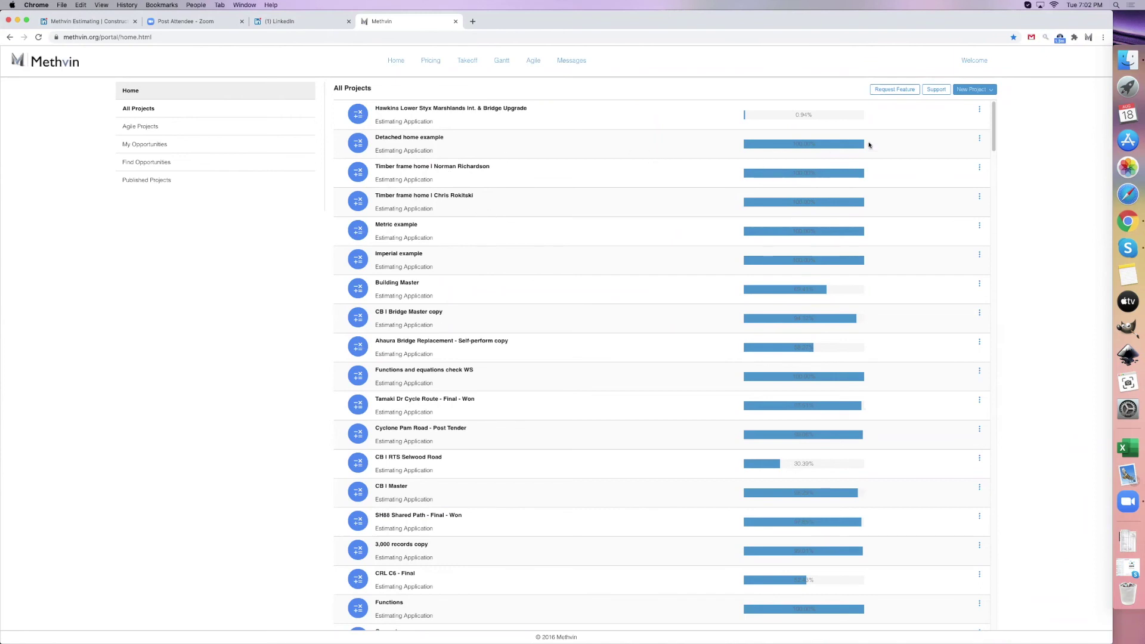
- Create a new takeoff project and upload Villa Project Sample (1).pdf from the Downloads folder
{"action": "left_click", "coordinate": [971, 90]}
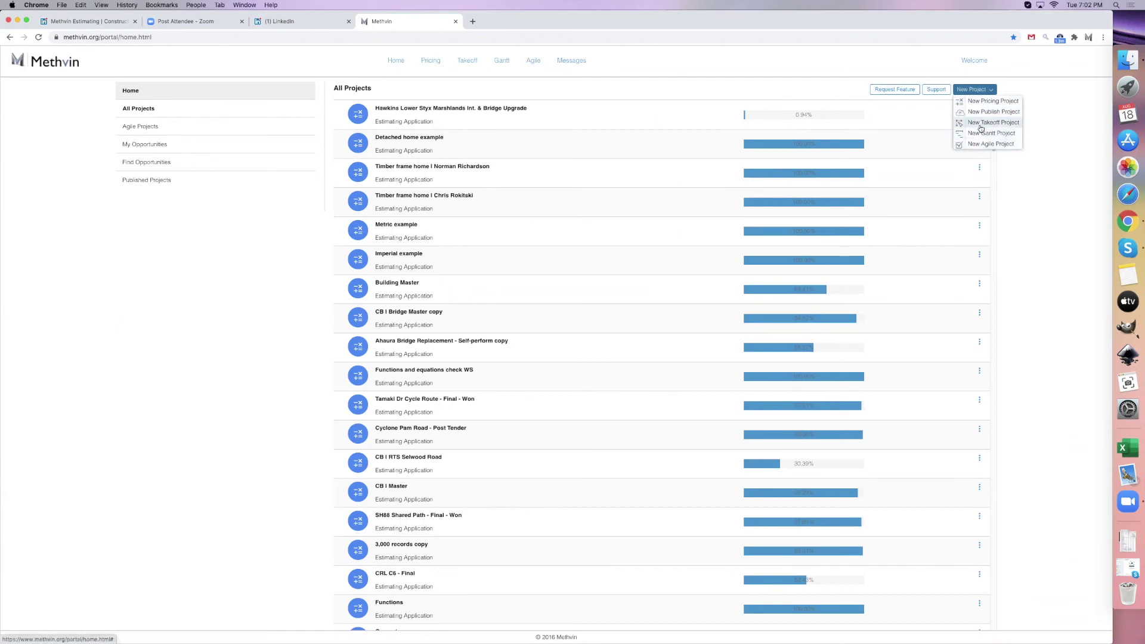
{"action": "left_click", "coordinate": [982, 126]}
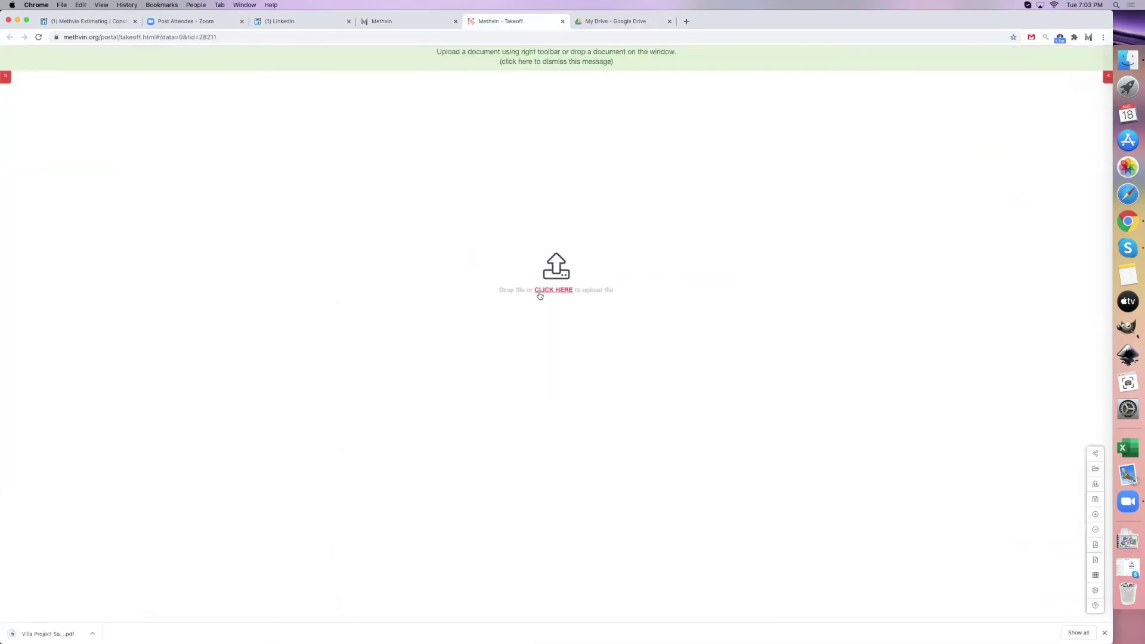
{"action": "left_click", "coordinate": [607, 260]}
{"action": "left_click", "coordinate": [674, 235]}
{"action": "left_click", "coordinate": [1126, 60]}
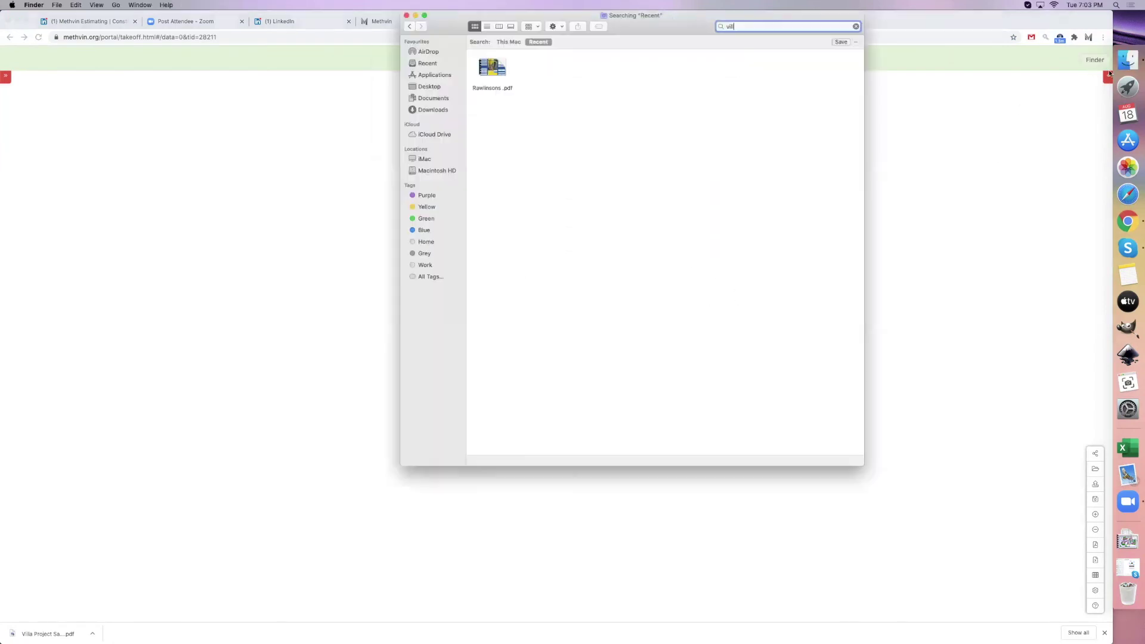
{"action": "left_click", "coordinate": [432, 110]}
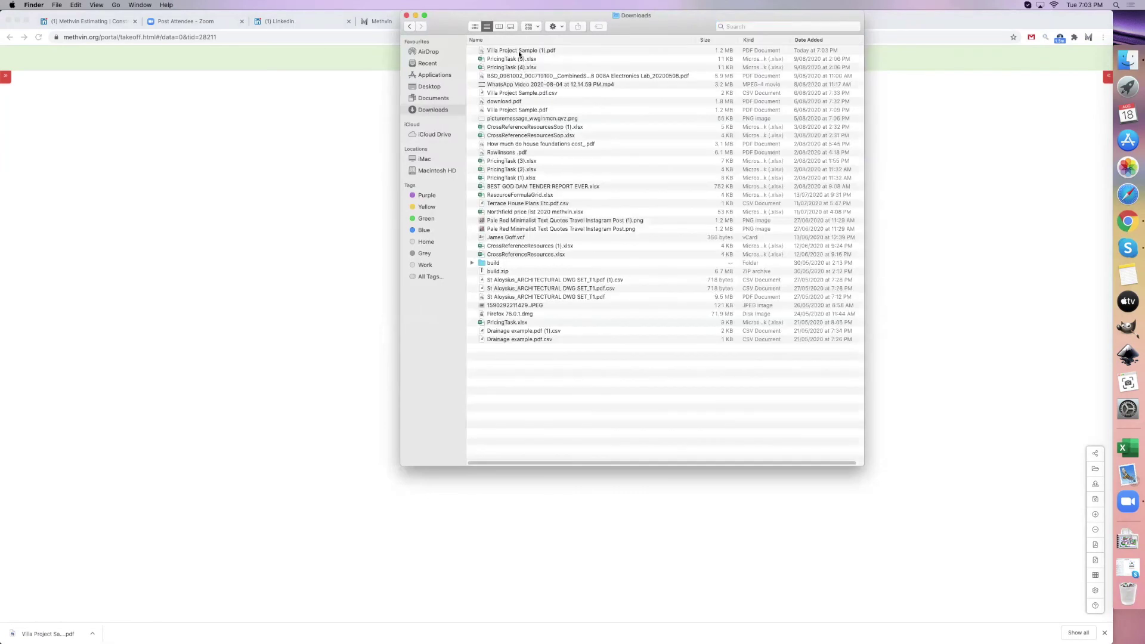
{"action": "left_click_drag", "start_coordinate": [519, 54], "coordinate": [346, 174]}
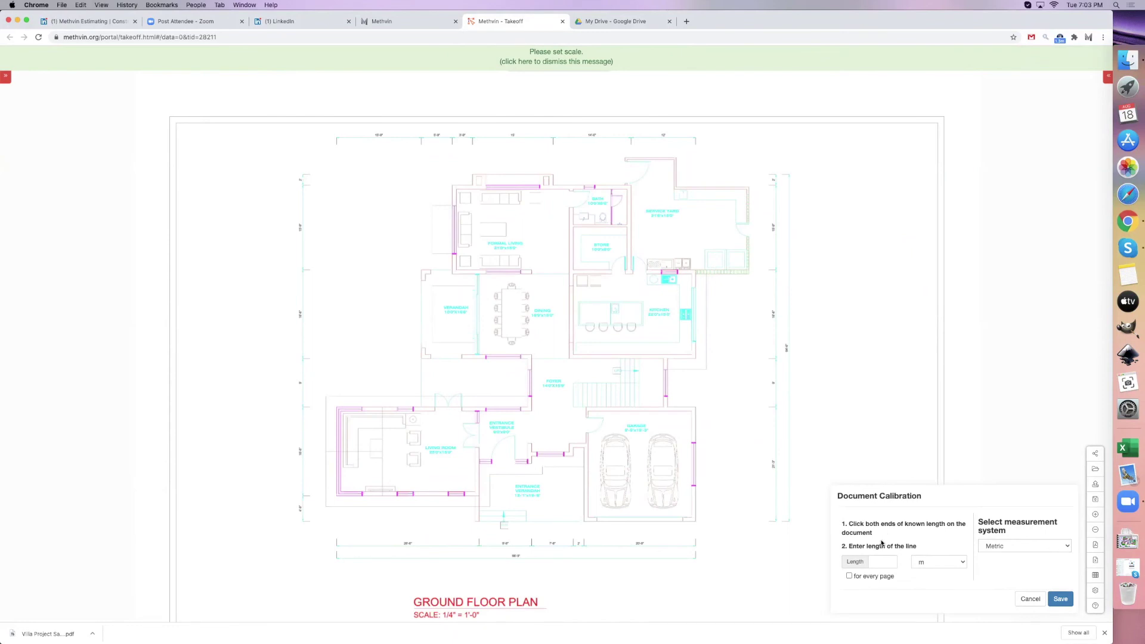
{"action": "left_click", "coordinate": [751, 327]}
{"action": "left_click", "coordinate": [855, 298]}
{"action": "left_click", "coordinate": [859, 342]}
{"action": "left_click", "coordinate": [806, 347]}
{"action": "left_click", "coordinate": [869, 248]}
{"action": "left_click", "coordinate": [826, 284]}
{"action": "left_click", "coordinate": [841, 213]}
{"action": "left_click", "coordinate": [780, 261]}
{"action": "left_click", "coordinate": [829, 300]}
{"action": "left_click", "coordinate": [792, 302]}
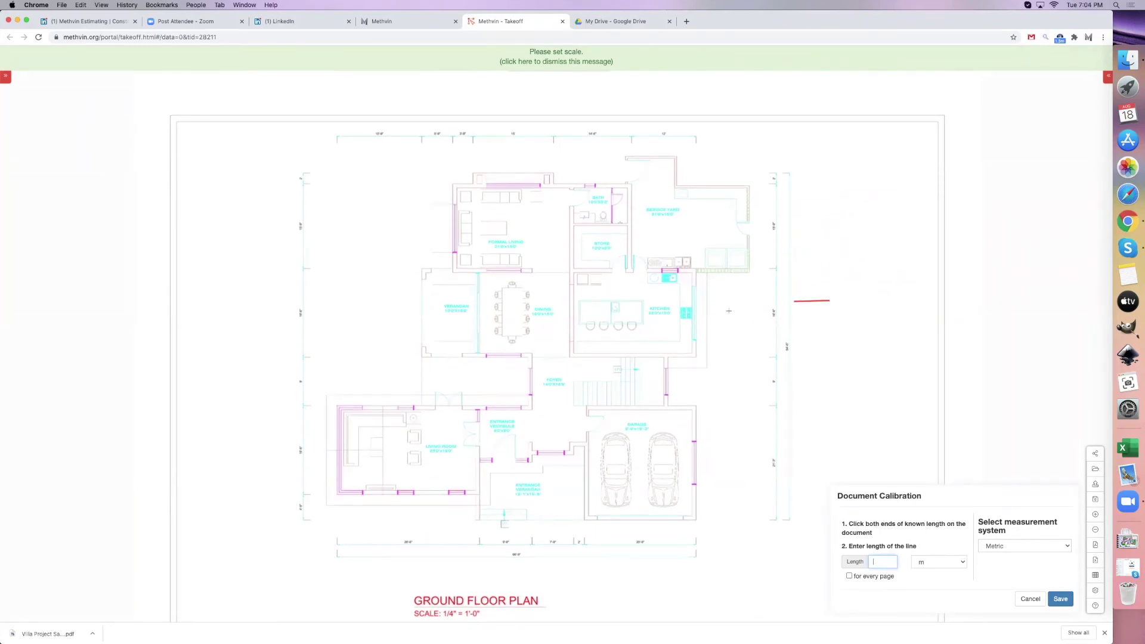
- Calibrate the ground floor plan by marking the vertical dimension line beside the kitchen and setting its length to 5.5 m
{"action": "scroll", "coordinate": [764, 298], "scroll_direction": "up", "scroll_amount": 5}
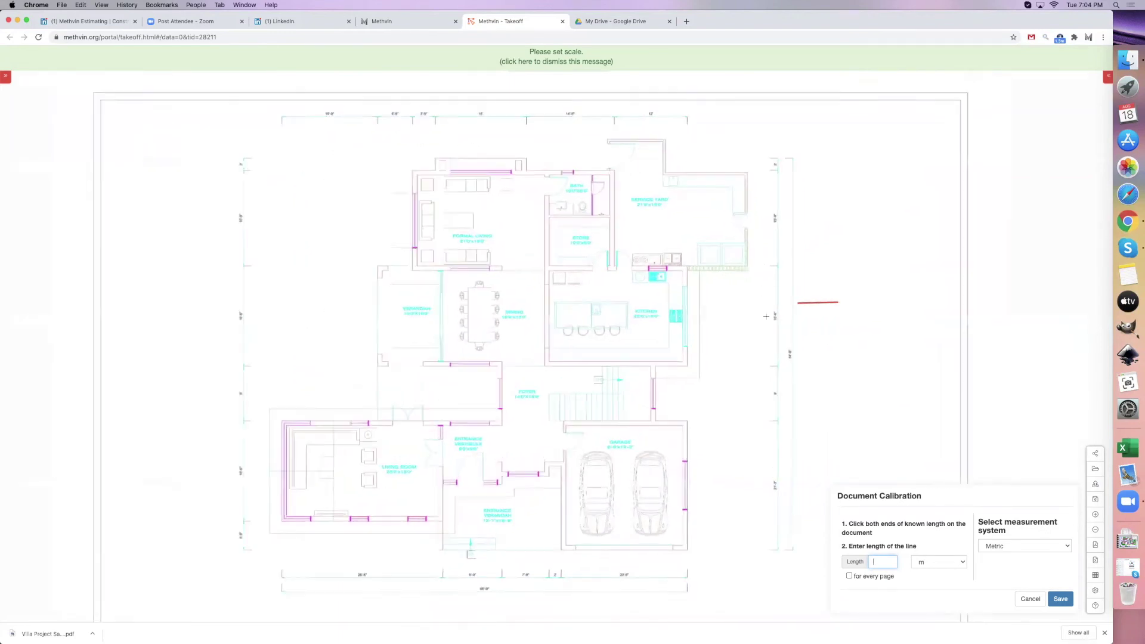
{"action": "left_click", "coordinate": [779, 372]}
{"action": "left_click", "coordinate": [779, 263]}
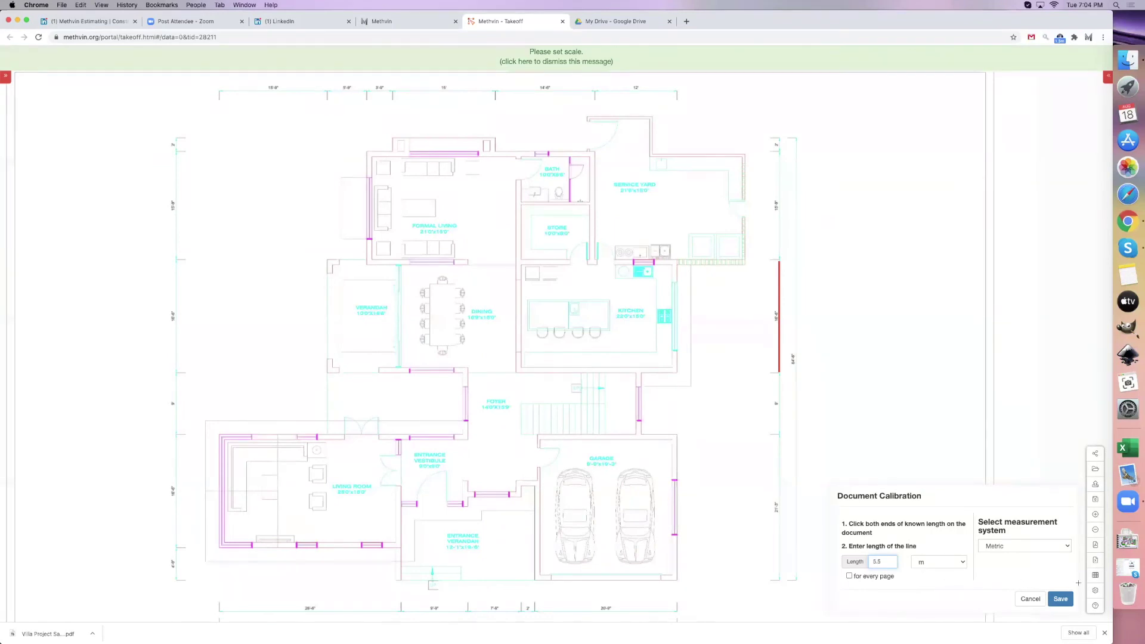
{"action": "left_click", "coordinate": [1061, 598]}
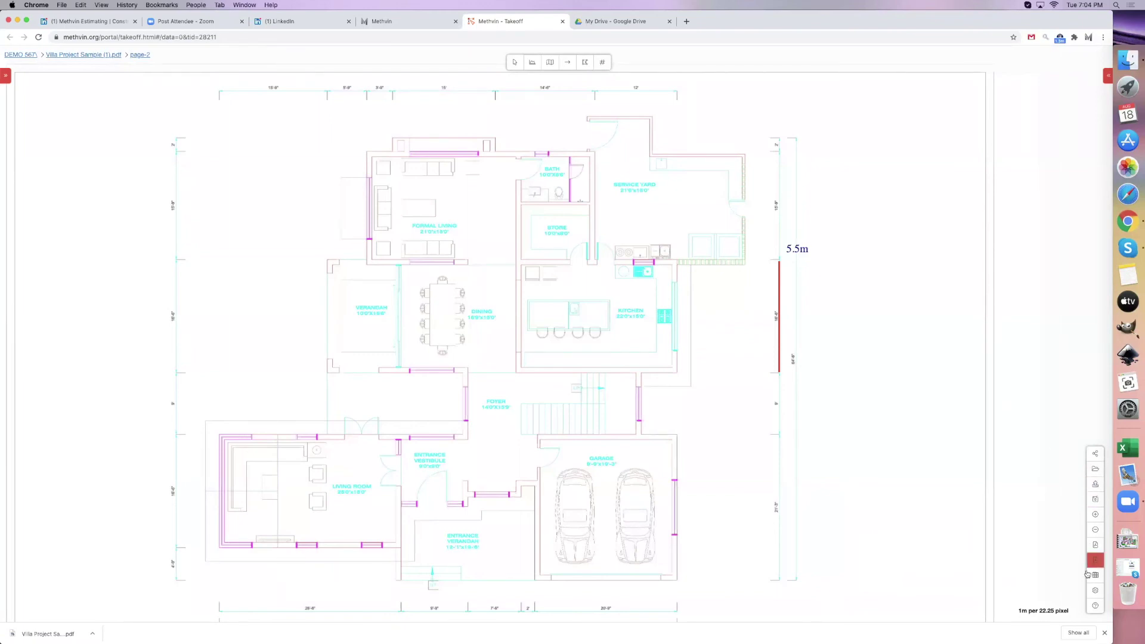
- View the project's sharing options without adding a member
{"action": "left_click", "coordinate": [1095, 454]}
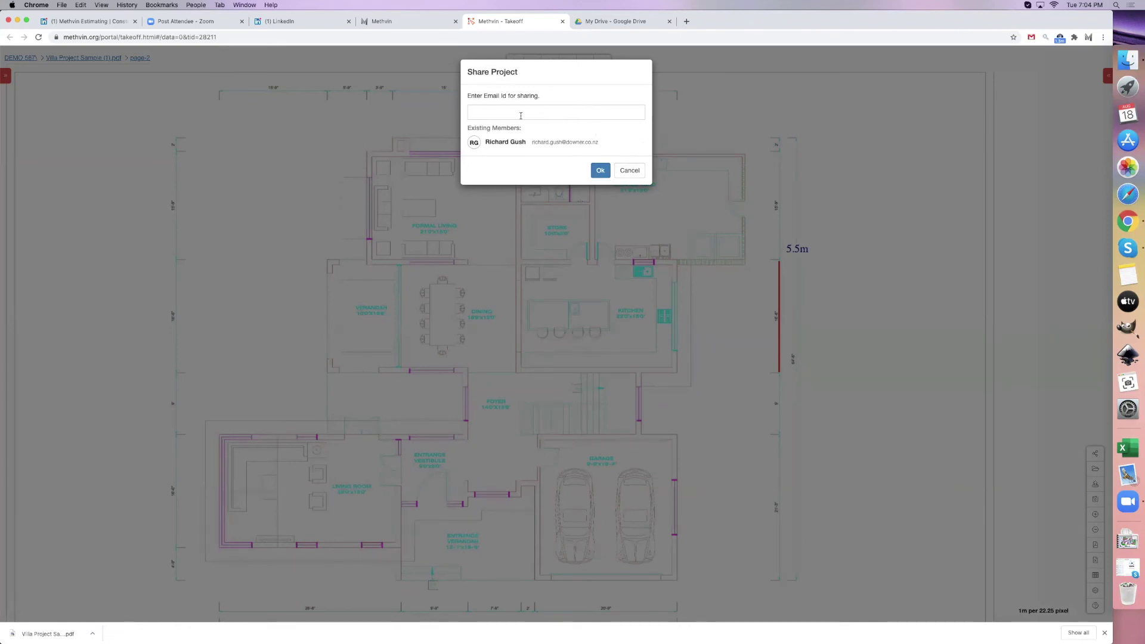
{"action": "left_click", "coordinate": [625, 174]}
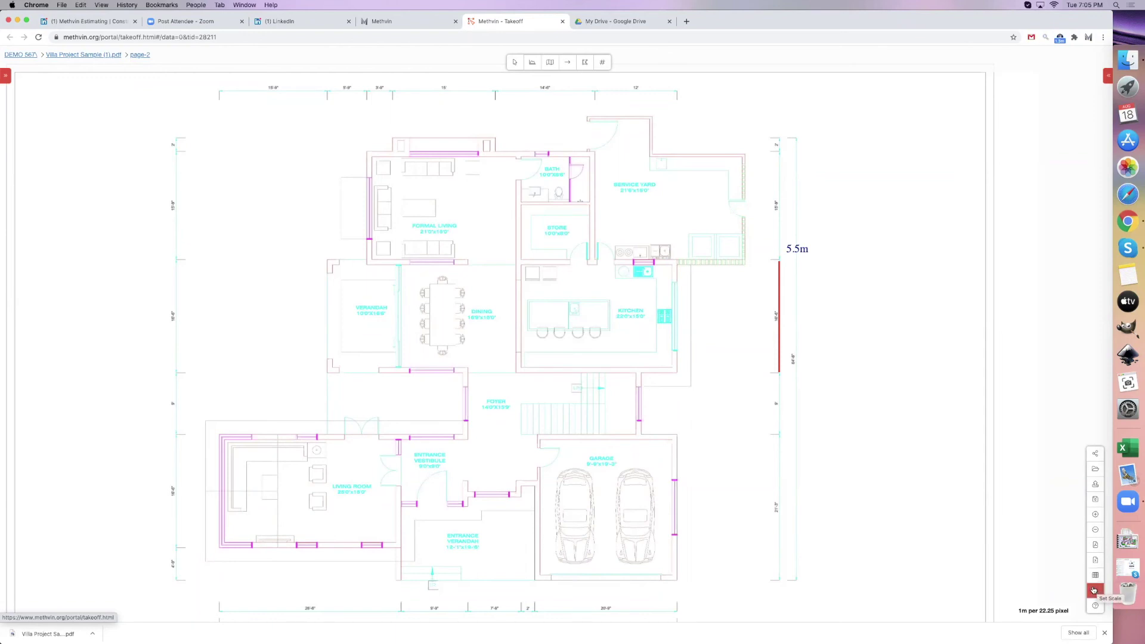
- Place eight count marks at the wall corners around the outside of the ground floor plan
{"action": "scroll", "coordinate": [720, 342], "scroll_direction": "down", "scroll_amount": 2}
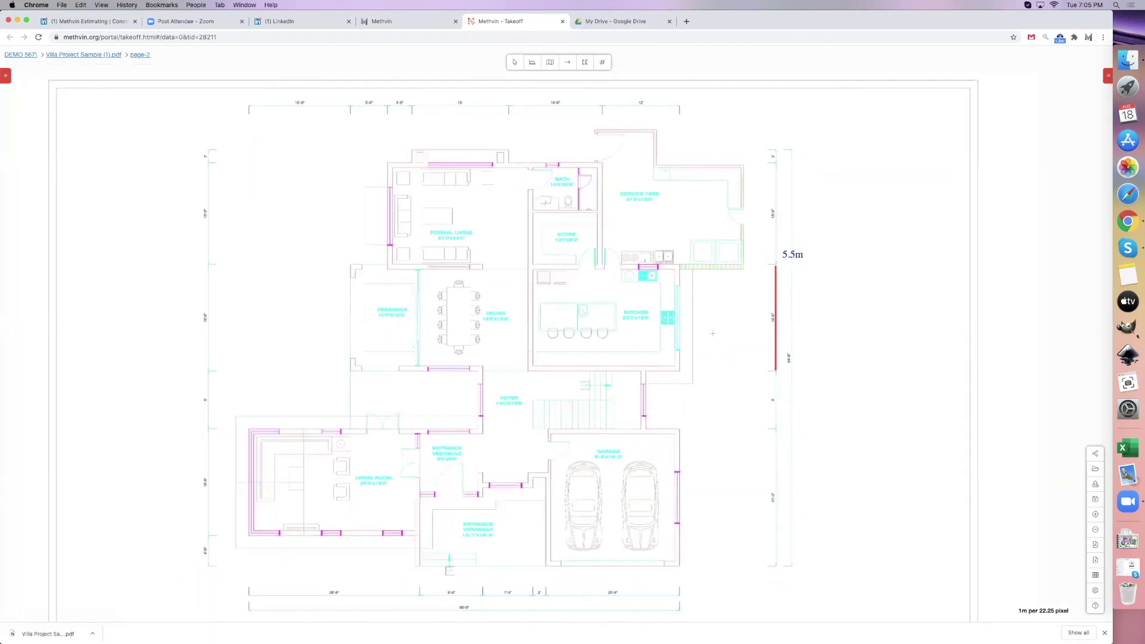
{"action": "left_click_drag", "start_coordinate": [623, 265], "coordinate": [658, 249]}
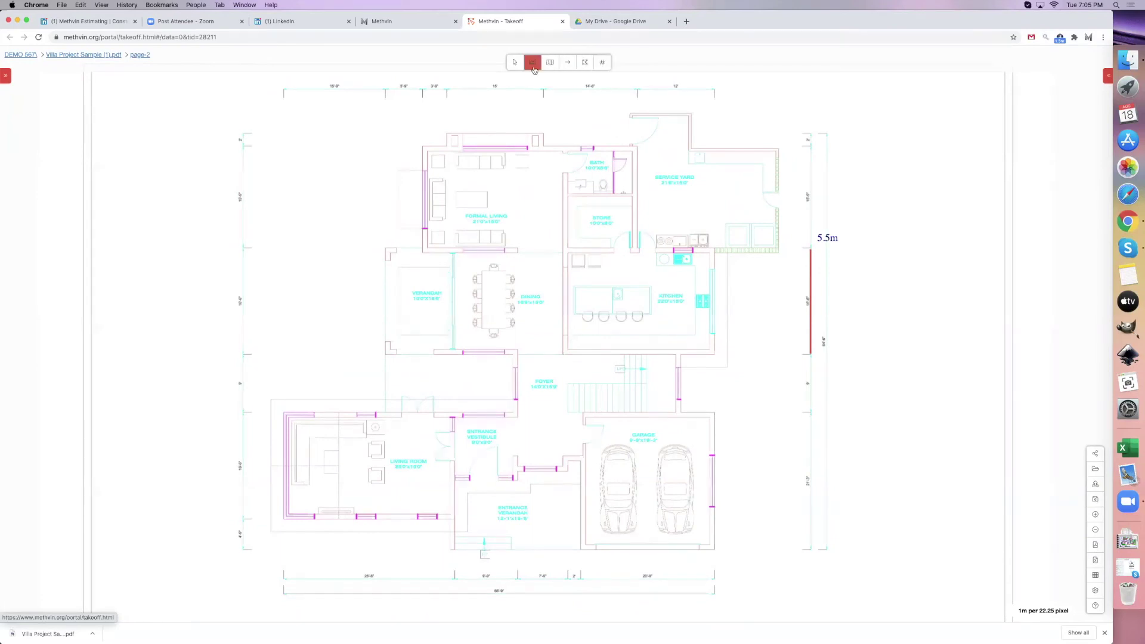
{"action": "left_click", "coordinate": [601, 63]}
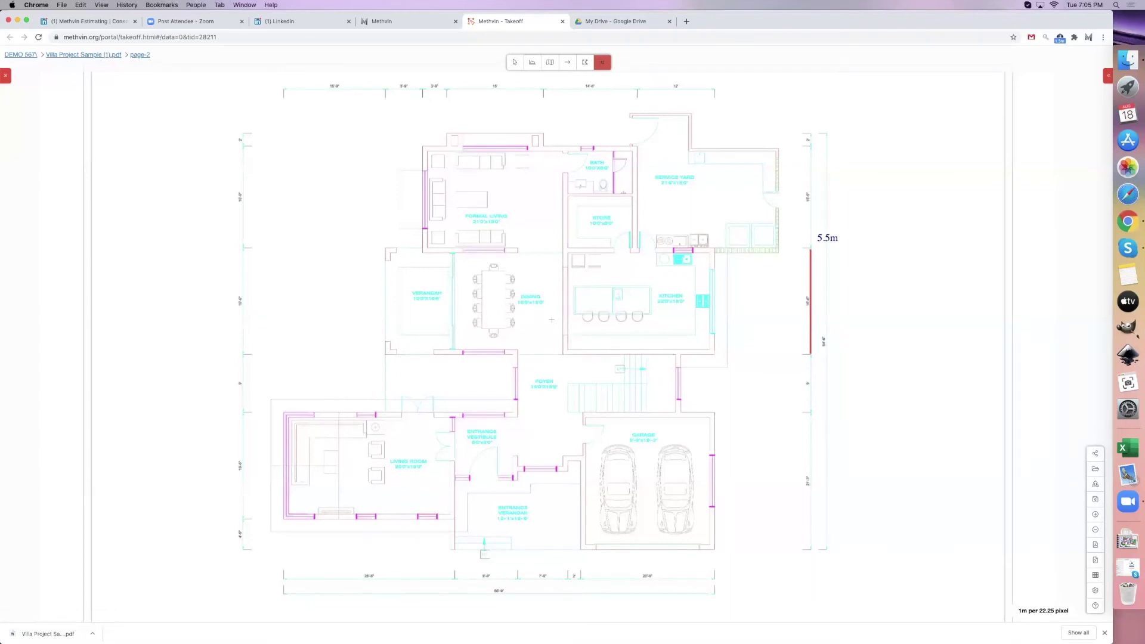
{"action": "left_click_drag", "start_coordinate": [514, 471], "coordinate": [547, 505]}
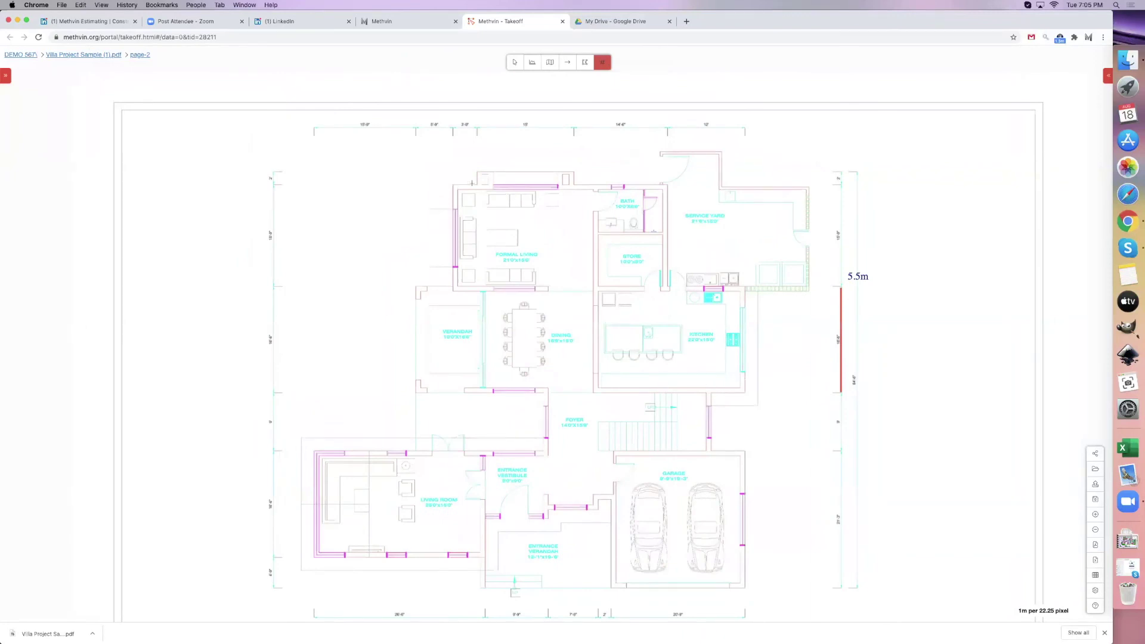
{"action": "left_click", "coordinate": [474, 181]}
{"action": "left_click", "coordinate": [574, 182]}
{"action": "left_click", "coordinate": [723, 184]}
{"action": "left_click", "coordinate": [748, 291]}
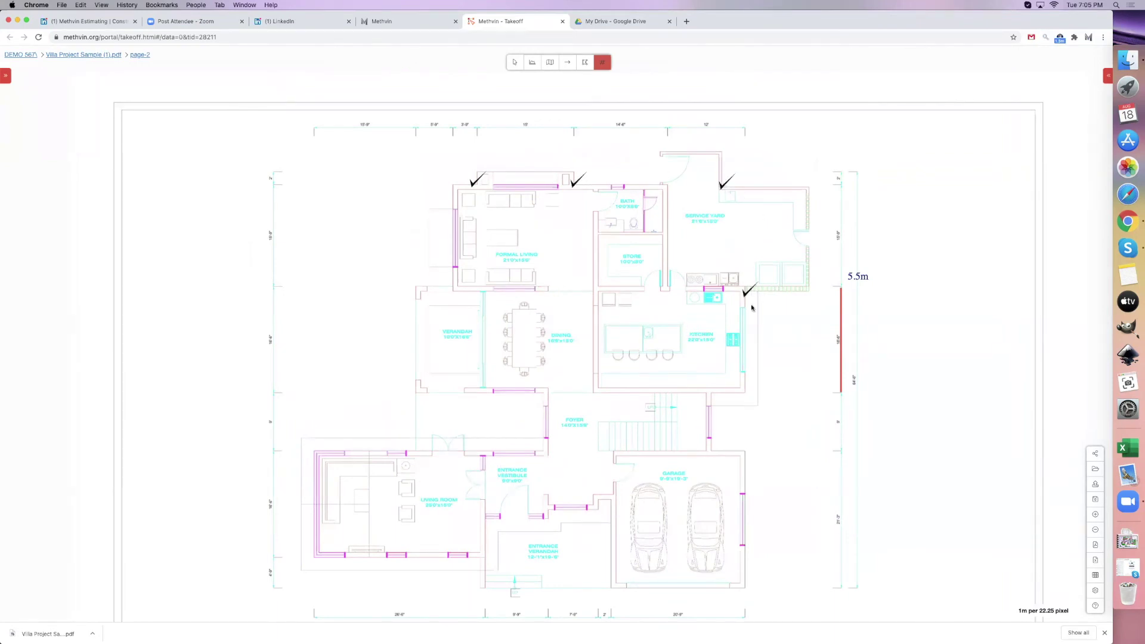
{"action": "left_click", "coordinate": [712, 398]}
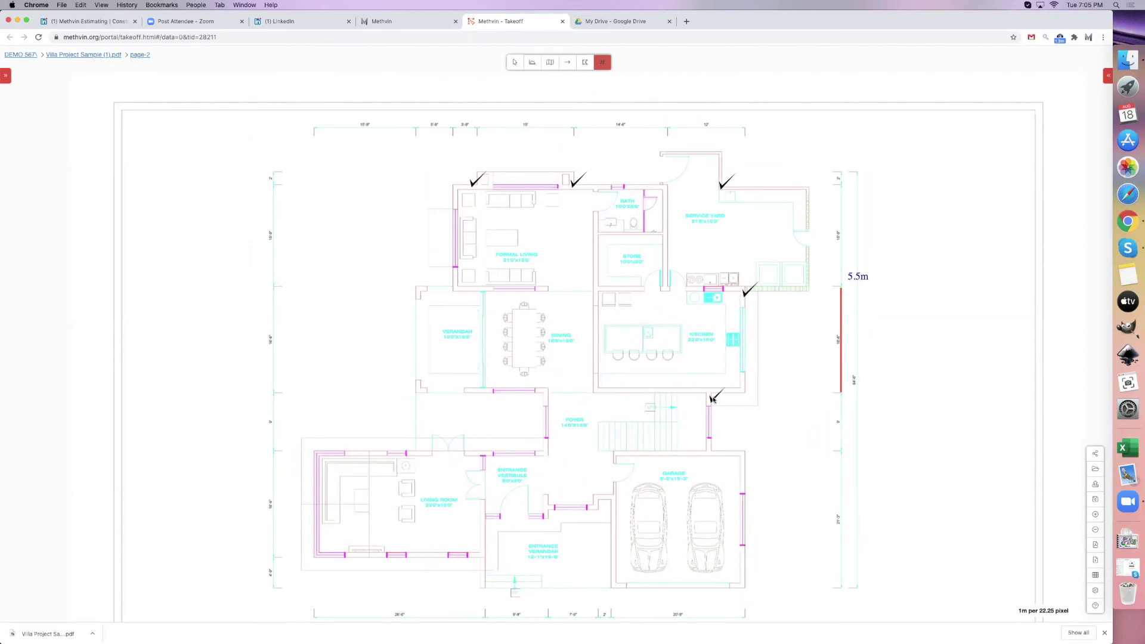
{"action": "left_click", "coordinate": [747, 586]}
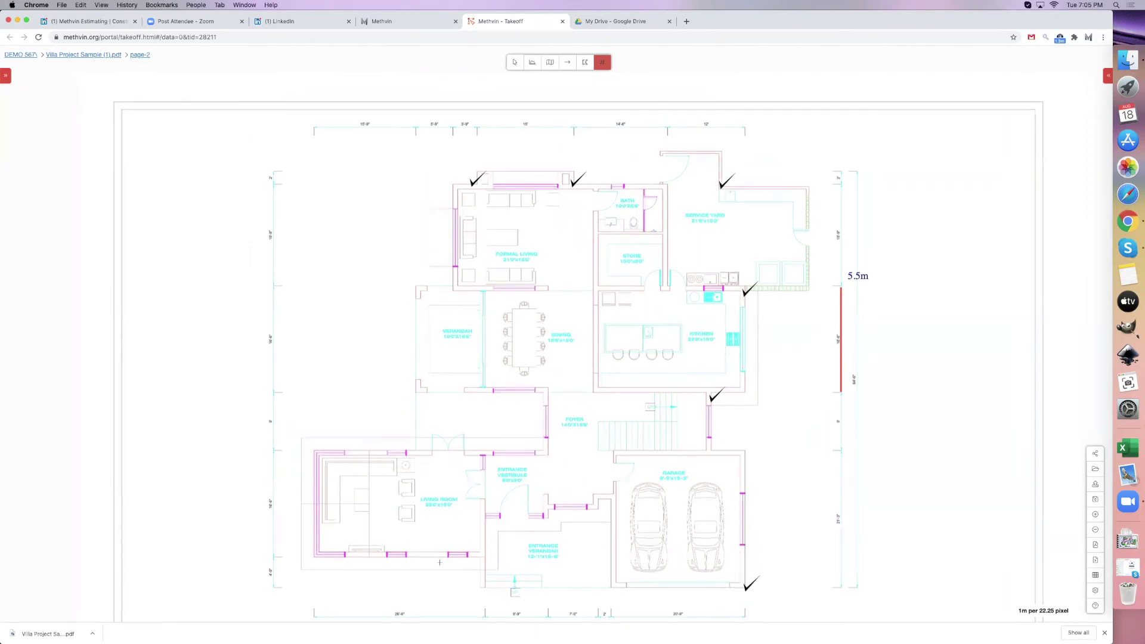
{"action": "left_click", "coordinate": [480, 561]}
{"action": "left_click", "coordinate": [417, 446]}
- Open the measurement report and rename the count item as "down pipe"
{"action": "left_click", "coordinate": [7, 75]}
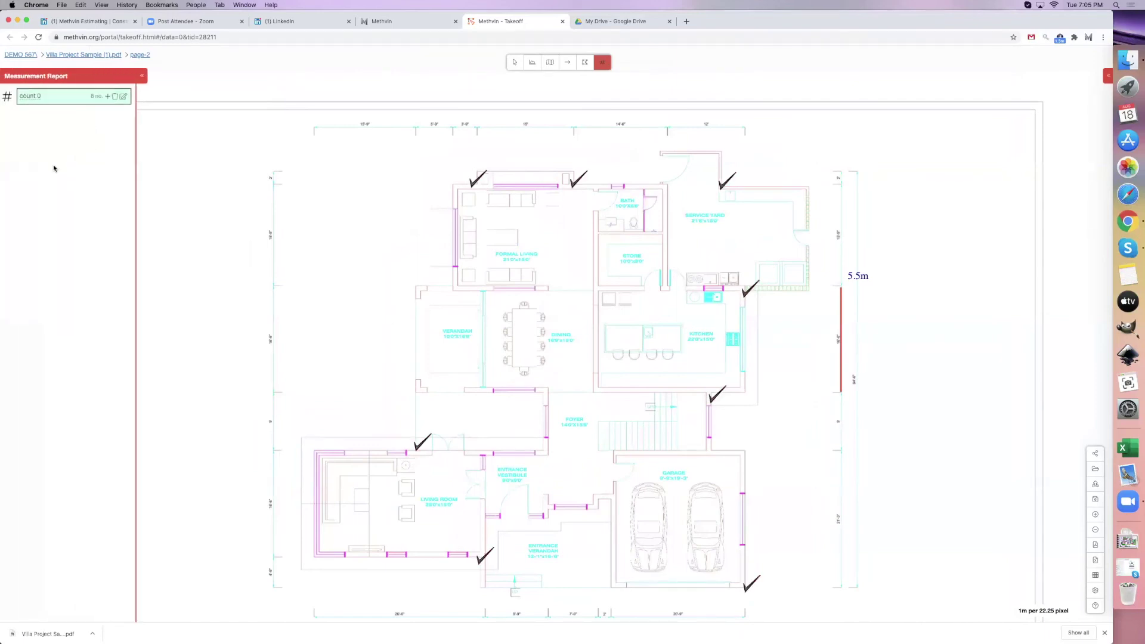
{"action": "double_click", "coordinate": [31, 95]}
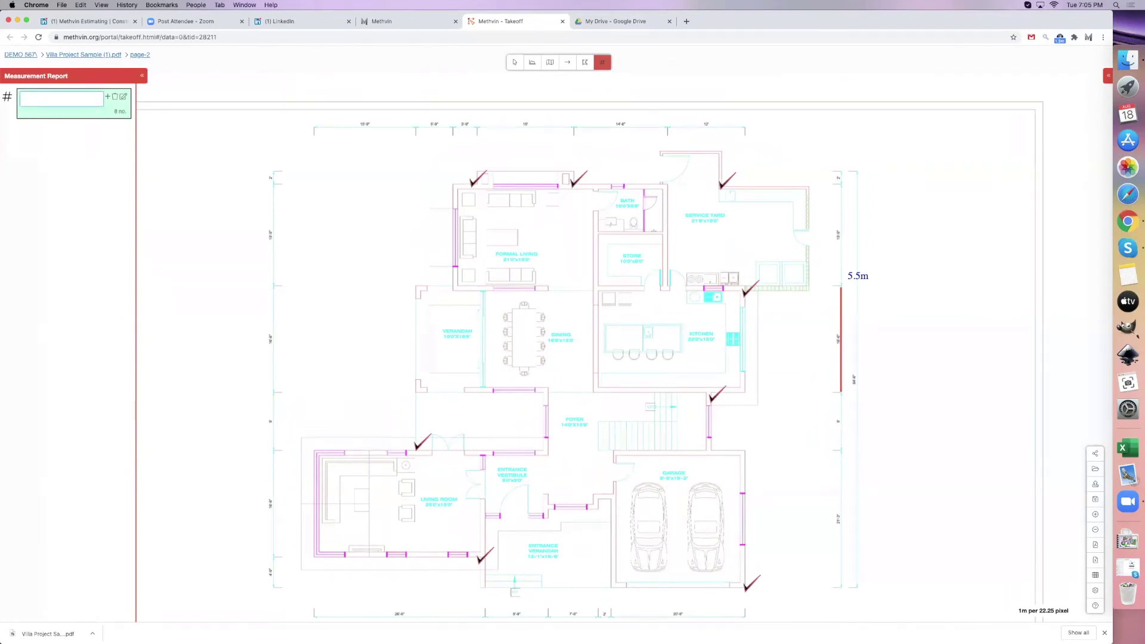
{"action": "type", "text": "down pipe"}
{"action": "key", "text": "Return"}
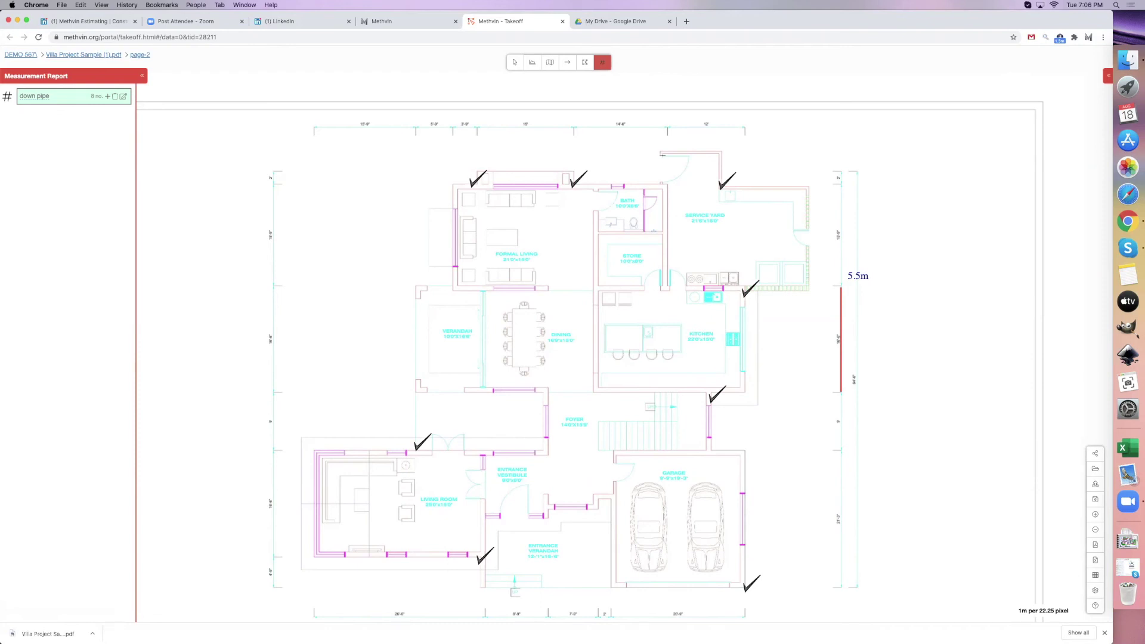
- Measure the service yard's floor by tracing its outline as an area polygon
{"action": "left_click", "coordinate": [585, 62]}
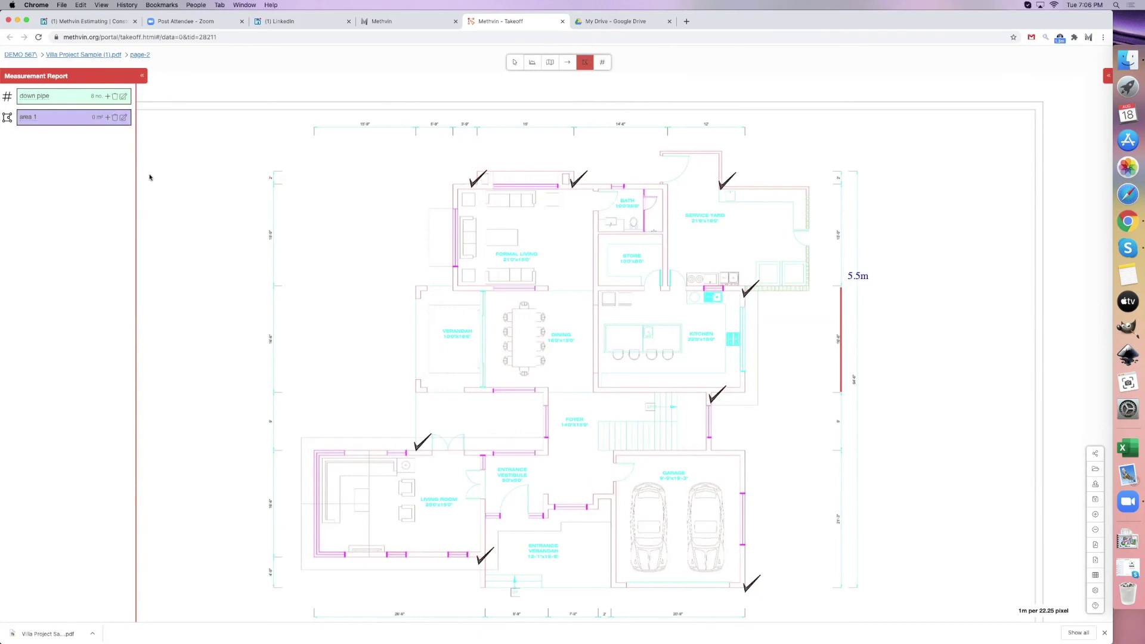
{"action": "left_click", "coordinate": [662, 154]}
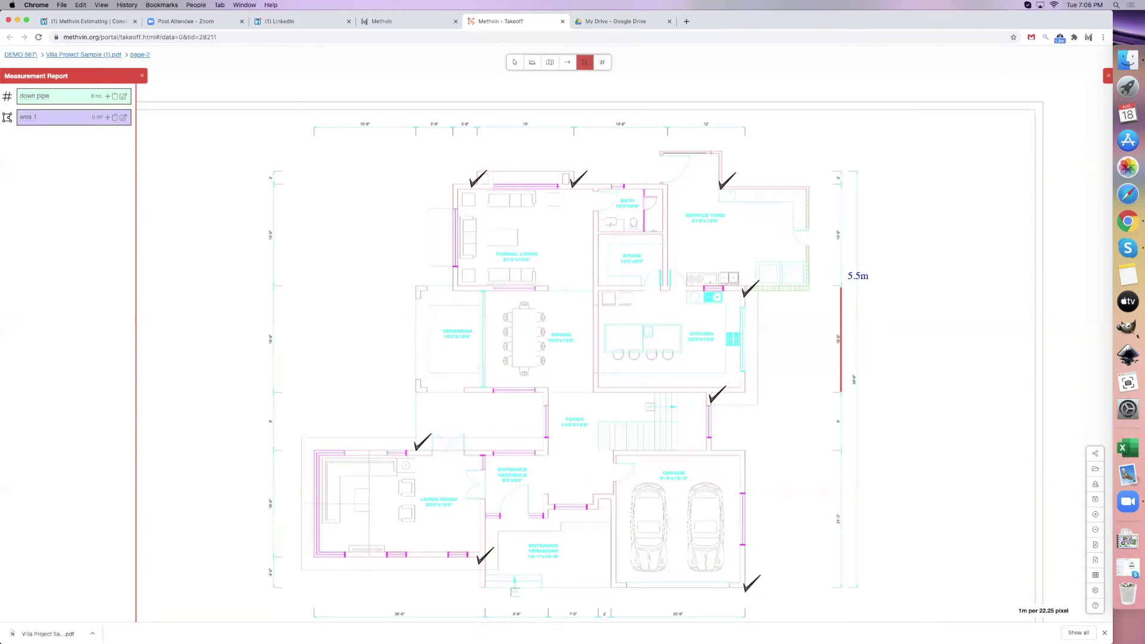
{"action": "left_click", "coordinate": [721, 153]}
{"action": "left_click", "coordinate": [721, 186]}
{"action": "left_click", "coordinate": [808, 187]}
{"action": "left_click", "coordinate": [806, 290]}
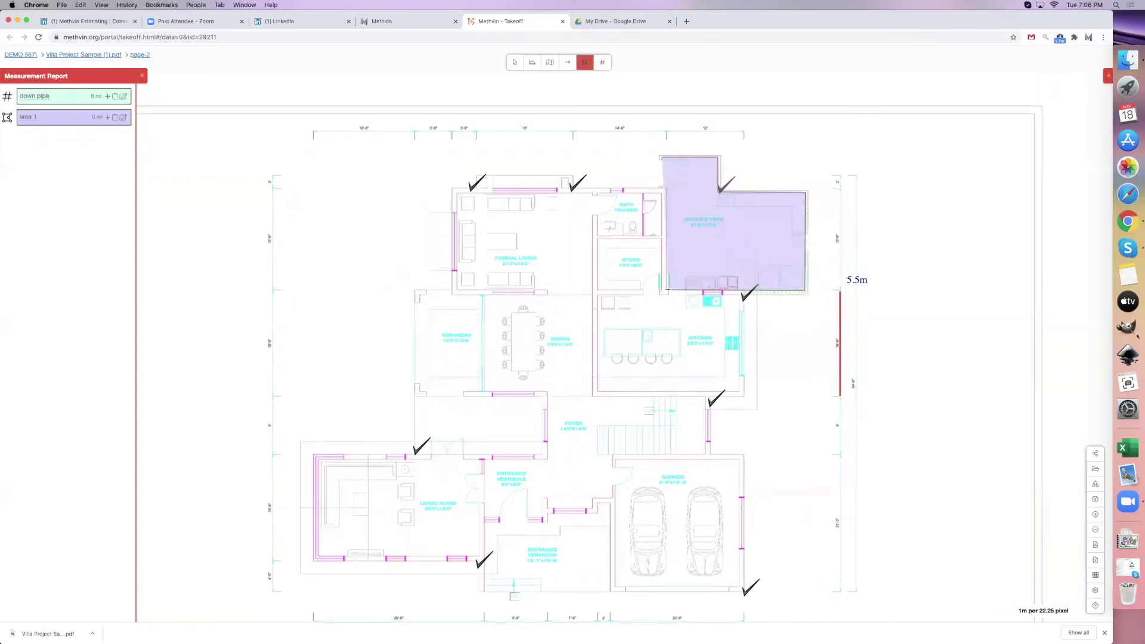
{"action": "double_click", "coordinate": [662, 189]}
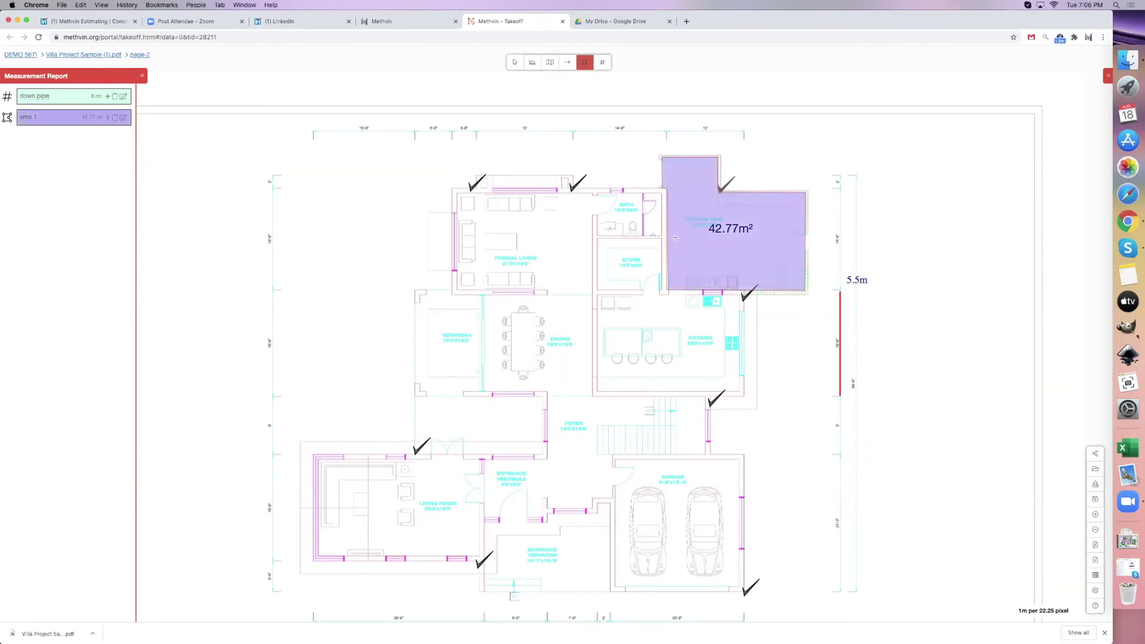
- Rename the service yard's area item as "Floor 1"
{"action": "double_click", "coordinate": [29, 116]}
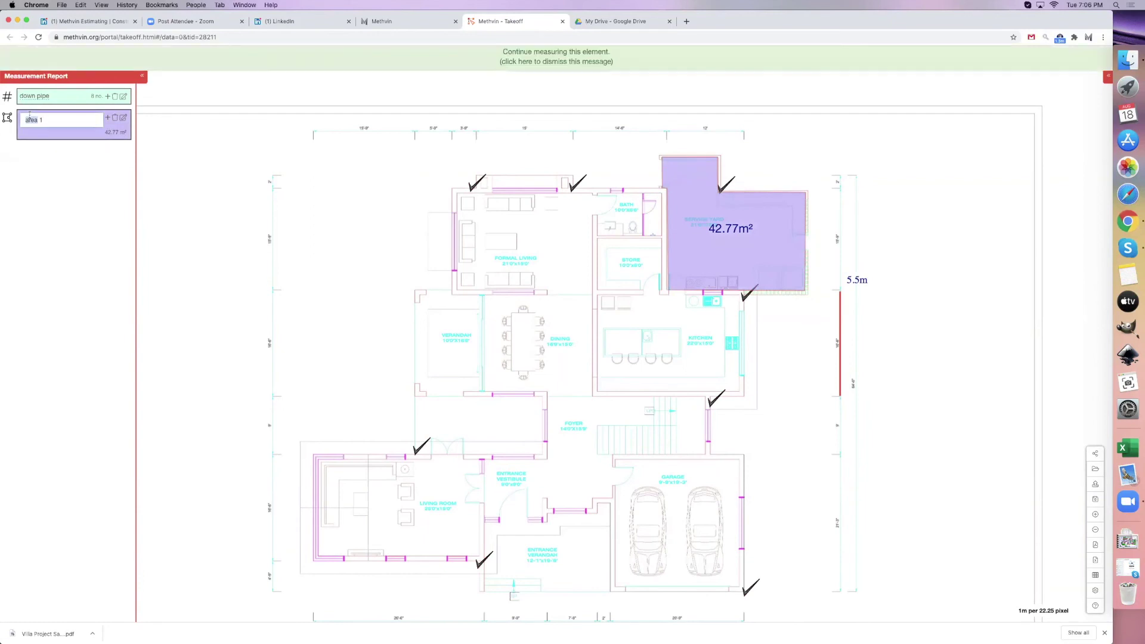
{"action": "type", "text": "Floor"}
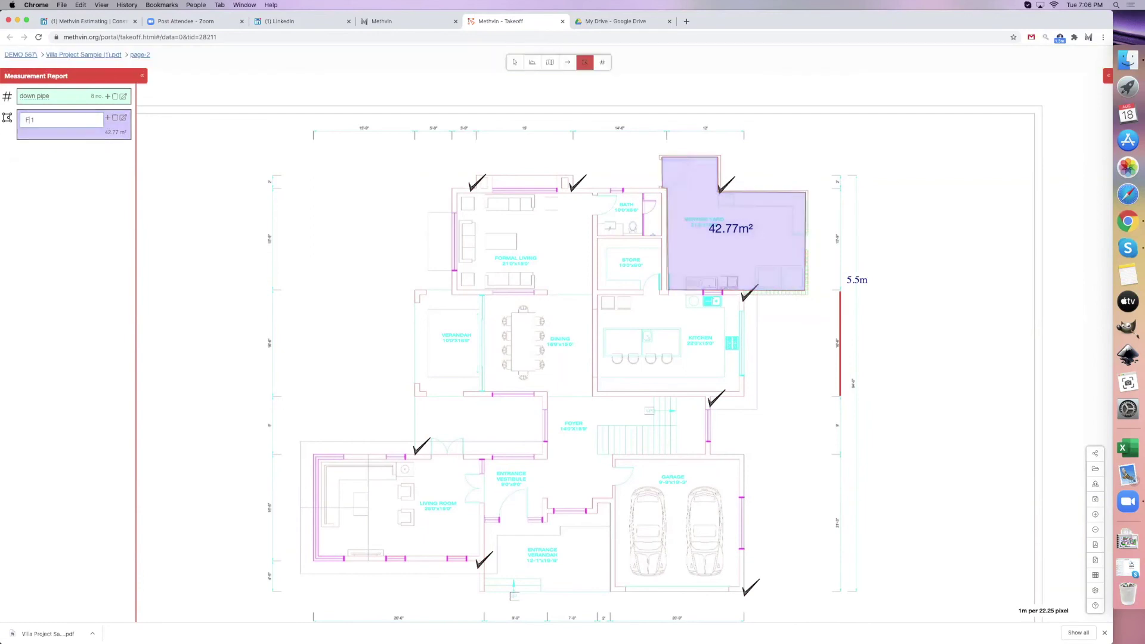
{"action": "key", "text": "Return"}
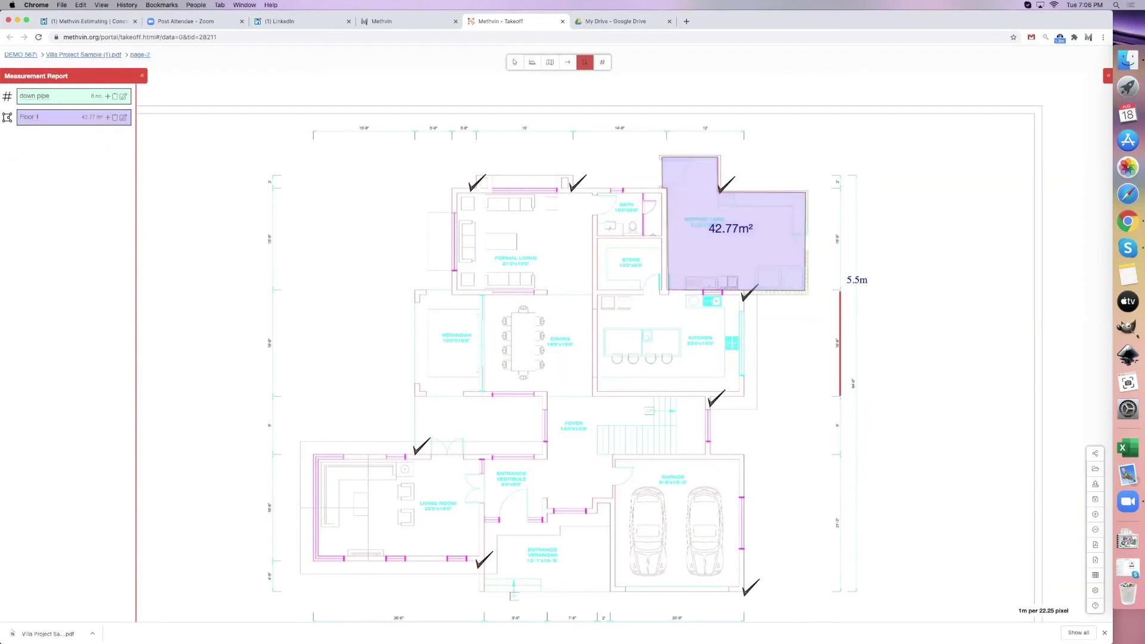
- Measure the kitchen floor as a new, separate area item by tracing the room's four corners
{"action": "left_click", "coordinate": [586, 66]}
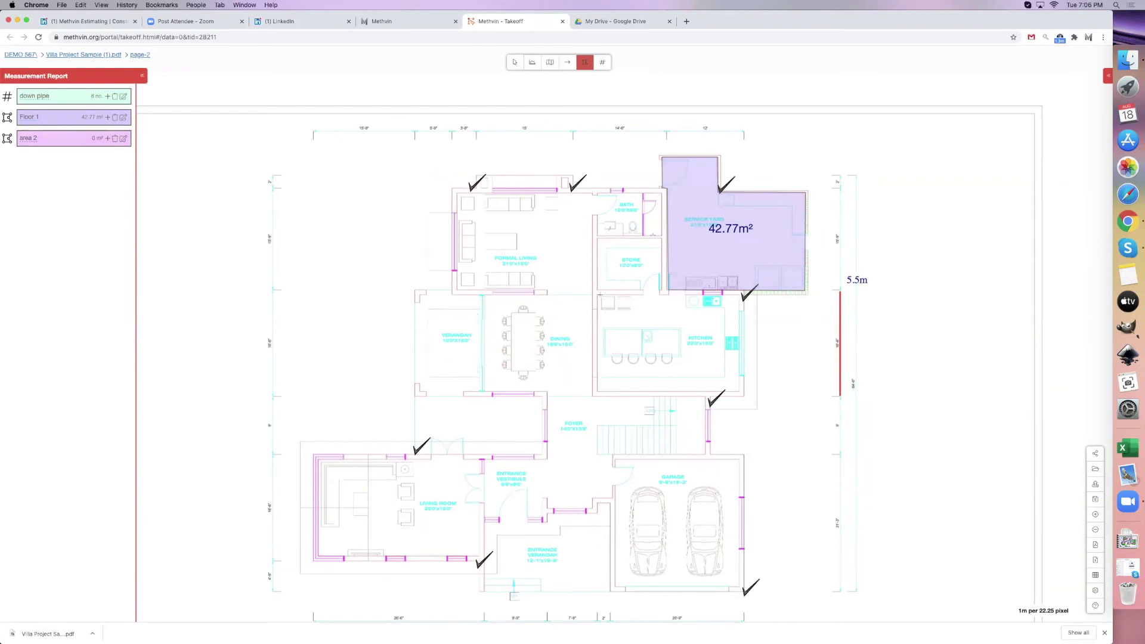
{"action": "left_click", "coordinate": [598, 295]}
{"action": "left_click", "coordinate": [740, 295]}
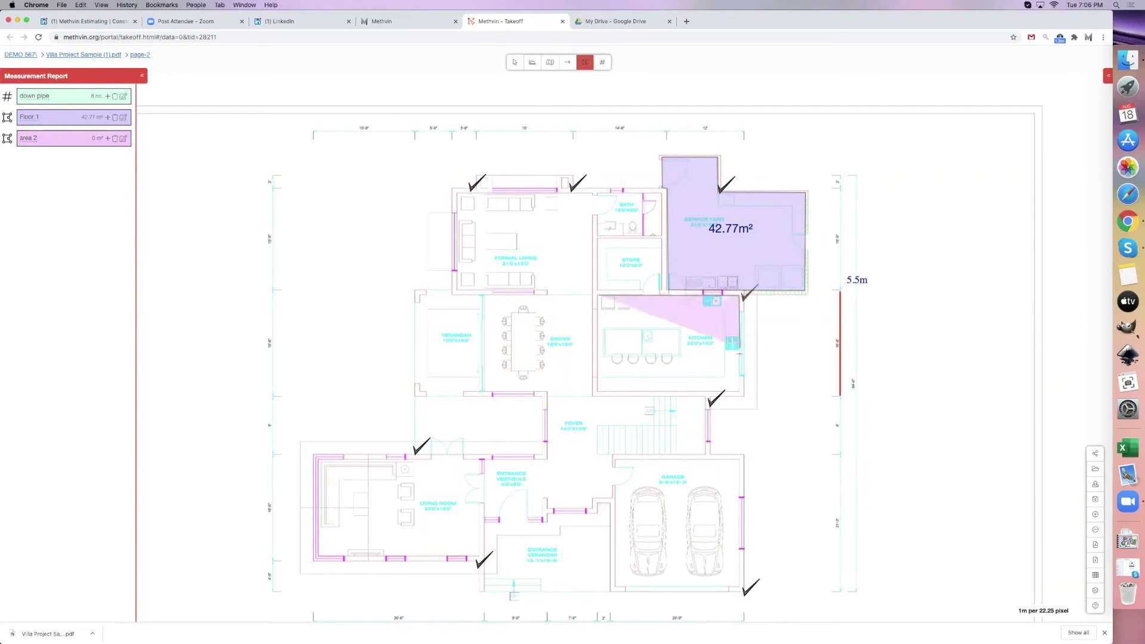
{"action": "left_click", "coordinate": [739, 390]}
{"action": "double_click", "coordinate": [597, 394]}
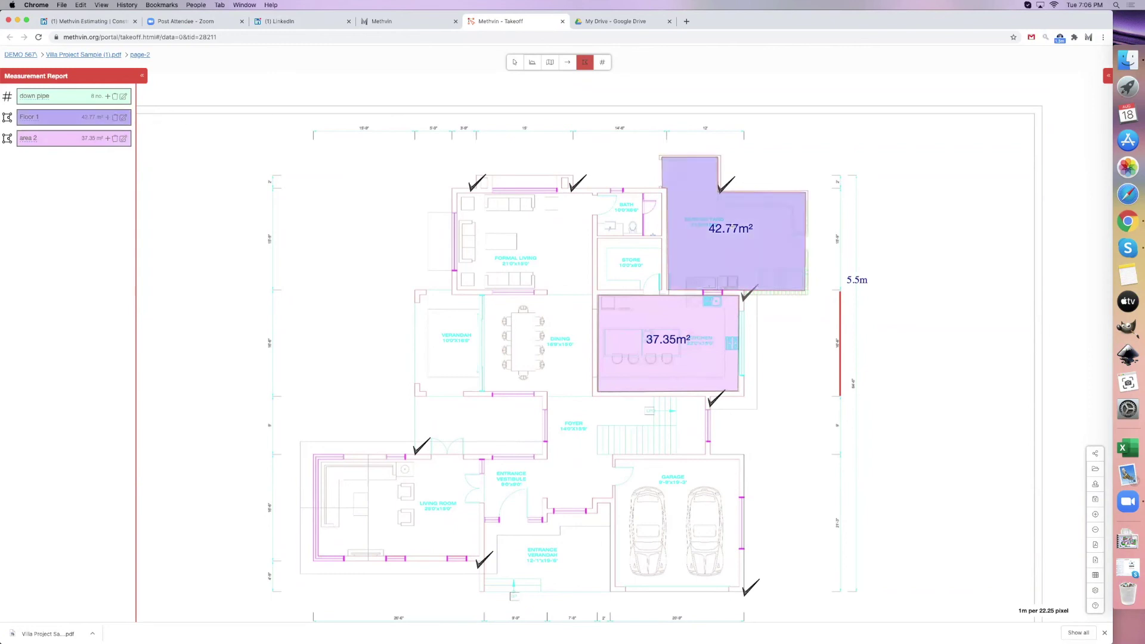
- Continue measuring Floor 1 and add the formal living room to it by tracing the room's outline
{"action": "left_click", "coordinate": [108, 118]}
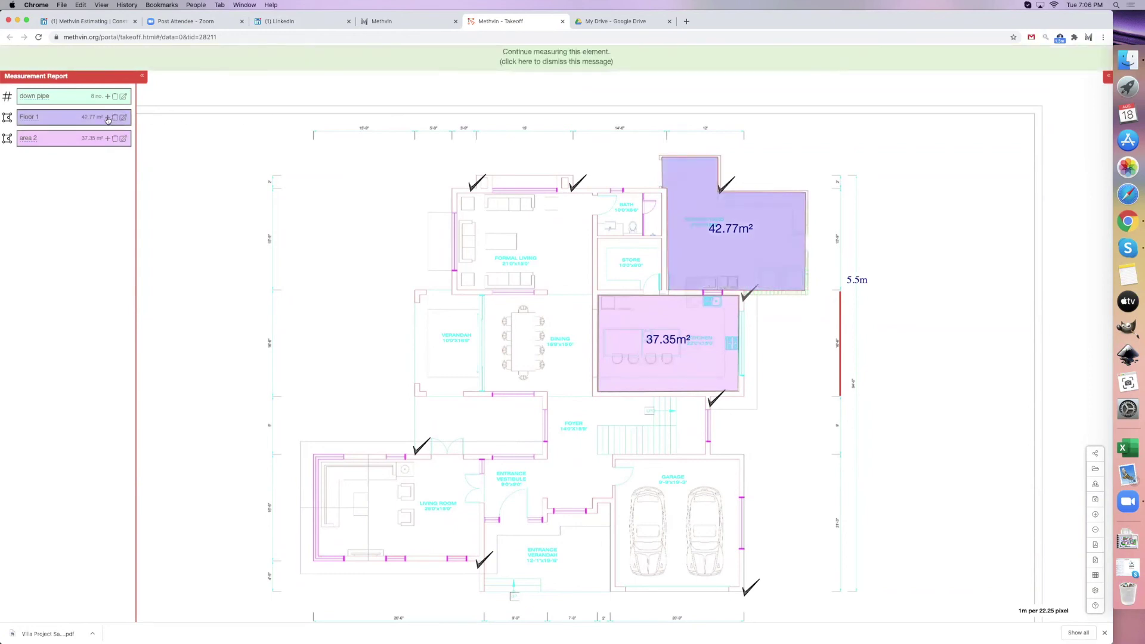
{"action": "left_click", "coordinate": [457, 195]}
{"action": "left_click", "coordinate": [596, 192]}
{"action": "left_click", "coordinate": [593, 292]}
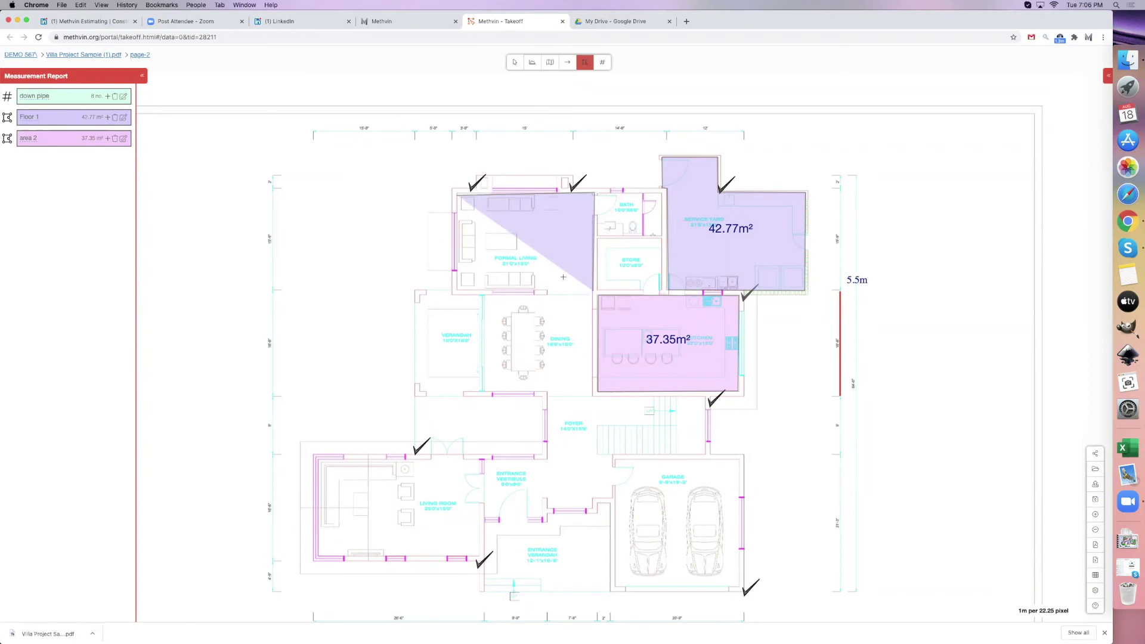
{"action": "left_click", "coordinate": [457, 291]}
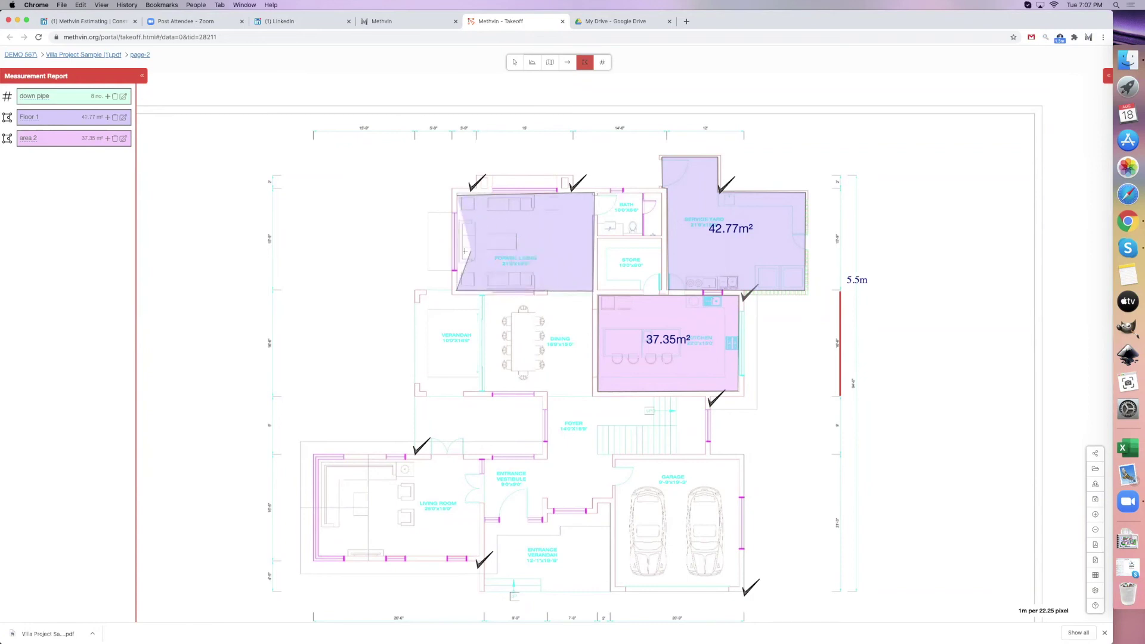
{"action": "double_click", "coordinate": [457, 246]}
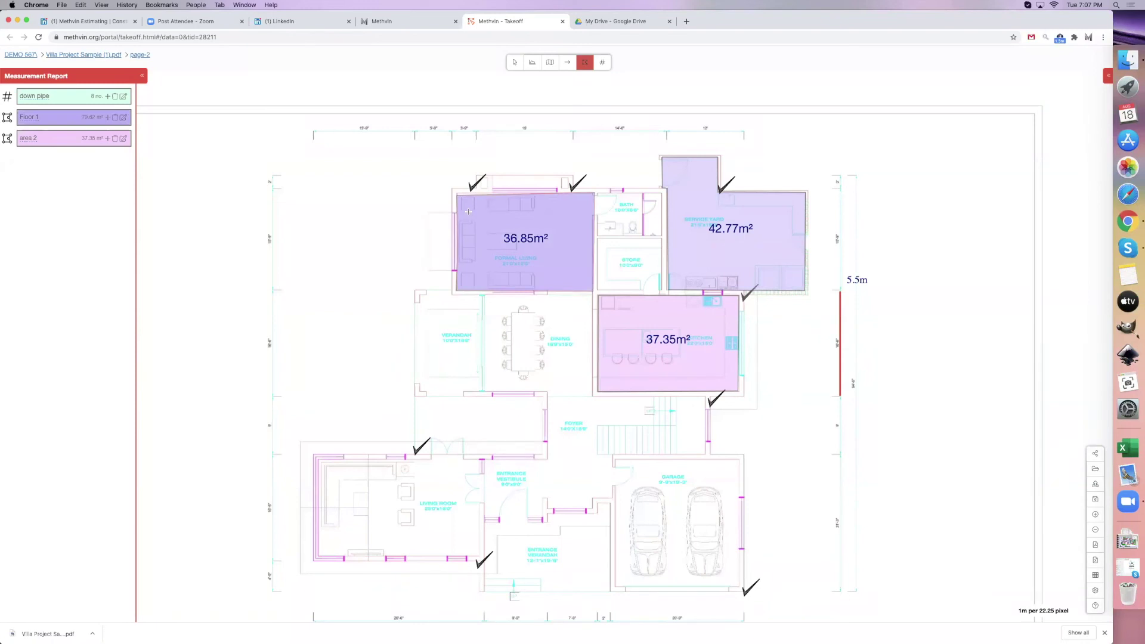
- Adjust the formal living room's area polygon by moving its upper-left corner and left edge onto the walls
{"action": "left_click", "coordinate": [480, 209]}
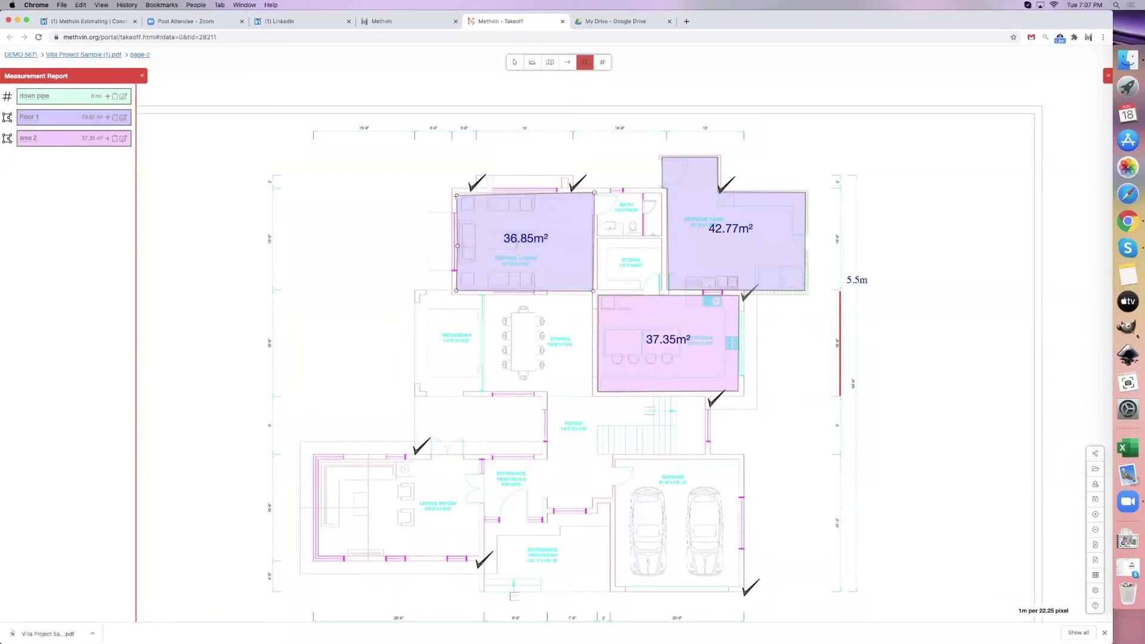
{"action": "left_click_drag", "start_coordinate": [457, 195], "coordinate": [456, 193]}
{"action": "left_click_drag", "start_coordinate": [457, 245], "coordinate": [455, 244]}
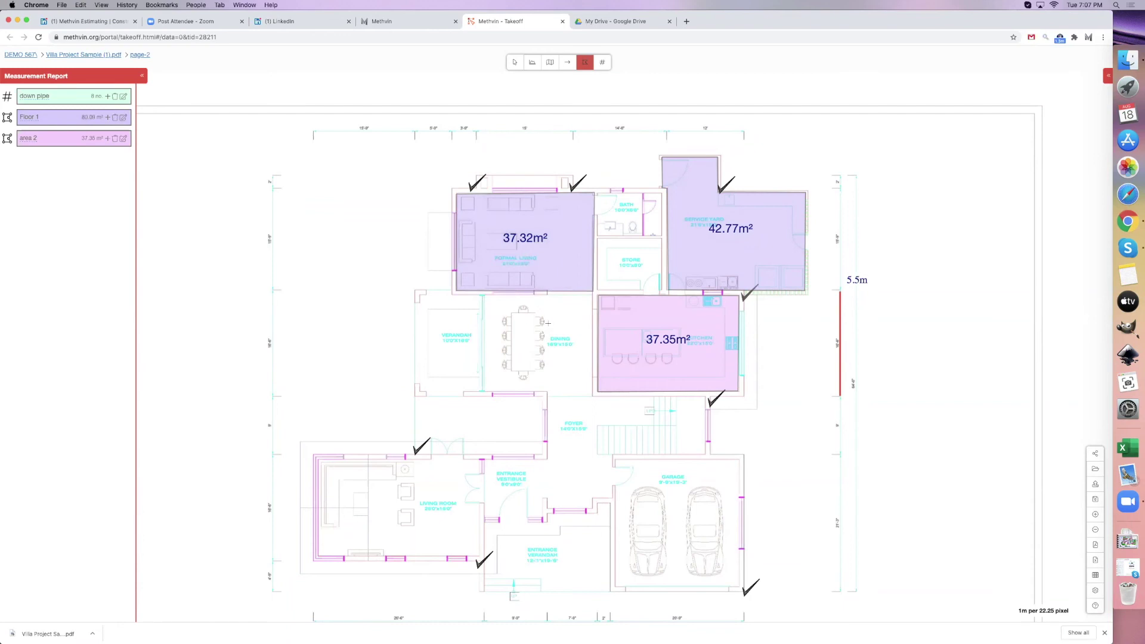
{"action": "scroll", "coordinate": [552, 321], "scroll_direction": "down", "scroll_amount": 1}
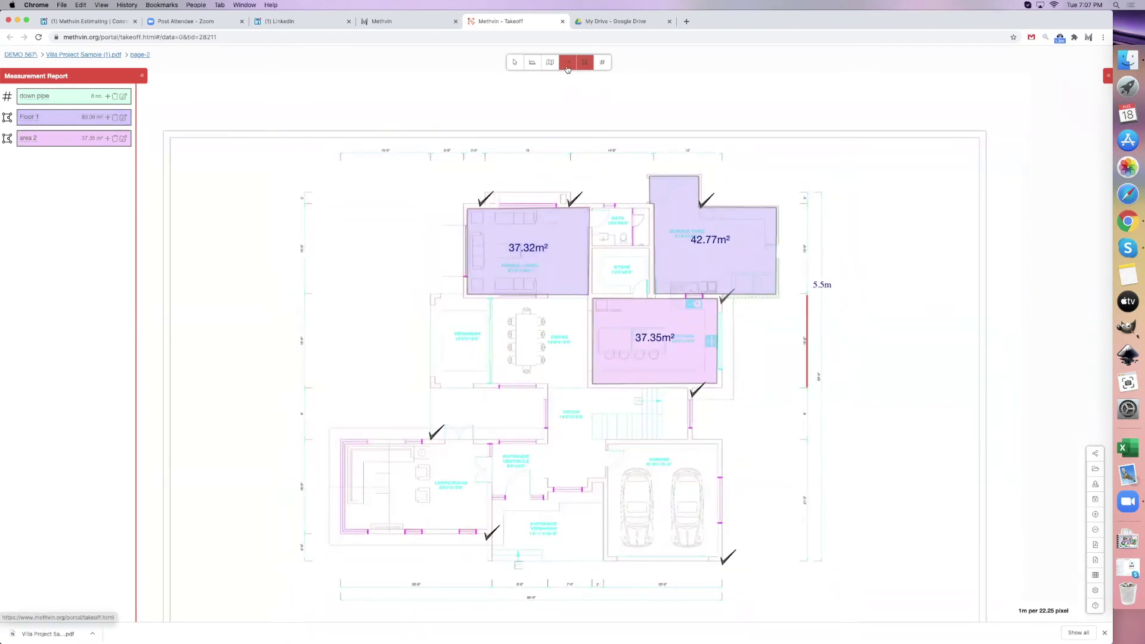
- Add a length item and a count item, marking two vents in formal living, one in the store and two in the service yard
{"action": "left_click", "coordinate": [567, 62]}
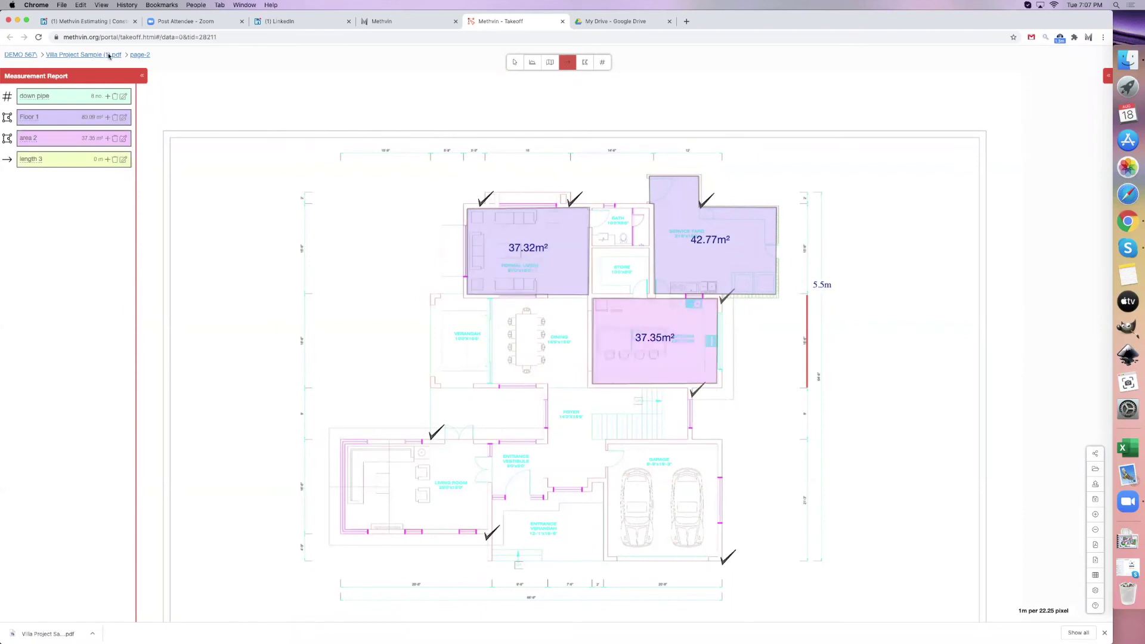
{"action": "left_click", "coordinate": [603, 63]}
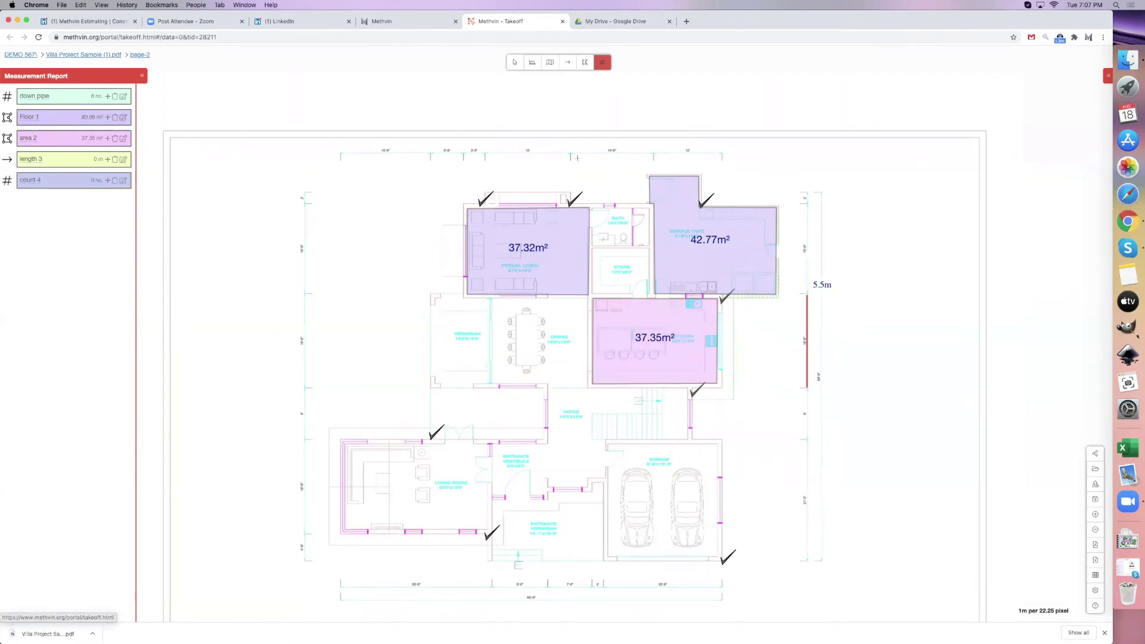
{"action": "left_click", "coordinate": [491, 247]}
{"action": "left_click", "coordinate": [560, 247]}
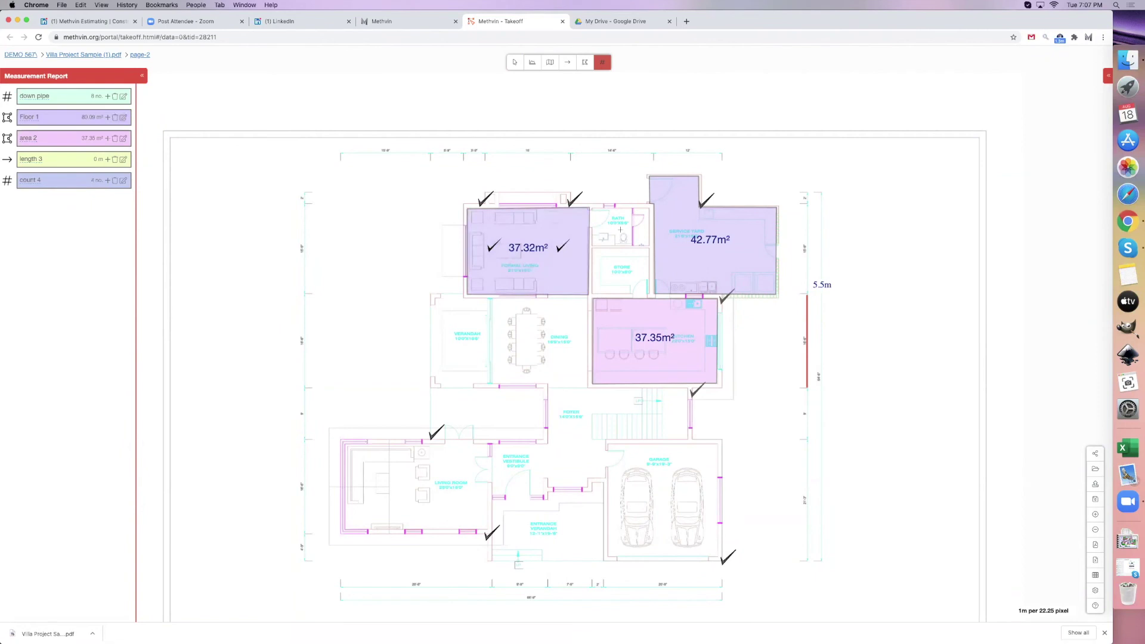
{"action": "left_click", "coordinate": [620, 269]}
{"action": "left_click", "coordinate": [678, 241]}
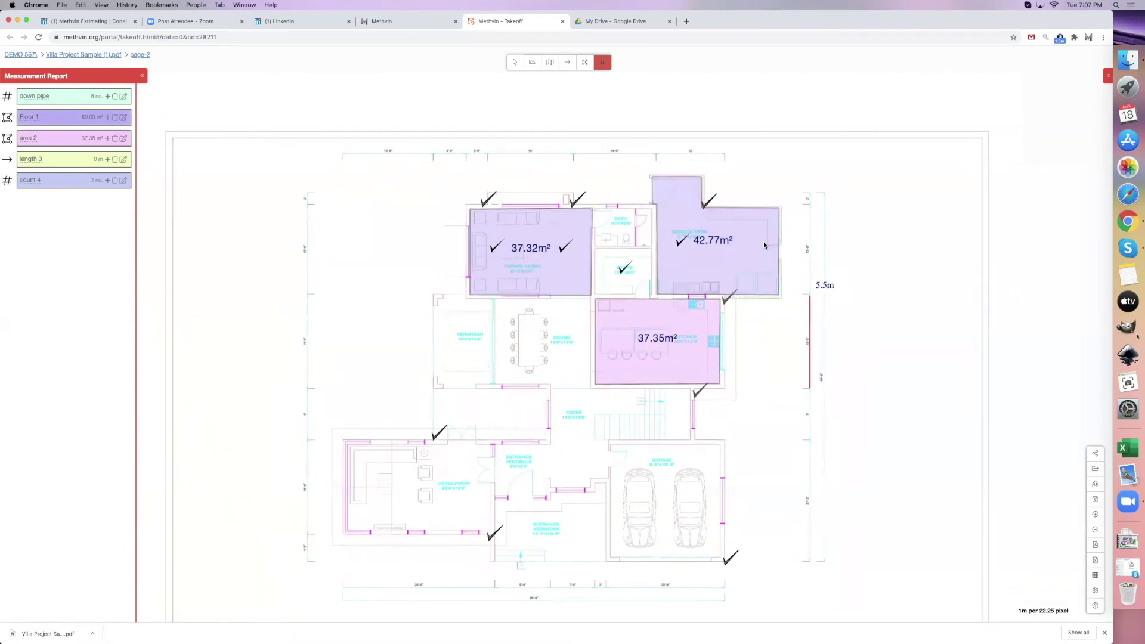
{"action": "left_click", "coordinate": [753, 243]}
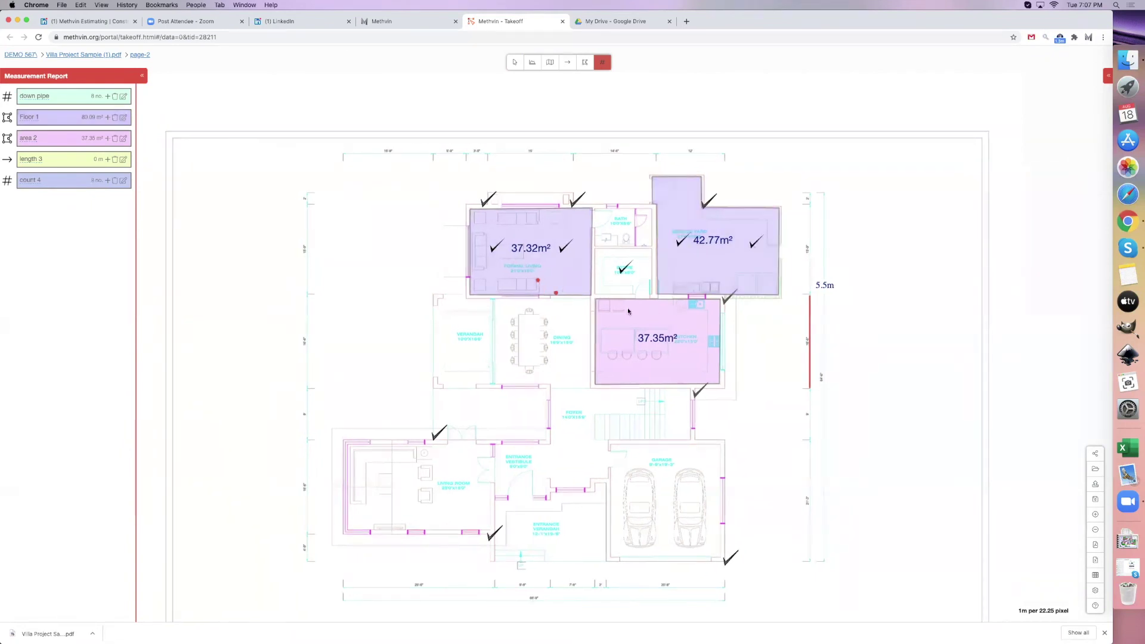
- Mark further vents for the same count item: three in the dining area, two in the kitchen and two in the living room
{"action": "left_click", "coordinate": [489, 343]}
{"action": "left_click", "coordinate": [543, 321]}
{"action": "left_click", "coordinate": [543, 352]}
{"action": "left_click", "coordinate": [628, 340]}
{"action": "left_click", "coordinate": [695, 342]}
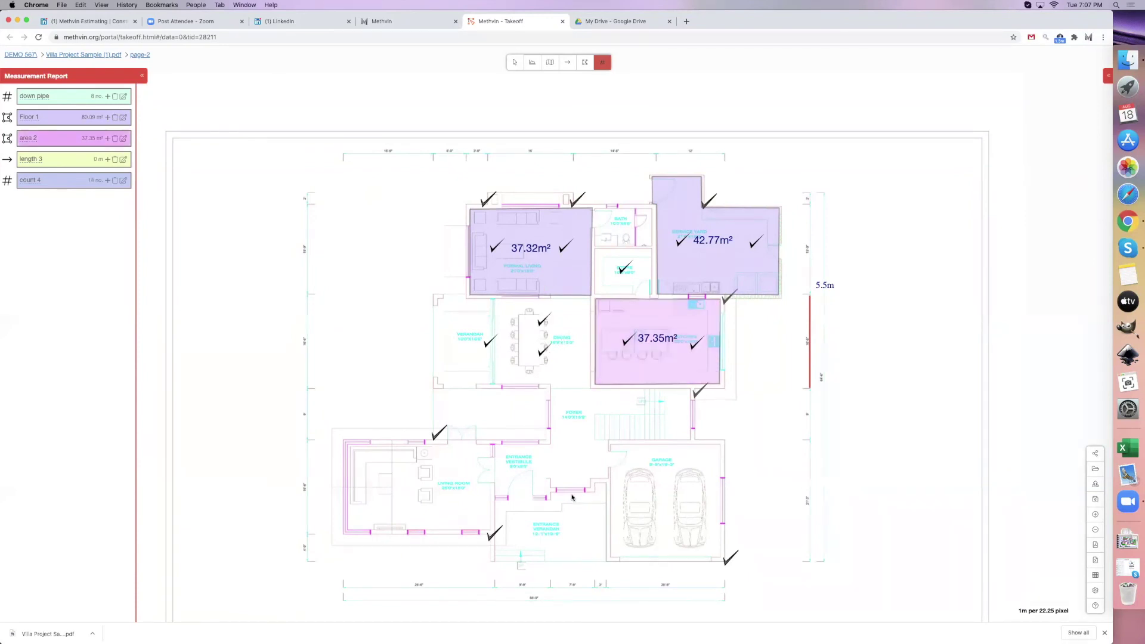
{"action": "left_click", "coordinate": [387, 486]}
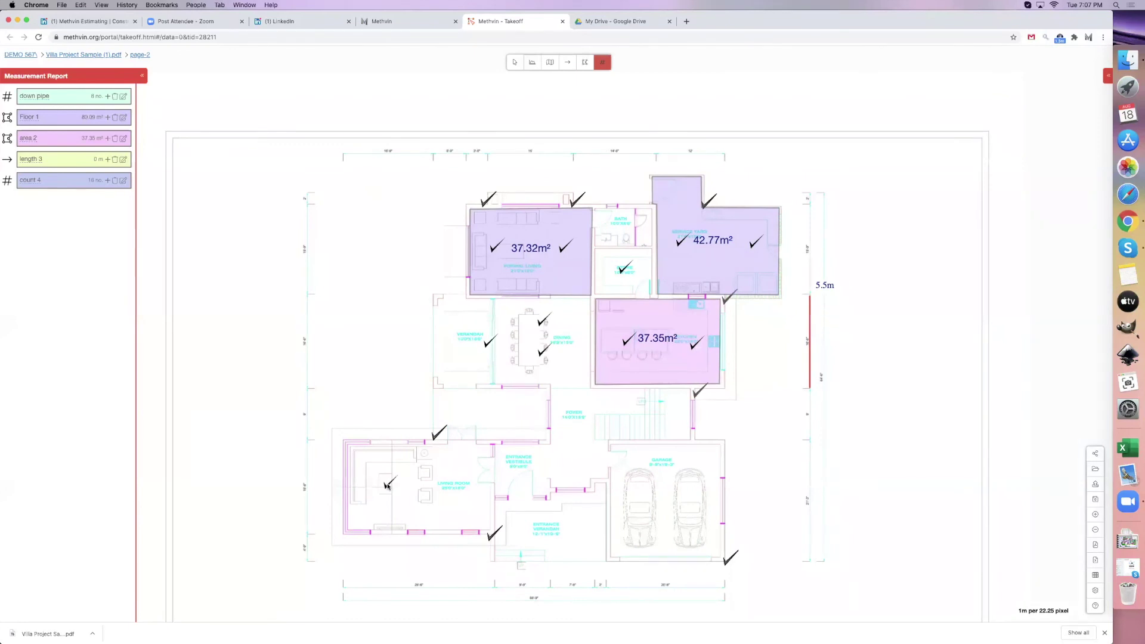
{"action": "left_click", "coordinate": [462, 483]}
- Rename the vent count item as "Vents 4"
{"action": "double_click", "coordinate": [37, 179]}
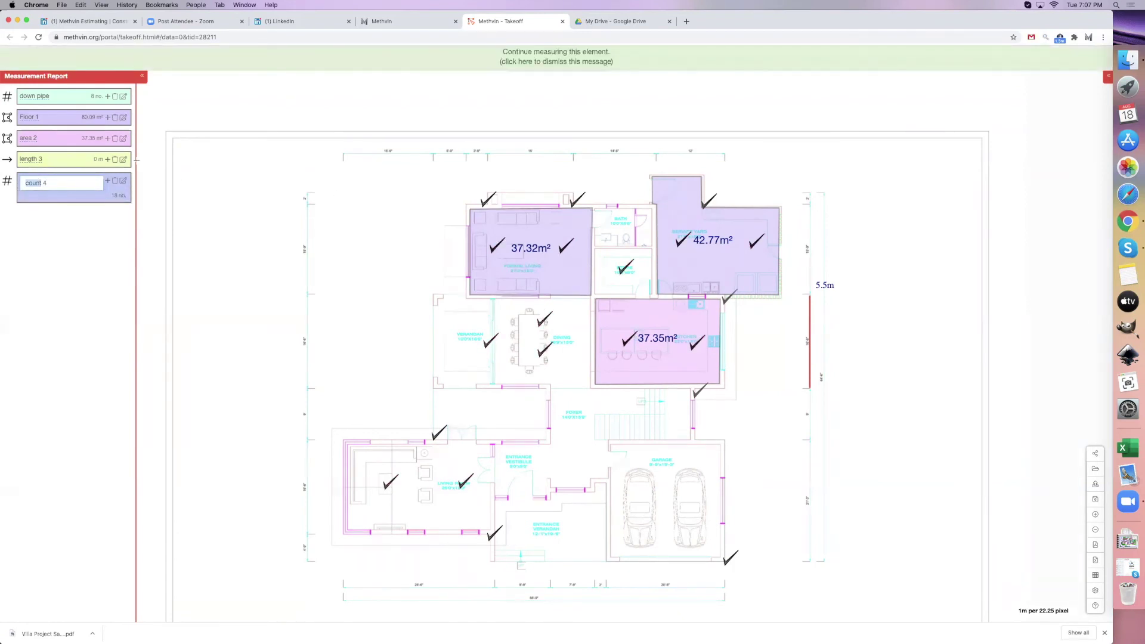
{"action": "type", "text": "Vents"}
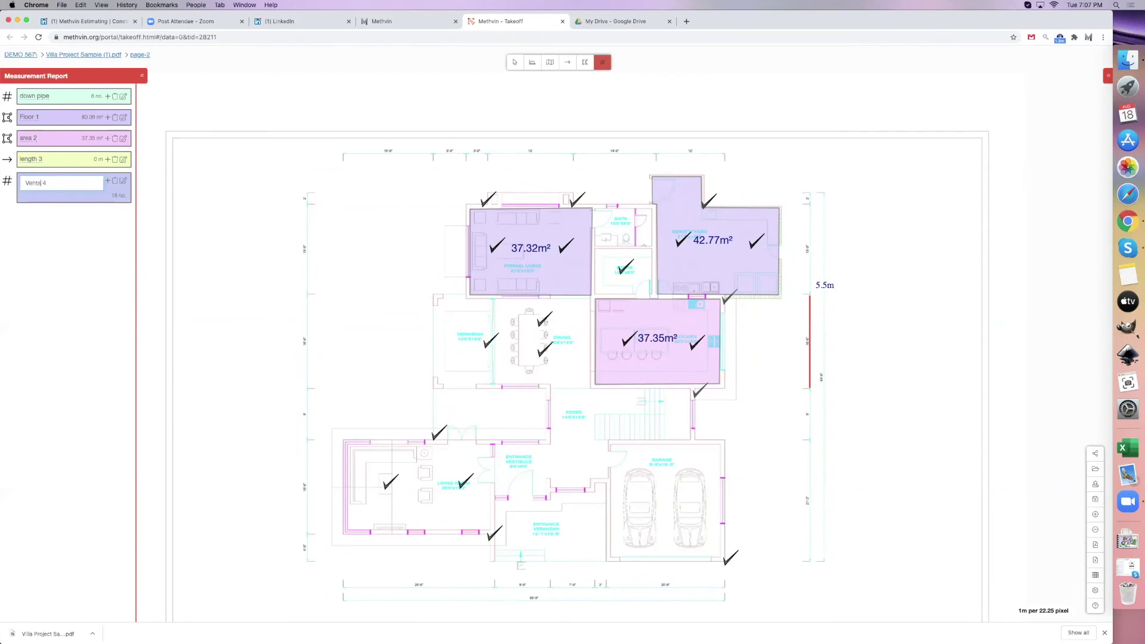
{"action": "key", "text": "Return"}
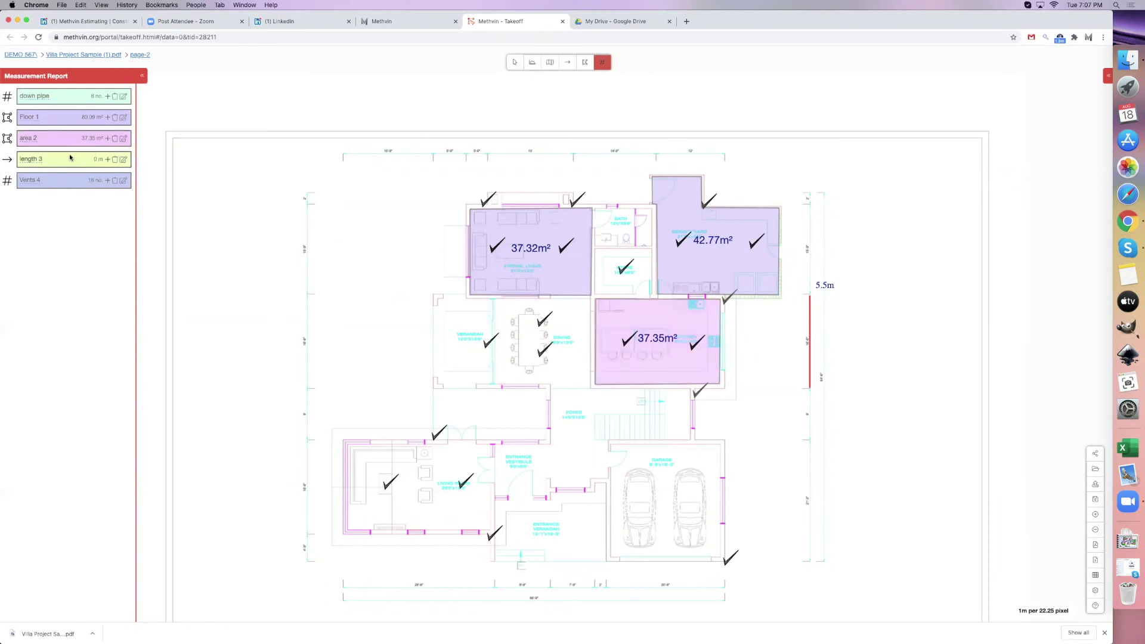
- Continue measuring length 3 by tracing runs from beside the stairs to the kitchen, store and formal living vents, and to the service yard vents
{"action": "left_click", "coordinate": [108, 160]}
{"action": "left_click", "coordinate": [697, 437]}
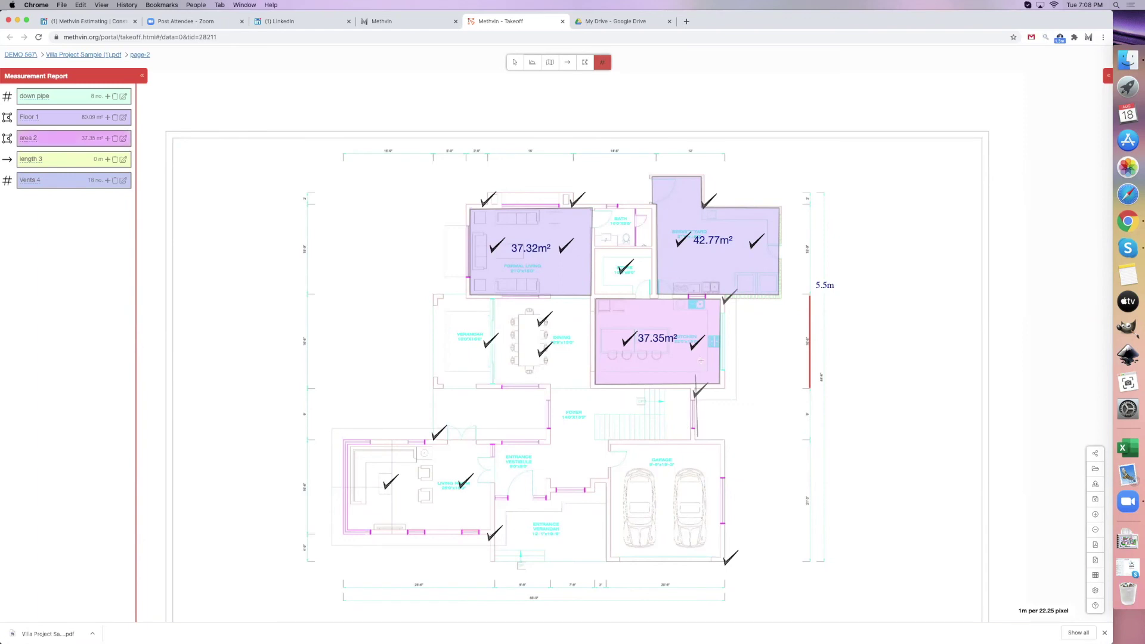
{"action": "left_click", "coordinate": [698, 345]}
{"action": "left_click", "coordinate": [626, 344]}
{"action": "left_click", "coordinate": [625, 267]}
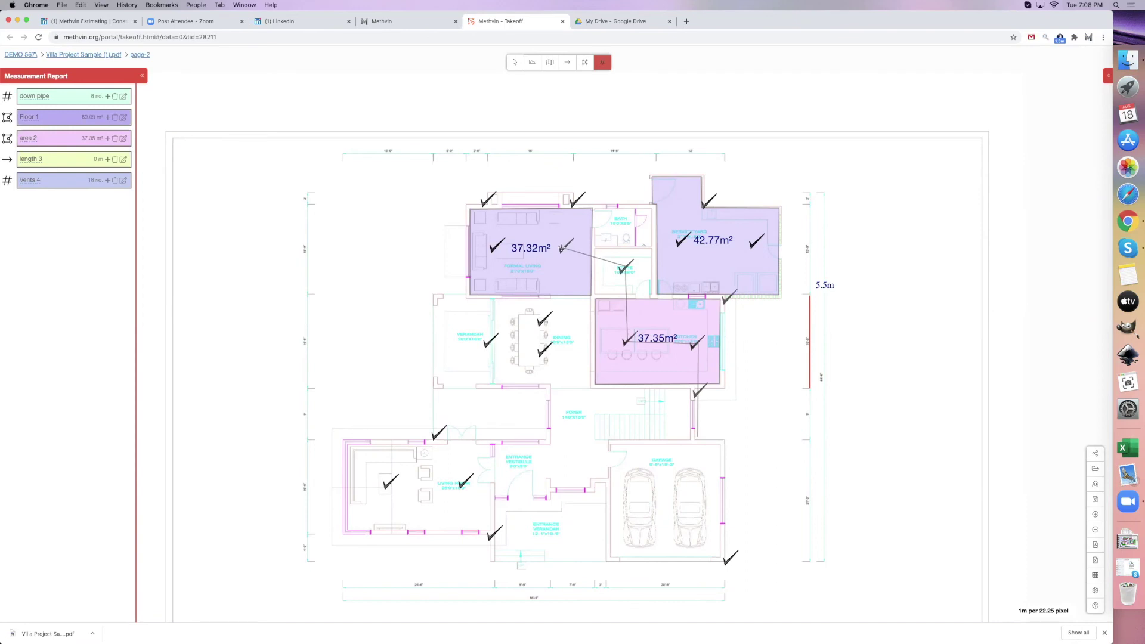
{"action": "double_click", "coordinate": [527, 246]}
{"action": "left_click", "coordinate": [673, 241]}
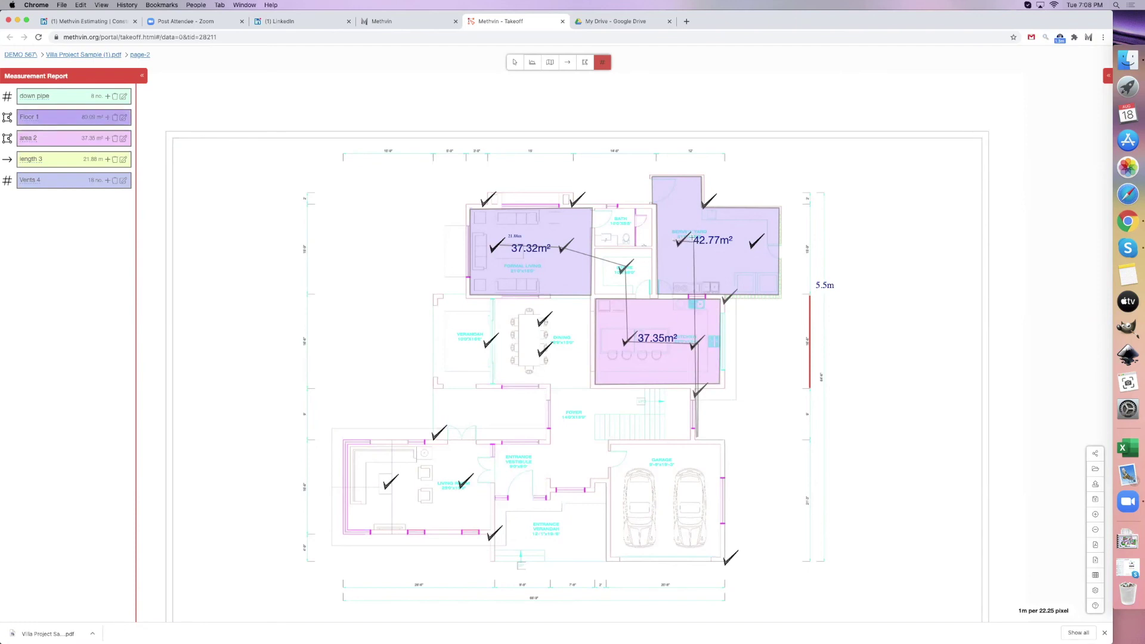
{"action": "double_click", "coordinate": [754, 241]}
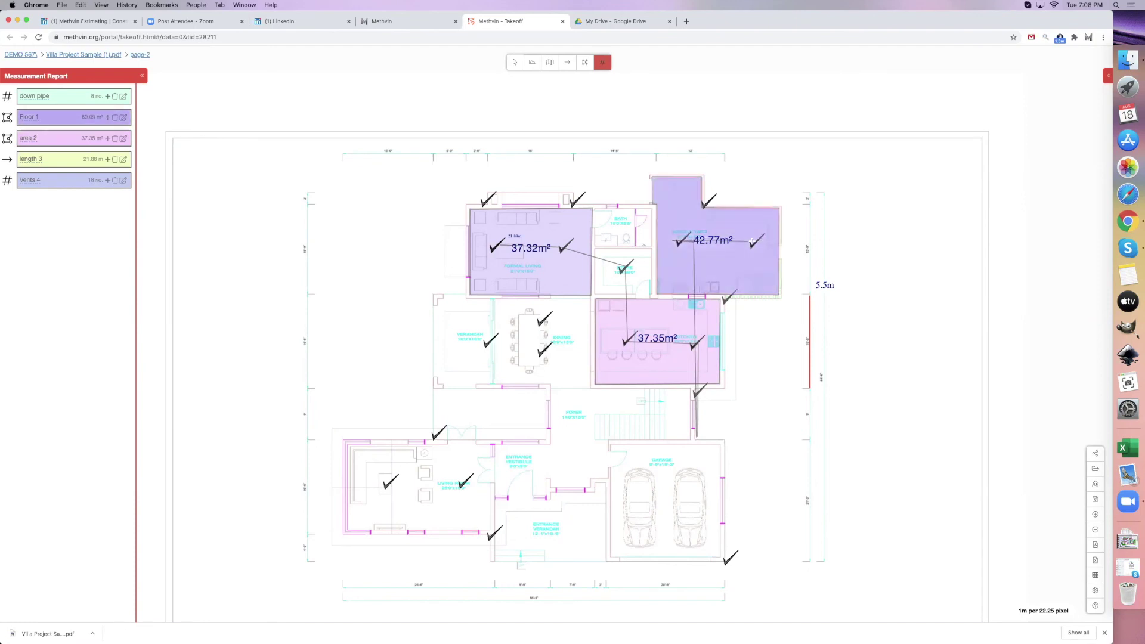
- Extend length 3 with runs from beside the stairs to the dining area vents and to the living room vents
{"action": "left_click", "coordinate": [697, 436]}
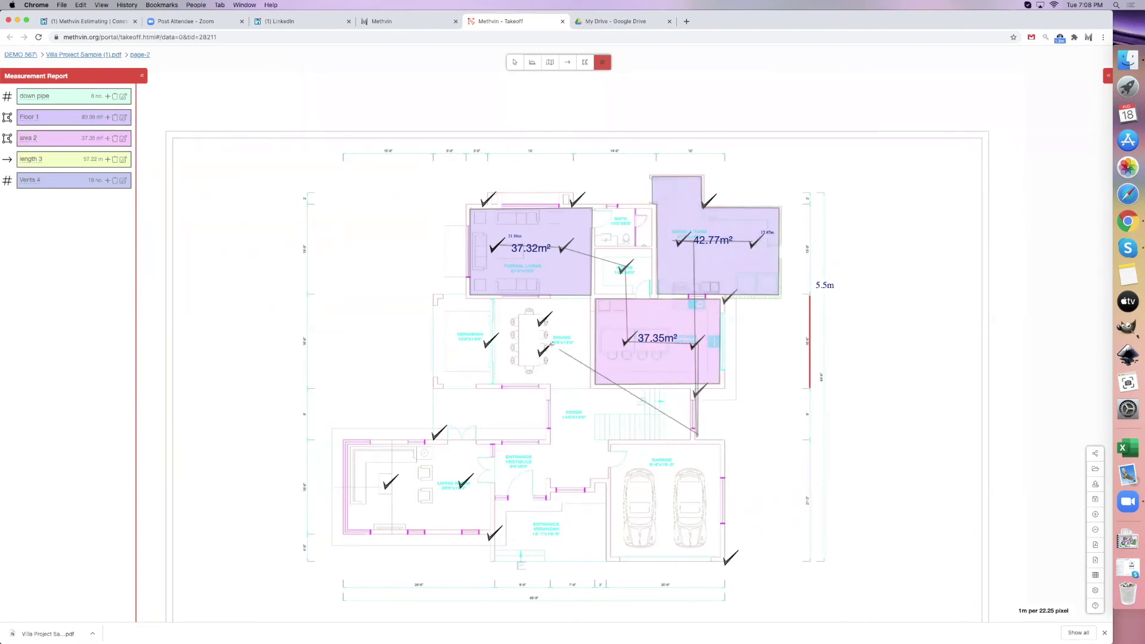
{"action": "double_click", "coordinate": [542, 352]}
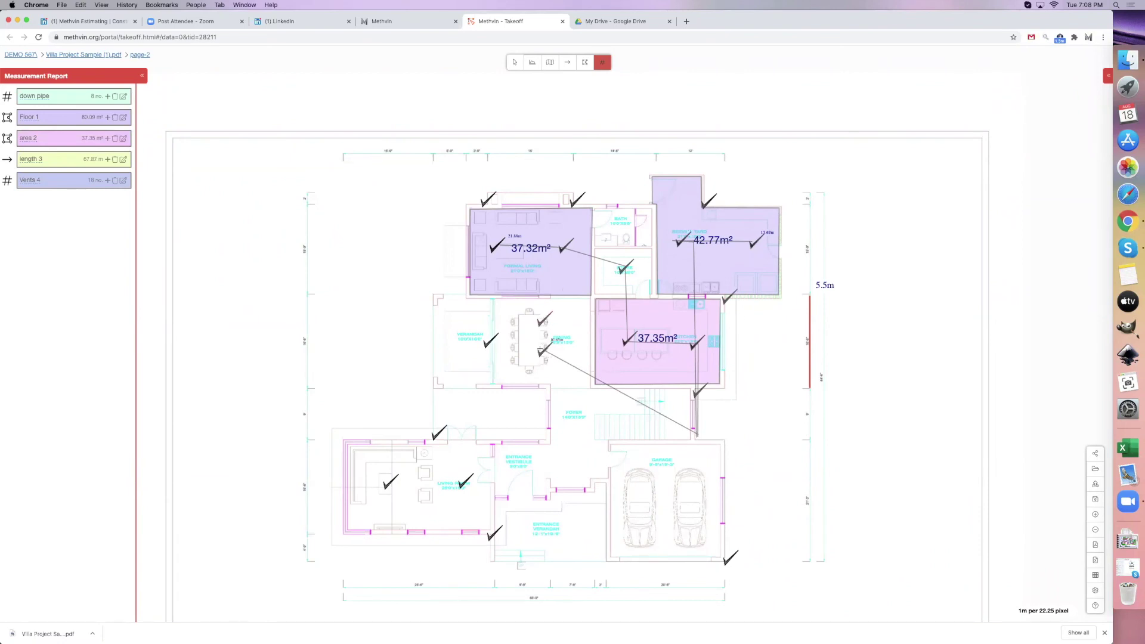
{"action": "left_click", "coordinate": [548, 312]}
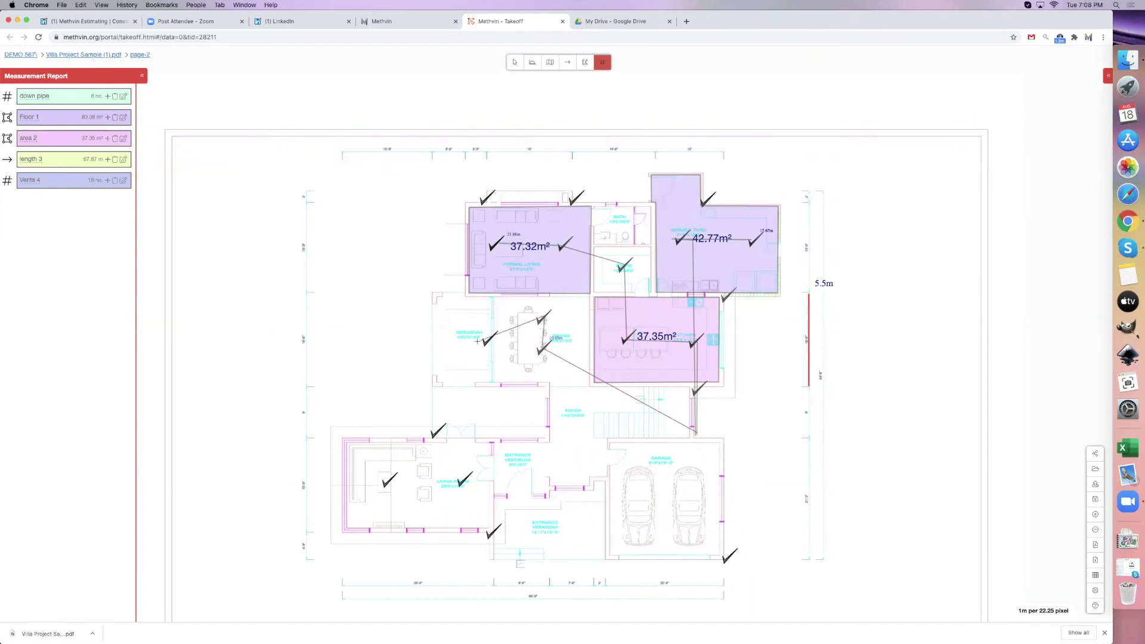
{"action": "double_click", "coordinate": [486, 340]}
{"action": "left_click", "coordinate": [696, 431]}
{"action": "double_click", "coordinate": [384, 481]}
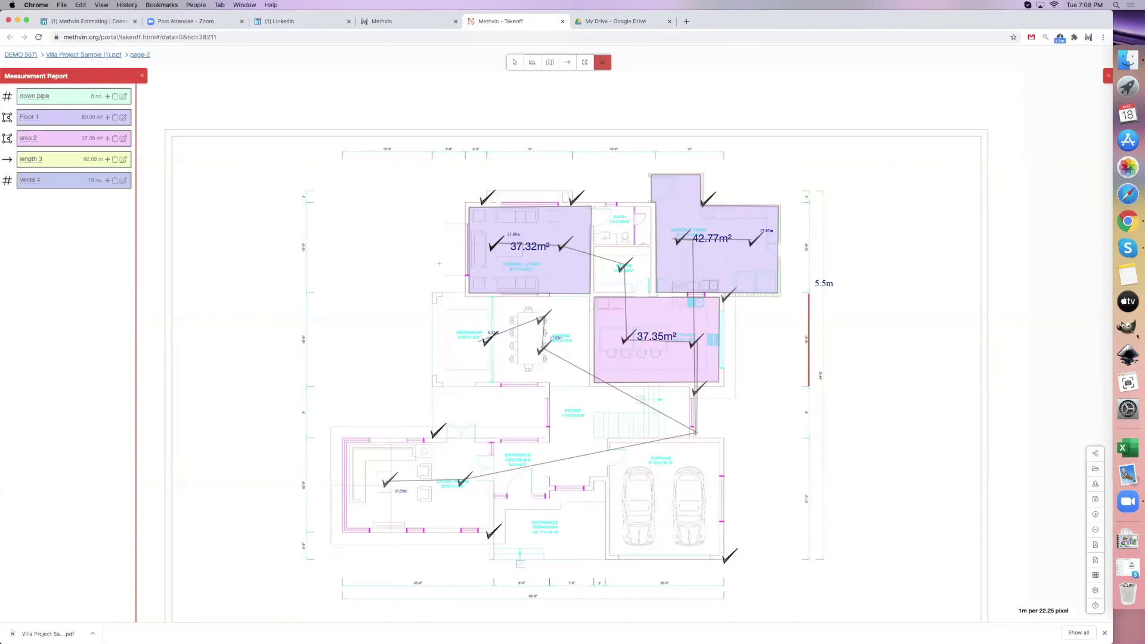
- Measure a path from the staircase through the foyer as a new, separate length item
{"action": "left_click", "coordinate": [568, 64]}
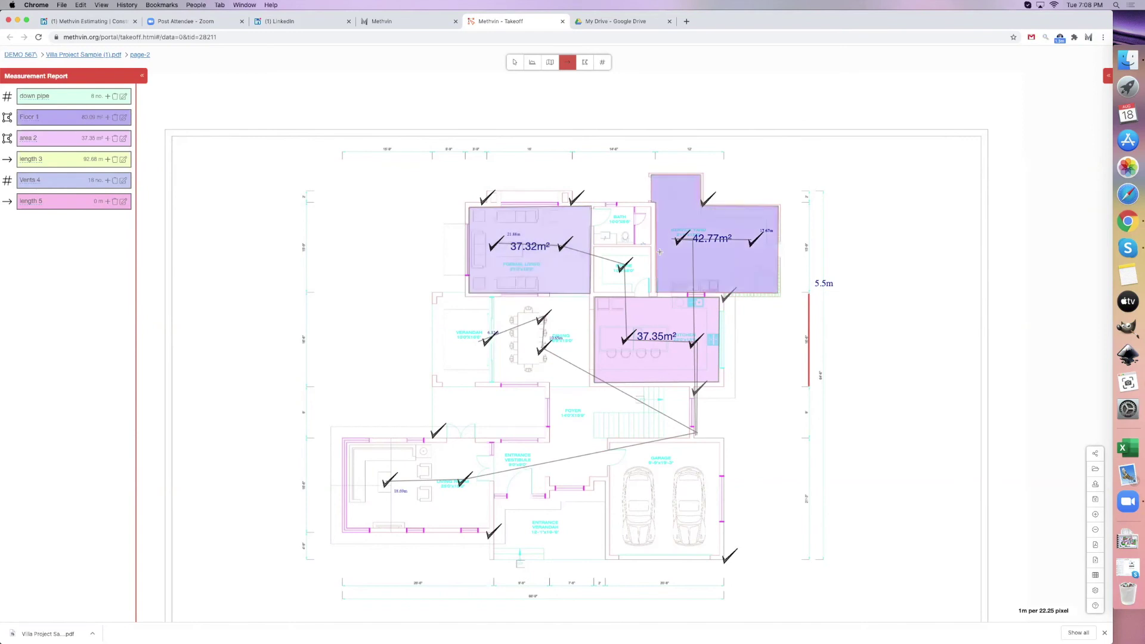
{"action": "left_click", "coordinate": [635, 443]}
{"action": "left_click", "coordinate": [636, 409]}
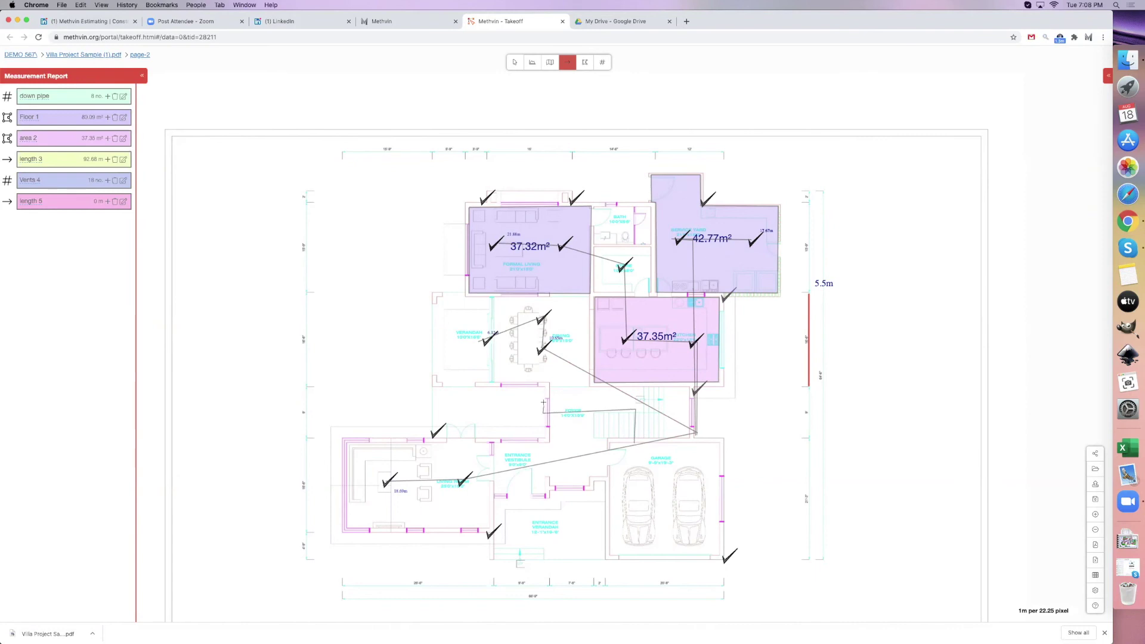
{"action": "double_click", "coordinate": [545, 394]}
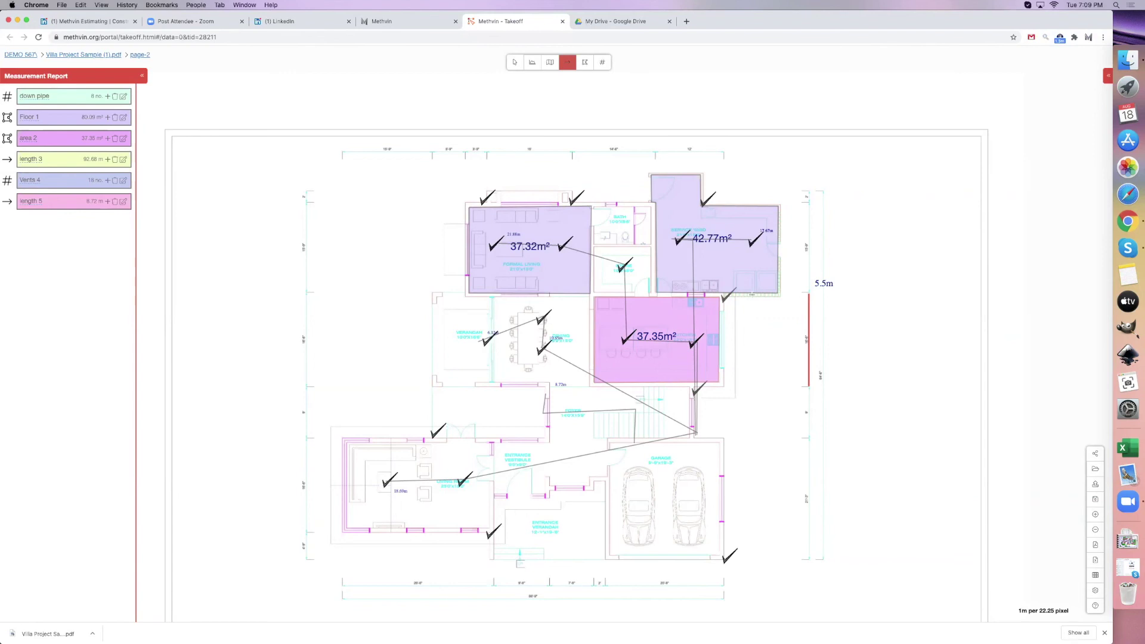
- Create a wall item with a height of 2.7 m
{"action": "left_click", "coordinate": [550, 63]}
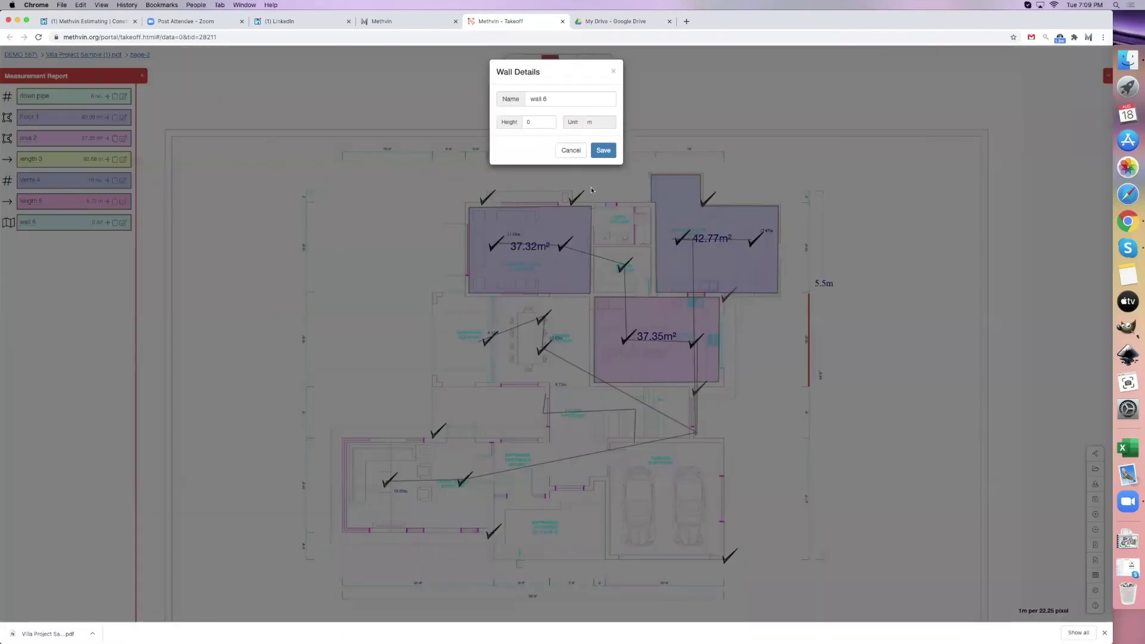
{"action": "left_click", "coordinate": [538, 124]}
{"action": "type", "text": "2.7"}
{"action": "left_click", "coordinate": [604, 151]}
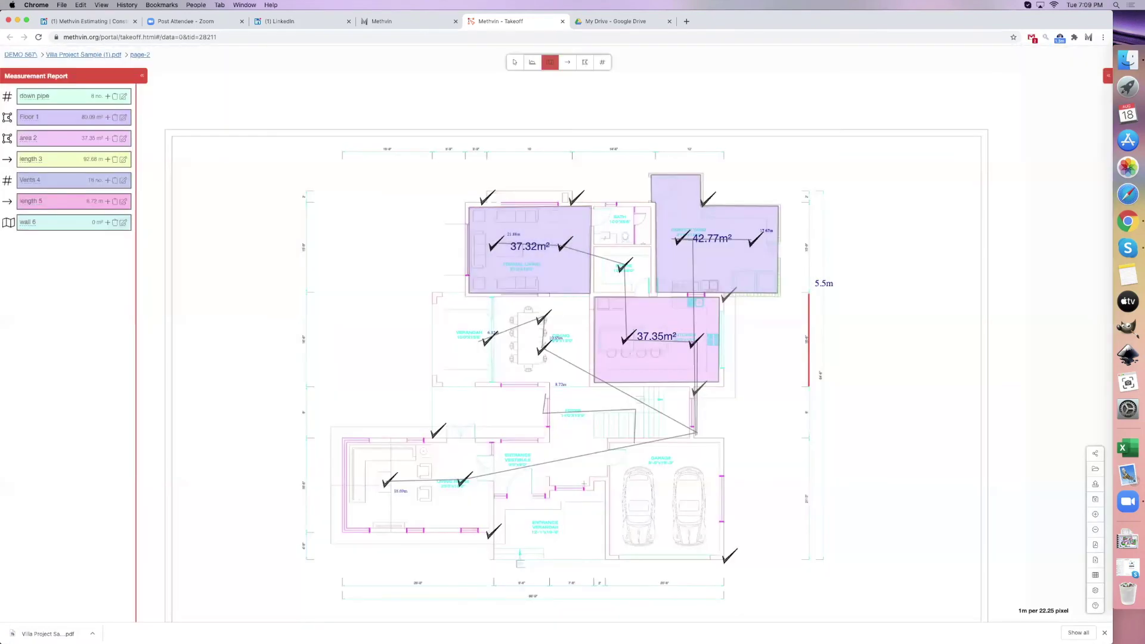
{"action": "scroll", "coordinate": [584, 484], "scroll_direction": "down", "scroll_amount": 5}
{"action": "left_click", "coordinate": [607, 324]}
{"action": "left_click", "coordinate": [722, 324]}
{"action": "left_click", "coordinate": [721, 438]}
{"action": "left_click", "coordinate": [603, 438]}
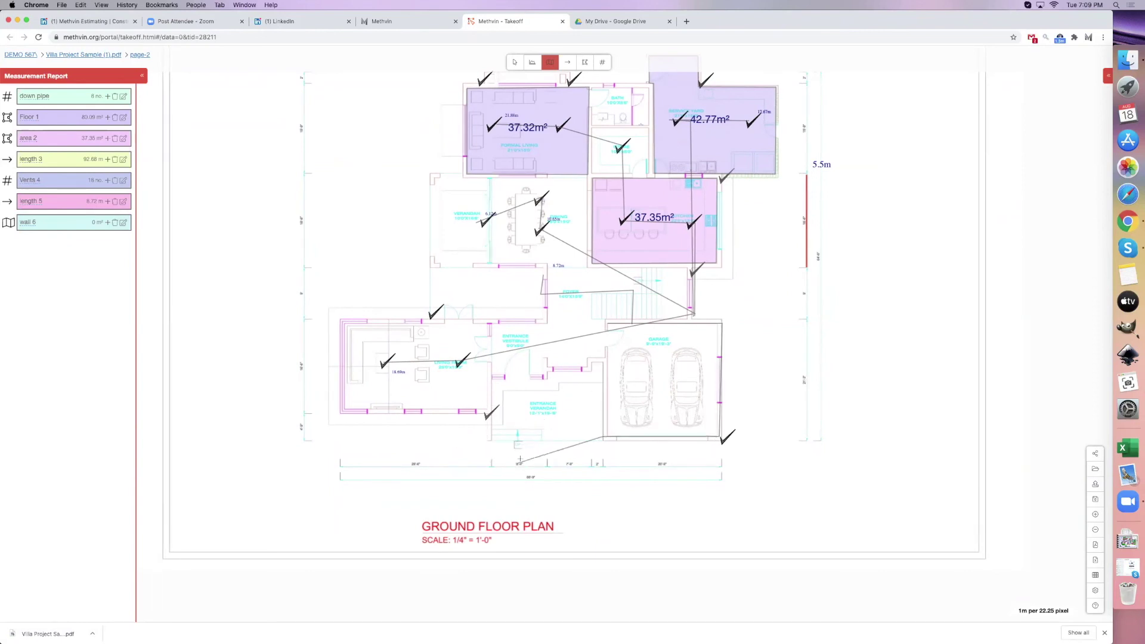
{"action": "left_click", "coordinate": [578, 415]}
{"action": "key", "text": "super+z"}
{"action": "key", "text": "Escape"}
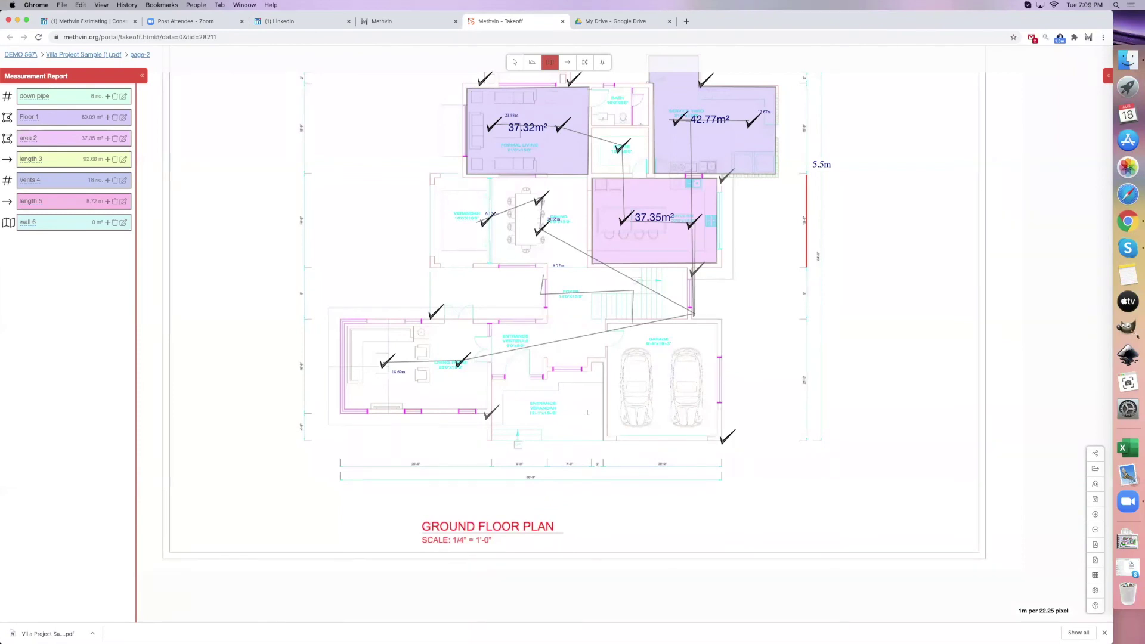
- Measure the garage walls under the new wall item by tracing the room's four sides back to the starting corner
{"action": "left_click", "coordinate": [609, 324]}
{"action": "left_click", "coordinate": [716, 324]}
{"action": "left_click", "coordinate": [718, 437]}
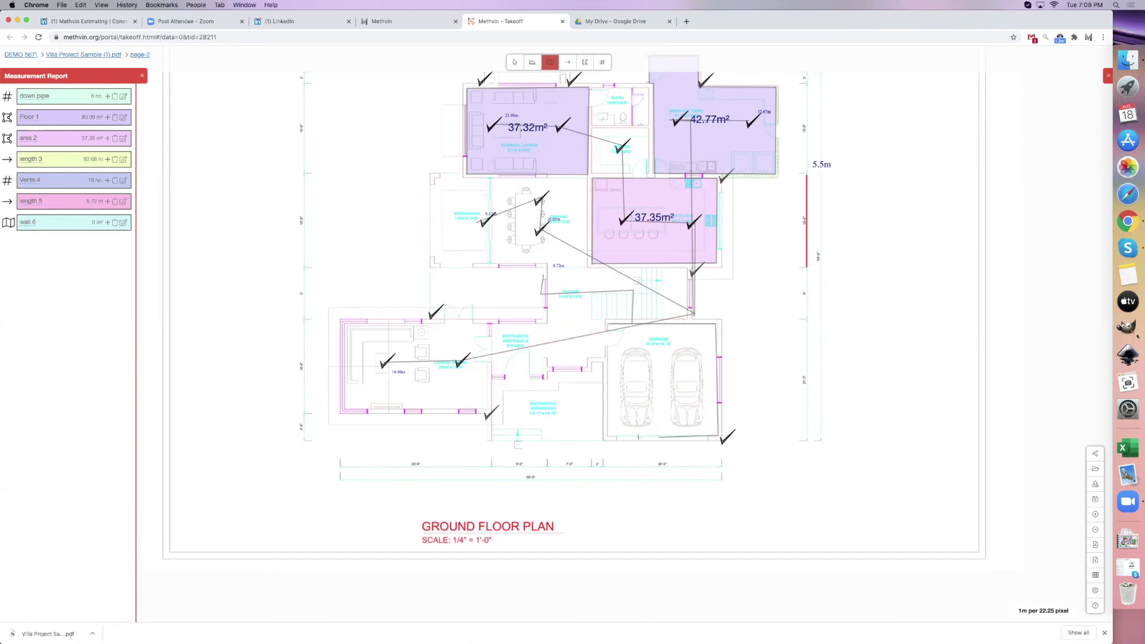
{"action": "left_click", "coordinate": [608, 437]}
{"action": "left_click", "coordinate": [606, 324]}
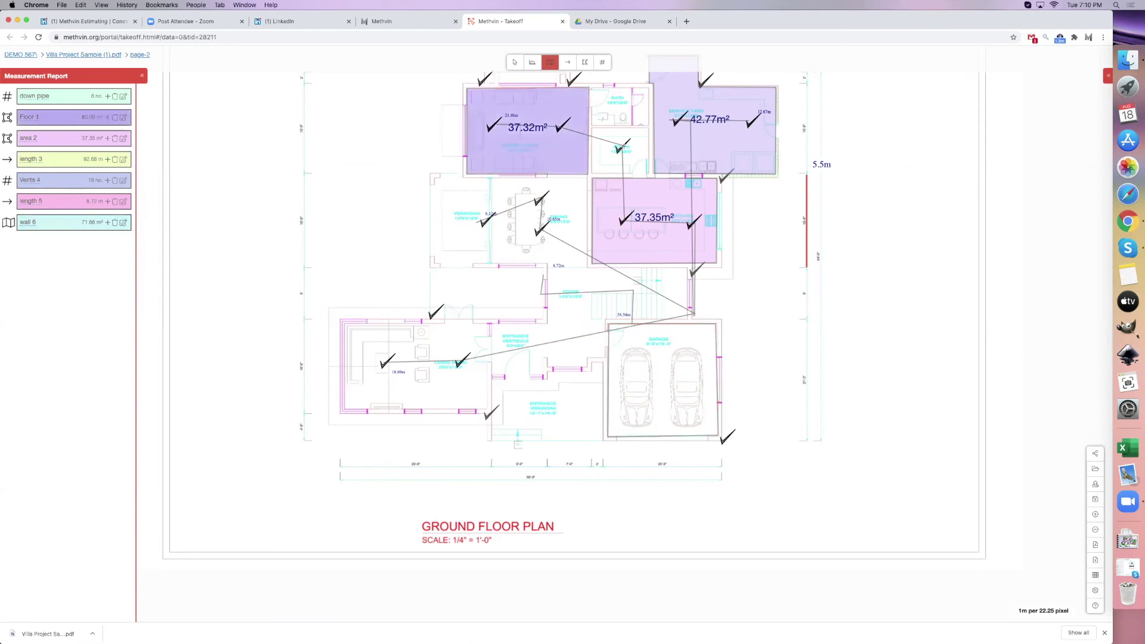
- Open the second floor plan page of the villa PDF
{"action": "scroll", "coordinate": [643, 141], "scroll_direction": "up", "scroll_amount": 1}
{"action": "scroll", "coordinate": [644, 142], "scroll_direction": "up", "scroll_amount": 1}
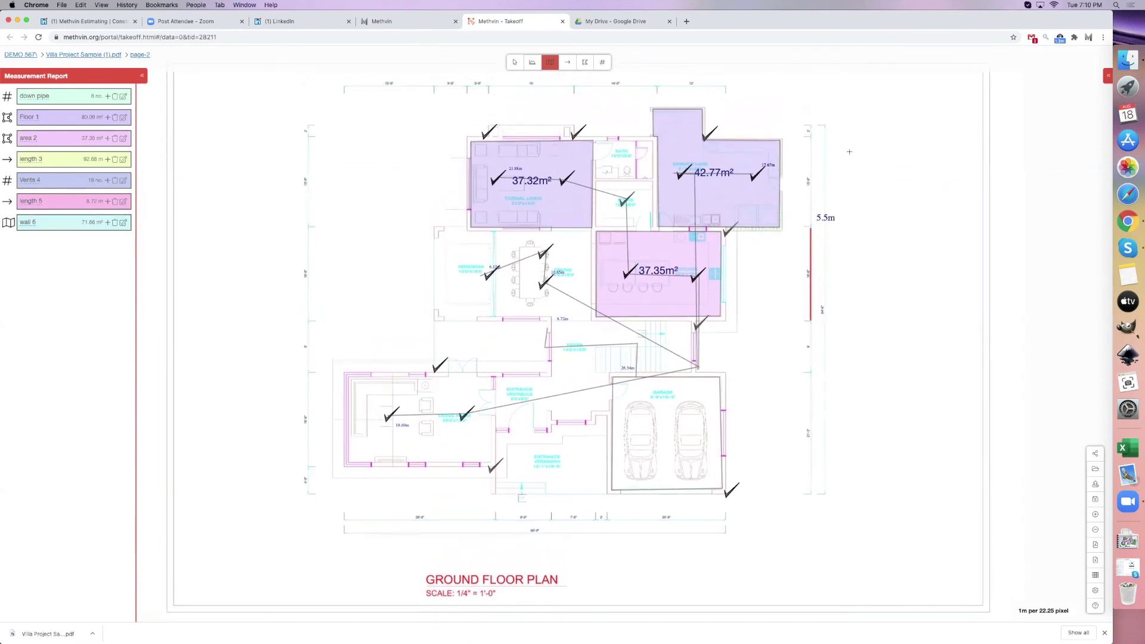
{"action": "left_click", "coordinate": [1107, 76]}
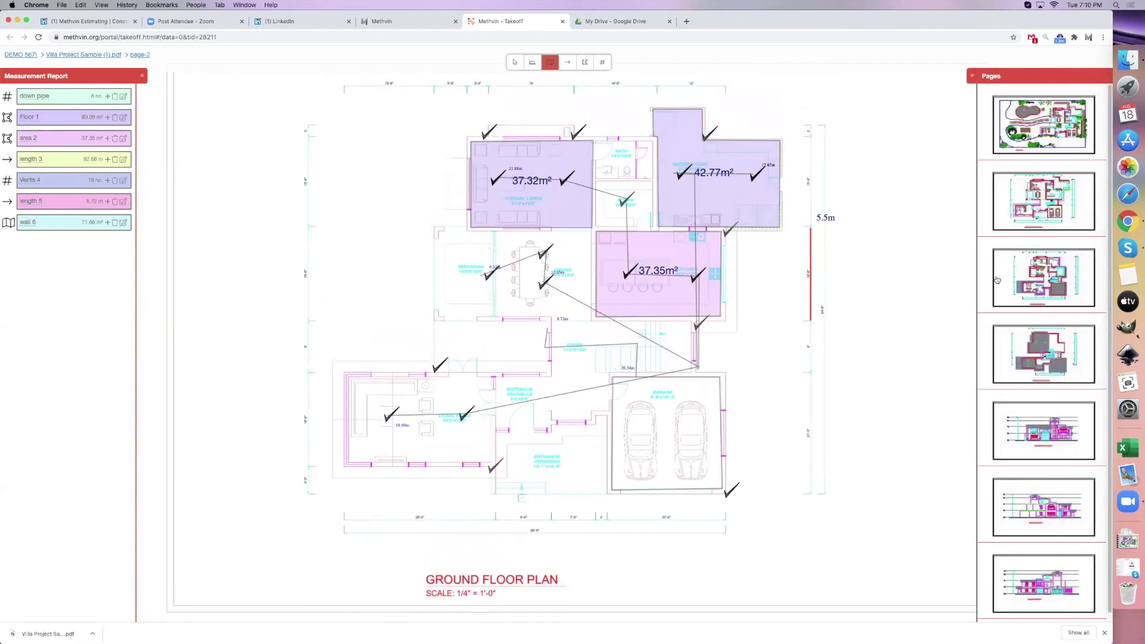
{"action": "left_click", "coordinate": [1043, 353]}
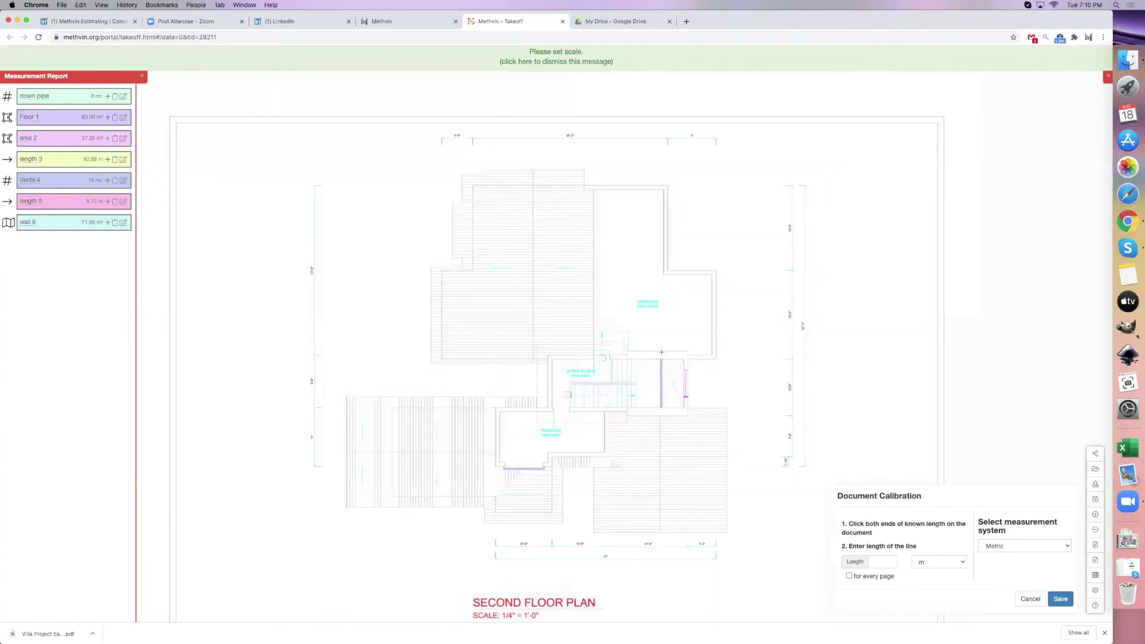
- Calibrate the second floor plan by setting the upper-right vertical dimension line to 5.5 m and apply the scale to every page
{"action": "left_click", "coordinate": [793, 186]}
{"action": "type", "text": "5.5"}
{"action": "left_click", "coordinate": [849, 577]}
{"action": "left_click", "coordinate": [1061, 599]}
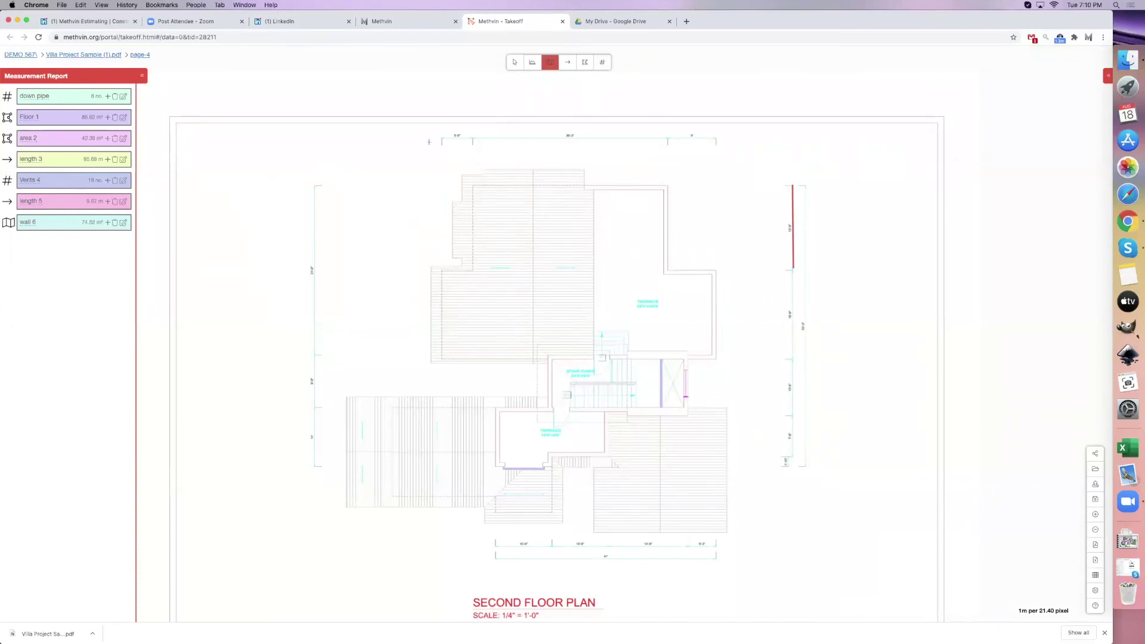
- Measure the large hatched roof beside the upper terrace under a new area item by tracing its full outline
{"action": "left_click", "coordinate": [585, 62]}
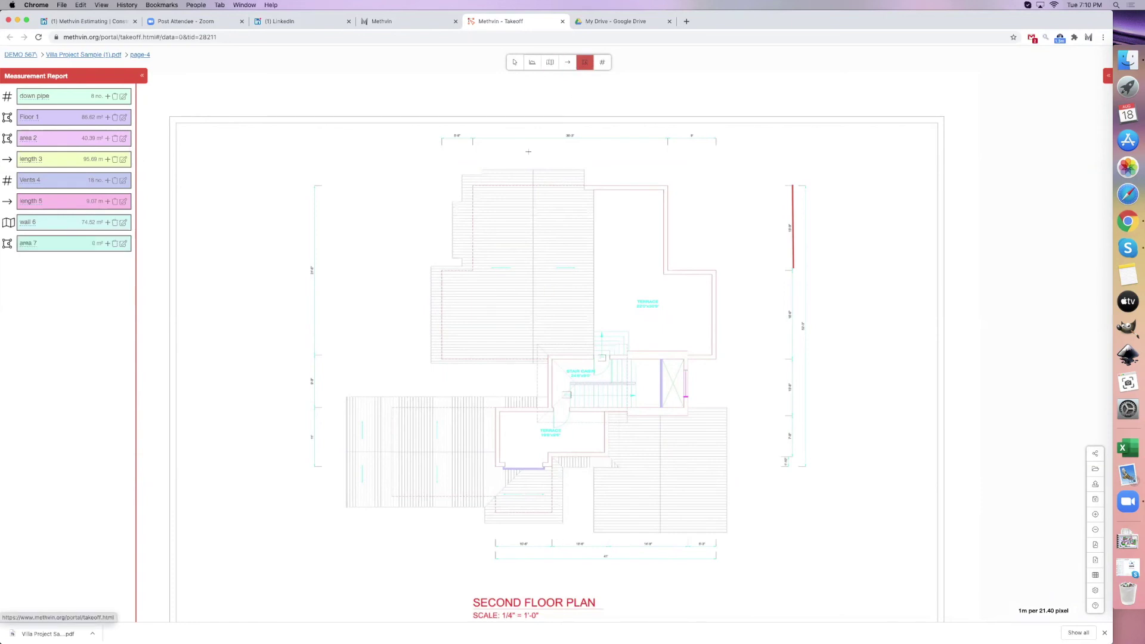
{"action": "left_click", "coordinate": [480, 170]}
{"action": "left_click", "coordinate": [586, 168]}
{"action": "left_click", "coordinate": [588, 187]}
{"action": "left_click", "coordinate": [593, 190]}
{"action": "left_click", "coordinate": [594, 359]}
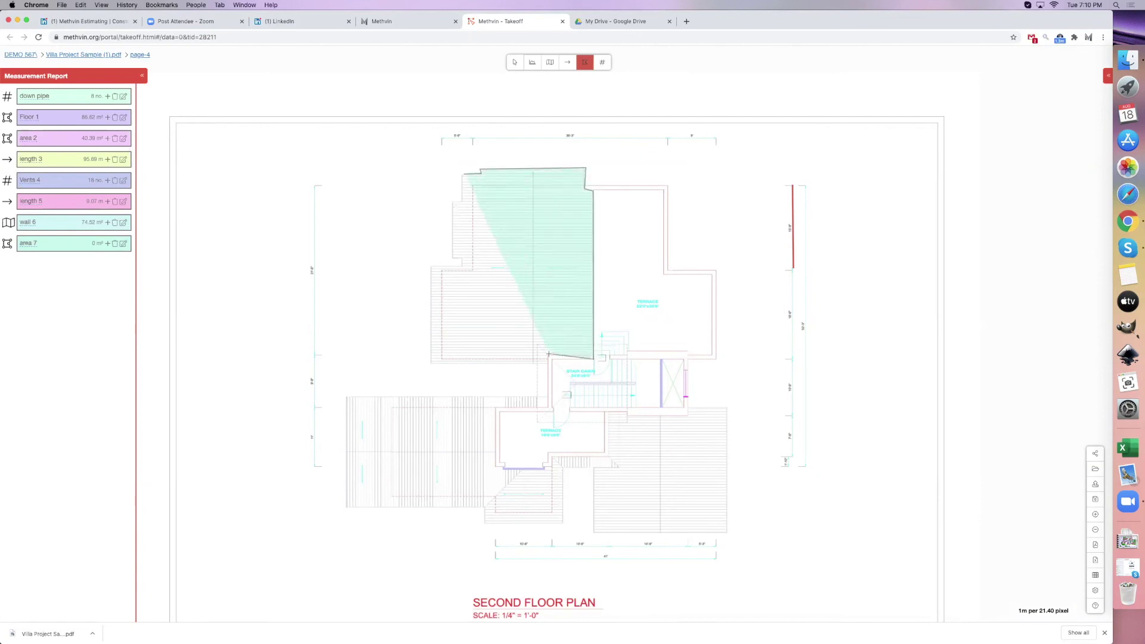
{"action": "left_click", "coordinate": [549, 356]}
{"action": "left_click", "coordinate": [547, 363]}
{"action": "left_click", "coordinate": [432, 363]}
{"action": "left_click", "coordinate": [432, 268]}
{"action": "left_click", "coordinate": [462, 267]}
{"action": "left_click", "coordinate": [460, 258]}
{"action": "left_click", "coordinate": [452, 258]}
{"action": "left_click", "coordinate": [454, 201]}
{"action": "left_click", "coordinate": [463, 173]}
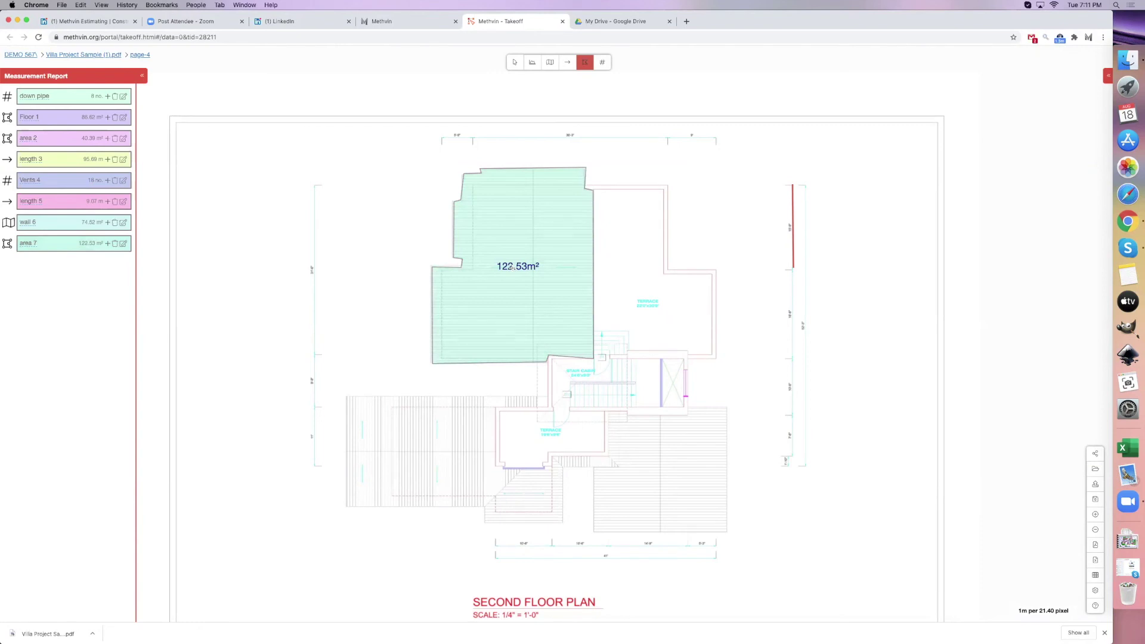
- Apply a roof pitch of 15 to the traced roof area in its material settings and save
{"action": "right_click", "coordinate": [548, 228]}
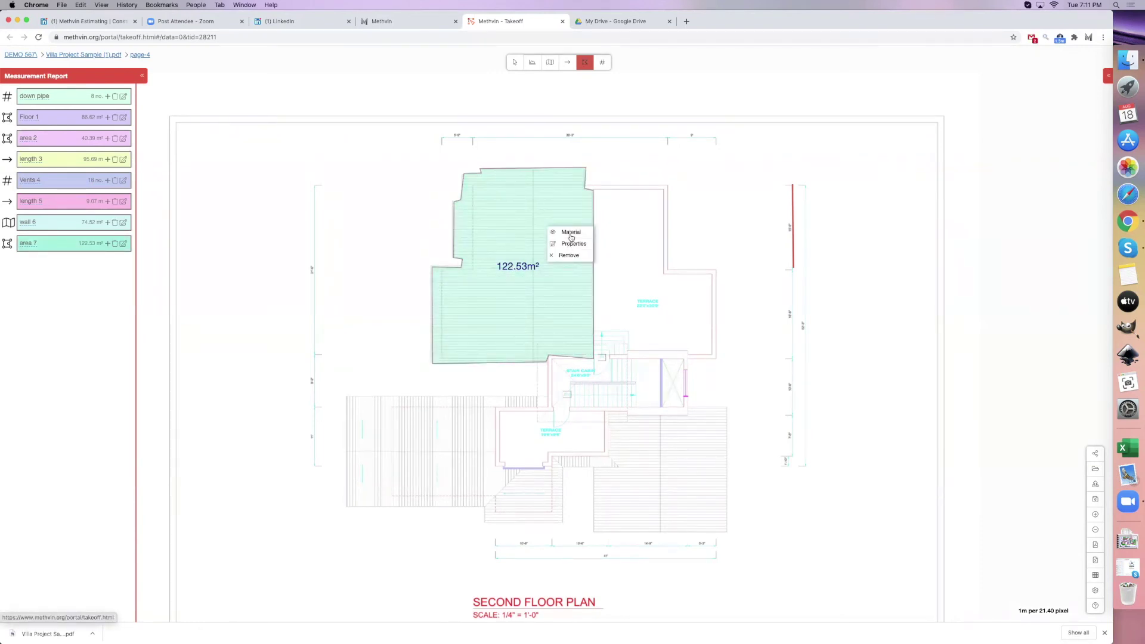
{"action": "left_click", "coordinate": [571, 232]}
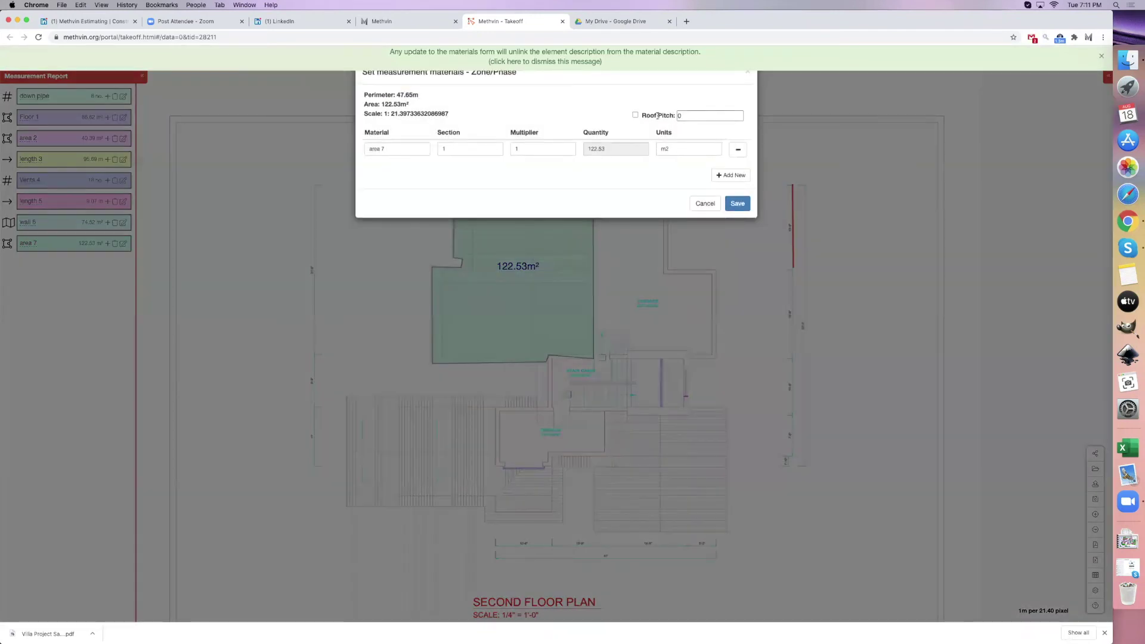
{"action": "left_click", "coordinate": [674, 114]}
{"action": "type", "text": "15"}
{"action": "left_click", "coordinate": [738, 203]}
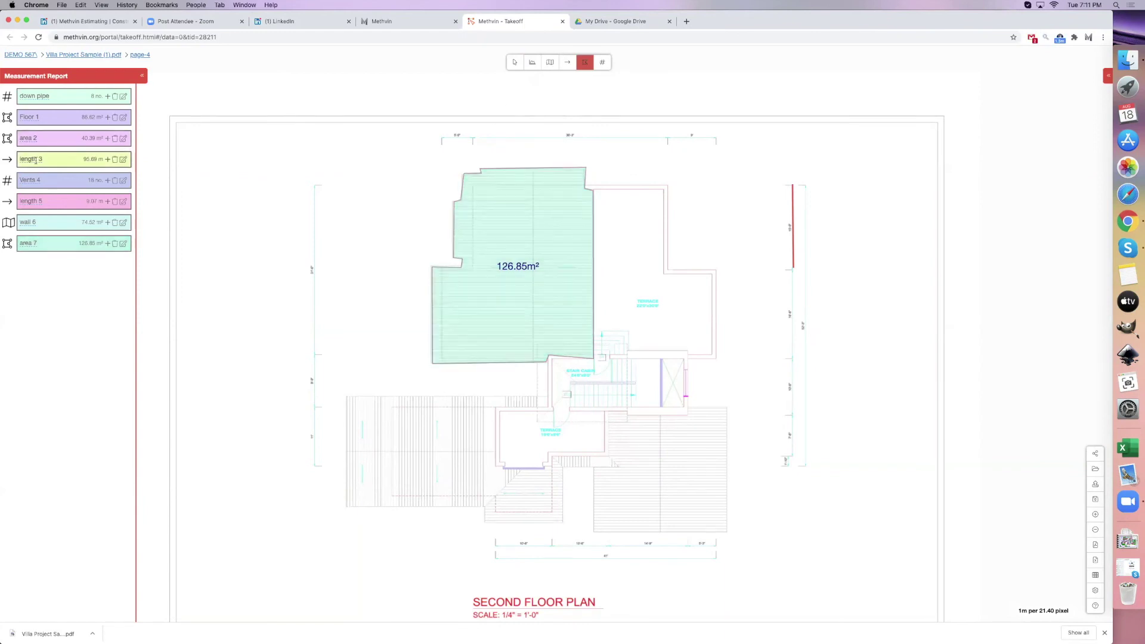
- Expand the Floor 1 and area 7 items in the measurement report and compare their page numbers with the page thumbnails
{"action": "left_click", "coordinate": [60, 119]}
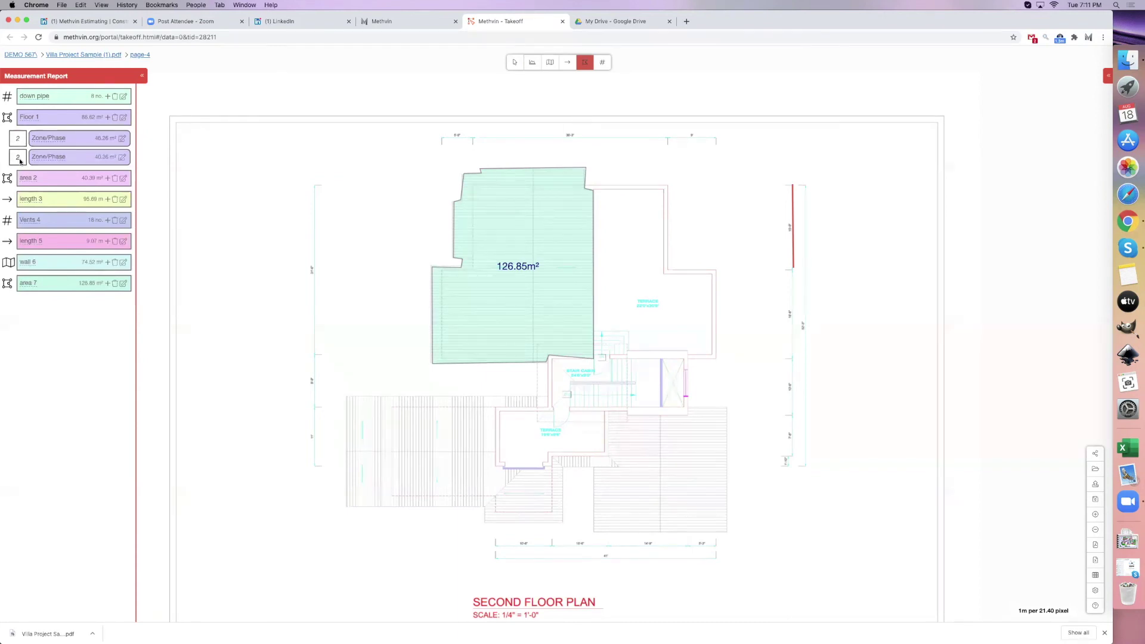
{"action": "left_click", "coordinate": [1108, 75]}
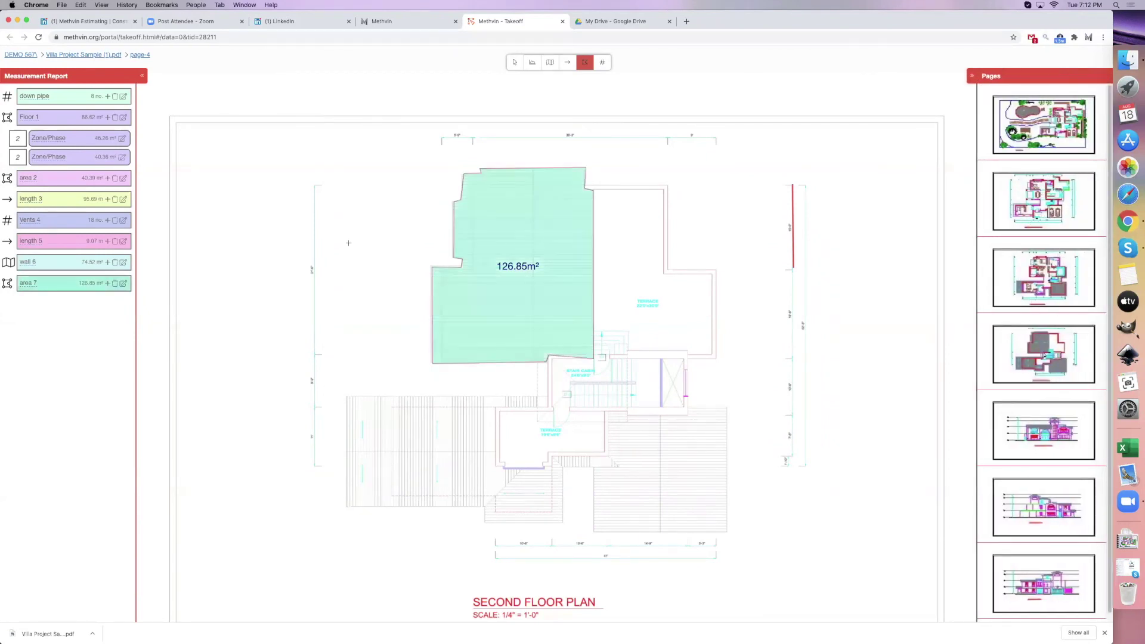
{"action": "left_click", "coordinate": [57, 282]}
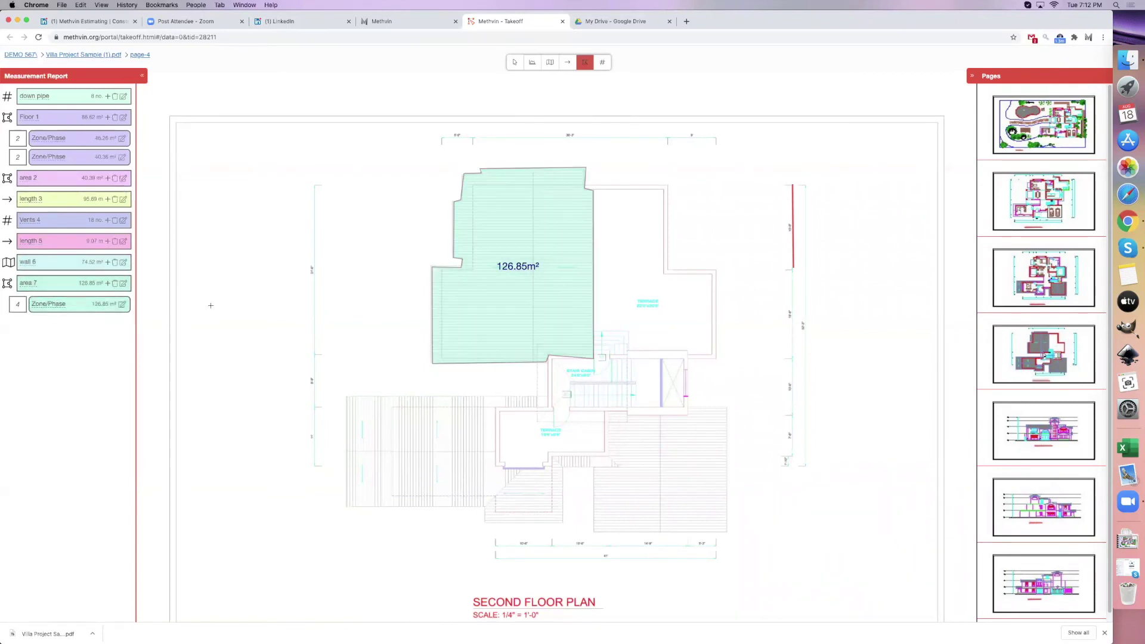
{"action": "double_click", "coordinate": [60, 305]}
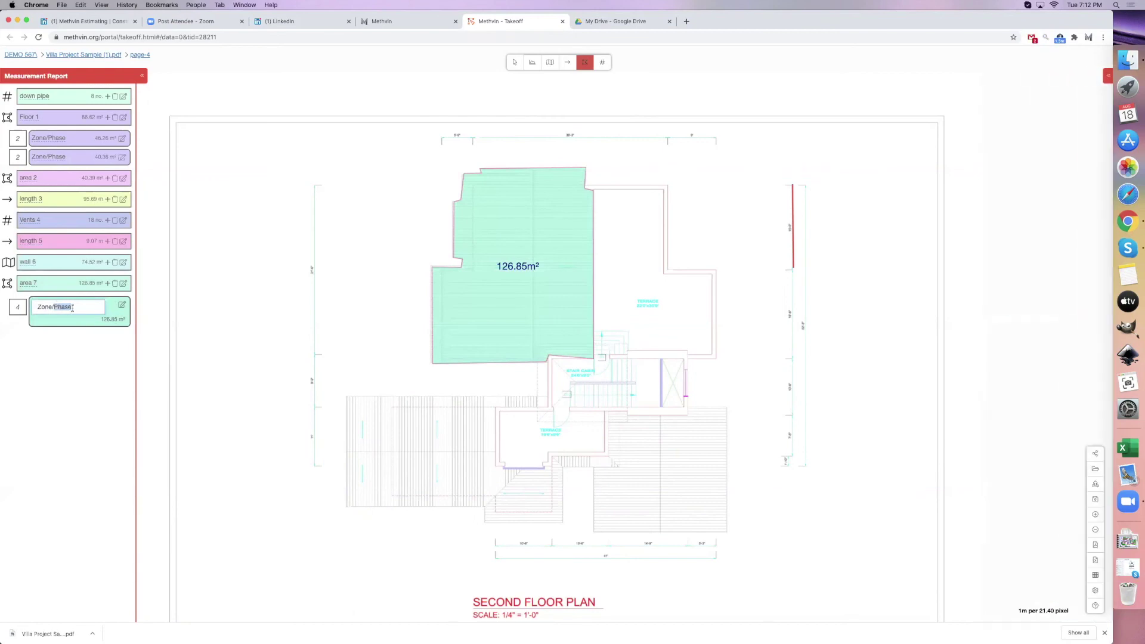
{"action": "left_click", "coordinate": [20, 306]}
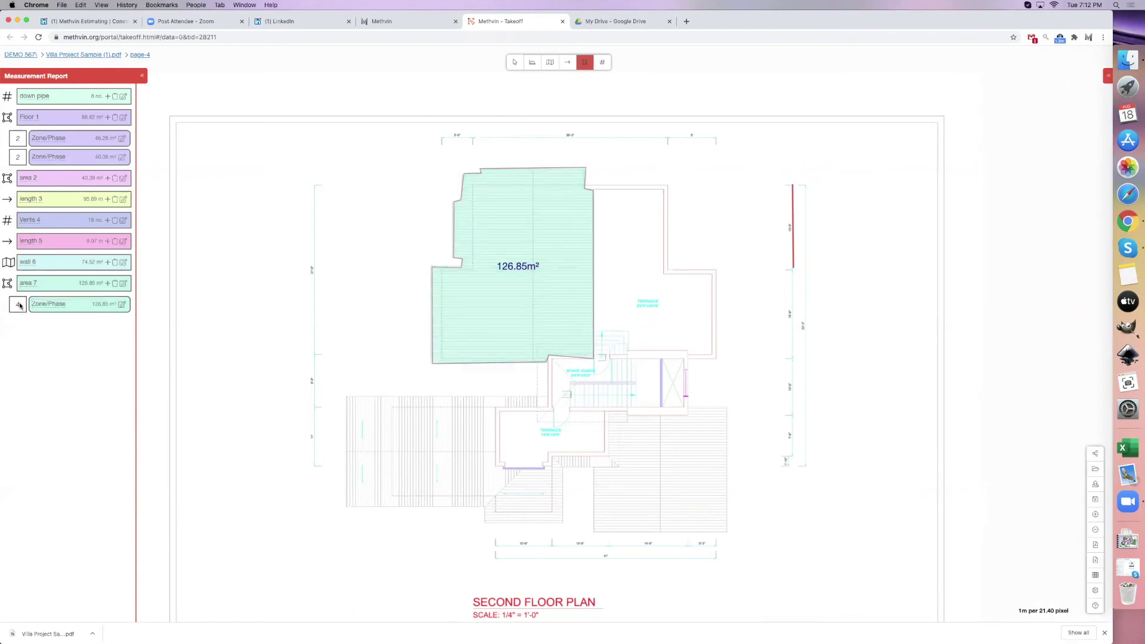
{"action": "double_click", "coordinate": [49, 310]}
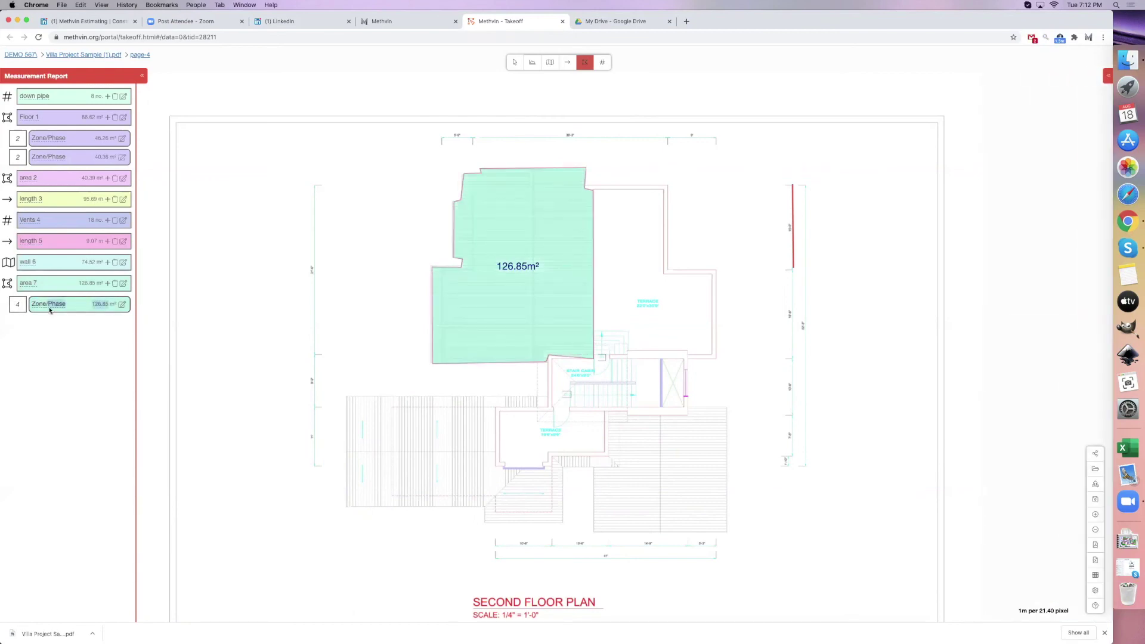
{"action": "double_click", "coordinate": [45, 306]}
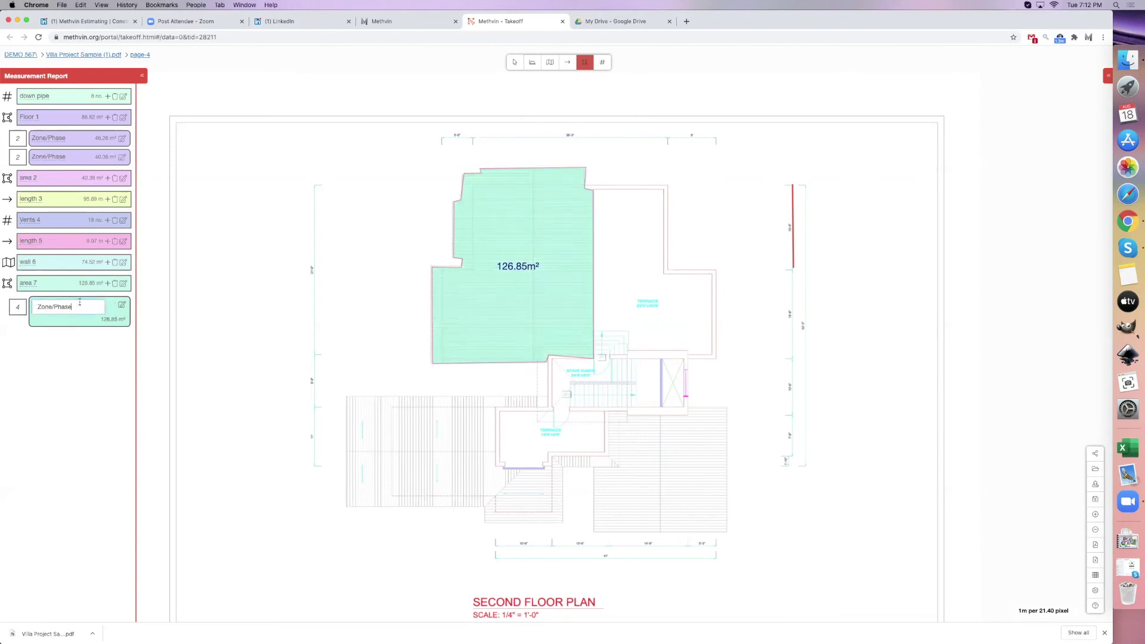
{"action": "left_click", "coordinate": [23, 303]}
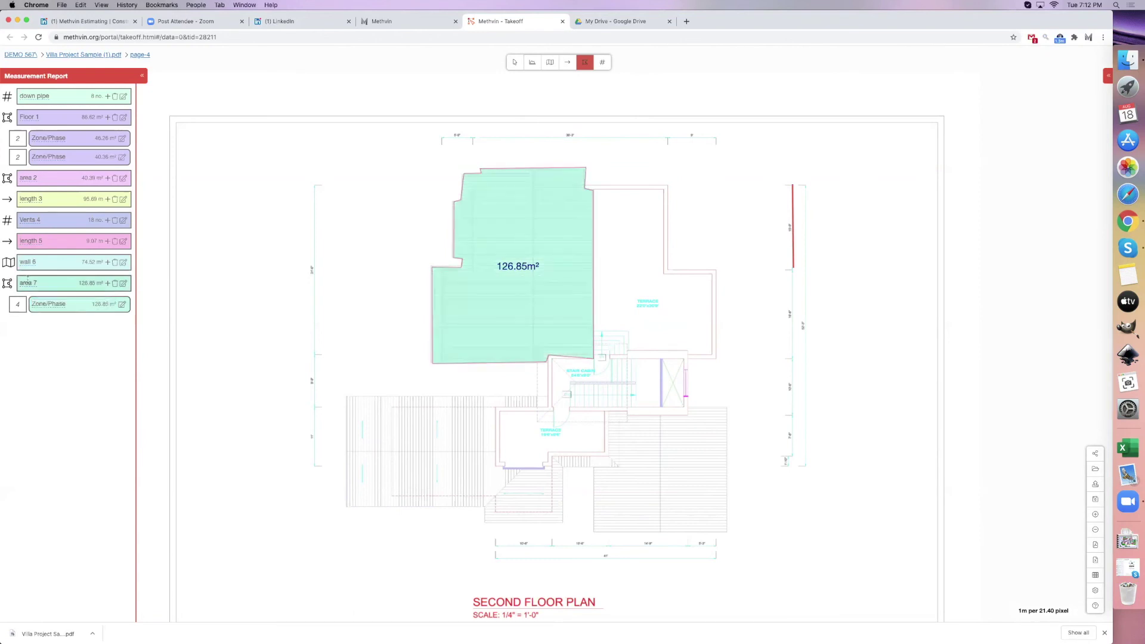
- Rename the area 7 item as Roof 7
{"action": "double_click", "coordinate": [27, 281]}
{"action": "type", "text": "Roof"}
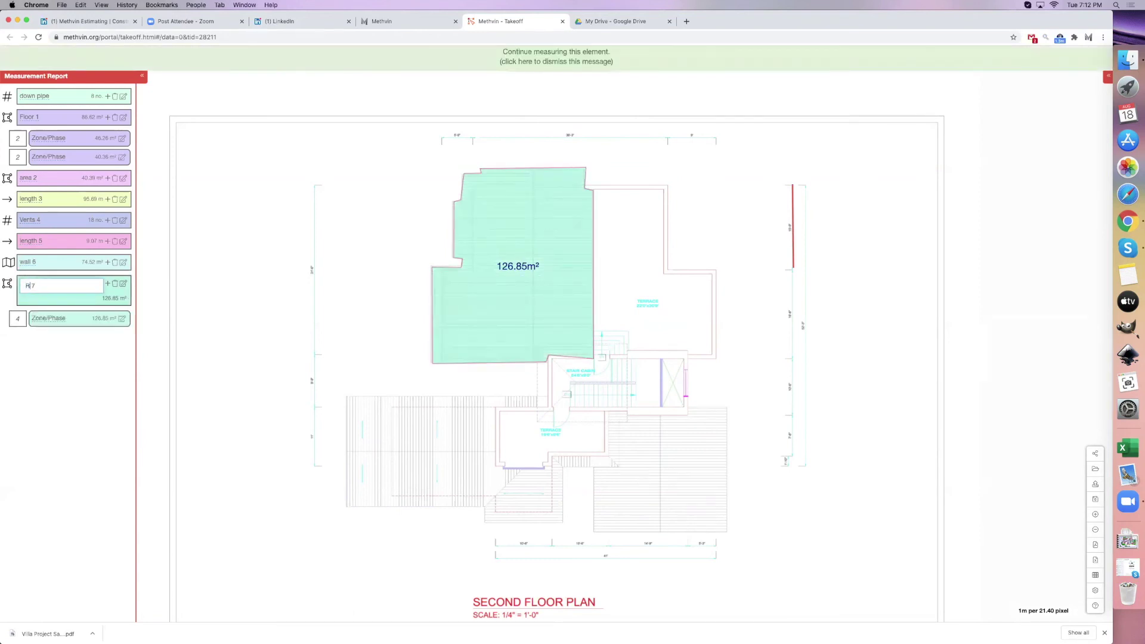
{"action": "key", "text": "Return"}
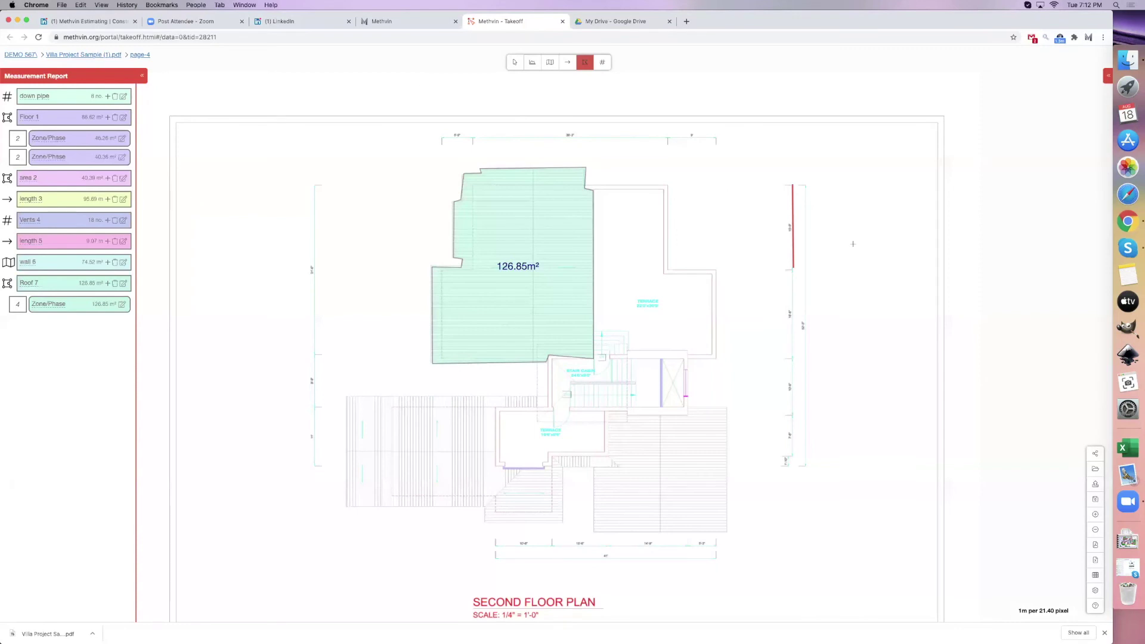
- Open the site plan page of the villa PDF and start a new area item
{"action": "left_click", "coordinate": [1106, 77]}
{"action": "left_click", "coordinate": [1056, 127]}
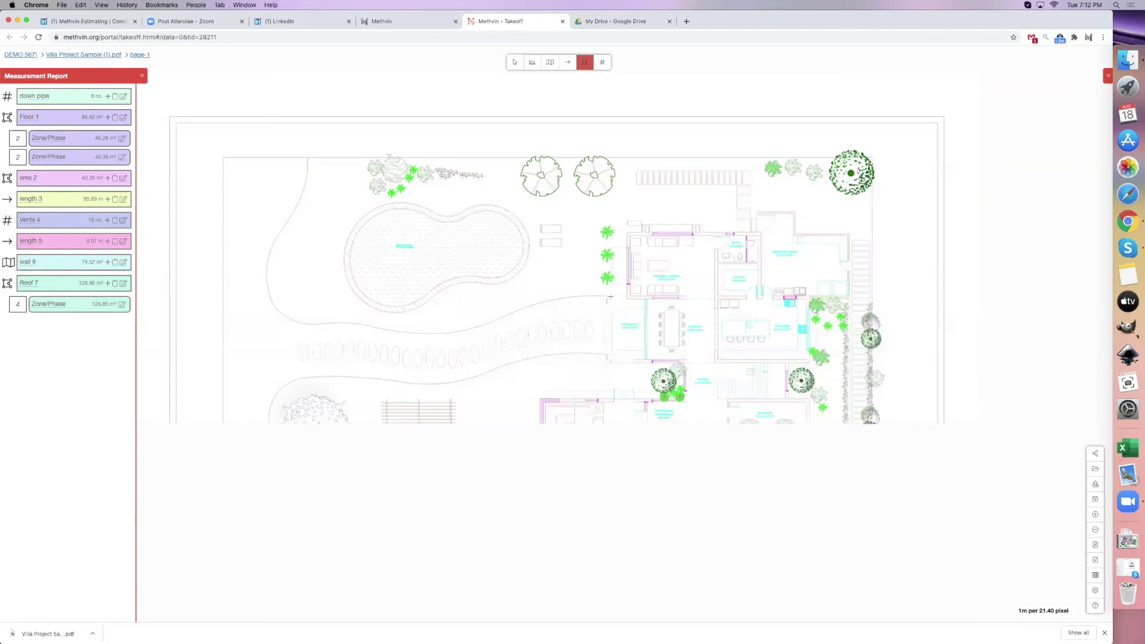
{"action": "left_click", "coordinate": [543, 64]}
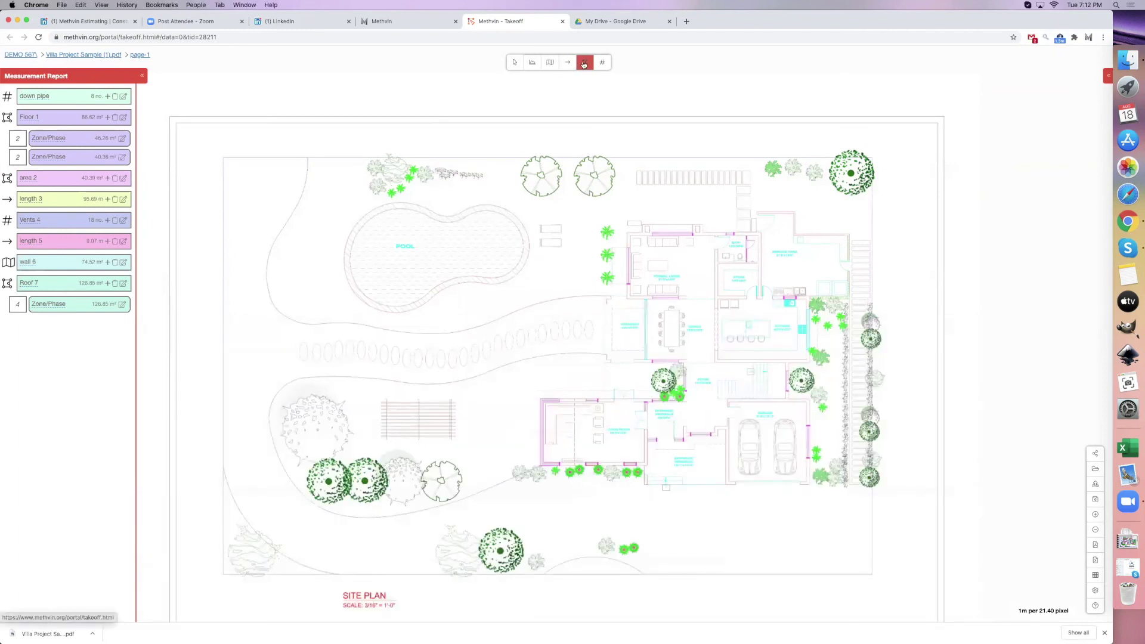
- Measure the stepping-stone path between the pool and the pergola by tracing its outline from the house to its far end and back
{"action": "left_click", "coordinate": [607, 296]}
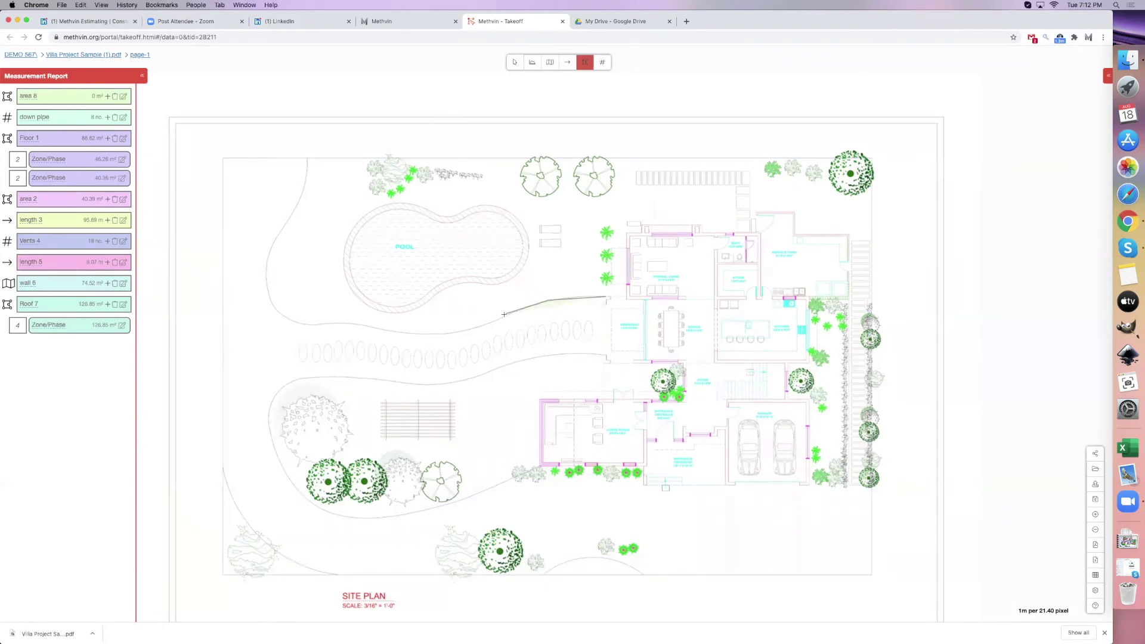
{"action": "left_click", "coordinate": [448, 333]}
{"action": "left_click", "coordinate": [332, 320]}
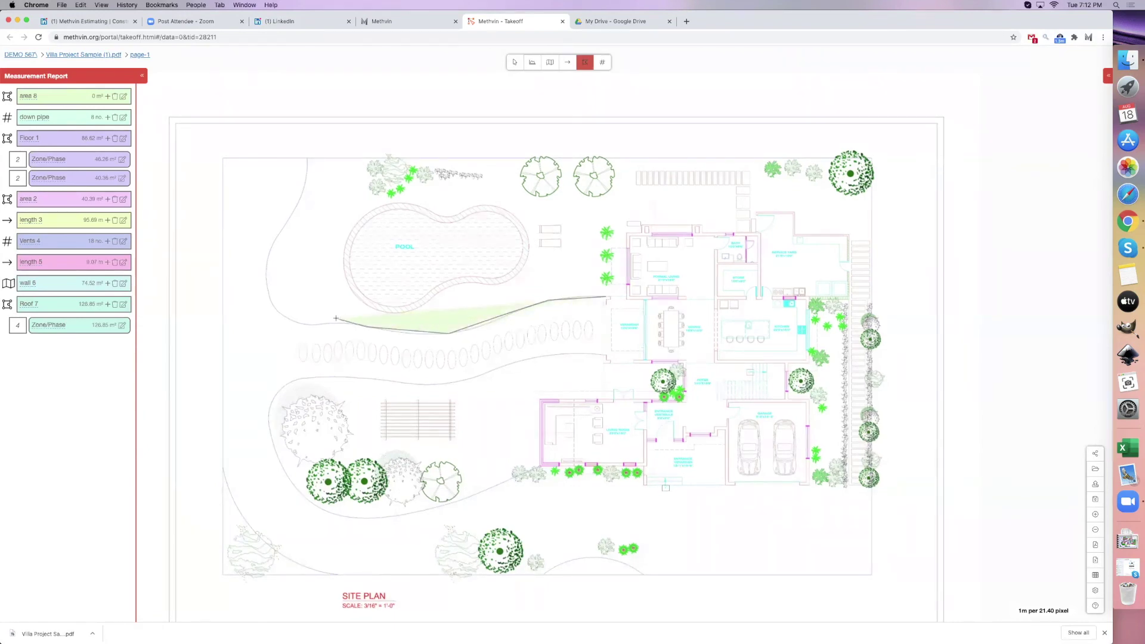
{"action": "left_click", "coordinate": [292, 322]}
{"action": "left_click", "coordinate": [272, 312]}
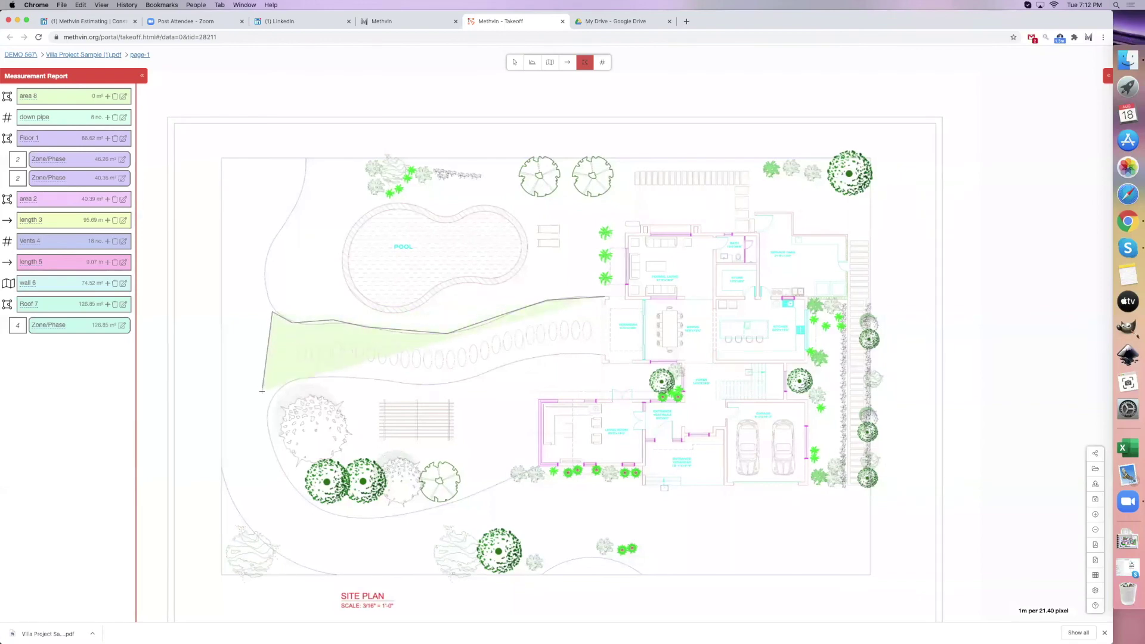
{"action": "left_click", "coordinate": [266, 413]}
{"action": "left_click", "coordinate": [297, 382]}
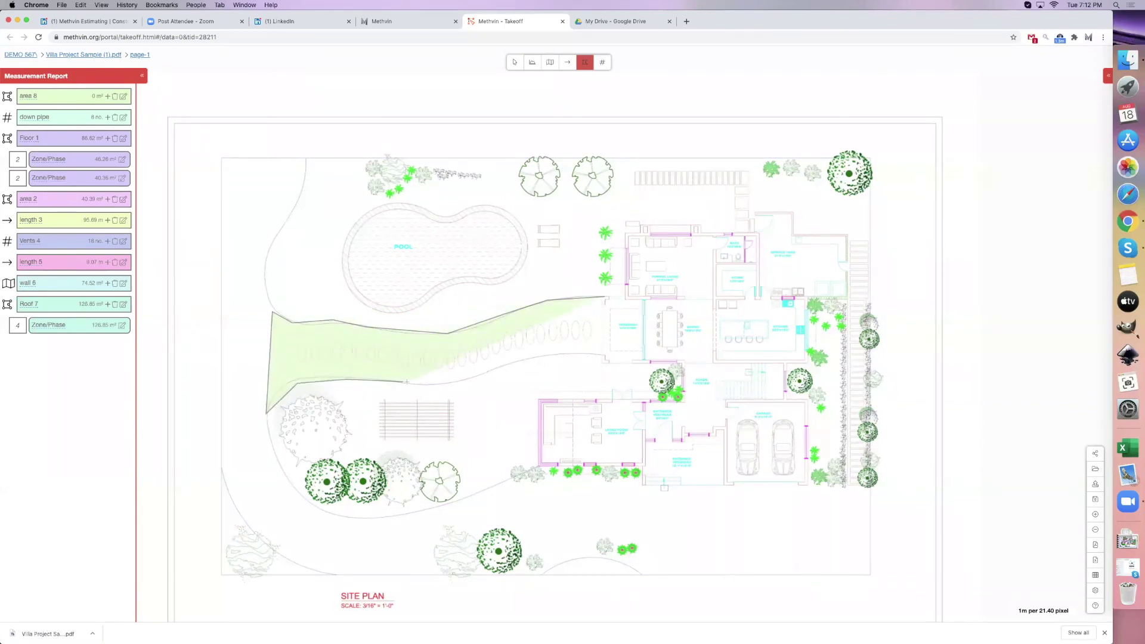
{"action": "left_click", "coordinate": [436, 386]}
{"action": "left_click", "coordinate": [550, 355]}
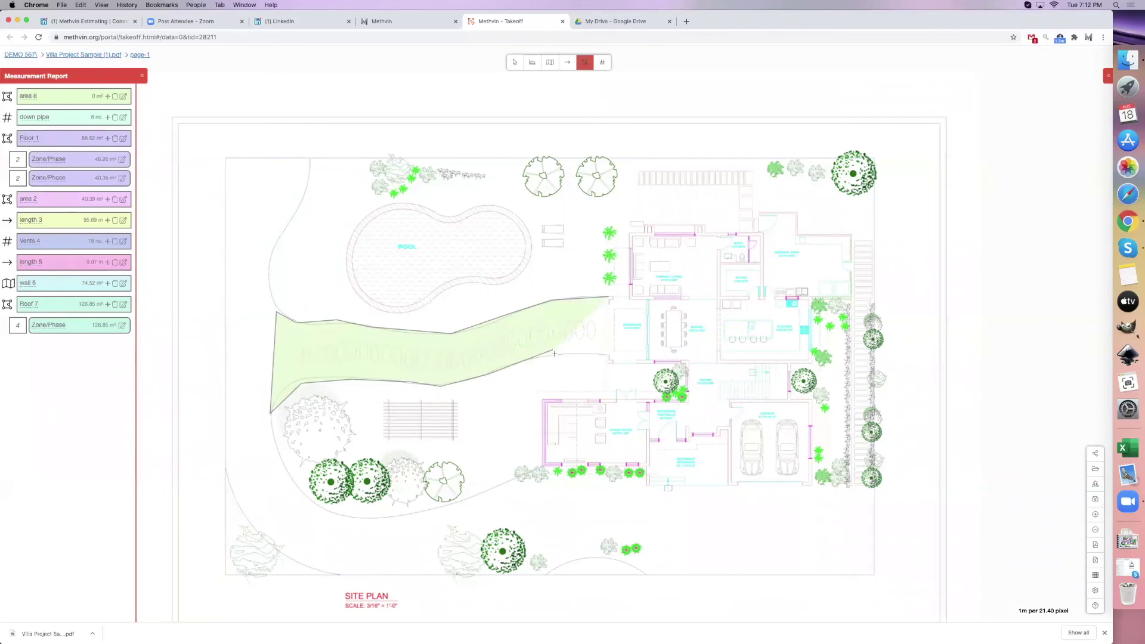
{"action": "double_click", "coordinate": [605, 359]}
- Open the path area's material settings and add three empty material rows
{"action": "right_click", "coordinate": [482, 356]}
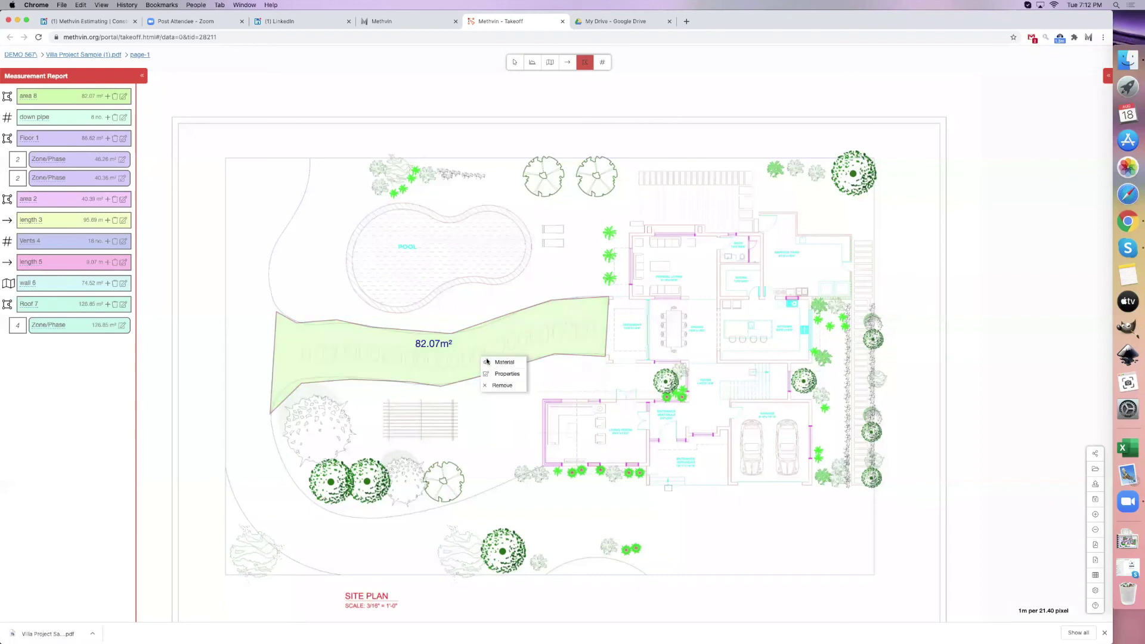
{"action": "left_click", "coordinate": [507, 363]}
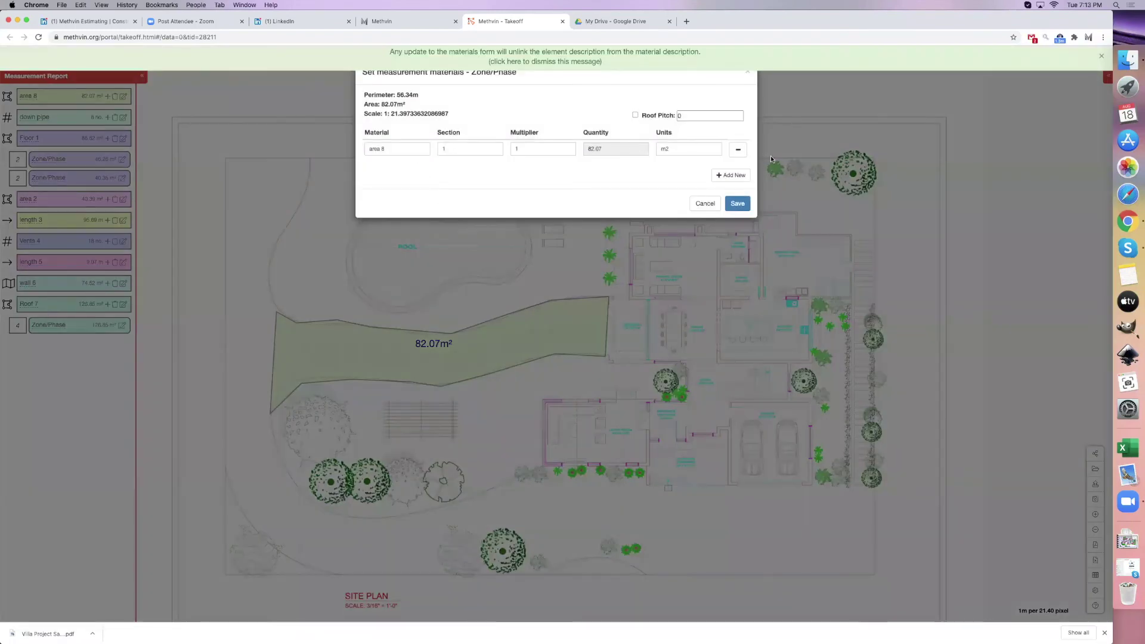
{"action": "left_click", "coordinate": [732, 175]}
{"action": "left_click", "coordinate": [737, 197]}
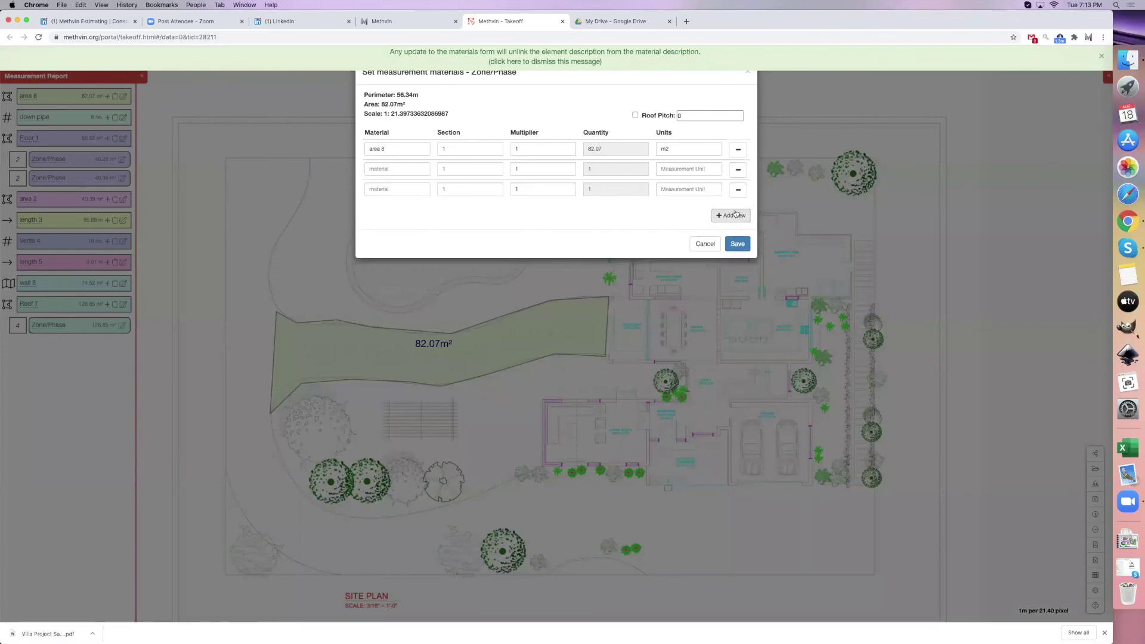
{"action": "left_click", "coordinate": [735, 215]}
- Rename the path area's first material as Footpath
{"action": "left_click_drag", "start_coordinate": [409, 148], "coordinate": [362, 146]}
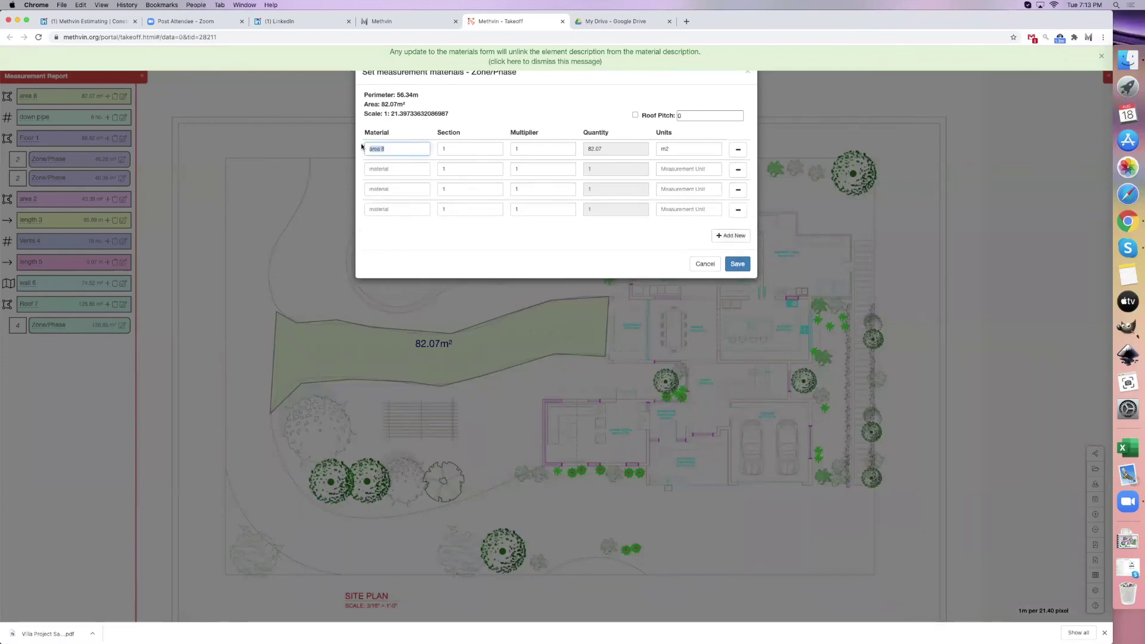
{"action": "type", "text": "F"}
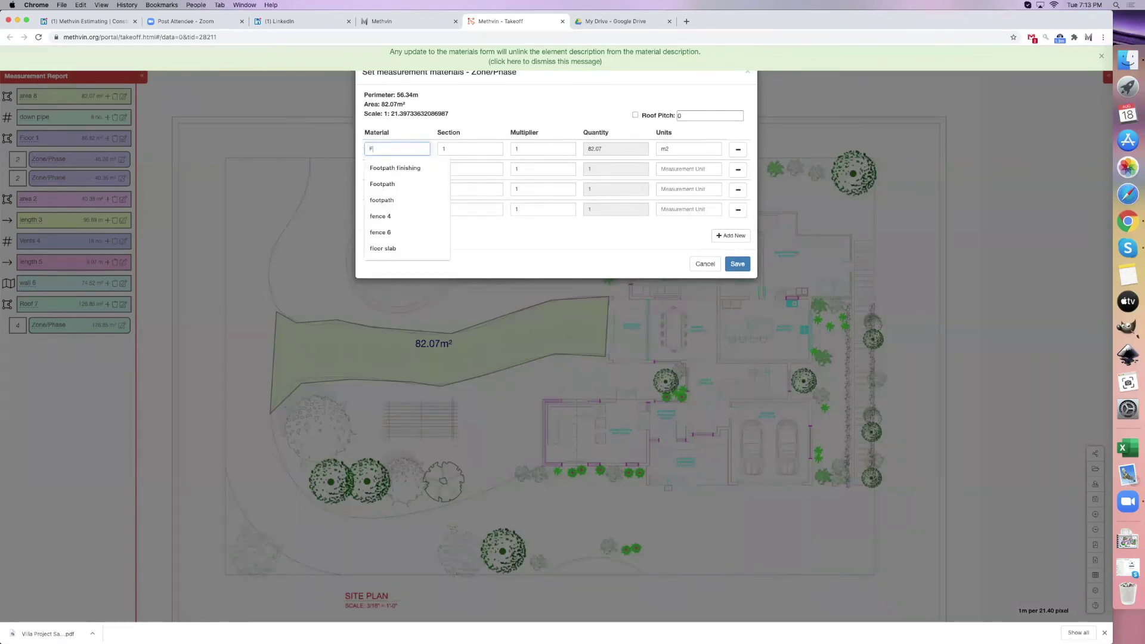
{"action": "type", "text": "ootpath"}
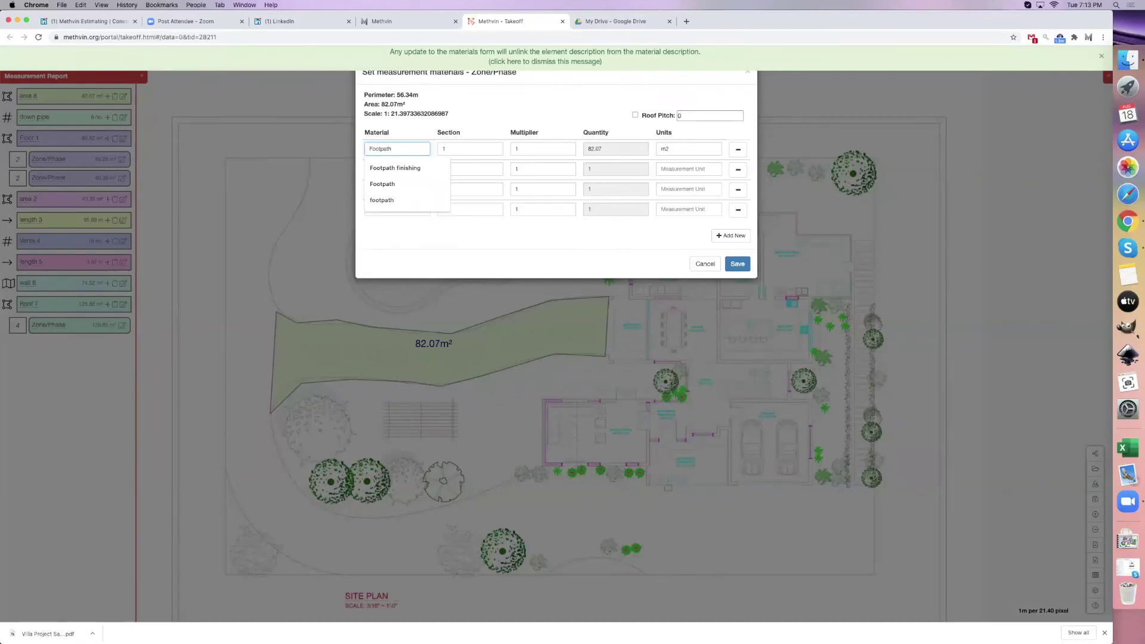
{"action": "key", "text": "Down"}
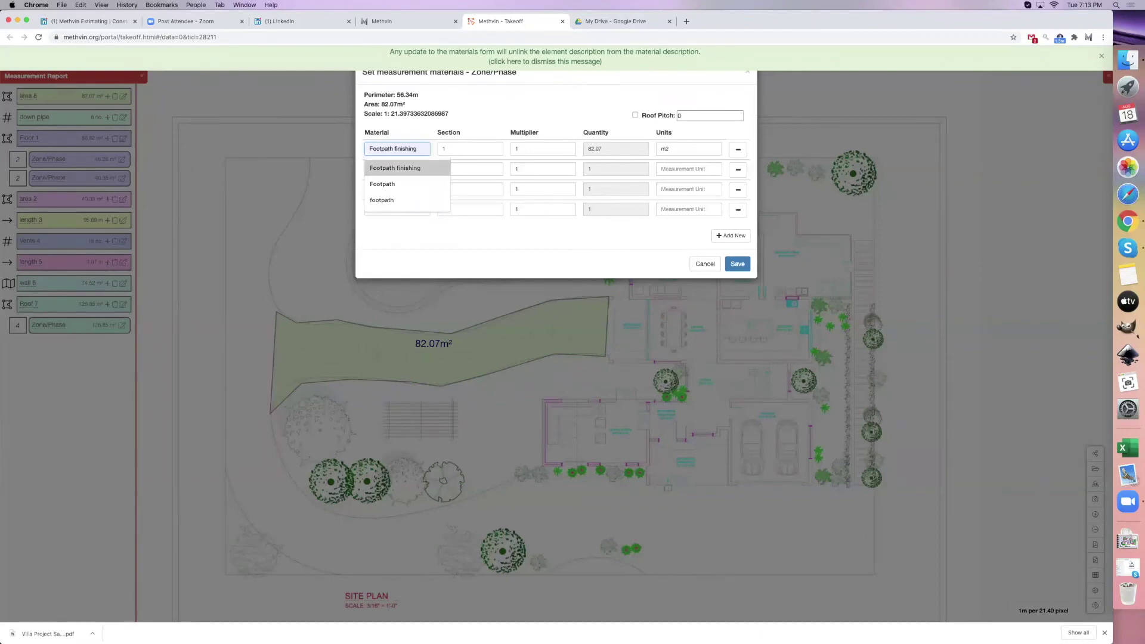
{"action": "key", "text": "Down"}
{"action": "key", "text": "Return"}
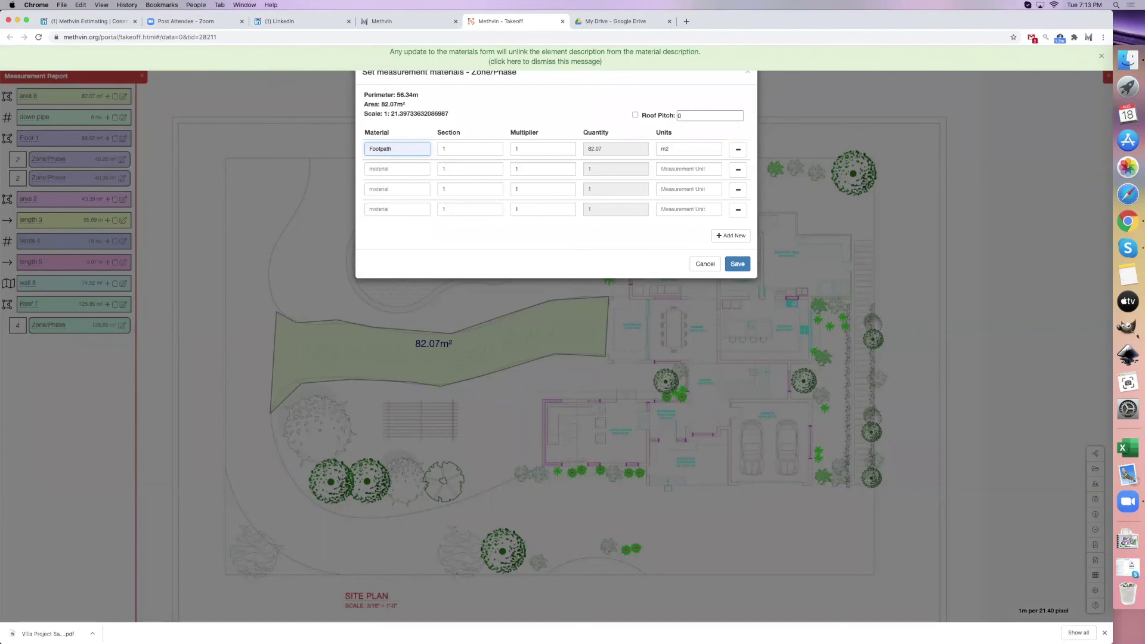
- Set the second material to Footpath finishing and the third material to Concrete
{"action": "left_click", "coordinate": [386, 170]}
{"action": "left_click", "coordinate": [401, 187]}
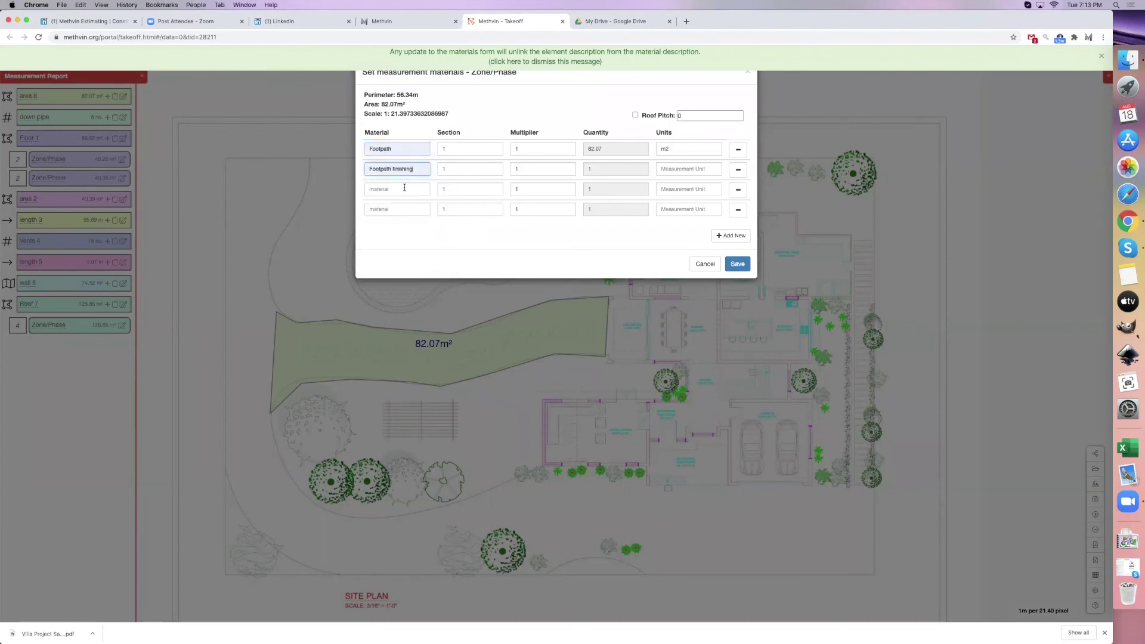
{"action": "left_click", "coordinate": [403, 188]}
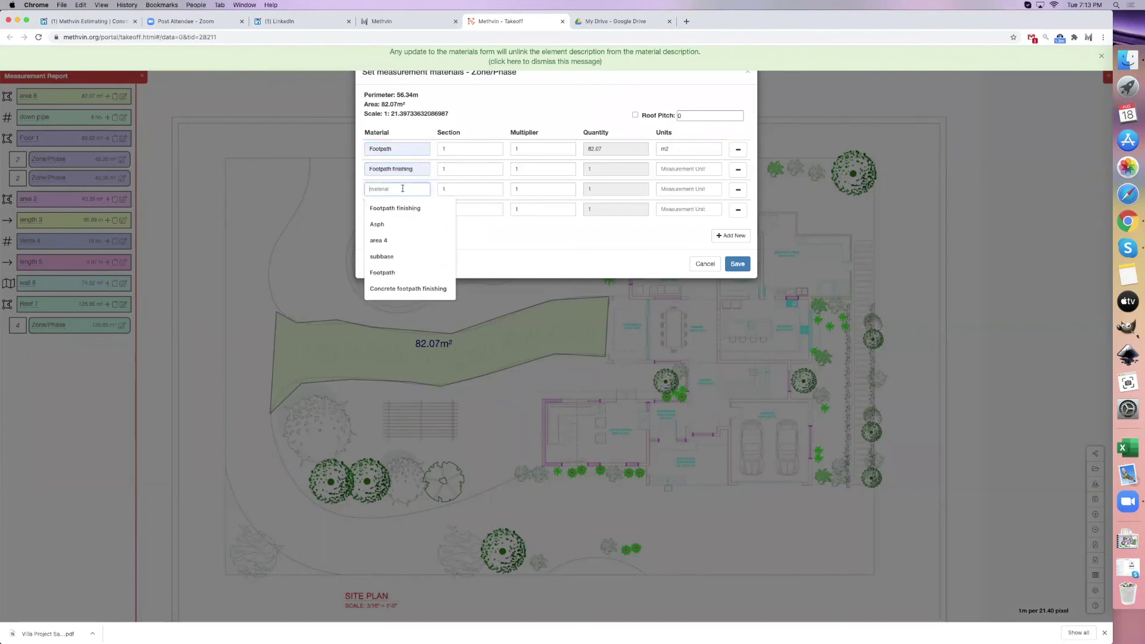
{"action": "left_click", "coordinate": [396, 257]}
{"action": "type", "text": "Concrete"}
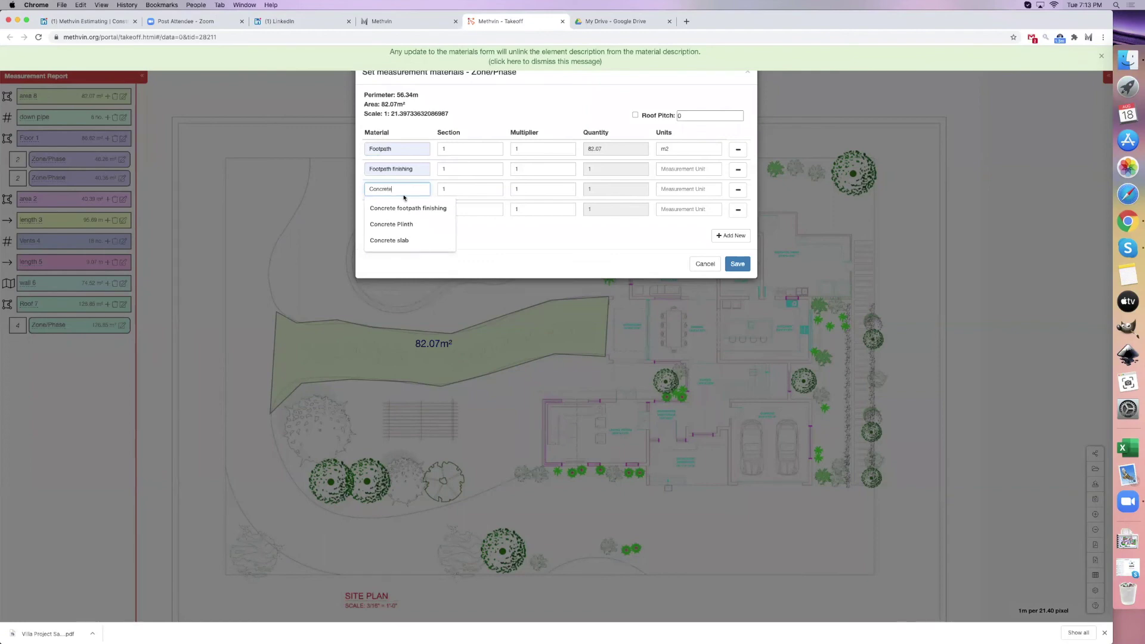
{"action": "left_click", "coordinate": [465, 237]}
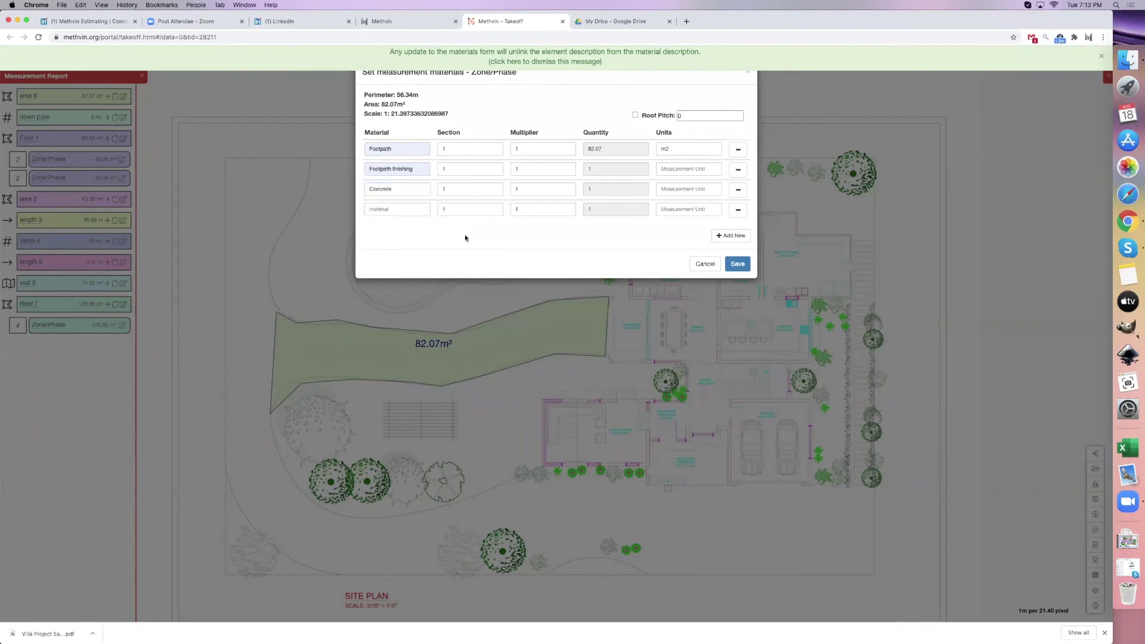
- Name the fourth material subbase, and set the Footpath finishing material to section 1 with unit m2
{"action": "left_click", "coordinate": [405, 215]}
{"action": "left_click", "coordinate": [404, 277]}
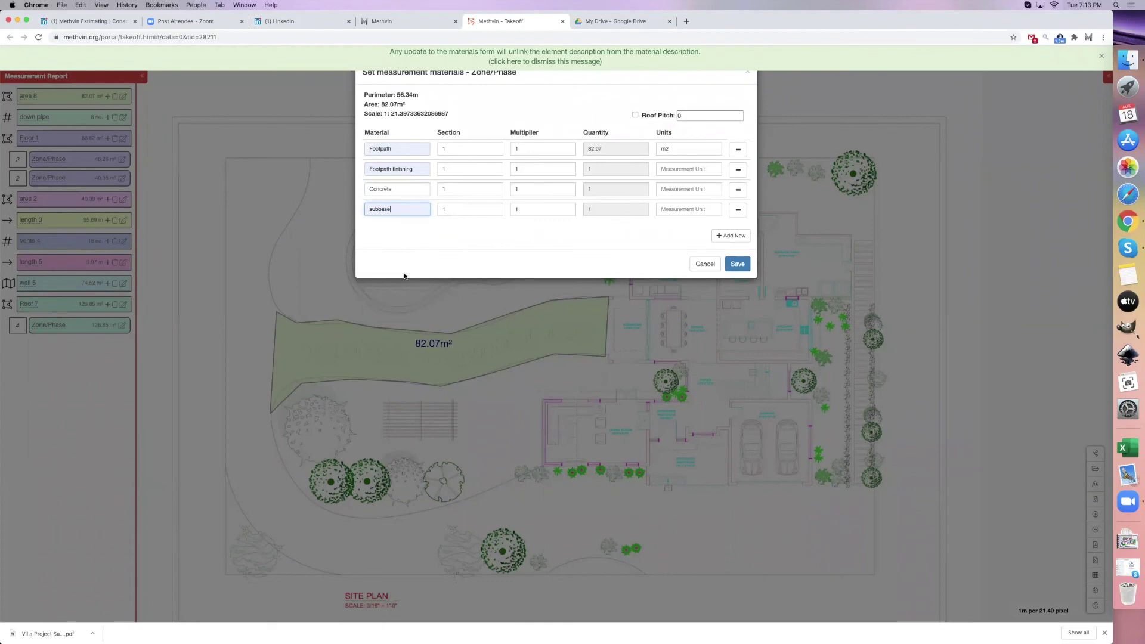
{"action": "double_click", "coordinate": [470, 169]}
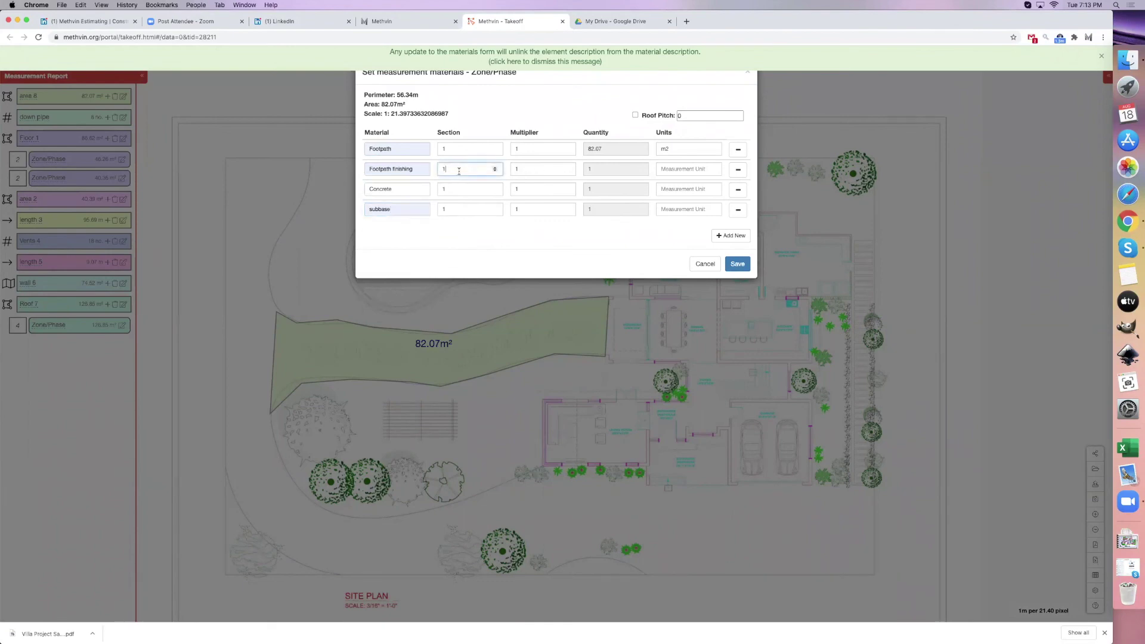
{"action": "type", "text": "21"}
{"action": "key", "text": "BackSpace"}
{"action": "key", "text": "BackSpace"}
{"action": "type", "text": "1"}
{"action": "left_click", "coordinate": [679, 169]}
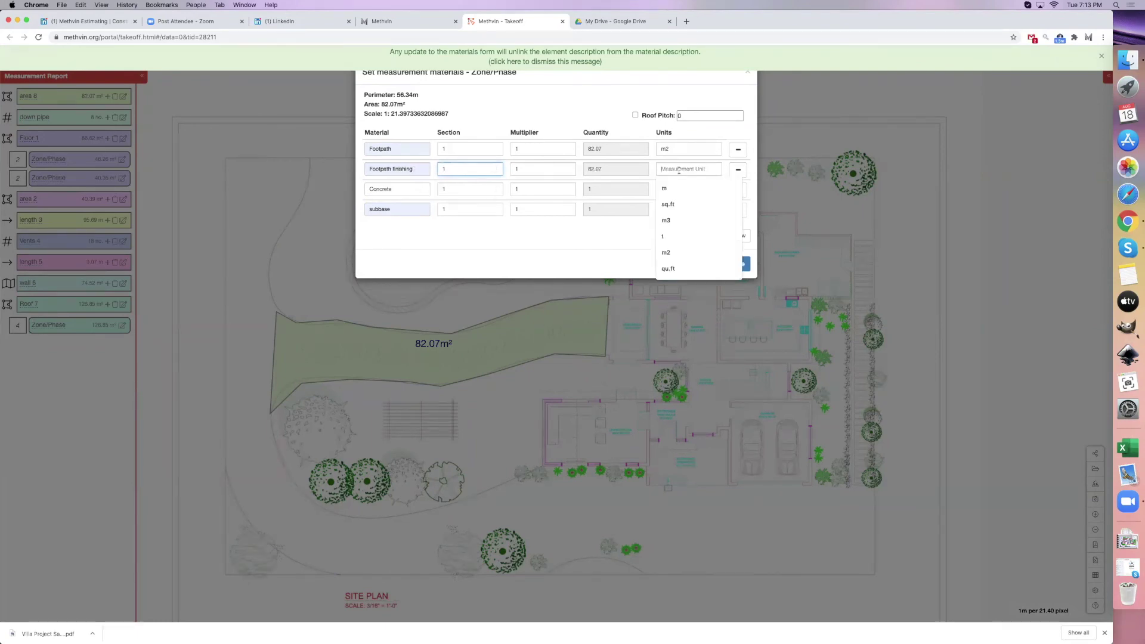
{"action": "type", "text": "m2"}
- Set the Concrete material's section to 0.15 and its unit to m3
{"action": "left_click", "coordinate": [471, 192]}
{"action": "type", "text": "0.2"}
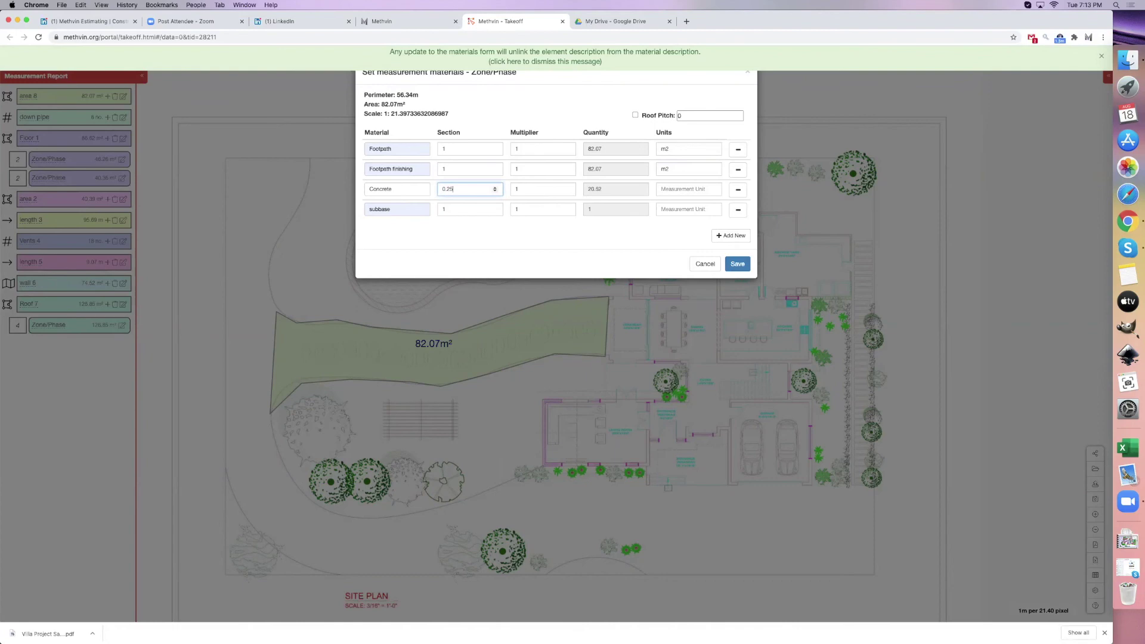
{"action": "key", "text": "BackSpace"}
{"action": "key", "text": "BackSpace"}
{"action": "type", "text": "15"}
{"action": "left_click", "coordinate": [671, 189]}
{"action": "left_click", "coordinate": [668, 243]}
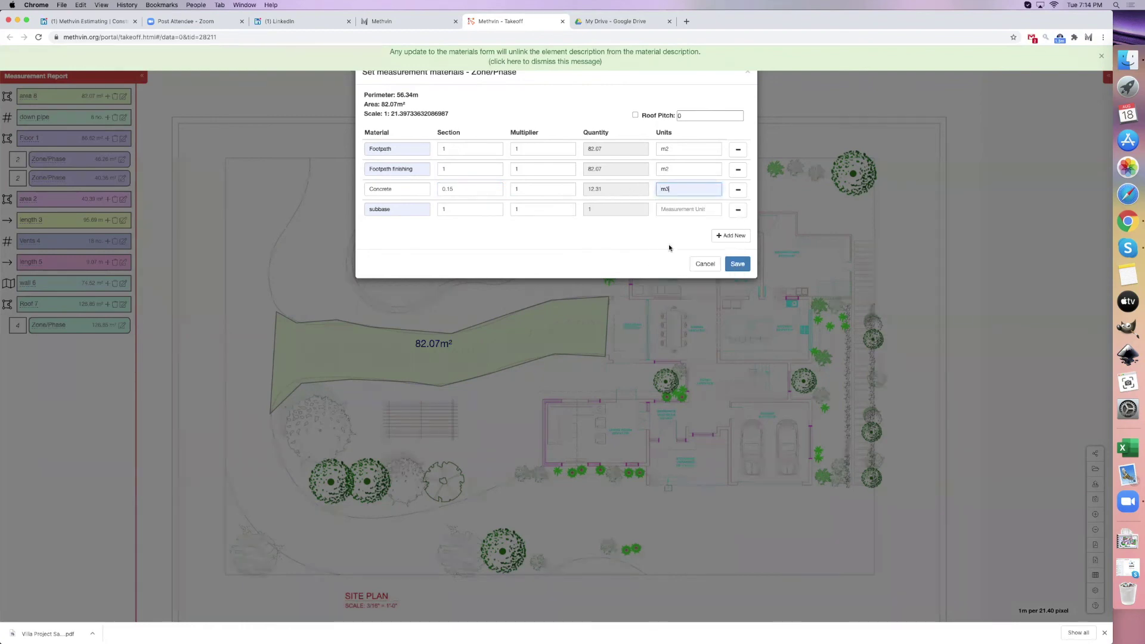
- Set the subbase material to section 0.2, multiplier 2.4 and unit t, and save the path's materials
{"action": "left_click", "coordinate": [448, 210]}
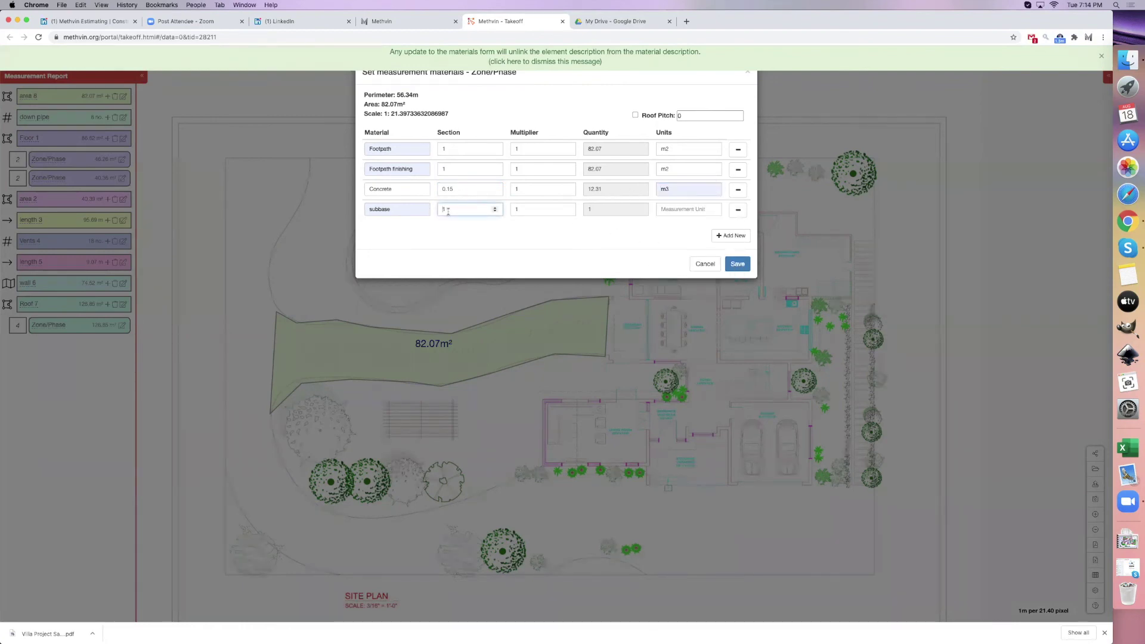
{"action": "key", "text": "BackSpace"}
{"action": "type", "text": "0.2"}
{"action": "key", "text": "BackSpace"}
{"action": "type", "text": ".2"}
{"action": "key", "text": "Tab"}
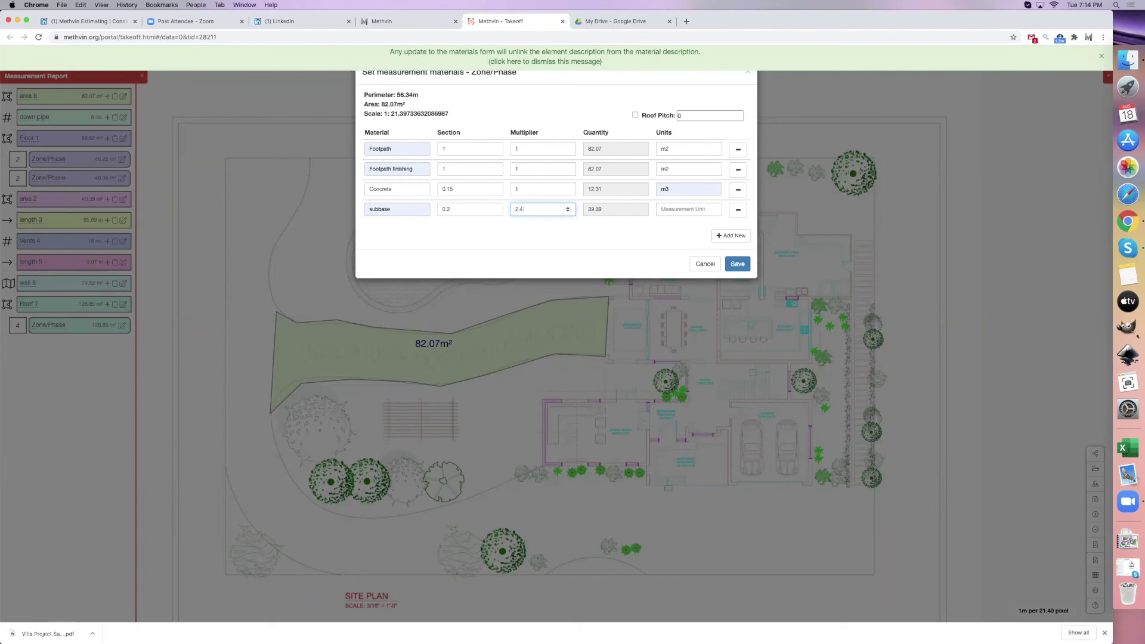
{"action": "key", "text": "Tab"}
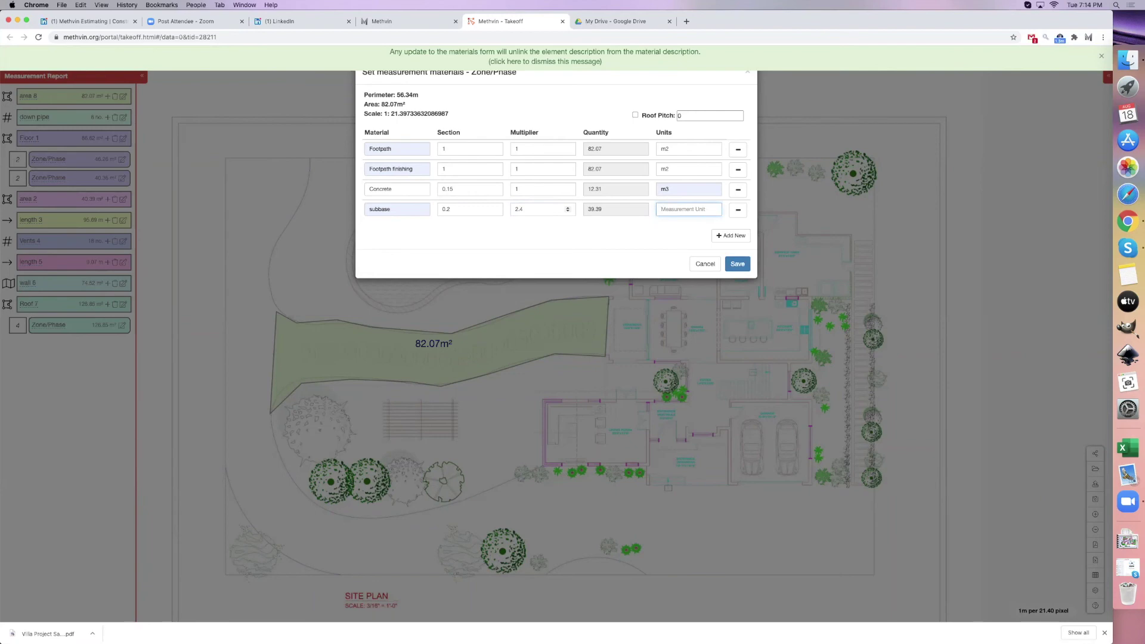
{"action": "type", "text": "t"}
{"action": "left_click", "coordinate": [738, 264]}
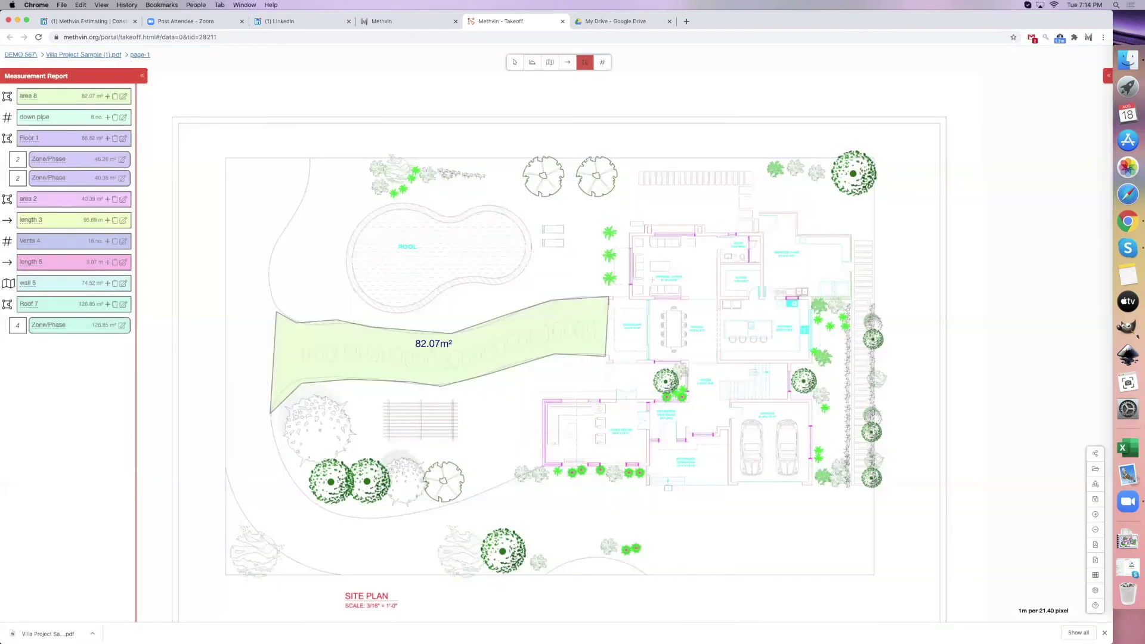
- Export the measurement report as a CSV file, open it to review all its columns, and close the spreadsheet
{"action": "left_click", "coordinate": [1096, 561]}
{"action": "left_click", "coordinate": [48, 631]}
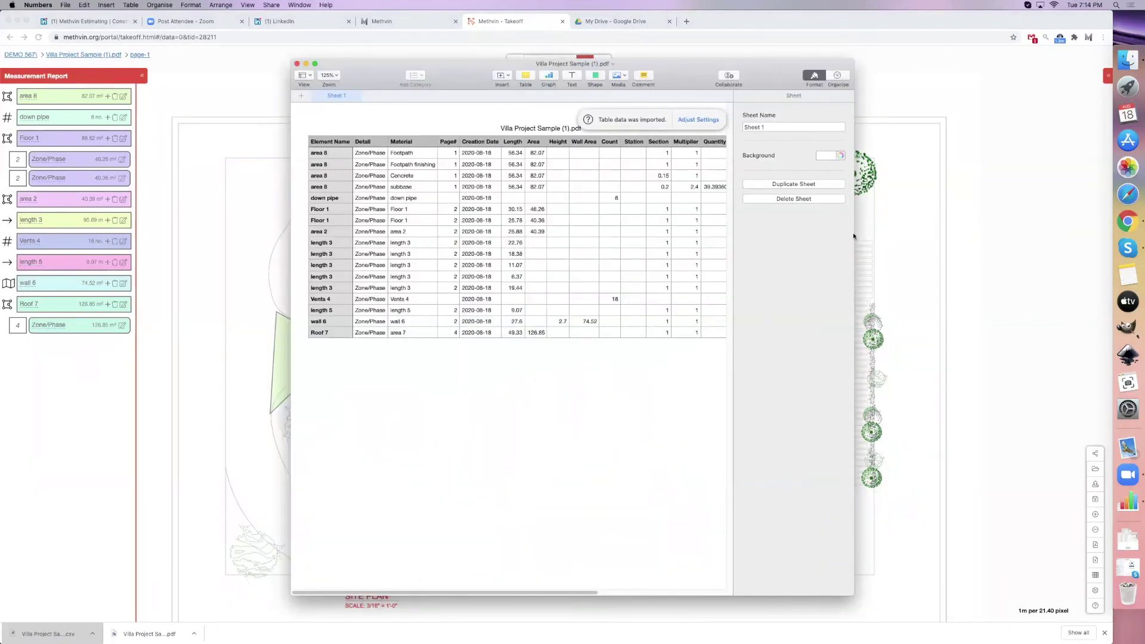
{"action": "left_click_drag", "start_coordinate": [854, 234], "coordinate": [1009, 233]}
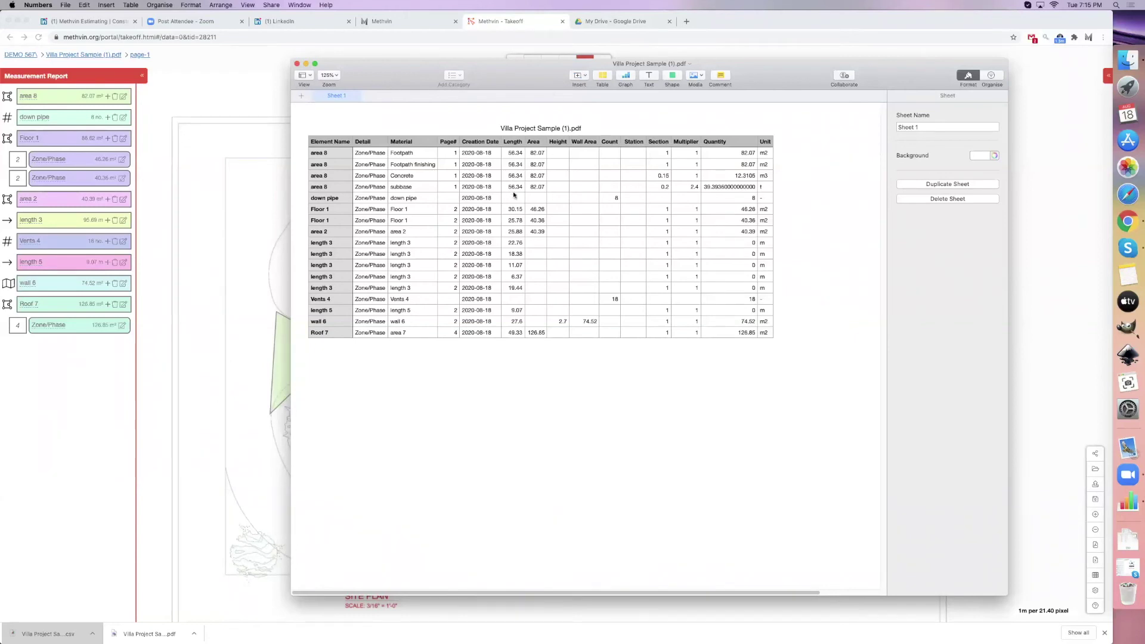
{"action": "left_click", "coordinate": [297, 64]}
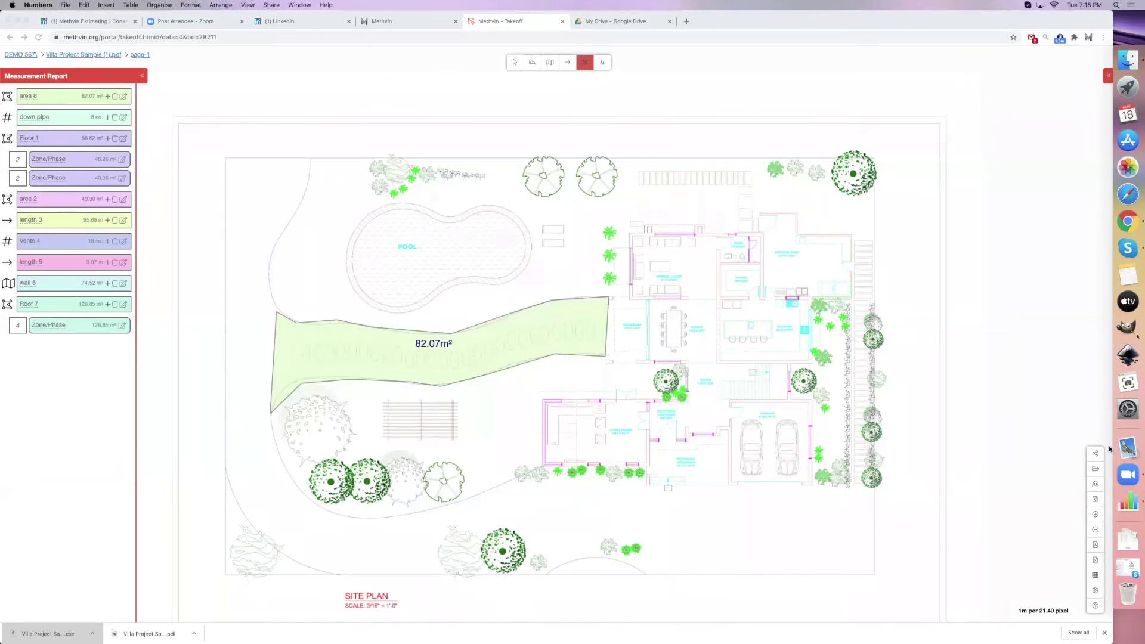
{"action": "left_click", "coordinate": [1131, 484]}
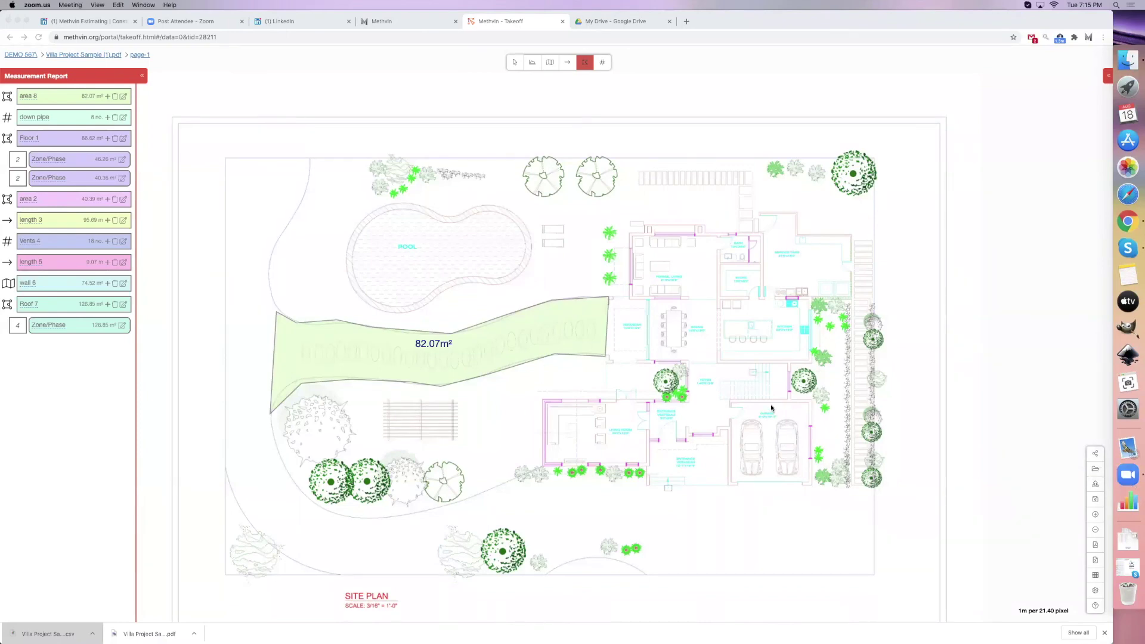
{"action": "left_click", "coordinate": [1123, 473]}
{"action": "left_click", "coordinate": [1129, 475]}
{"action": "left_click", "coordinate": [184, 22]}
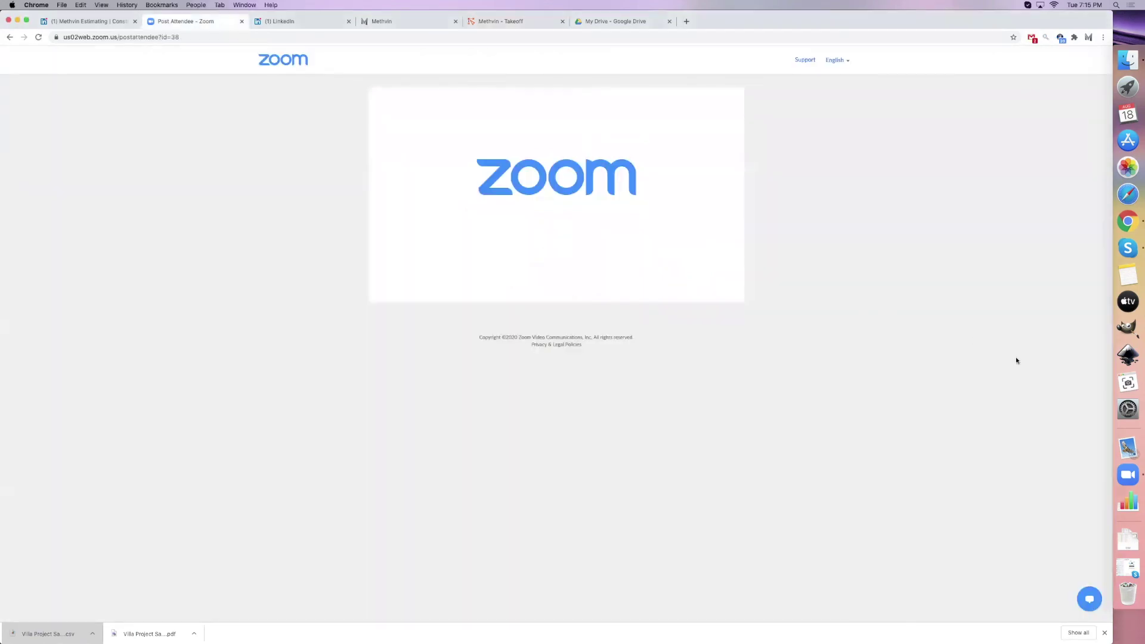
{"action": "left_click", "coordinate": [1130, 476]}
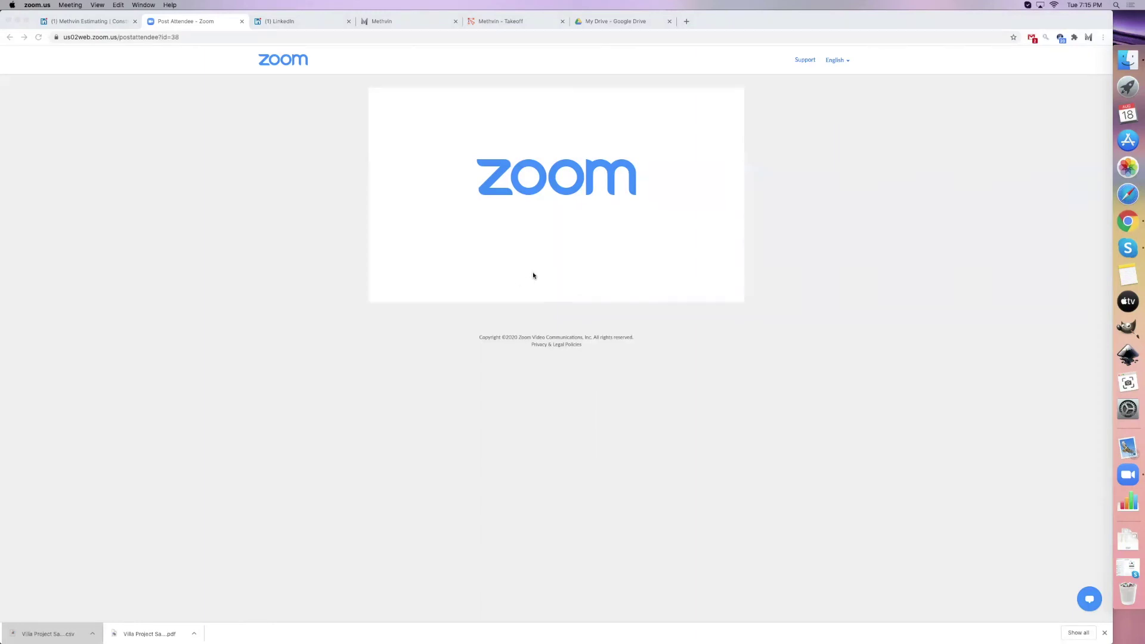
{"action": "left_click", "coordinate": [945, 239]}
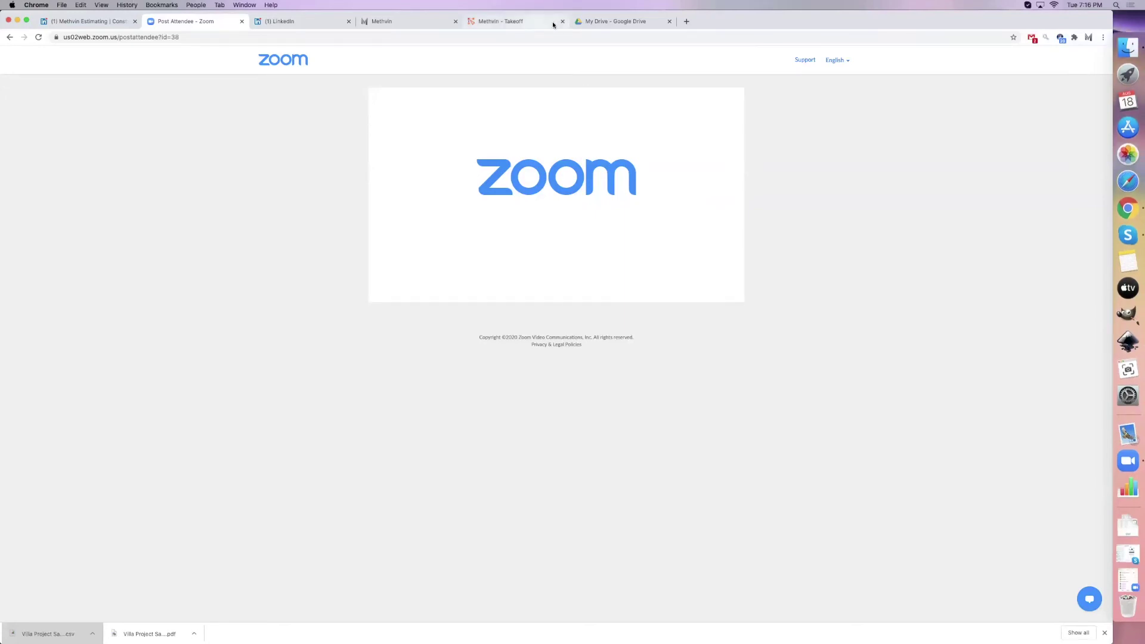
{"action": "left_click", "coordinate": [521, 22]}
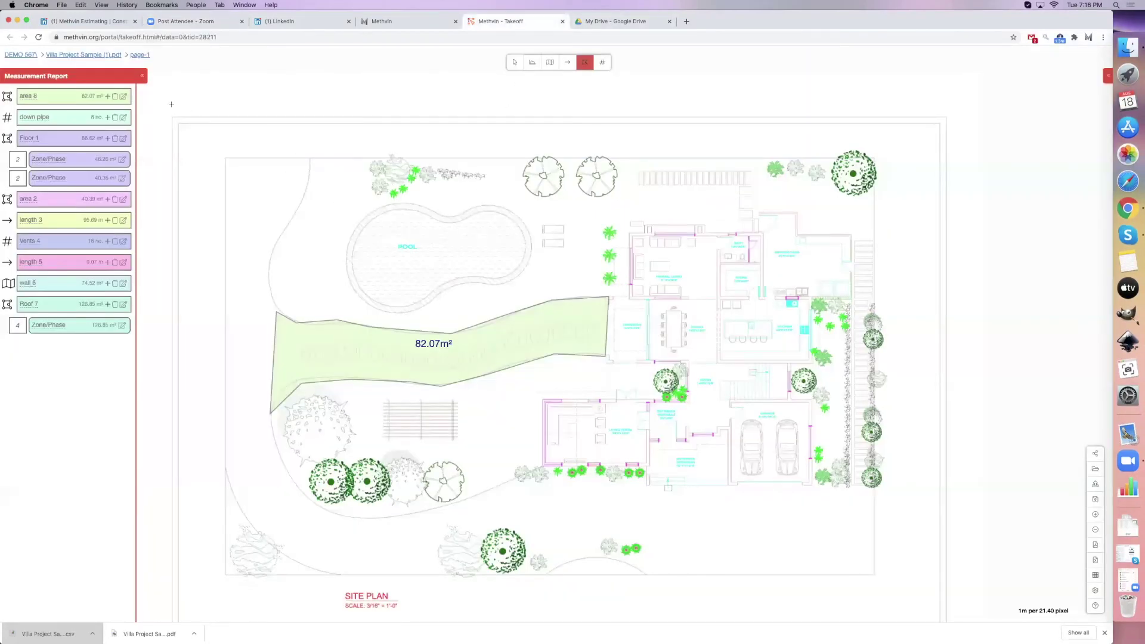
- Examine the project's list of uploaded documents and close it without opening another one
{"action": "left_click", "coordinate": [110, 55]}
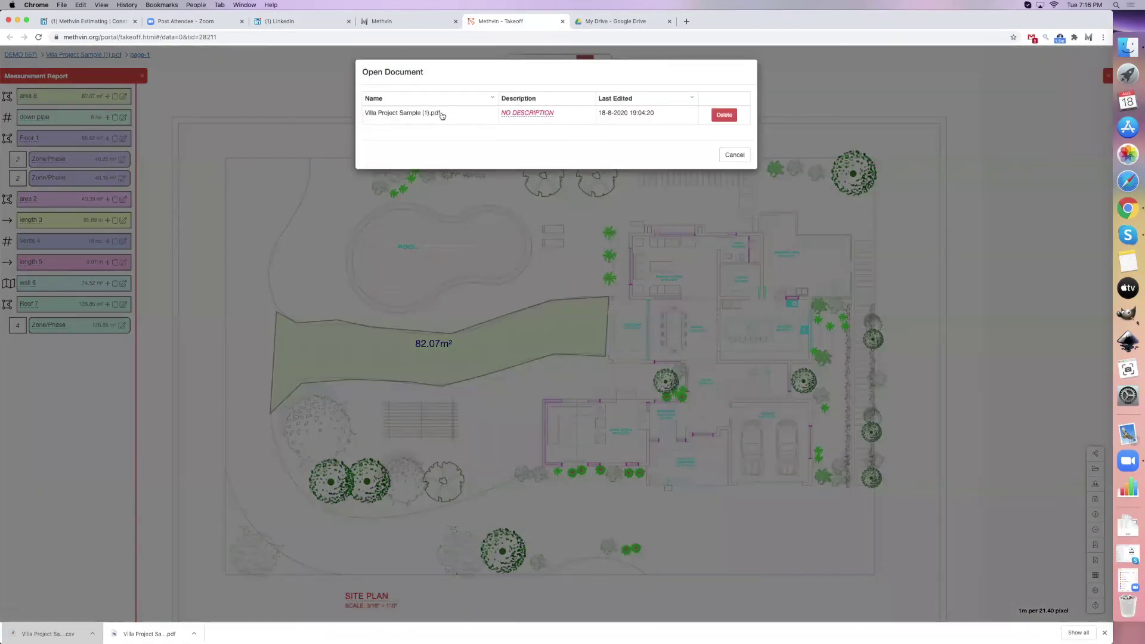
{"action": "left_click", "coordinate": [734, 155]}
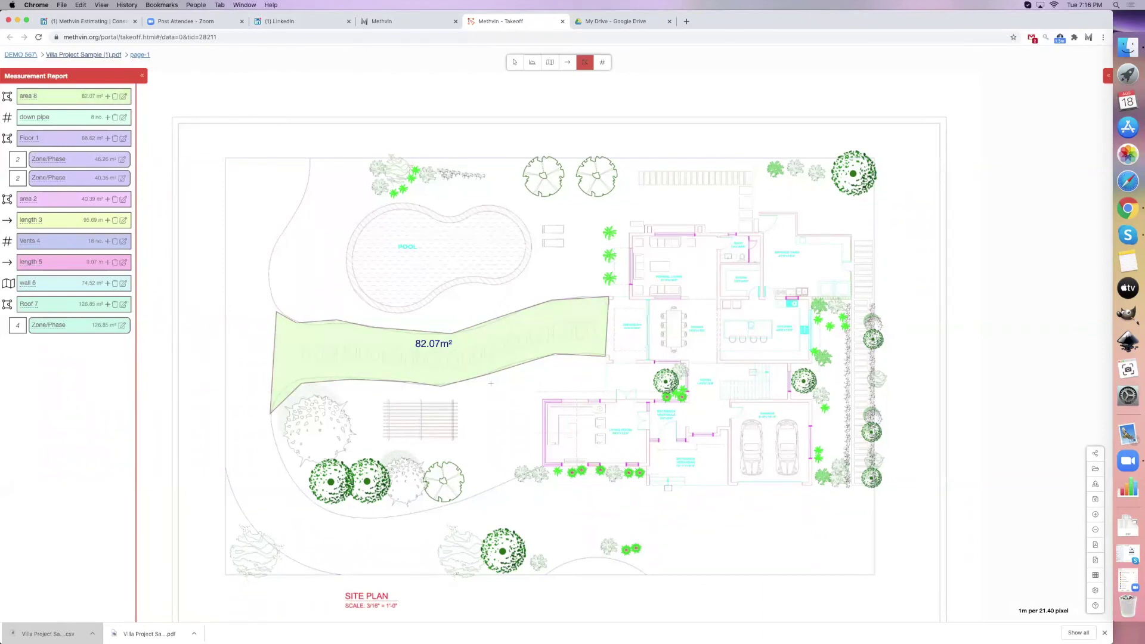
{"action": "left_click", "coordinate": [90, 54]}
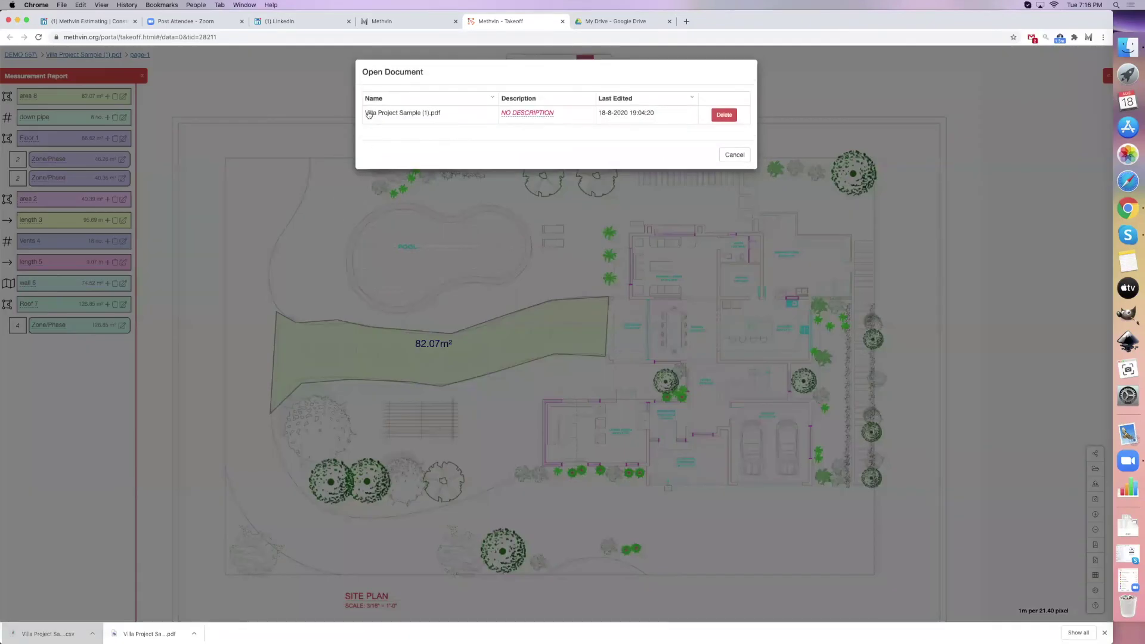
{"action": "left_click", "coordinate": [733, 155]}
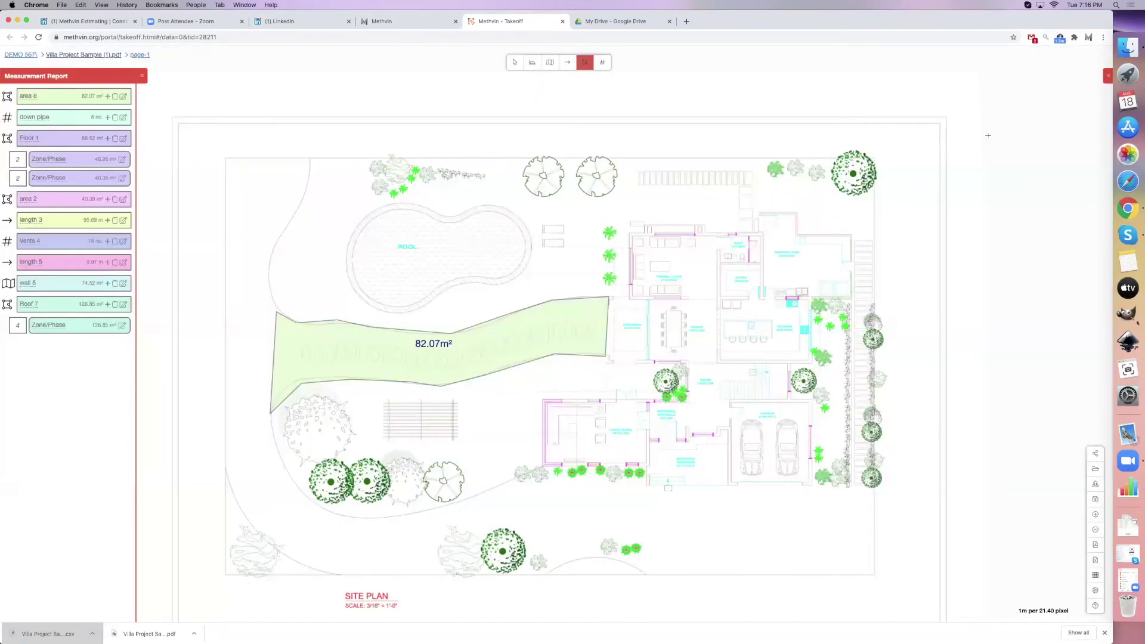
- Try to upload Villa Project Sample (1).pdf.csv from the Downloads folder into the takeoff
{"action": "left_click", "coordinate": [1131, 54]}
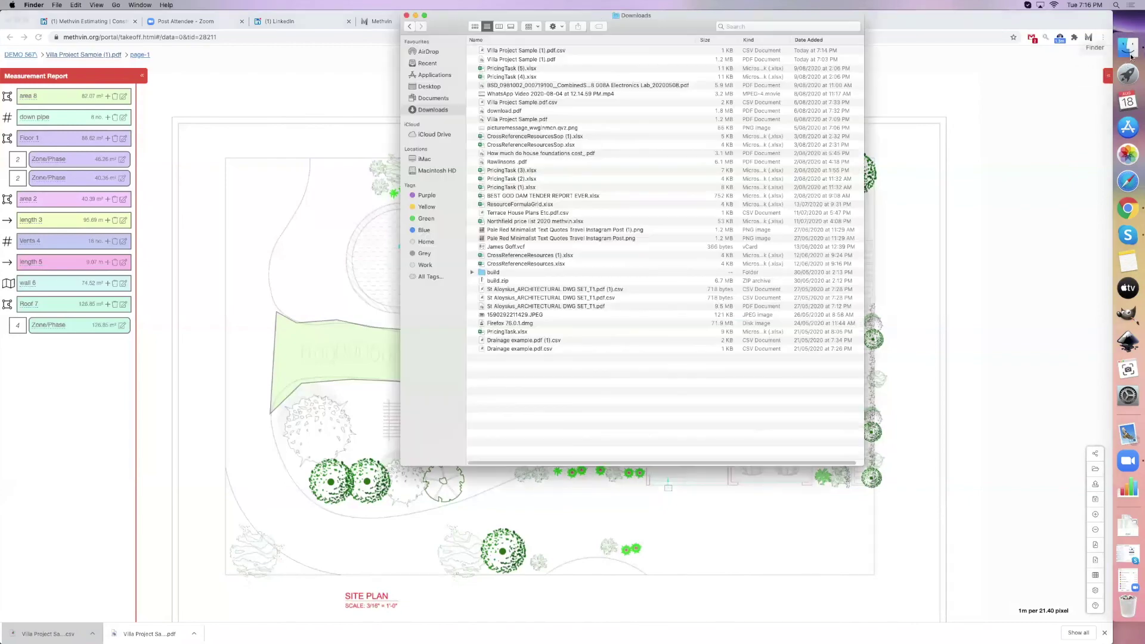
{"action": "left_click_drag", "start_coordinate": [545, 51], "coordinate": [342, 286]}
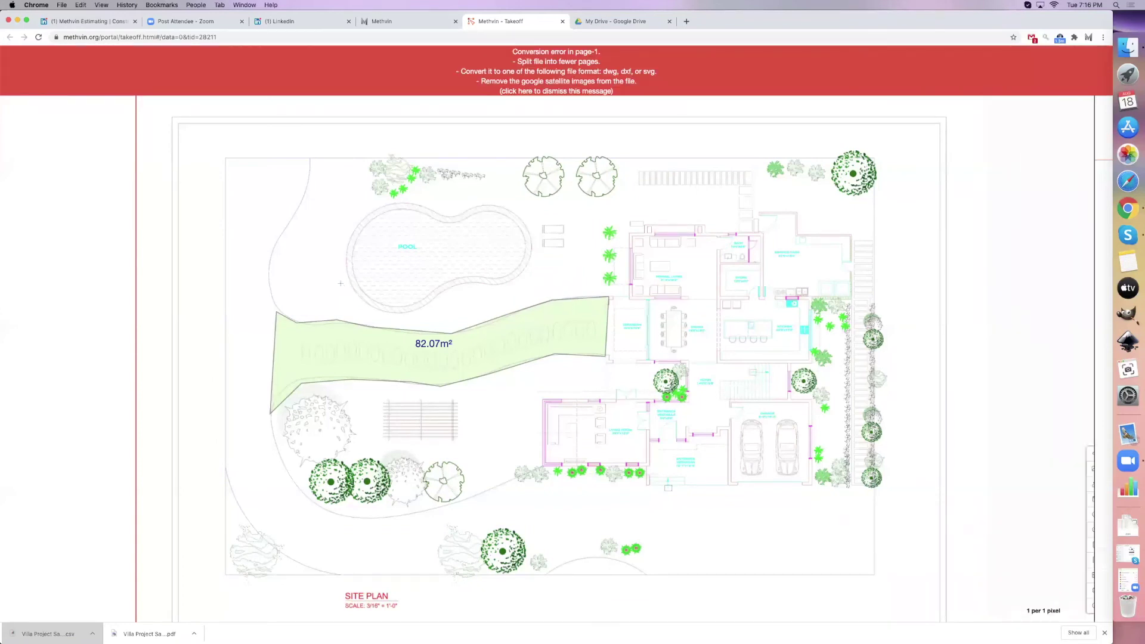
{"action": "left_click", "coordinate": [743, 94]}
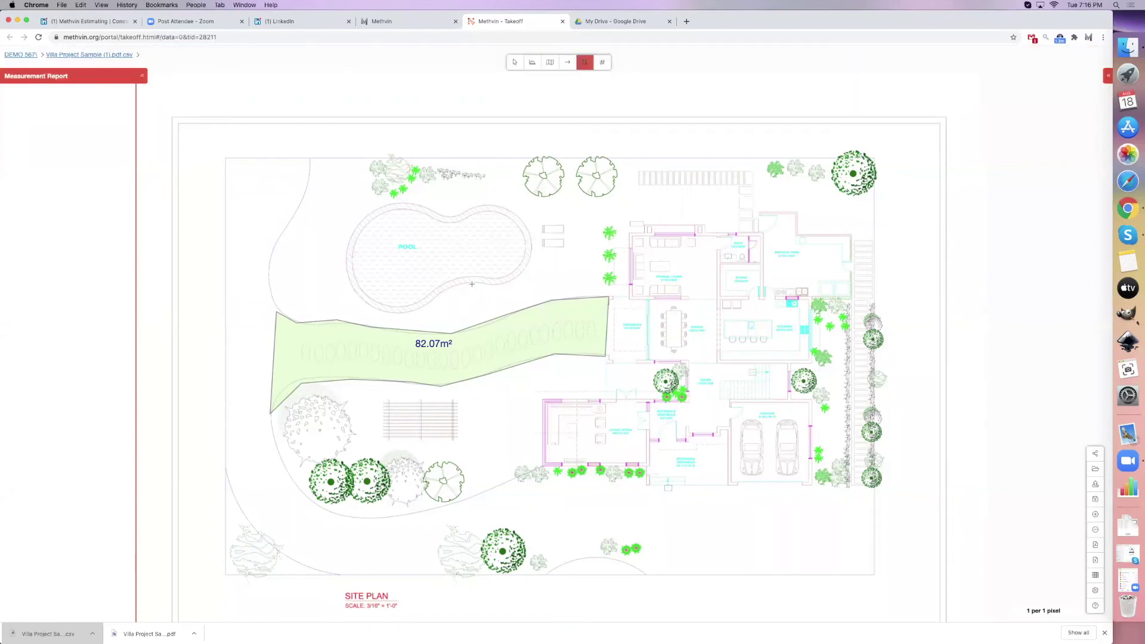
- Open the uploaded CSV document, reload the takeoff page, and reopen the original Villa Project Sample (1).pdf
{"action": "left_click", "coordinate": [76, 56]}
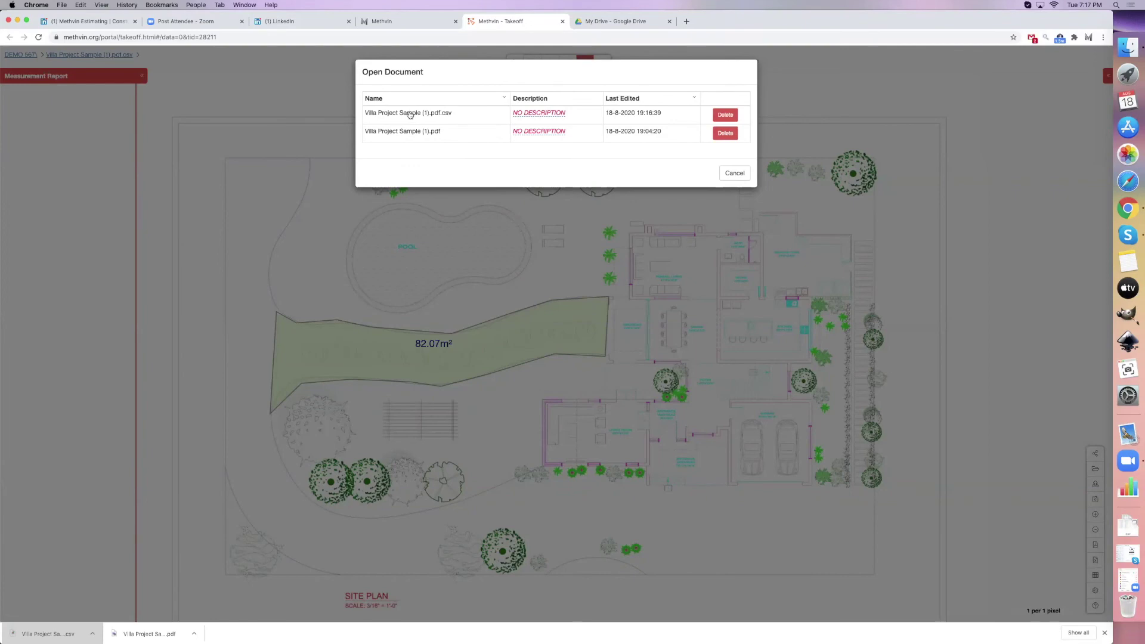
{"action": "left_click", "coordinate": [410, 114]}
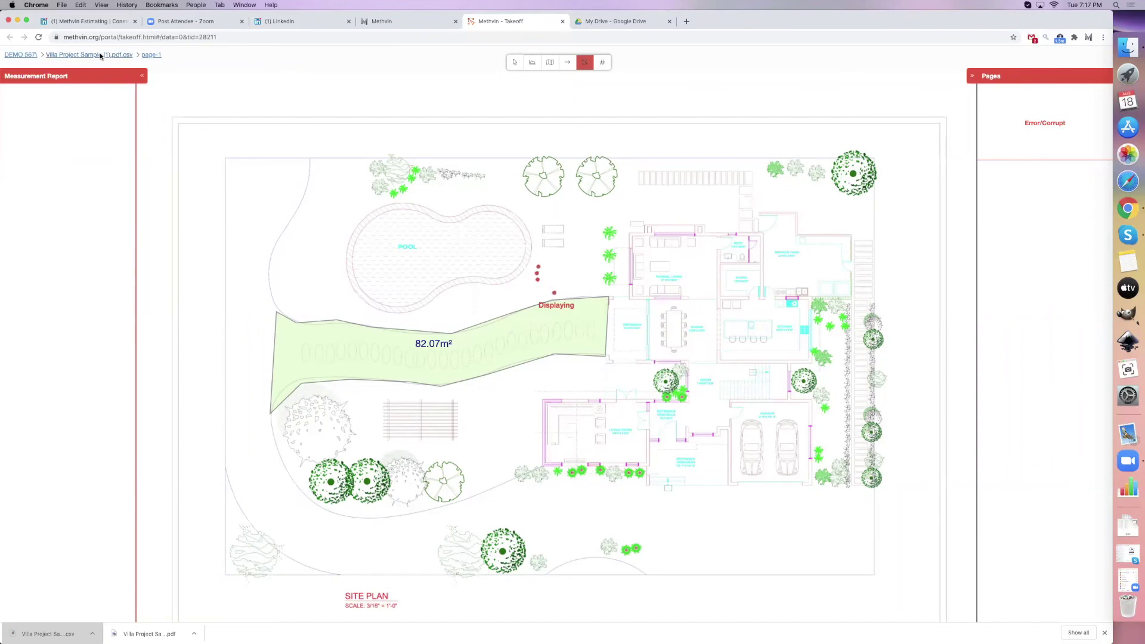
{"action": "left_click", "coordinate": [37, 38]}
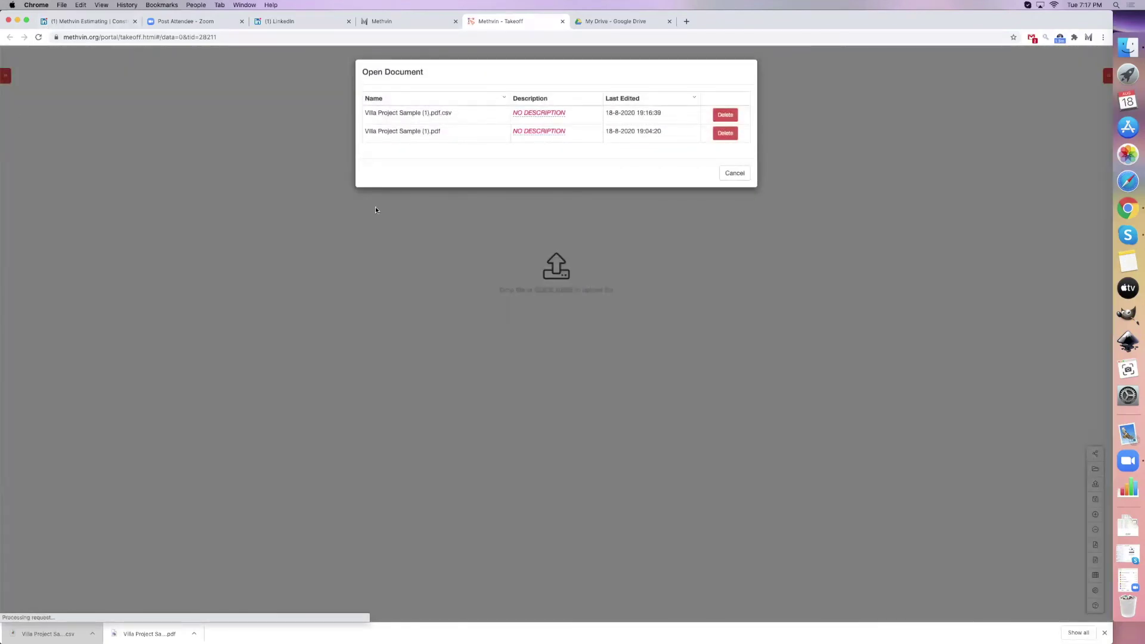
{"action": "left_click", "coordinate": [416, 132]}
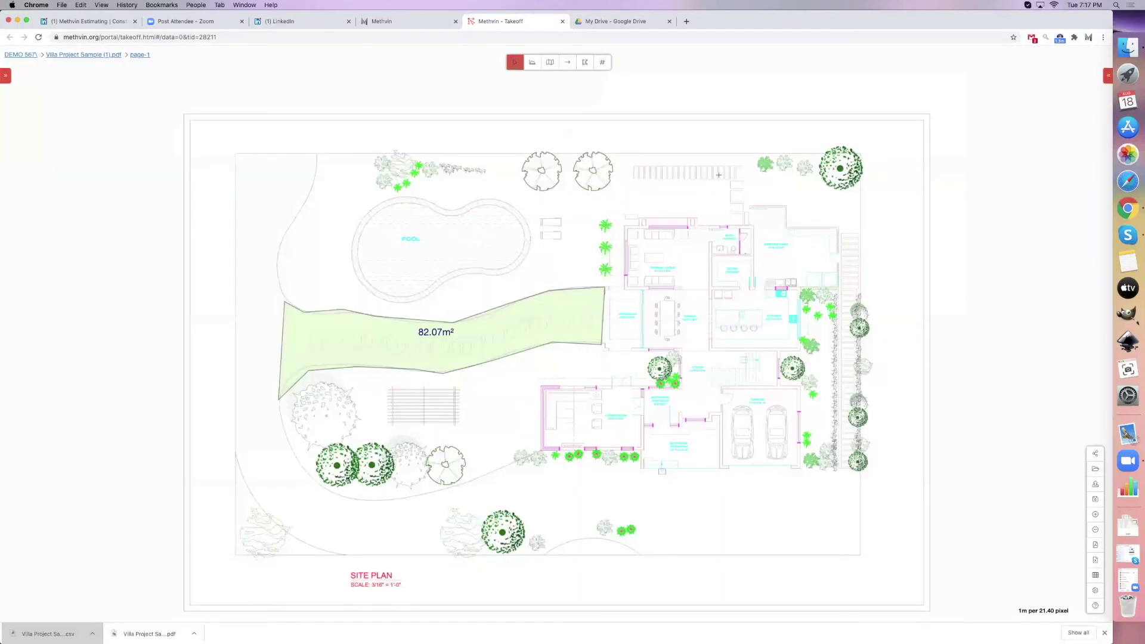
- Try once more to upload the Villa Project Sample (1).pdf.csv file from the Downloads folder
{"action": "left_click", "coordinate": [1128, 47]}
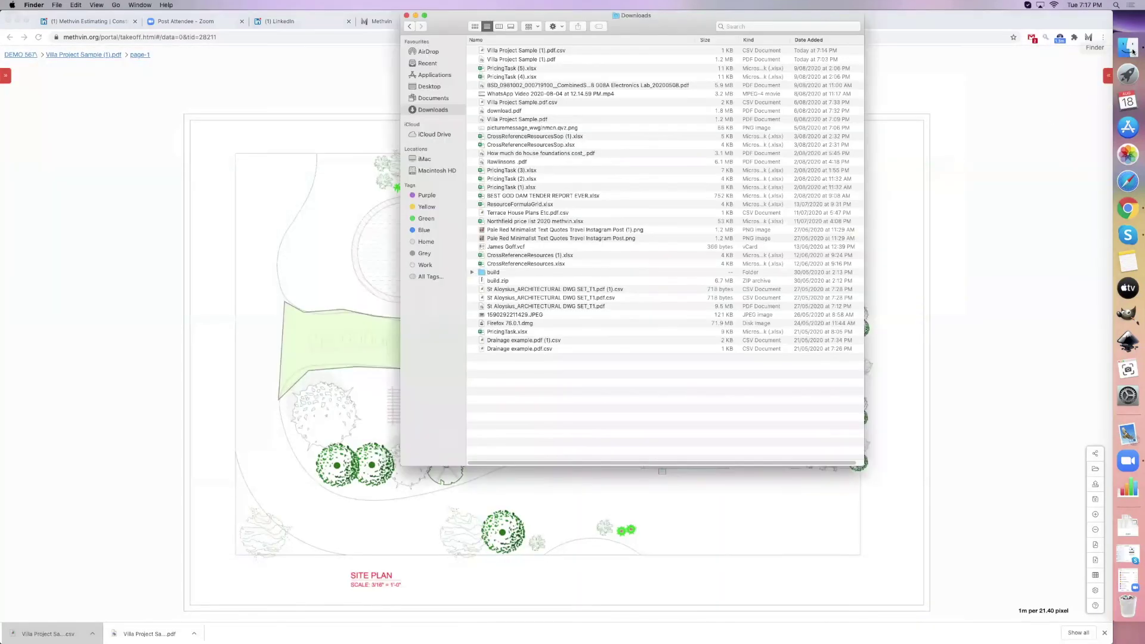
{"action": "left_click_drag", "start_coordinate": [490, 52], "coordinate": [309, 259]}
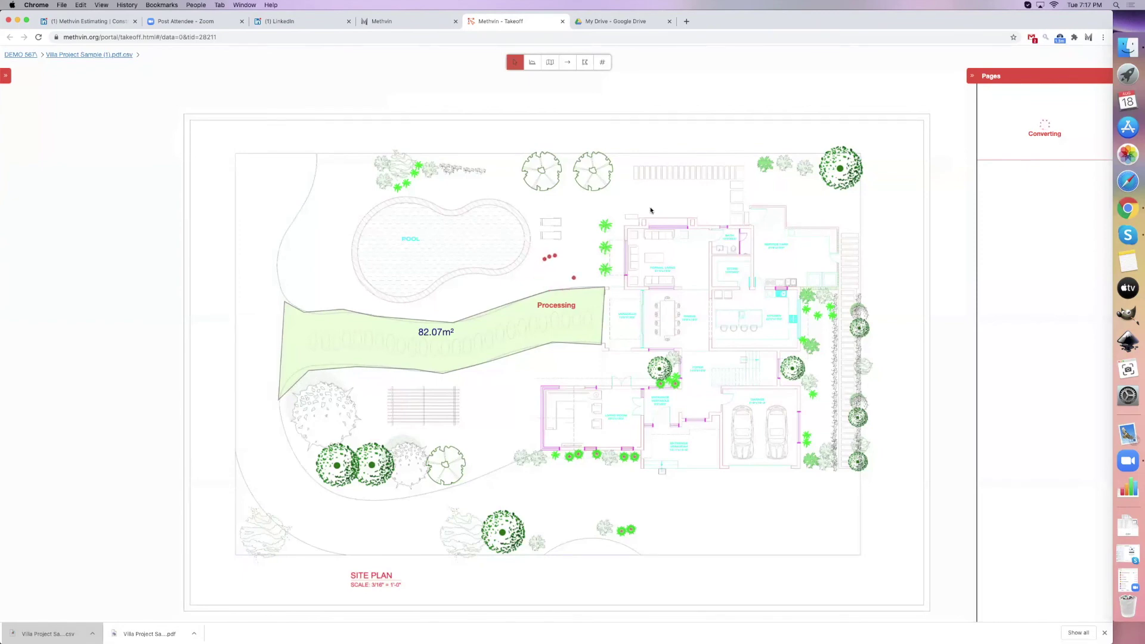
- Upload Villa Project Sample (1).pdf from the Downloads folder to the takeoff as an additional document
{"action": "left_click", "coordinate": [1137, 52]}
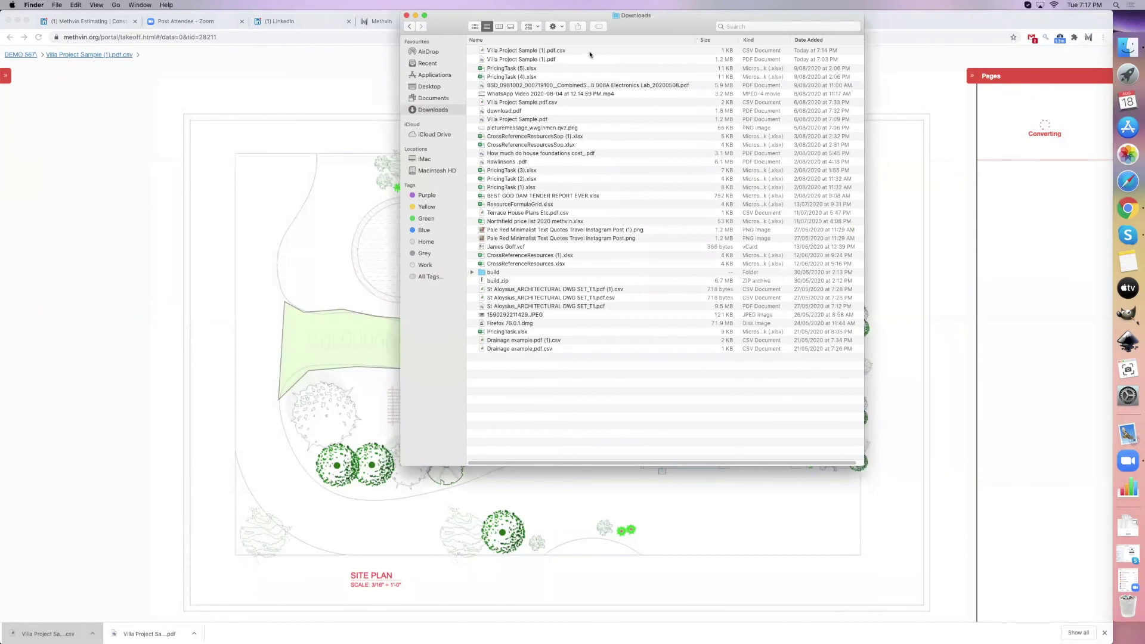
{"action": "left_click_drag", "start_coordinate": [536, 59], "coordinate": [302, 243]}
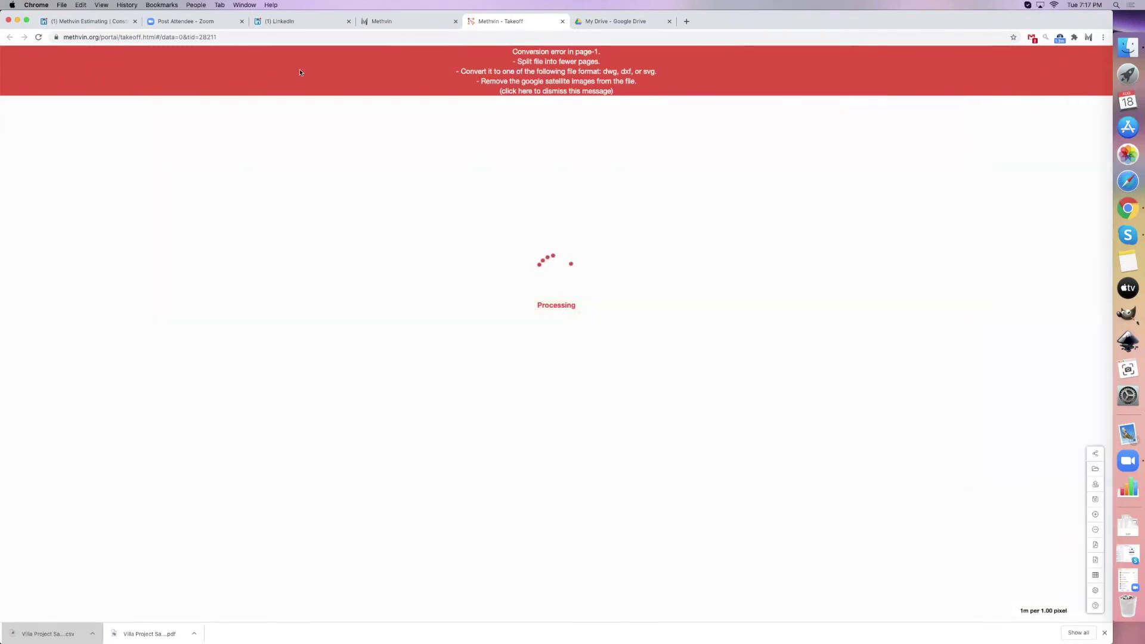
{"action": "left_click", "coordinate": [324, 63]}
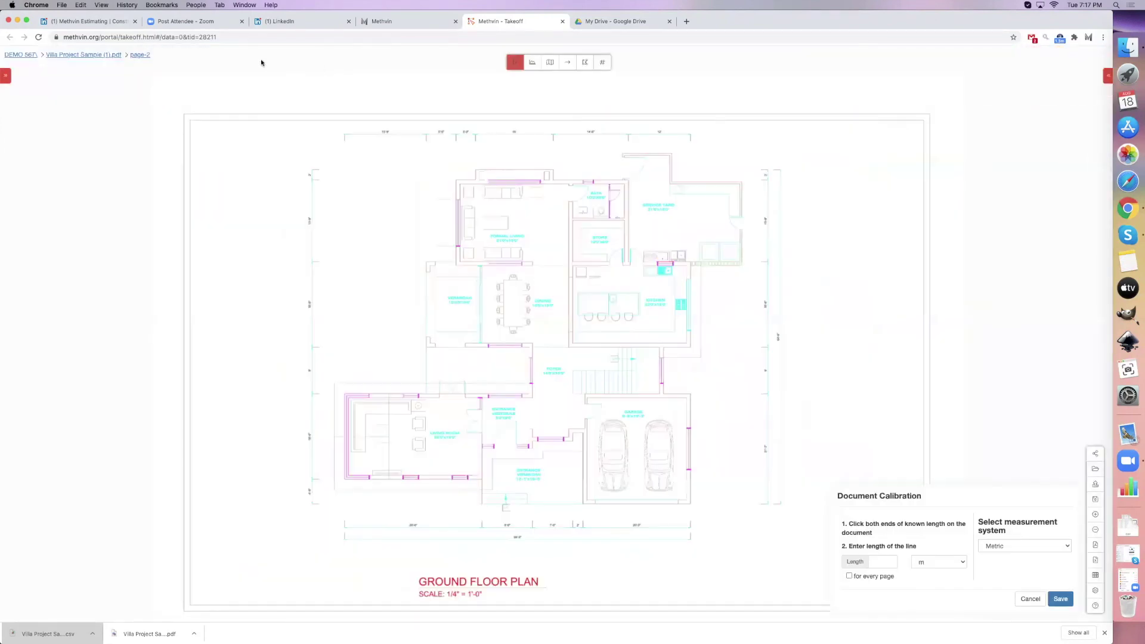
- Delete both Villa Project Sample (1).pdf.csv documents from the takeoff's document list
{"action": "left_click", "coordinate": [84, 55]}
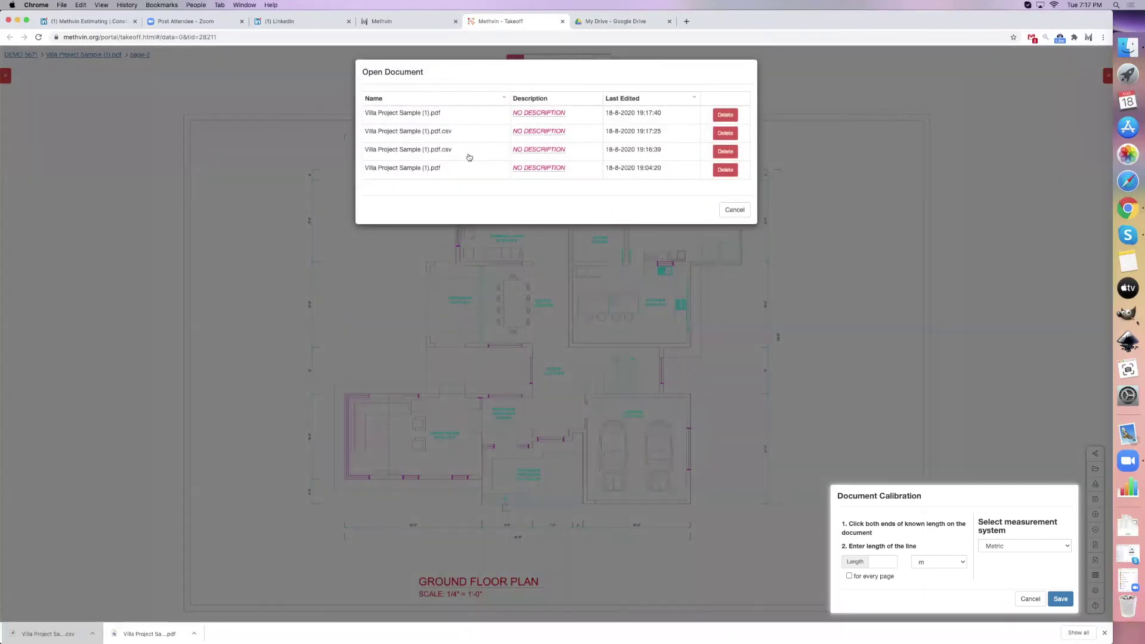
{"action": "left_click", "coordinate": [726, 133]}
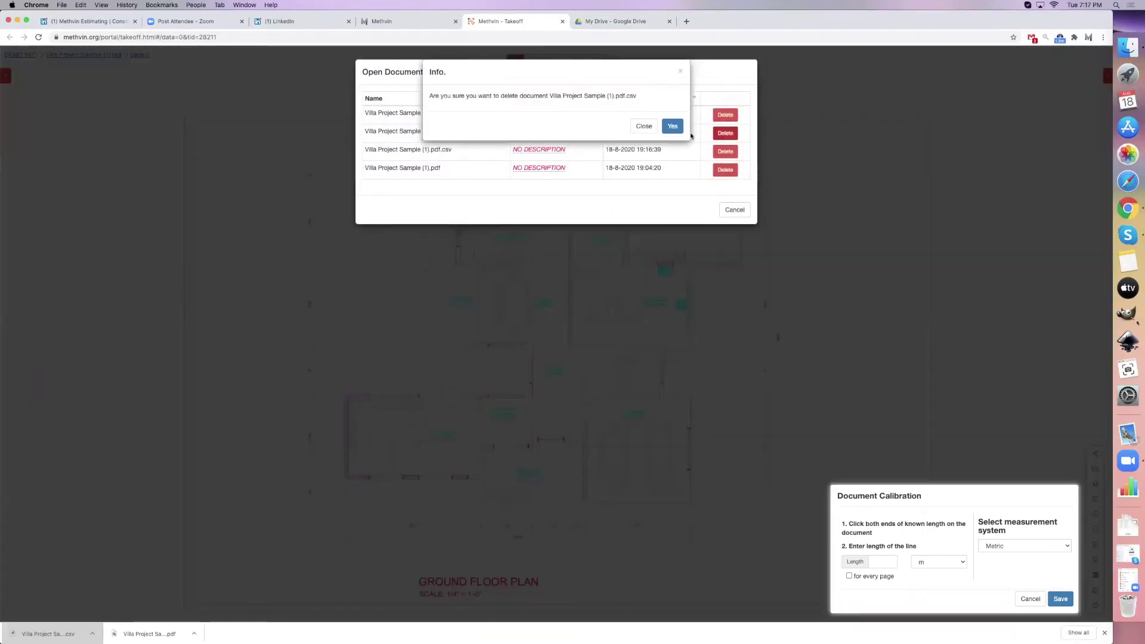
{"action": "left_click", "coordinate": [672, 128]}
{"action": "left_click", "coordinate": [726, 134]}
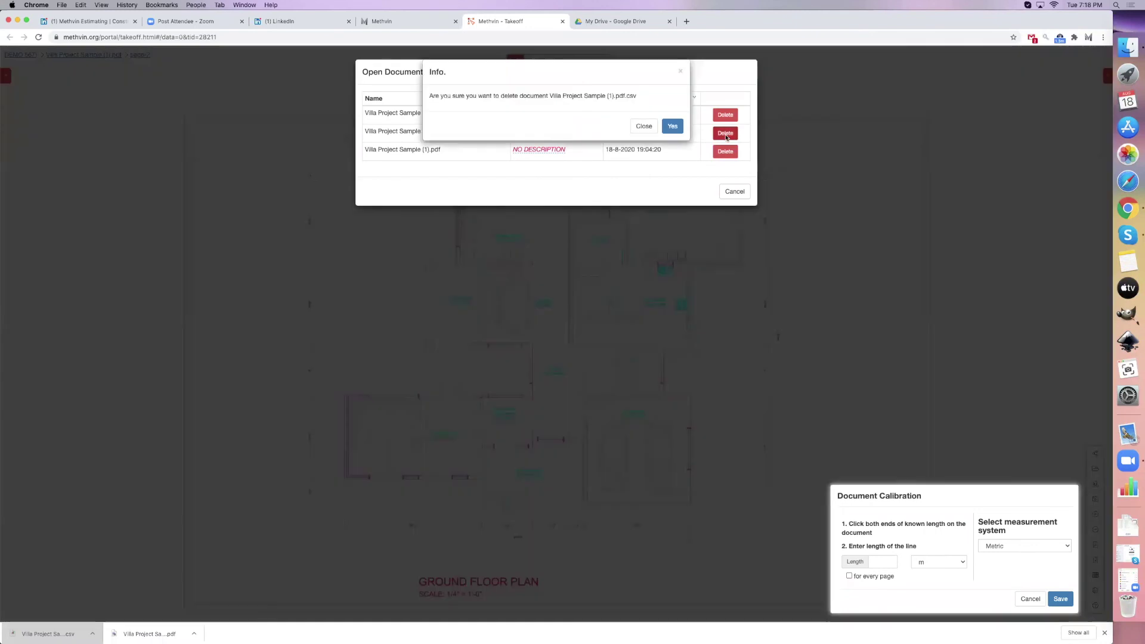
{"action": "left_click", "coordinate": [674, 127]}
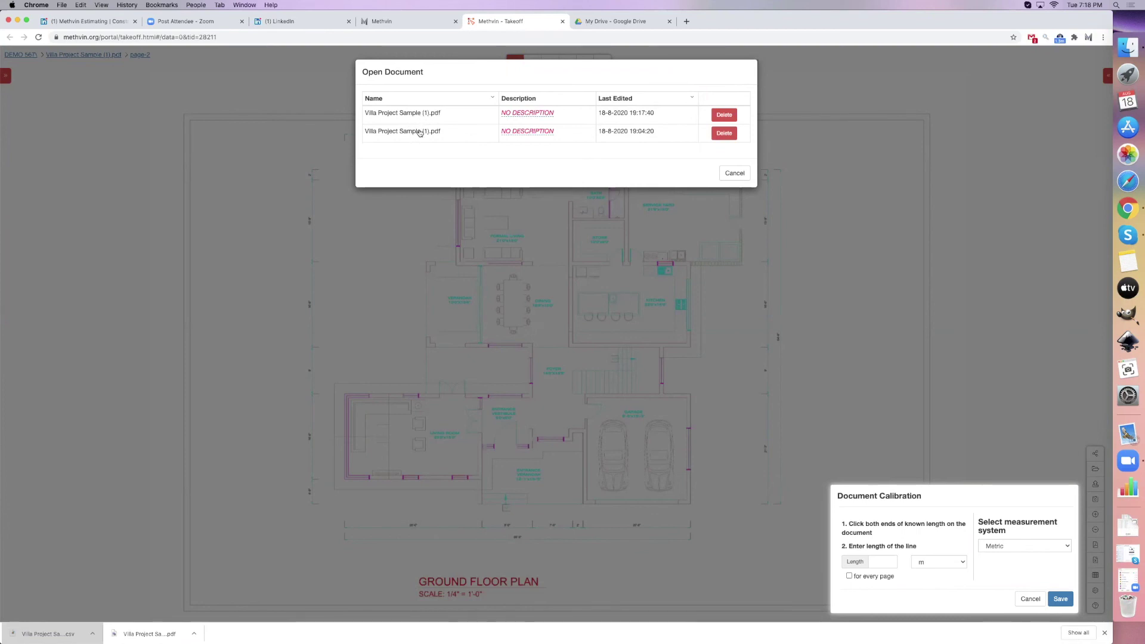
- Open the older Villa Project Sample (1).pdf with the measured footpath, and switch back to the newly uploaded copy
{"action": "left_click", "coordinate": [421, 133]}
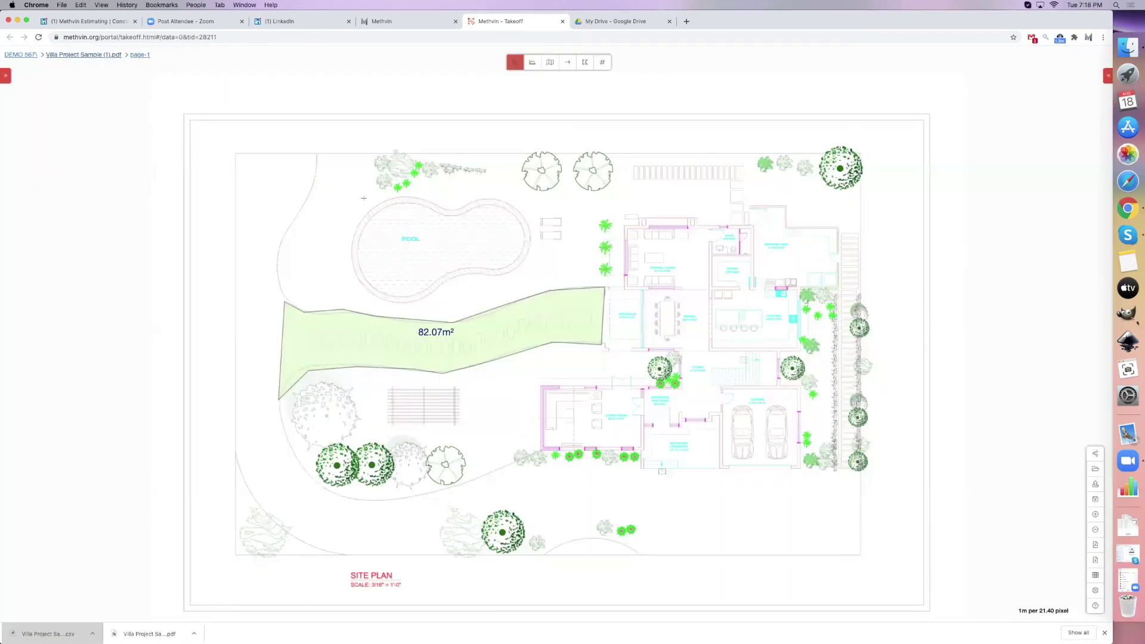
{"action": "left_click", "coordinate": [115, 54]}
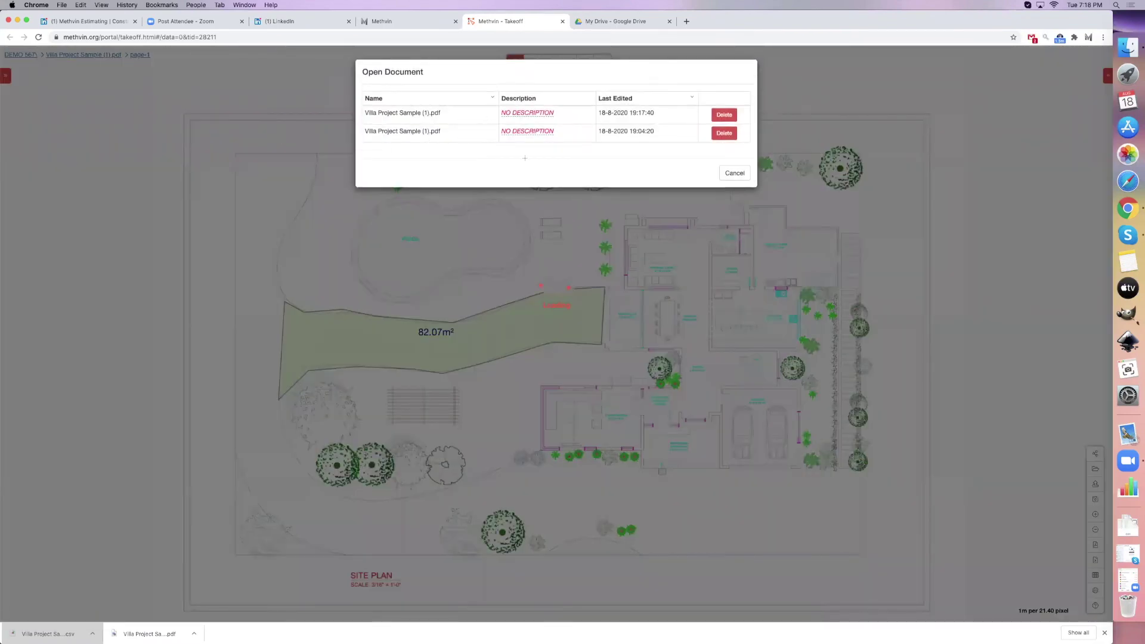
{"action": "left_click", "coordinate": [422, 113]}
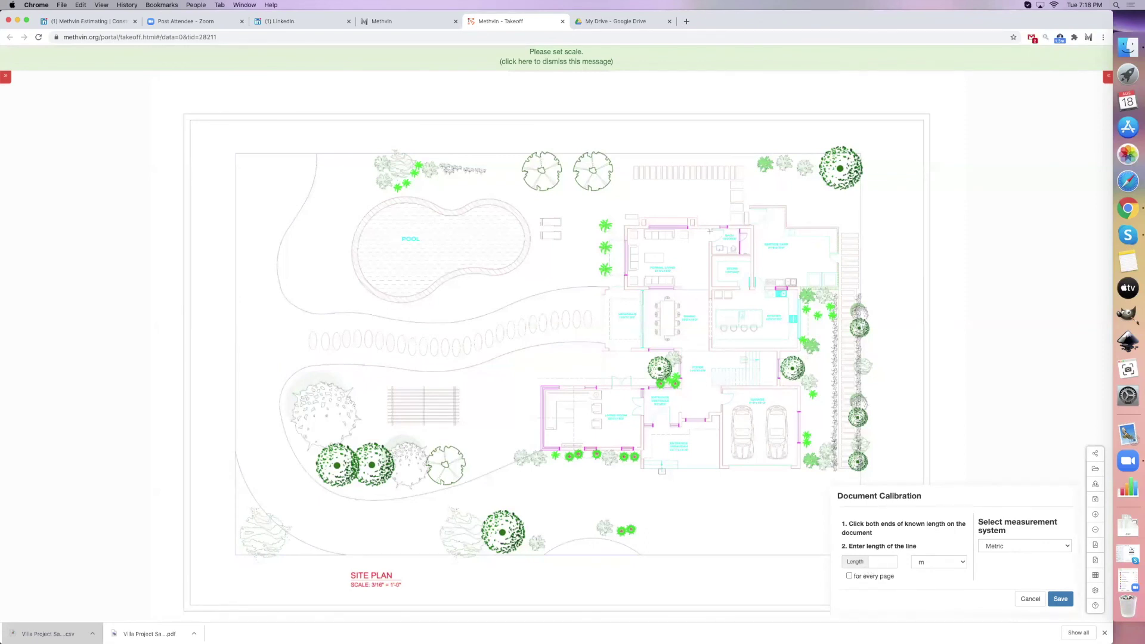
- Calibrate the site plan by marking the house's outer wall beside the stepping path as 5.5 m long in metric
{"action": "left_click", "coordinate": [839, 227]}
{"action": "left_click", "coordinate": [839, 292]}
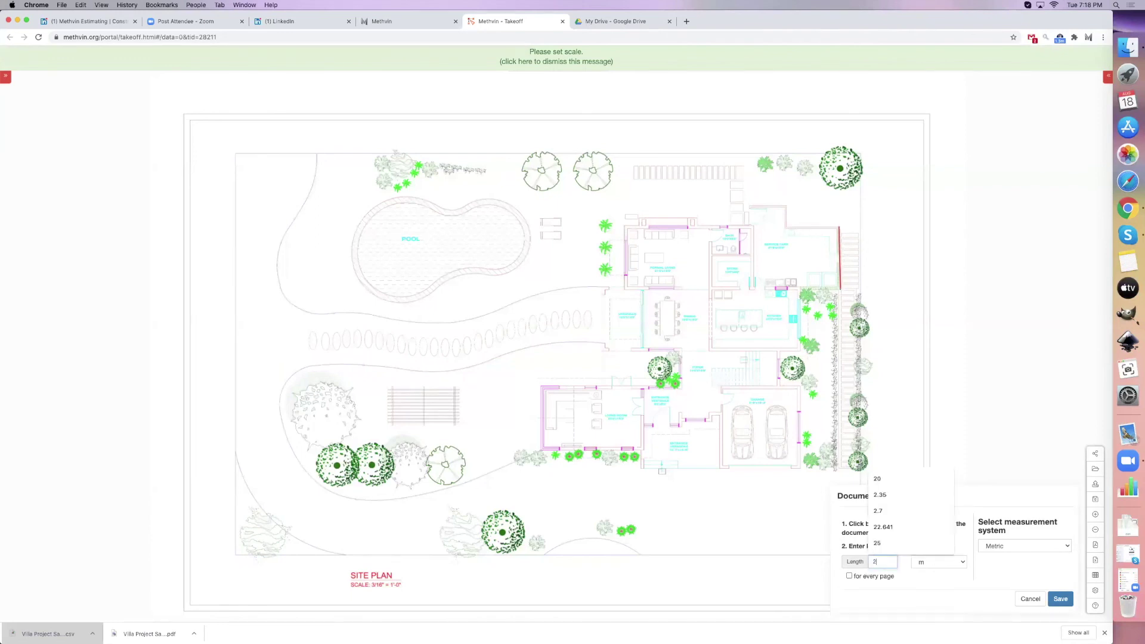
{"action": "type", "text": "5.5"}
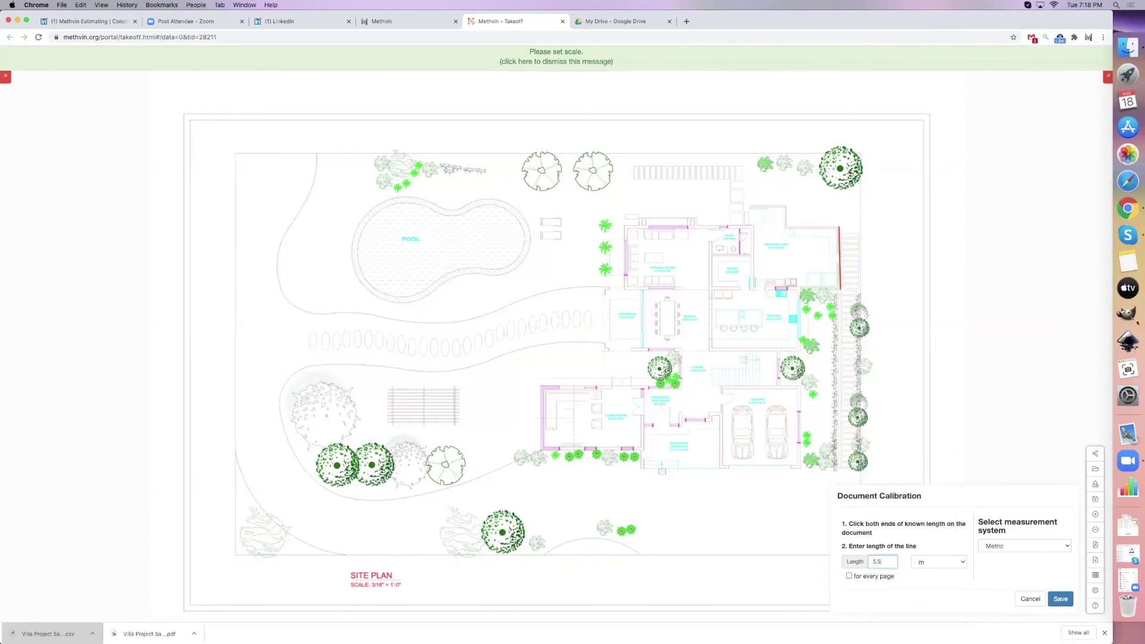
{"action": "left_click", "coordinate": [1060, 599]}
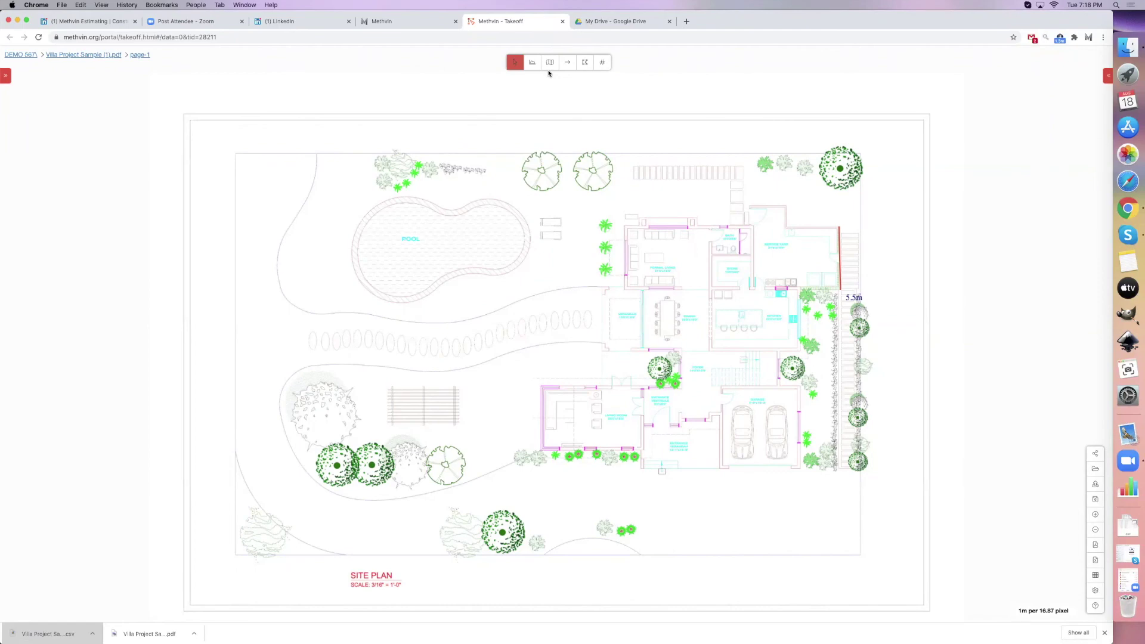
- Trace the pool outline as a Fill end area of about 94 m² and save its chainage station
{"action": "left_click", "coordinate": [533, 64]}
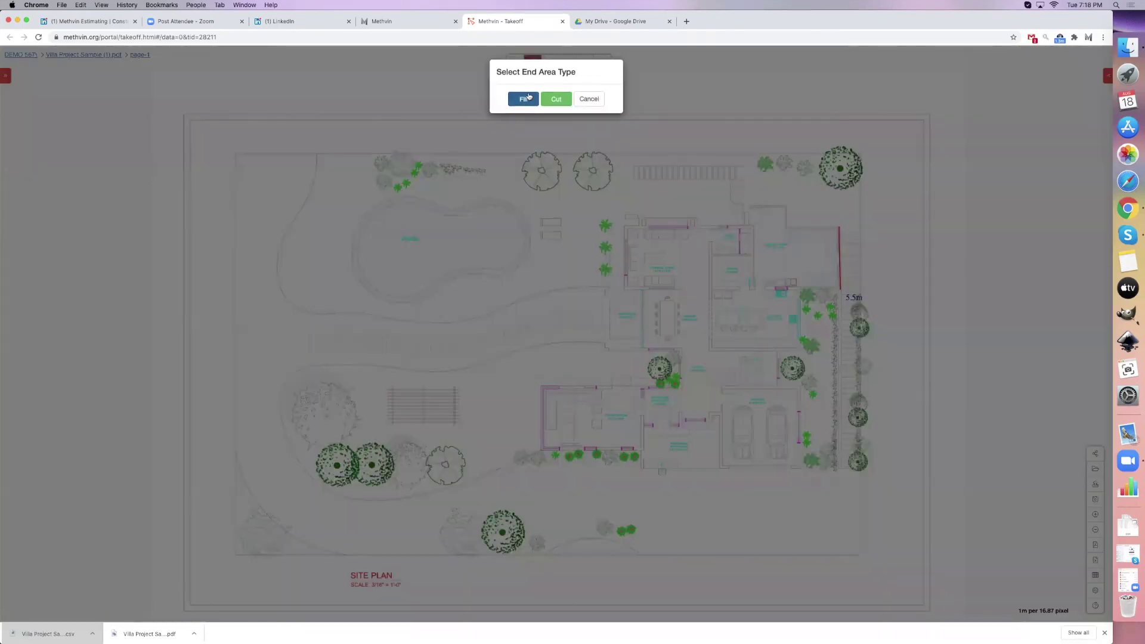
{"action": "left_click", "coordinate": [525, 99]}
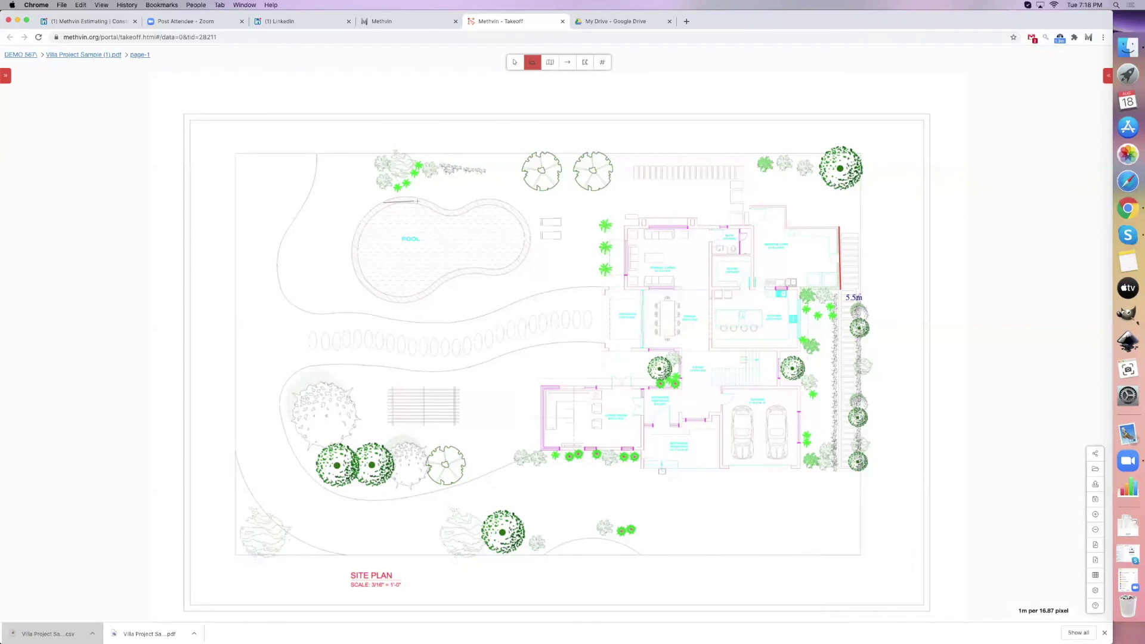
{"action": "left_click", "coordinate": [440, 208]}
{"action": "left_click", "coordinate": [462, 212]}
{"action": "left_click", "coordinate": [478, 205]}
{"action": "left_click", "coordinate": [495, 203]}
{"action": "left_click", "coordinate": [522, 213]}
{"action": "left_click", "coordinate": [531, 270]}
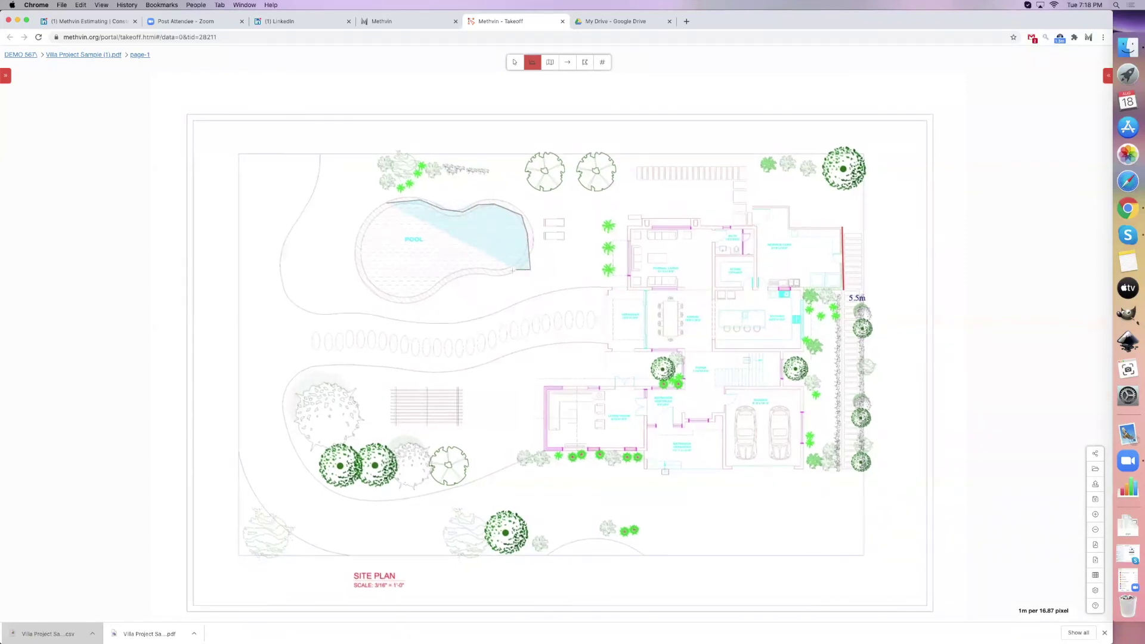
{"action": "left_click", "coordinate": [486, 278]}
{"action": "left_click", "coordinate": [442, 285]}
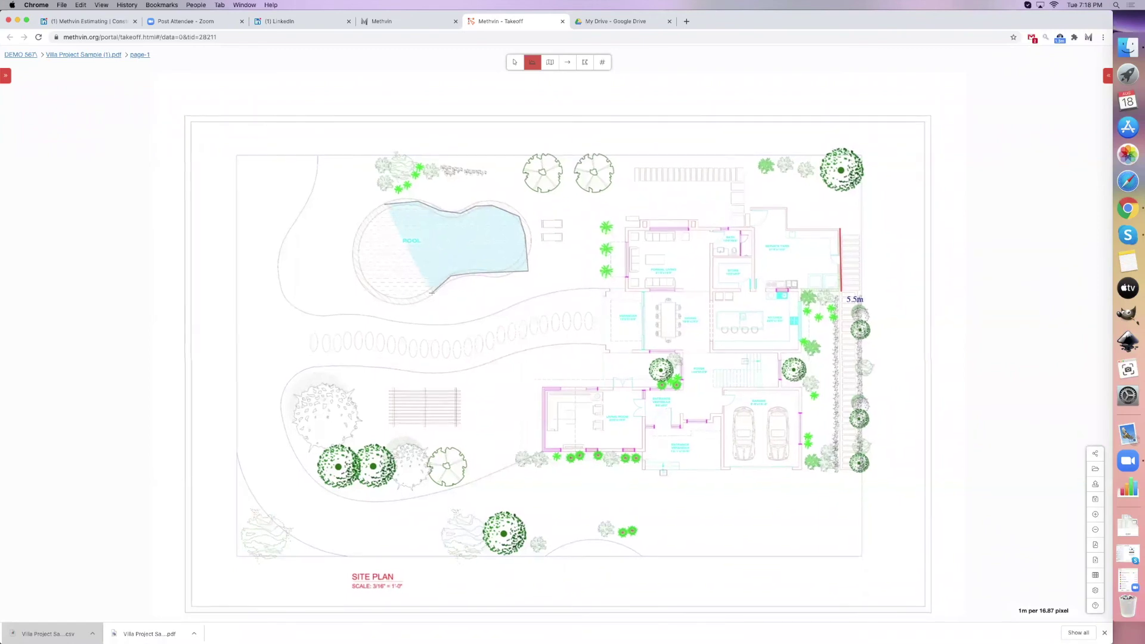
{"action": "left_click", "coordinate": [406, 301]}
{"action": "left_click", "coordinate": [371, 295]}
{"action": "left_click", "coordinate": [359, 276]}
{"action": "left_click", "coordinate": [355, 243]}
{"action": "double_click", "coordinate": [365, 219]}
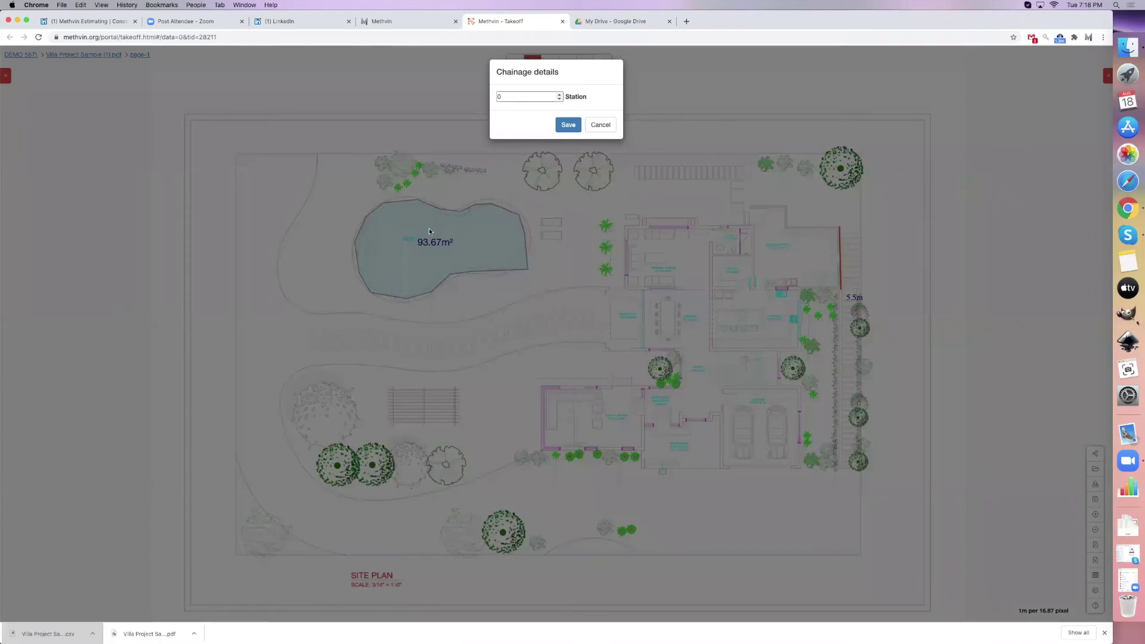
{"action": "key", "text": "BackSpace"}
{"action": "left_click", "coordinate": [570, 124]}
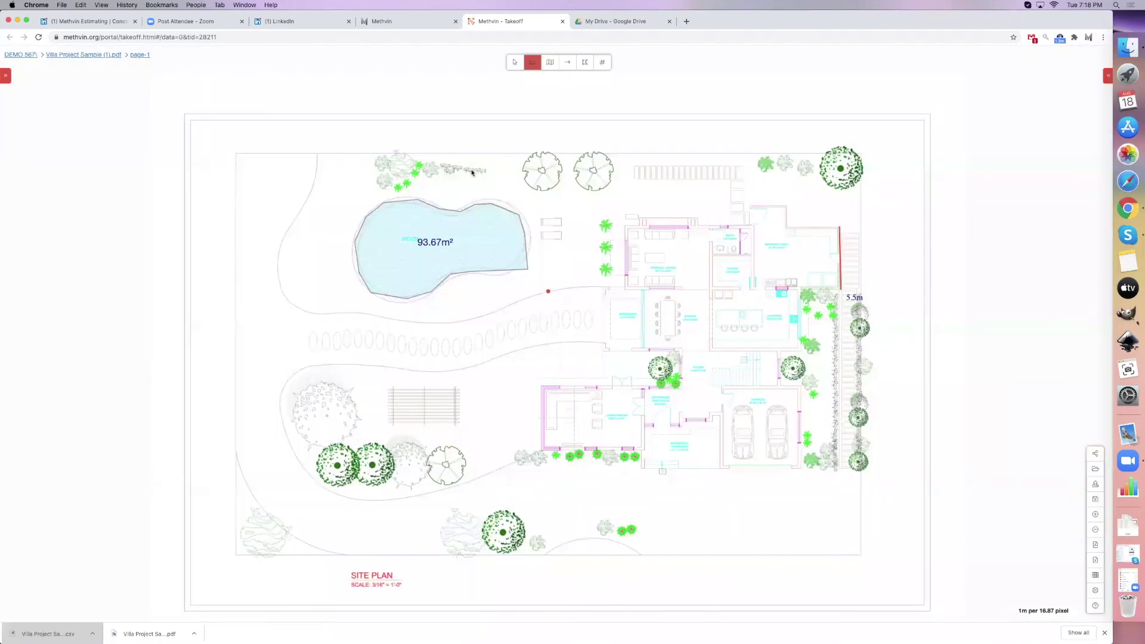
- Trace a second Fill end area of about 91 m² around the pool and save it at station 2
{"action": "left_click", "coordinate": [385, 203]}
{"action": "left_click", "coordinate": [418, 199]}
{"action": "left_click", "coordinate": [441, 209]}
{"action": "left_click", "coordinate": [471, 210]}
{"action": "left_click", "coordinate": [487, 201]}
{"action": "left_click", "coordinate": [508, 200]}
{"action": "left_click", "coordinate": [532, 221]}
{"action": "left_click", "coordinate": [533, 270]}
{"action": "left_click", "coordinate": [455, 272]}
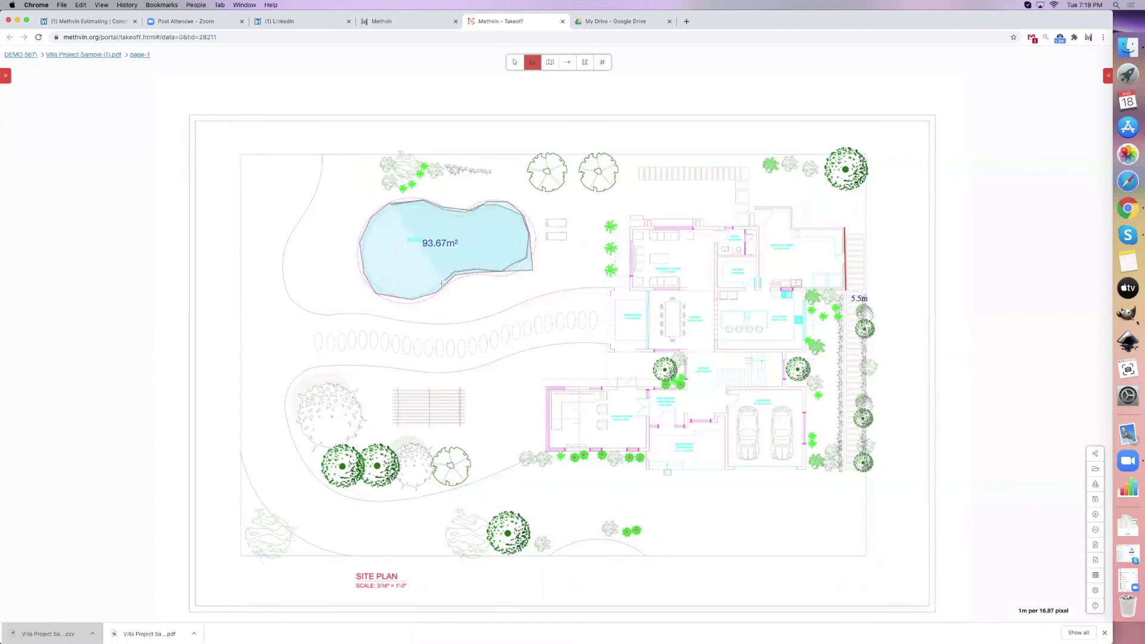
{"action": "left_click", "coordinate": [407, 300]}
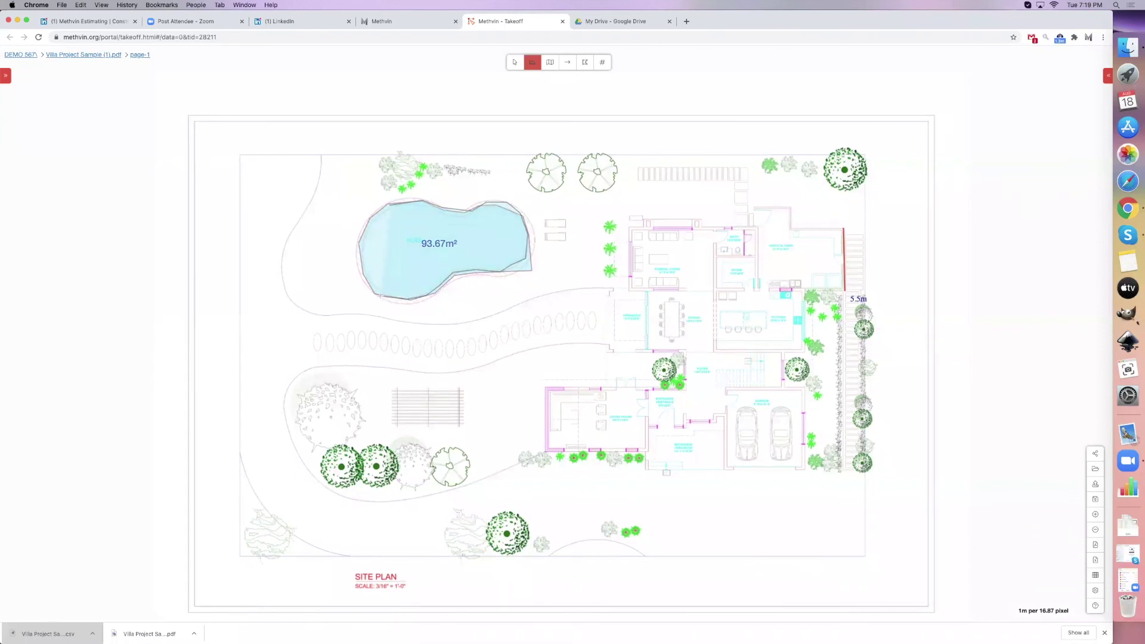
{"action": "left_click", "coordinate": [376, 295]}
{"action": "left_click", "coordinate": [359, 243]}
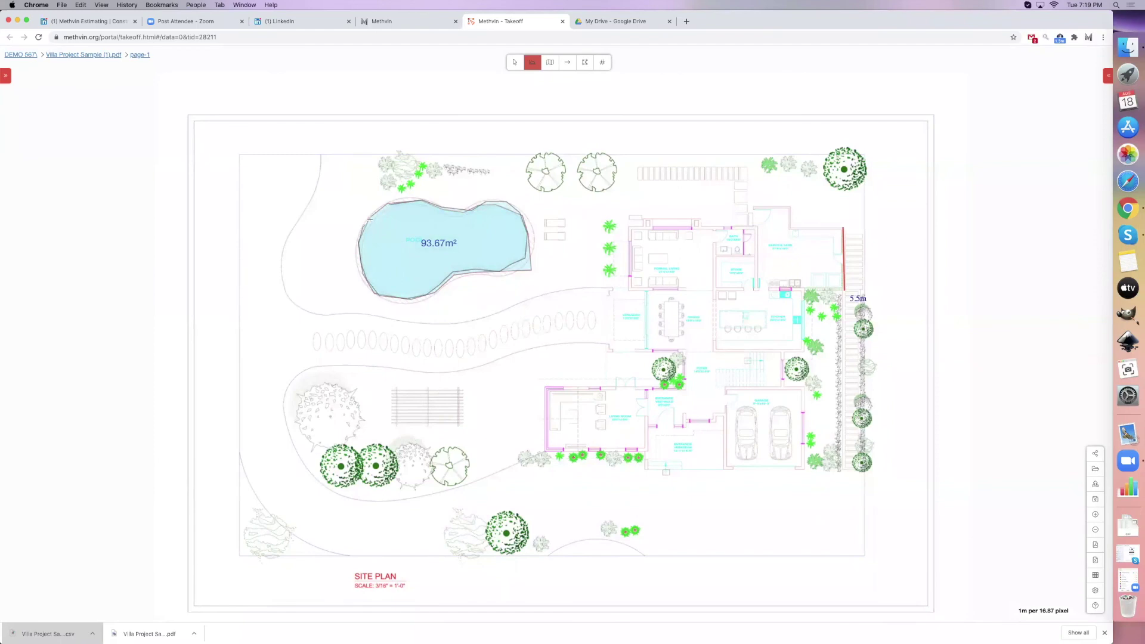
{"action": "left_click", "coordinate": [374, 217]}
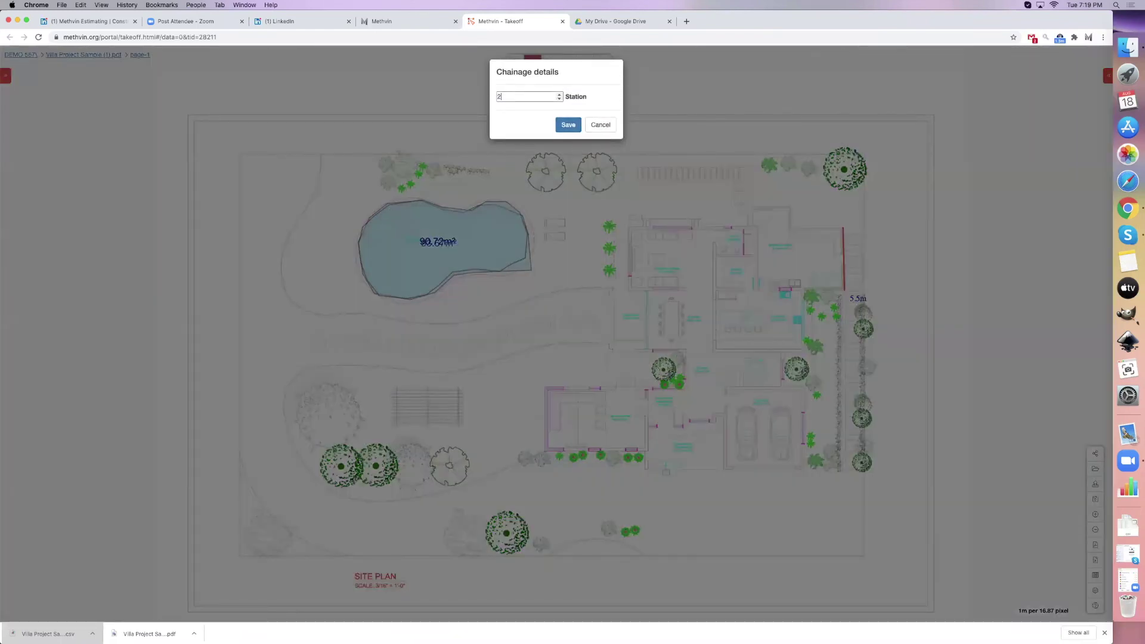
{"action": "left_click", "coordinate": [564, 125]}
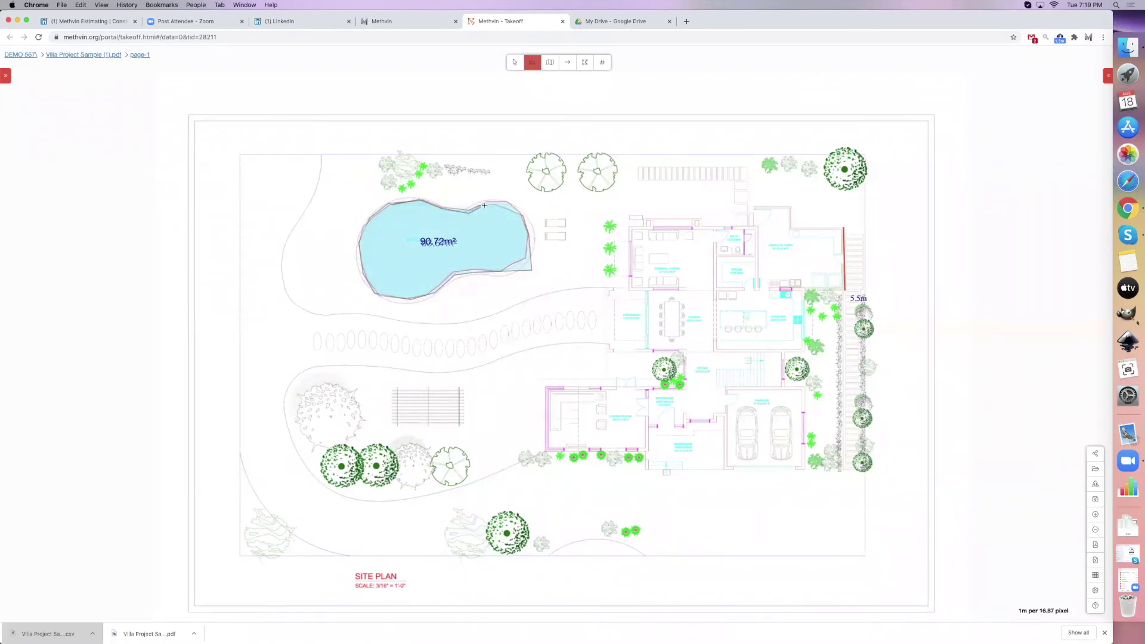
- Trace a third Fill end area of about 92 m² around the pool and save it at station 3
{"action": "left_click", "coordinate": [510, 202]}
{"action": "left_click", "coordinate": [524, 244]}
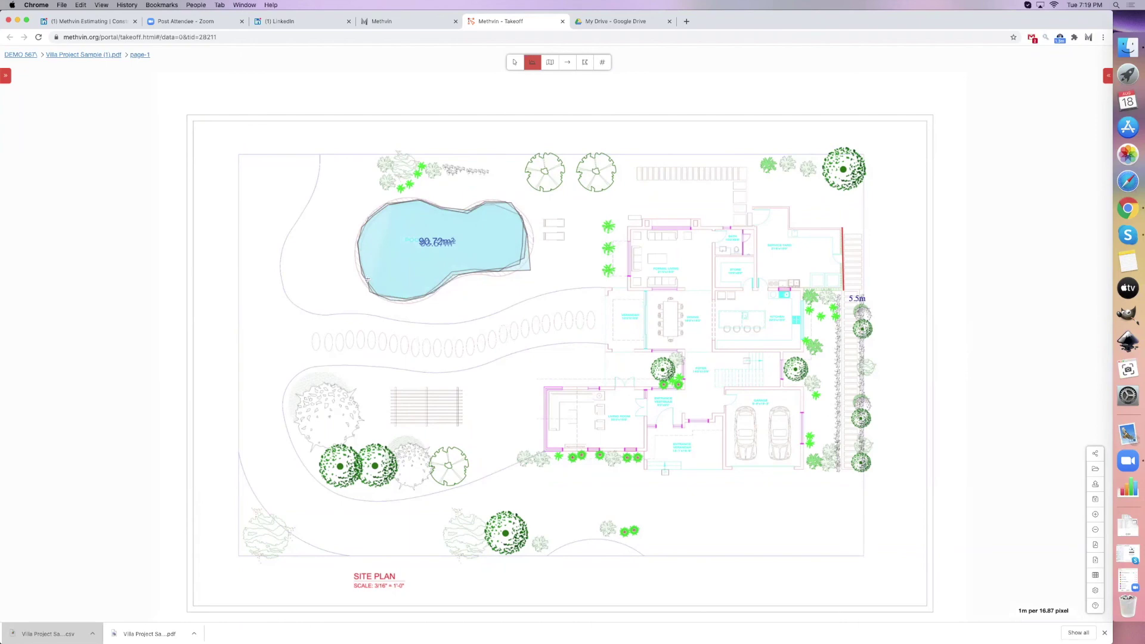
{"action": "scroll", "coordinate": [359, 258], "scroll_direction": "down", "scroll_amount": 1}
{"action": "left_click", "coordinate": [358, 222]}
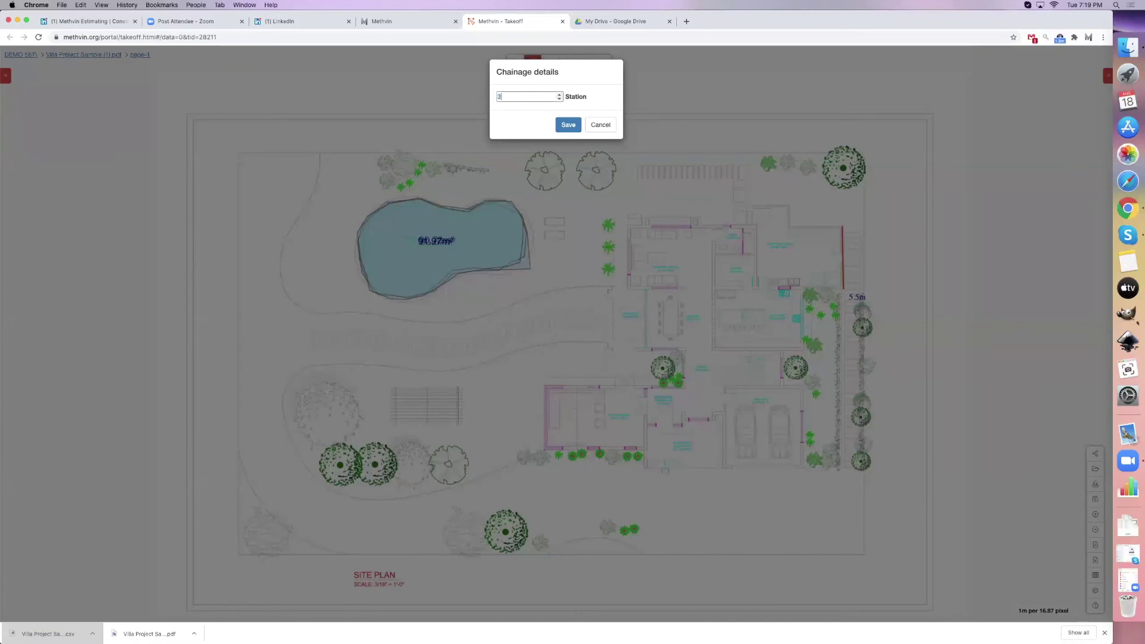
{"action": "left_click", "coordinate": [568, 125]}
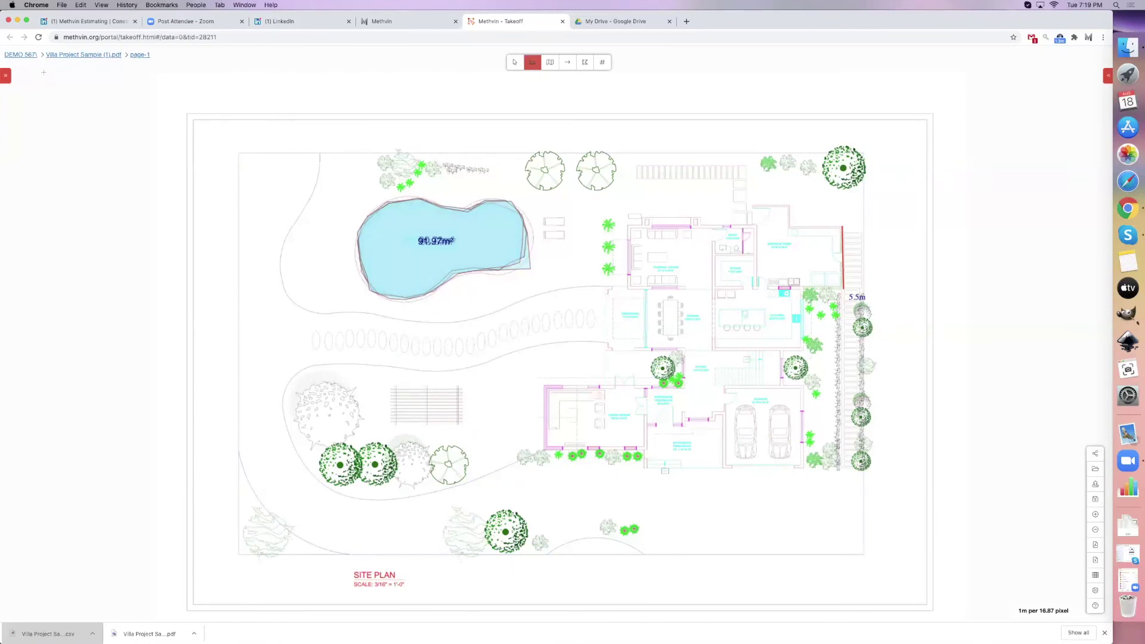
- Review the pool's fill volume in the Measurement Report and check the takeoff's list of documents
{"action": "left_click", "coordinate": [6, 76]}
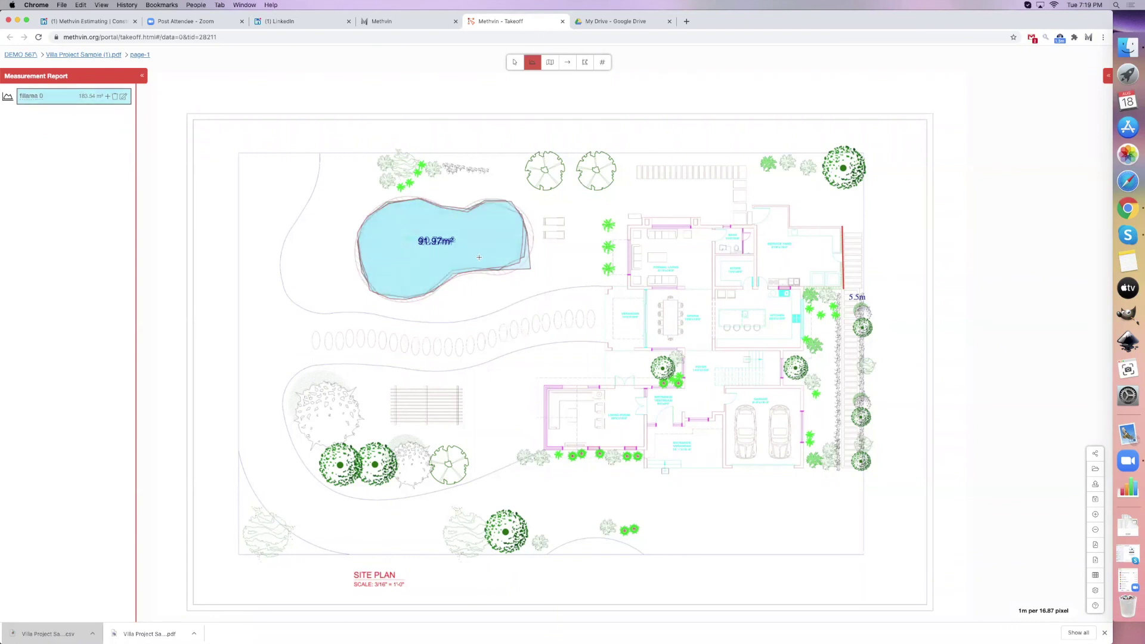
{"action": "scroll", "coordinate": [530, 252], "scroll_direction": "down", "scroll_amount": 2}
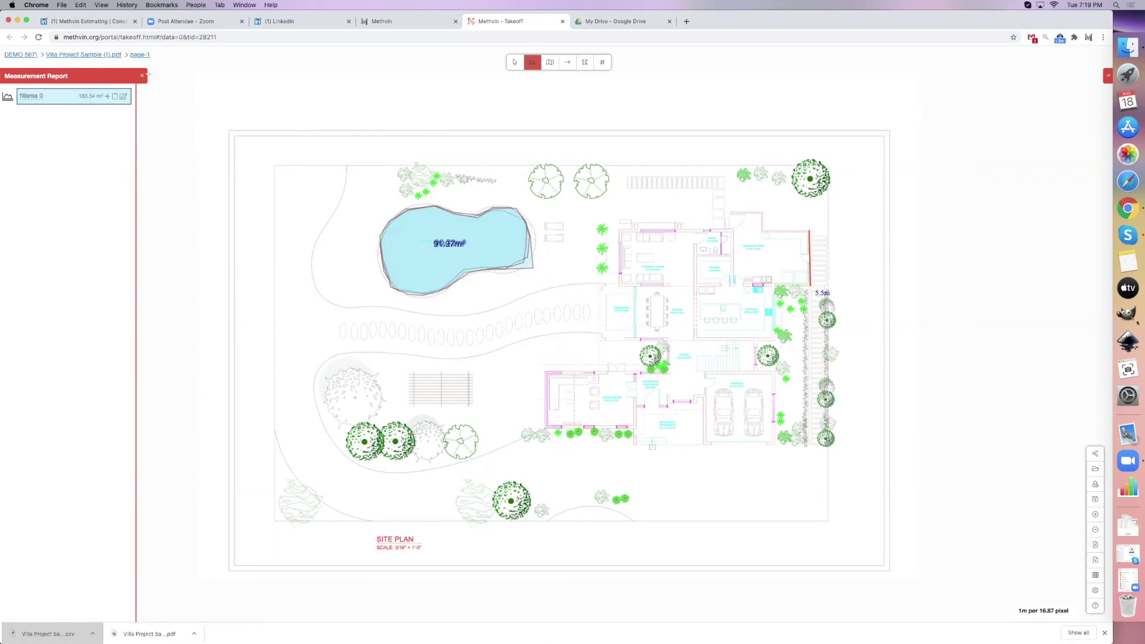
{"action": "left_click", "coordinate": [89, 56]}
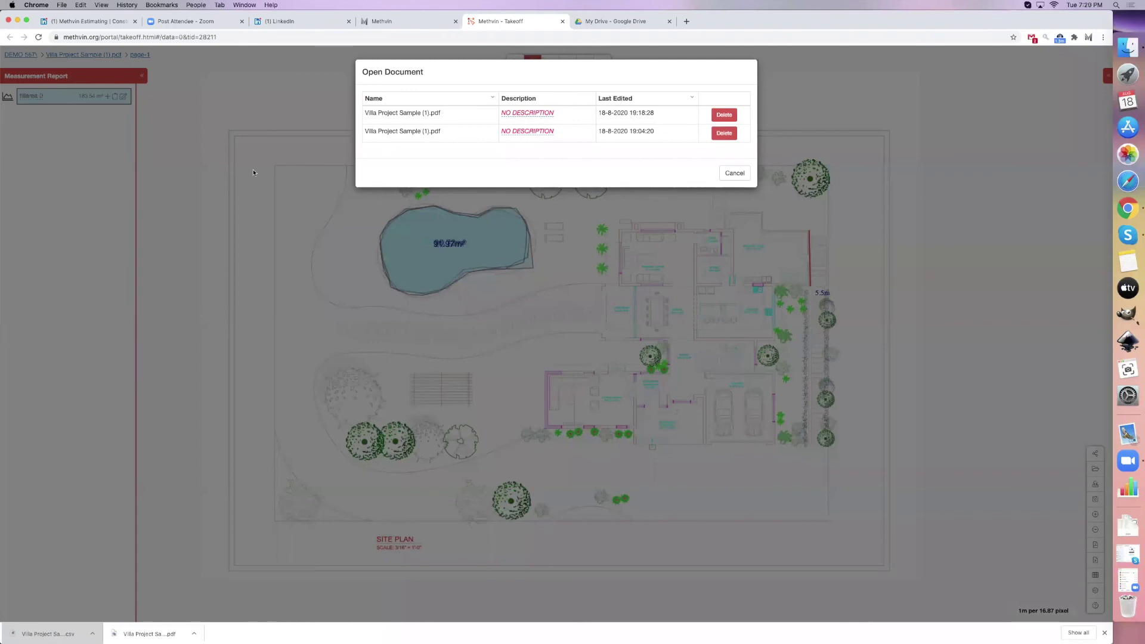
{"action": "left_click", "coordinate": [735, 174]}
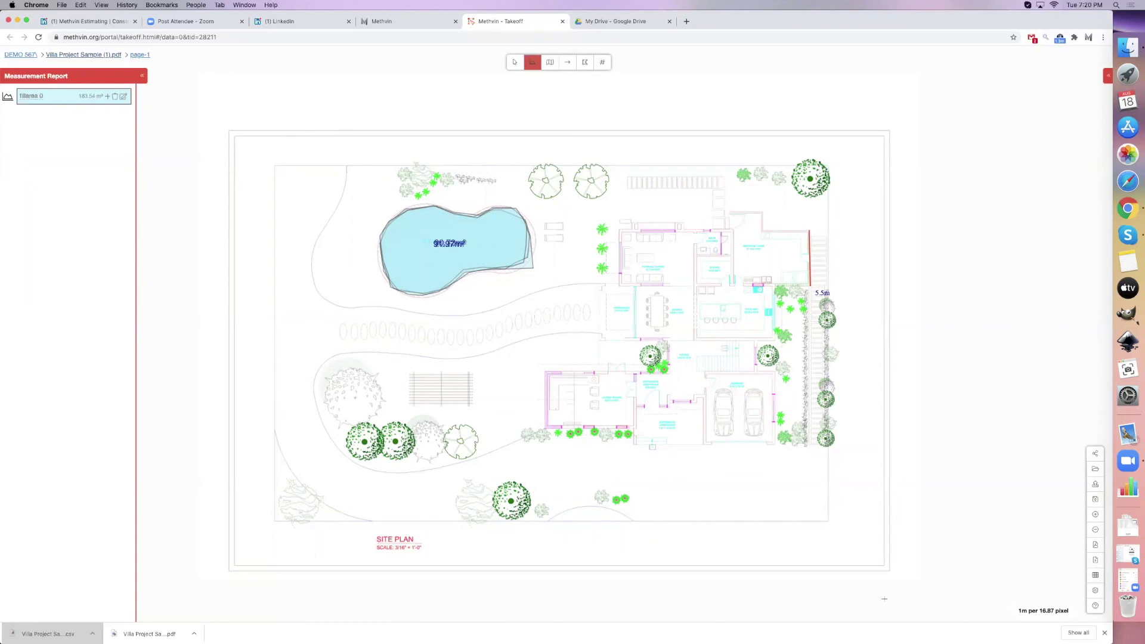
- Check the Metric and Imperial measurement systems and the imperial length units in the document calibration settings, then cancel without saving
{"action": "left_click", "coordinate": [1096, 590]}
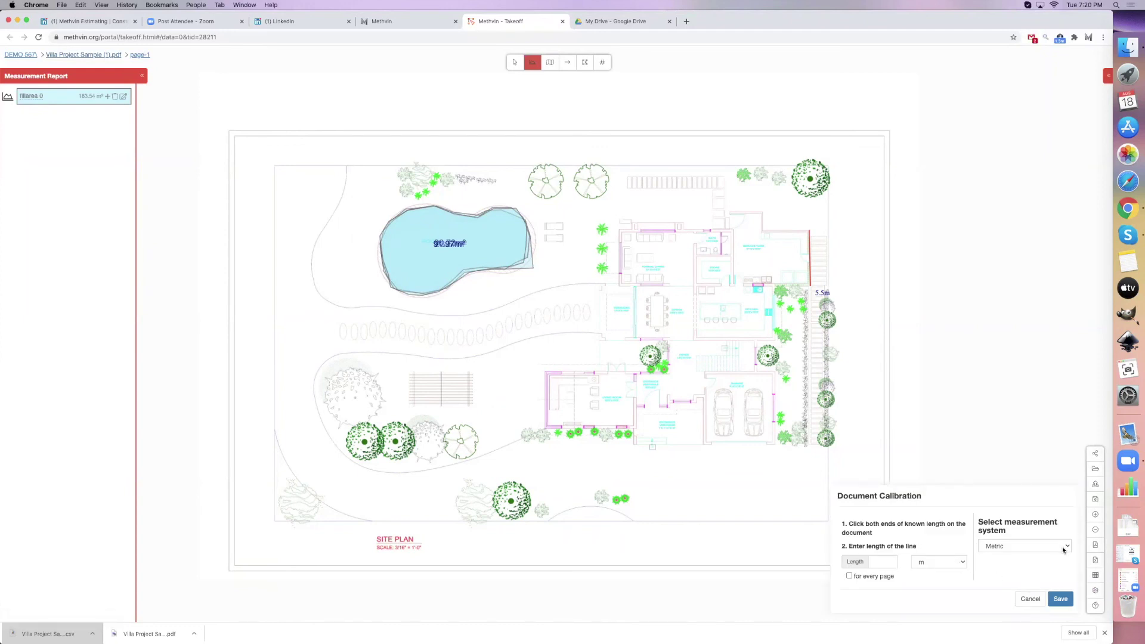
{"action": "left_click", "coordinate": [1063, 548]}
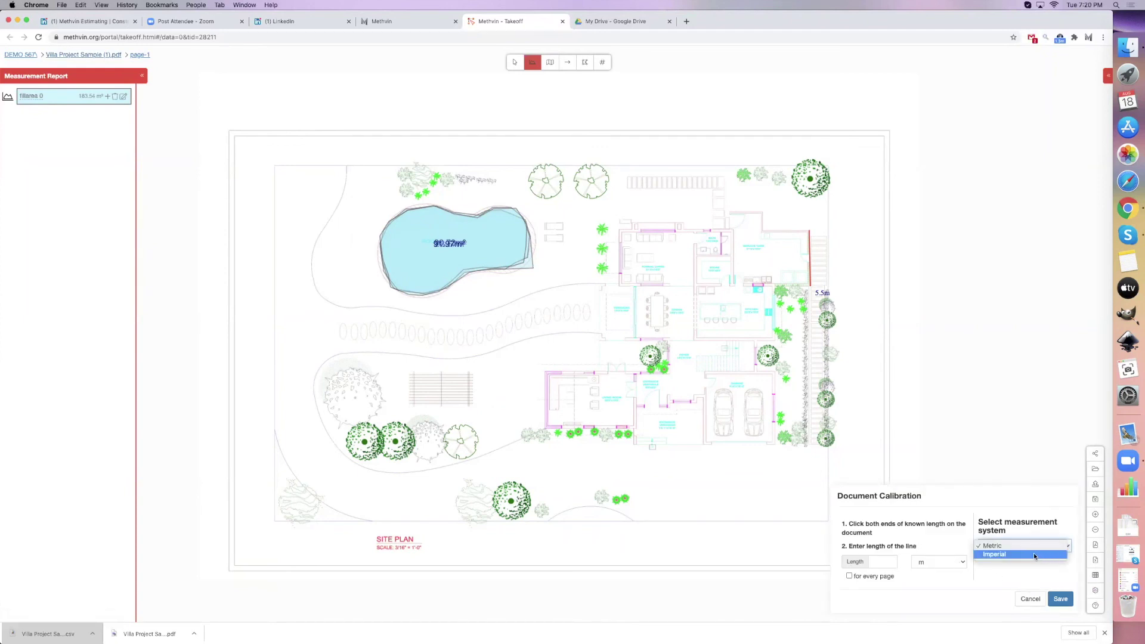
{"action": "left_click", "coordinate": [1035, 555]}
{"action": "left_click", "coordinate": [1065, 548]}
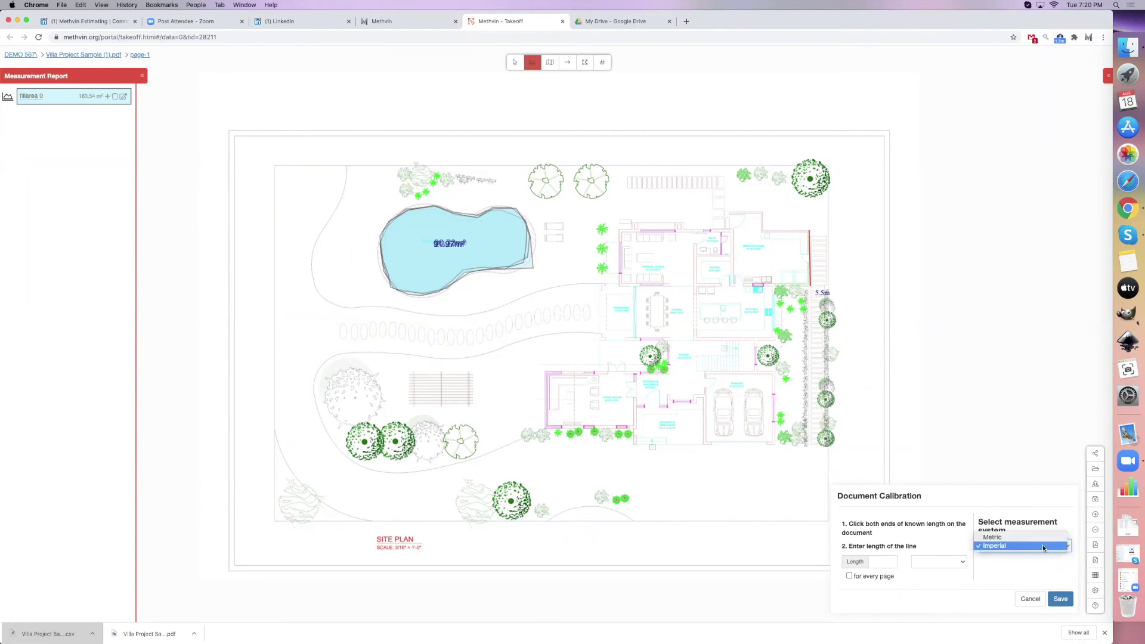
{"action": "left_click", "coordinate": [1002, 537]}
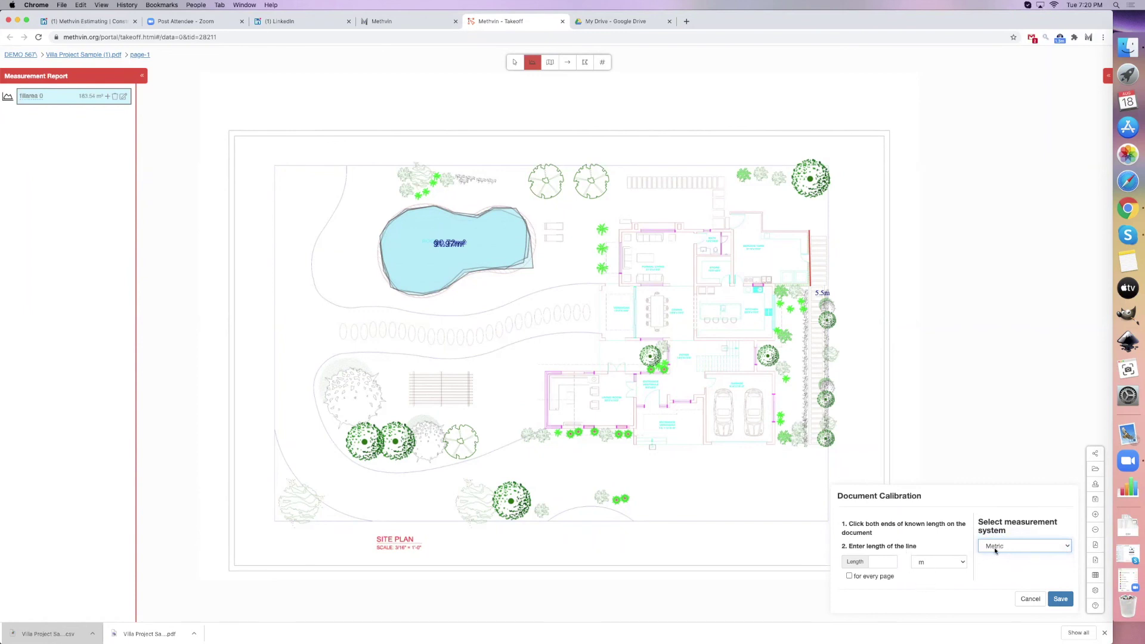
{"action": "left_click", "coordinate": [1068, 547]}
{"action": "left_click", "coordinate": [1026, 558]}
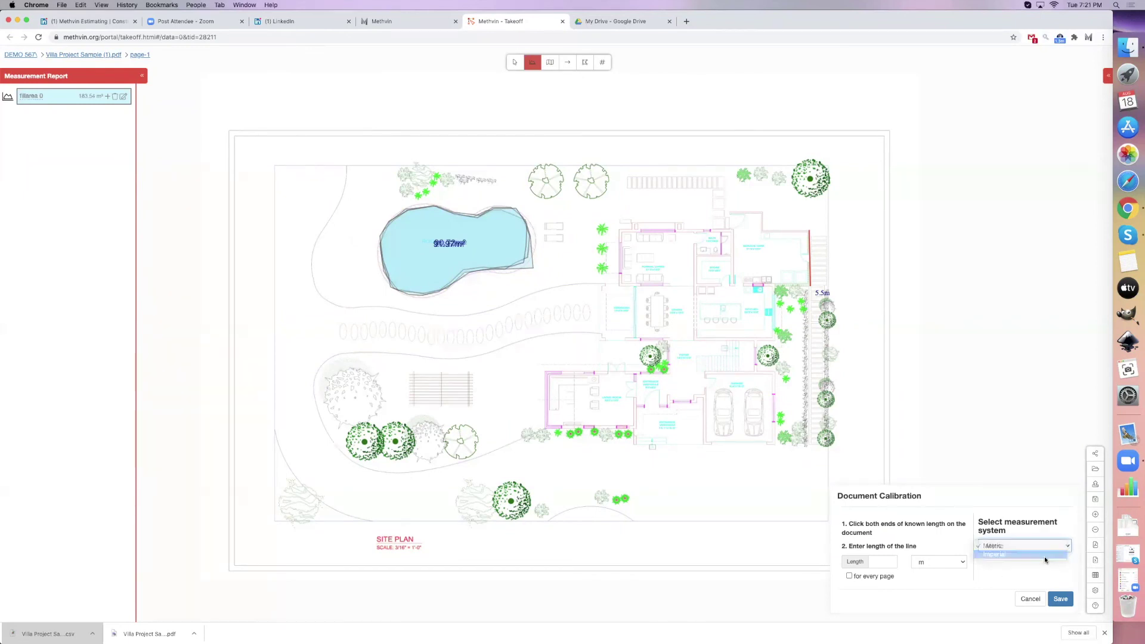
{"action": "left_click", "coordinate": [959, 562]}
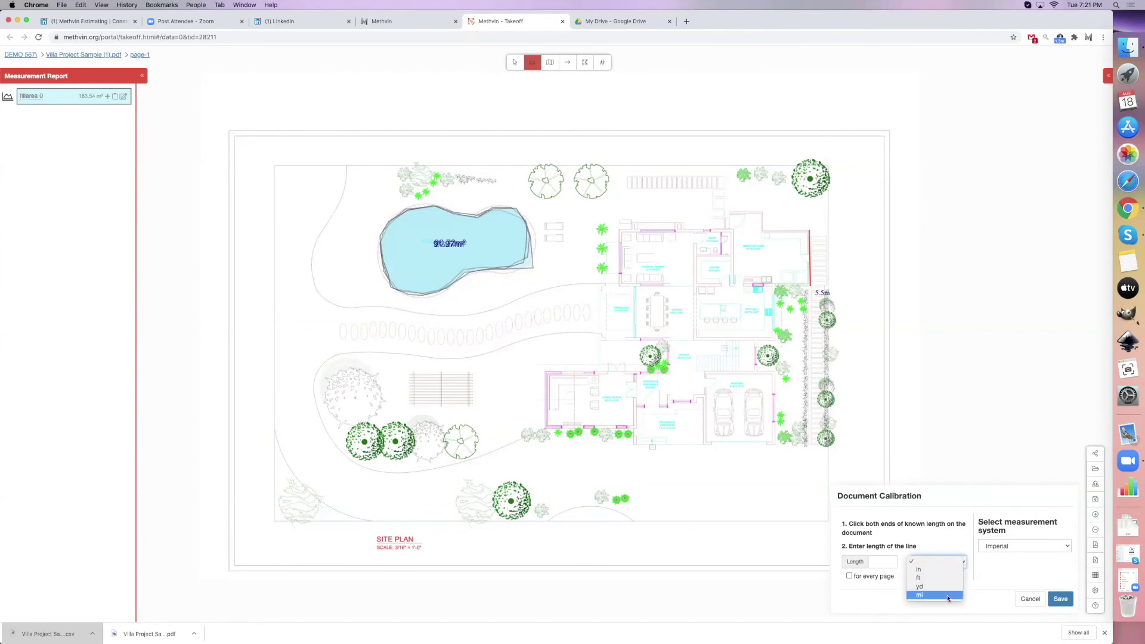
{"action": "left_click", "coordinate": [958, 542]}
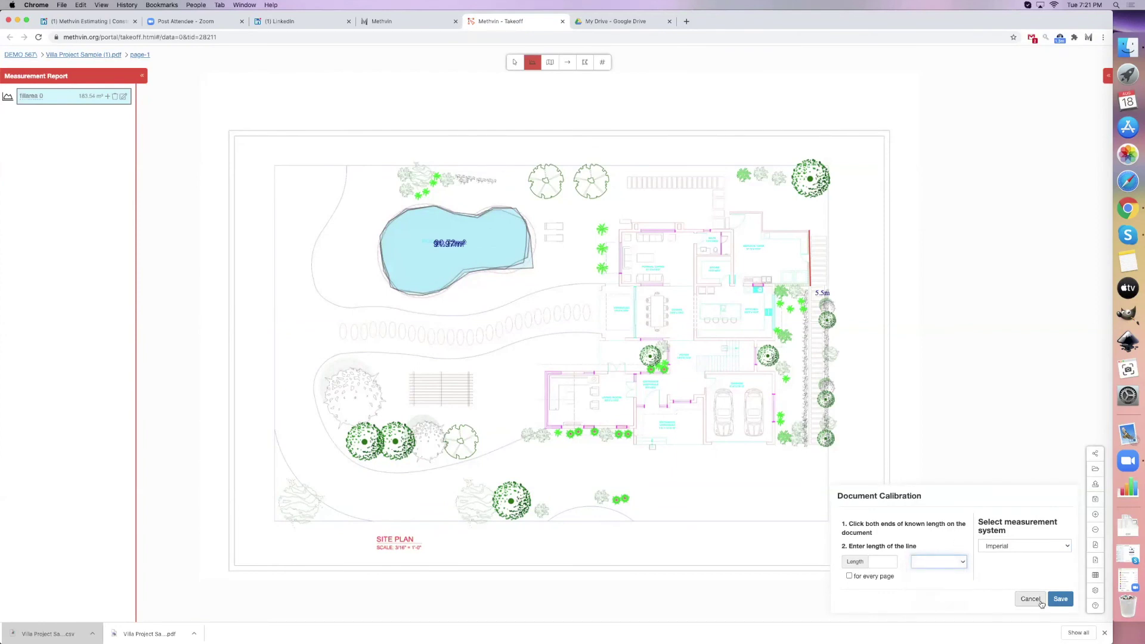
{"action": "left_click", "coordinate": [1031, 599]}
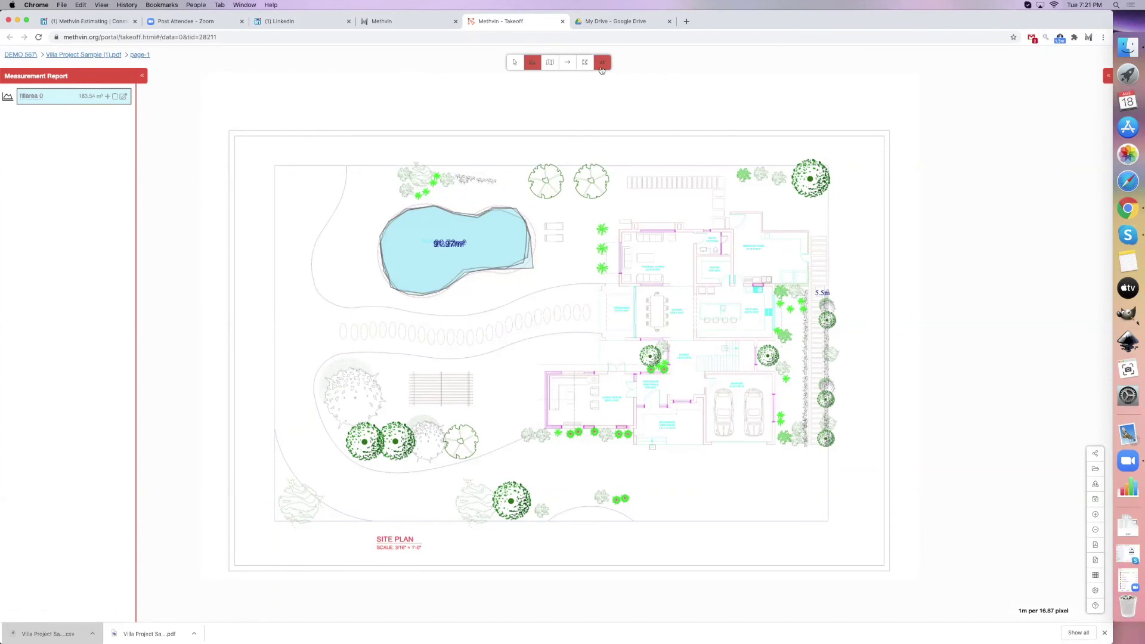
- Measure a horizontal length of about 6.82 m along the stepping-stone path just below the pool
{"action": "left_click", "coordinate": [567, 62]}
{"action": "left_click", "coordinate": [360, 320]}
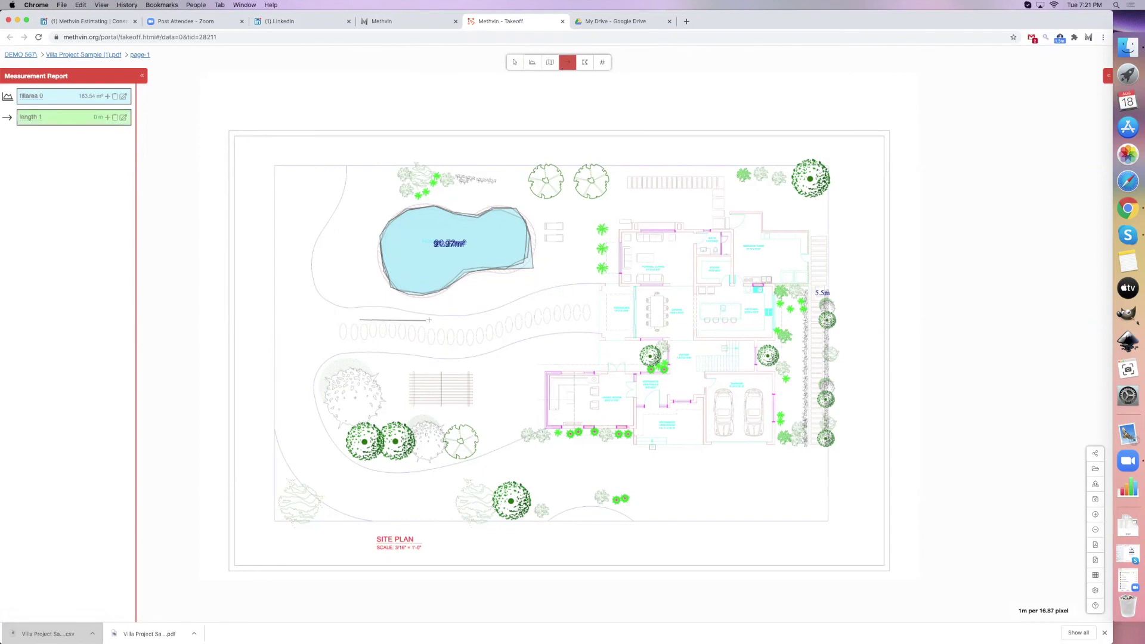
{"action": "left_click", "coordinate": [426, 322]}
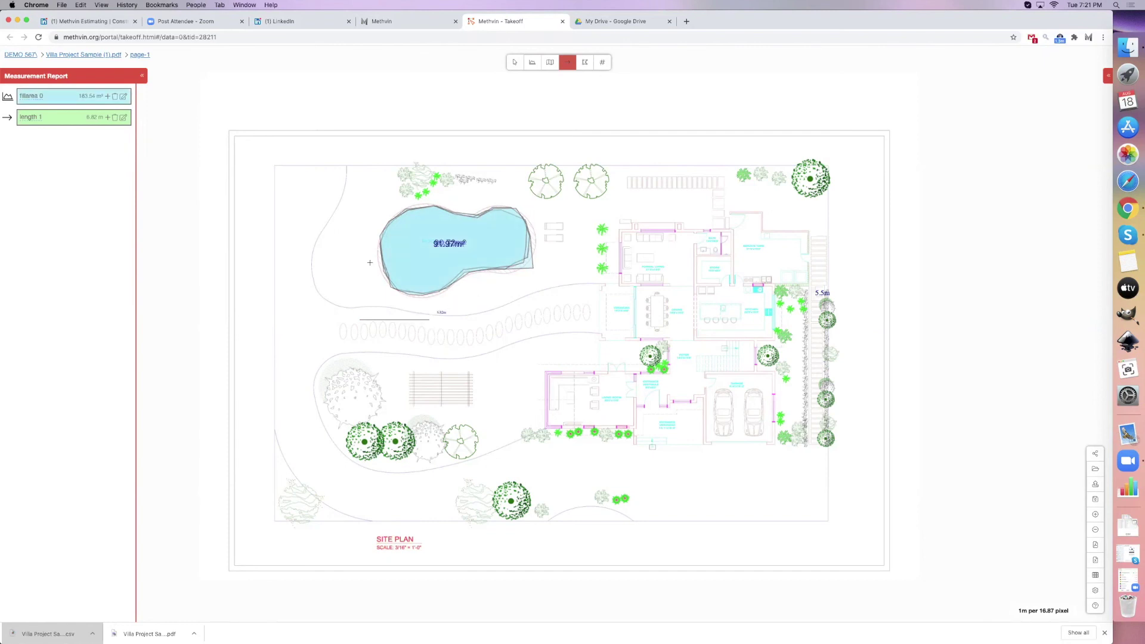
- Set the length measurement's material to 25 with a section of 0.2 and kg as units, and save it
{"action": "left_click", "coordinate": [124, 118]}
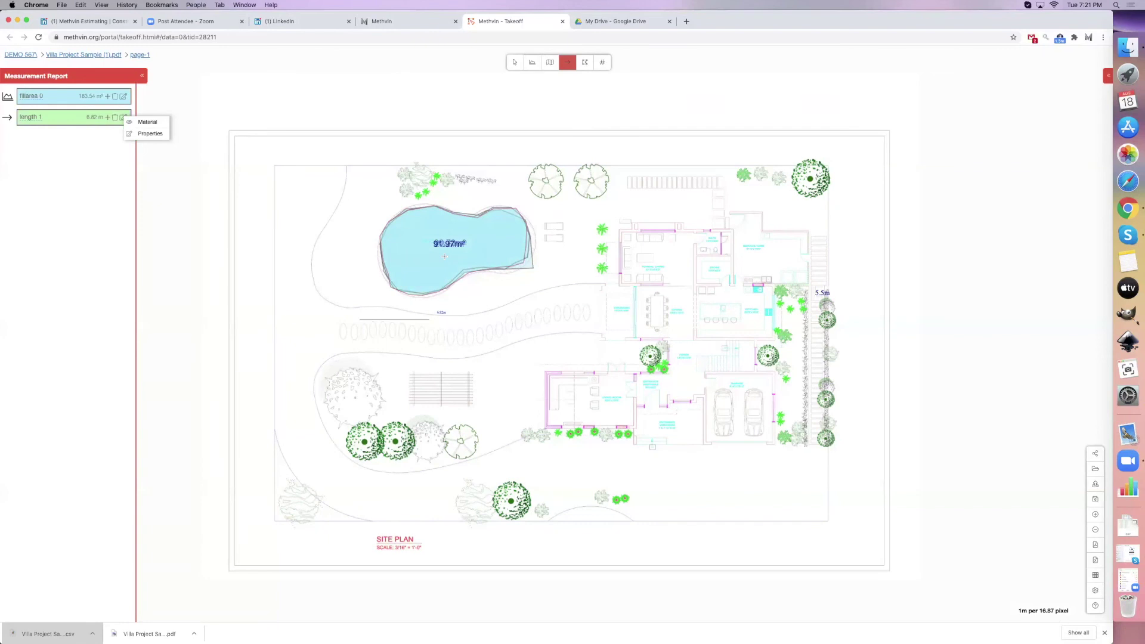
{"action": "left_click", "coordinate": [147, 121]}
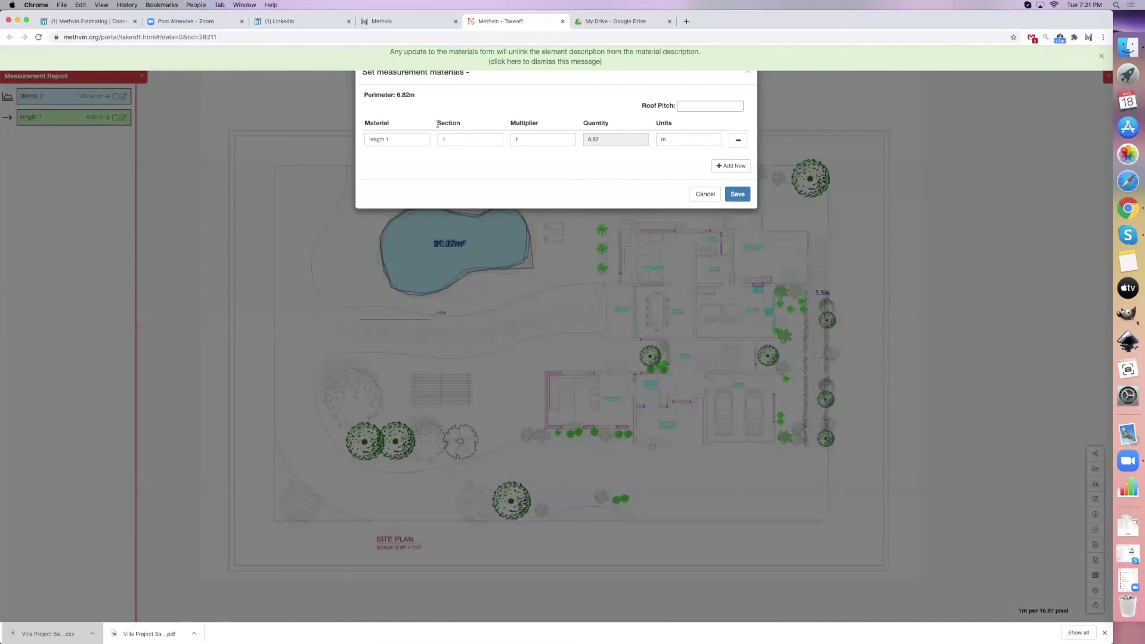
{"action": "left_click", "coordinate": [448, 136]}
{"action": "left_click_drag", "start_coordinate": [400, 139], "coordinate": [367, 136]}
{"action": "type", "text": "25"}
{"action": "left_click", "coordinate": [458, 141]}
{"action": "key", "text": "BackSpace"}
{"action": "type", "text": "0.2"}
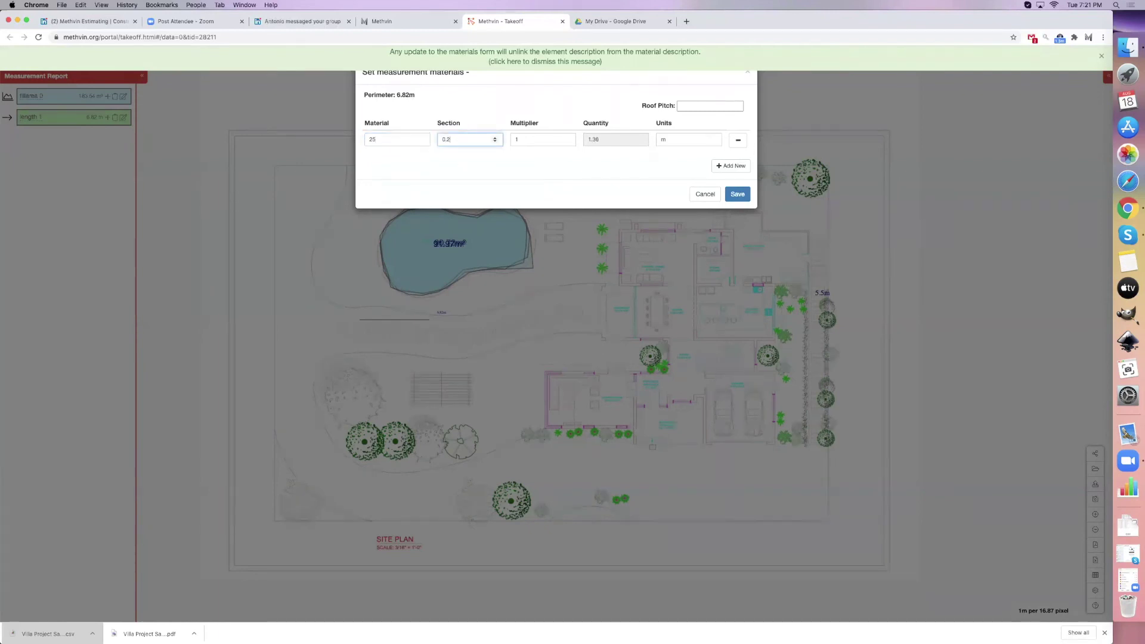
{"action": "left_click", "coordinate": [662, 142]}
{"action": "type", "text": "kg"}
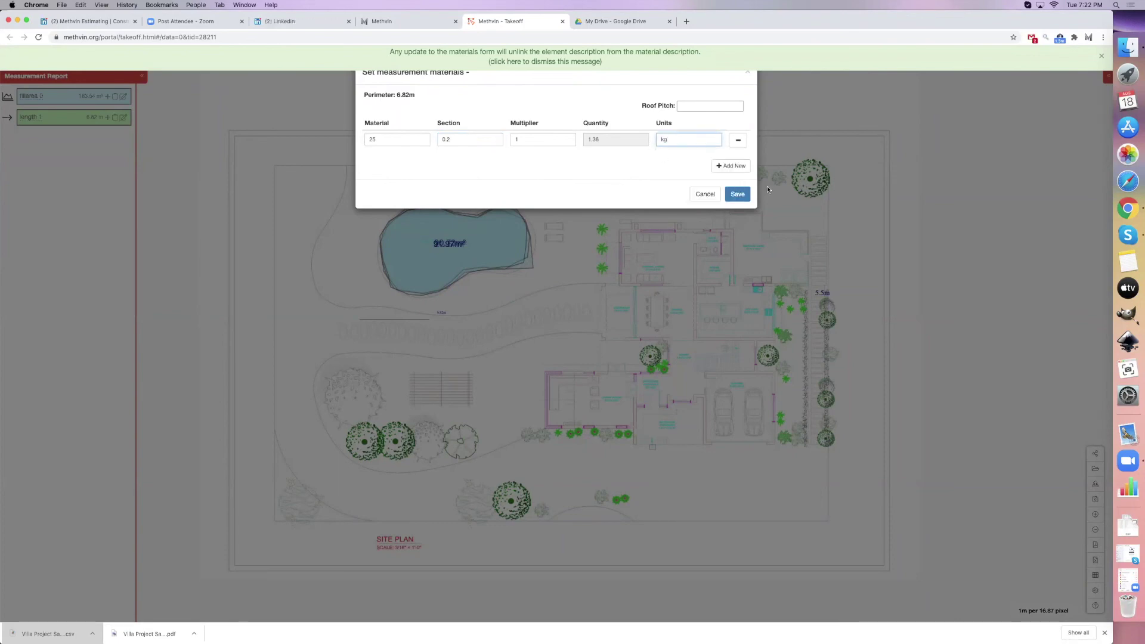
{"action": "left_click", "coordinate": [739, 198]}
{"action": "left_click", "coordinate": [738, 195]}
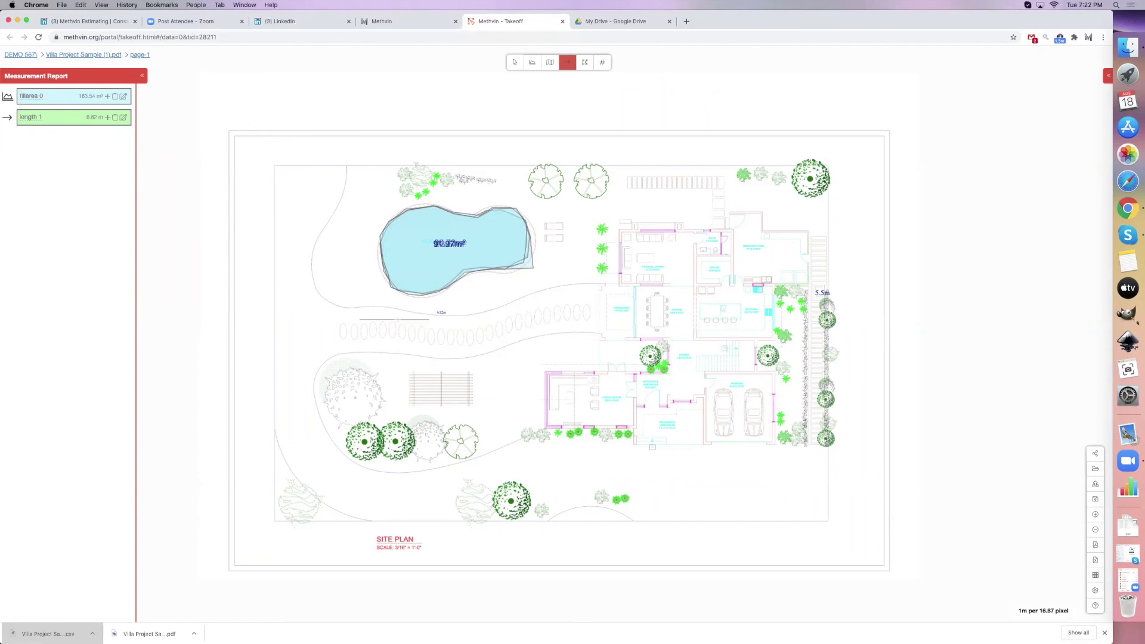
- Change the color of the measured length line below the pool to dark blue
{"action": "right_click", "coordinate": [396, 321]}
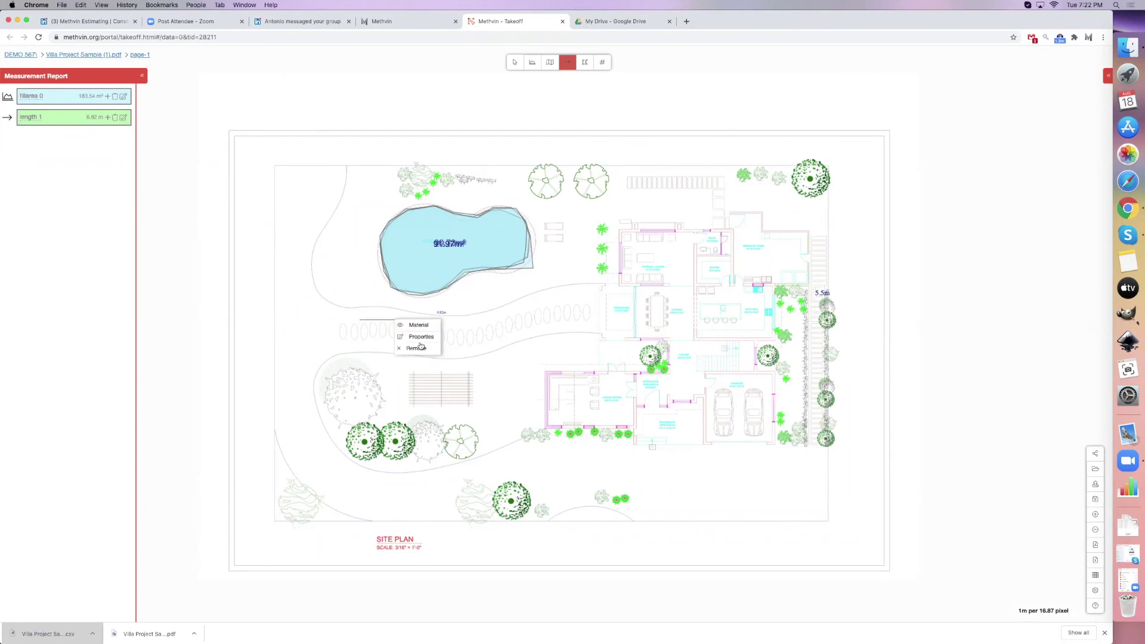
{"action": "left_click", "coordinate": [418, 337]}
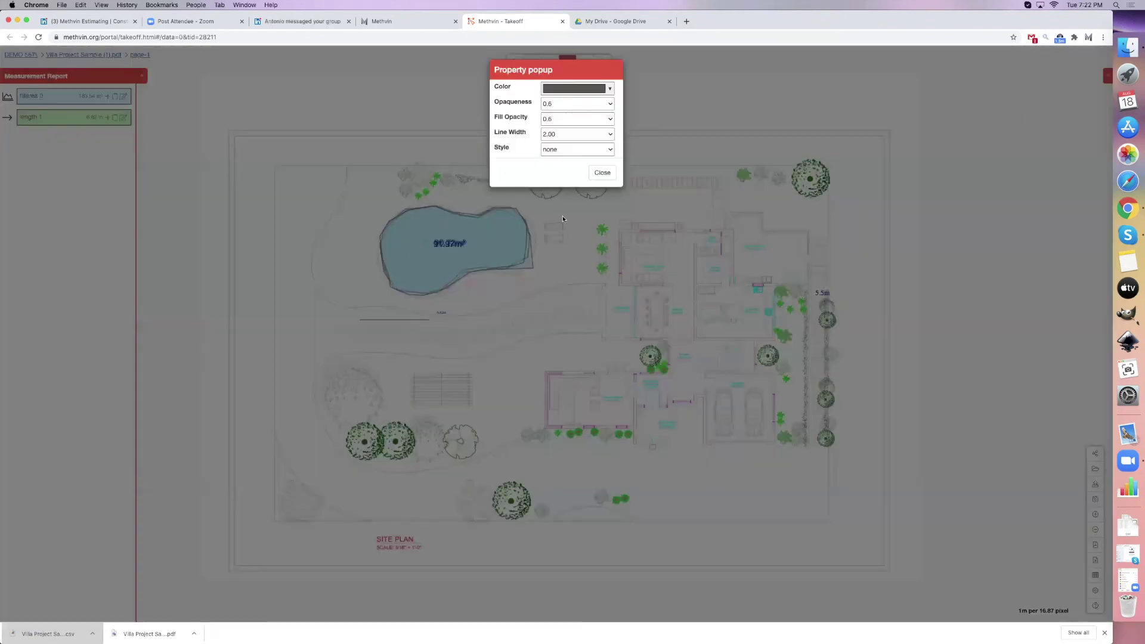
{"action": "left_click", "coordinate": [610, 90]}
{"action": "left_click", "coordinate": [588, 132]}
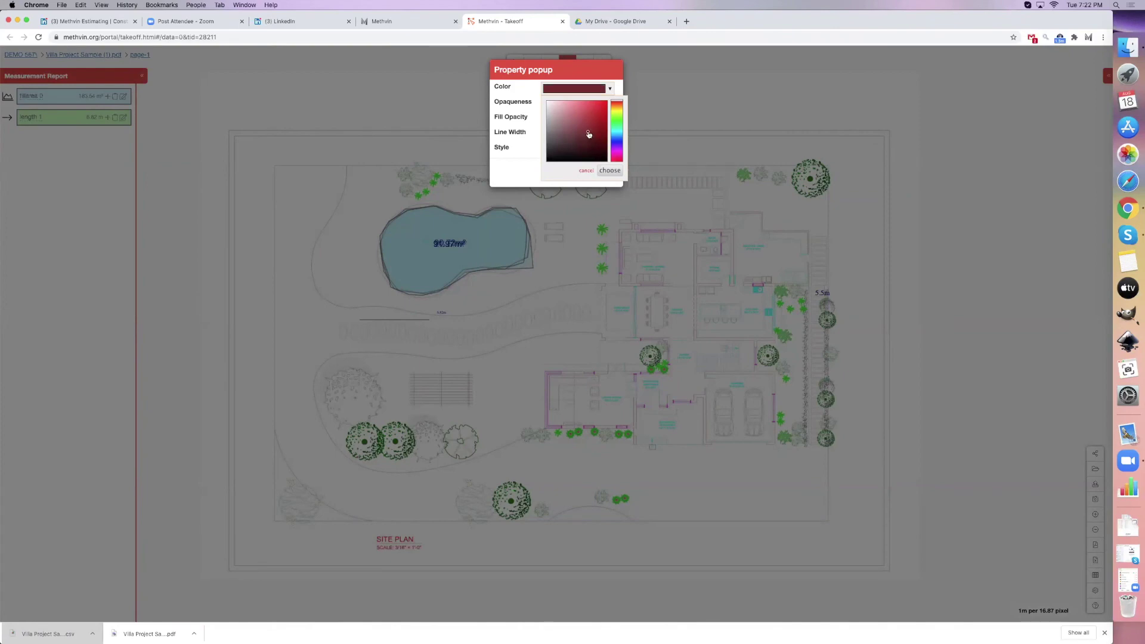
{"action": "left_click", "coordinate": [599, 116]}
{"action": "left_click", "coordinate": [616, 142]}
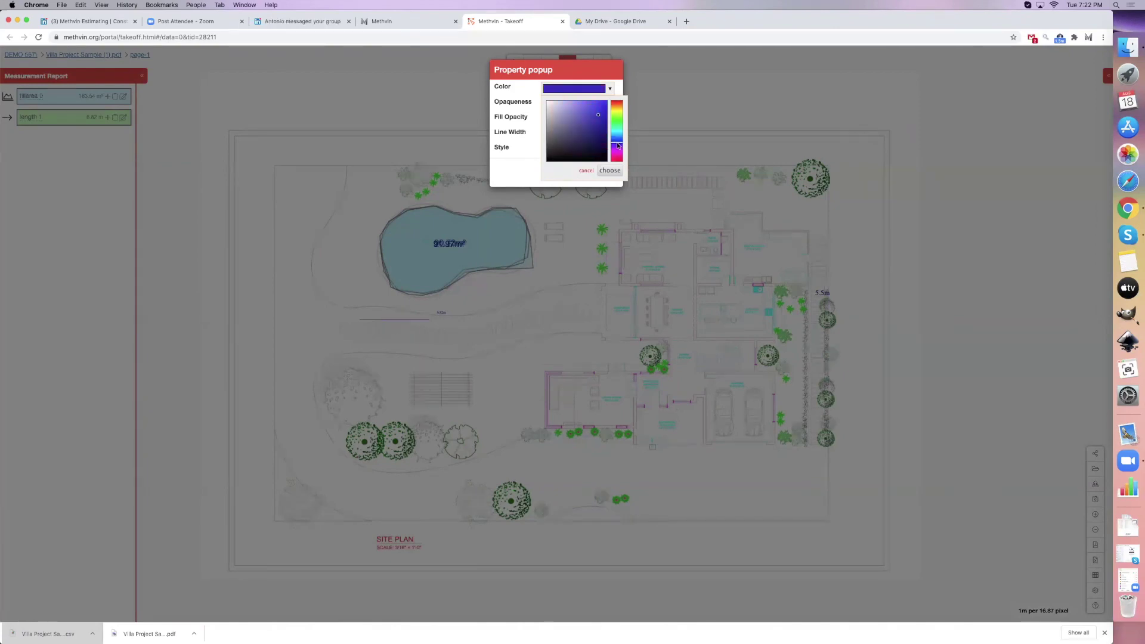
{"action": "left_click", "coordinate": [608, 172]}
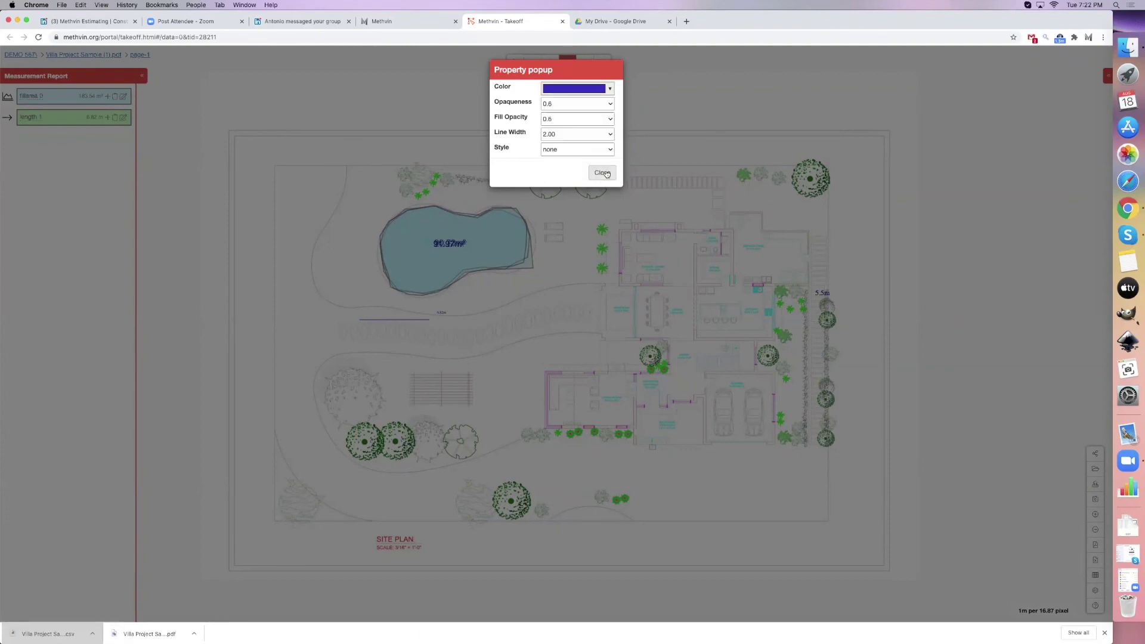
- Set the length line's width to 5.00 and close its properties
{"action": "left_click", "coordinate": [578, 134]}
{"action": "left_click", "coordinate": [527, 133]}
{"action": "left_click", "coordinate": [575, 134]}
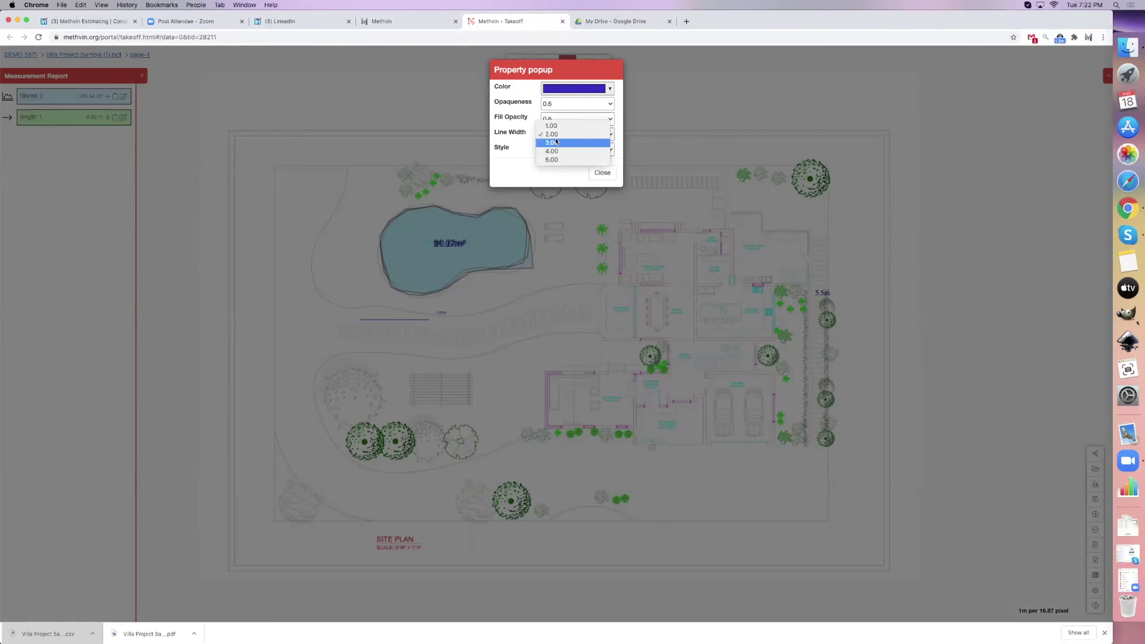
{"action": "left_click", "coordinate": [579, 162]}
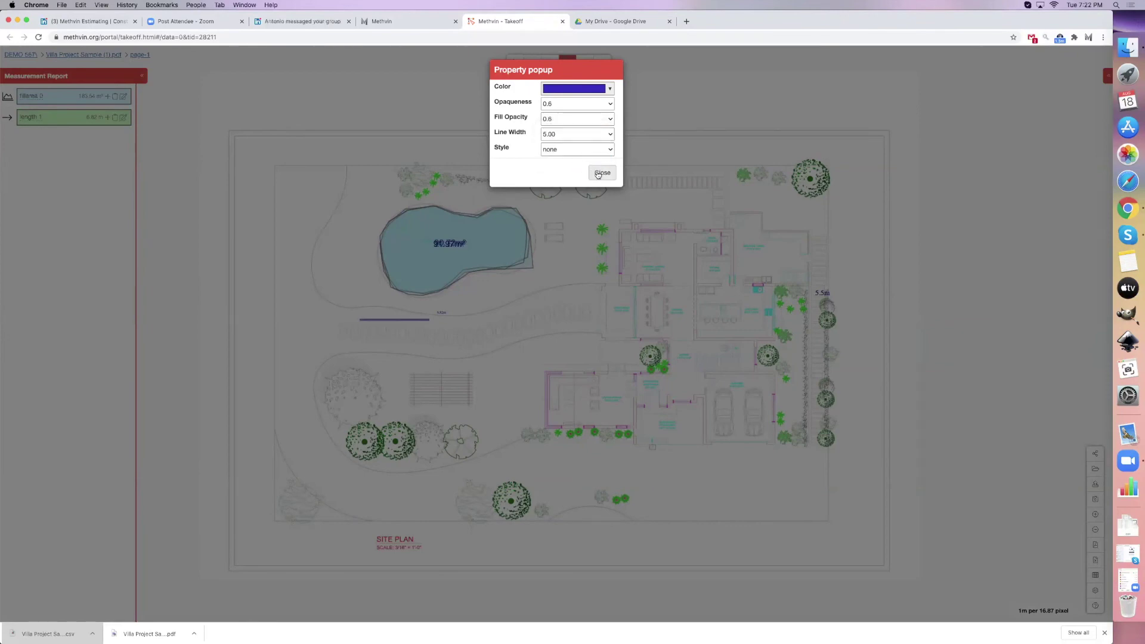
{"action": "left_click", "coordinate": [602, 172]}
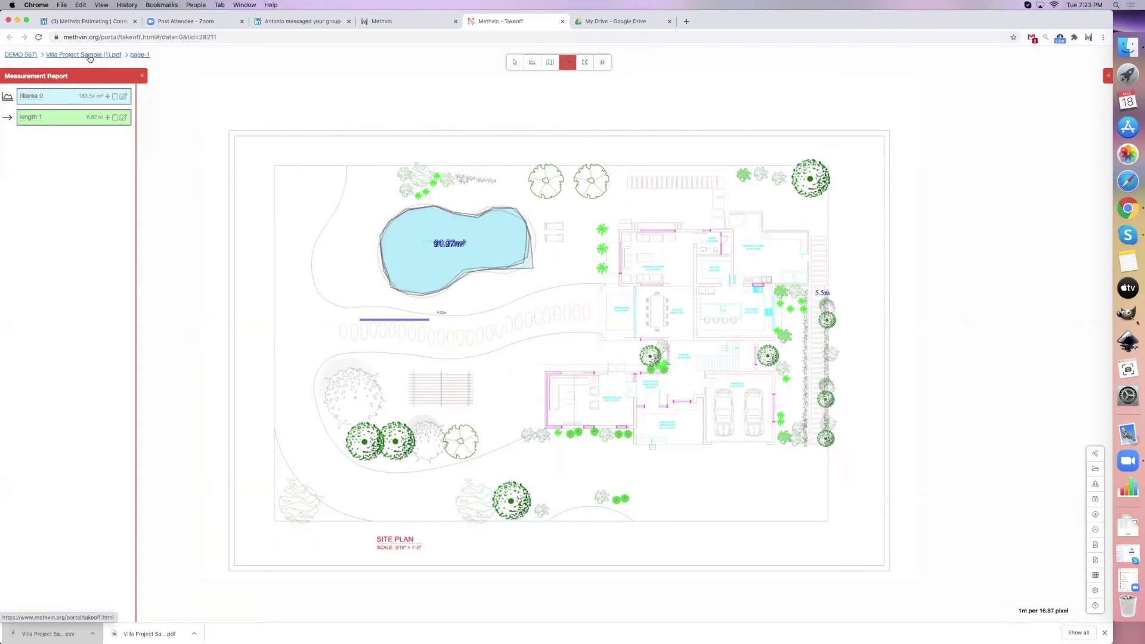
- Return to the list of all projects and create a new Agile project named Demo 2456
{"action": "left_click", "coordinate": [24, 55]}
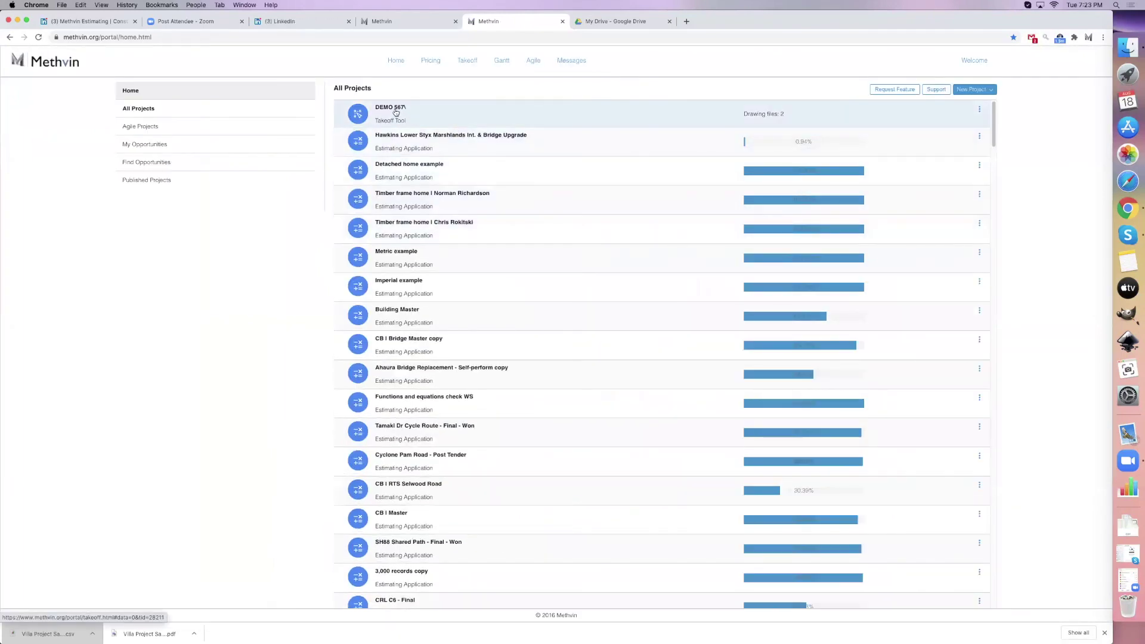
{"action": "left_click", "coordinate": [972, 90]}
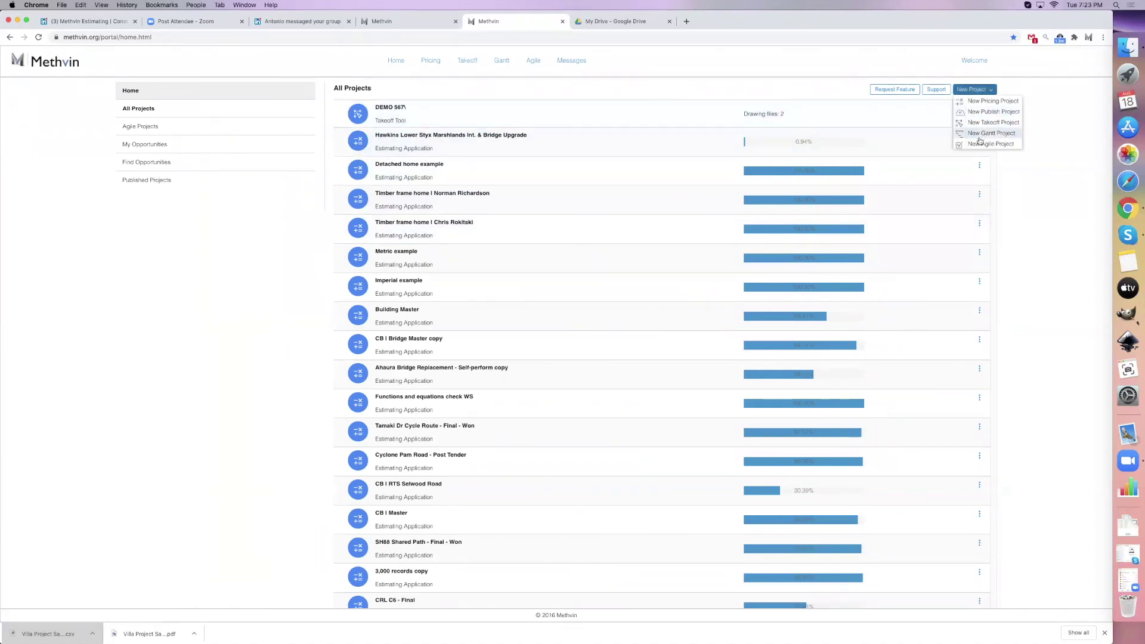
{"action": "left_click", "coordinate": [983, 145]}
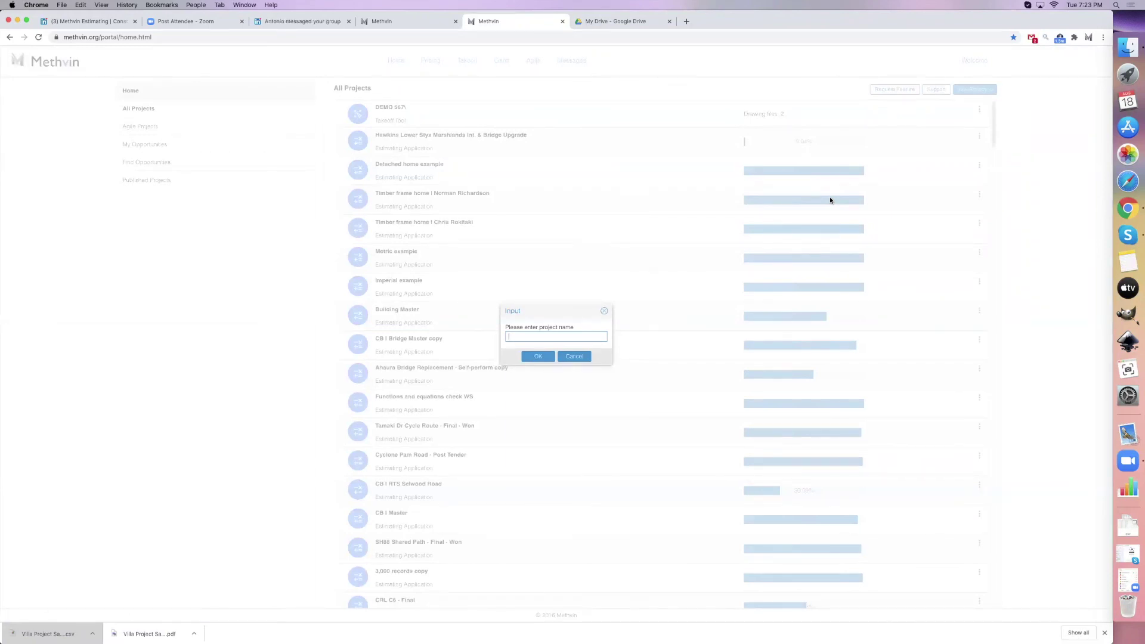
{"action": "type", "text": "Demo 2456"}
{"action": "key", "text": "Return"}
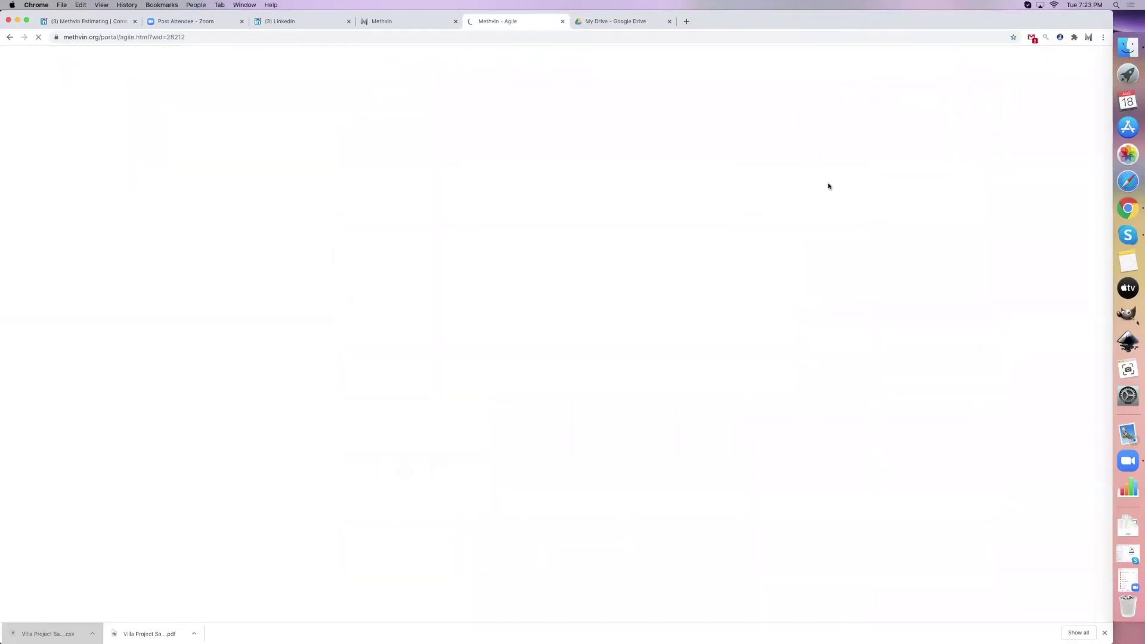
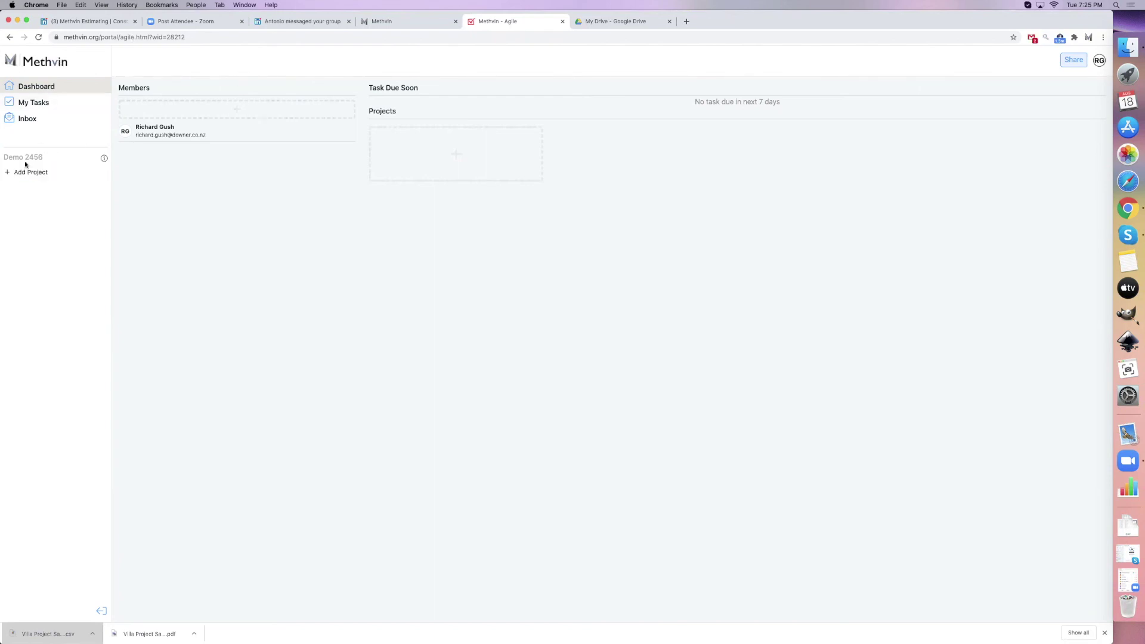
- Add a Basic project named NTE to the Demo 2456 workspace
{"action": "left_click_drag", "start_coordinate": [8, 157], "coordinate": [54, 152]}
{"action": "left_click", "coordinate": [31, 171]}
{"action": "left_click", "coordinate": [542, 112]}
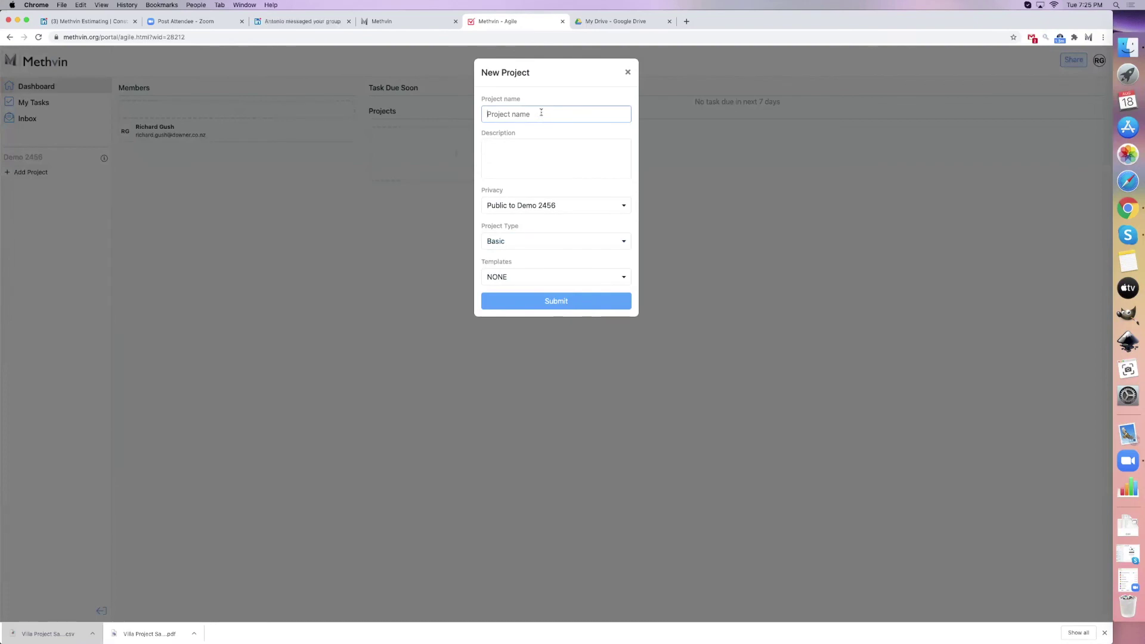
{"action": "type", "text": "NTE"}
{"action": "key", "text": "Return"}
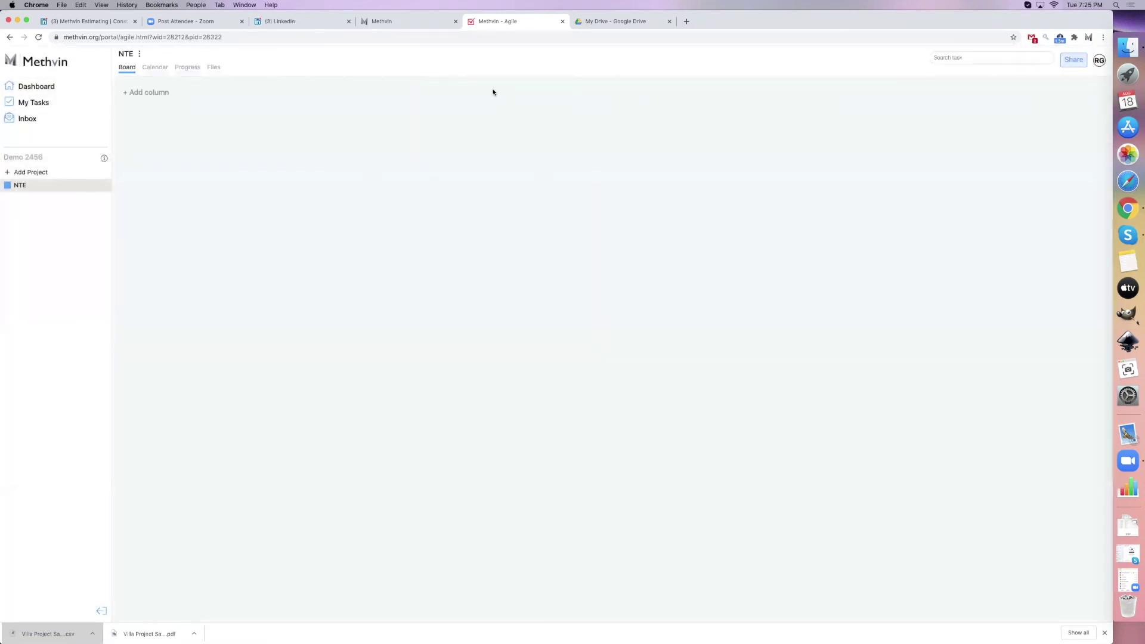
- Add a second project named Drawing to Demo 2456 with the Registered project type
{"action": "left_click", "coordinate": [30, 172]}
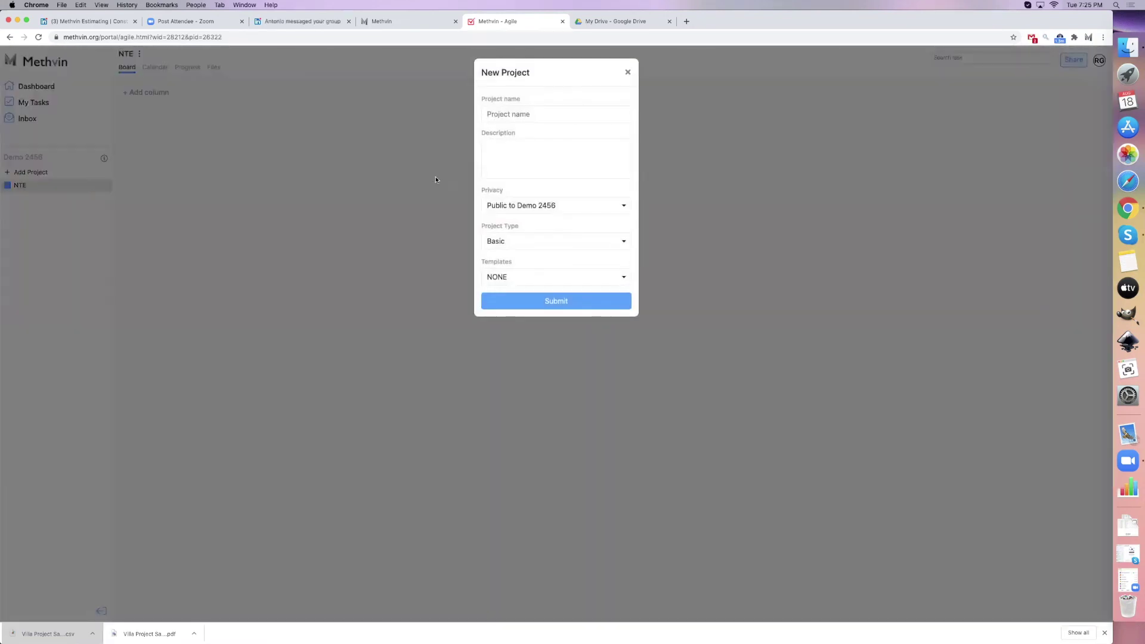
{"action": "left_click", "coordinate": [619, 241]}
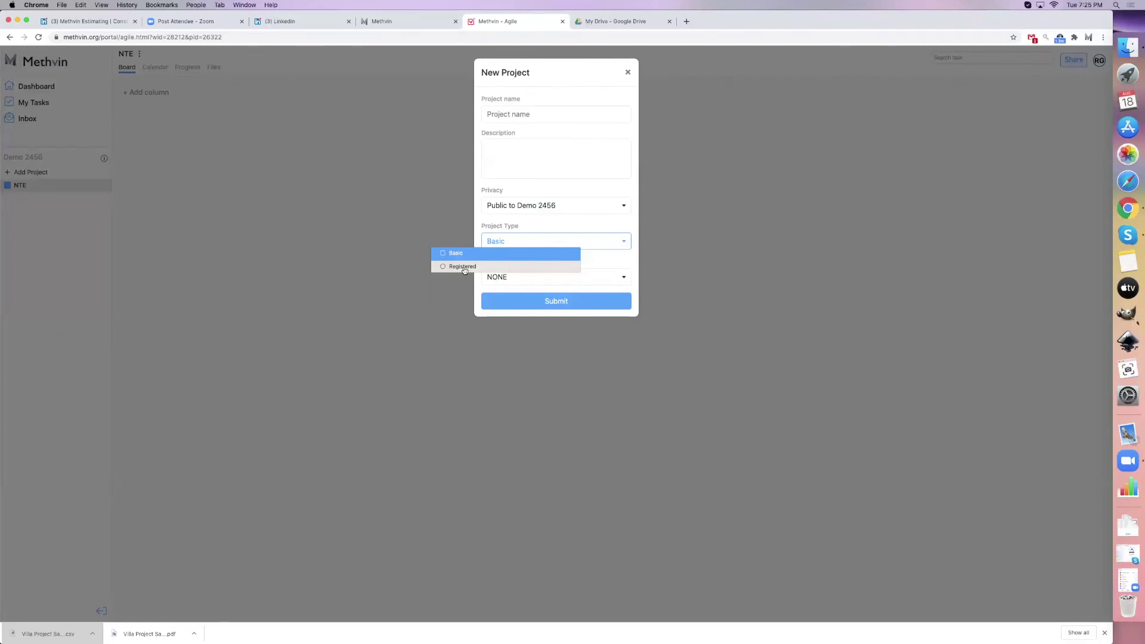
{"action": "left_click", "coordinate": [465, 267]}
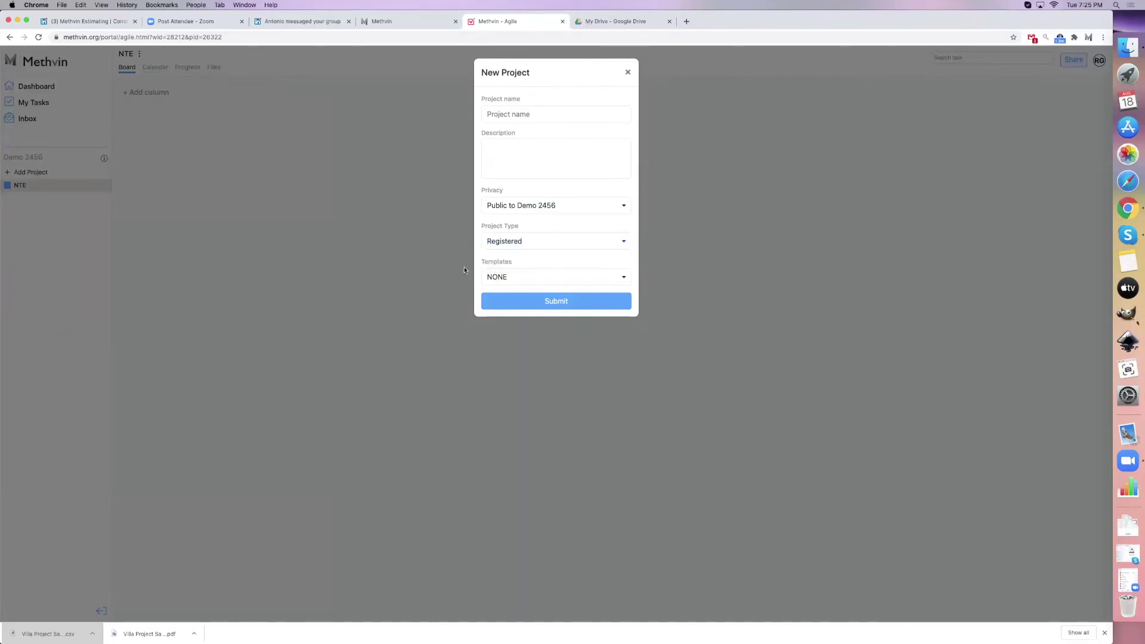
{"action": "left_click", "coordinate": [523, 114]}
{"action": "type", "text": "Dr"}
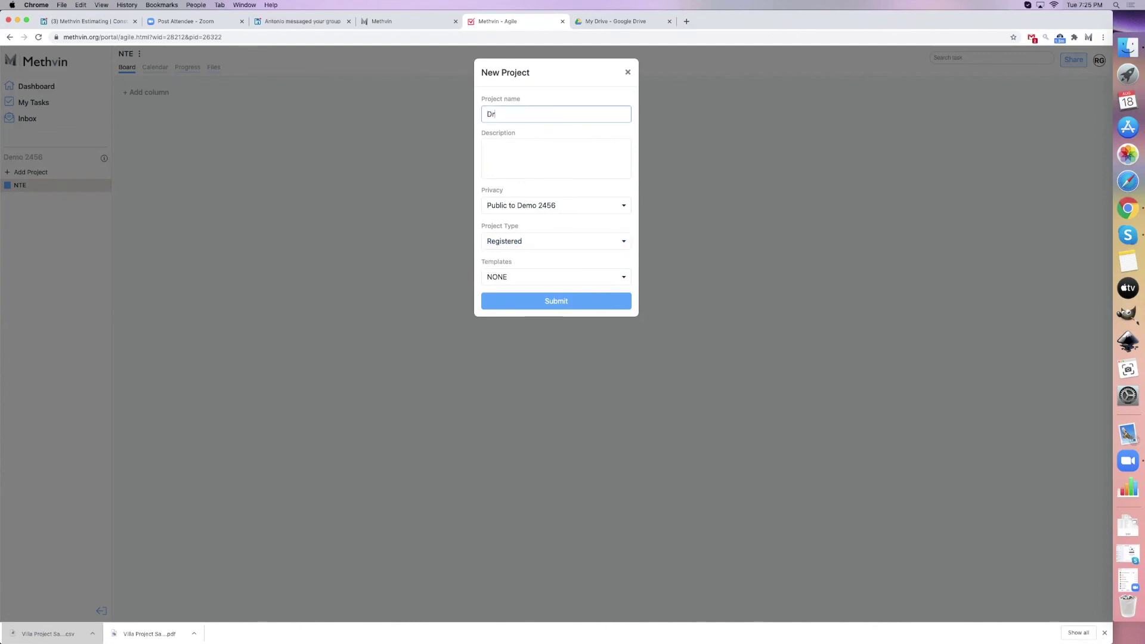
{"action": "type", "text": "awing"}
{"action": "key", "text": "Return"}
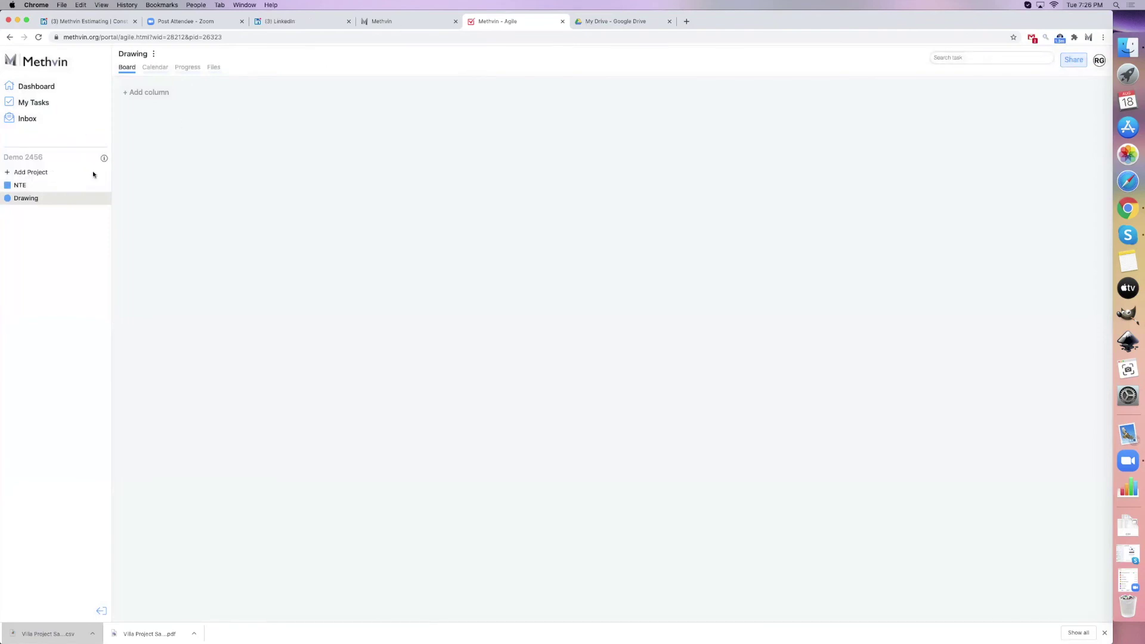
- Add a third project named Variations to Demo 2456 with the Registered project type
{"action": "left_click", "coordinate": [91, 172]}
{"action": "left_click", "coordinate": [540, 113]}
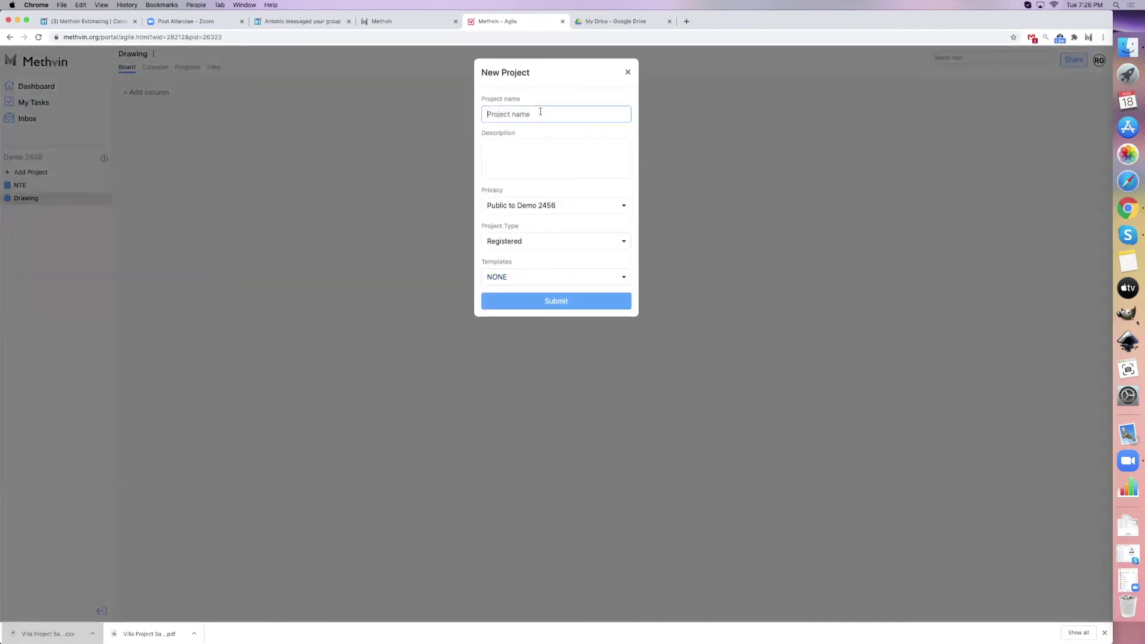
{"action": "type", "text": "Variations"}
{"action": "key", "text": "Return"}
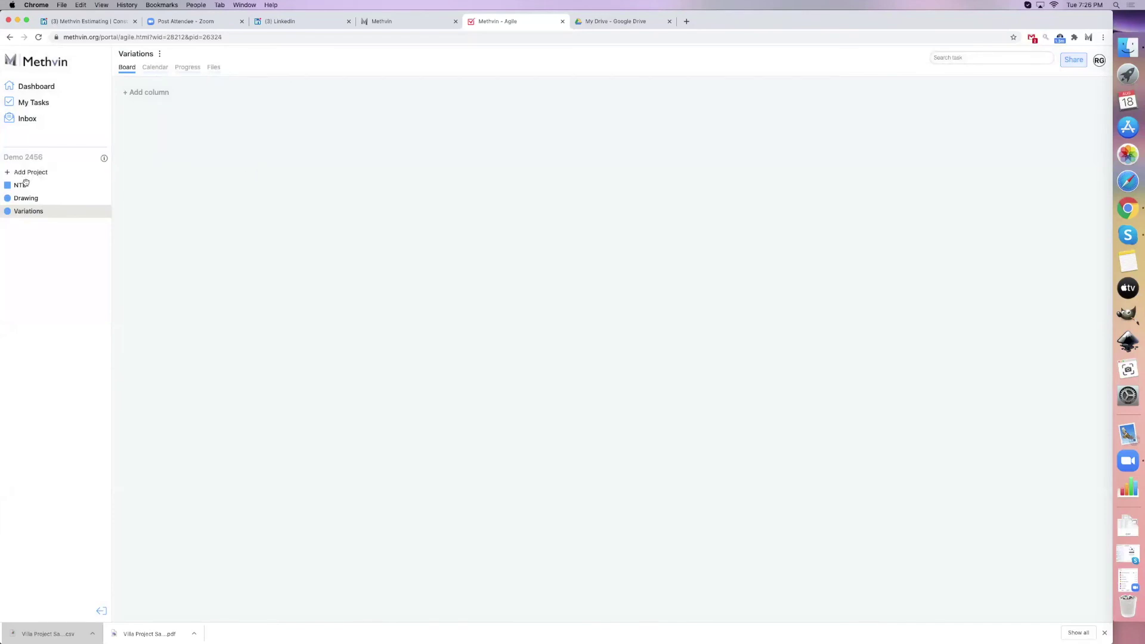
- Add columns named evrwer, rteet and rtwebt to the Variations board and rearrange them so rteet comes last
{"action": "left_click", "coordinate": [144, 92]}
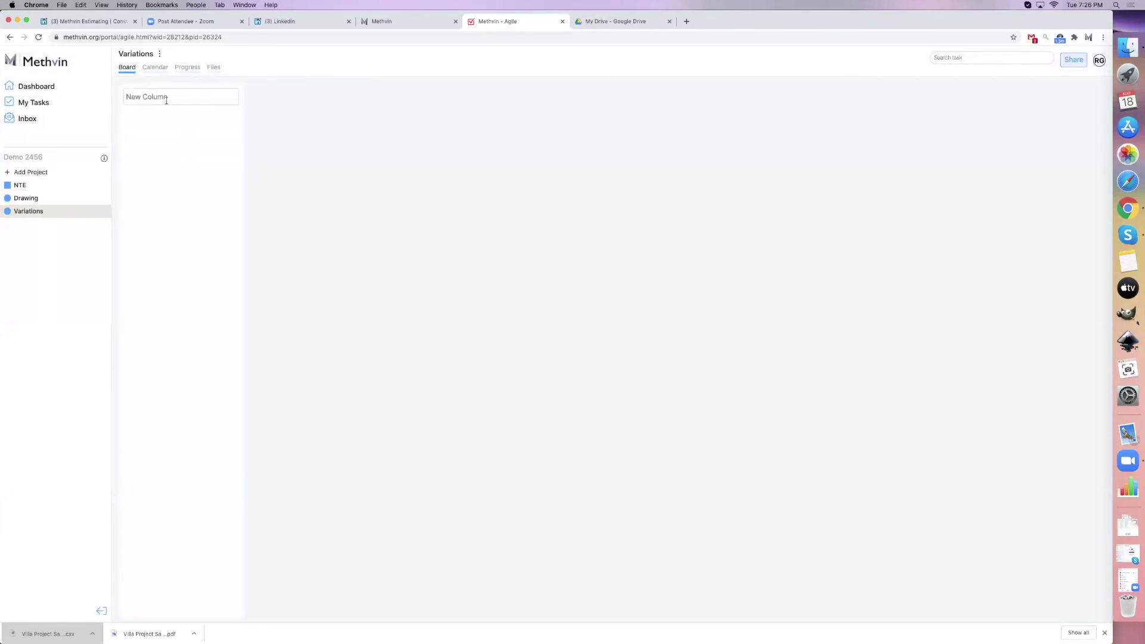
{"action": "type", "text": "Issued"}
{"action": "key", "text": "Return"}
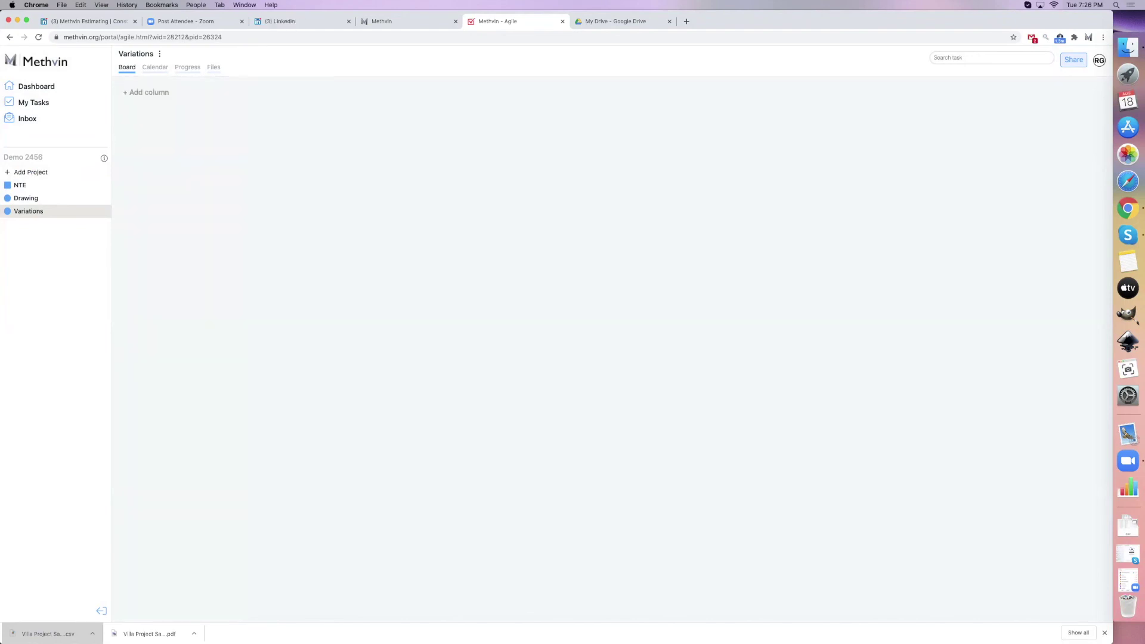
{"action": "left_click", "coordinate": [287, 91]}
{"action": "type", "text": "Issued"}
{"action": "key", "text": "Return"}
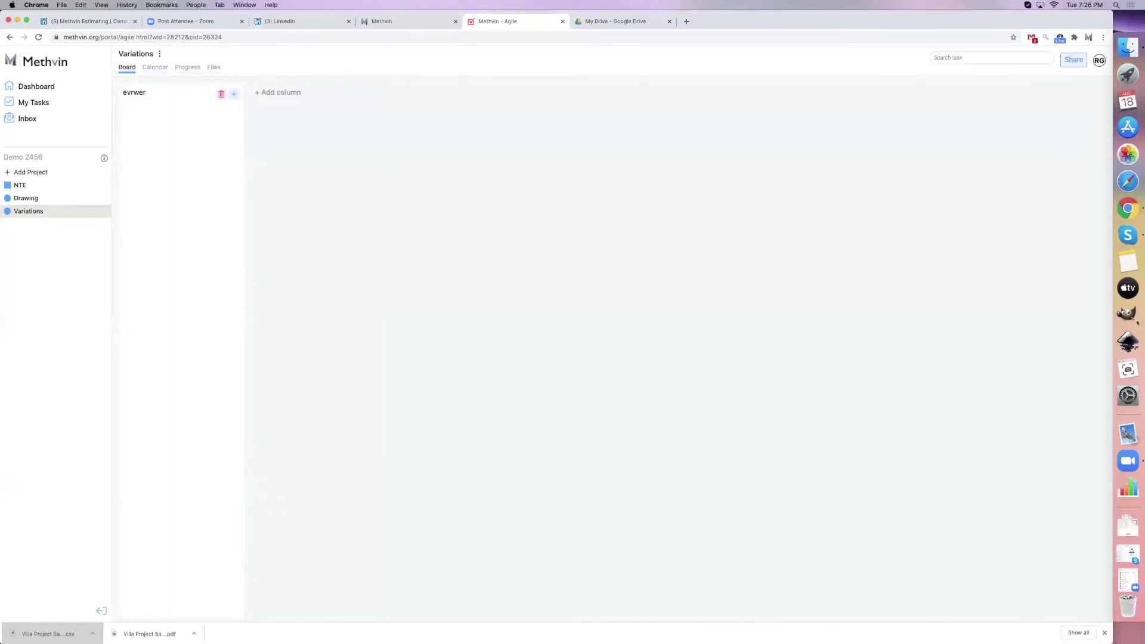
{"action": "left_click", "coordinate": [431, 91]}
{"action": "type", "text": "treet"}
{"action": "key", "text": "Return"}
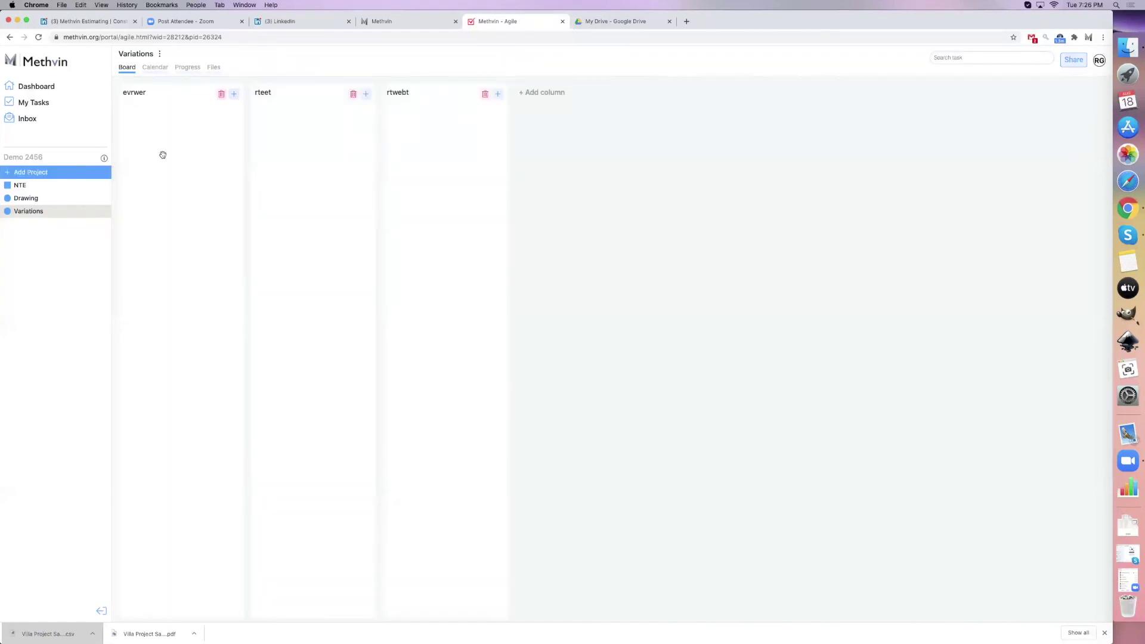
{"action": "left_click_drag", "start_coordinate": [432, 136], "coordinate": [334, 155]}
{"action": "left_click_drag", "start_coordinate": [189, 141], "coordinate": [330, 157]}
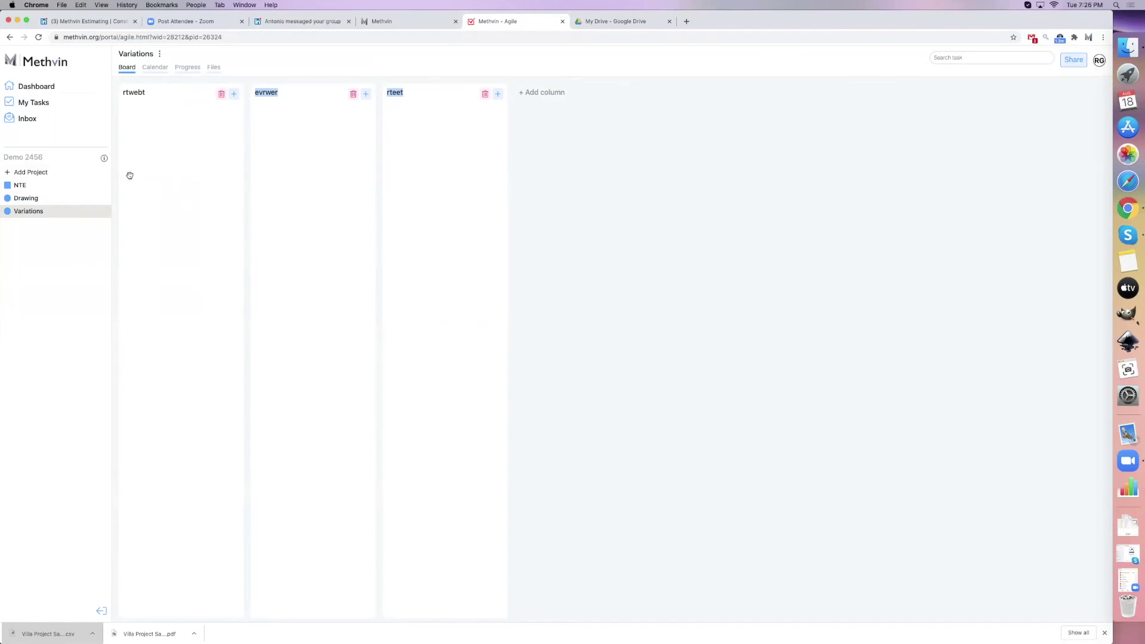
- Open the NTE project and add a column named NTE to its board
{"action": "left_click", "coordinate": [21, 186]}
{"action": "left_click", "coordinate": [137, 93]}
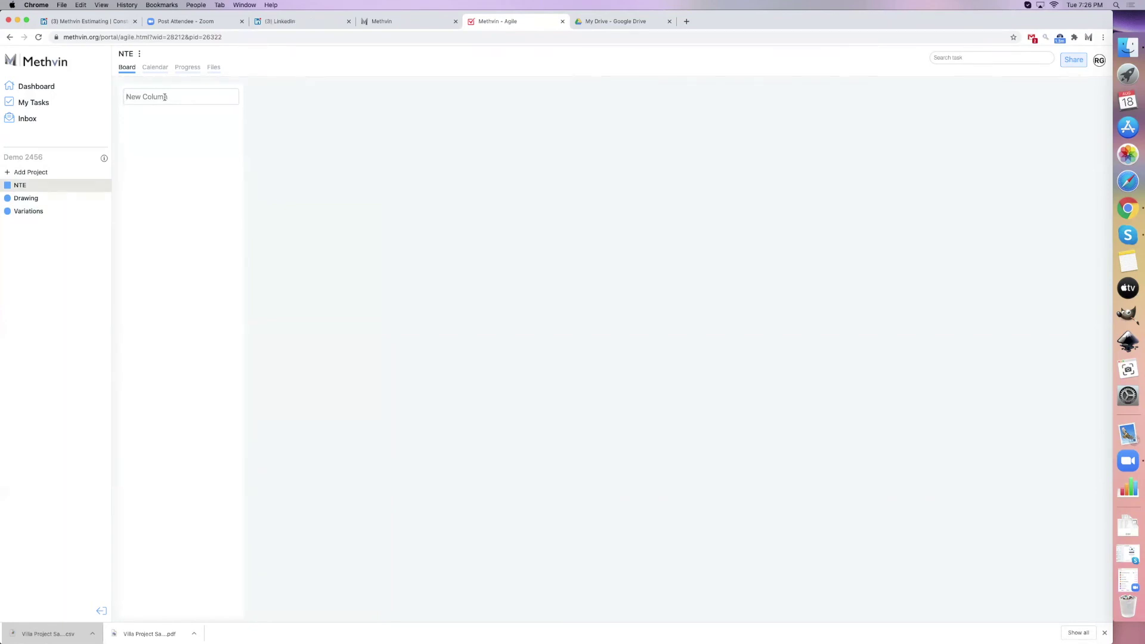
{"action": "type", "text": "NTE"}
{"action": "key", "text": "Return"}
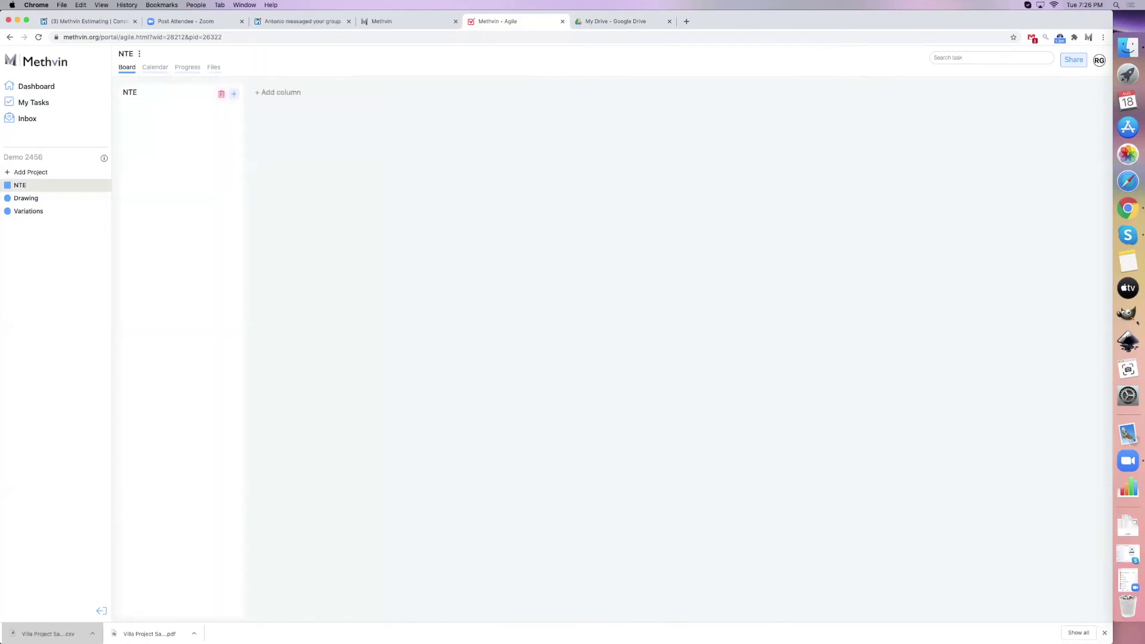
- Add a task named NTE 100 to the NTE column
{"action": "left_click", "coordinate": [235, 94]}
{"action": "type", "text": "NTE 100"}
{"action": "key", "text": "Return"}
- Give the NTE 100 task a description with the lines "etheth", "teewg", a blank line and "tg", and close the task
{"action": "left_click", "coordinate": [151, 155]}
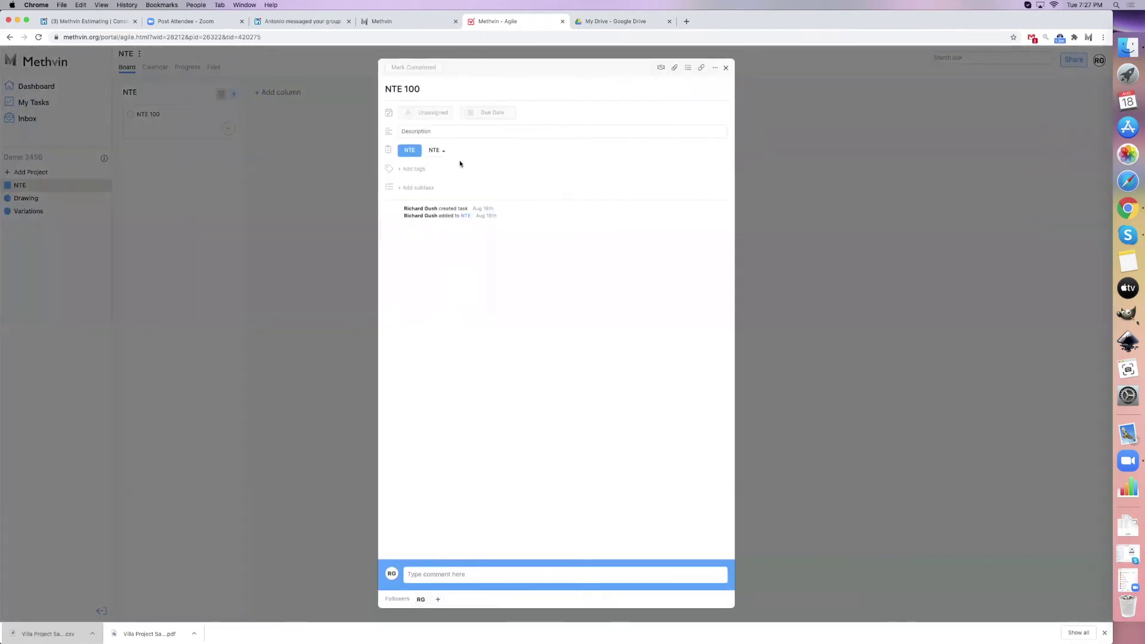
{"action": "left_click", "coordinate": [456, 131]}
{"action": "type", "text": "etheth"}
{"action": "key", "text": "Return"}
{"action": "type", "text": "teewg"}
{"action": "key", "text": "Return"}
{"action": "key", "text": "Return"}
{"action": "type", "text": "tg"}
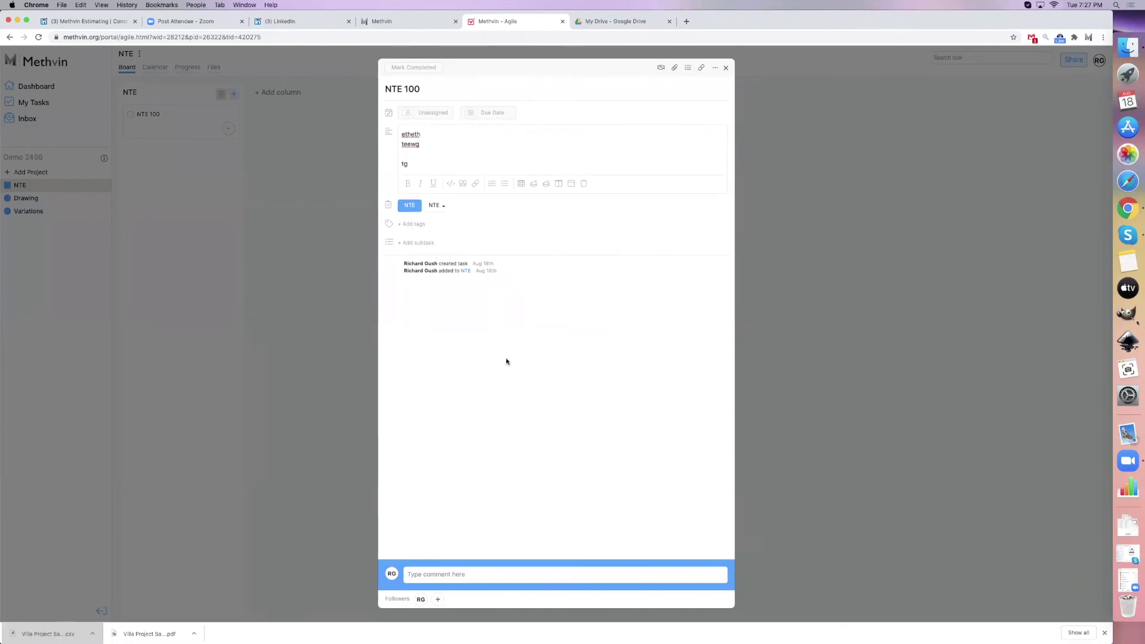
{"action": "left_click", "coordinate": [726, 68]}
- Reopen the NTE 100 task and check which people can be added as followers
{"action": "left_click", "coordinate": [175, 120]}
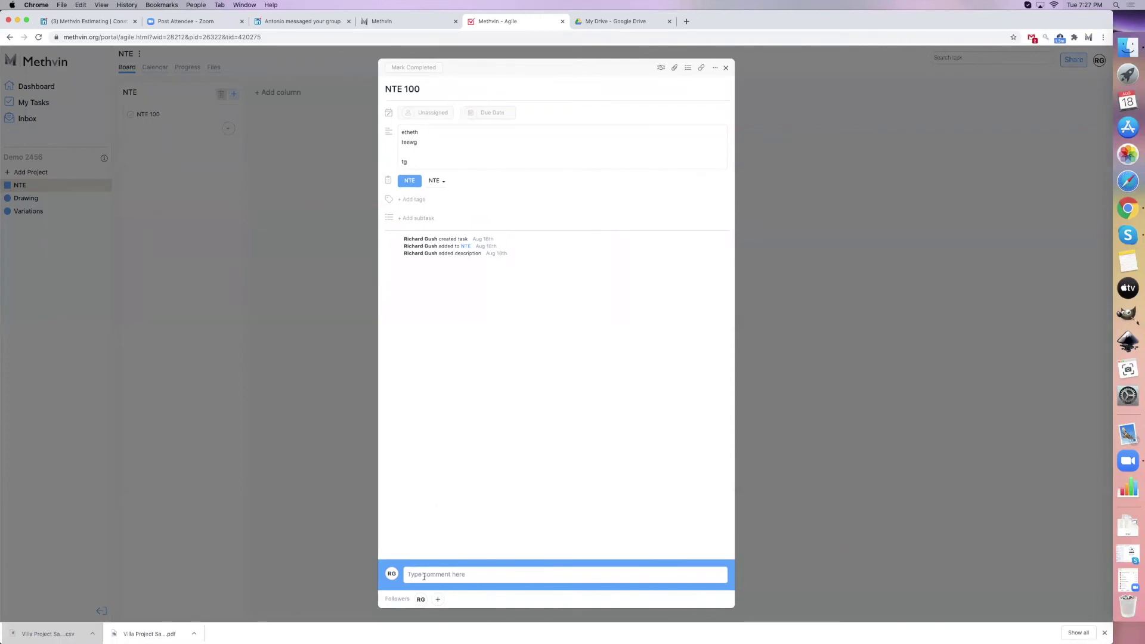
{"action": "left_click", "coordinate": [438, 600]}
{"action": "left_click", "coordinate": [483, 598]}
{"action": "left_click", "coordinate": [486, 590]}
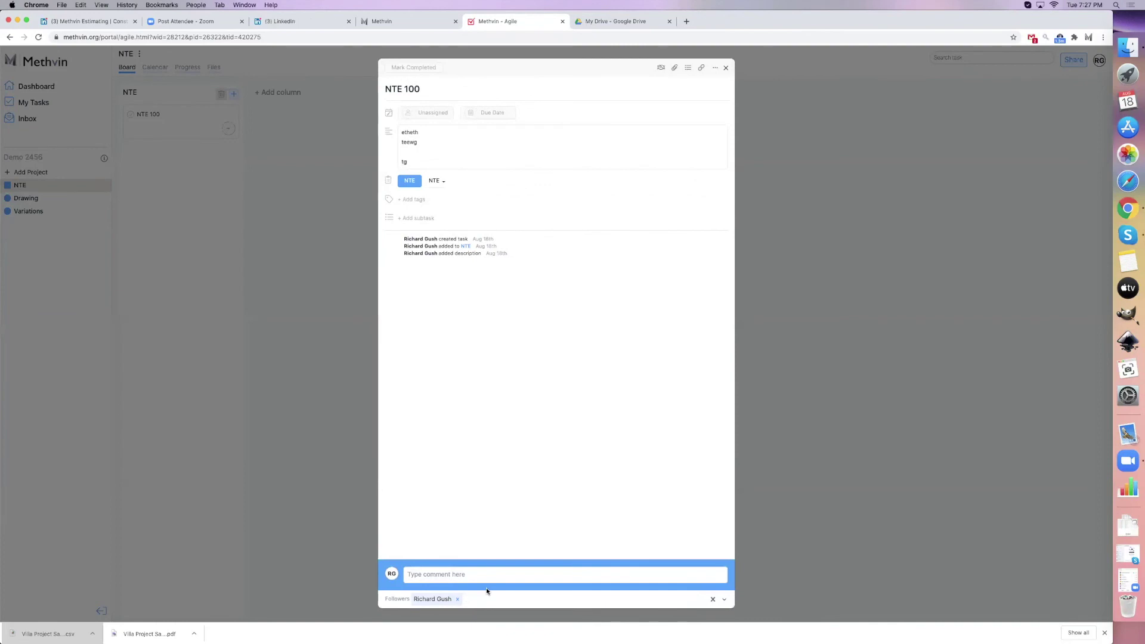
{"action": "left_click", "coordinate": [483, 598]}
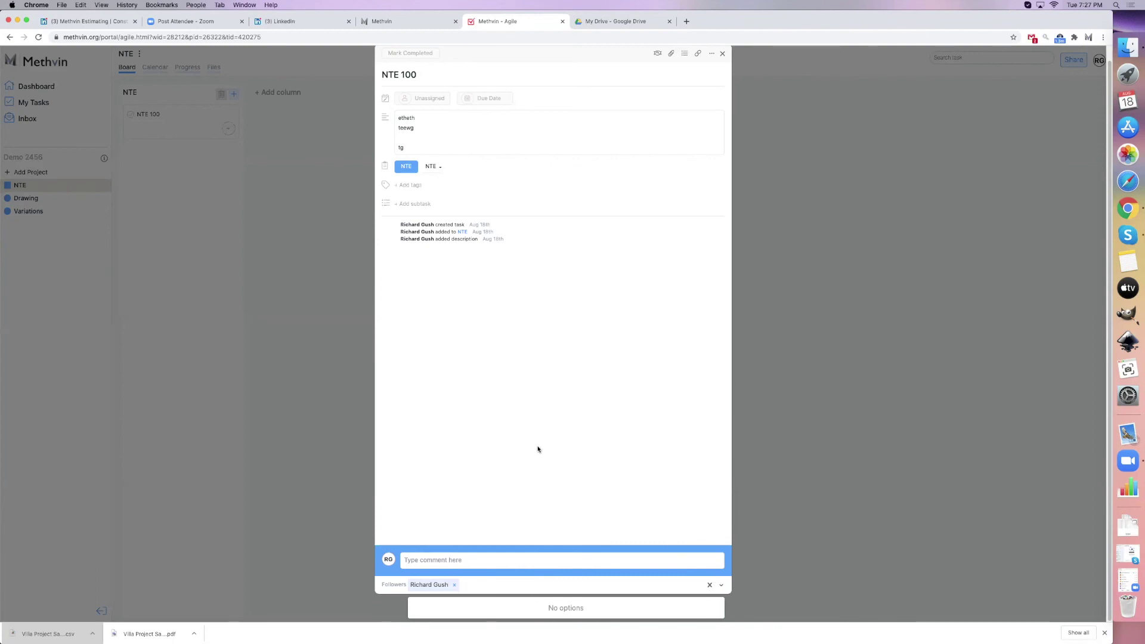
{"action": "left_click", "coordinate": [723, 54]}
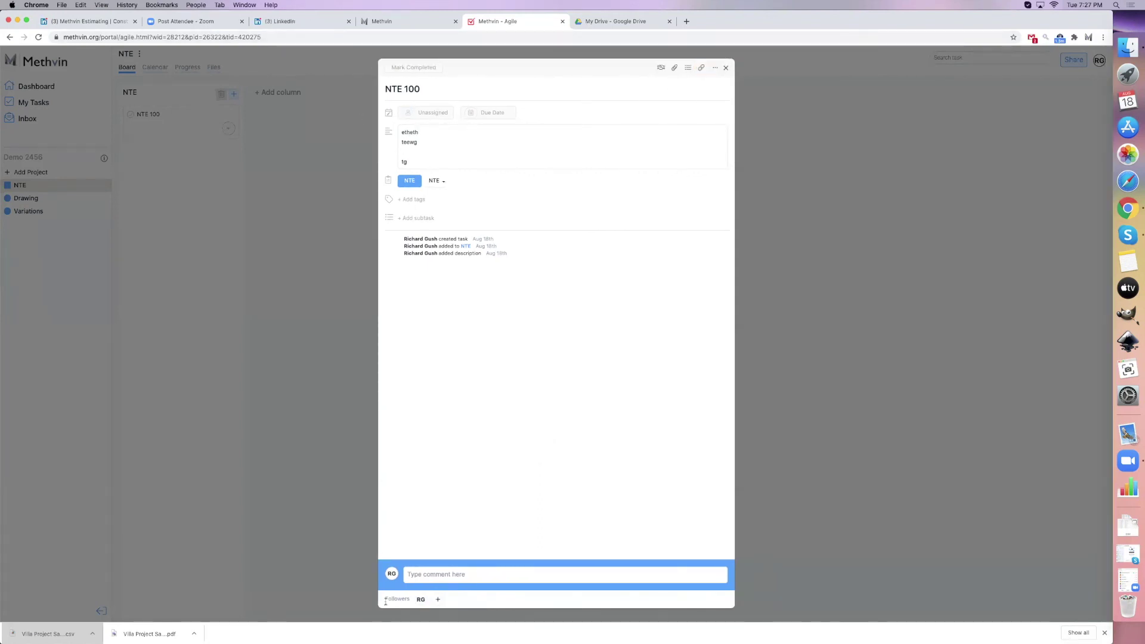
- Post a comment on the NTE 100 task reading "ertbt", a blank line, "swfr" and "w"
{"action": "left_click", "coordinate": [423, 573]}
{"action": "type", "text": "ertbt"}
{"action": "key", "text": "Return"}
{"action": "key", "text": "Return"}
{"action": "type", "text": "swfr"}
{"action": "key", "text": "Return"}
{"action": "type", "text": "w"}
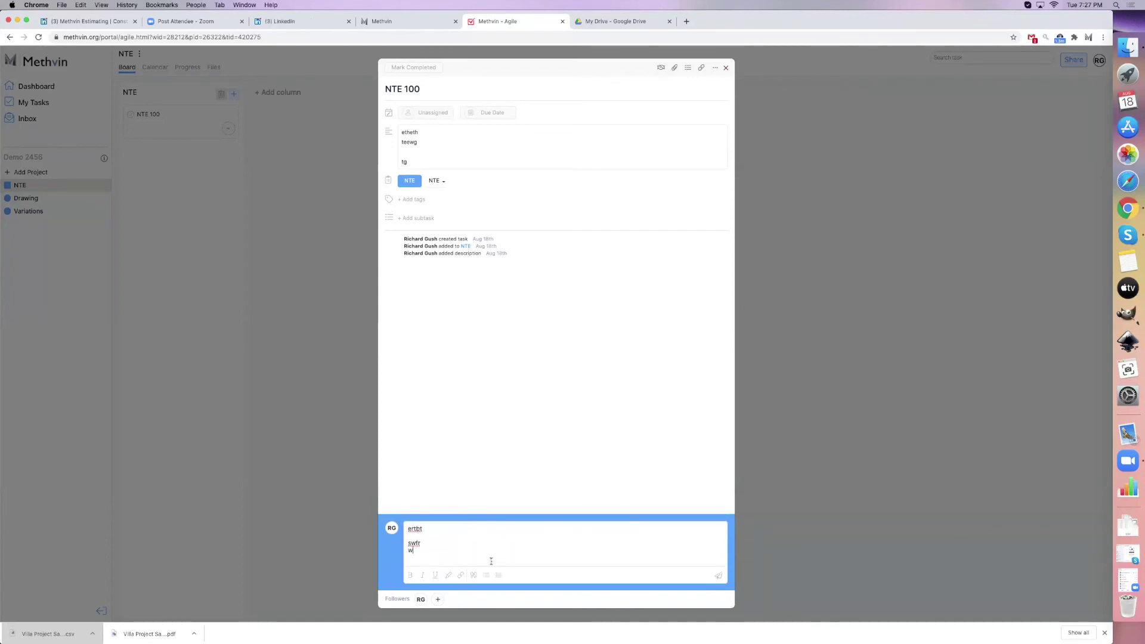
{"action": "left_click", "coordinate": [718, 576]}
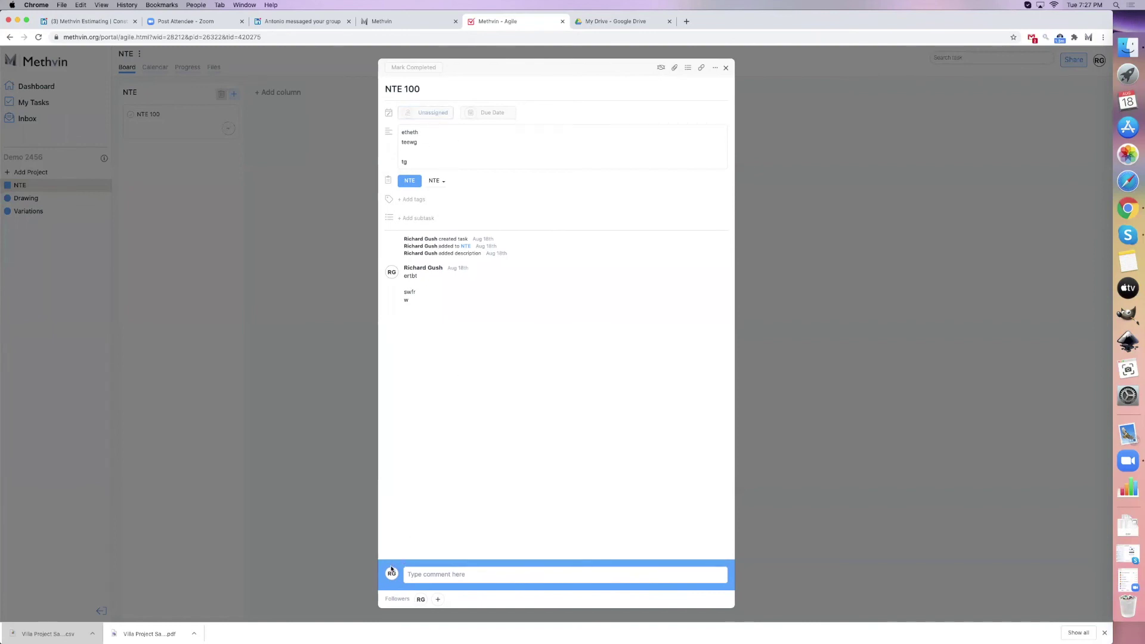
- Post a second comment on the NTE 100 task with the lines "dgbfs z", "sf" and "vaw"
{"action": "left_click", "coordinate": [427, 576]}
{"action": "type", "text": "dgbfs z"}
{"action": "key", "text": "Return"}
{"action": "type", "text": "sf"}
{"action": "key", "text": "Return"}
{"action": "type", "text": "vaw"}
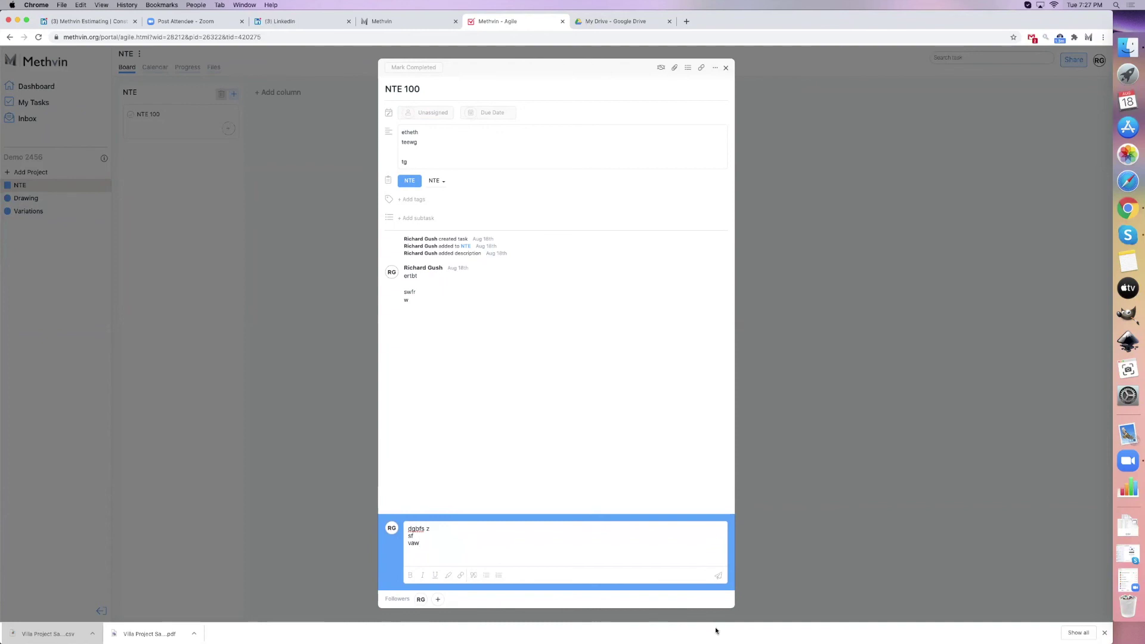
{"action": "left_click", "coordinate": [719, 575]}
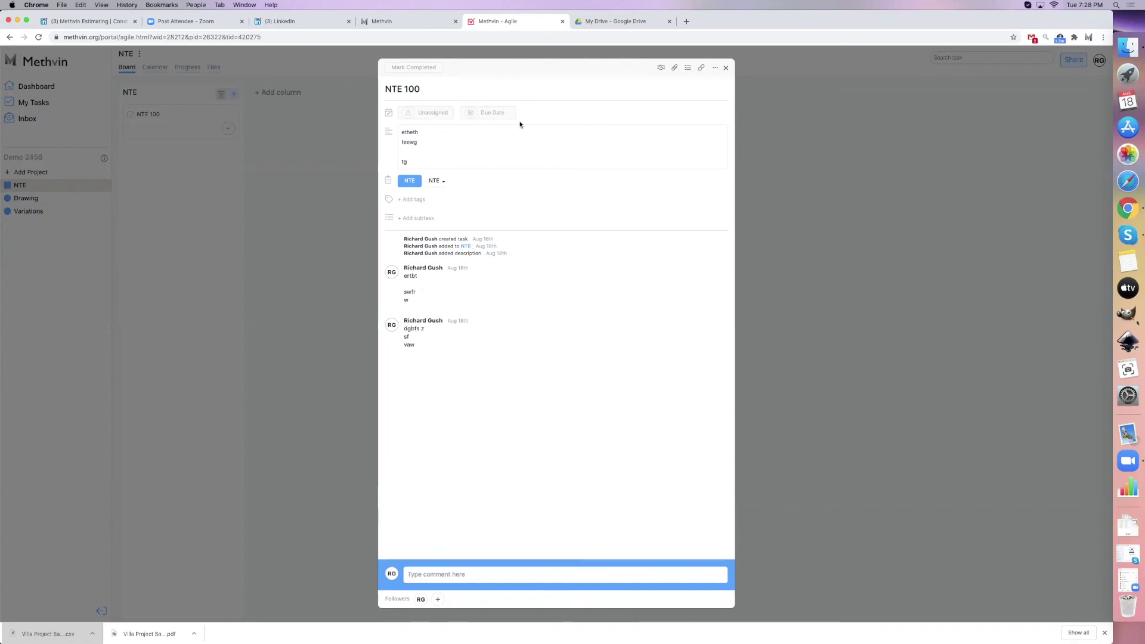
- Assign the NTE 100 task to the existing project member and set its due date to August 20th, 2020
{"action": "left_click", "coordinate": [433, 119]}
{"action": "type", "text": "r"}
{"action": "key", "text": "Down"}
{"action": "key", "text": "Return"}
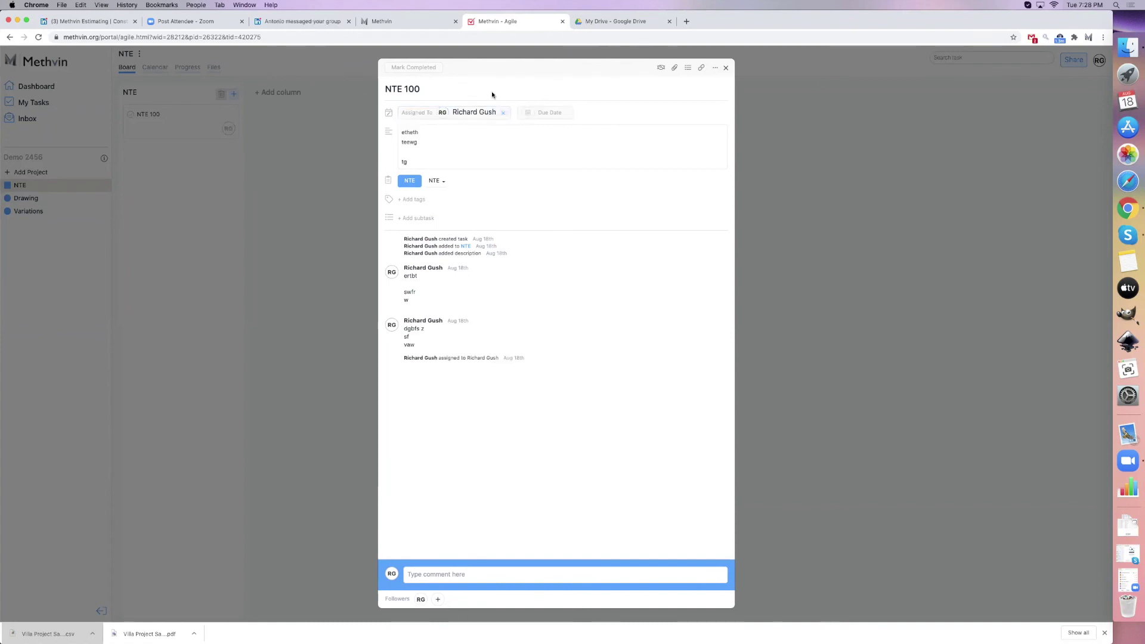
{"action": "left_click", "coordinate": [549, 113]}
{"action": "left_click", "coordinate": [588, 206]}
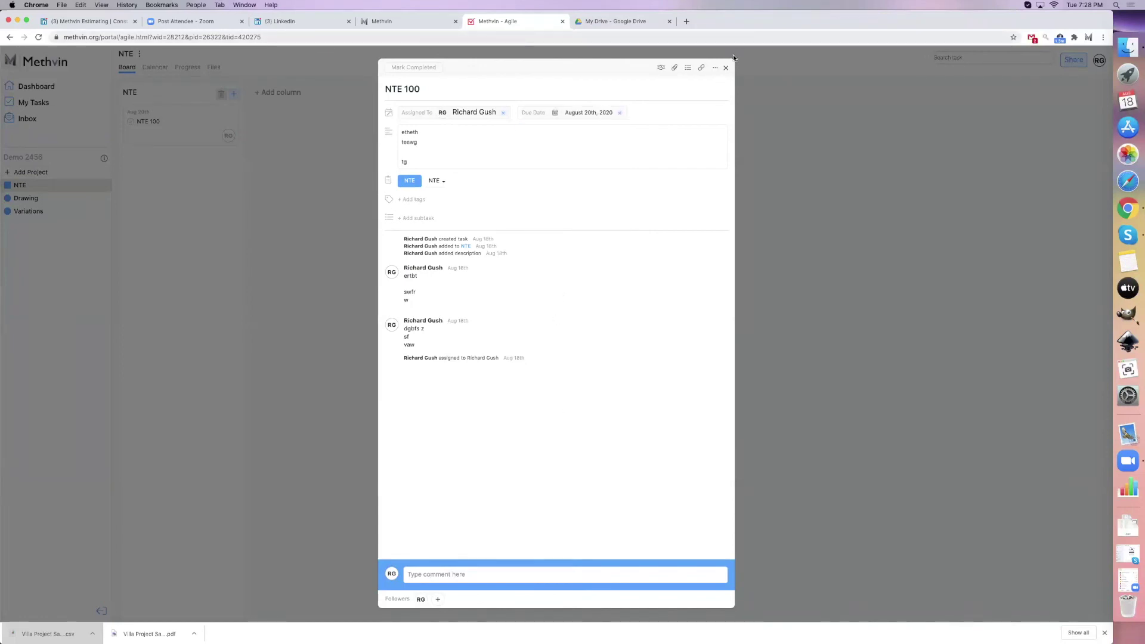
{"action": "left_click", "coordinate": [725, 68]}
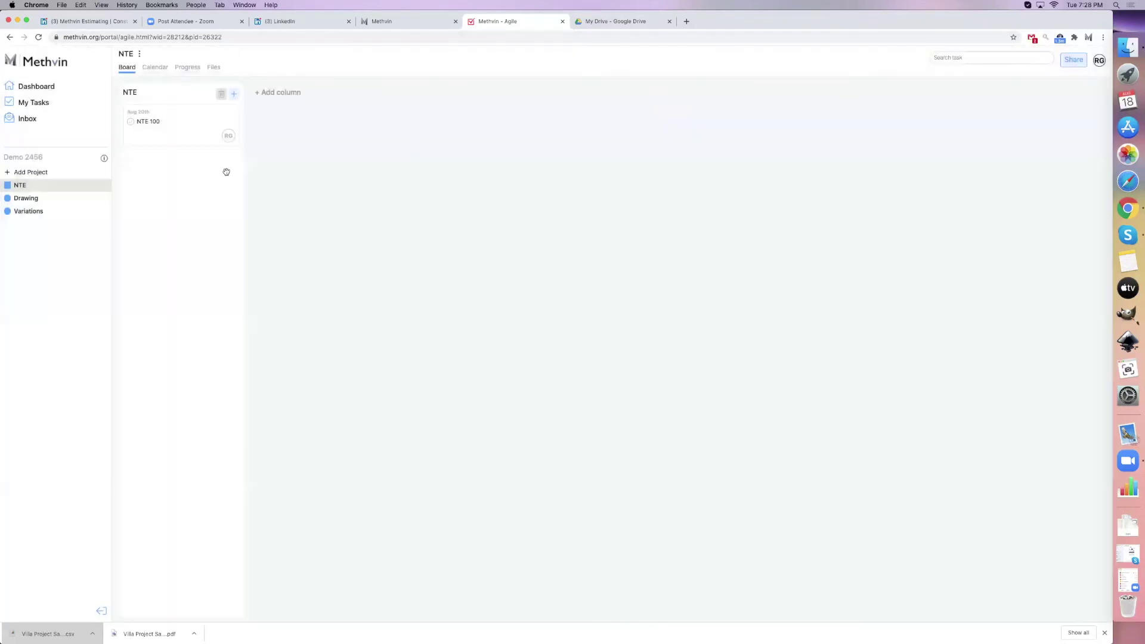
- Reopen the NTE 100 task and post a comment noting the 200 mm thickness
{"action": "left_click", "coordinate": [154, 127]}
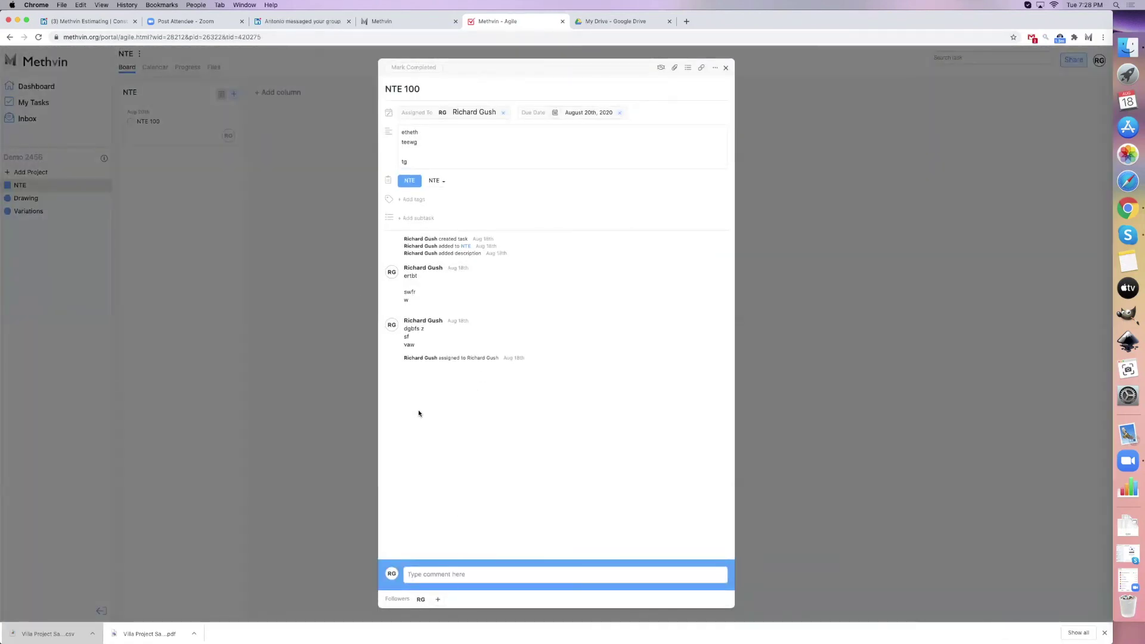
{"action": "left_click", "coordinate": [423, 574]}
{"action": "type", "text": "2"}
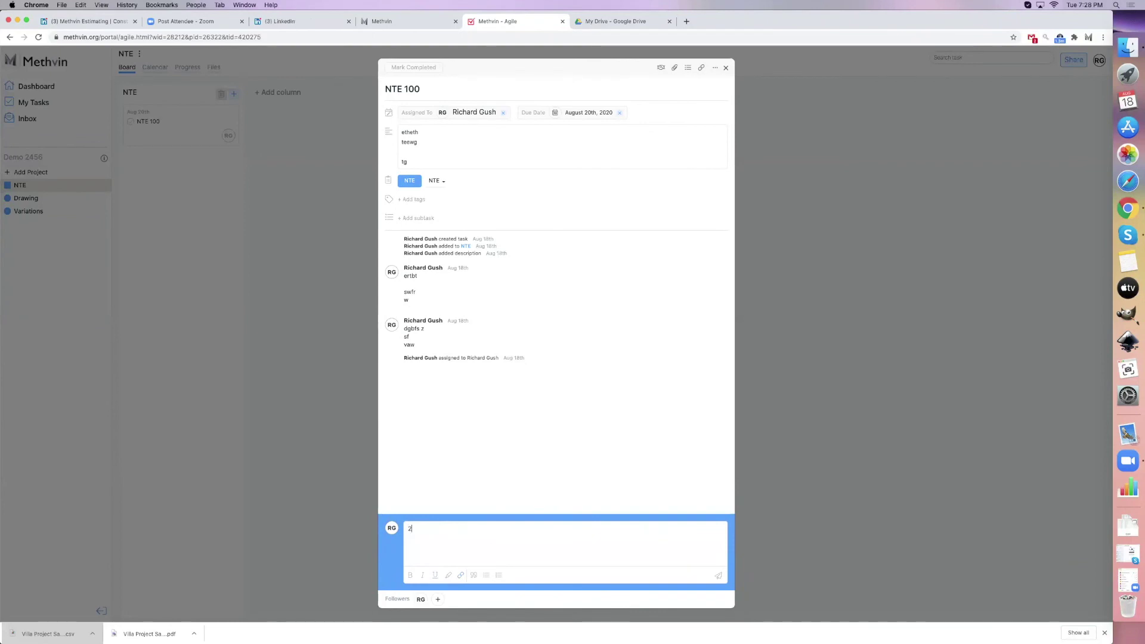
{"action": "type", "text": "00 mm thick"}
{"action": "left_click", "coordinate": [719, 575]}
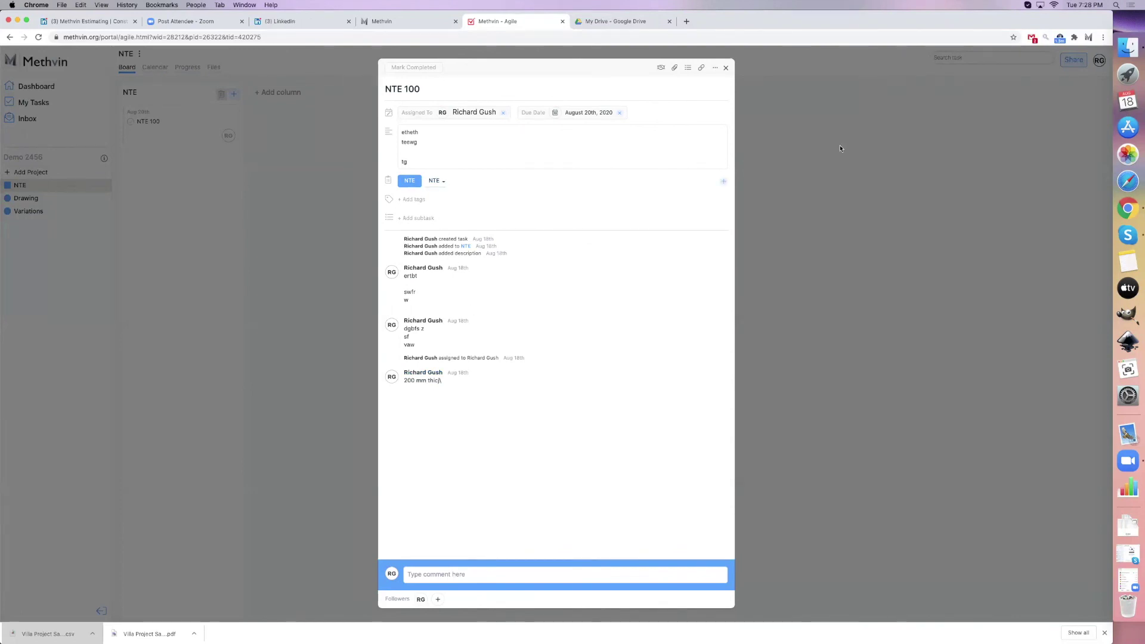
- Also add the NTE 100 task to the Variations project in its rteet column, and close the task
{"action": "left_click", "coordinate": [724, 182]}
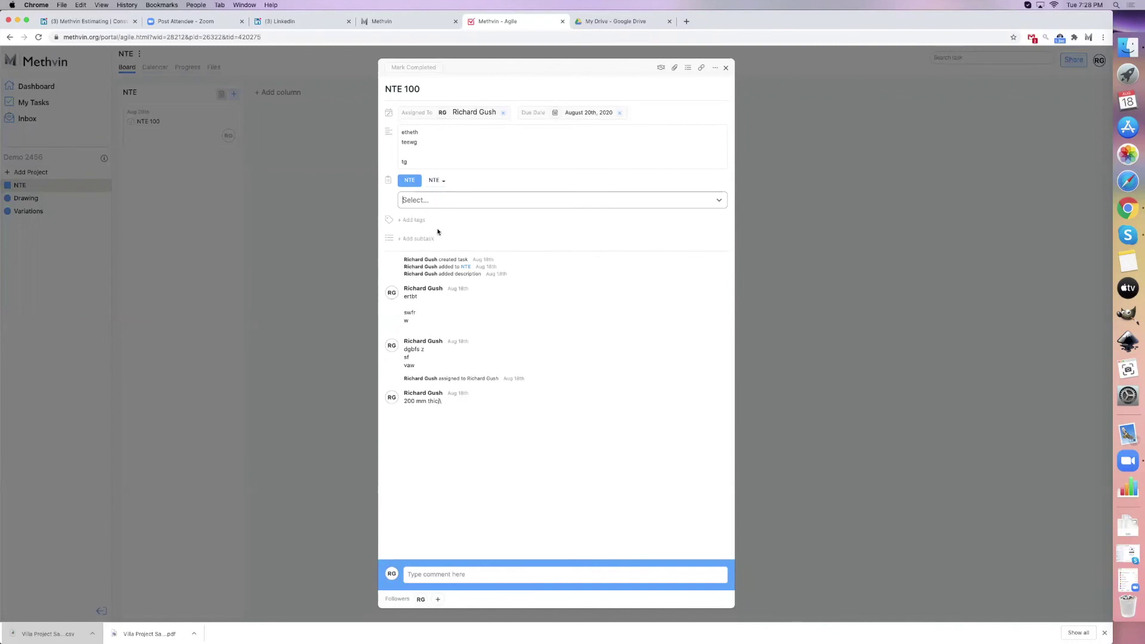
{"action": "left_click", "coordinate": [441, 204]}
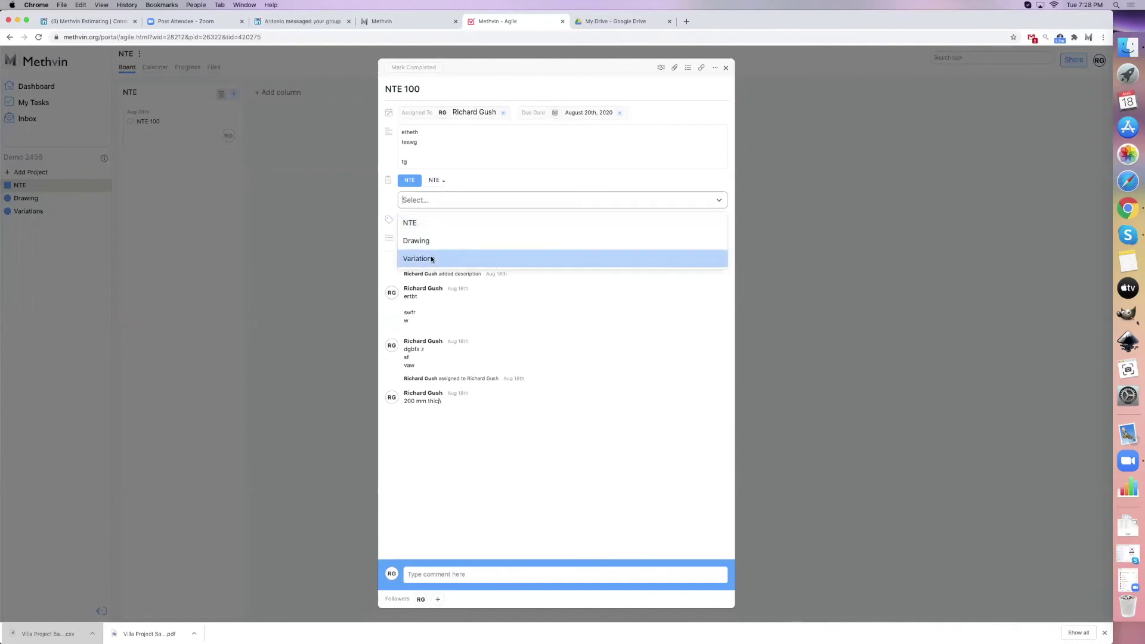
{"action": "left_click", "coordinate": [432, 258]}
{"action": "left_click", "coordinate": [444, 195]}
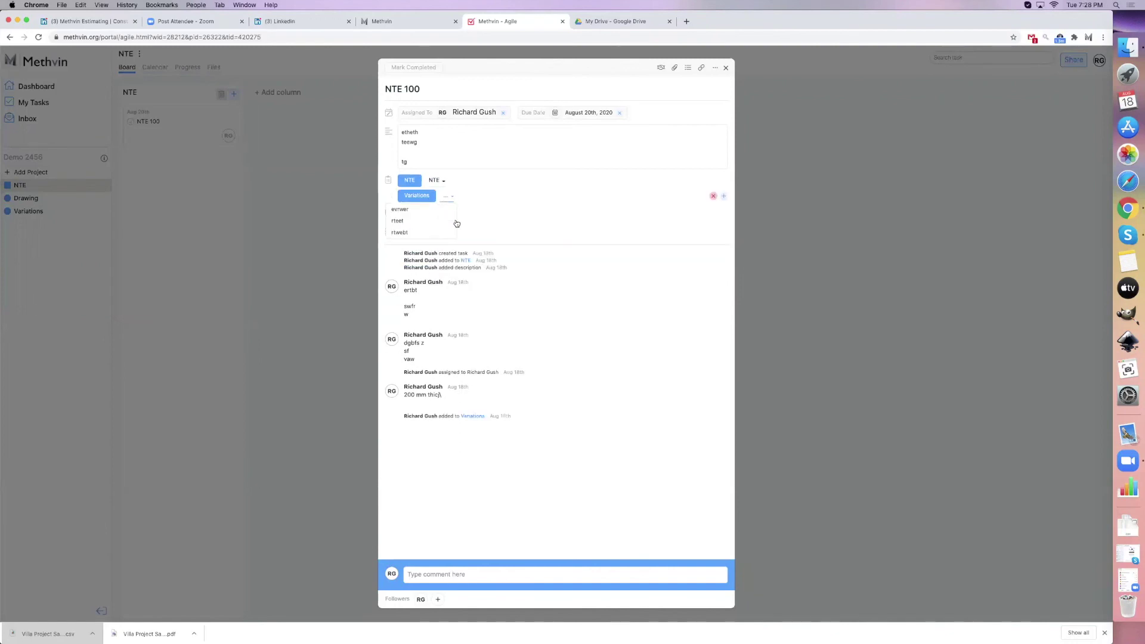
{"action": "left_click", "coordinate": [423, 221]}
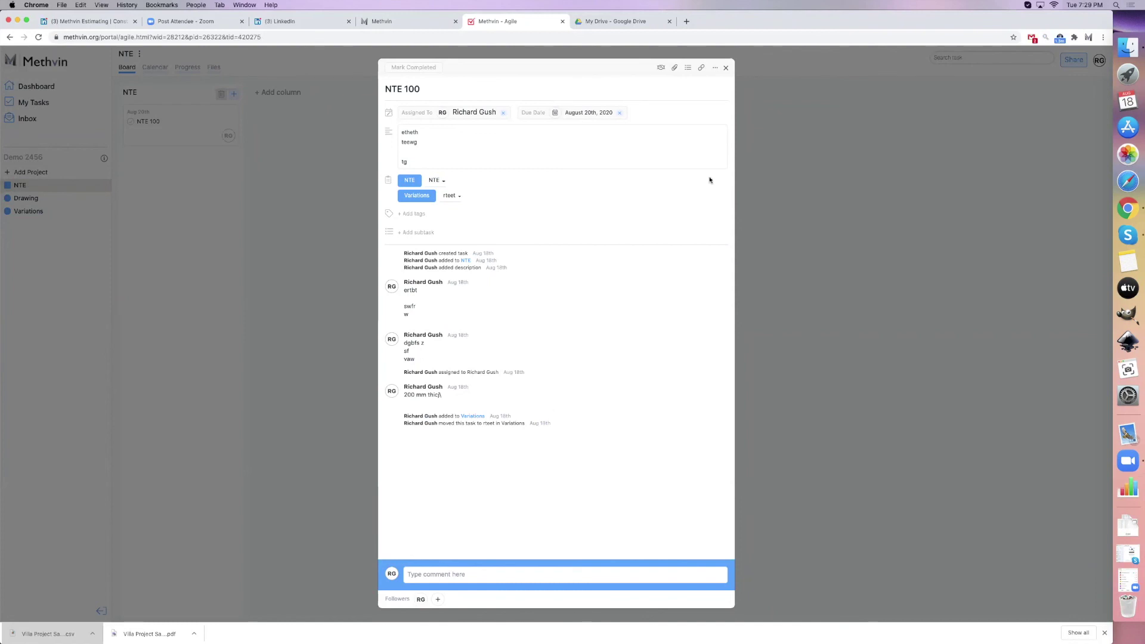
{"action": "left_click", "coordinate": [727, 69]}
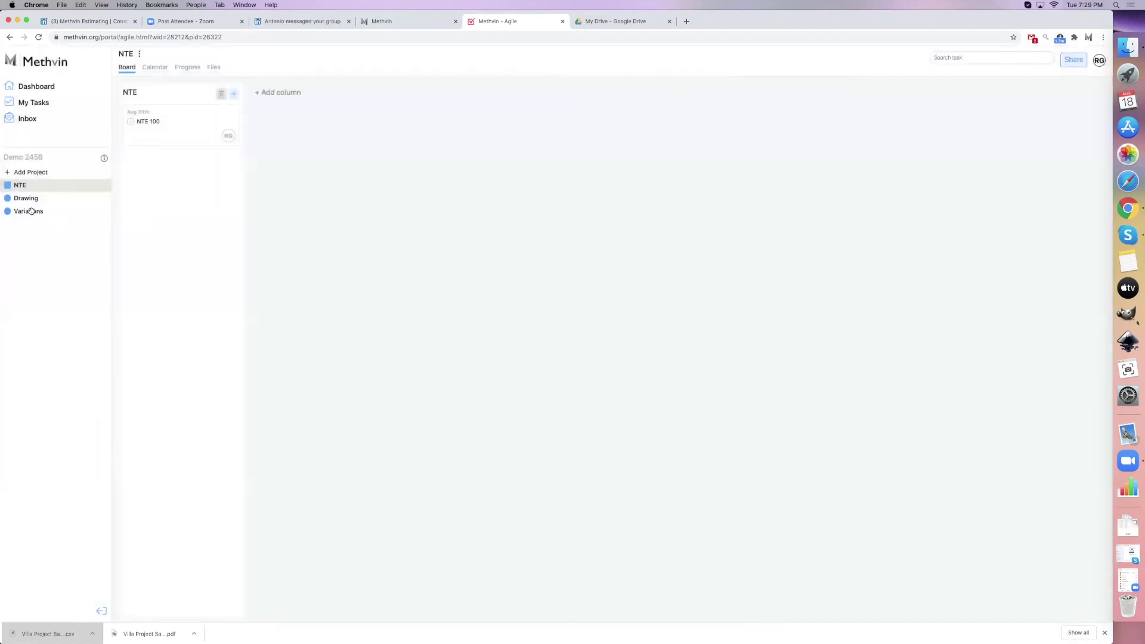
- Check the NTE 100 card on the Variations board and view the Drawing board
{"action": "left_click", "coordinate": [31, 212]}
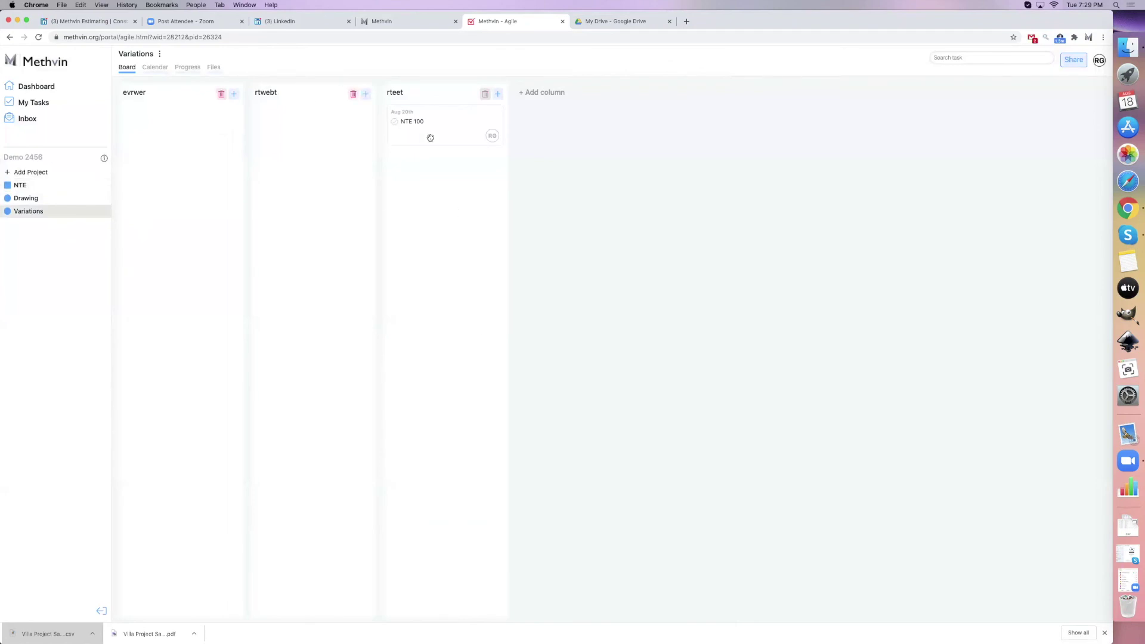
{"action": "mouse_move", "coordinate": [431, 123]}
{"action": "left_mouse_down"}
{"action": "mouse_move", "coordinate": [207, 177]}
{"action": "mouse_move", "coordinate": [153, 123]}
{"action": "mouse_move", "coordinate": [366, 165]}
{"action": "mouse_move", "coordinate": [447, 120]}
{"action": "left_mouse_up"}
{"action": "left_click_drag", "start_coordinate": [409, 121], "coordinate": [418, 145]}
{"action": "left_click", "coordinate": [27, 199]}
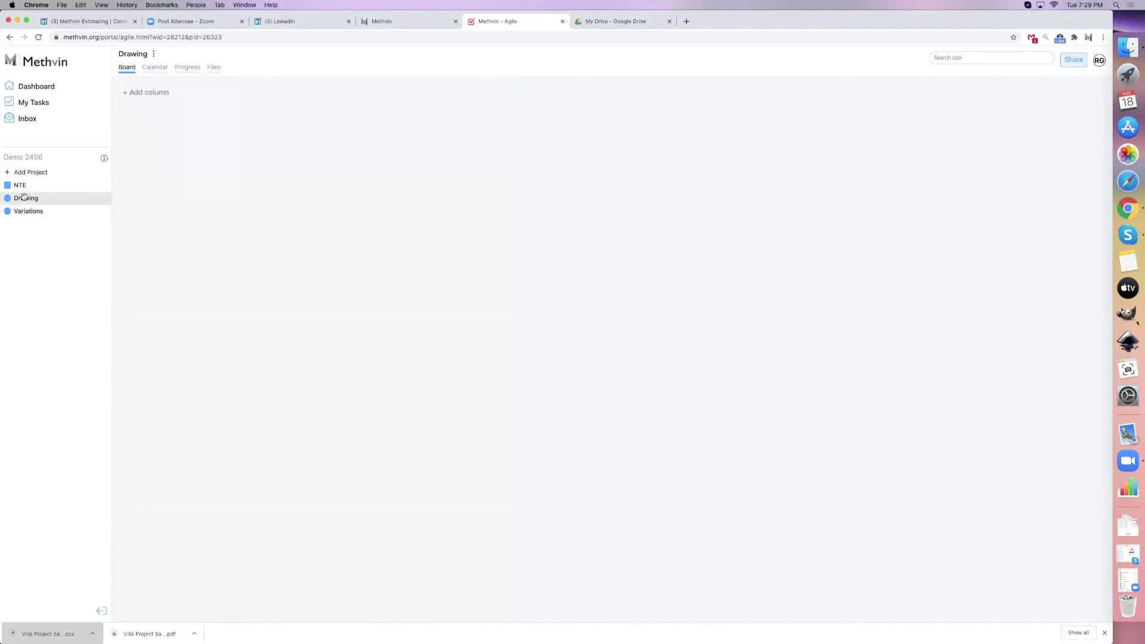
- Return to the NTE project, view its sharing options and existing members, and close them
{"action": "left_click", "coordinate": [18, 187]}
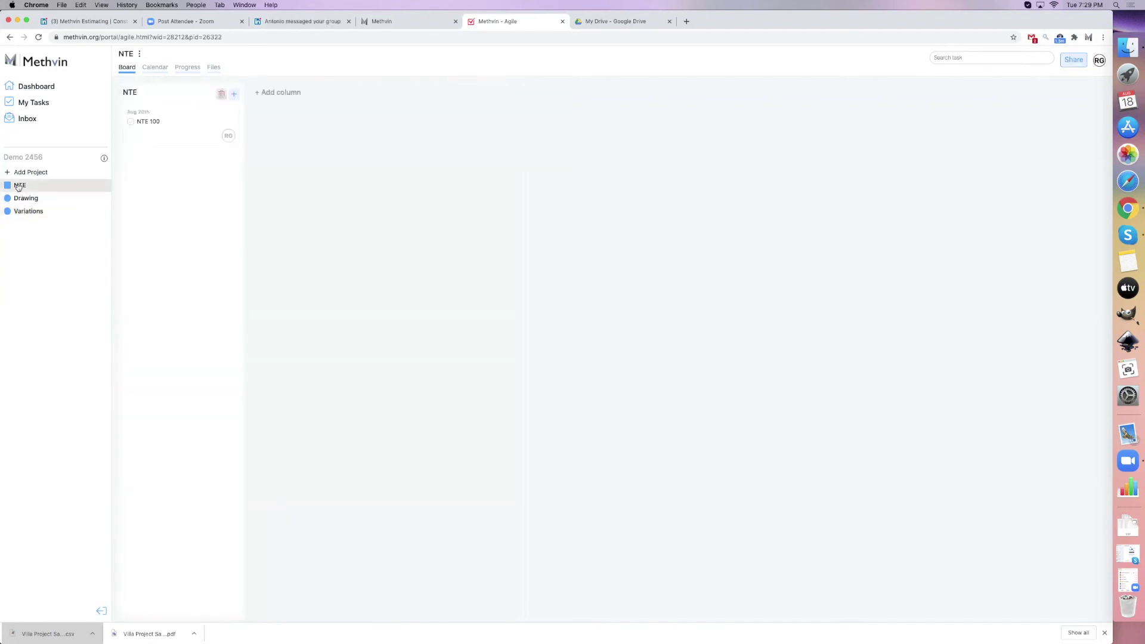
{"action": "left_click", "coordinate": [140, 55]}
{"action": "left_click", "coordinate": [119, 94]}
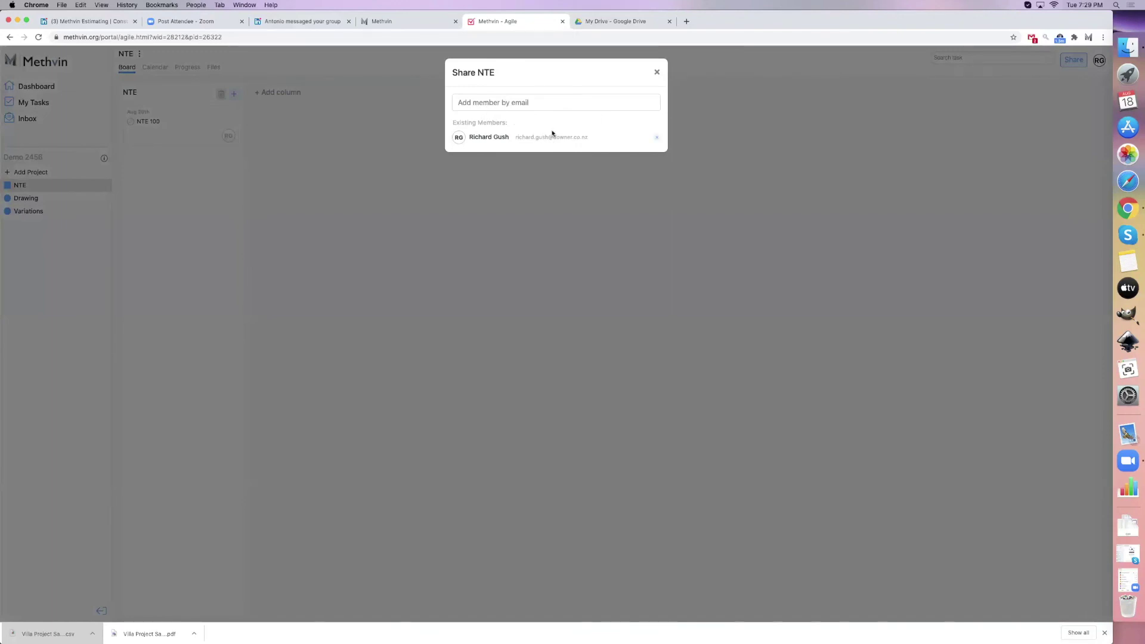
{"action": "left_click", "coordinate": [657, 72]}
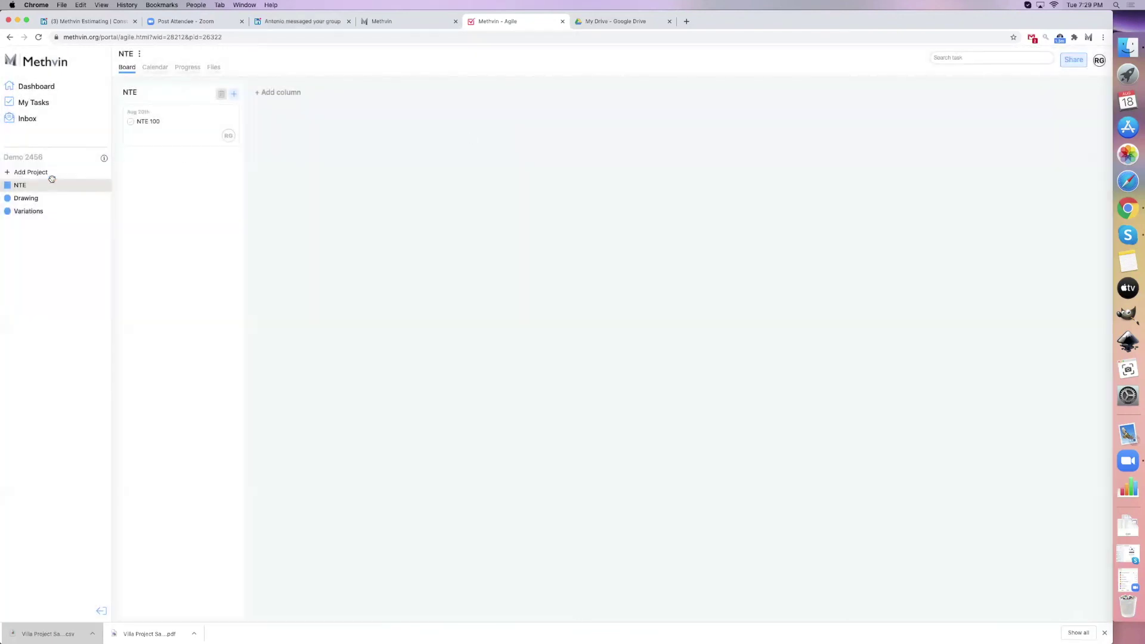
- View the NTE project's add-member dialog and the general share-by-email dialog, closing each one
{"action": "left_click", "coordinate": [148, 121]}
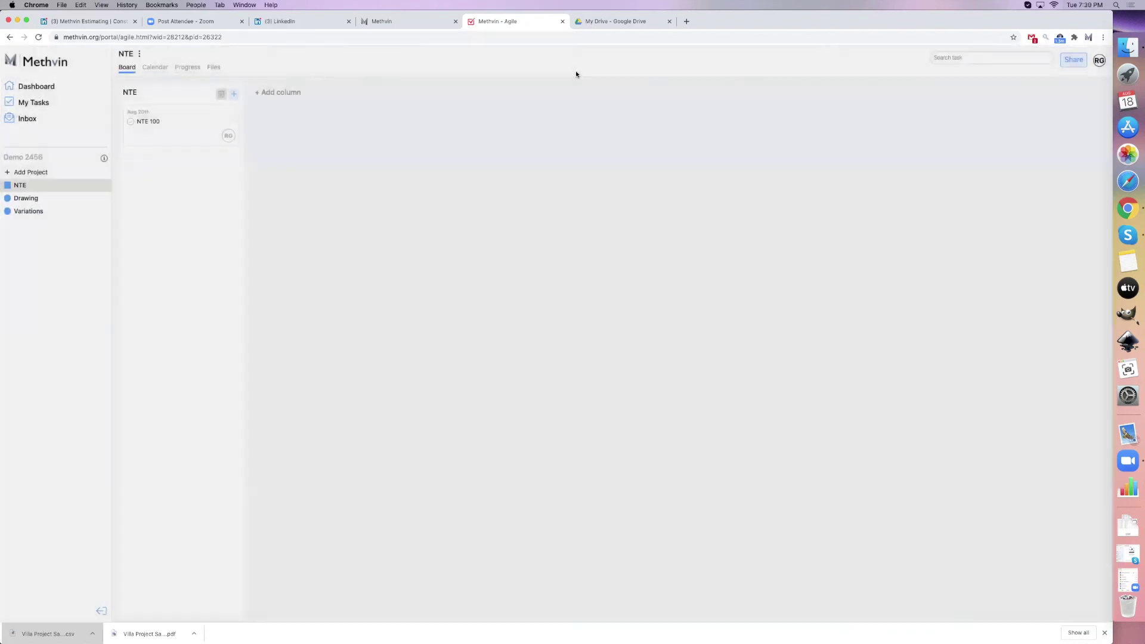
{"action": "left_click", "coordinate": [726, 67]}
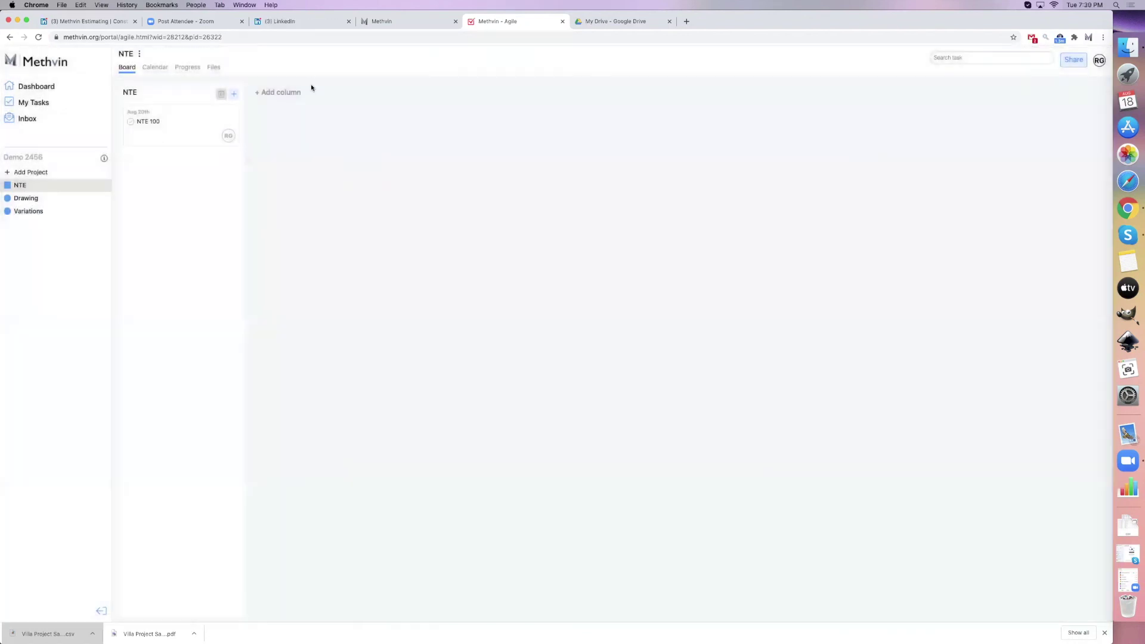
{"action": "left_click", "coordinate": [139, 53]}
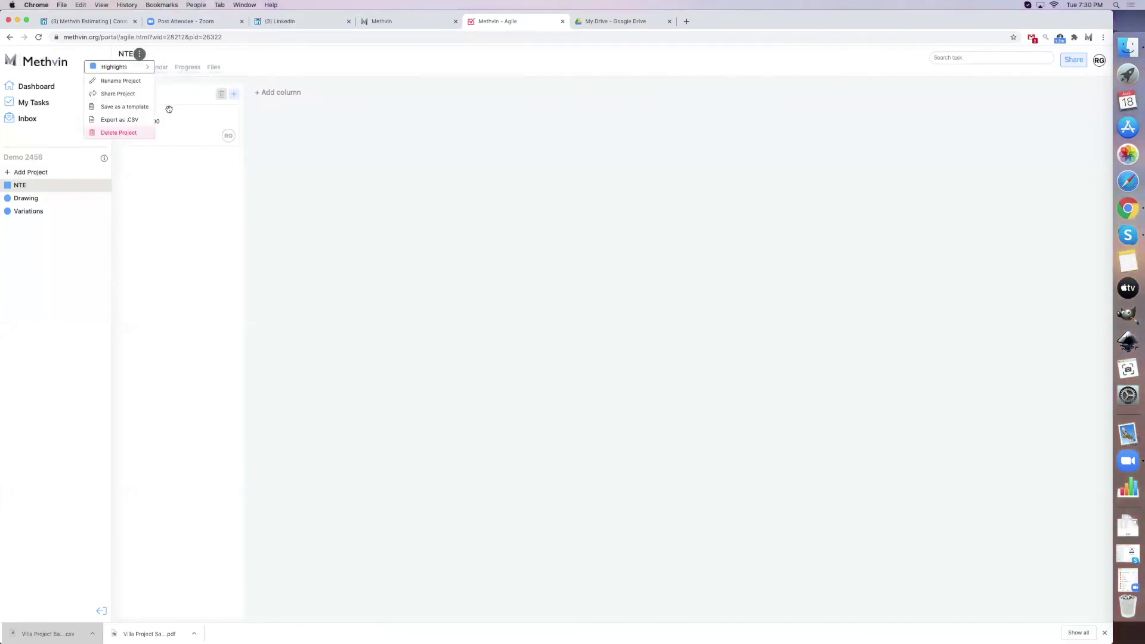
{"action": "left_click", "coordinate": [121, 96]}
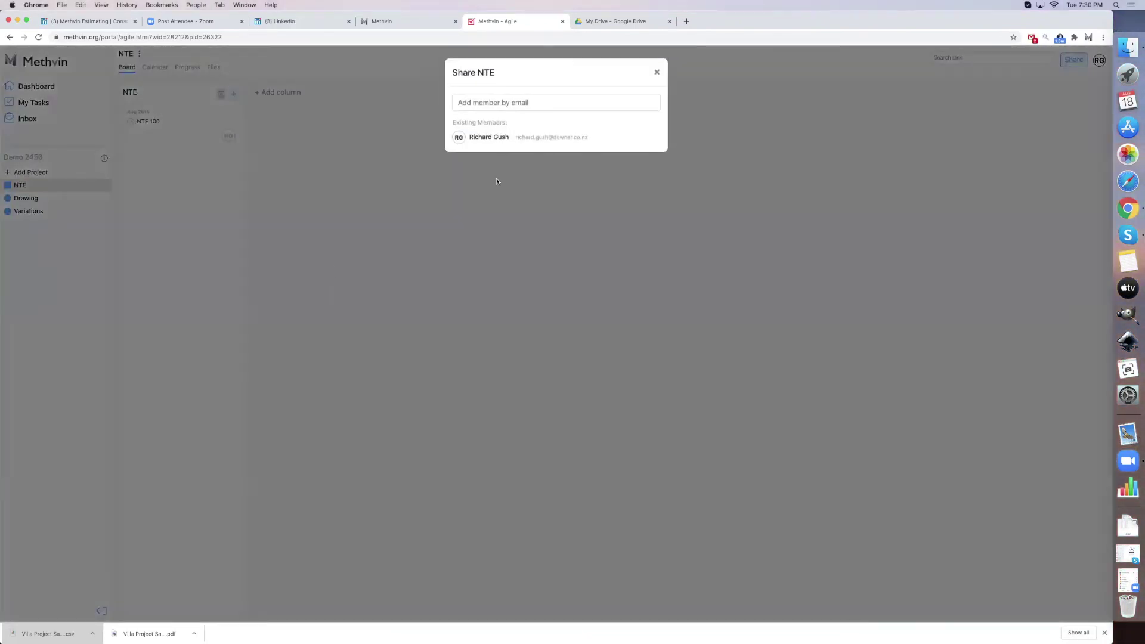
{"action": "left_click", "coordinate": [657, 72]}
{"action": "left_click", "coordinate": [1068, 61]}
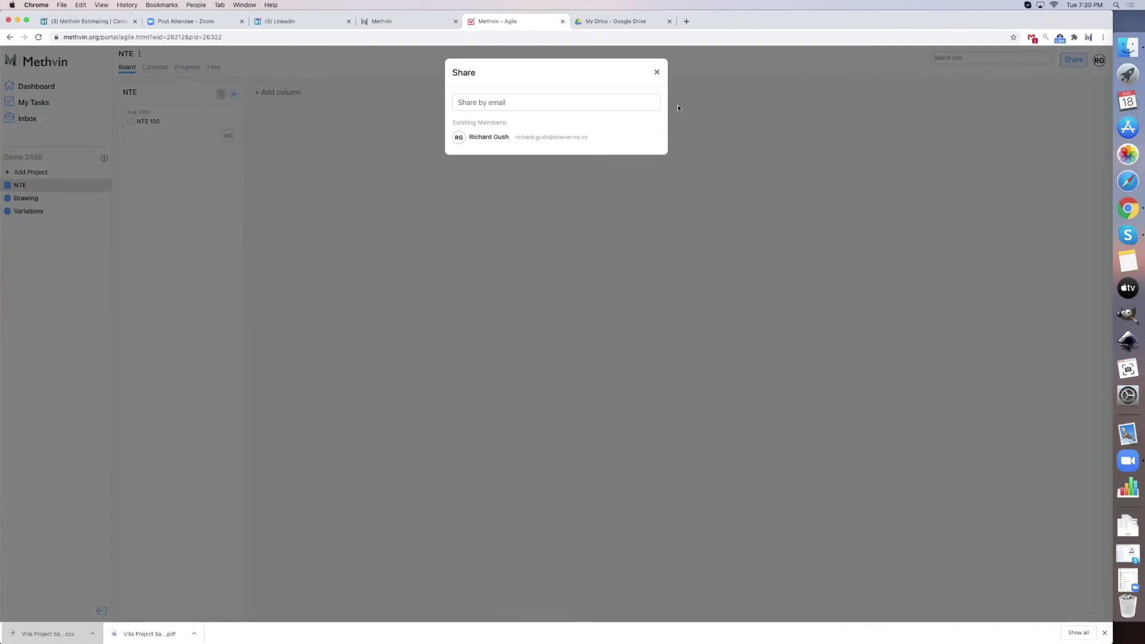
{"action": "left_click", "coordinate": [656, 72]}
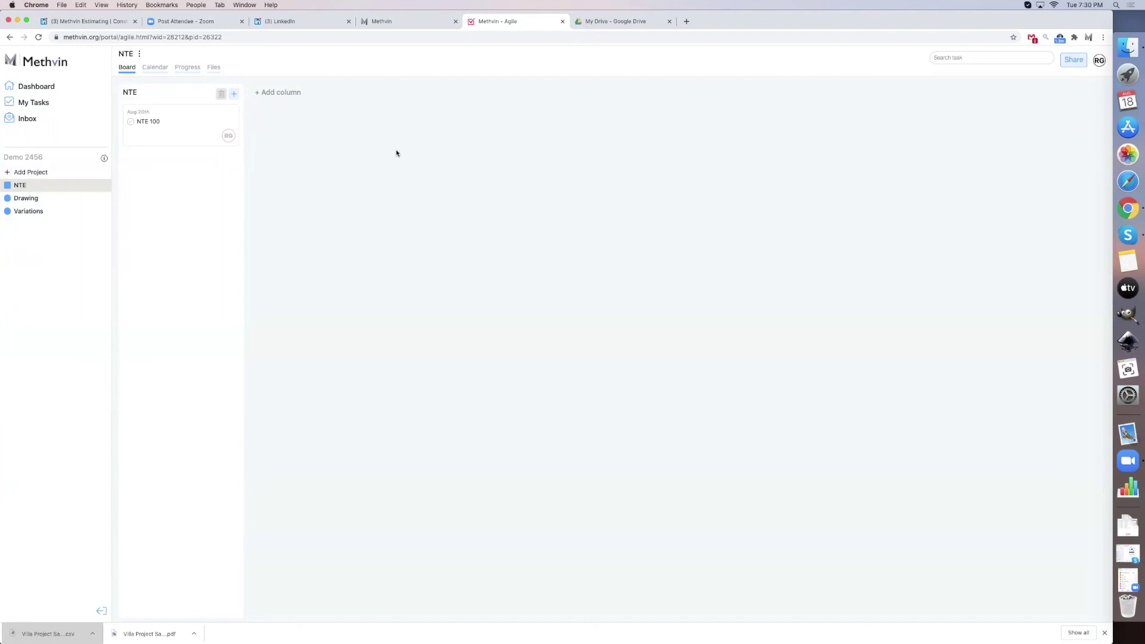
- Attach 1590292211429.JPEG from Downloads to the NTE 100 task and go to the Variations board
{"action": "left_click", "coordinate": [194, 118]}
{"action": "left_click", "coordinate": [674, 65]}
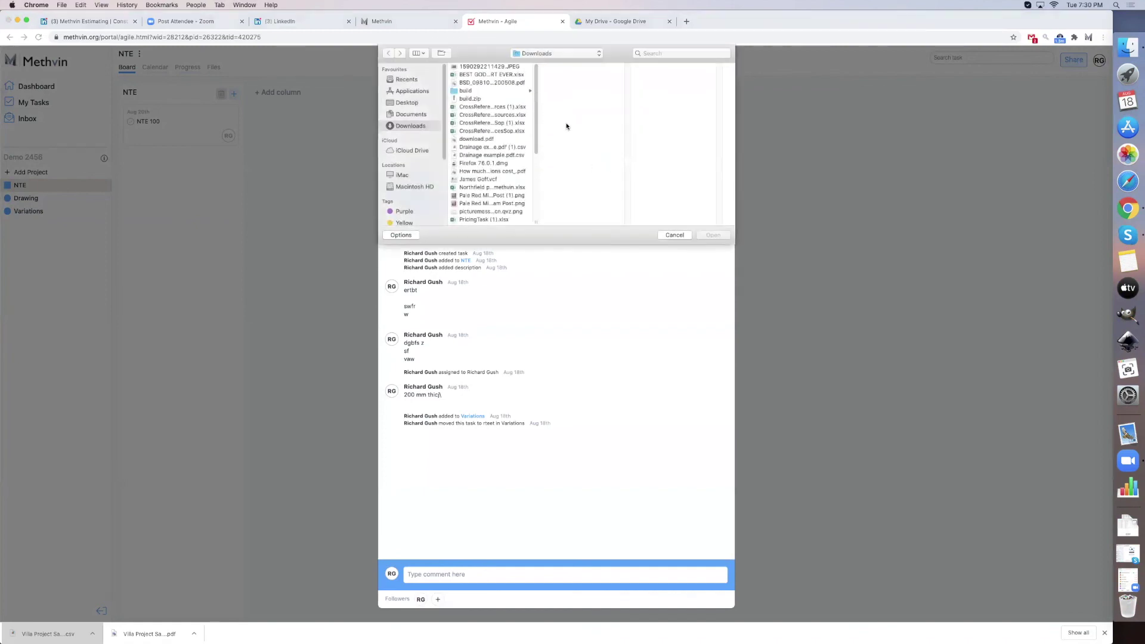
{"action": "left_click", "coordinate": [489, 67]}
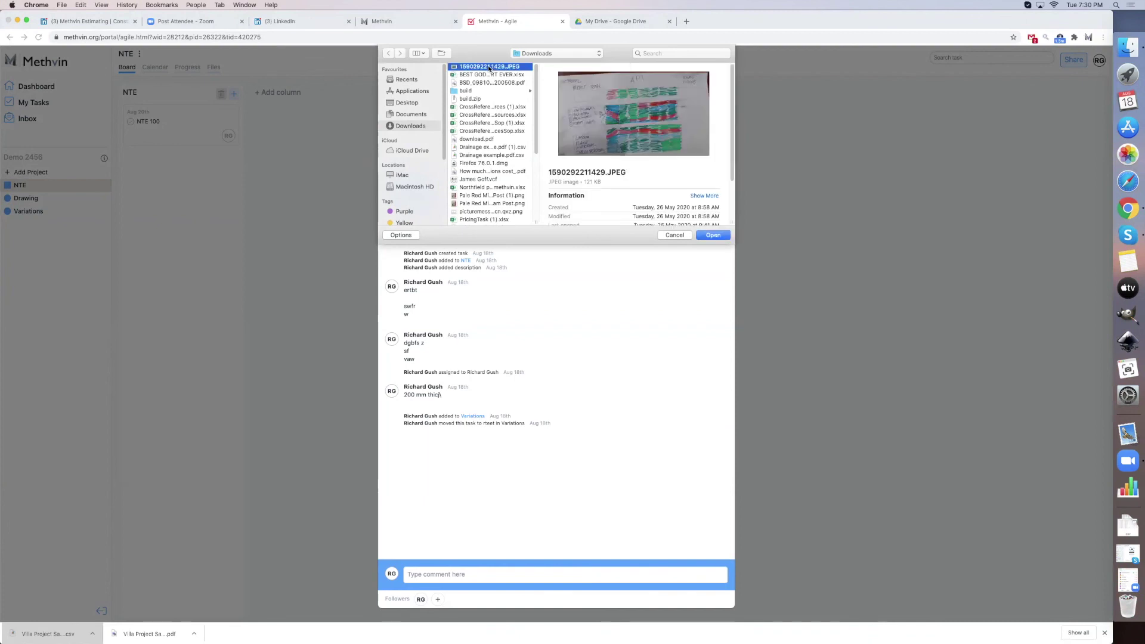
{"action": "left_click", "coordinate": [696, 235]}
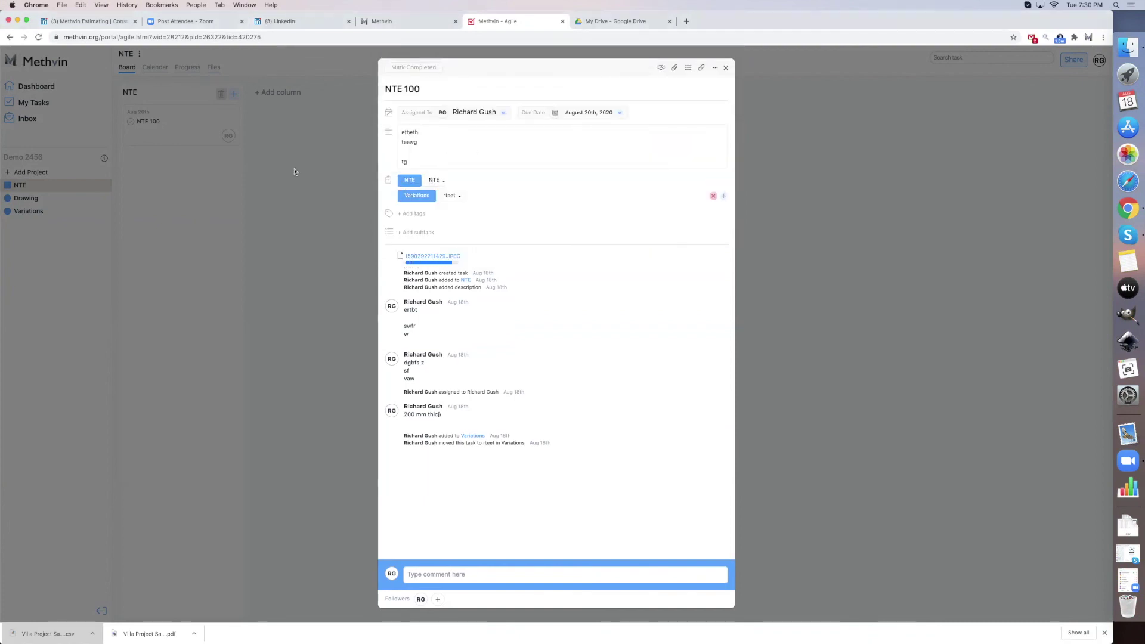
{"action": "left_click", "coordinate": [30, 210]}
{"action": "left_click", "coordinate": [41, 212]}
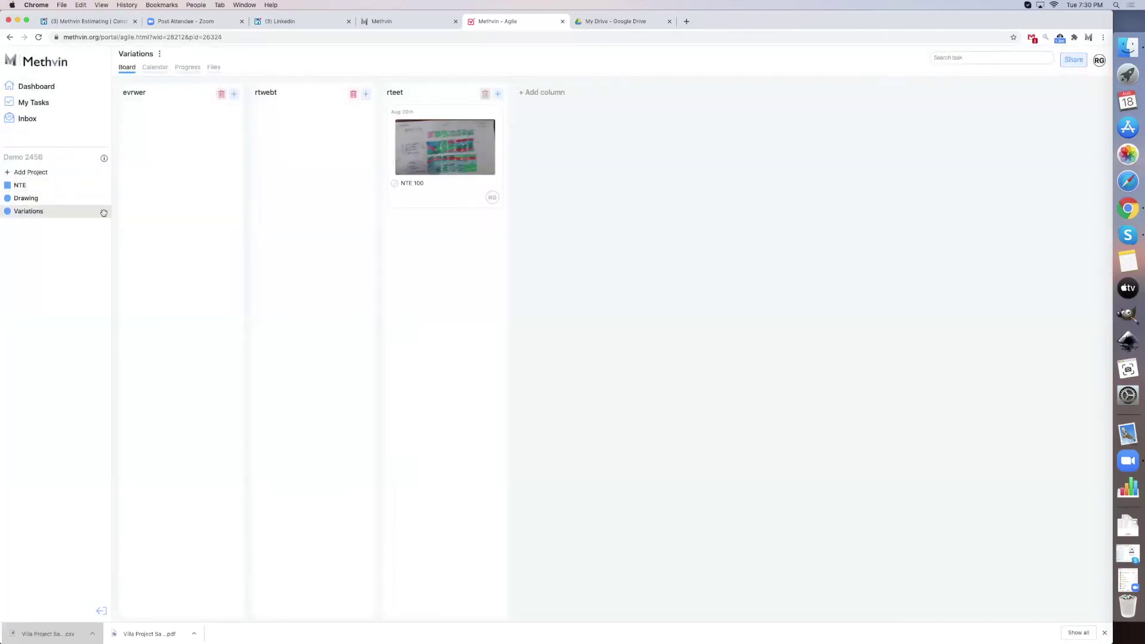
- Add six tasks to the evrwer column of the Variations board: bggrsvfsv, rvsrw, tgsrdtbr, etbtrt, ebeg and bge
{"action": "left_click", "coordinate": [234, 94]}
{"action": "type", "text": "bggrsvfsv"}
{"action": "key", "text": "Return"}
{"action": "left_click", "coordinate": [233, 94]}
{"action": "type", "text": "rvsrw"}
{"action": "key", "text": "Return"}
{"action": "left_click", "coordinate": [233, 94]}
{"action": "type", "text": "tgsrdtbr"}
{"action": "key", "text": "Return"}
{"action": "type", "text": "etbtrt"}
{"action": "key", "text": "Return"}
{"action": "type", "text": "ebeg"}
{"action": "key", "text": "Return"}
{"action": "type", "text": "bge"}
{"action": "key", "text": "Return"}
- Attach Pale Red Minimalist Text Quotes Travel Instagram Post (1).png from Downloads to the ebeg task
{"action": "left_click", "coordinate": [177, 163]}
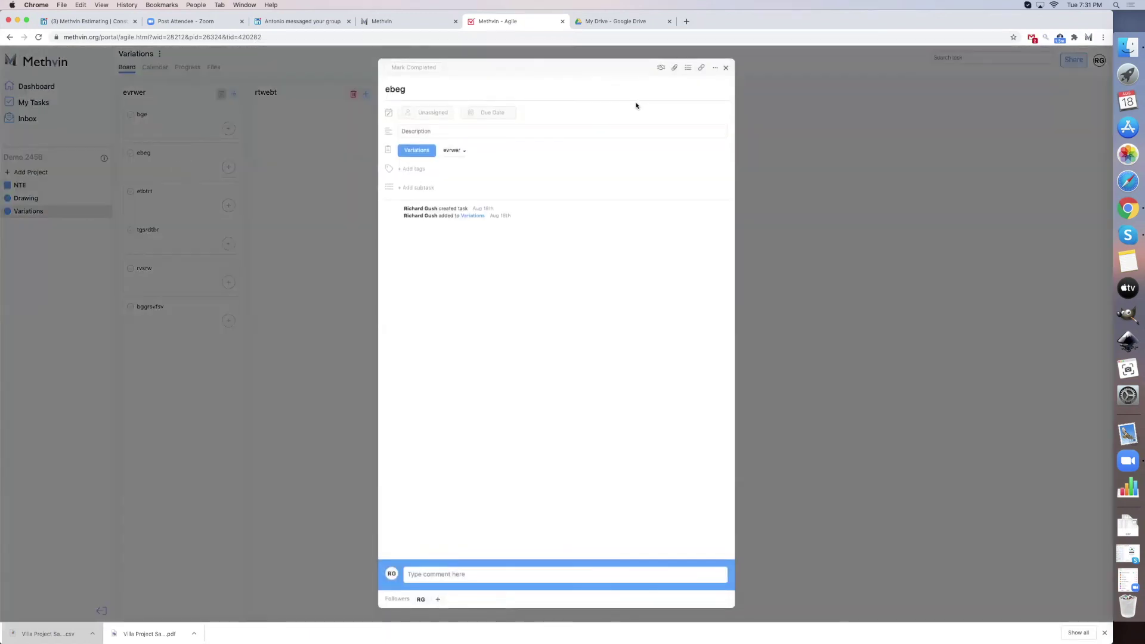
{"action": "left_click", "coordinate": [675, 66]}
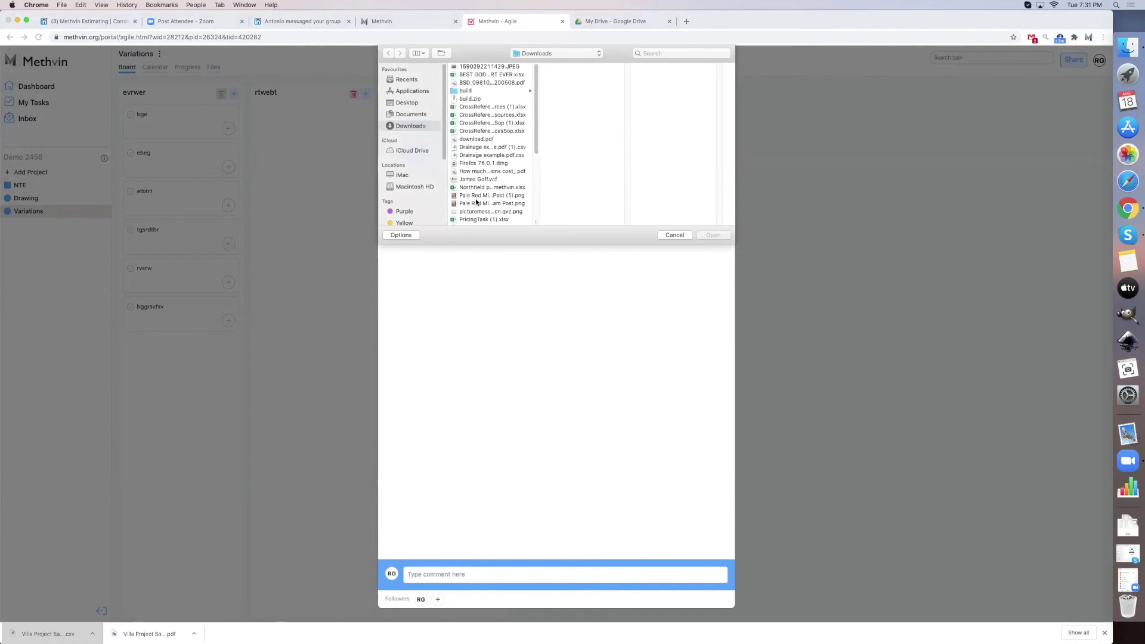
{"action": "left_click", "coordinate": [480, 196]}
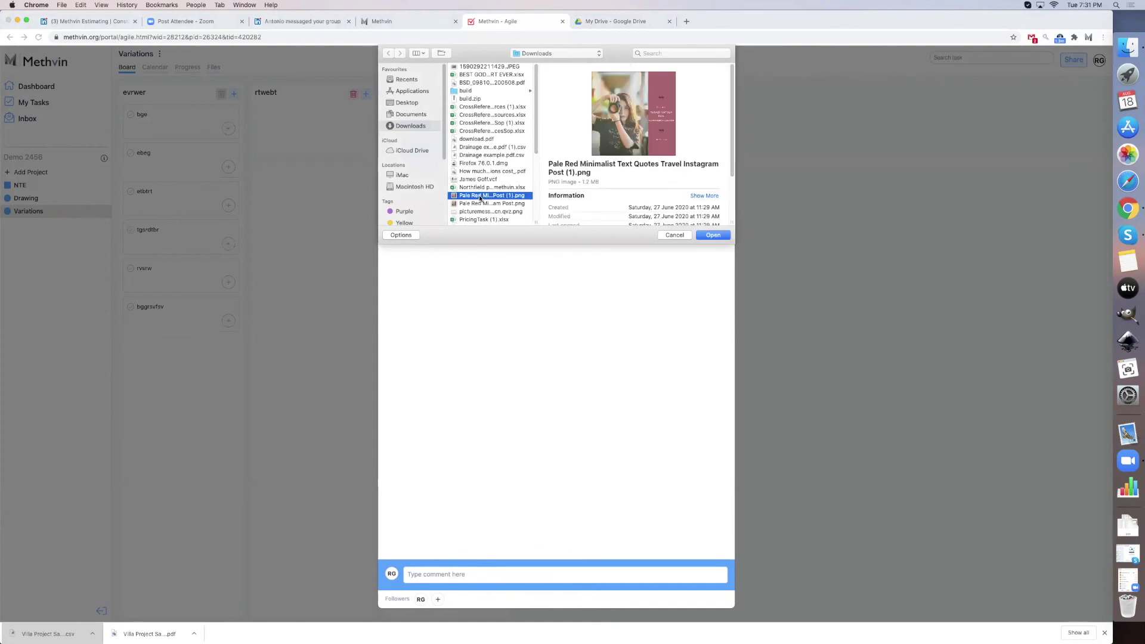
{"action": "double_click", "coordinate": [480, 197]}
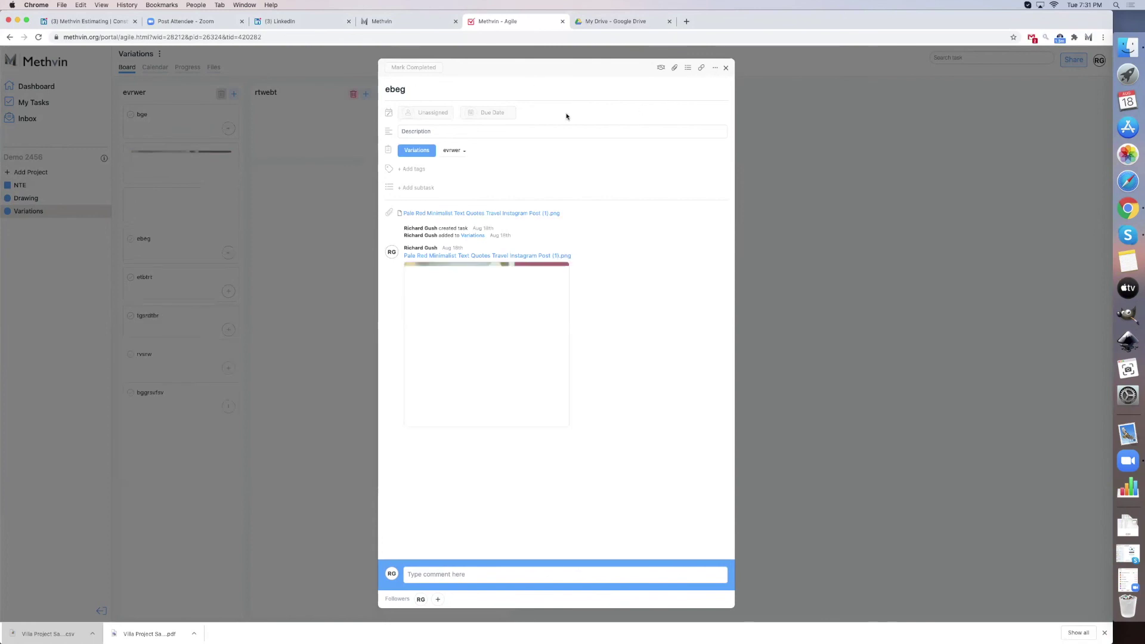
- Assign the ebeg task to the existing member and set its due date to August 21, 2020
{"action": "left_click", "coordinate": [446, 113]}
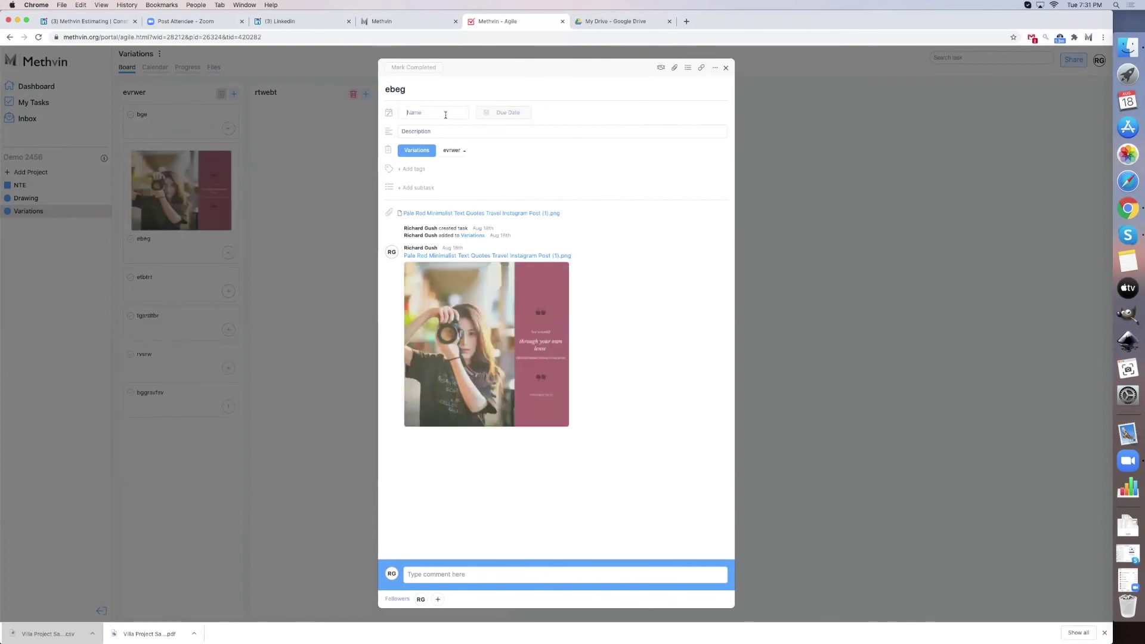
{"action": "type", "text": "ri"}
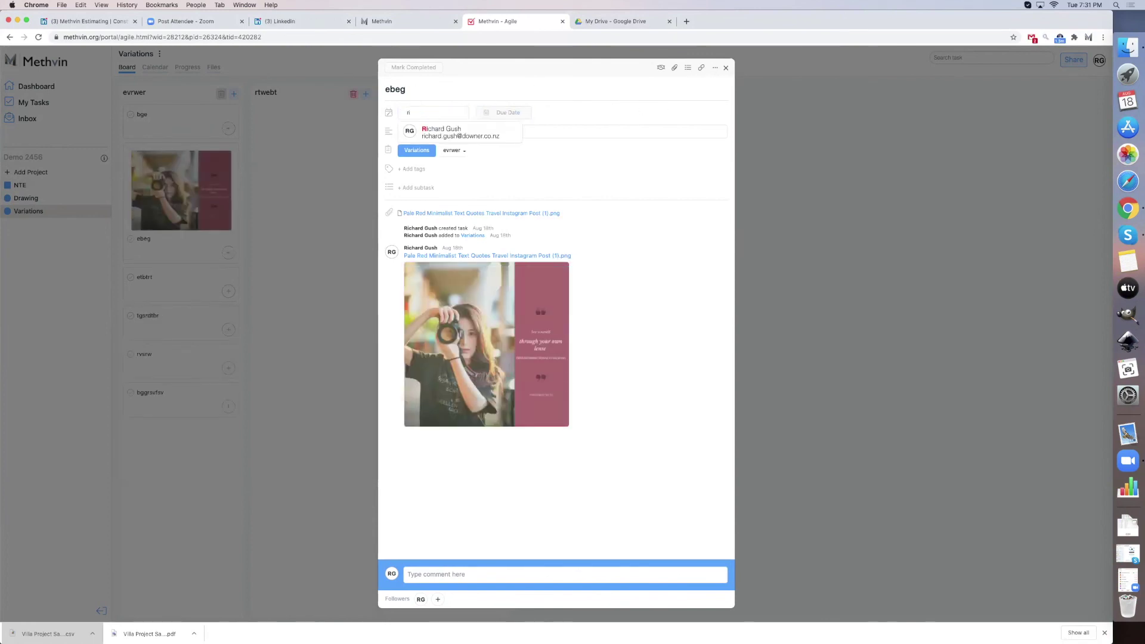
{"action": "left_click", "coordinate": [461, 131]}
{"action": "left_click", "coordinate": [562, 113]}
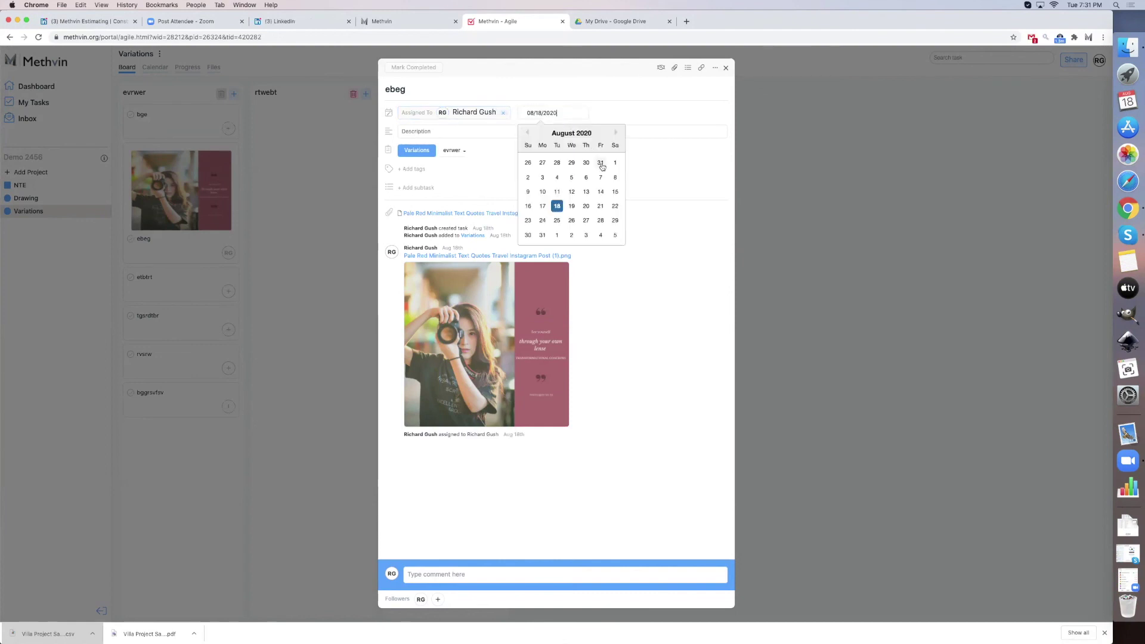
{"action": "left_click", "coordinate": [600, 206]}
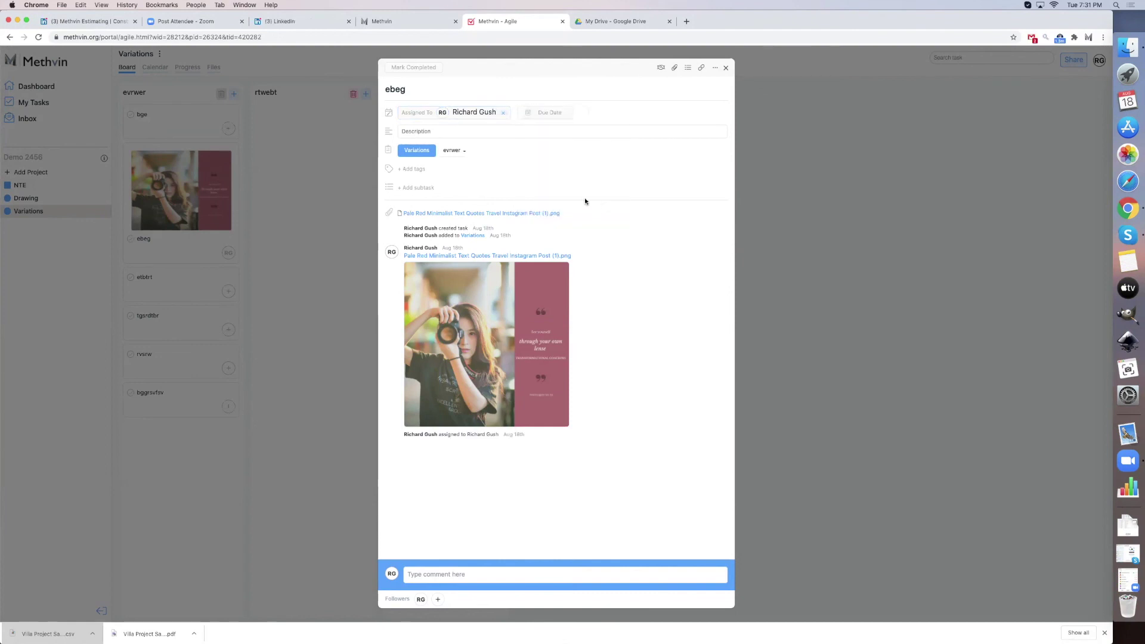
- Mark the ebeg and etbtrt tasks as completed, closing each task
{"action": "left_click", "coordinate": [413, 67]}
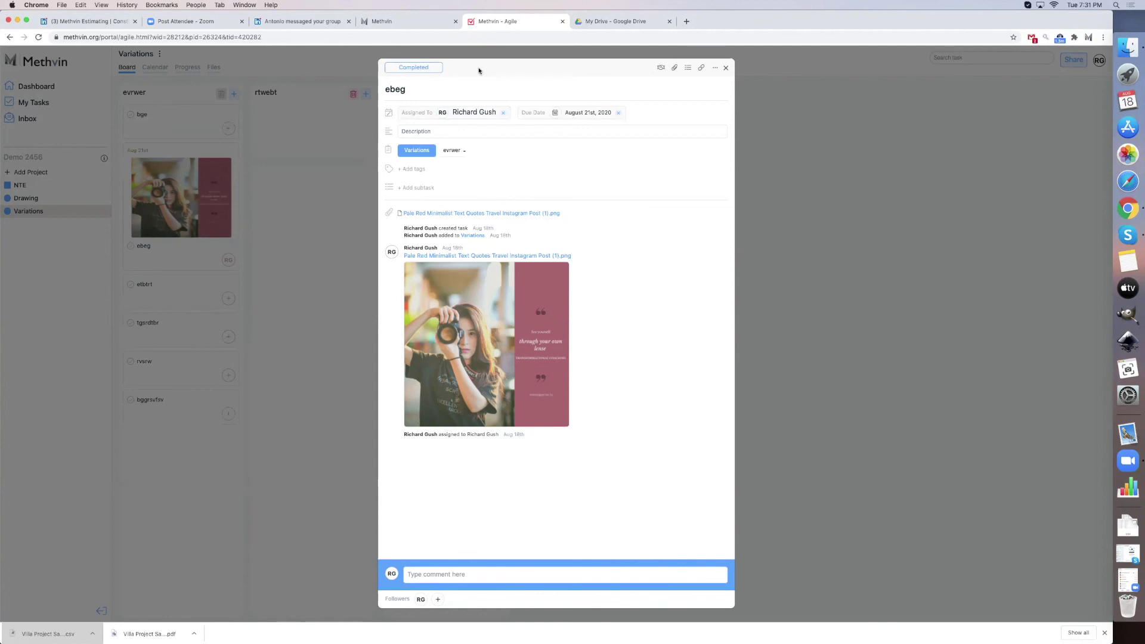
{"action": "left_click", "coordinate": [726, 68]}
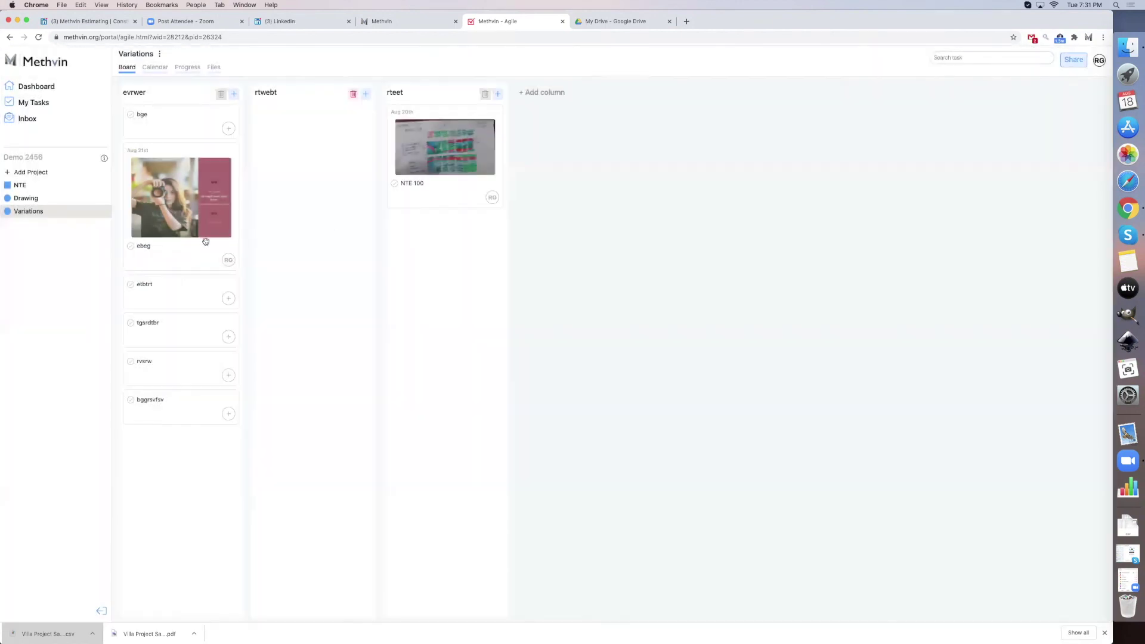
{"action": "left_click", "coordinate": [171, 295]}
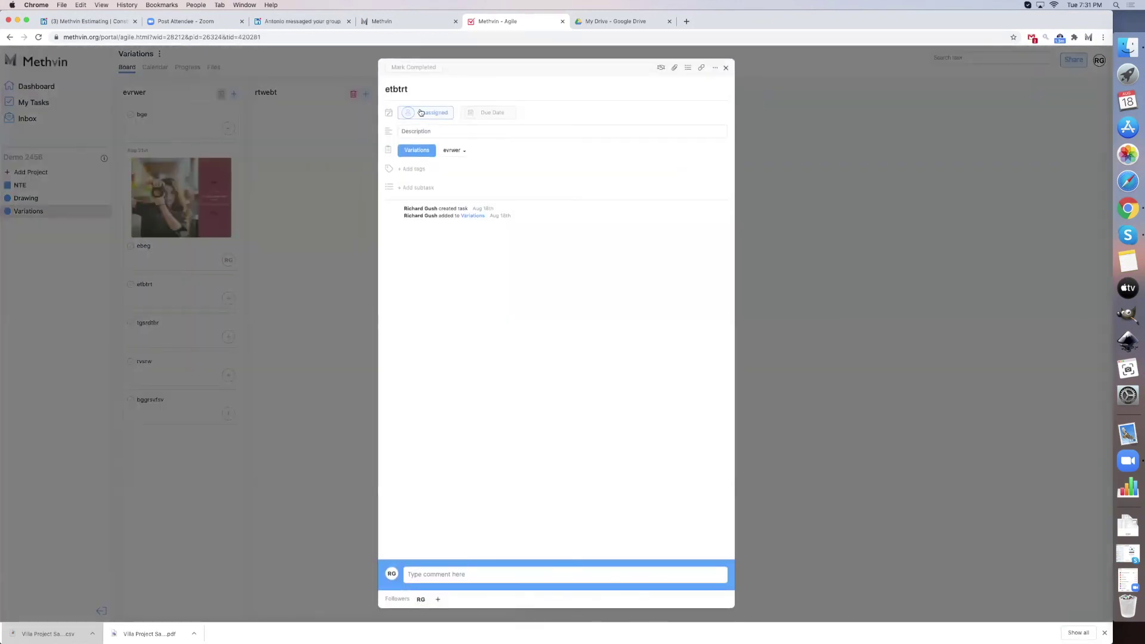
{"action": "left_click", "coordinate": [413, 67]}
{"action": "left_click", "coordinate": [725, 68]}
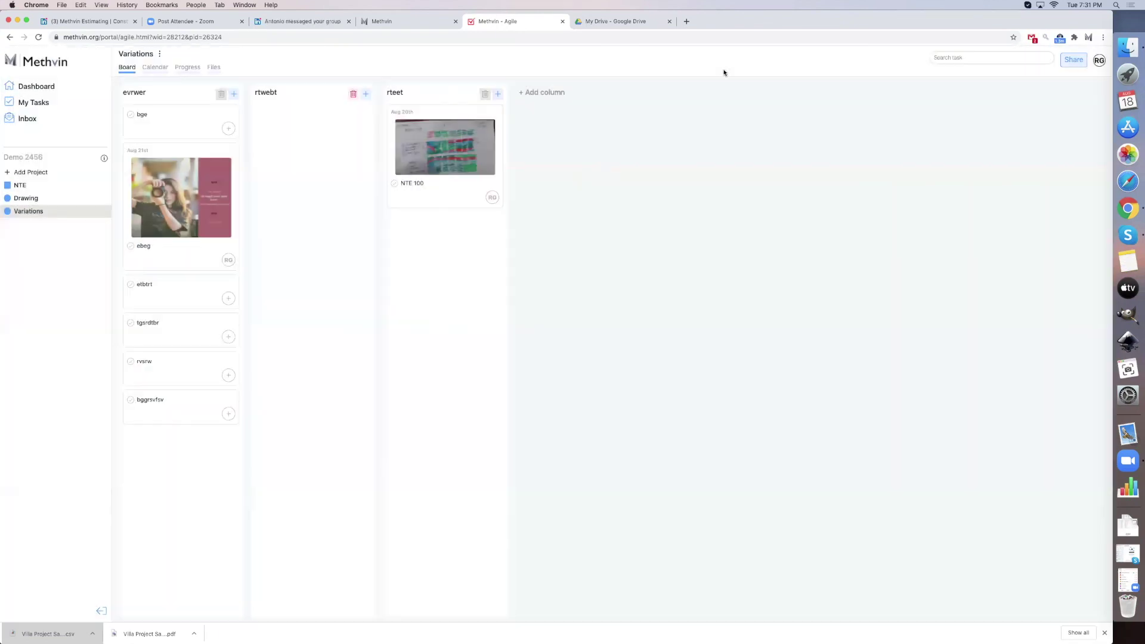
- Review the project files, show only those of NTE, and inspect the remaining and completed tasks on the Variations progress chart
{"action": "left_click", "coordinate": [213, 67]}
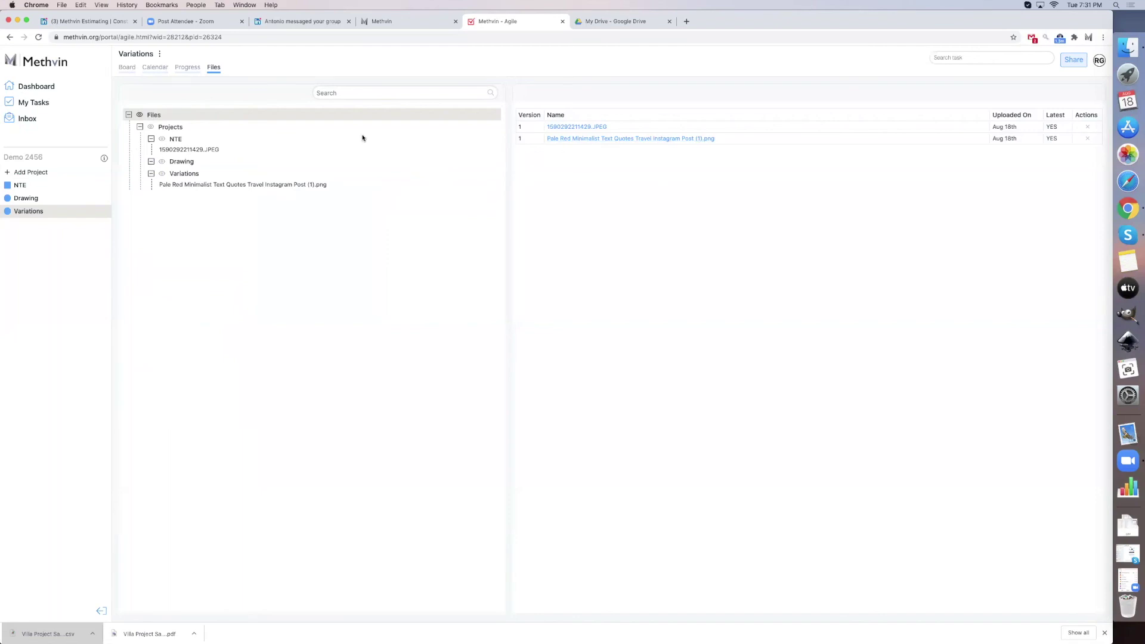
{"action": "left_click", "coordinate": [164, 139]}
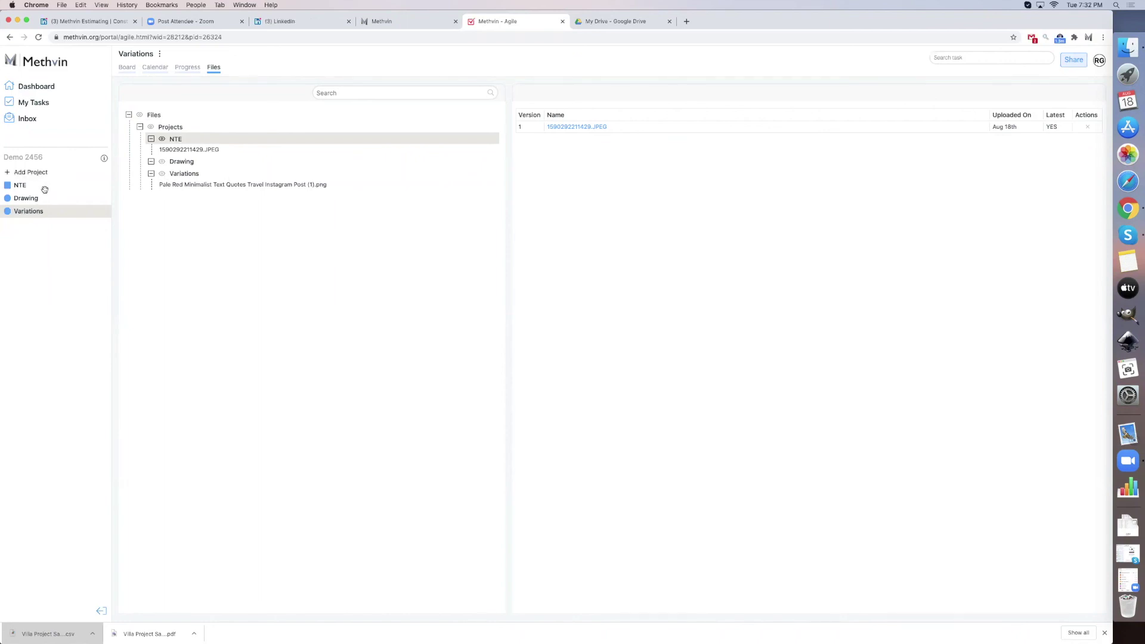
{"action": "left_click", "coordinate": [184, 71]}
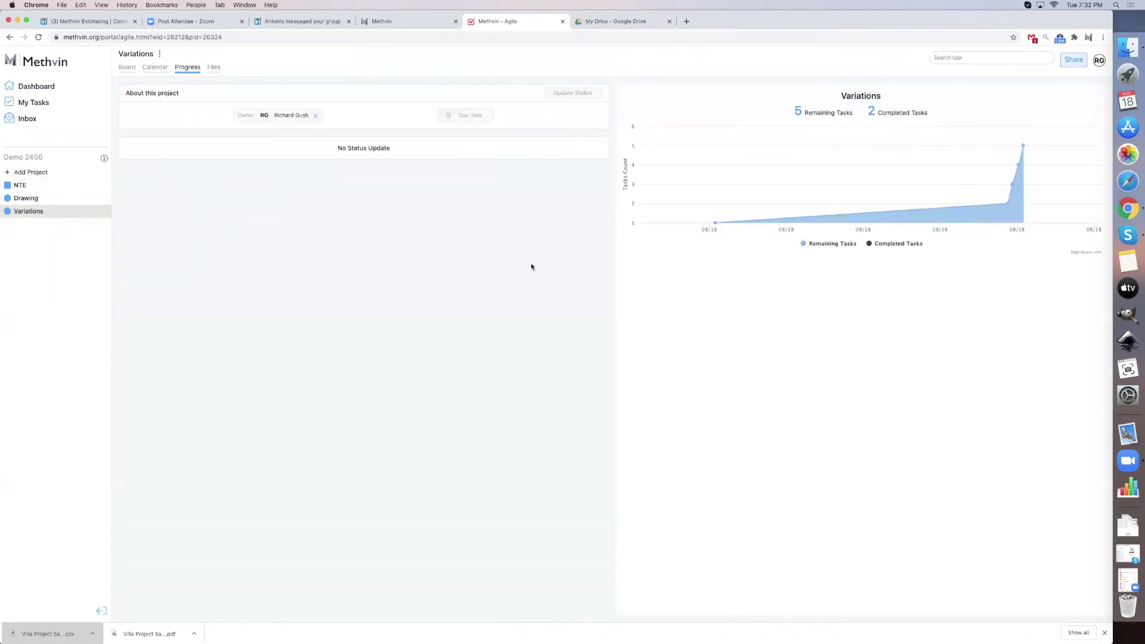
{"action": "mouse_move", "coordinate": [1096, 145]}
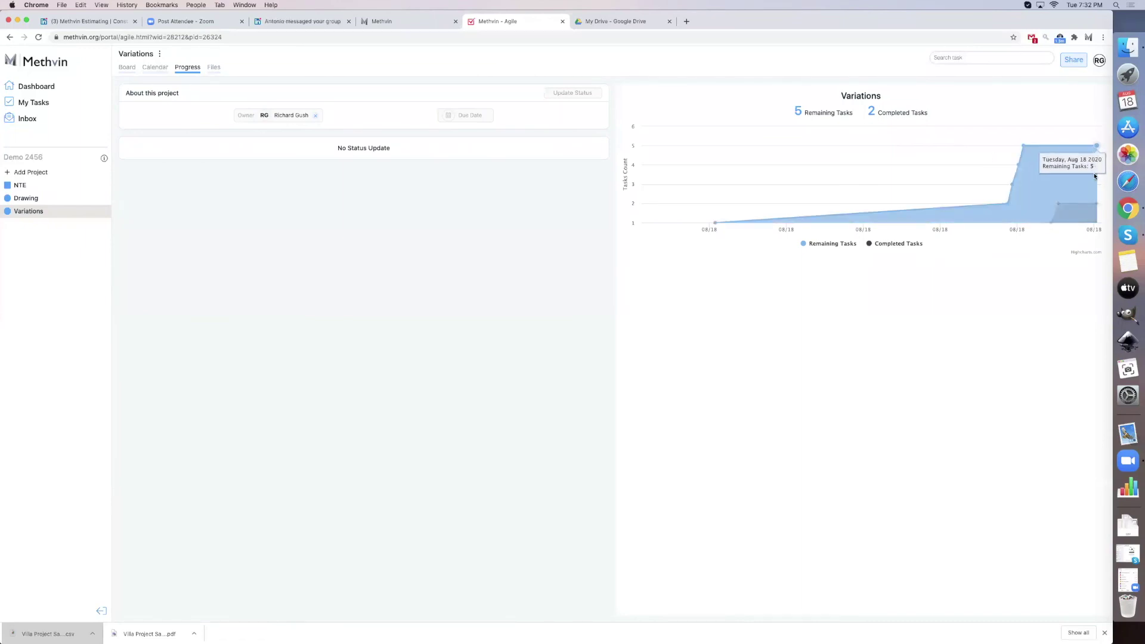
{"action": "mouse_move", "coordinate": [1099, 211]}
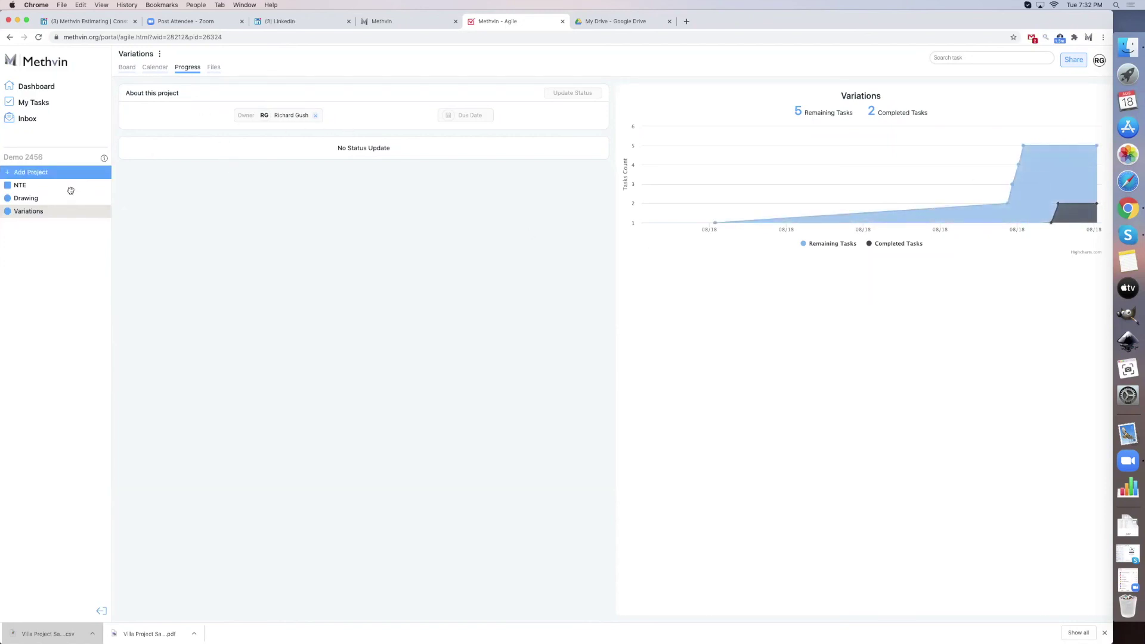
- In the Variations calendar, reschedule the rvsrw task to August 27 and the tgsrdtbr task to August 29
{"action": "left_click", "coordinate": [156, 69]}
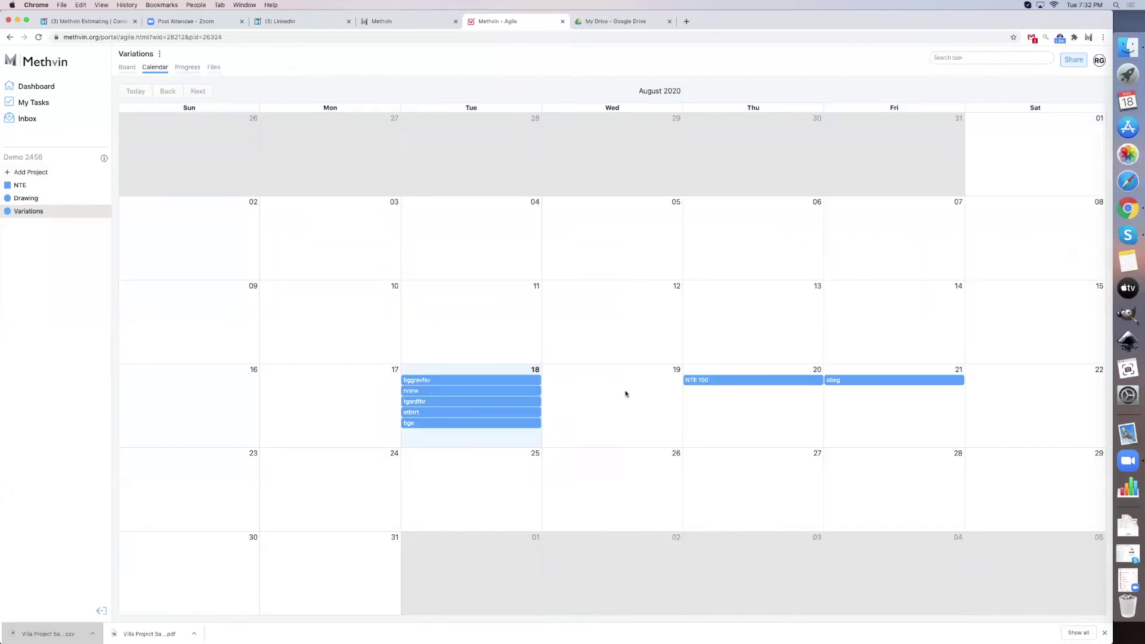
{"action": "left_click_drag", "start_coordinate": [503, 395], "coordinate": [815, 455]}
{"action": "left_click_drag", "start_coordinate": [465, 396], "coordinate": [1015, 482]}
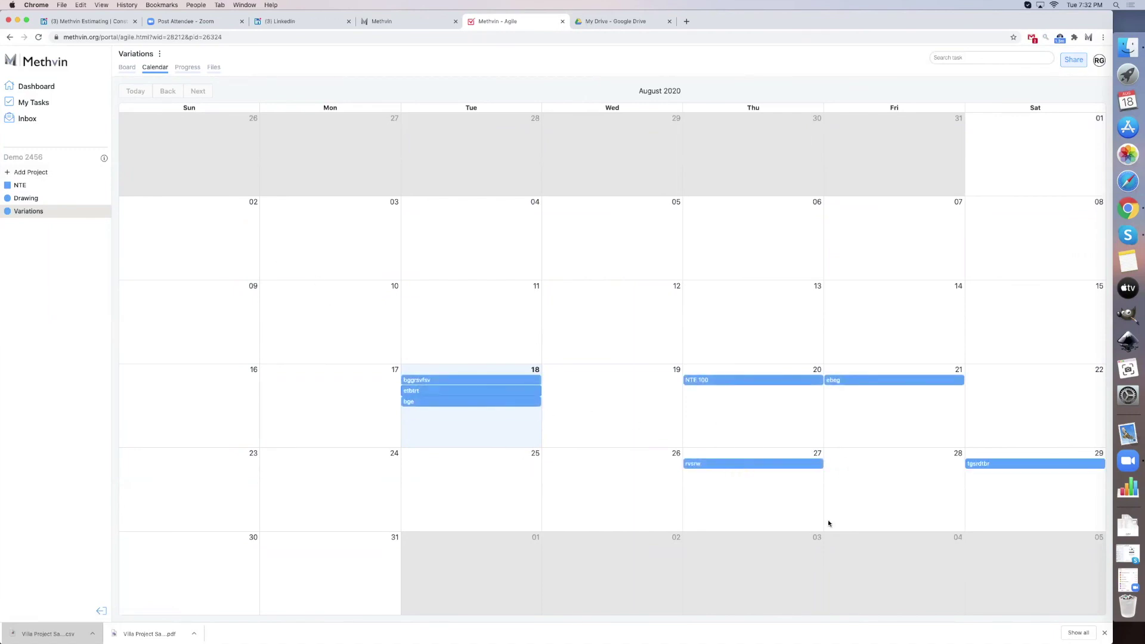
- Create a task on August 28 in the Variations calendar and name it 3535454g cfgd
{"action": "left_click", "coordinate": [878, 474]}
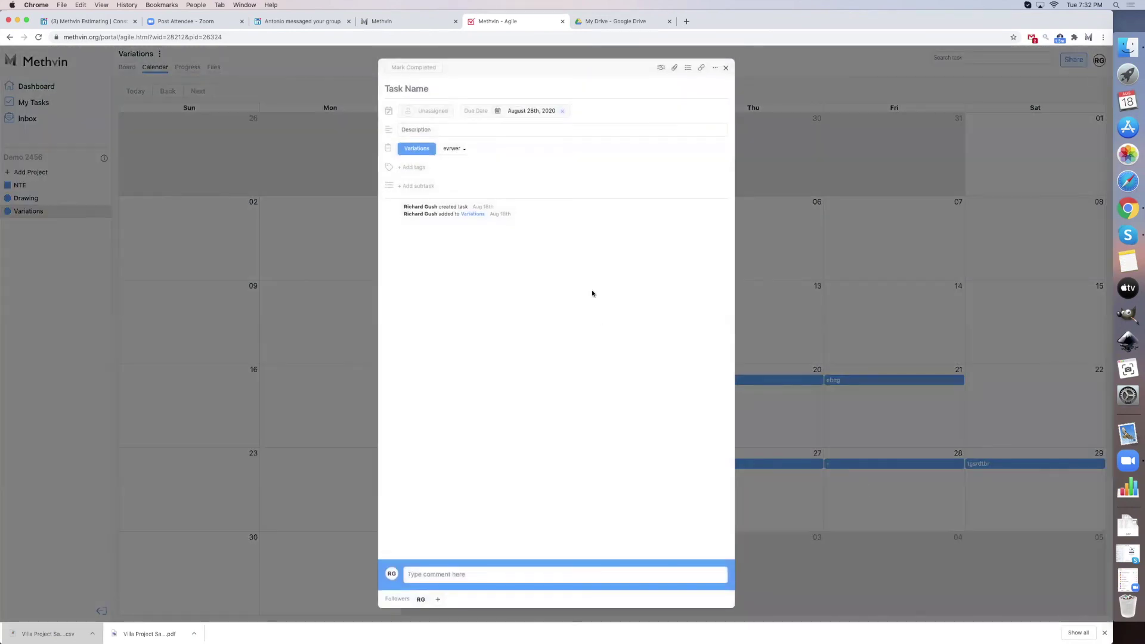
{"action": "left_click", "coordinate": [422, 87]}
{"action": "type", "text": "3535454g cfgd"}
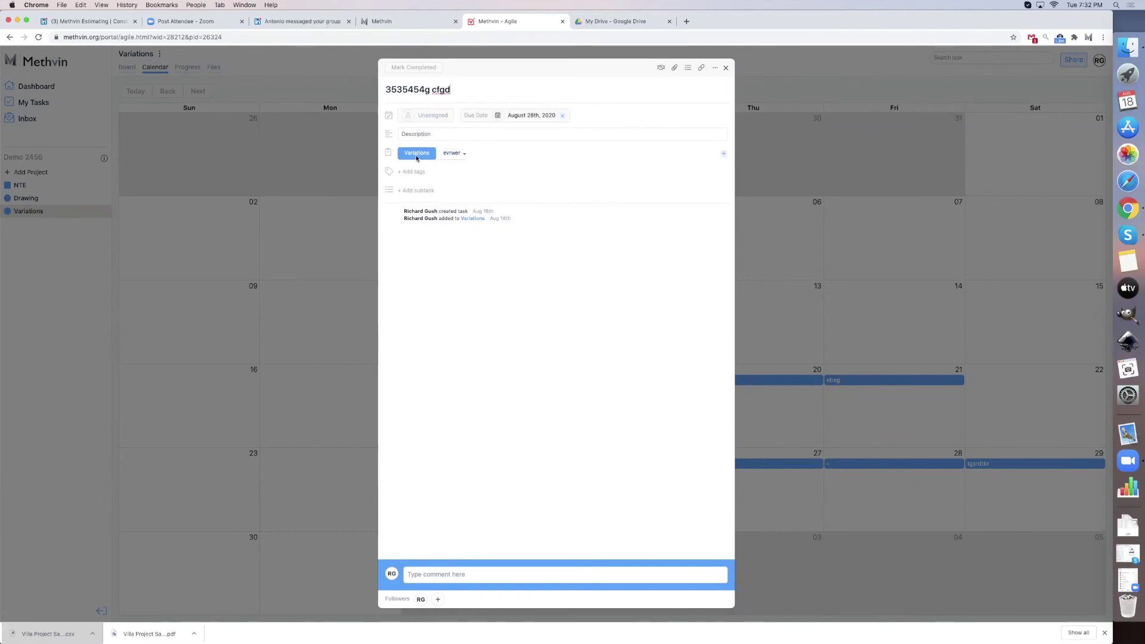
{"action": "left_click", "coordinate": [417, 156]}
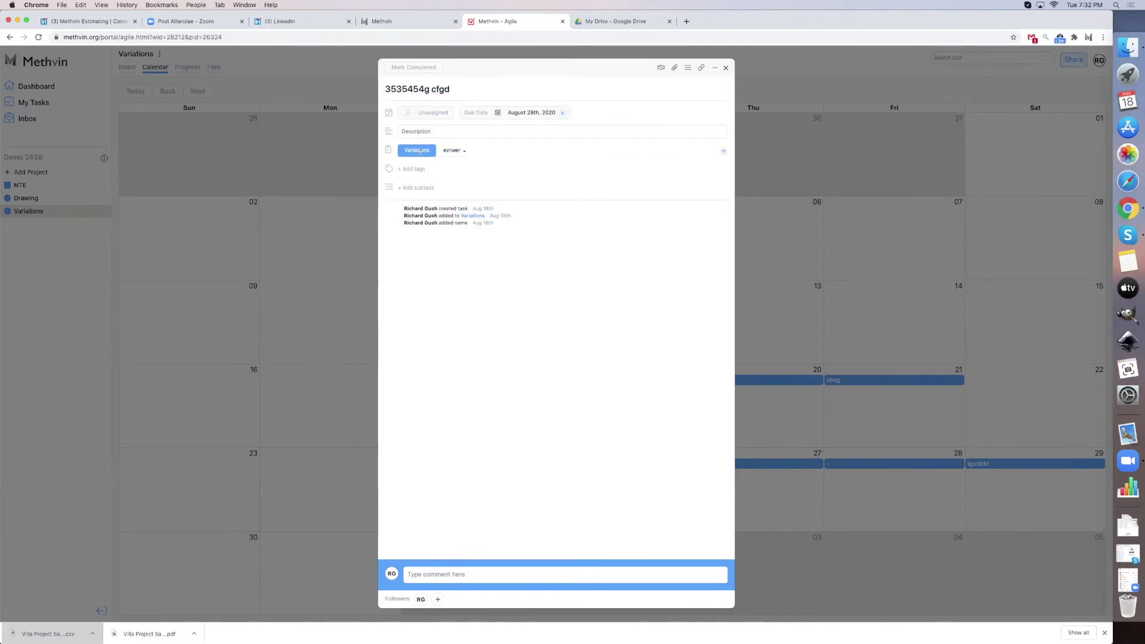
- Also add the 3535454g cfgd task to the Drawing project, try to choose its column there, and close the task
{"action": "left_click", "coordinate": [724, 153]}
{"action": "left_click", "coordinate": [699, 172]}
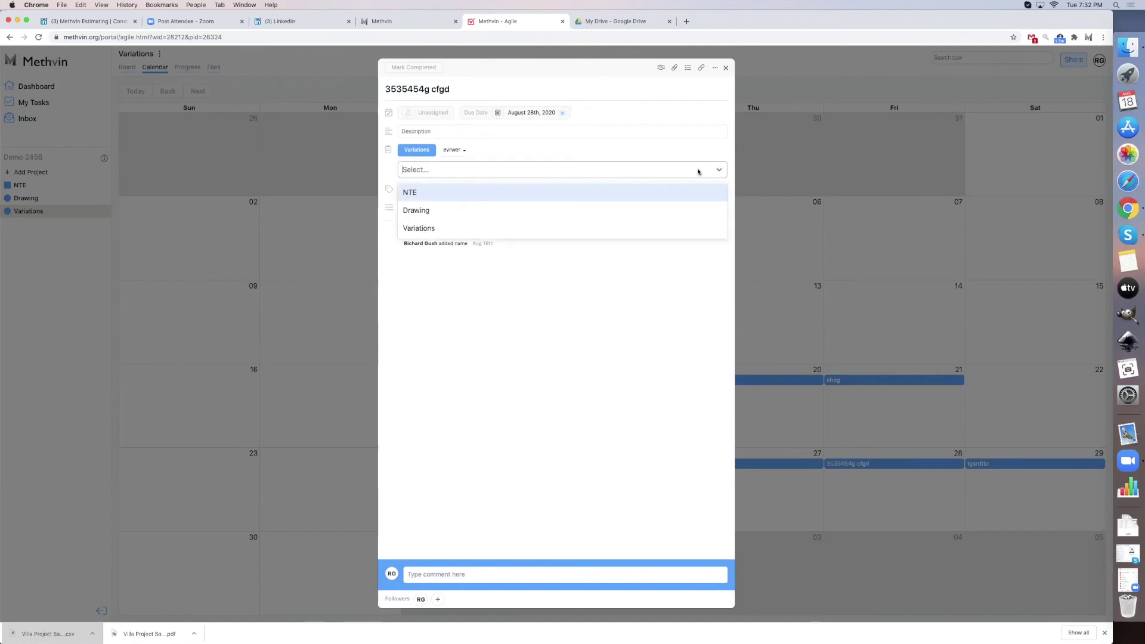
{"action": "left_click", "coordinate": [567, 212]}
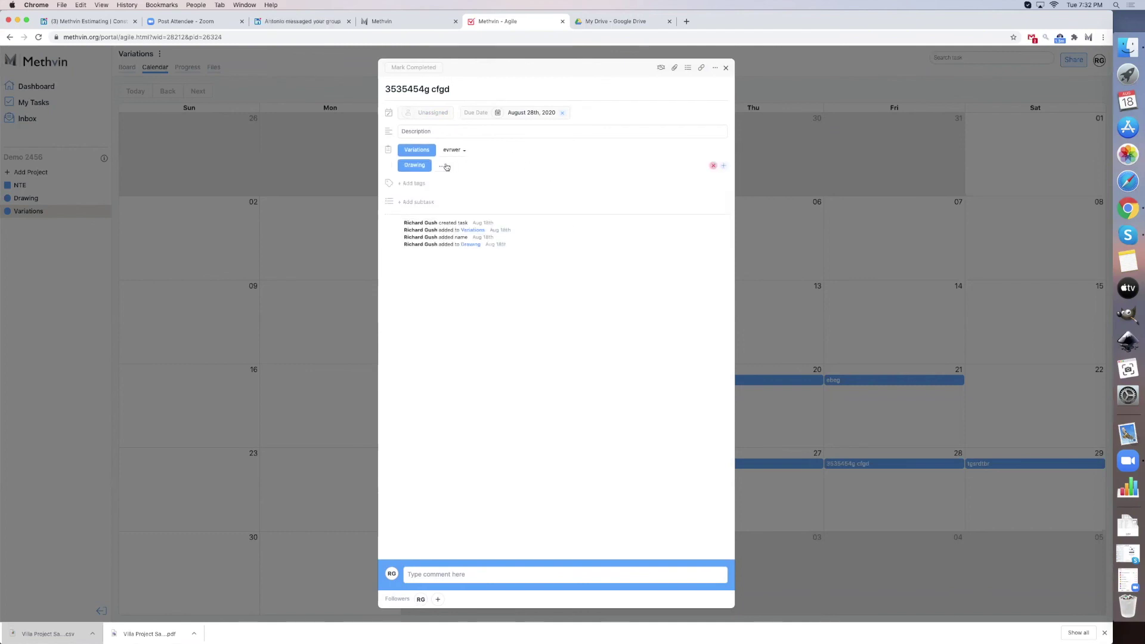
{"action": "left_click", "coordinate": [445, 167]}
{"action": "left_click", "coordinate": [442, 169]}
{"action": "left_click", "coordinate": [726, 68]}
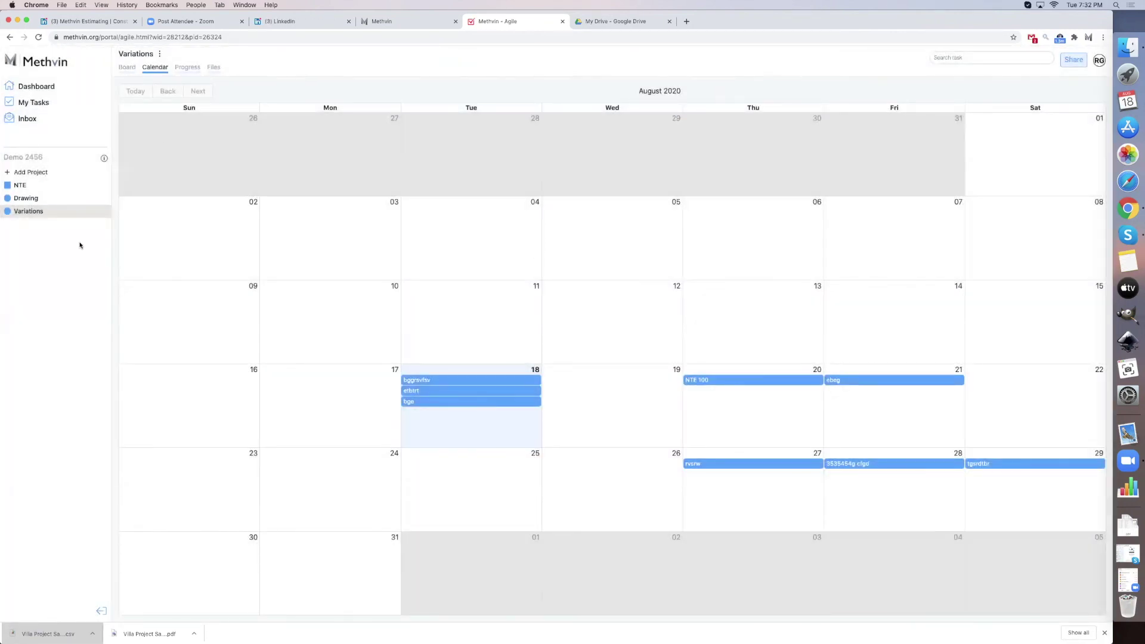
- Check the workspace inbox and the assigned tasks, and look at the details of the ebeg task
{"action": "left_click", "coordinate": [24, 119]}
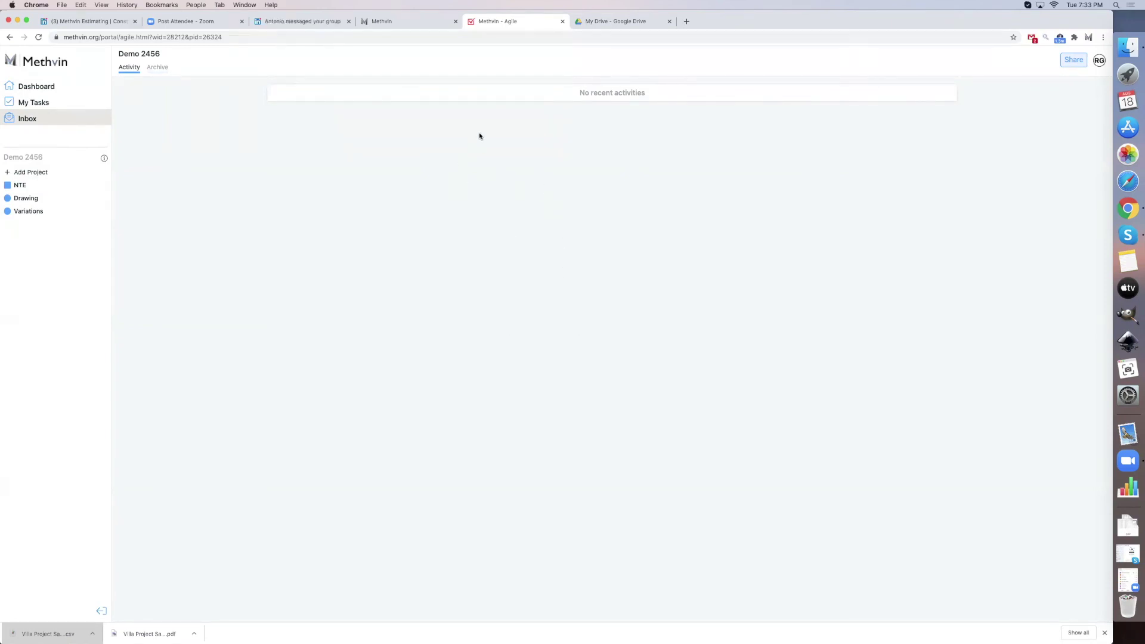
{"action": "left_click", "coordinate": [45, 105]}
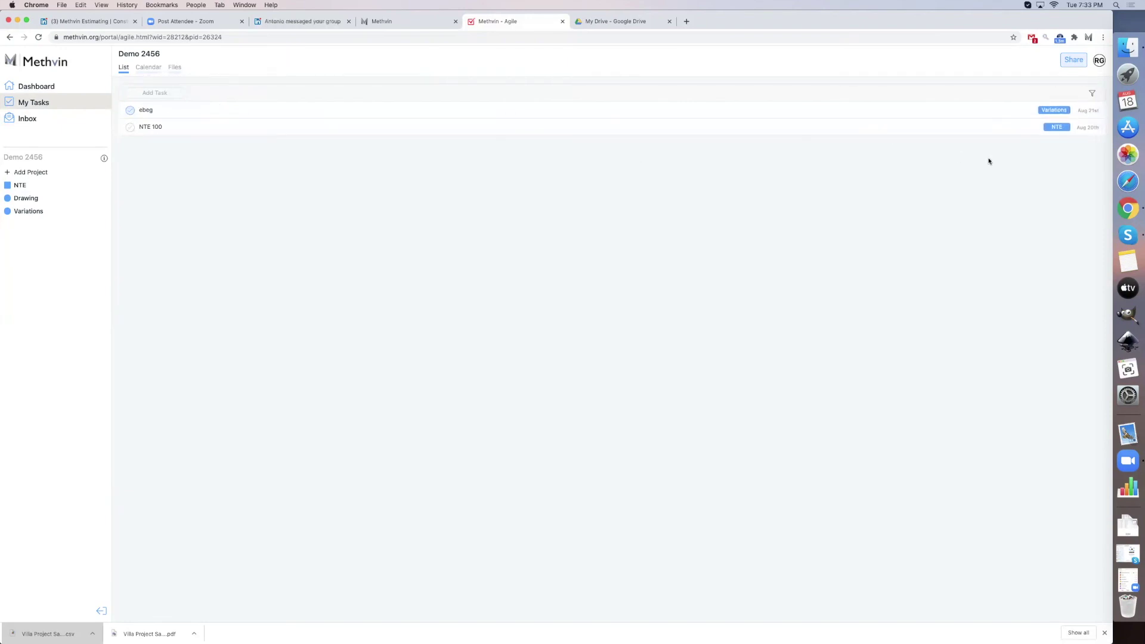
{"action": "left_click", "coordinate": [771, 110]}
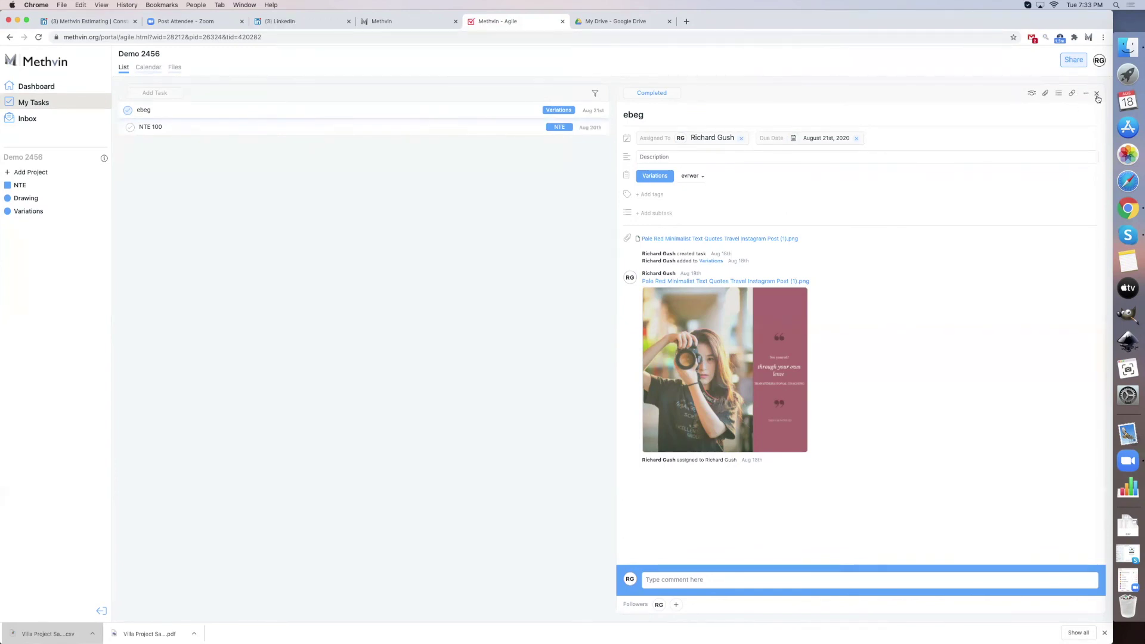
{"action": "left_click", "coordinate": [1097, 95]}
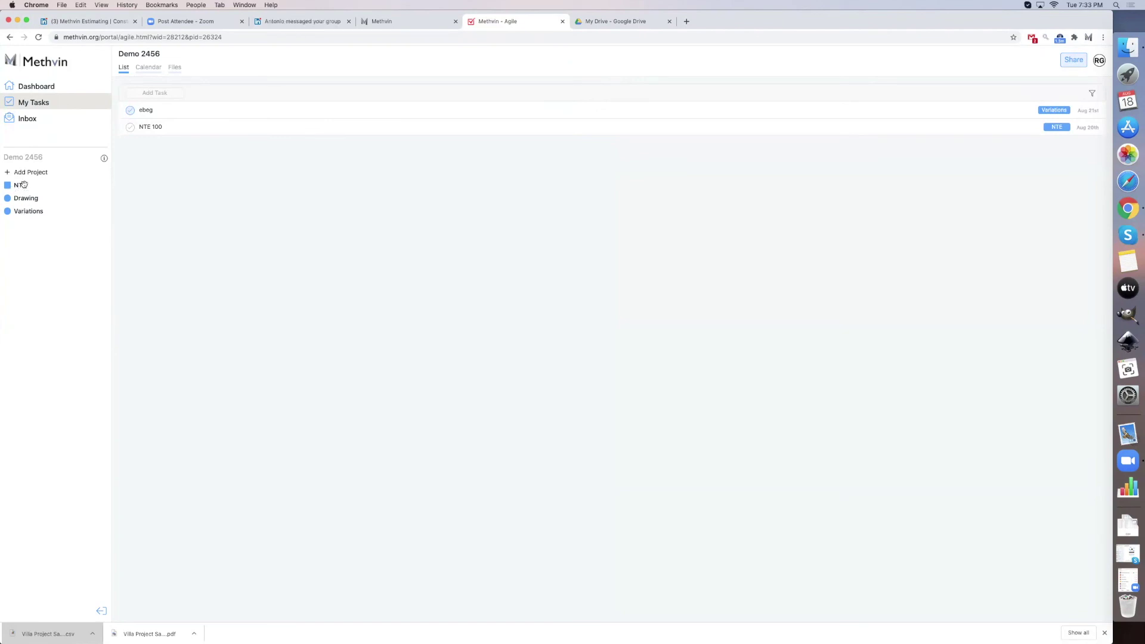
- Create a task named tgtrbe in the NTE column of the NTE project board
{"action": "left_click", "coordinate": [21, 185]}
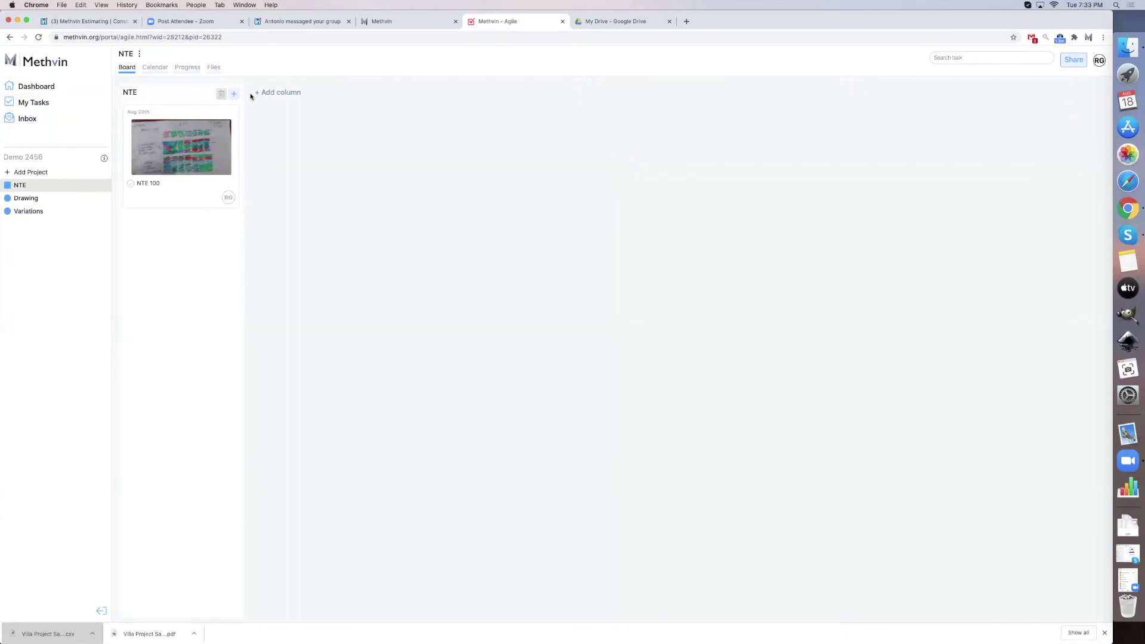
{"action": "left_click", "coordinate": [234, 94]}
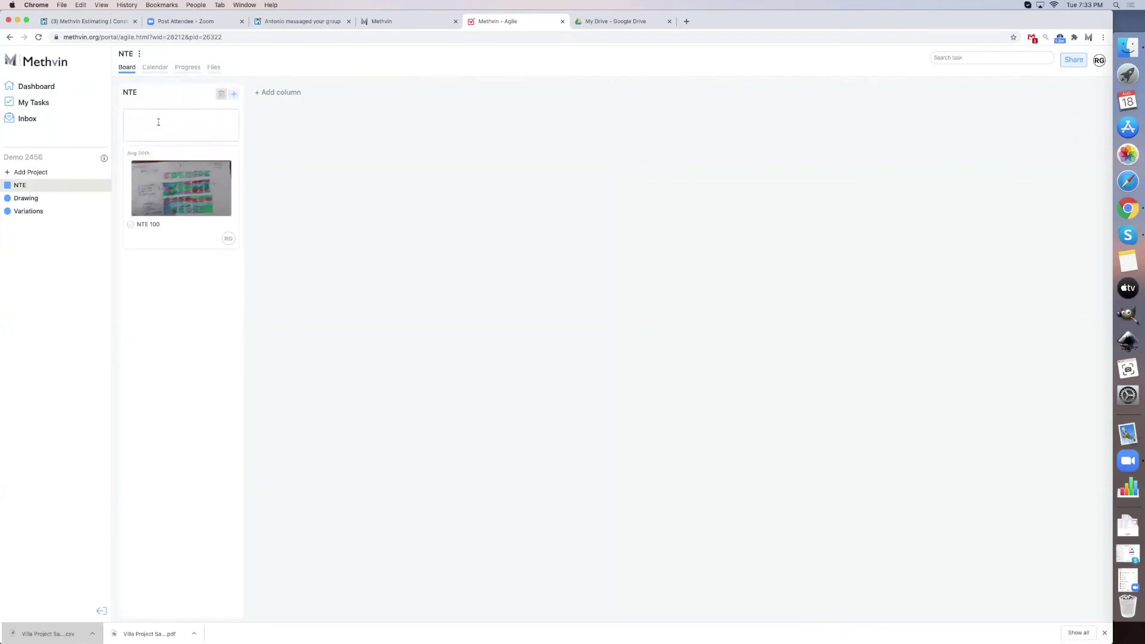
{"action": "type", "text": "tgtrbe"}
{"action": "key", "text": "Return"}
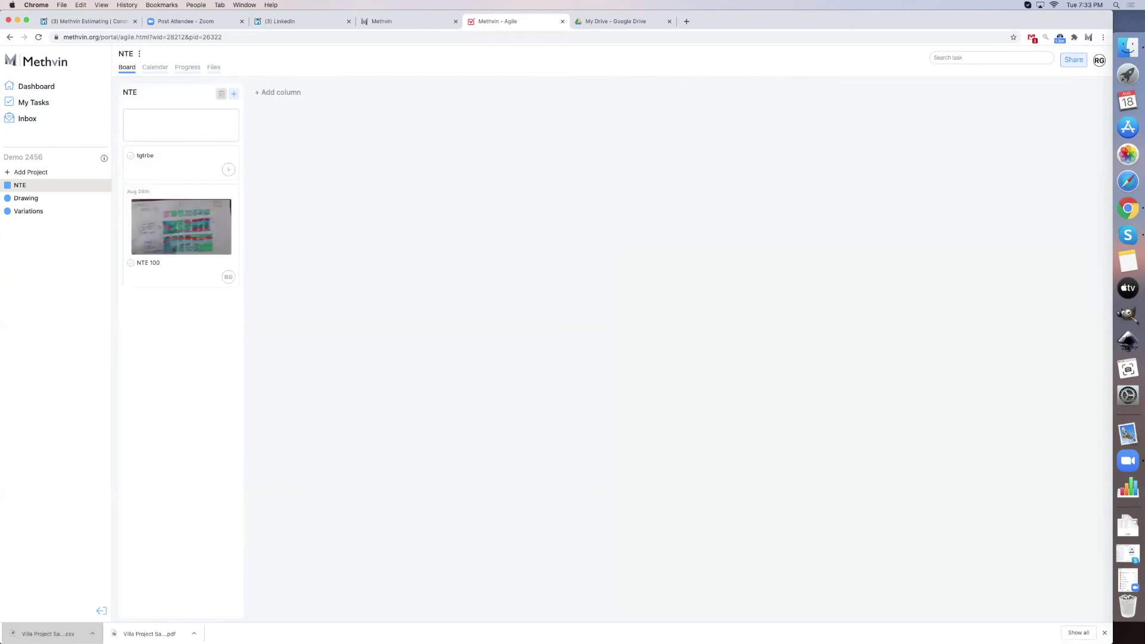
- Start an agreement on the tgtrbe task with the lines eg and gefry and a numbered item fryrwsffs
{"action": "left_click", "coordinate": [173, 158]}
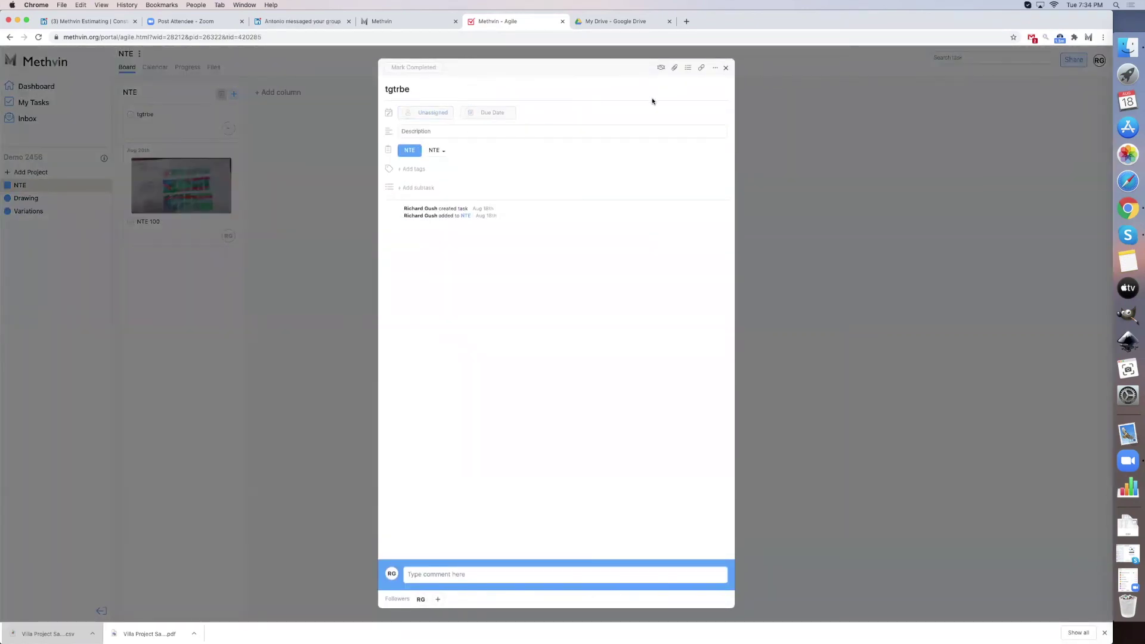
{"action": "left_click", "coordinate": [661, 68]}
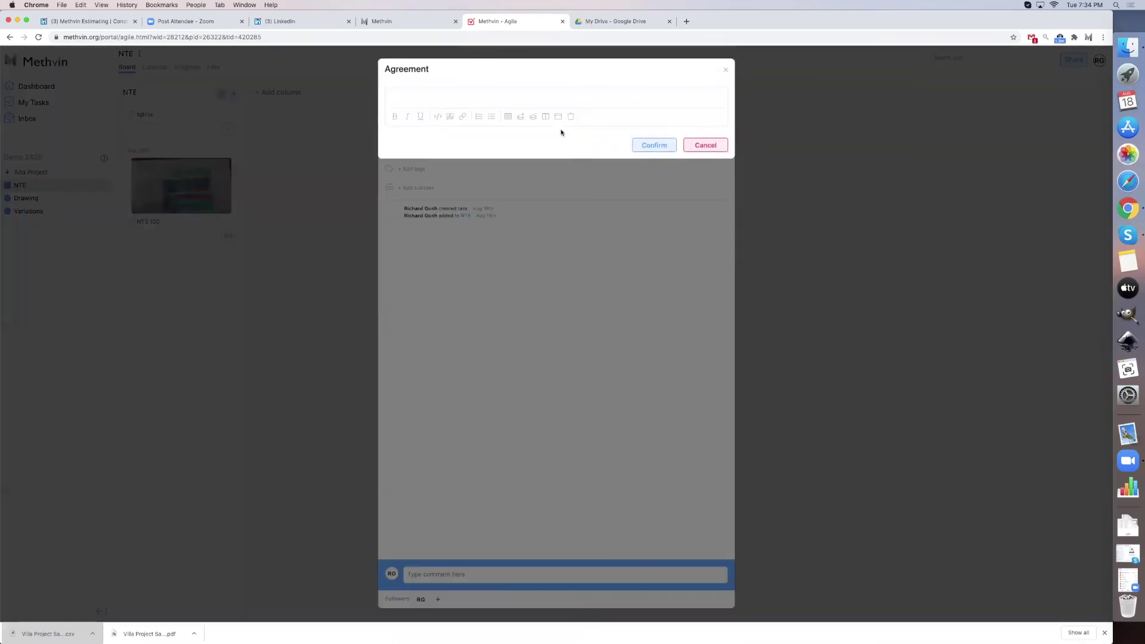
{"action": "type", "text": "eg"}
{"action": "key", "text": "Return"}
{"action": "type", "text": "gefry"}
{"action": "key", "text": "Return"}
{"action": "type", "text": "fry"}
{"action": "left_click", "coordinate": [479, 136]}
{"action": "type", "text": "rwsffs"}
{"action": "key", "text": "Return"}
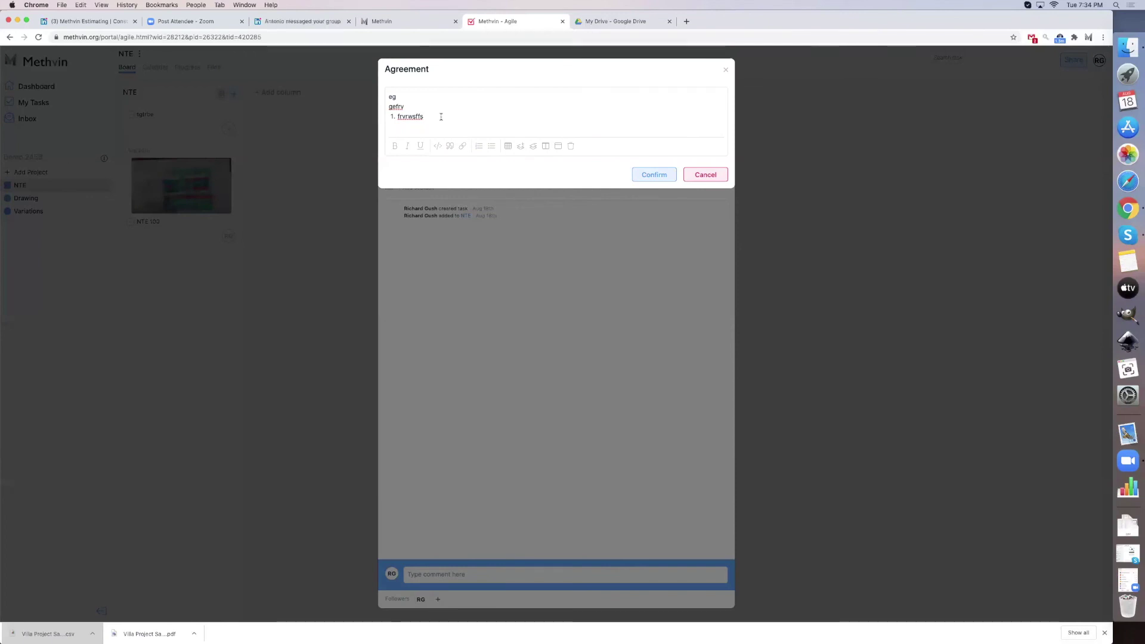
- Add four nested numbered items to the agreement, ending with dg, g and g, then confirm it and close the task
{"action": "key", "text": "Return"}
{"action": "type", "text": "klljjjlo;;"}
{"action": "key", "text": "Tab"}
{"action": "type", "text": "jjijijkgt"}
{"action": "key", "text": "Return"}
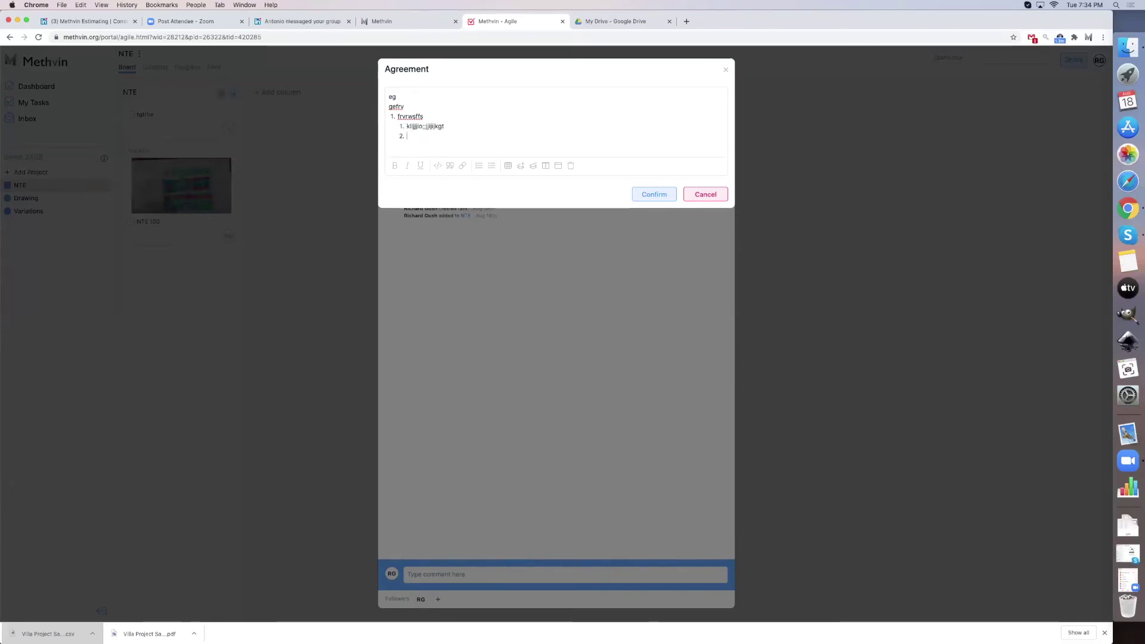
{"action": "type", "text": "dg"}
{"action": "key", "text": "Return"}
{"action": "type", "text": "g"}
{"action": "key", "text": "Return"}
{"action": "type", "text": "g"}
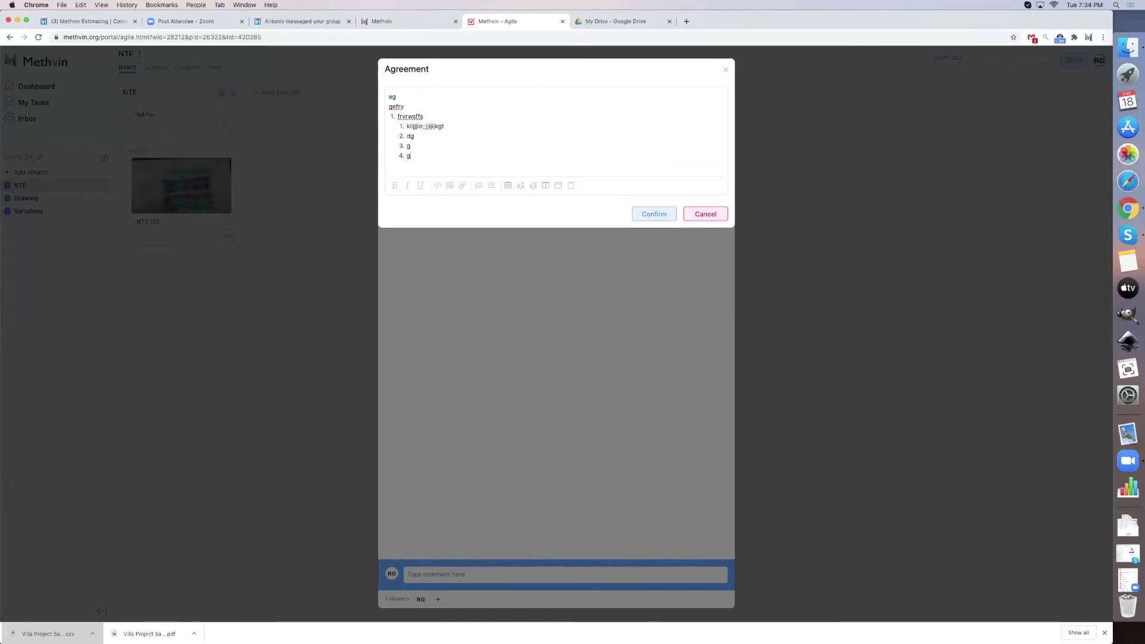
{"action": "left_click", "coordinate": [652, 213]}
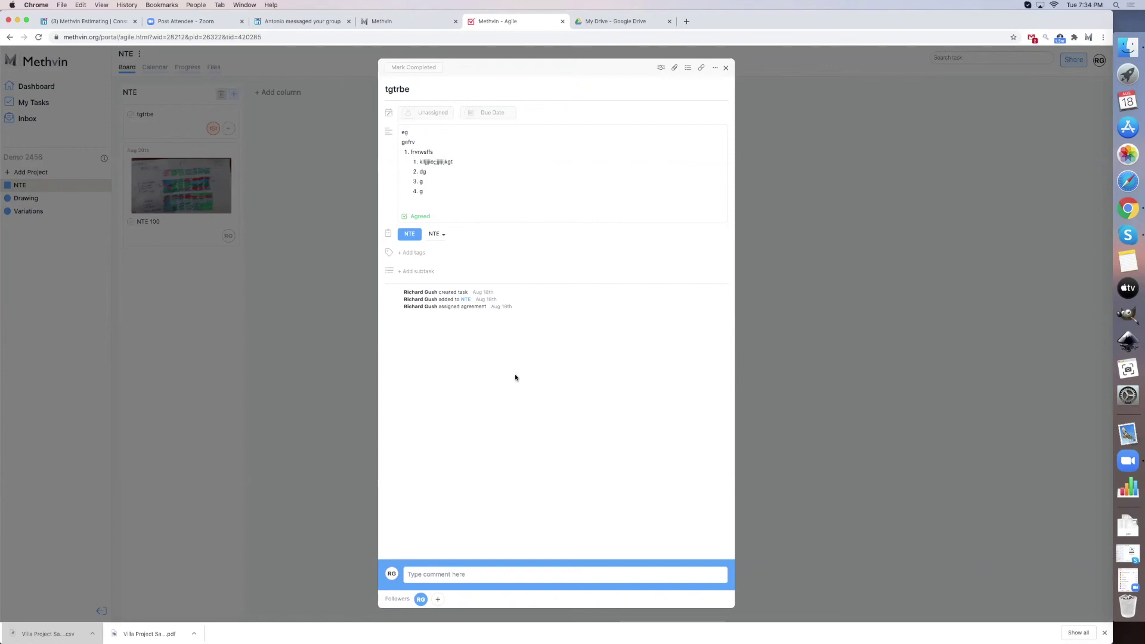
{"action": "left_click", "coordinate": [727, 71]}
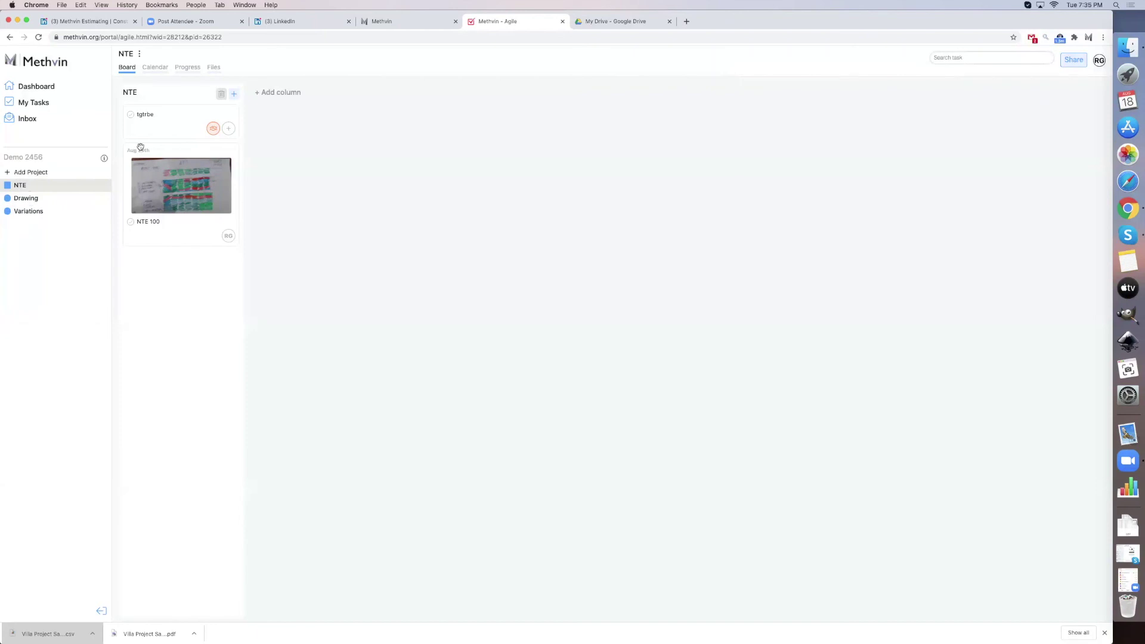
- Create another task in the NTE column and name it erwdfdf
{"action": "left_click", "coordinate": [233, 94]}
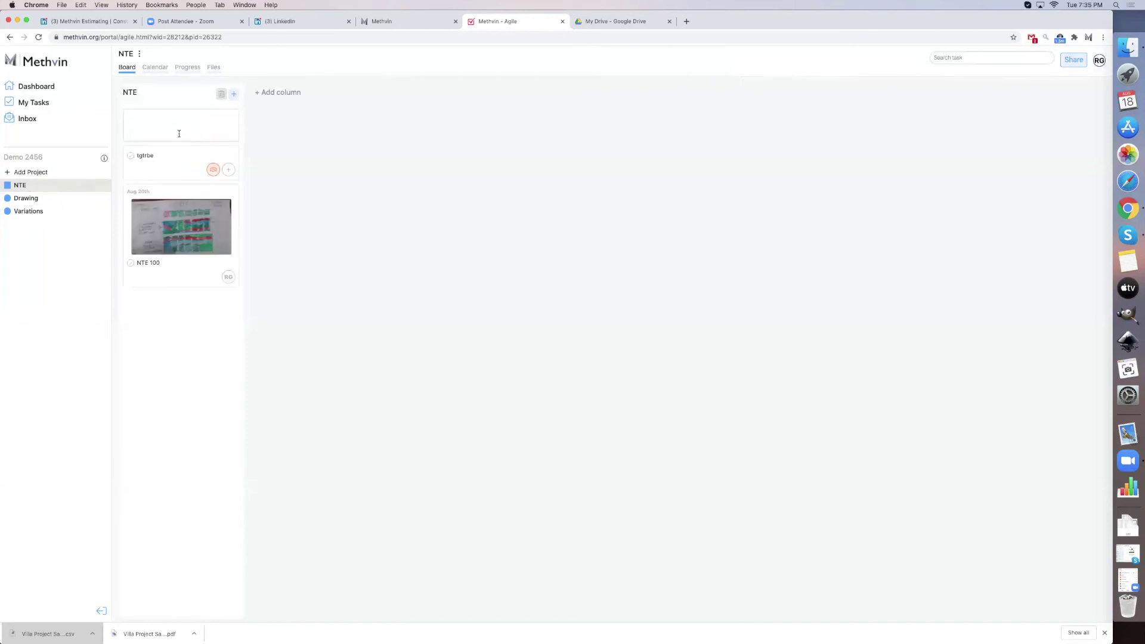
{"action": "key", "text": "Return"}
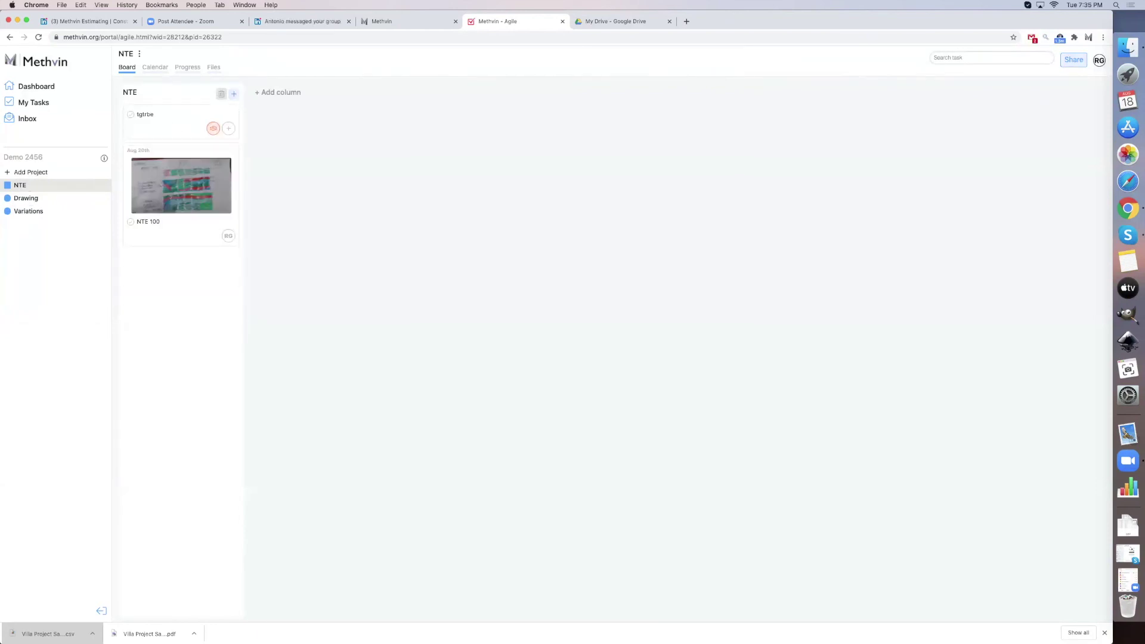
{"action": "left_click", "coordinate": [233, 94]}
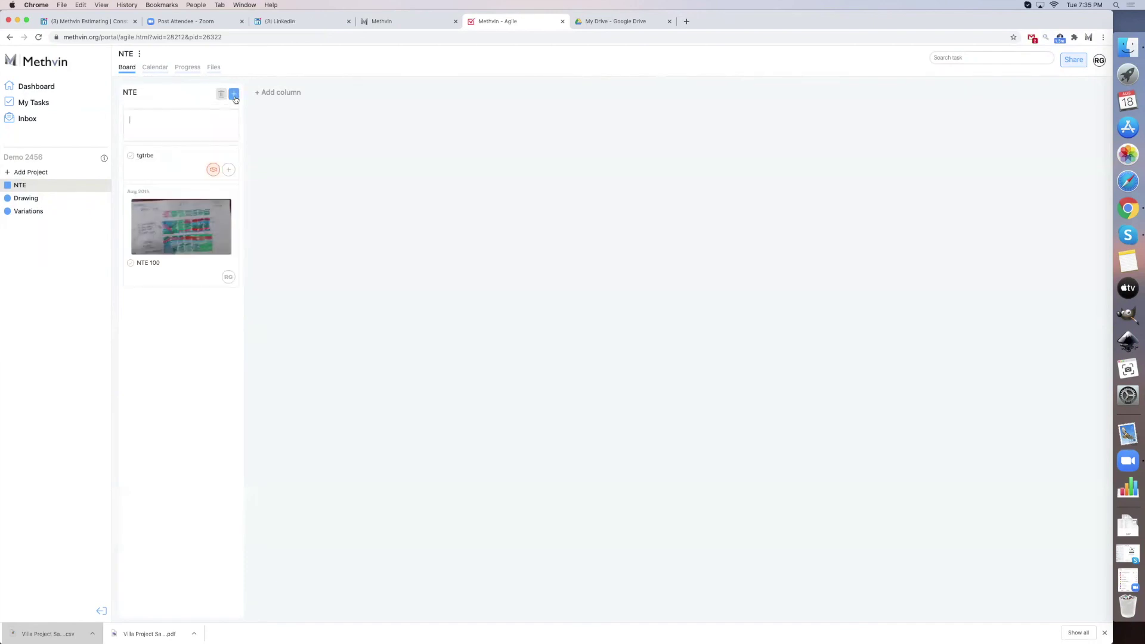
{"action": "type", "text": "erwdfdf"}
{"action": "key", "text": "Return"}
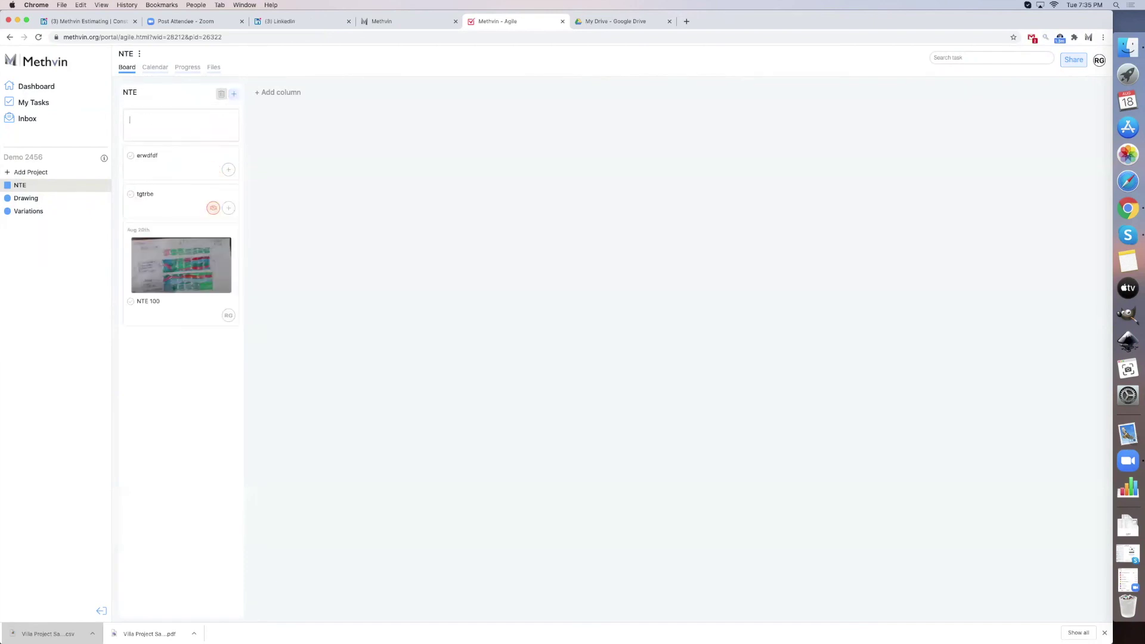
- Add subtasks to the erwdfdf task and name the first five jndf, tdrt, httrhn, hrftrhn and fhh
{"action": "left_click", "coordinate": [183, 156]}
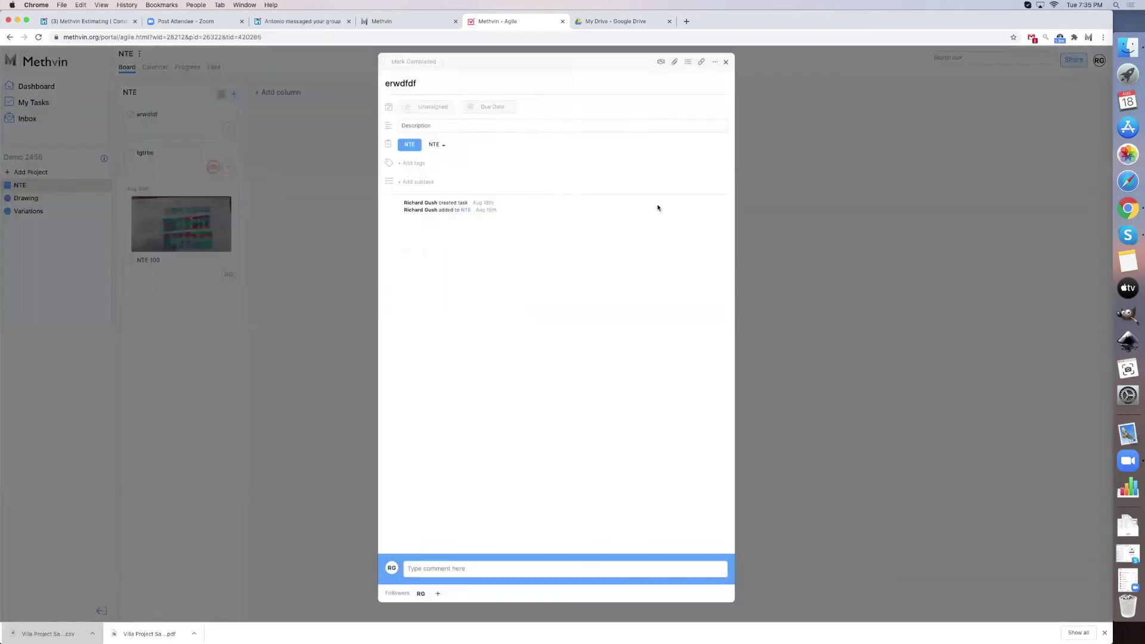
{"action": "left_click", "coordinate": [688, 68]}
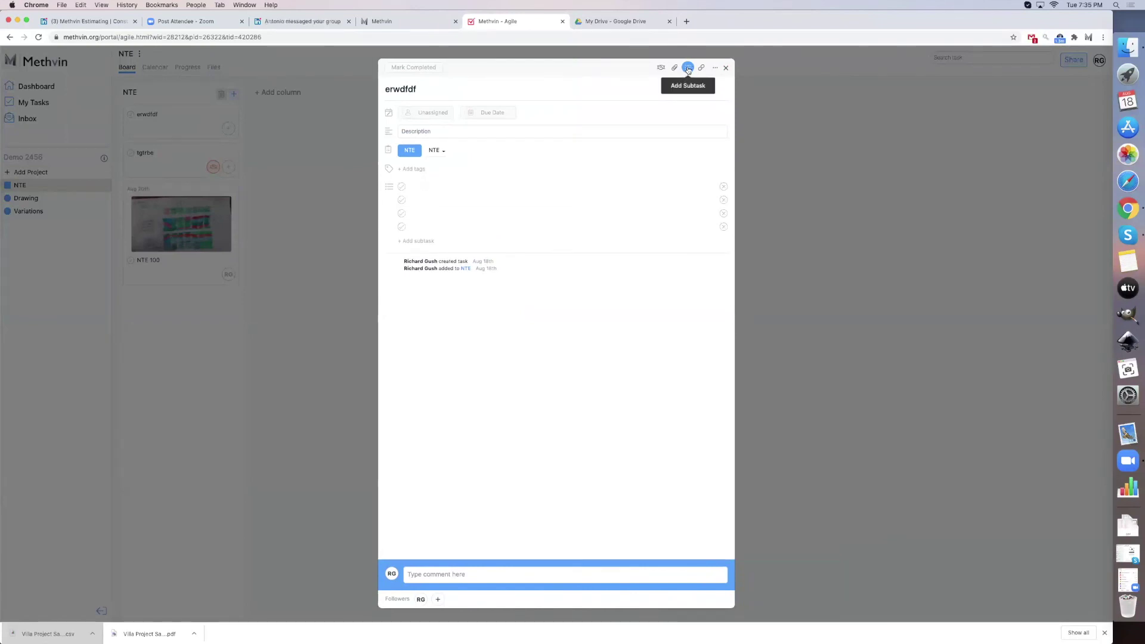
{"action": "left_click", "coordinate": [449, 183]}
{"action": "type", "text": "jndf"}
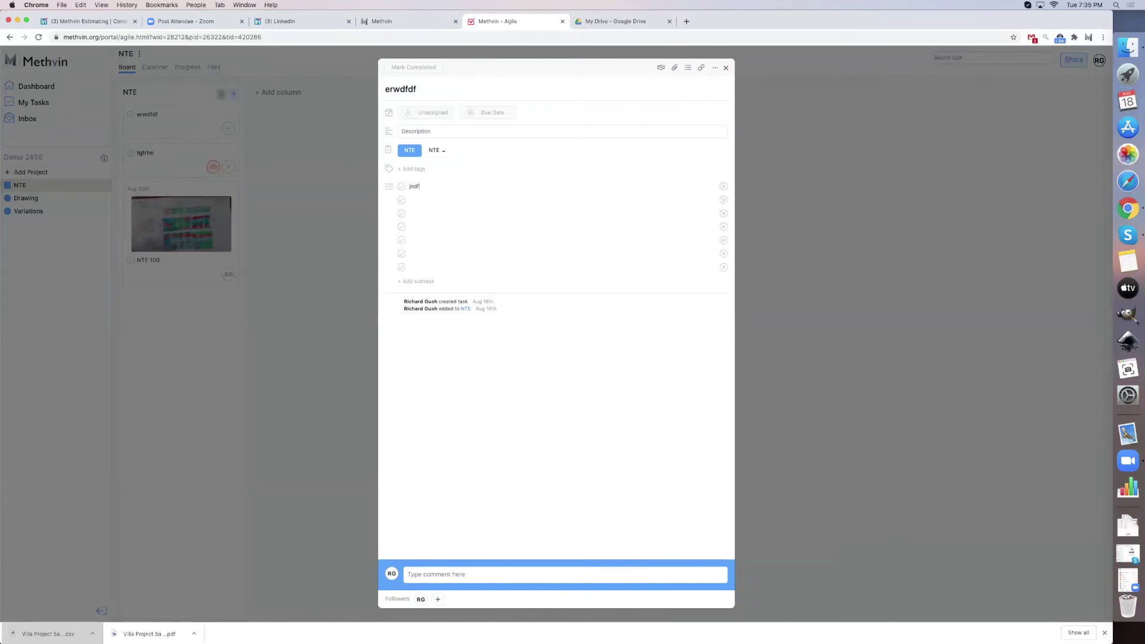
{"action": "left_click", "coordinate": [453, 200]}
{"action": "type", "text": "tdrt"}
{"action": "left_click", "coordinate": [441, 213]}
{"action": "type", "text": "httrhn"}
{"action": "left_click", "coordinate": [436, 228]}
{"action": "type", "text": "hrftrhn"}
{"action": "left_click", "coordinate": [436, 241]}
{"action": "type", "text": "fhh"}
- Mark the jndf, tdrt, hrftrhn and httrhn subtasks as completed
{"action": "left_click", "coordinate": [423, 186]}
{"action": "left_click", "coordinate": [401, 186]}
{"action": "left_click", "coordinate": [401, 199]}
{"action": "left_click", "coordinate": [402, 227]}
{"action": "left_click", "coordinate": [403, 214]}
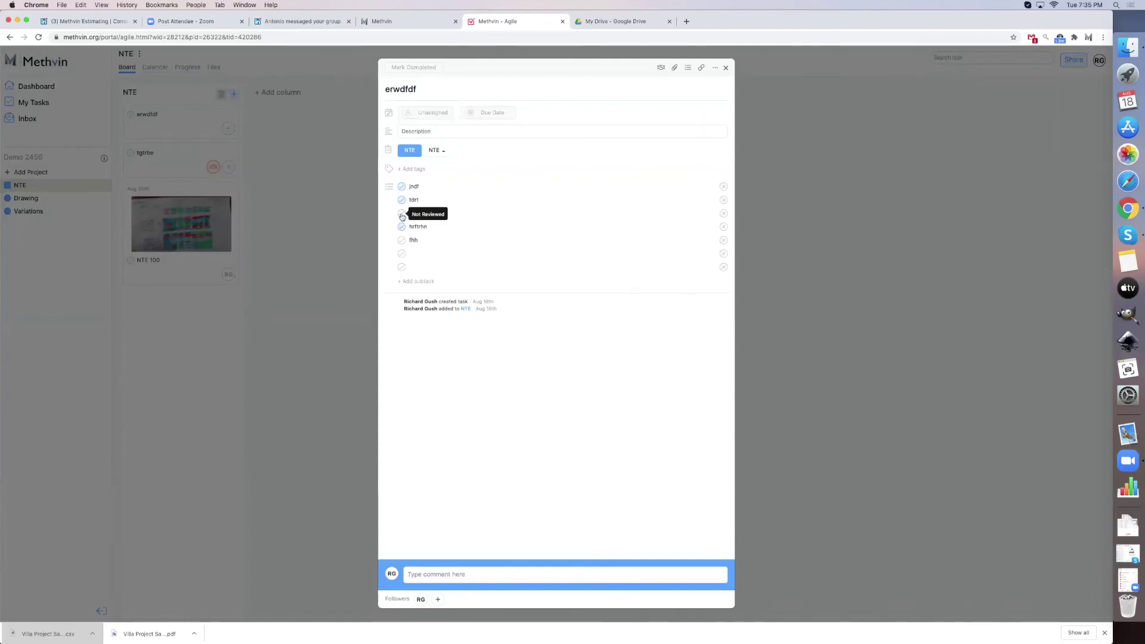
- Post a comment on the erwdfdf task reading rwf and, after a blank line, raer
{"action": "left_click", "coordinate": [432, 575]}
{"action": "type", "text": "rwf"}
{"action": "key", "text": "Return"}
{"action": "key", "text": "Return"}
{"action": "type", "text": "raer"}
{"action": "key", "text": "Return"}
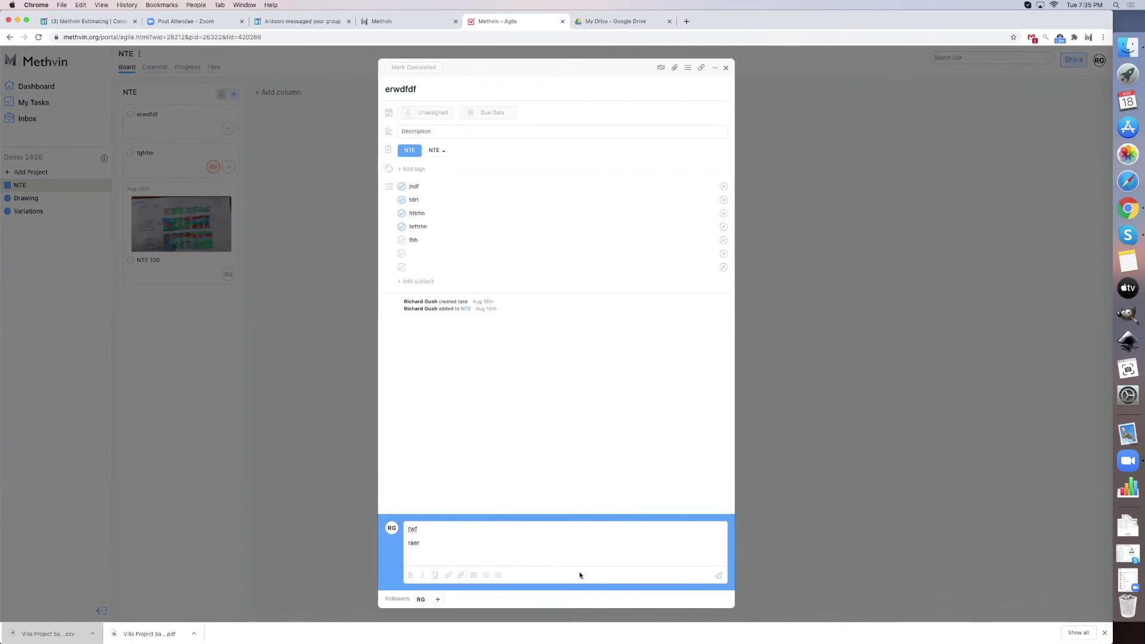
{"action": "left_click", "coordinate": [719, 575]}
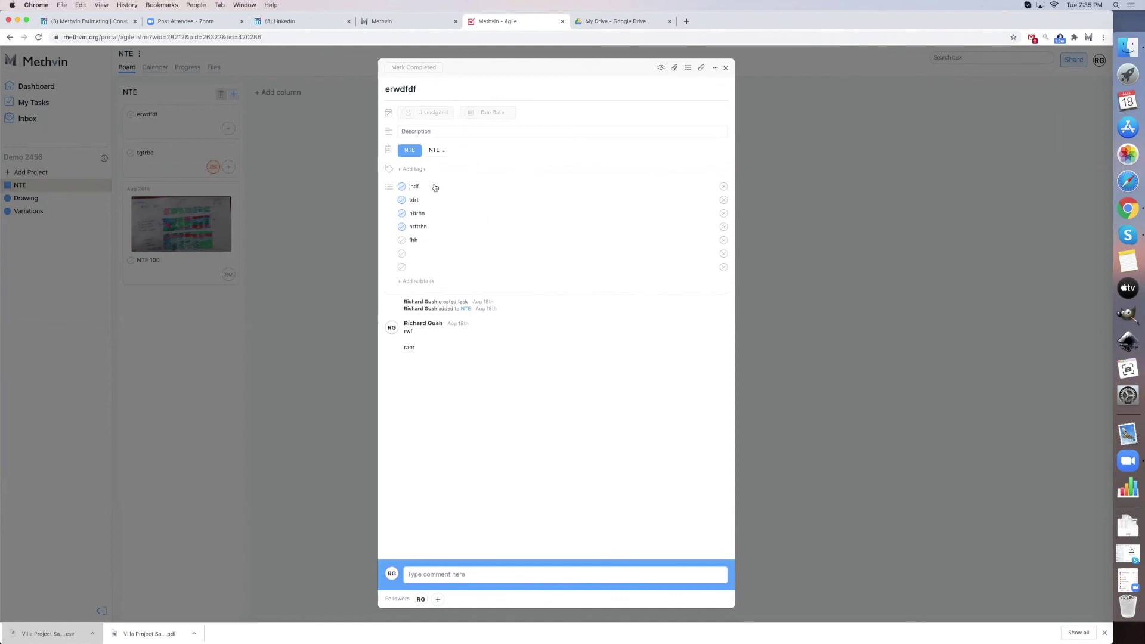
- Dispute the completed tdrt subtask and submit the reason dt, wse, gr on three lines
{"action": "left_click", "coordinate": [403, 200]}
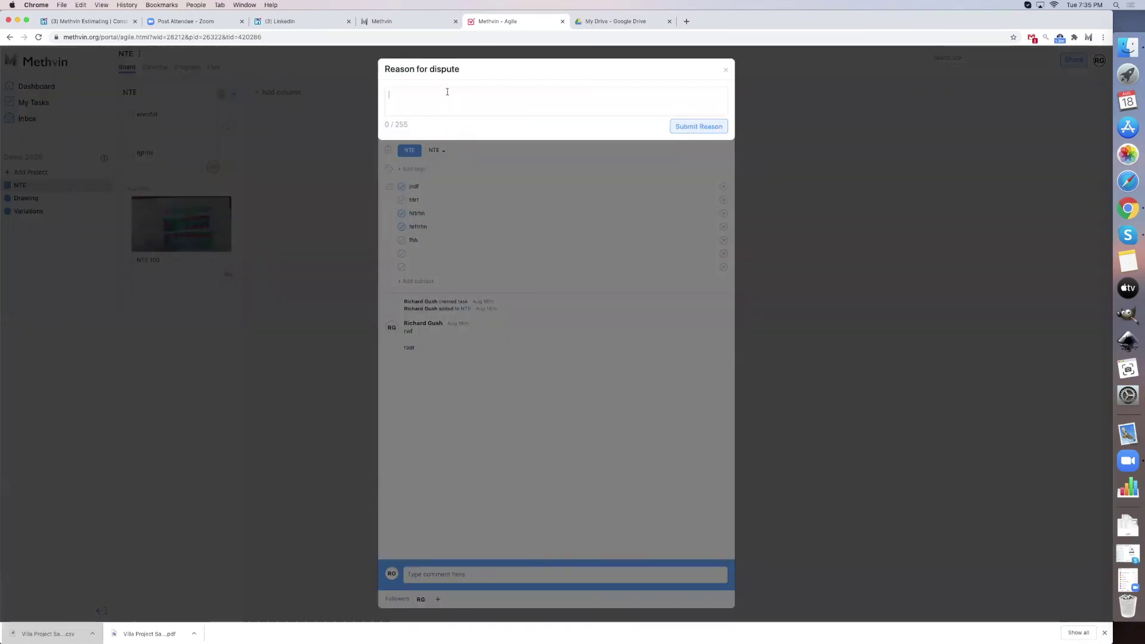
{"action": "type", "text": "dt"}
{"action": "key", "text": "Return"}
{"action": "type", "text": "wse"}
{"action": "key", "text": "Return"}
{"action": "type", "text": "gr"}
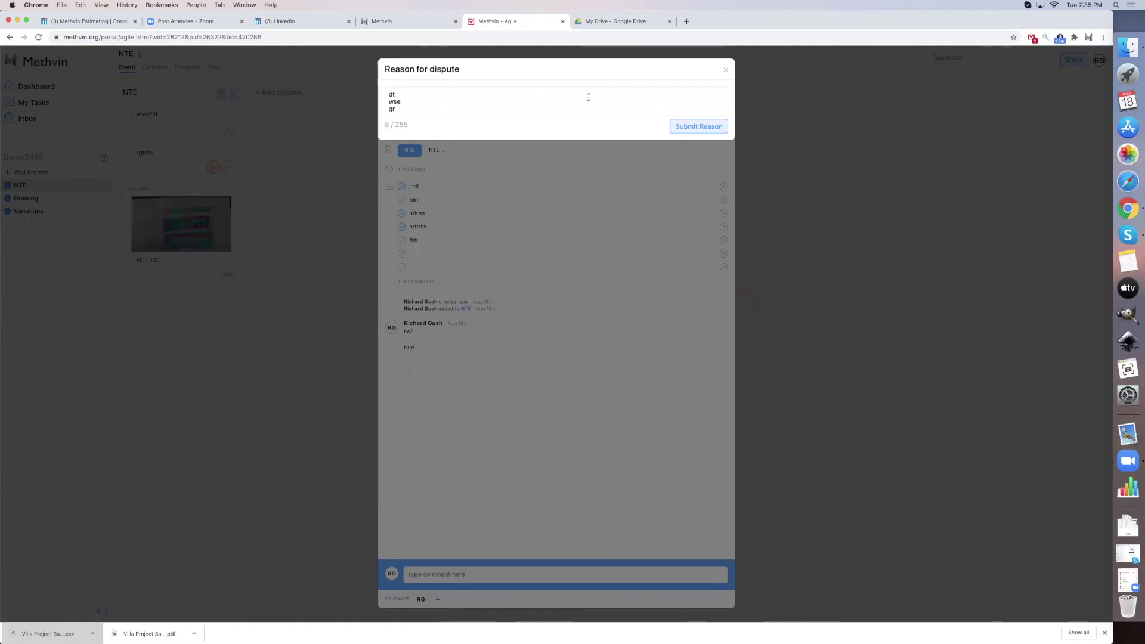
{"action": "left_click", "coordinate": [684, 125]}
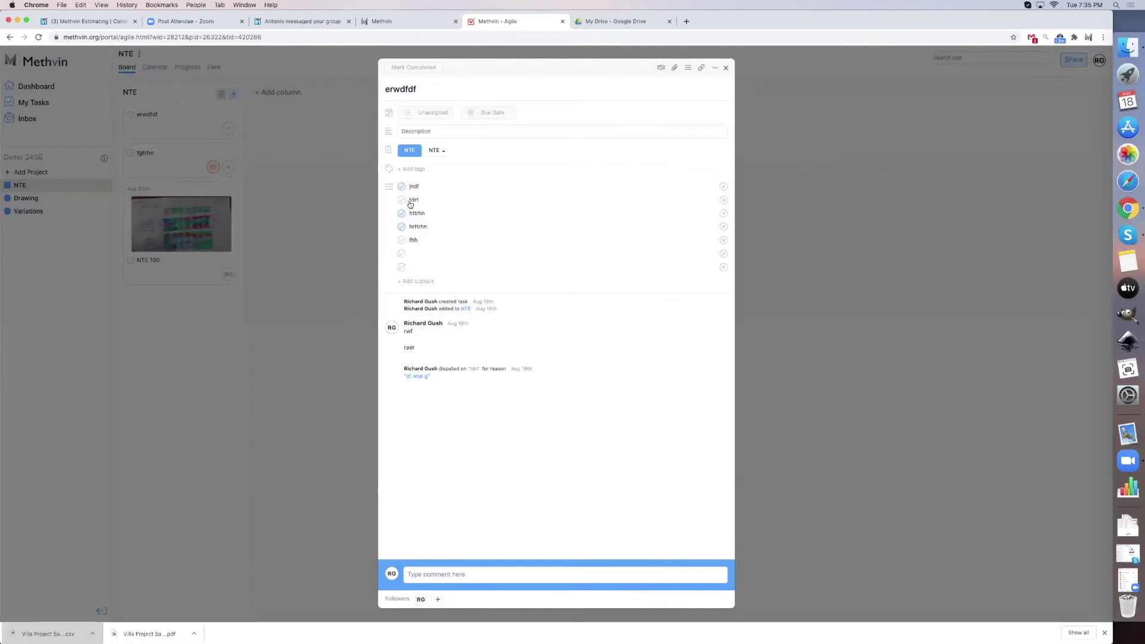
- Complete the disputed tdrt subtask again, append more text to its name, and close the task
{"action": "mouse_move", "coordinate": [403, 202]}
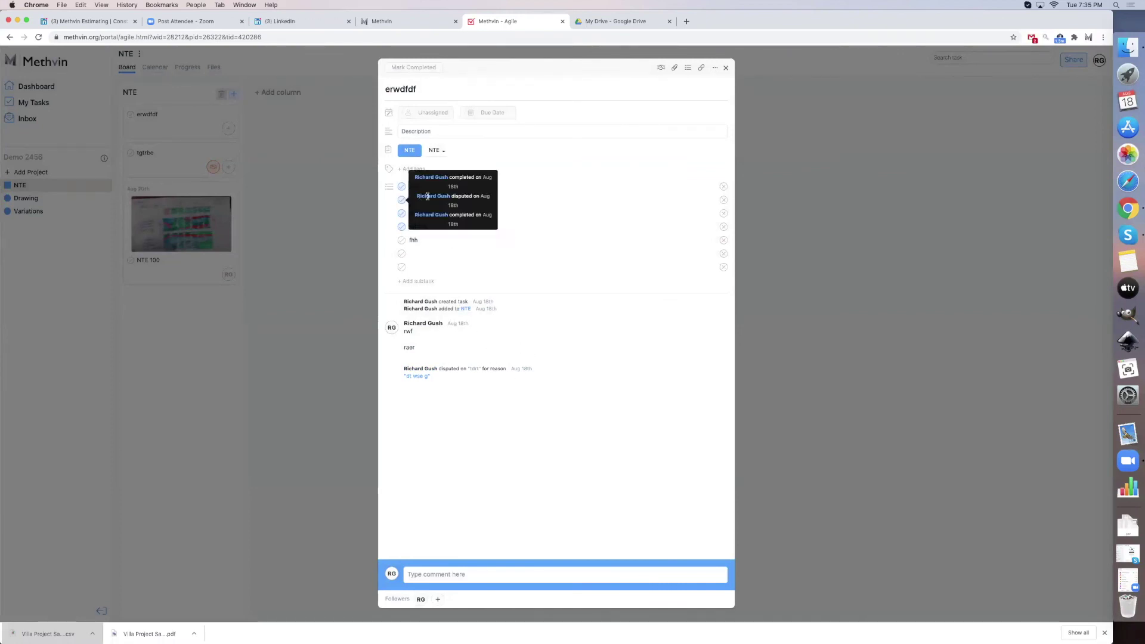
{"action": "left_click", "coordinate": [493, 199]}
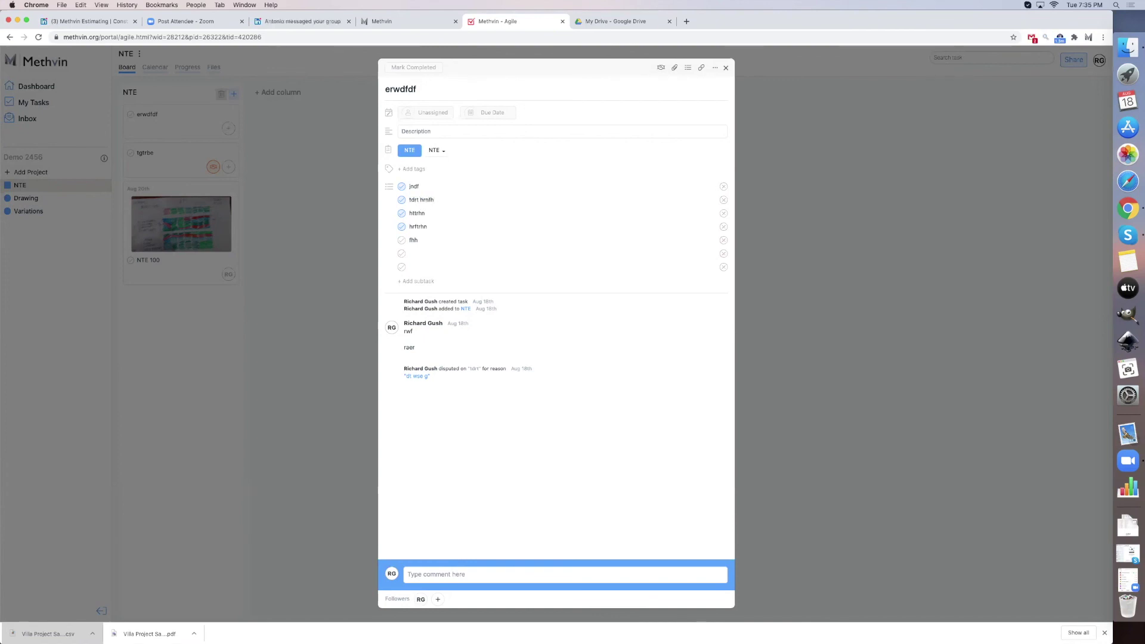
{"action": "mouse_move", "coordinate": [403, 204]}
{"action": "left_click", "coordinate": [241, 361]}
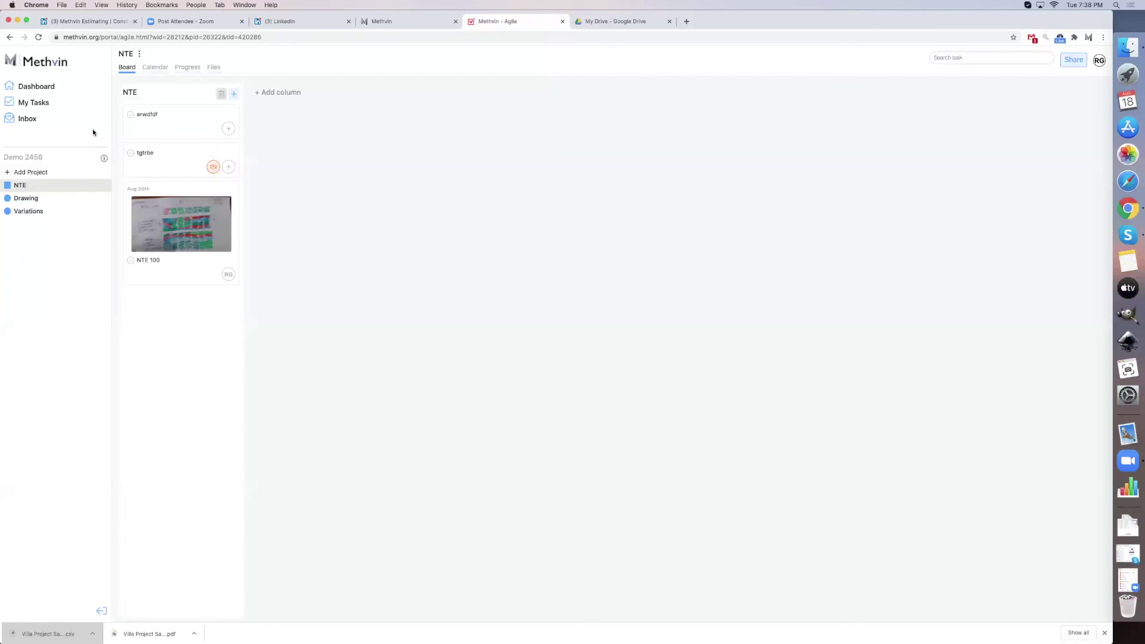
- Reload the erwdfdf task page, copy its web address, and open a new browser tab
{"action": "left_click", "coordinate": [40, 37]}
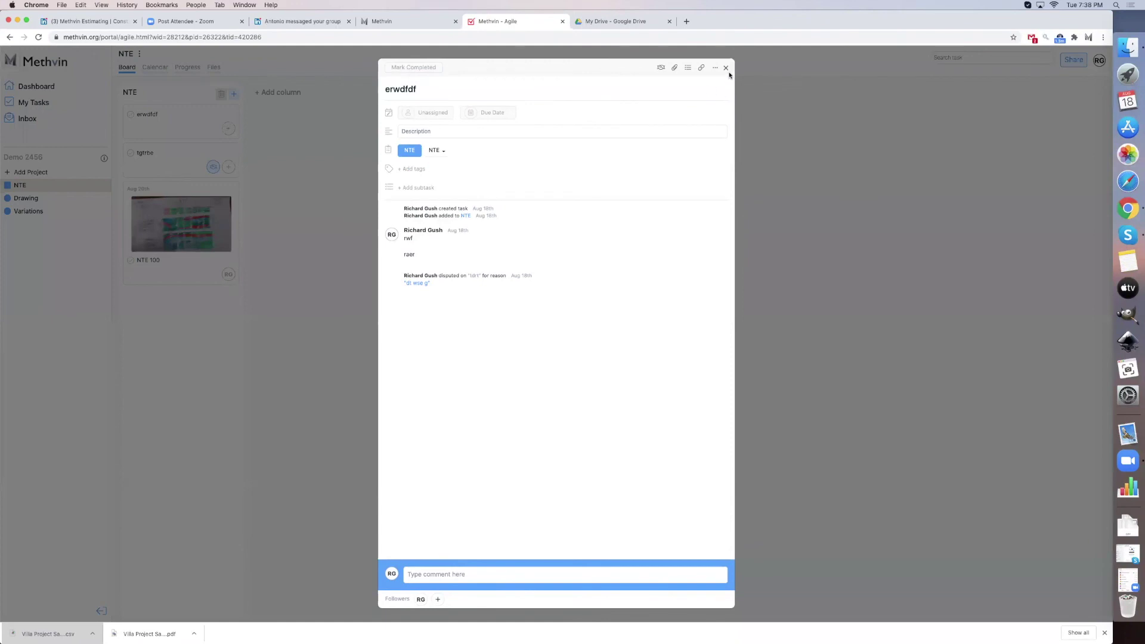
{"action": "left_click", "coordinate": [264, 37]}
{"action": "key", "text": "super+c"}
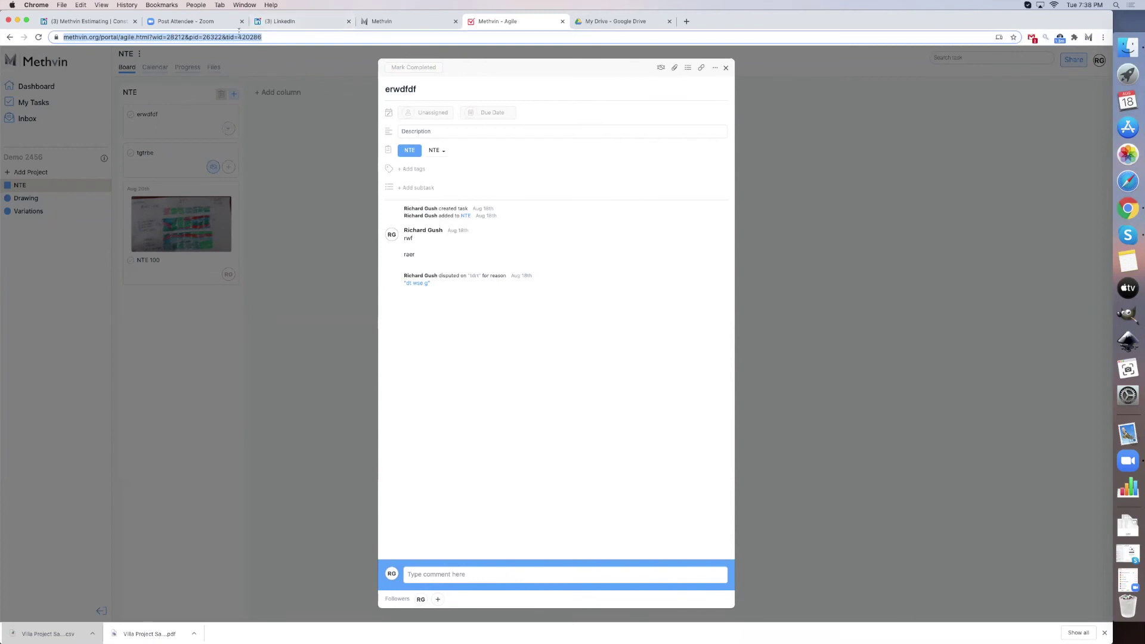
{"action": "left_click", "coordinate": [687, 21]}
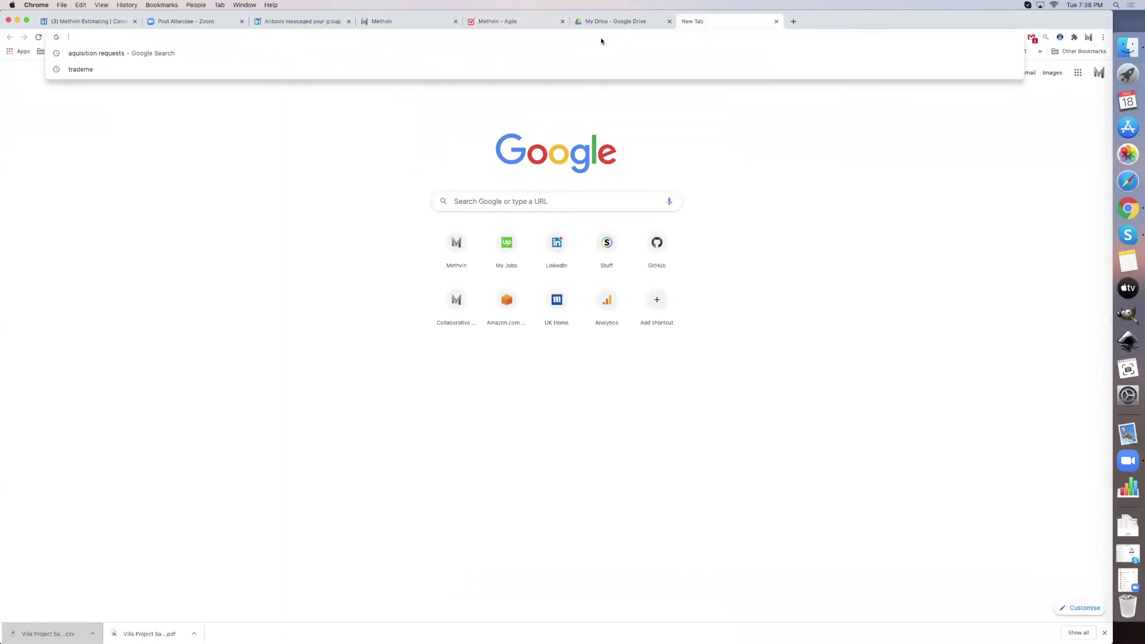
{"action": "left_click", "coordinate": [232, 142]}
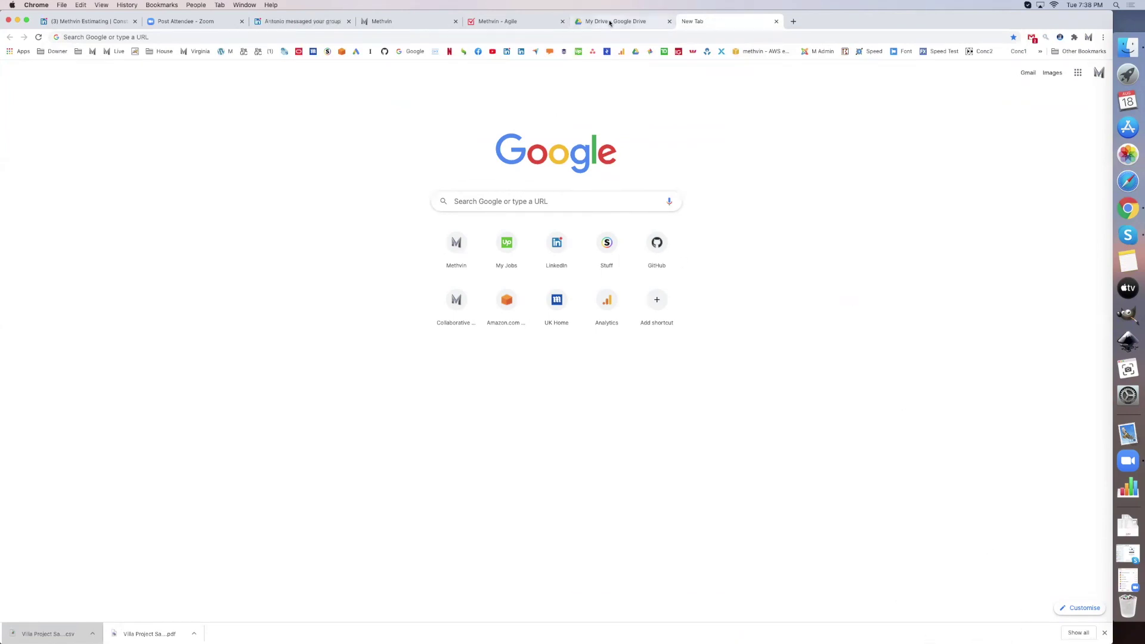
- Copy the Agile page address of the erwdfdf task and load it in the empty browser tab
{"action": "left_click", "coordinate": [89, 21]}
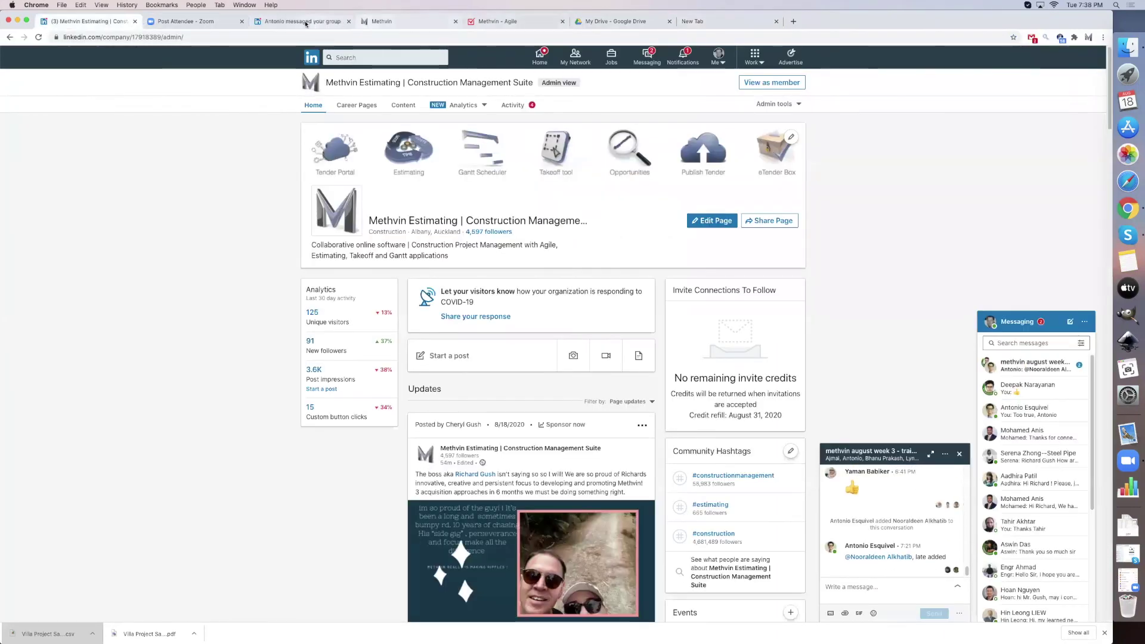
{"action": "left_click", "coordinate": [484, 23]}
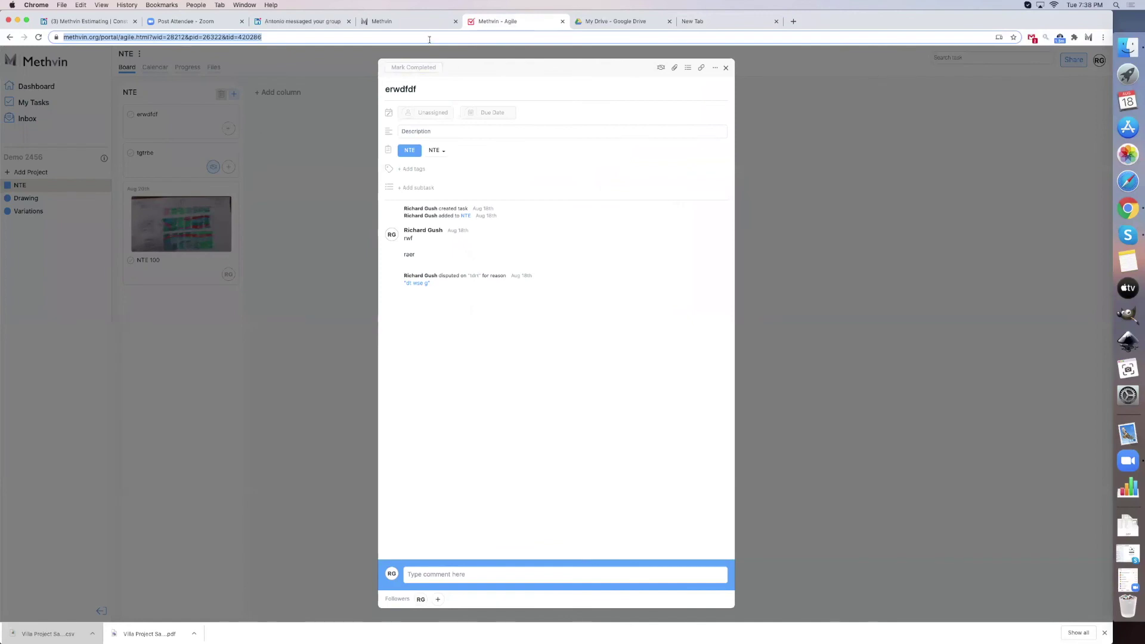
{"action": "left_click", "coordinate": [706, 22]}
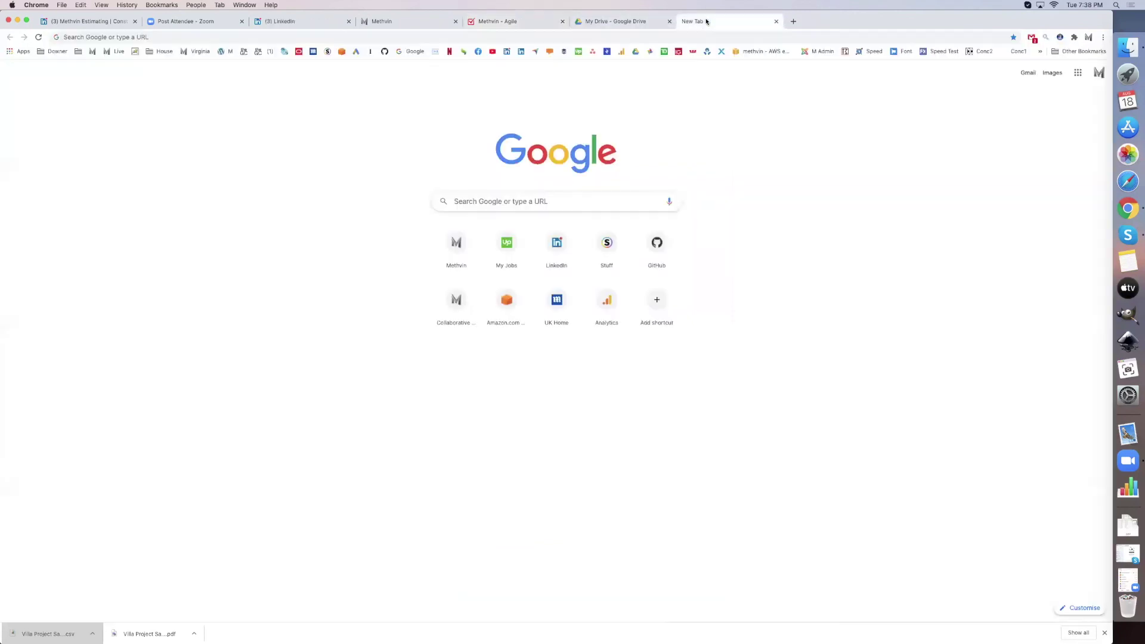
{"action": "left_click", "coordinate": [664, 40]}
{"action": "key", "text": "super+v"}
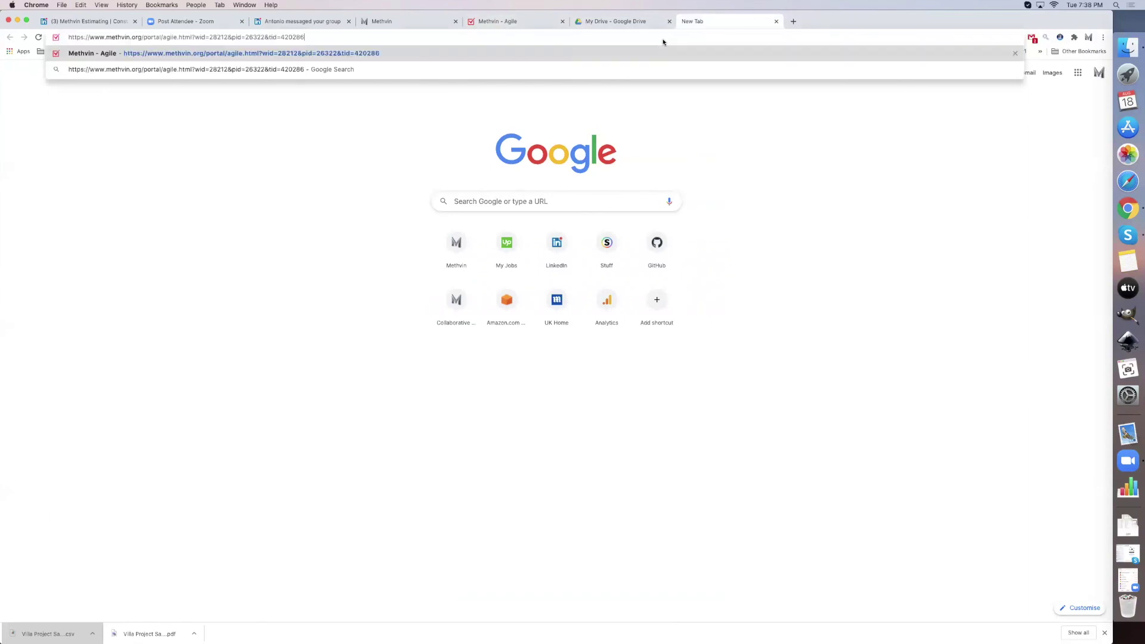
{"action": "key", "text": "Return"}
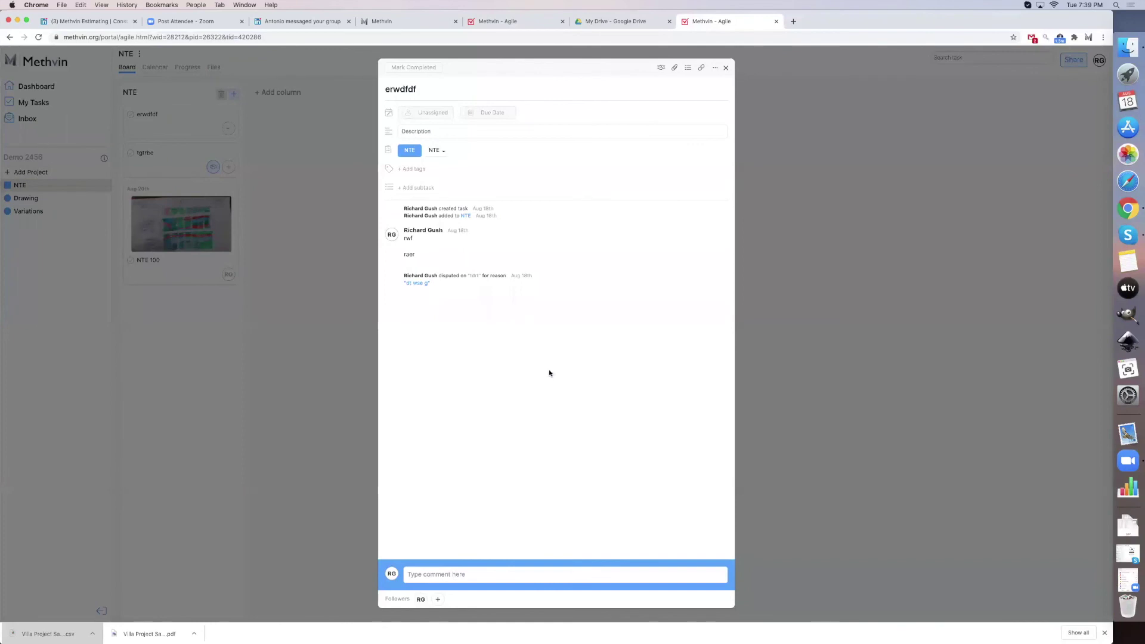
- Close the erwdfdf task, search the board for "n", view the NTE 100 task from the results and close it
{"action": "left_click", "coordinate": [726, 70]}
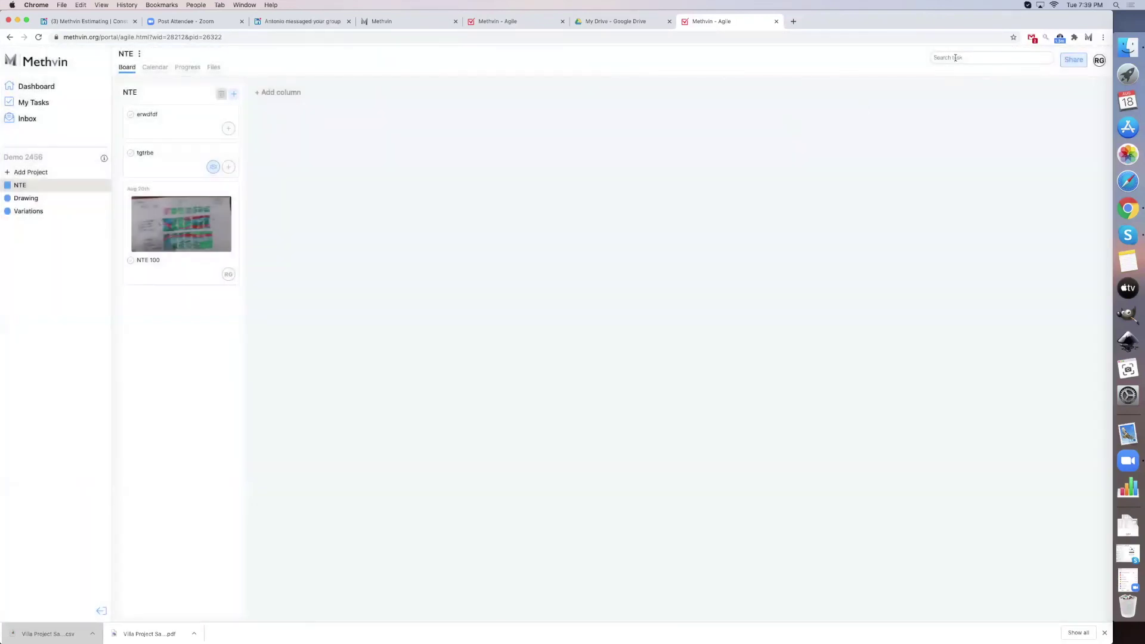
{"action": "type", "text": "n"}
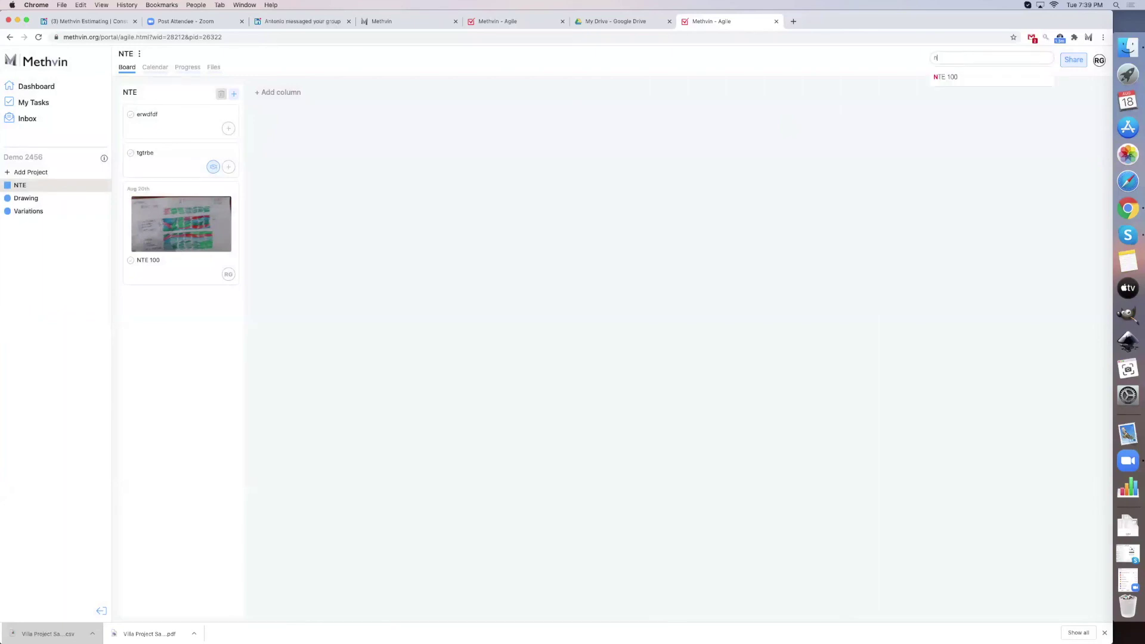
{"action": "left_click", "coordinate": [947, 77]}
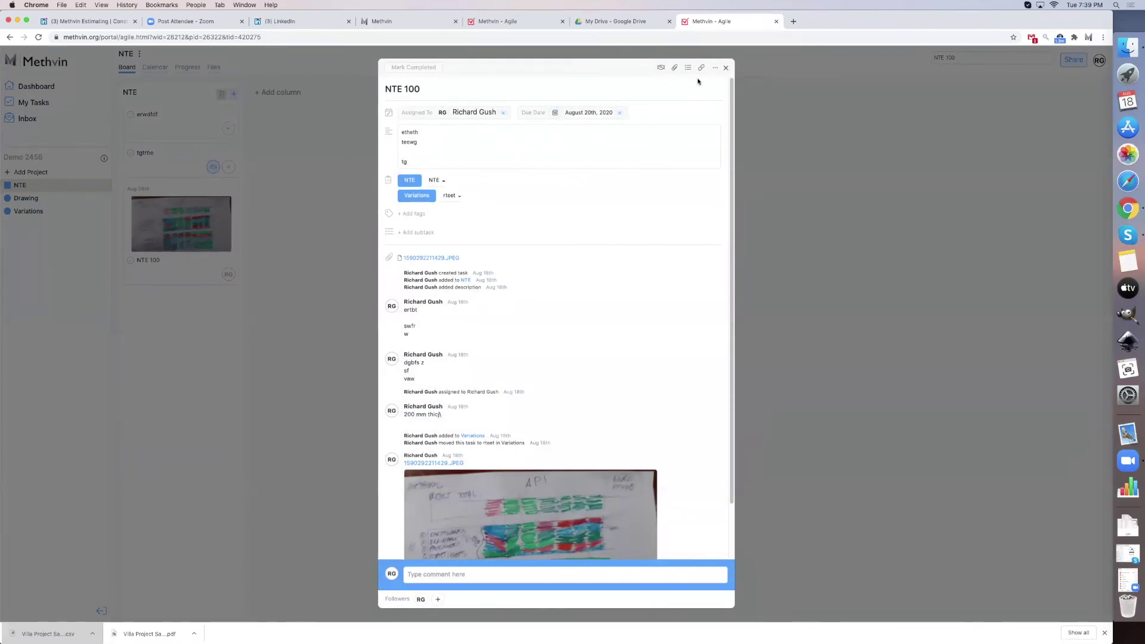
{"action": "left_click", "coordinate": [726, 69]}
- Shorten the page address to the methvin.org domain and load the site's home page
{"action": "left_click_drag", "start_coordinate": [102, 37], "coordinate": [401, 28]}
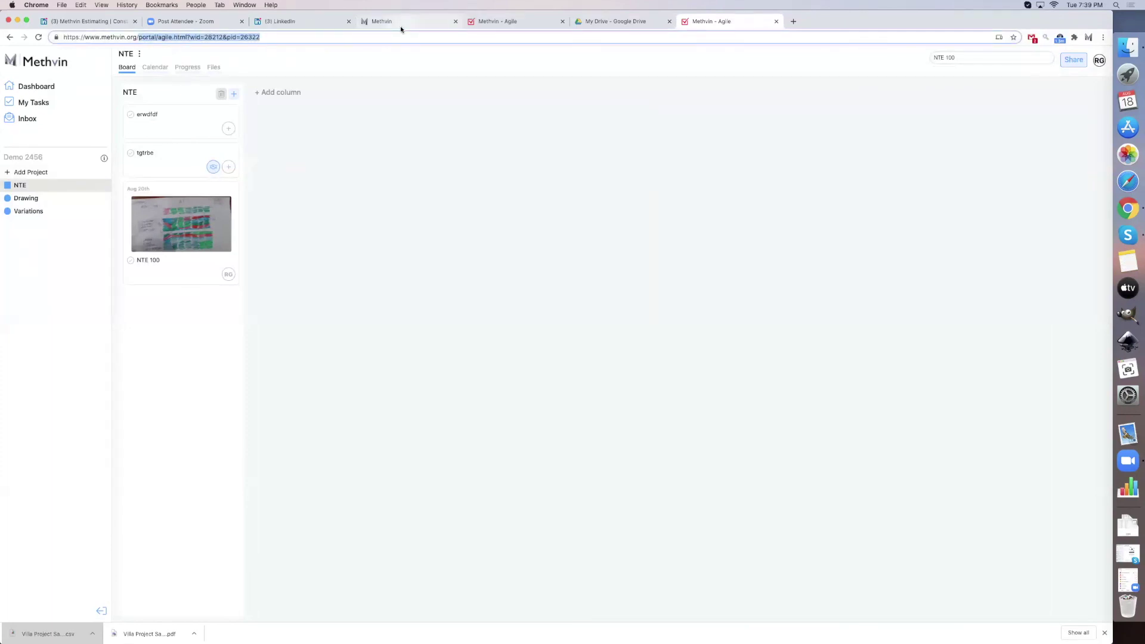
{"action": "key", "text": "BackSpace"}
{"action": "key", "text": "Return"}
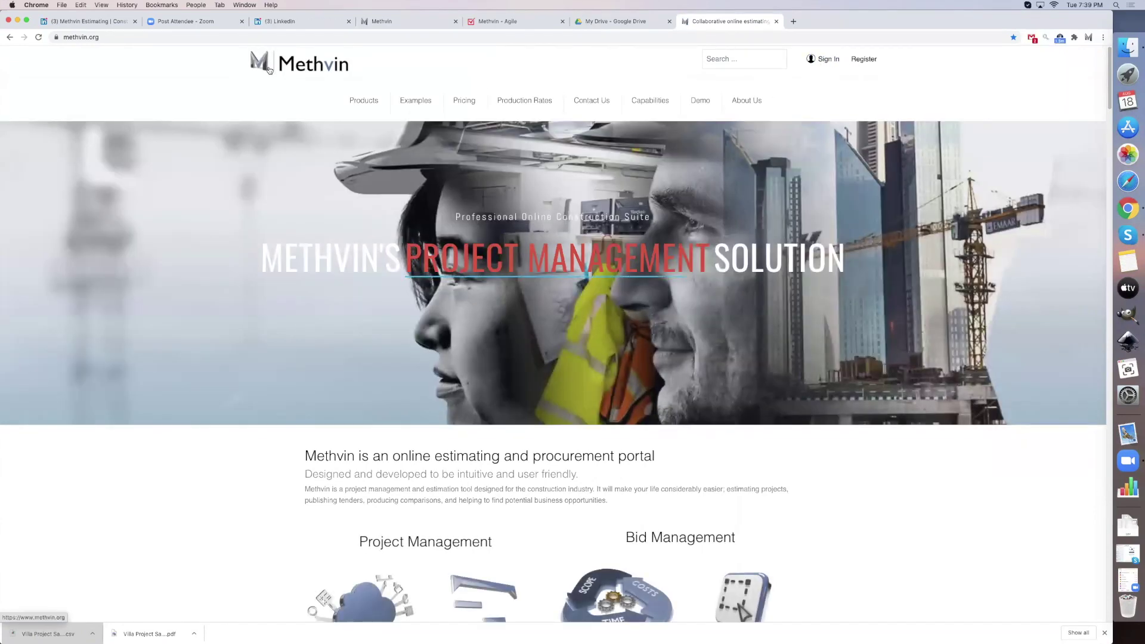
- Sign in to the Methvin portal with the saved work account's e-mail and password
{"action": "left_click", "coordinate": [821, 63]}
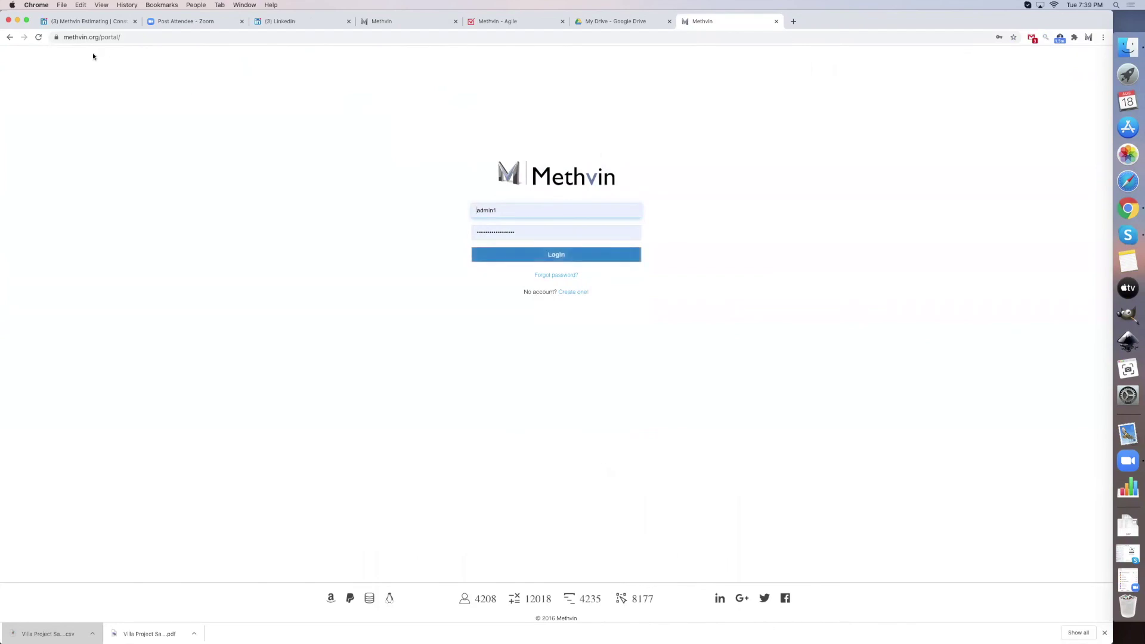
{"action": "left_click", "coordinate": [552, 215]}
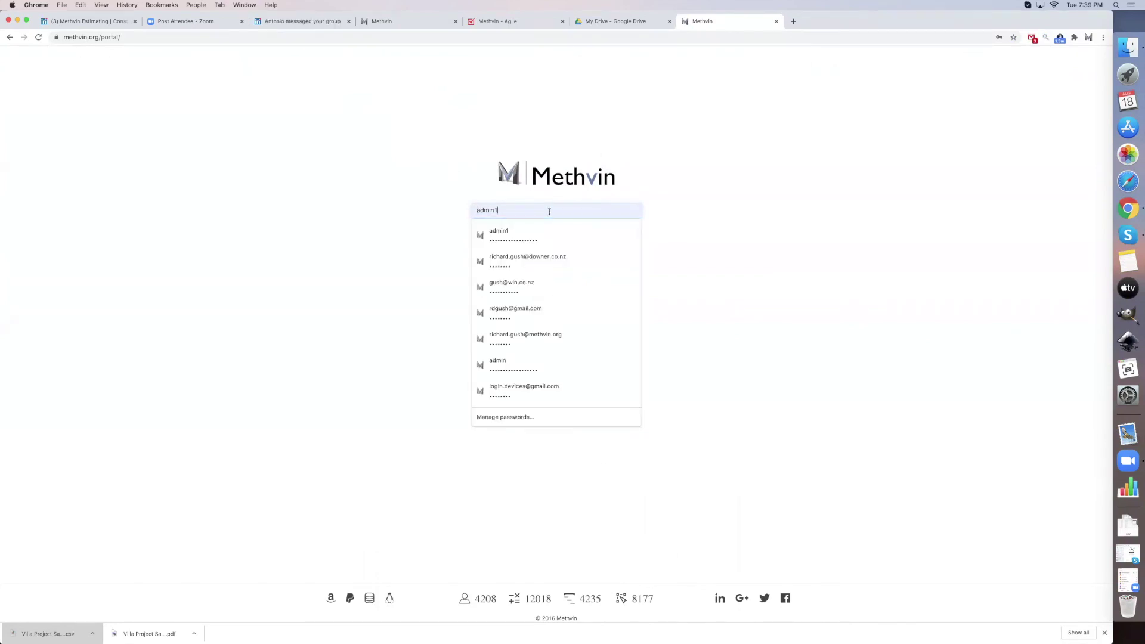
{"action": "left_click", "coordinate": [539, 257]}
{"action": "left_click", "coordinate": [538, 257]}
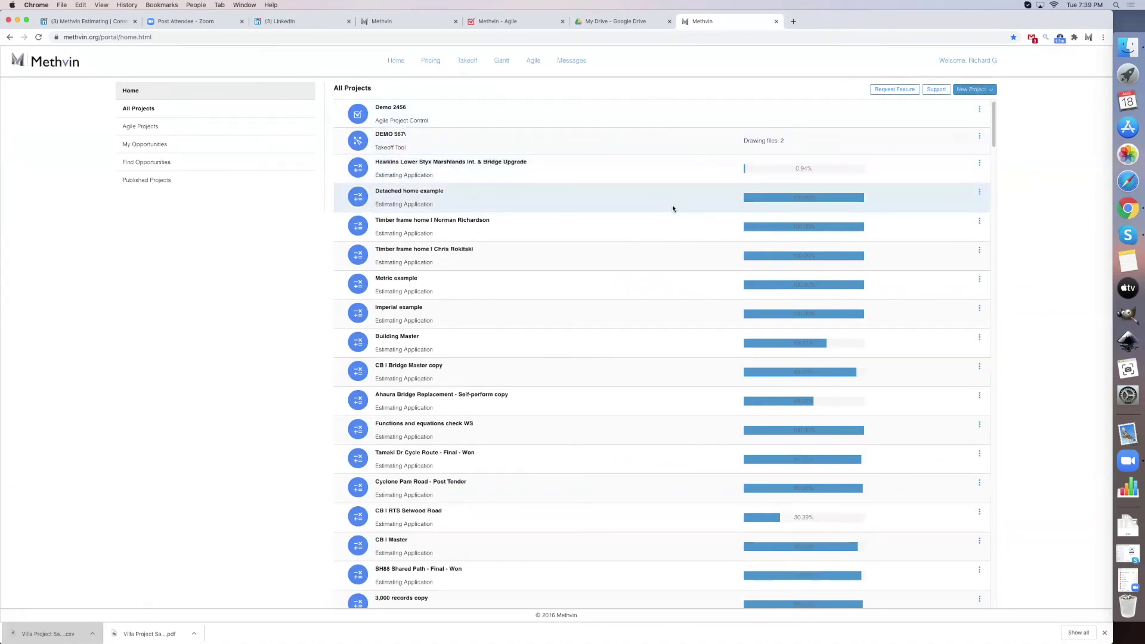
- Create a new Gantt project named Demo 467, with type Start-to-Finish and duration in days
{"action": "scroll", "coordinate": [637, 264], "scroll_direction": "down", "scroll_amount": 1}
{"action": "scroll", "coordinate": [637, 265], "scroll_direction": "down", "scroll_amount": 10}
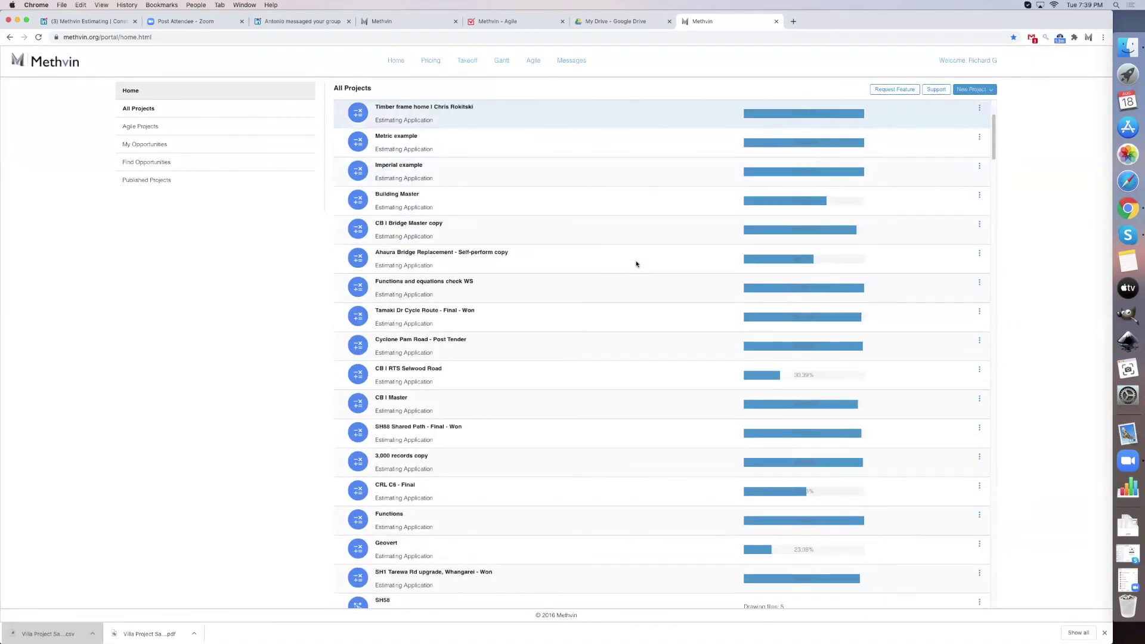
{"action": "scroll", "coordinate": [637, 264], "scroll_direction": "down", "scroll_amount": 5}
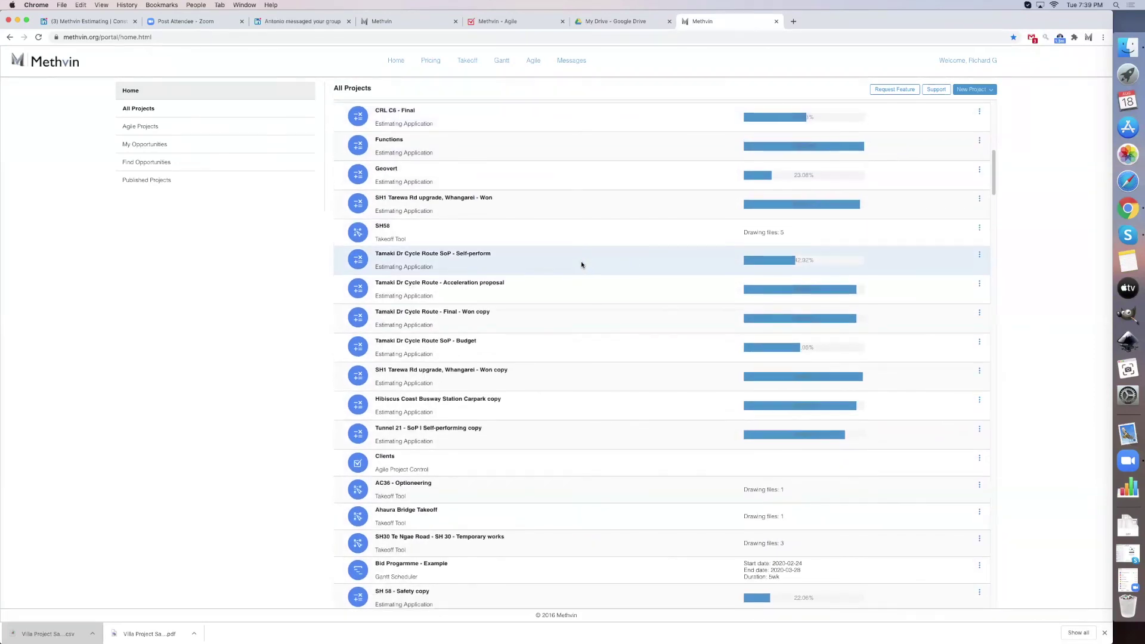
{"action": "scroll", "coordinate": [583, 264], "scroll_direction": "up", "scroll_amount": 1}
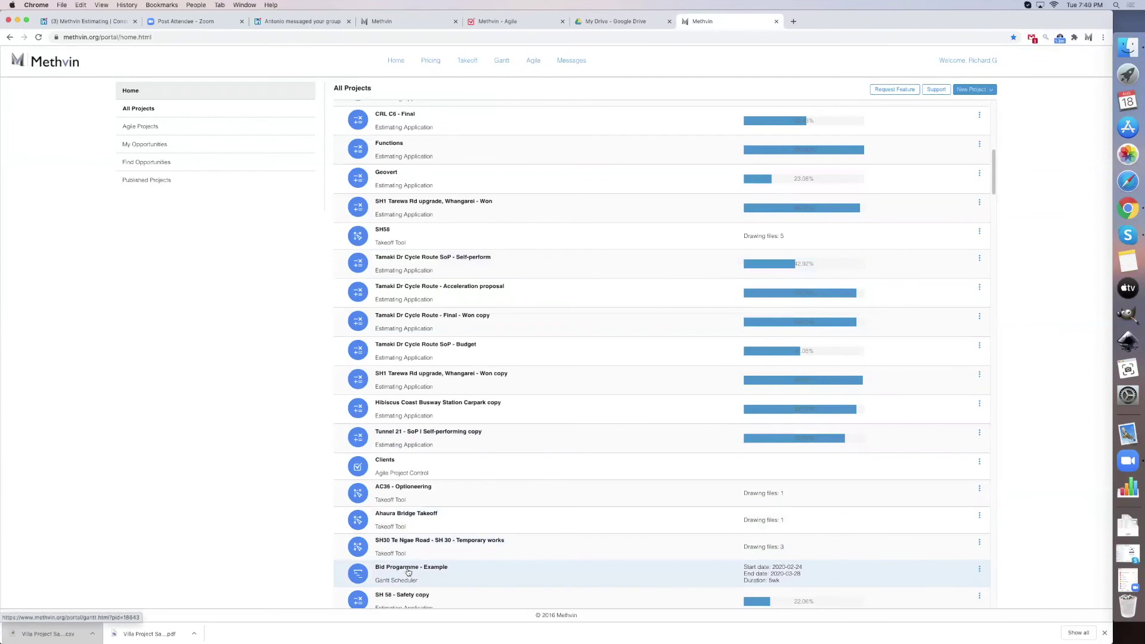
{"action": "scroll", "coordinate": [408, 572], "scroll_direction": "up", "scroll_amount": 12}
{"action": "scroll", "coordinate": [409, 537], "scroll_direction": "up", "scroll_amount": 6}
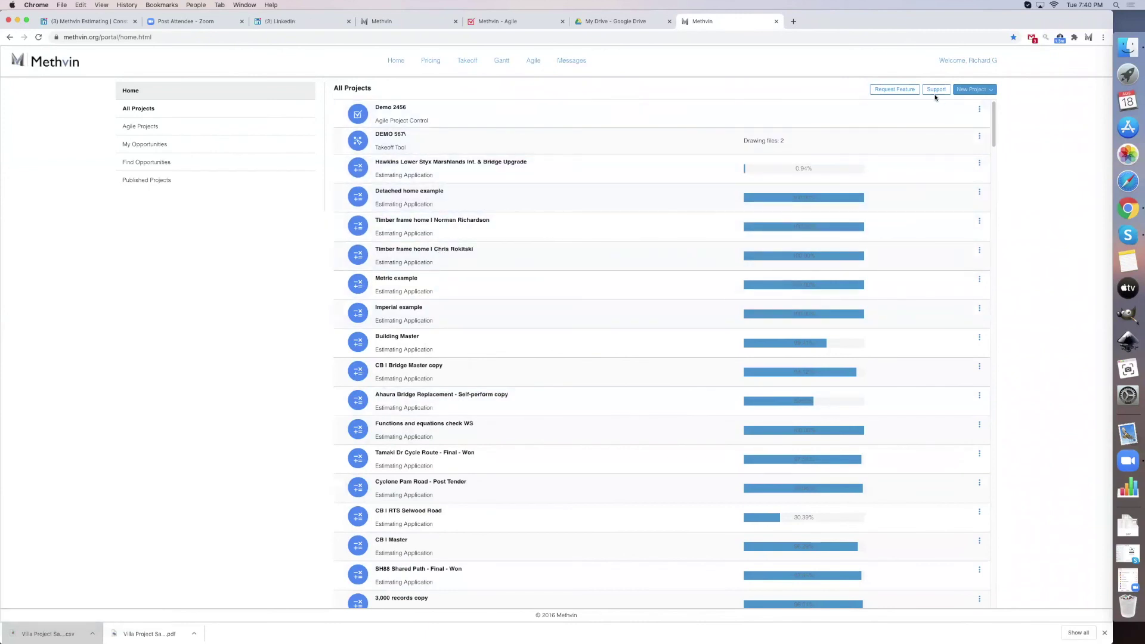
{"action": "left_click", "coordinate": [972, 89]}
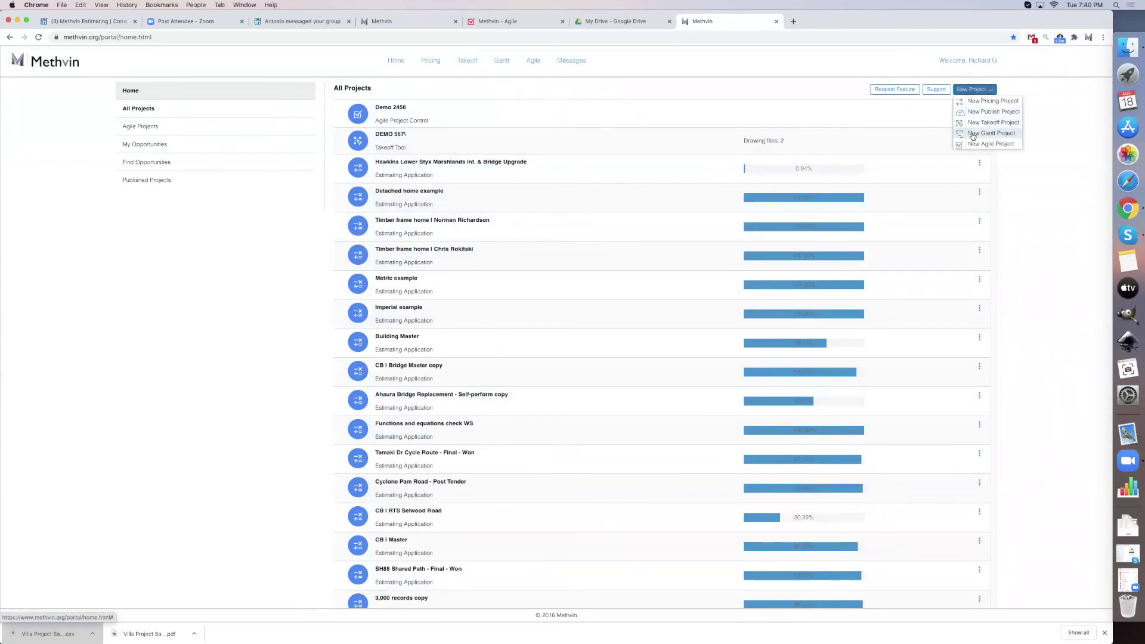
{"action": "left_click", "coordinate": [974, 134]}
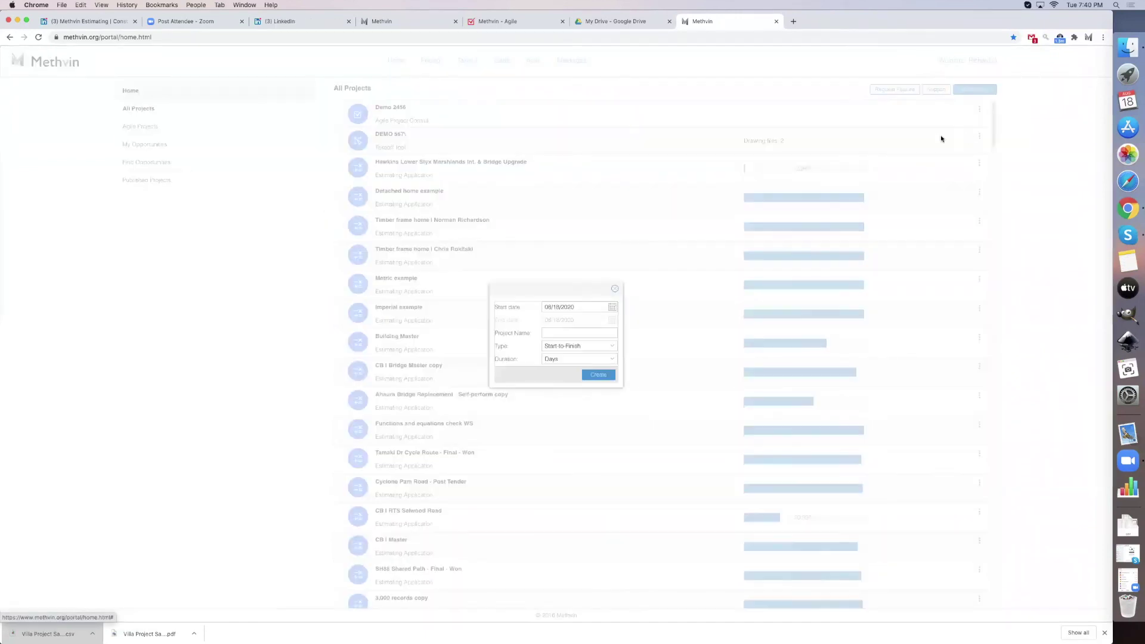
{"action": "left_click", "coordinate": [554, 331]}
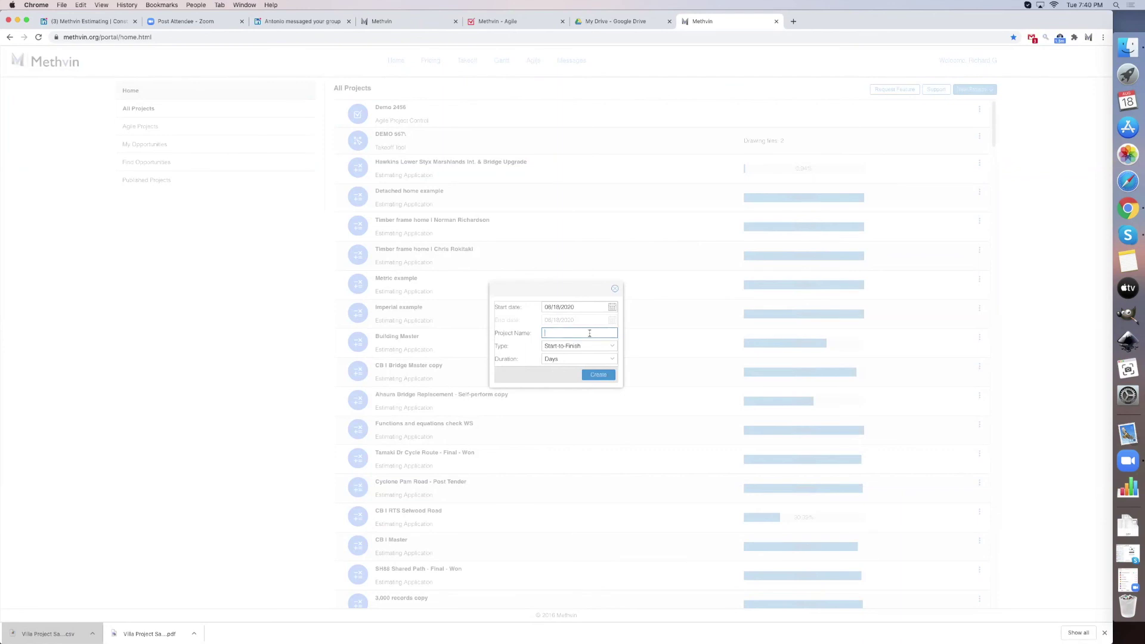
{"action": "type", "text": "Demo 467"}
{"action": "left_click", "coordinate": [600, 375]}
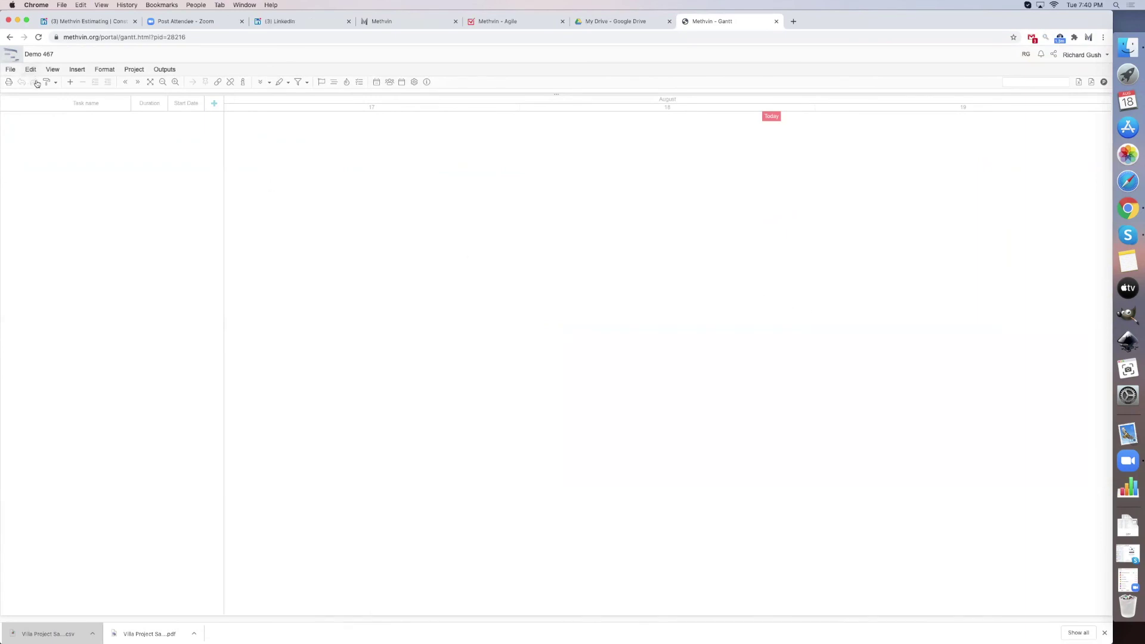
- Add five new tasks to the empty Gantt schedule
{"action": "left_click", "coordinate": [70, 82]}
{"action": "left_click", "coordinate": [70, 82]}
{"action": "left_click", "coordinate": [70, 83]}
{"action": "left_click", "coordinate": [70, 82]}
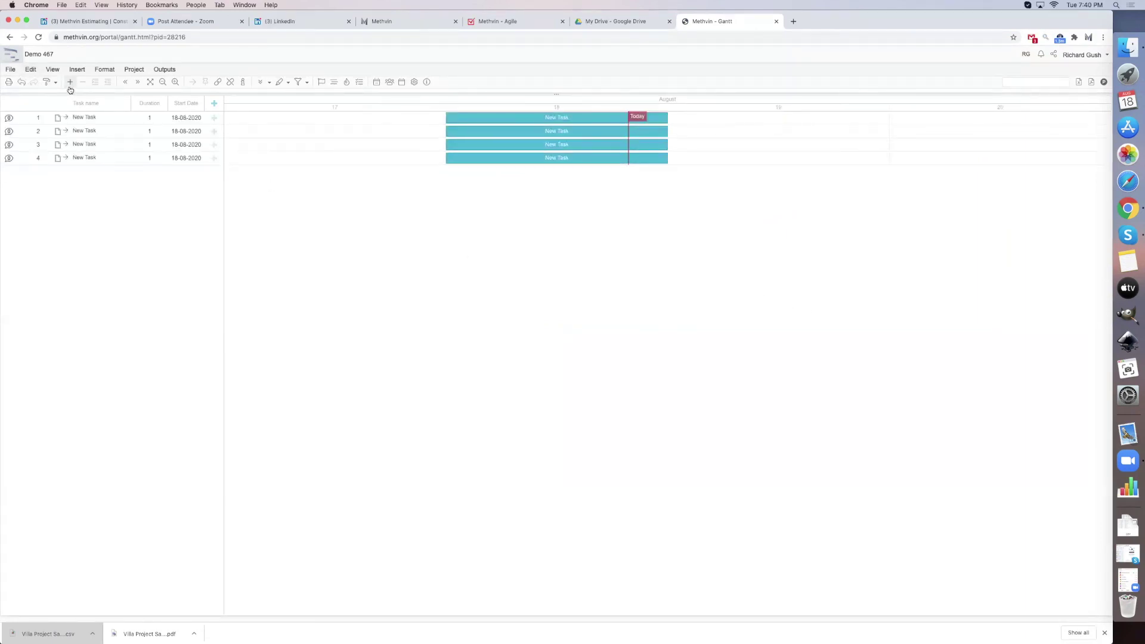
{"action": "left_click", "coordinate": [77, 69]}
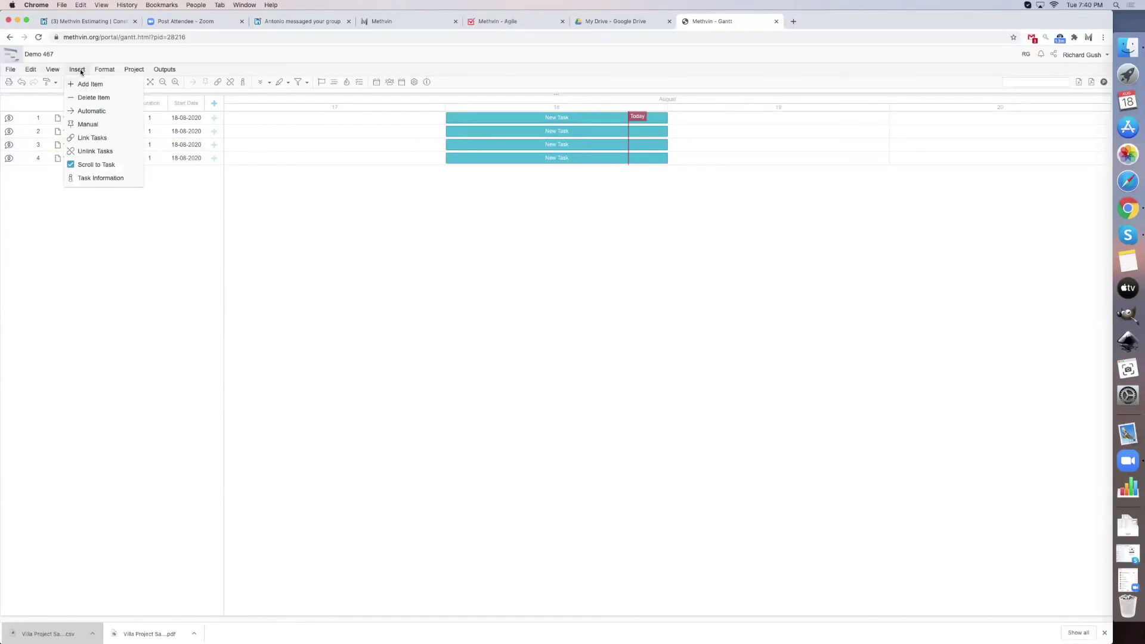
{"action": "left_click", "coordinate": [79, 83]}
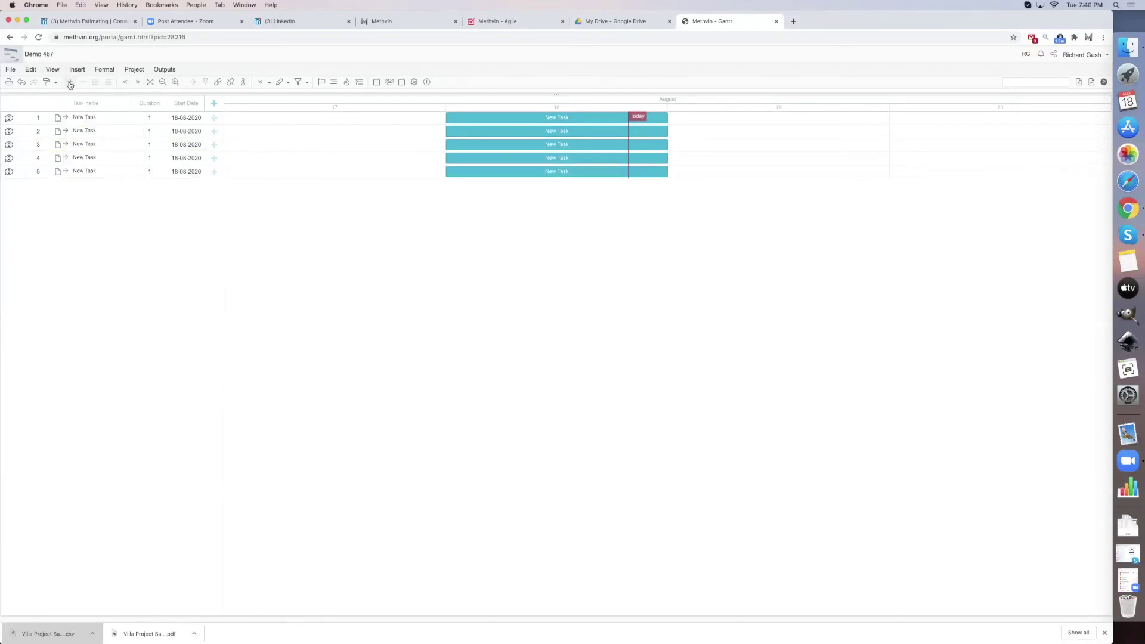
- Rename the second task as rwrv and try to set its duration to 5
{"action": "double_click", "coordinate": [88, 131]}
{"action": "type", "text": "rwrv"}
{"action": "key", "text": "Return"}
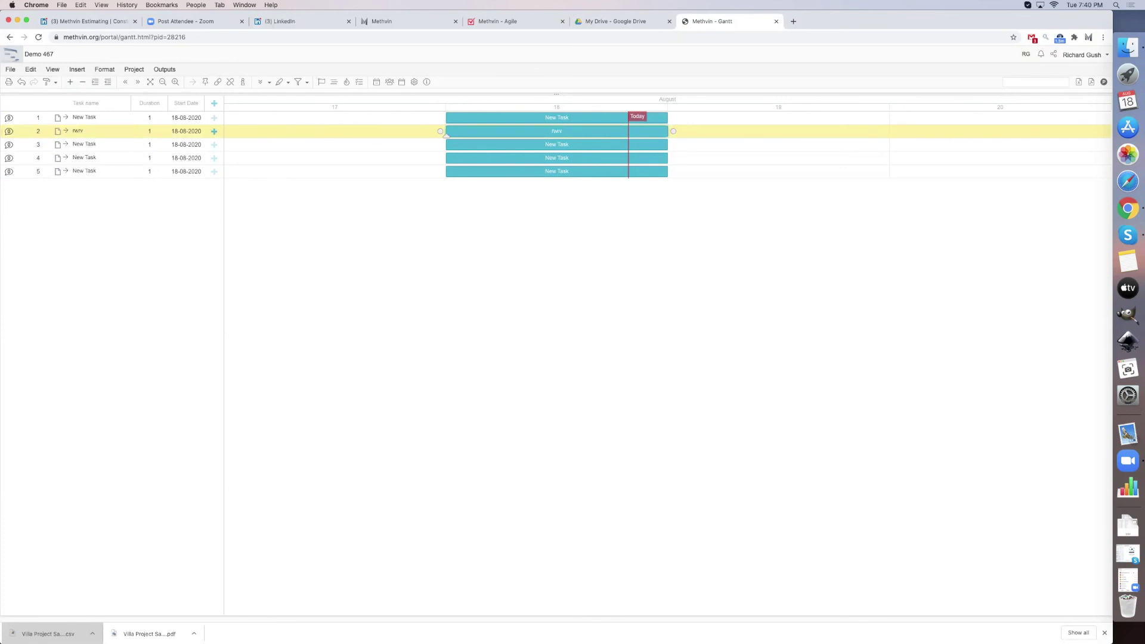
{"action": "double_click", "coordinate": [145, 131]}
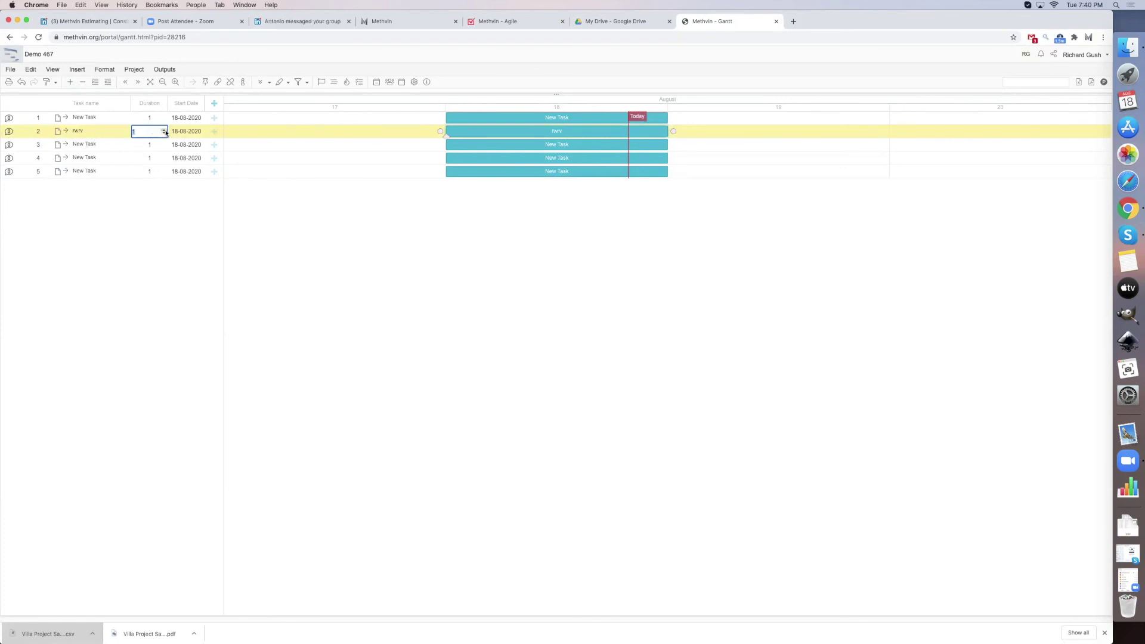
- Indent the second to fifth tasks under the first one and link these four subtasks in sequence
{"action": "left_click", "coordinate": [85, 145]}
{"action": "left_click", "coordinate": [87, 137]}
{"action": "left_click", "coordinate": [93, 172], "text": "shift"}
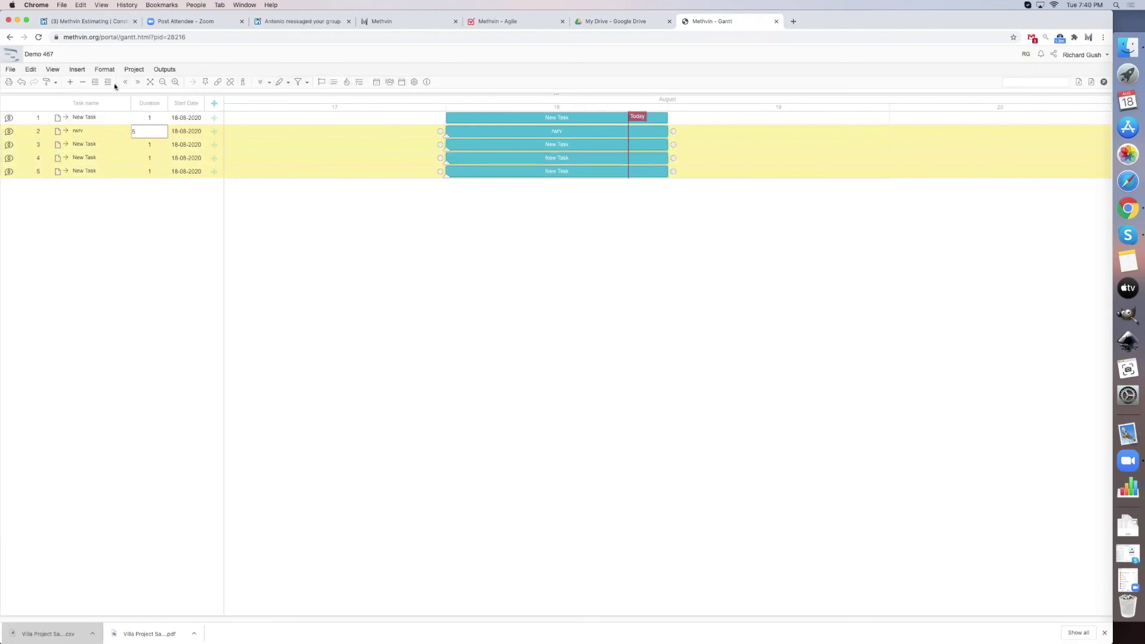
{"action": "left_click", "coordinate": [99, 85]}
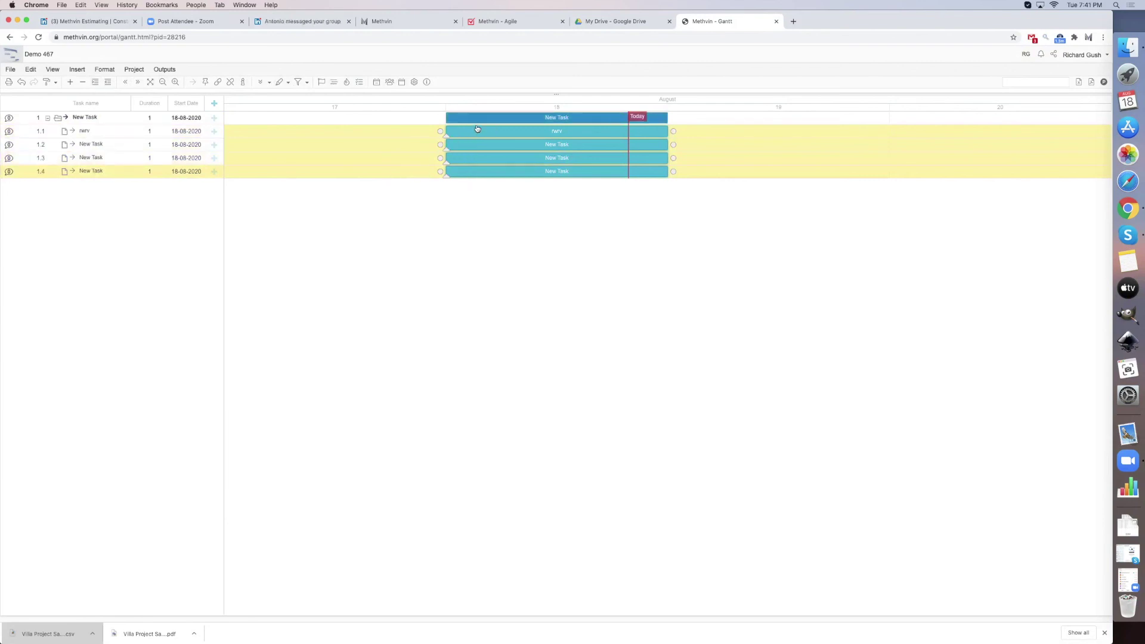
{"action": "left_click", "coordinate": [218, 82]}
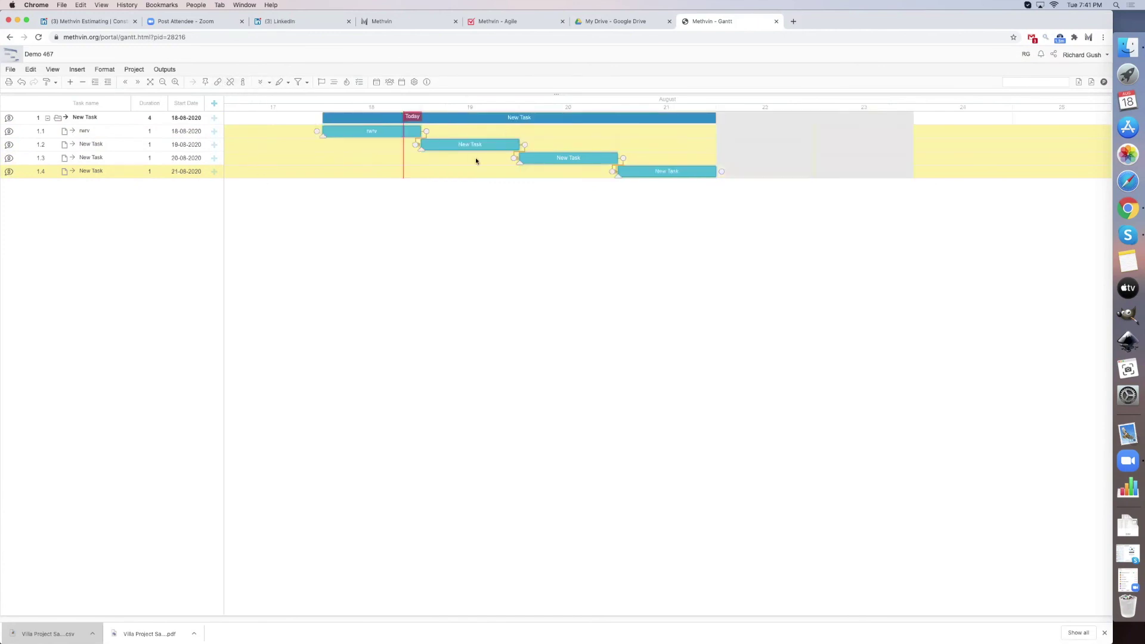
- Change the link between tasks 1.2 and 1.3 to Start-to-Start with a lag of 2
{"action": "double_click", "coordinate": [524, 150]}
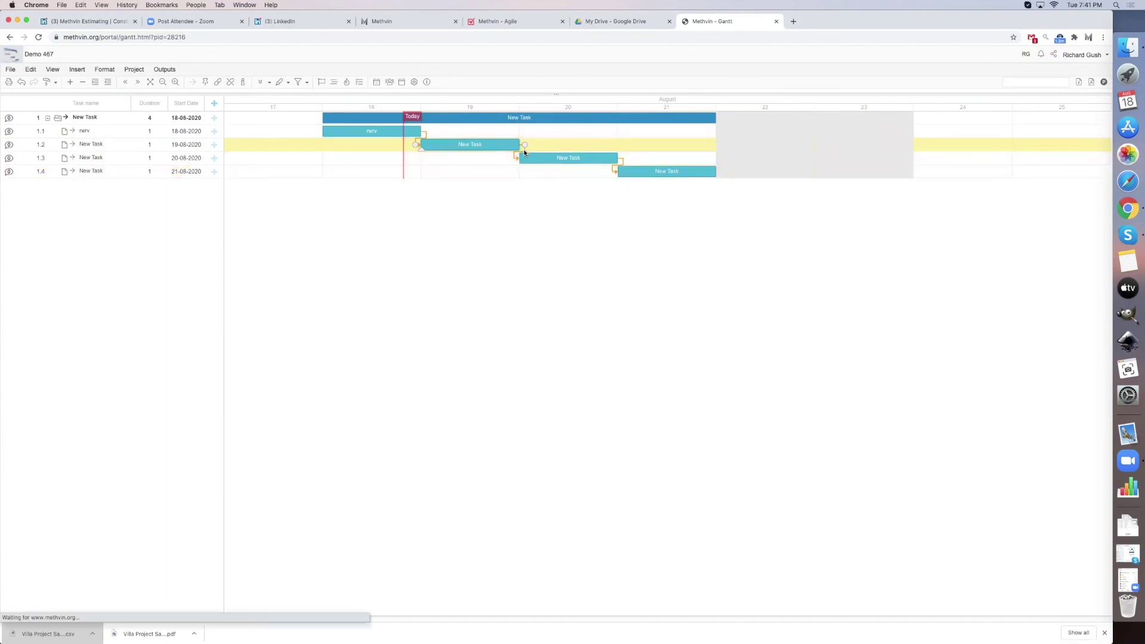
{"action": "left_click", "coordinate": [718, 222]}
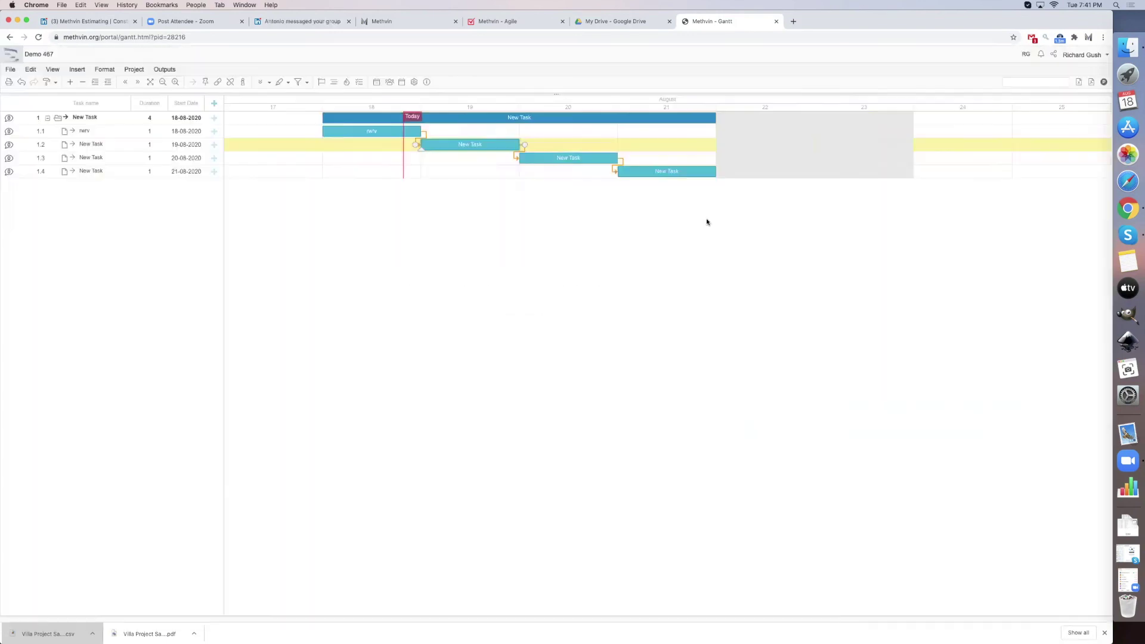
{"action": "double_click", "coordinate": [524, 154]}
{"action": "left_click", "coordinate": [519, 355]}
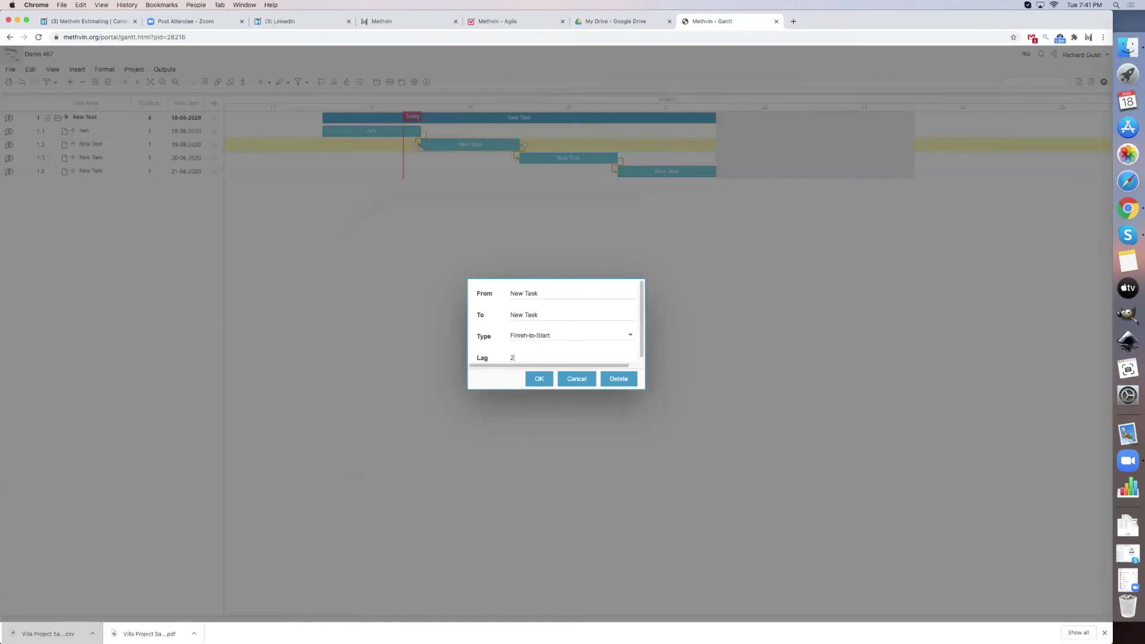
{"action": "left_click", "coordinate": [587, 340]}
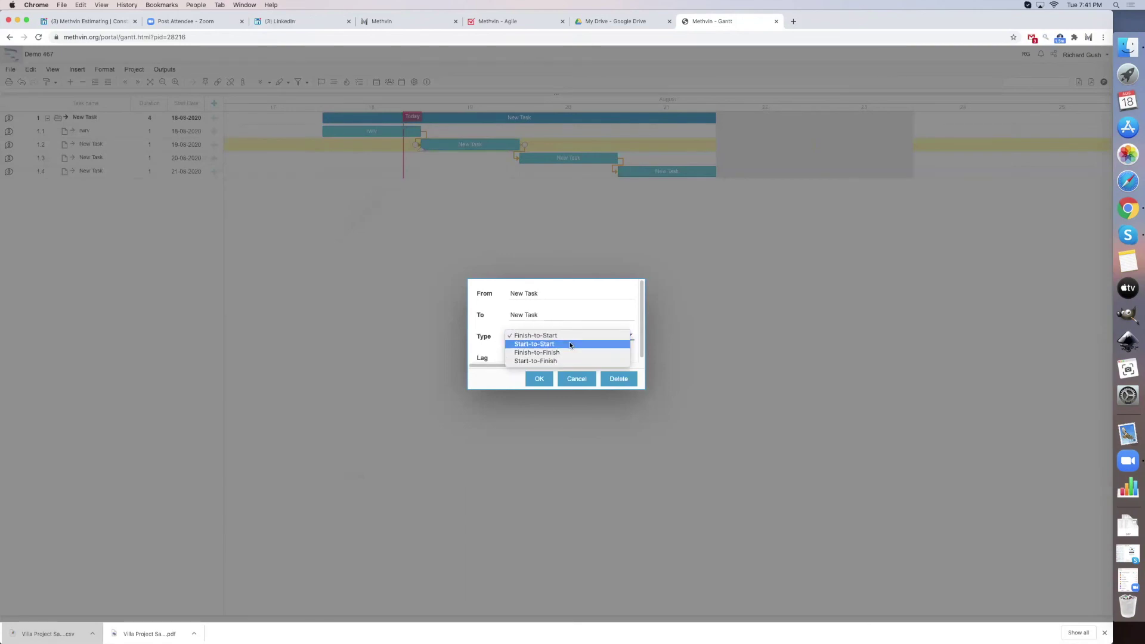
{"action": "left_click", "coordinate": [571, 345]}
{"action": "left_click", "coordinate": [550, 377]}
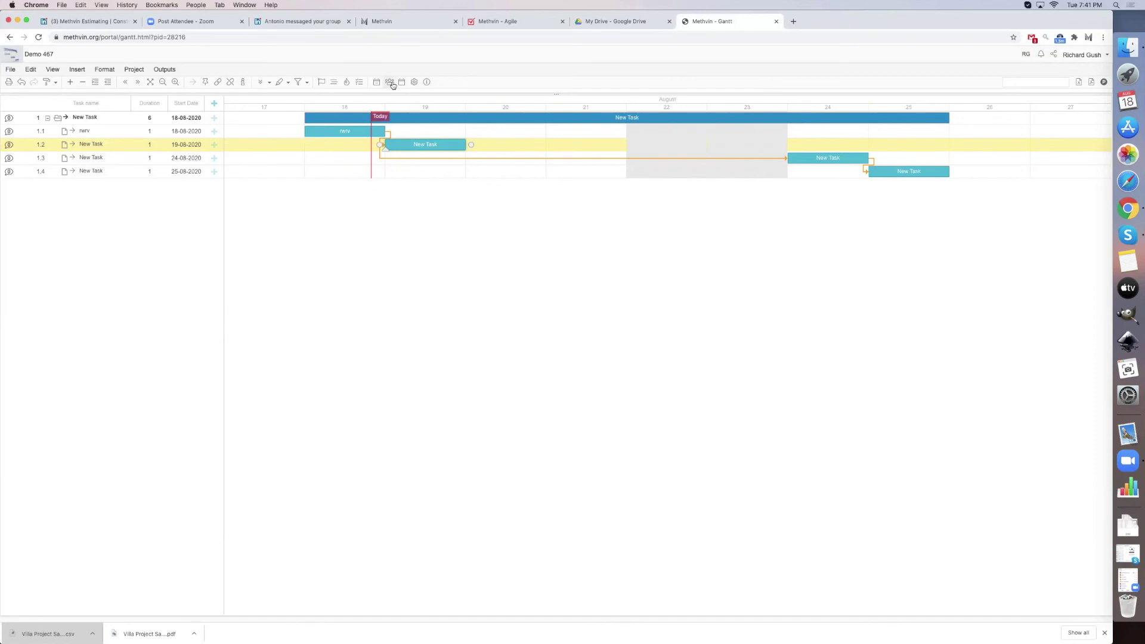
- Add a first resource to the project's resources list and rename it with the person's first name
{"action": "left_click", "coordinate": [389, 82]}
{"action": "left_click", "coordinate": [447, 273]}
{"action": "left_click", "coordinate": [460, 301]}
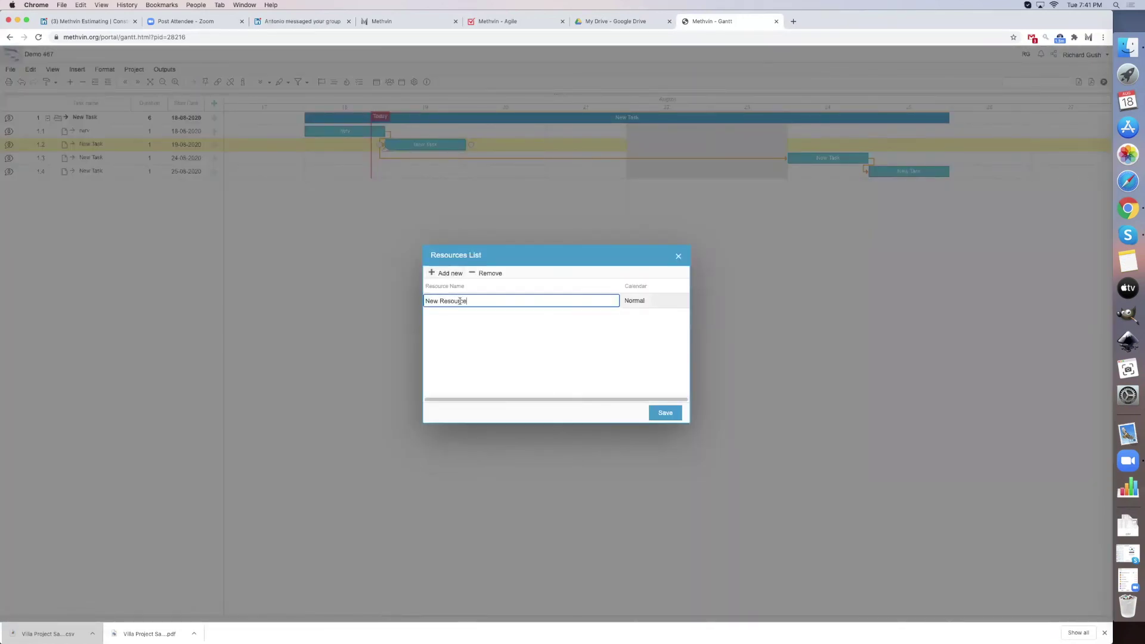
{"action": "left_click_drag", "start_coordinate": [464, 299], "coordinate": [427, 302]}
{"action": "left_click", "coordinate": [462, 300]}
{"action": "key", "text": "BackSpace"}
{"action": "type", "text": "Richard"}
{"action": "key", "text": "Return"}
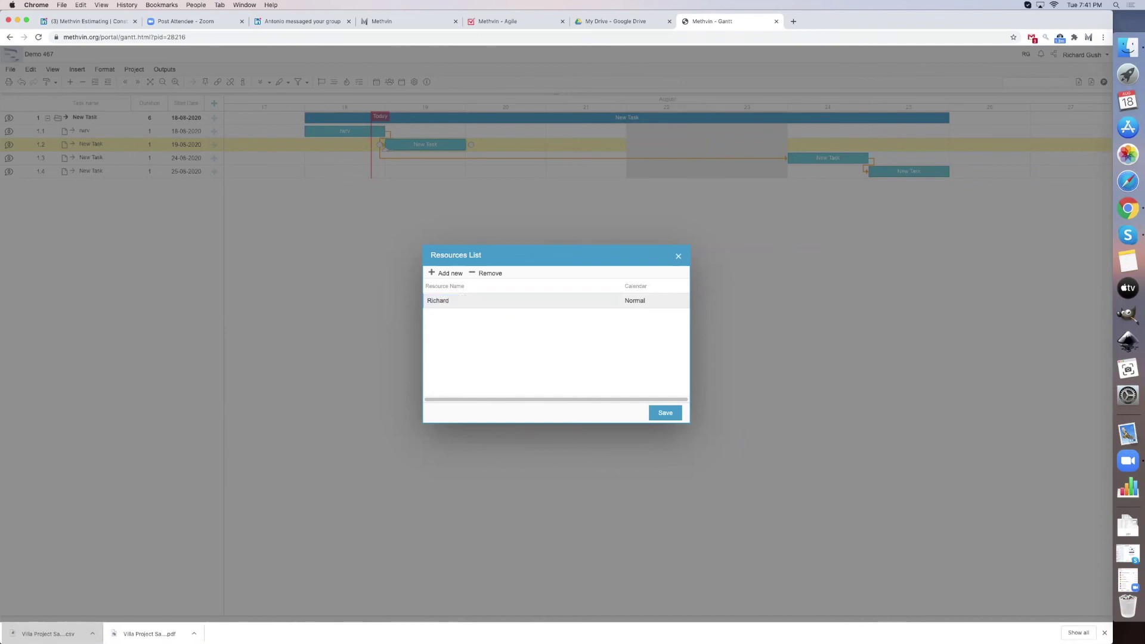
- Add a second resource named with another person's first name and save the resources list
{"action": "left_click", "coordinate": [448, 273]}
{"action": "left_click", "coordinate": [453, 315]}
{"action": "left_click", "coordinate": [455, 317]}
{"action": "double_click", "coordinate": [457, 316]}
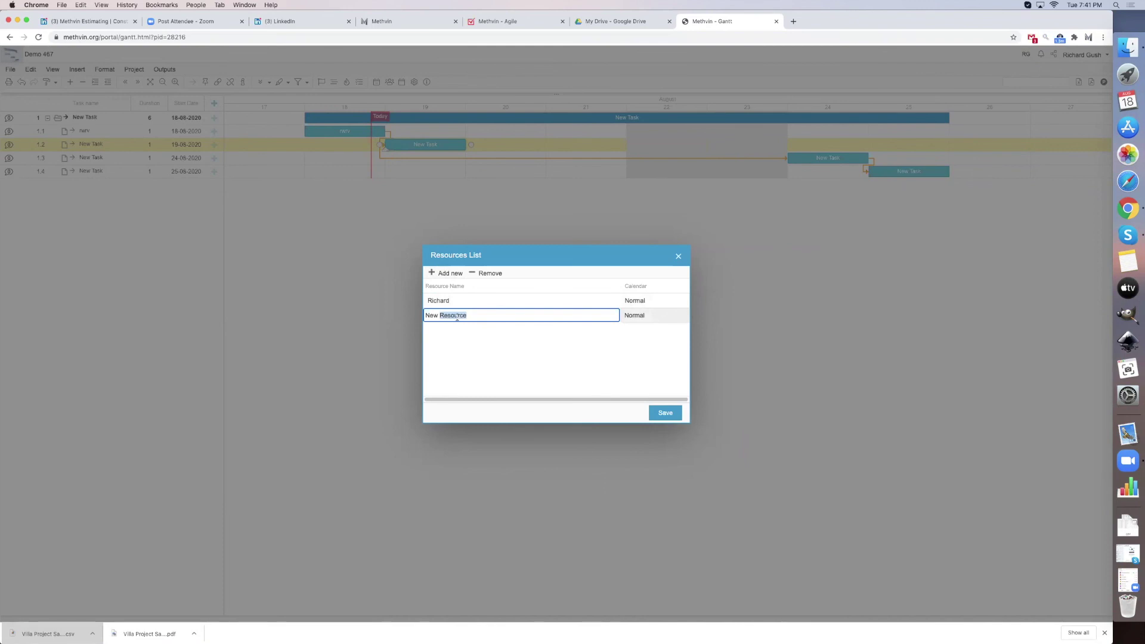
{"action": "key", "text": "BackSpace"}
{"action": "key", "text": "BackSpace"}
{"action": "key", "text": "BackSpace"}
{"action": "type", "text": "Joh"}
{"action": "key", "text": "Return"}
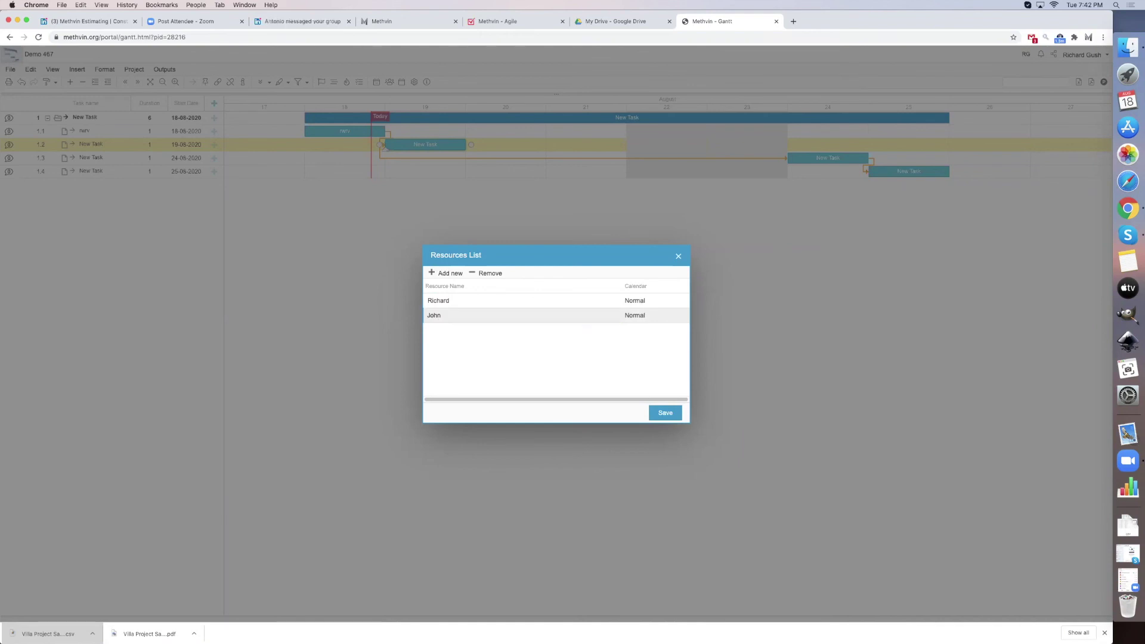
{"action": "left_click", "coordinate": [656, 416]}
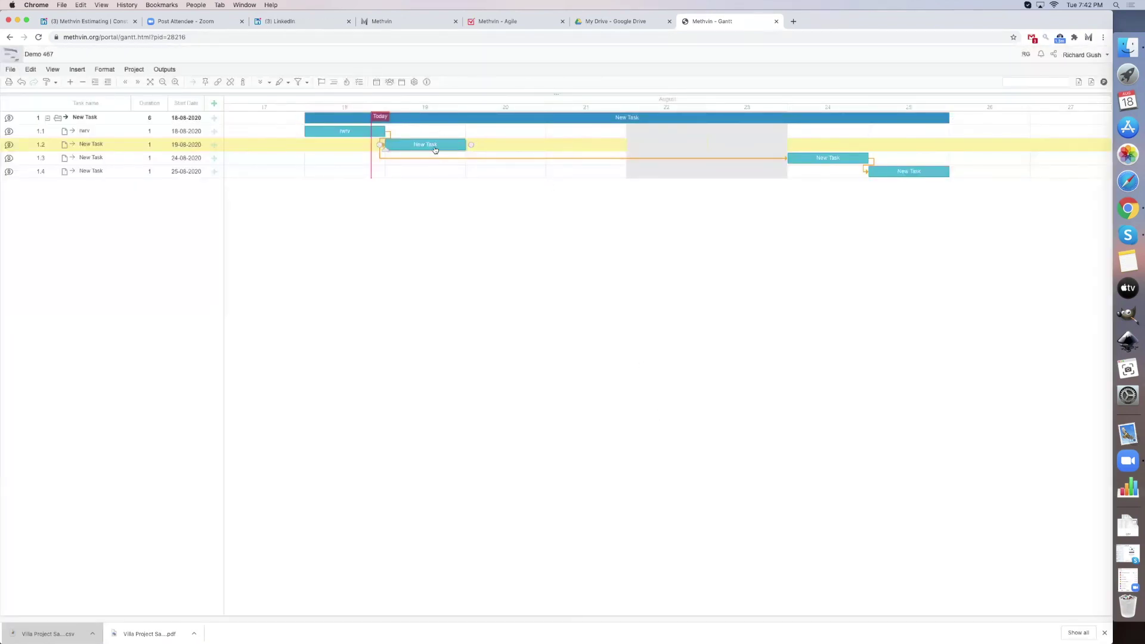
- Assign both resources from the resources list to task 1.2
{"action": "double_click", "coordinate": [435, 148]}
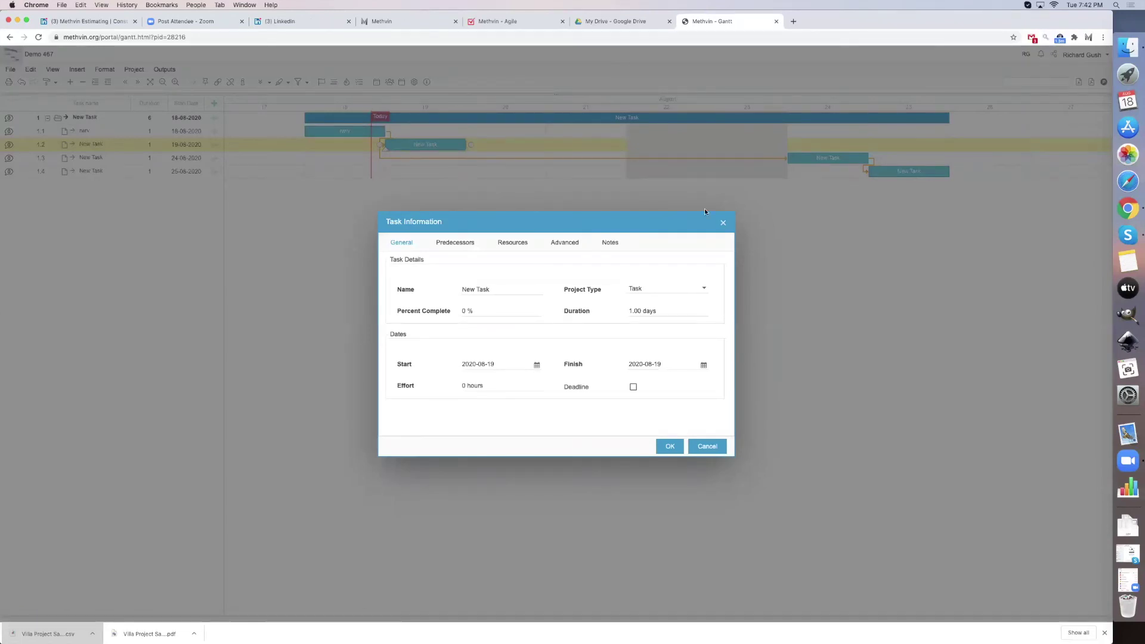
{"action": "left_click", "coordinate": [516, 244]}
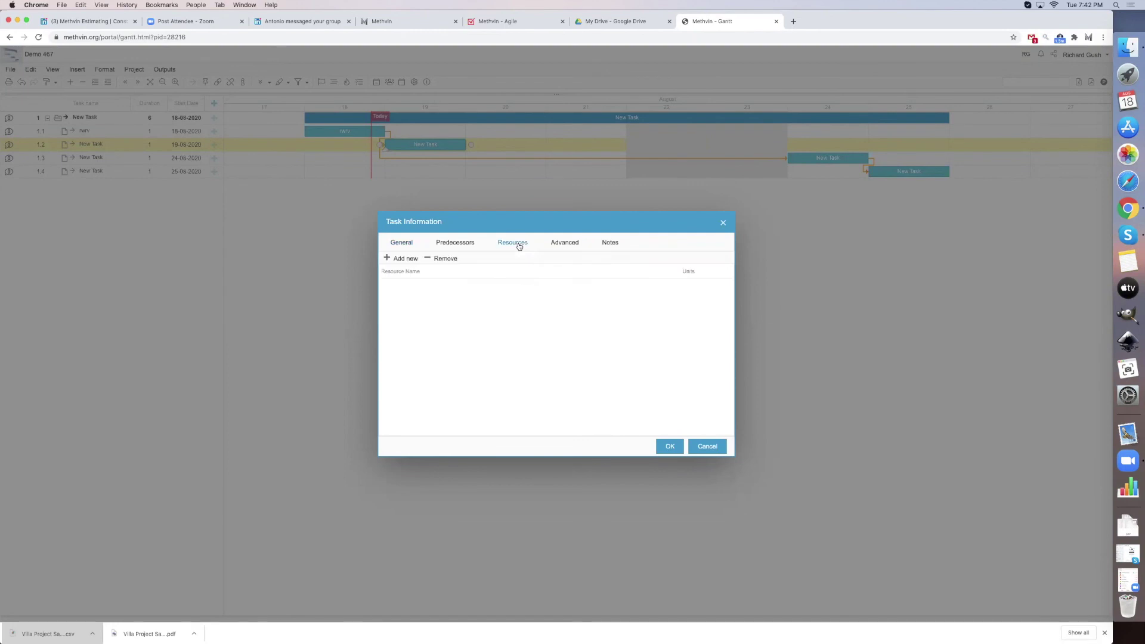
{"action": "left_click", "coordinate": [397, 261]}
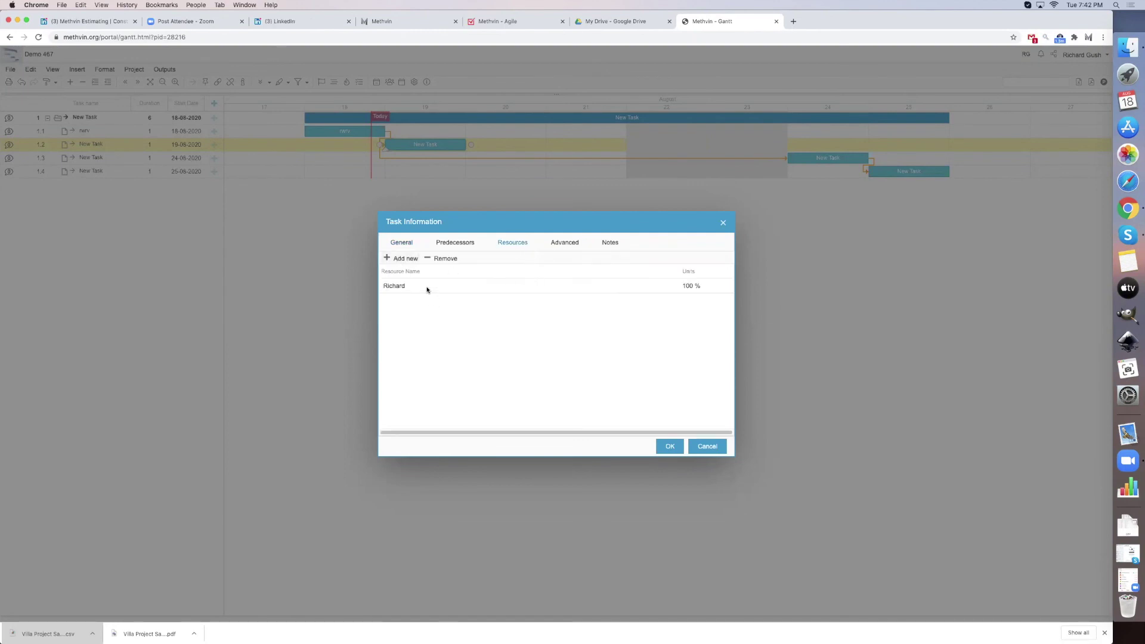
{"action": "left_click", "coordinate": [425, 285]}
{"action": "left_click", "coordinate": [401, 259]}
{"action": "left_click", "coordinate": [663, 444]}
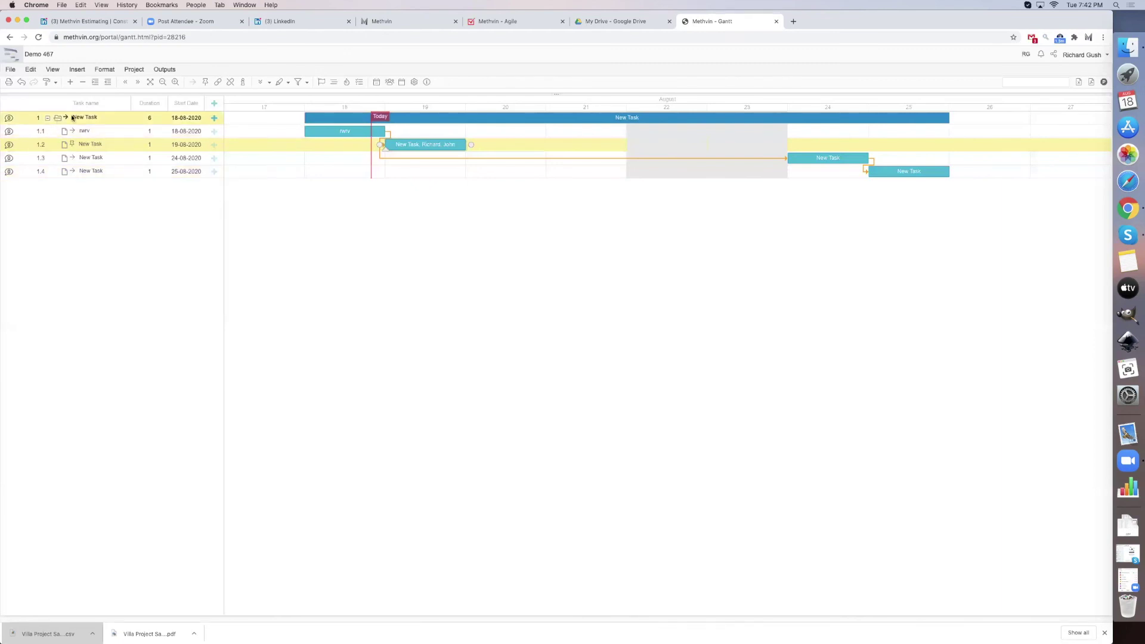
- Add four new subtasks under summary task 1
{"action": "left_click", "coordinate": [82, 117]}
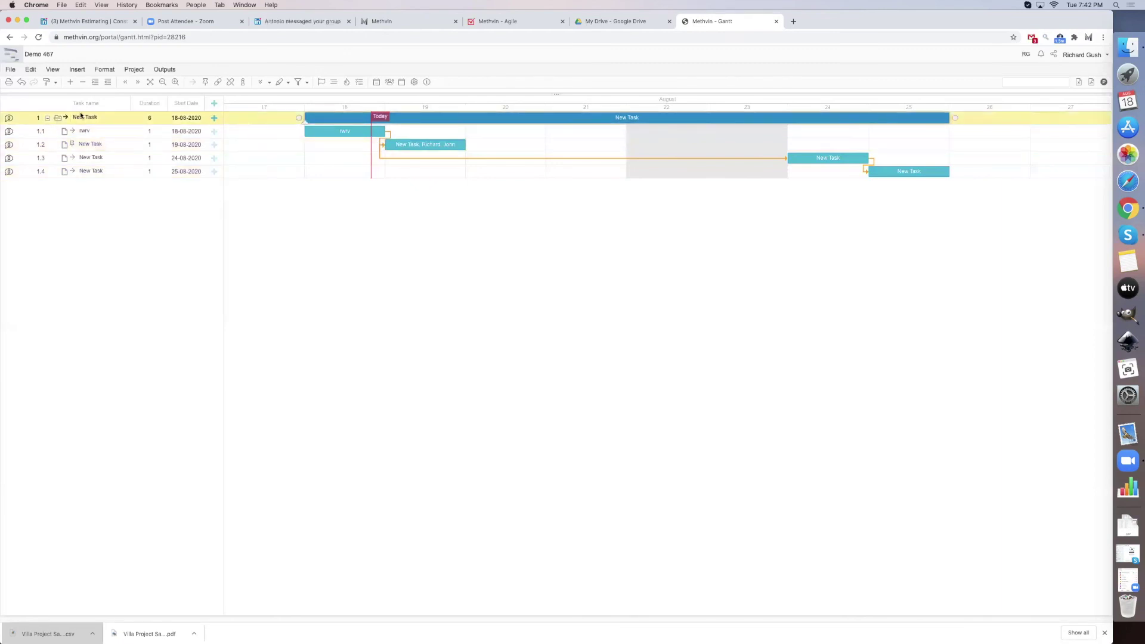
{"action": "left_click", "coordinate": [70, 81]}
{"action": "left_click", "coordinate": [69, 82]}
{"action": "left_click", "coordinate": [69, 81]}
{"action": "left_click", "coordinate": [69, 82]}
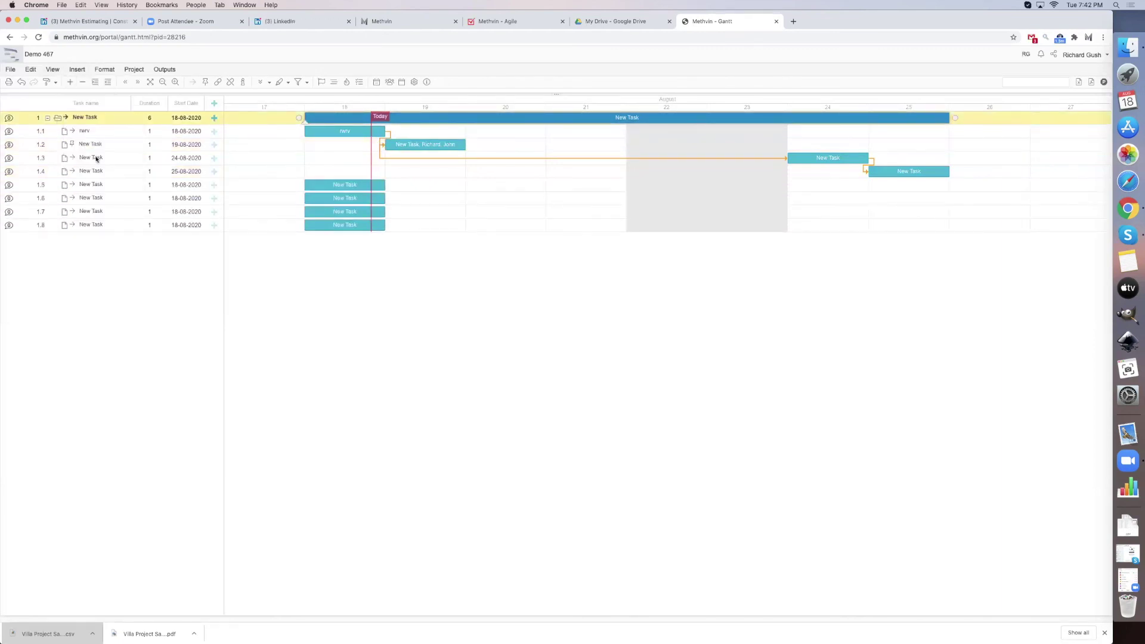
- Link tasks 1.5 to 1.8 in sequence
{"action": "left_click", "coordinate": [90, 184]}
{"action": "right_click", "coordinate": [90, 217]}
{"action": "left_click", "coordinate": [70, 188]}
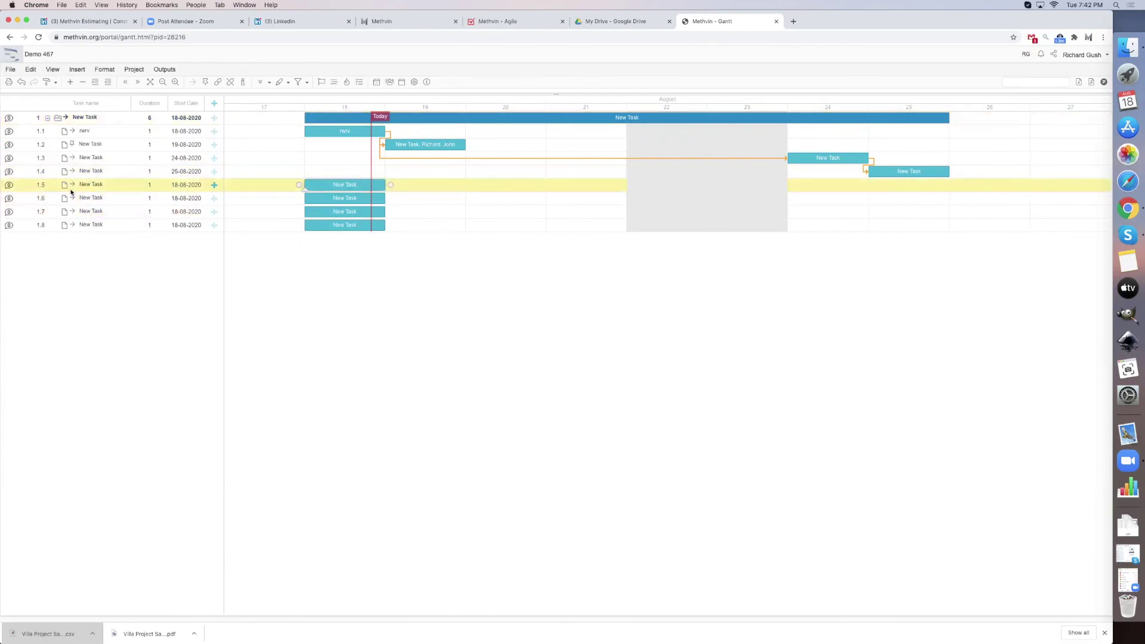
{"action": "left_click", "coordinate": [90, 224], "text": "shift"}
{"action": "left_click", "coordinate": [218, 84]}
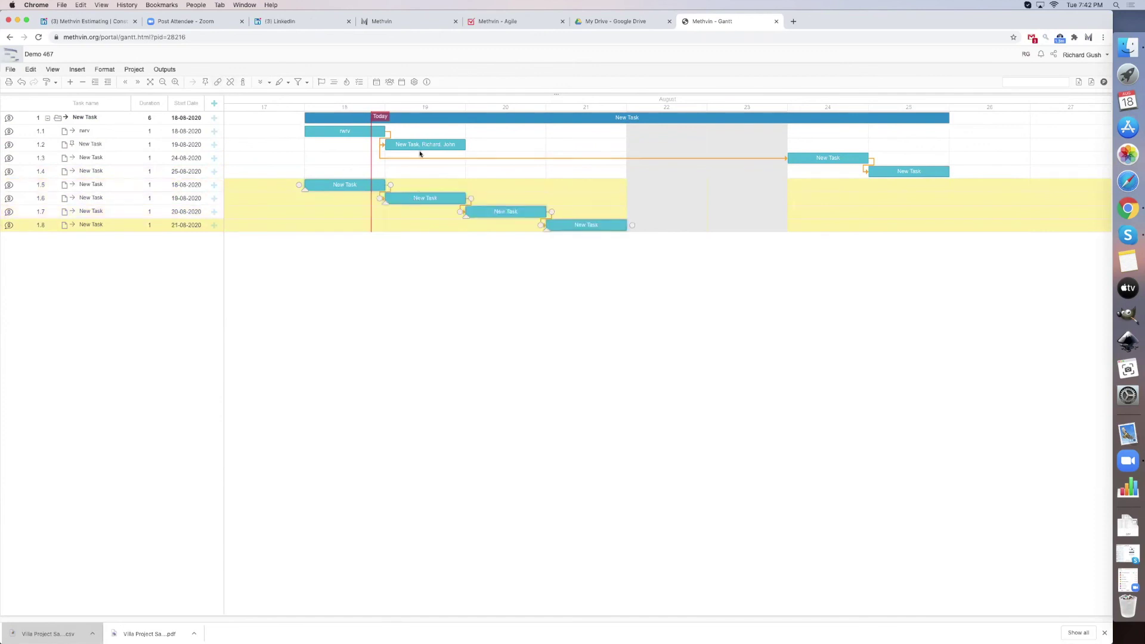
- Assign the first resource to task 1.6 at 100 %
{"action": "double_click", "coordinate": [420, 197]}
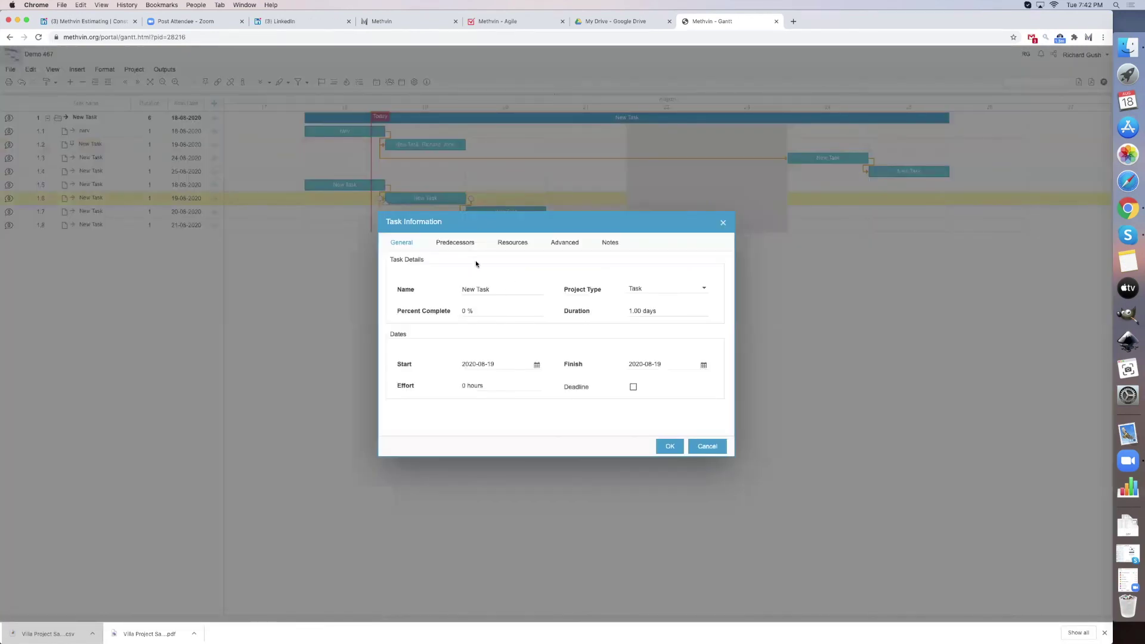
{"action": "left_click", "coordinate": [512, 243]}
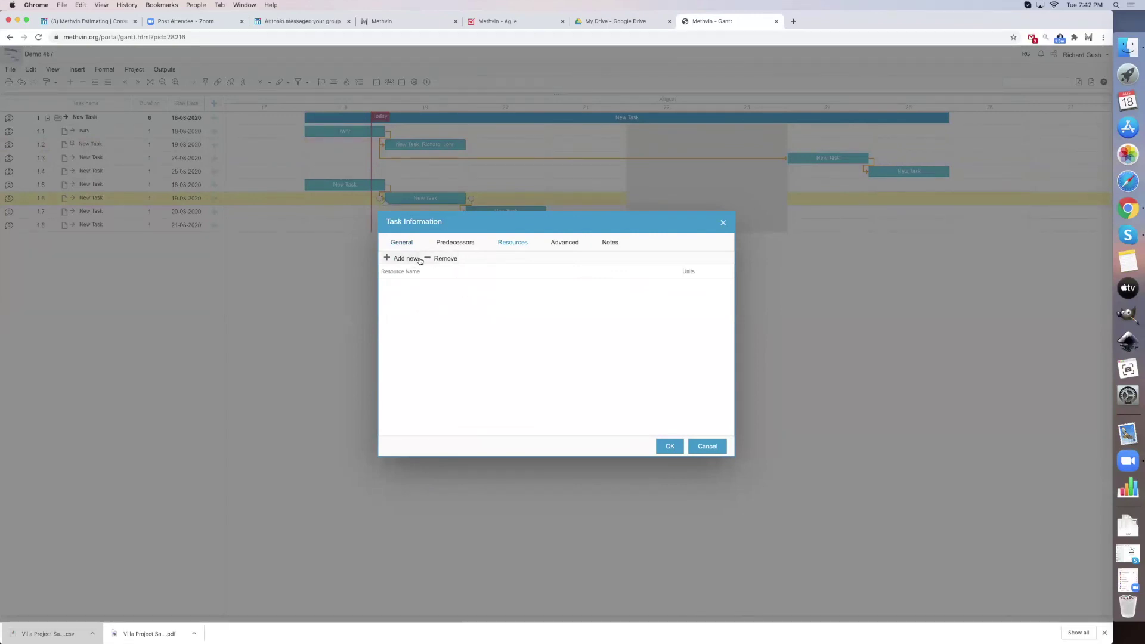
{"action": "left_click", "coordinate": [417, 260]}
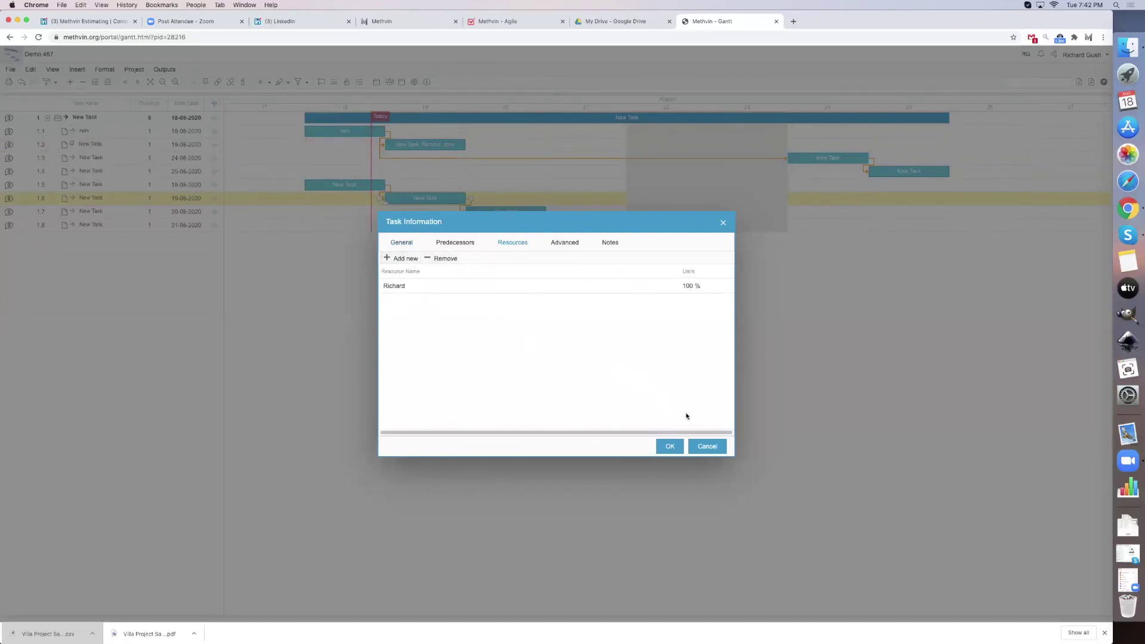
{"action": "left_click", "coordinate": [670, 446]}
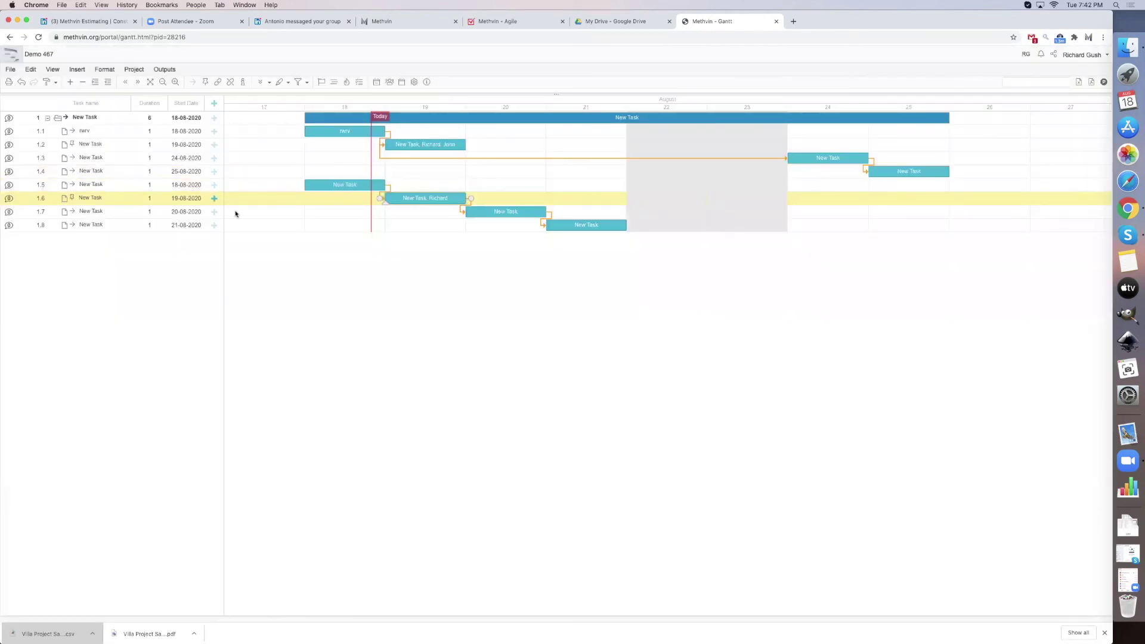
{"action": "left_click", "coordinate": [59, 184]}
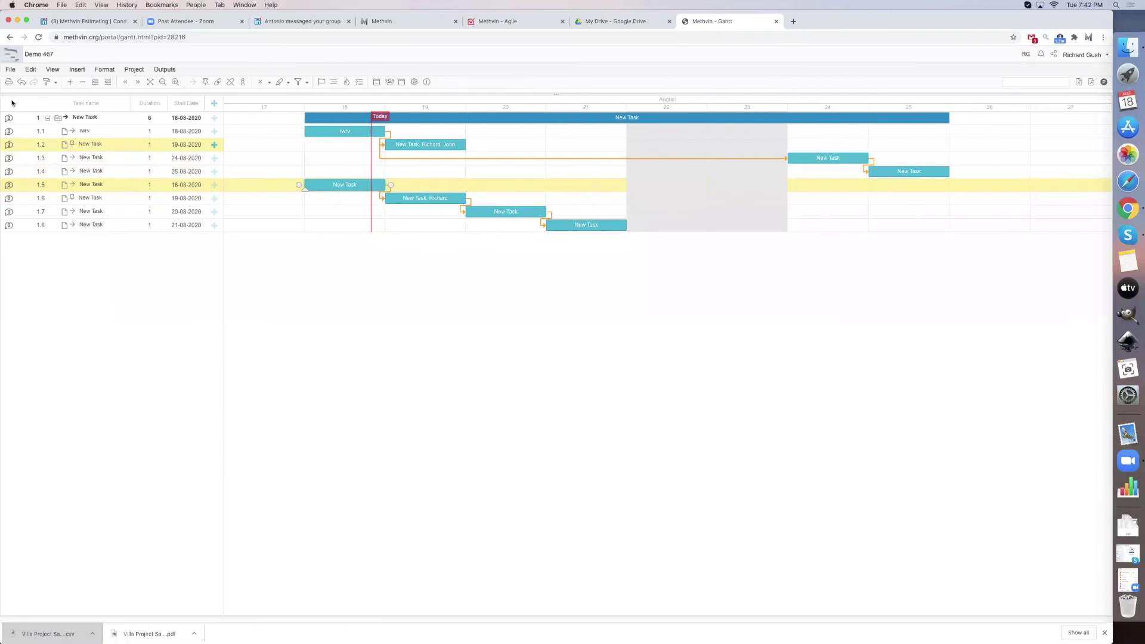
- Reload the schedule, check the warning on task 1.2 and examine the first resource's tasks in the resource utilisation view
{"action": "left_click", "coordinate": [40, 38]}
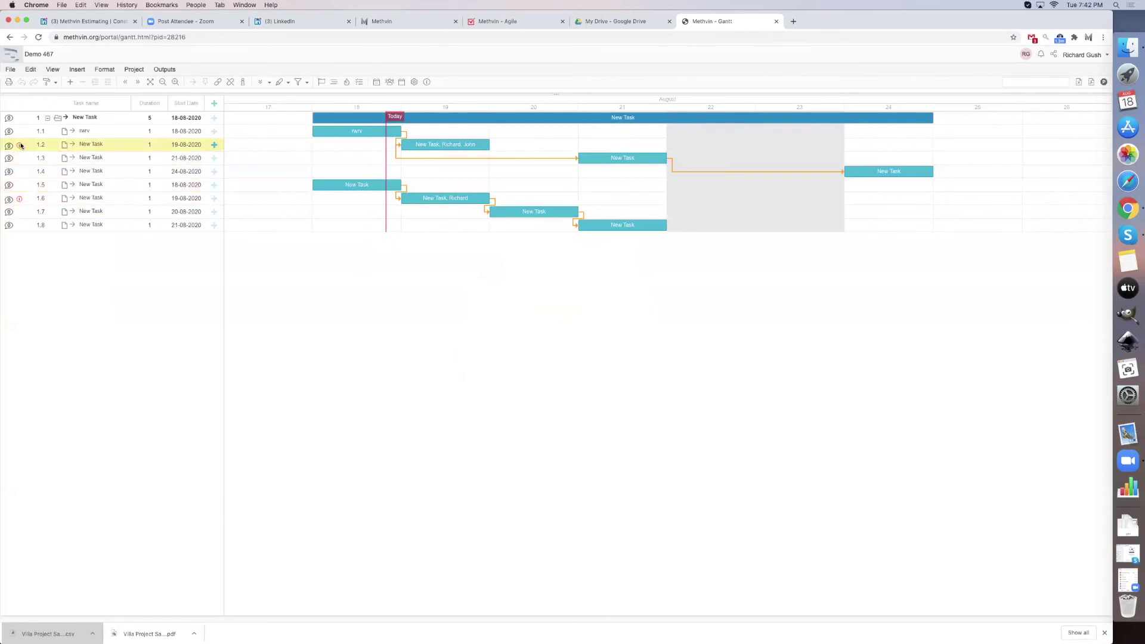
{"action": "mouse_move", "coordinate": [20, 145]}
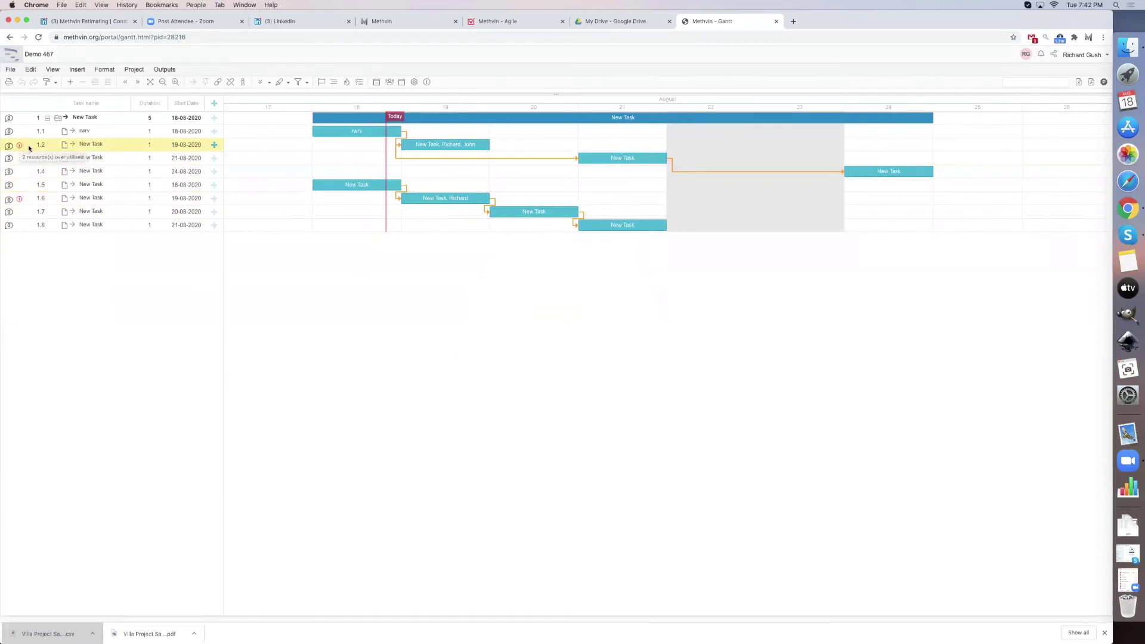
{"action": "left_click", "coordinate": [65, 145]}
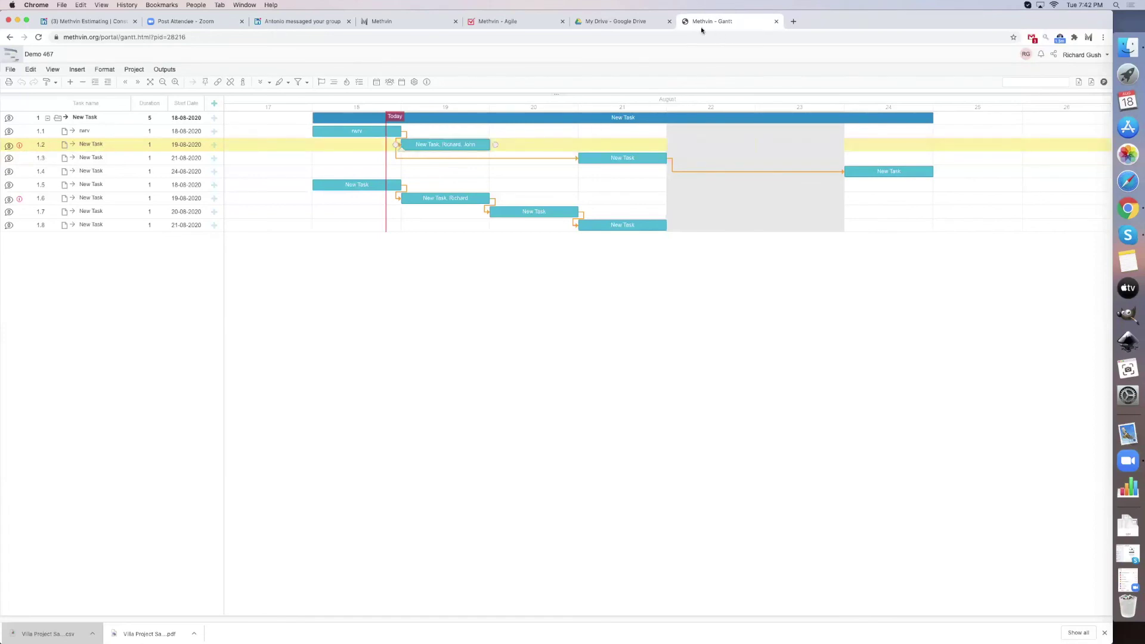
{"action": "left_click", "coordinate": [376, 83]}
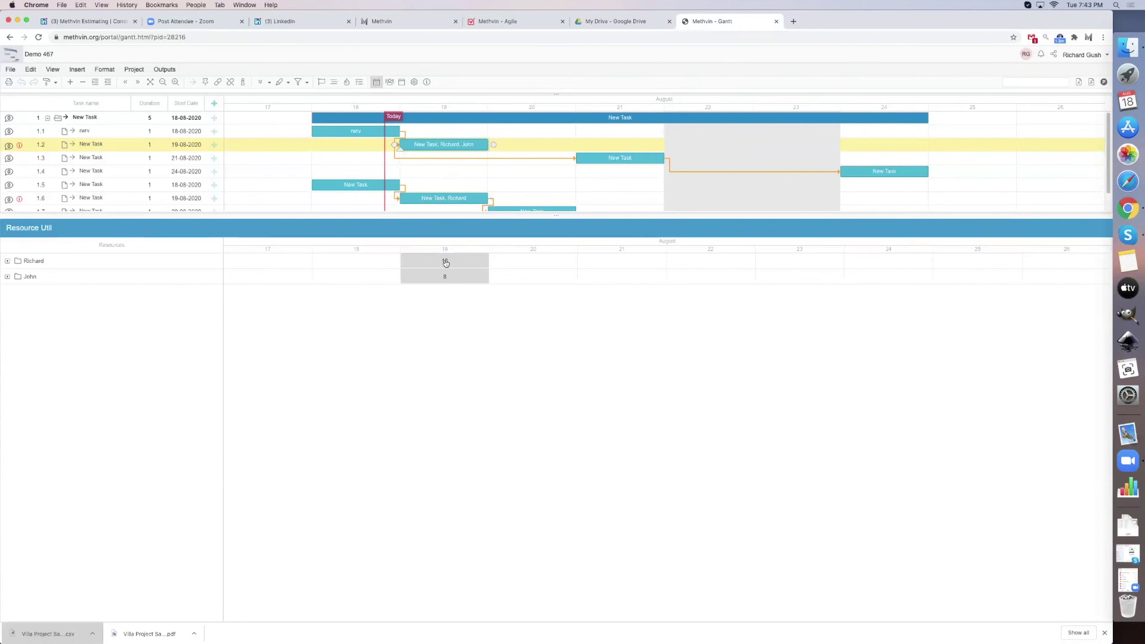
{"action": "left_click", "coordinate": [8, 262]}
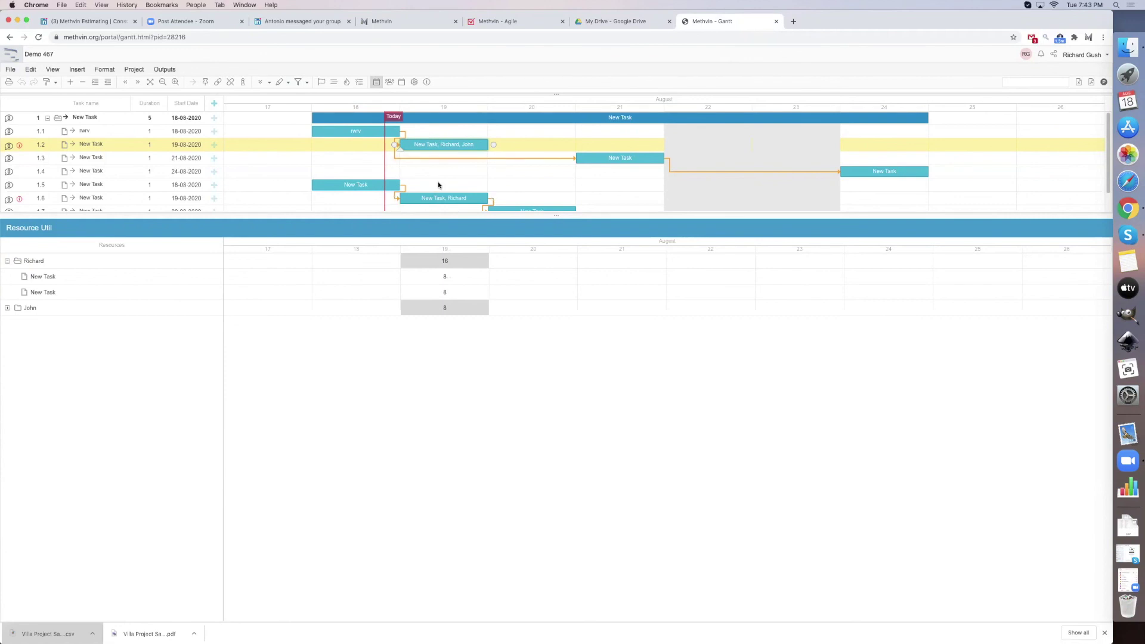
- Move task 1.6 one day to start on 20-08-2020 and close the resource utilisation view
{"action": "left_click_drag", "start_coordinate": [417, 201], "coordinate": [539, 194]}
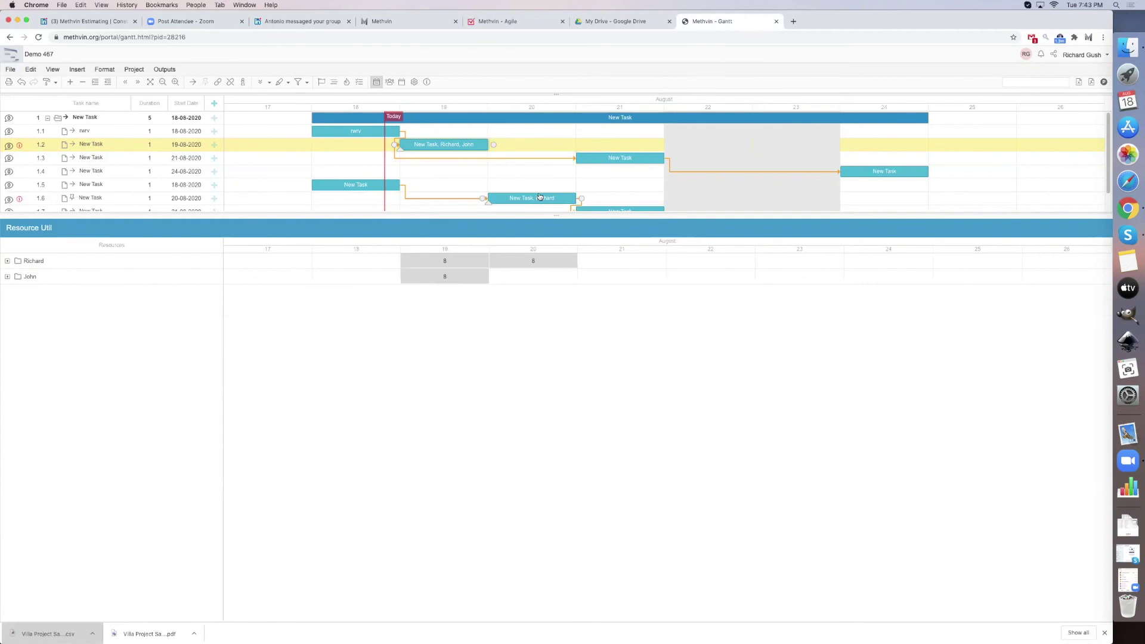
{"action": "scroll", "coordinate": [93, 203], "scroll_direction": "down", "scroll_amount": 1}
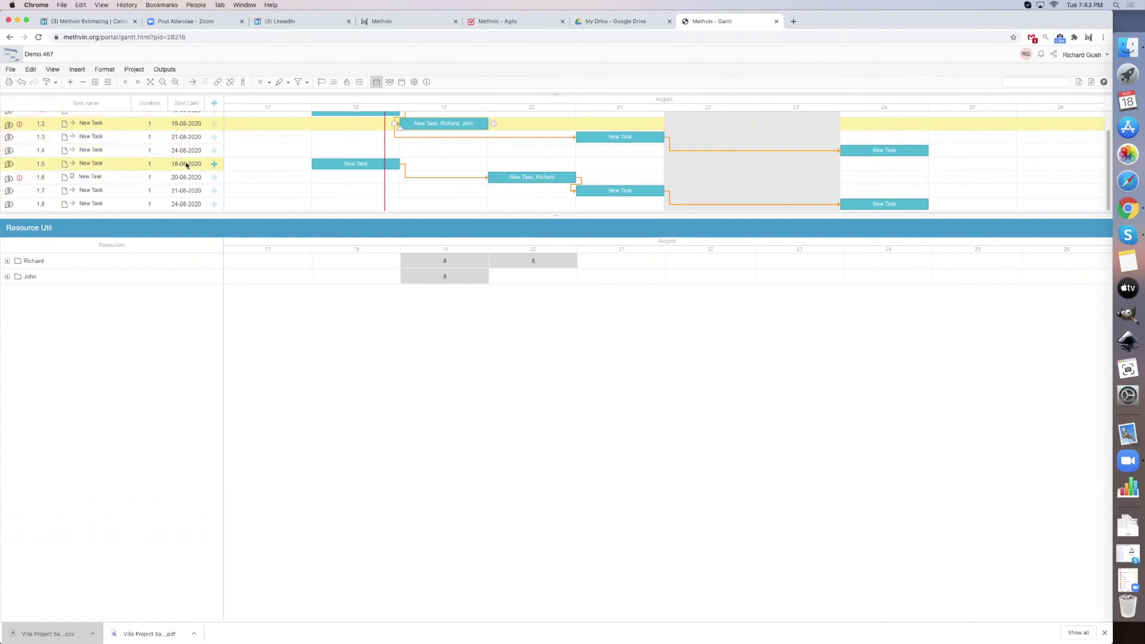
{"action": "scroll", "coordinate": [160, 172], "scroll_direction": "up", "scroll_amount": 1}
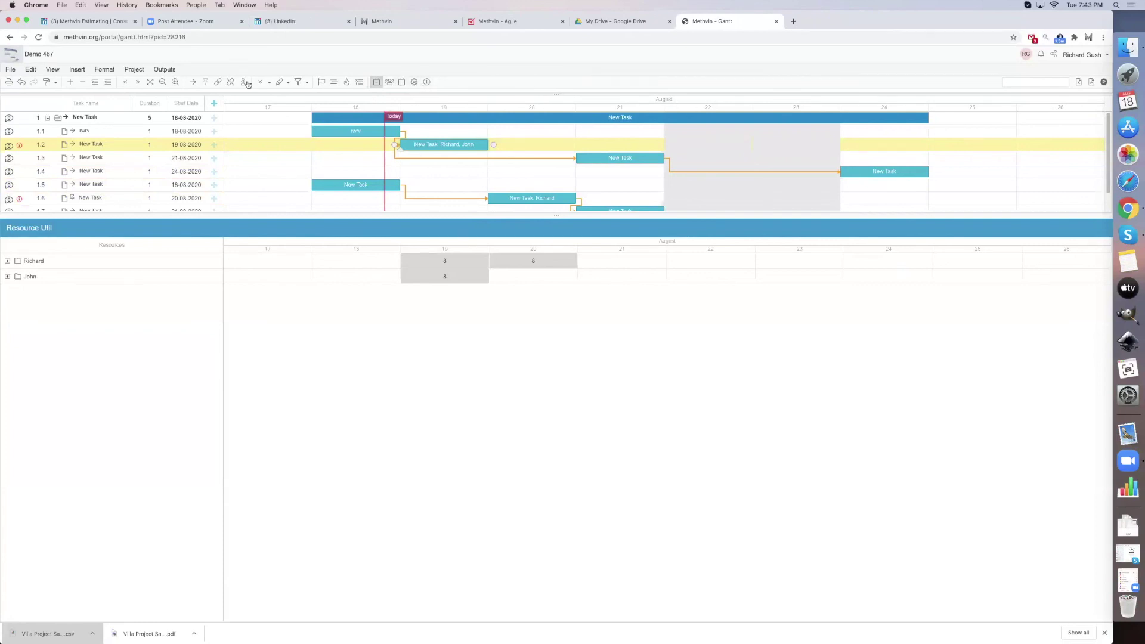
{"action": "left_click", "coordinate": [377, 82]}
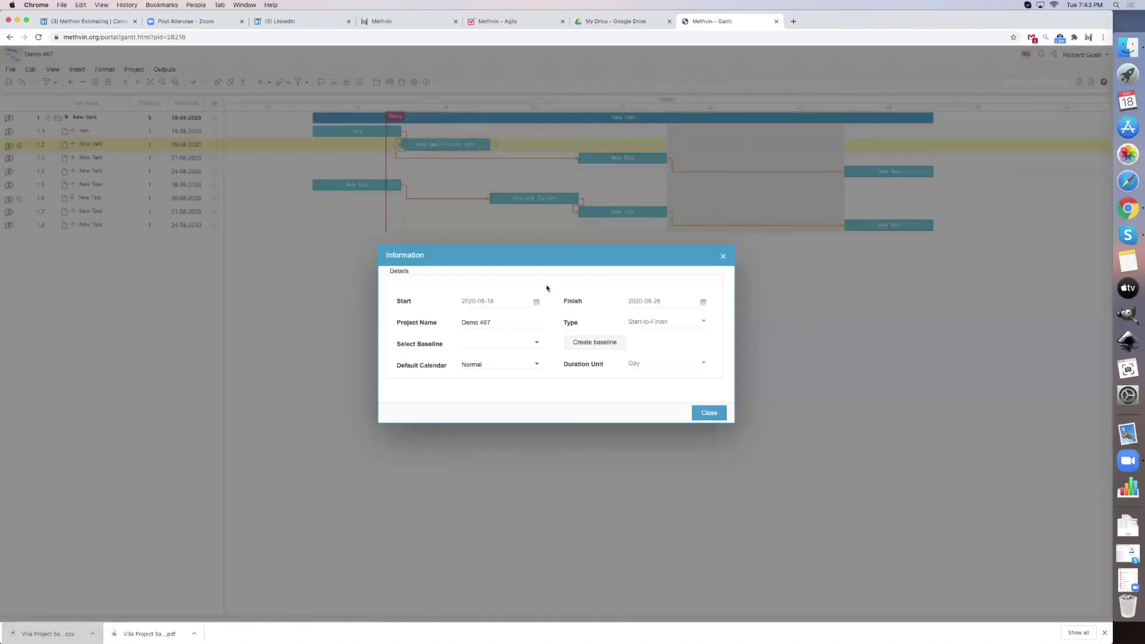
- Create a project baseline named new and display the baseline and critical path on the chart
{"action": "left_click", "coordinate": [594, 347]}
{"action": "left_click", "coordinate": [544, 346]}
{"action": "type", "text": "new"}
{"action": "left_click", "coordinate": [602, 371]}
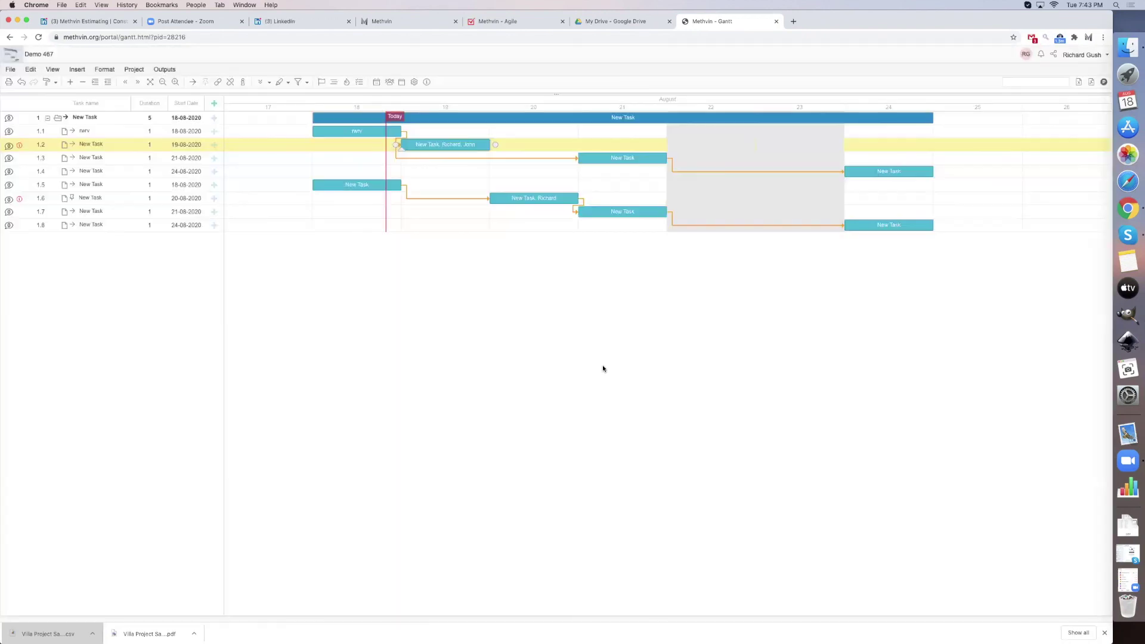
{"action": "left_click", "coordinate": [334, 83]}
{"action": "left_click", "coordinate": [346, 83]}
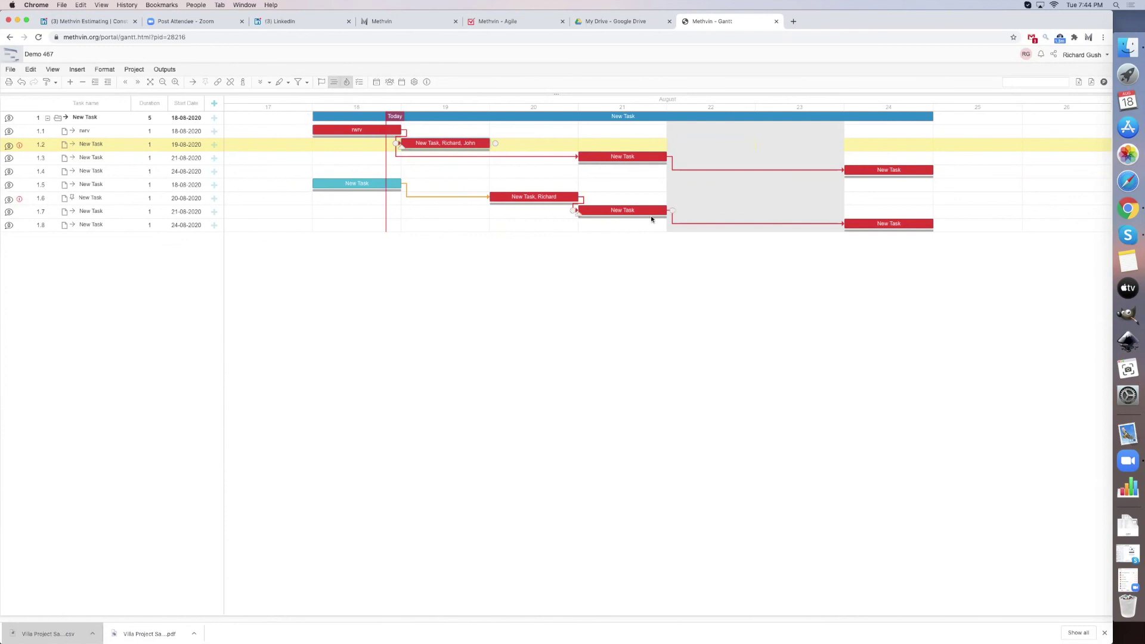
- Set the duration of task 1.7 to 5 days
{"action": "left_click", "coordinate": [626, 211]}
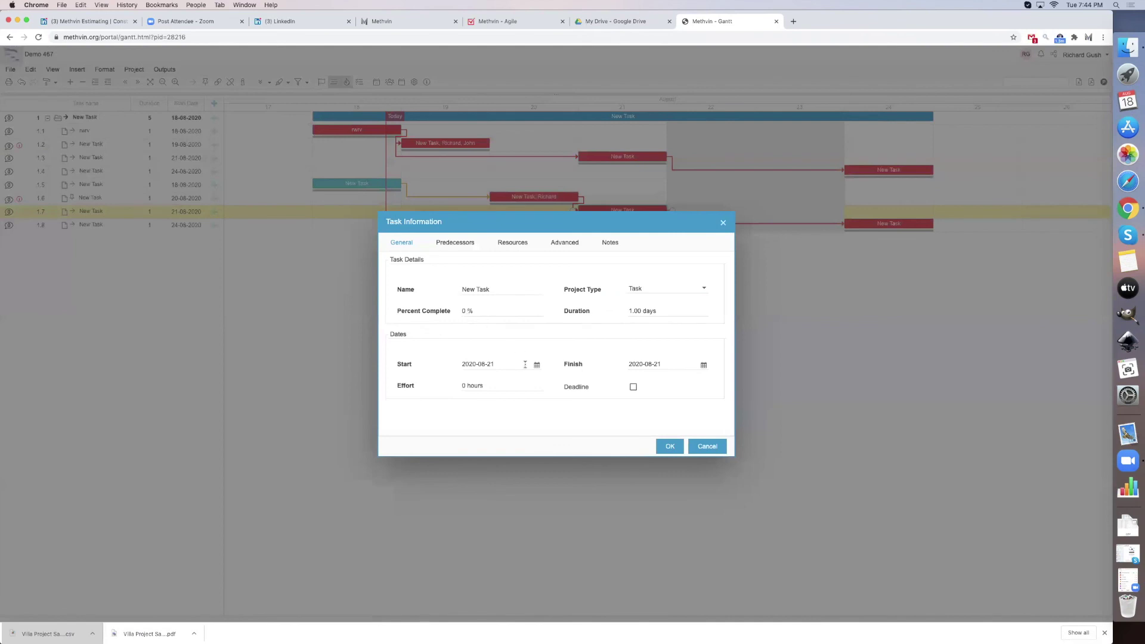
{"action": "left_click", "coordinate": [631, 311]}
{"action": "type", "text": "5"}
{"action": "left_click", "coordinate": [670, 447]}
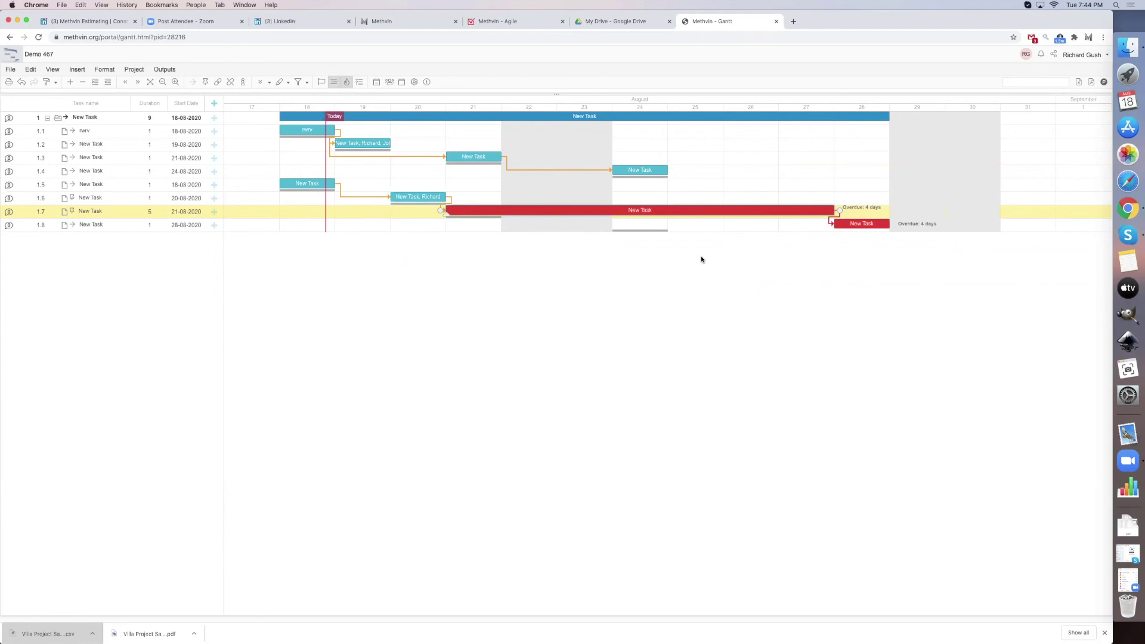
- Link the finish of task 1.2 to the start of task 1.8 and delete the link between tasks 1.7 and 1.8
{"action": "left_click", "coordinate": [84, 223]}
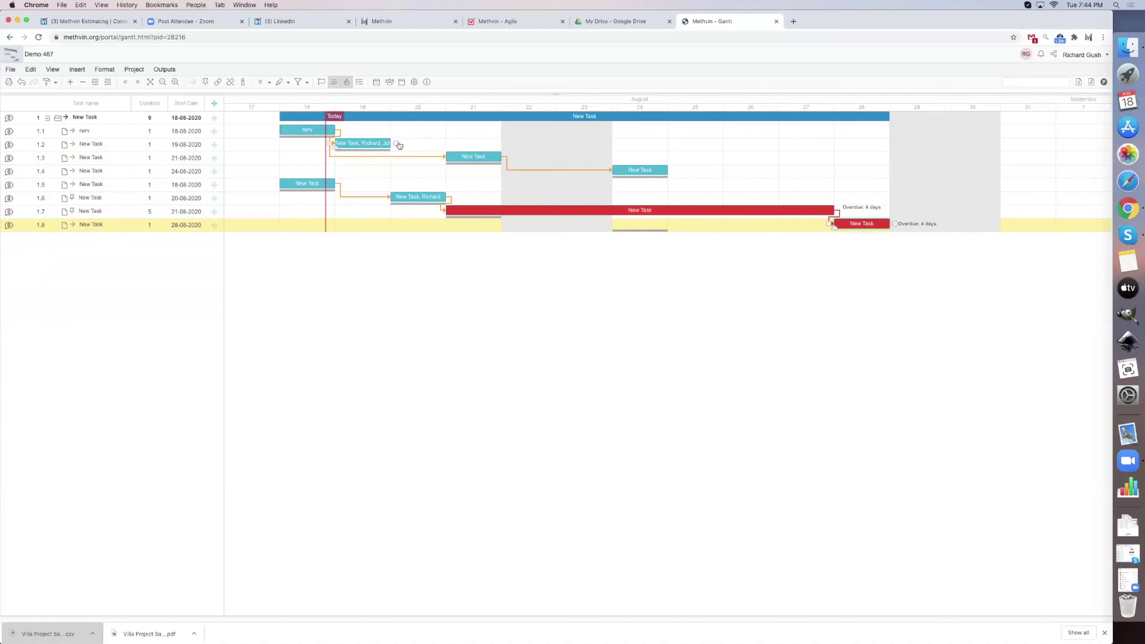
{"action": "left_click_drag", "start_coordinate": [396, 144], "coordinate": [830, 224]}
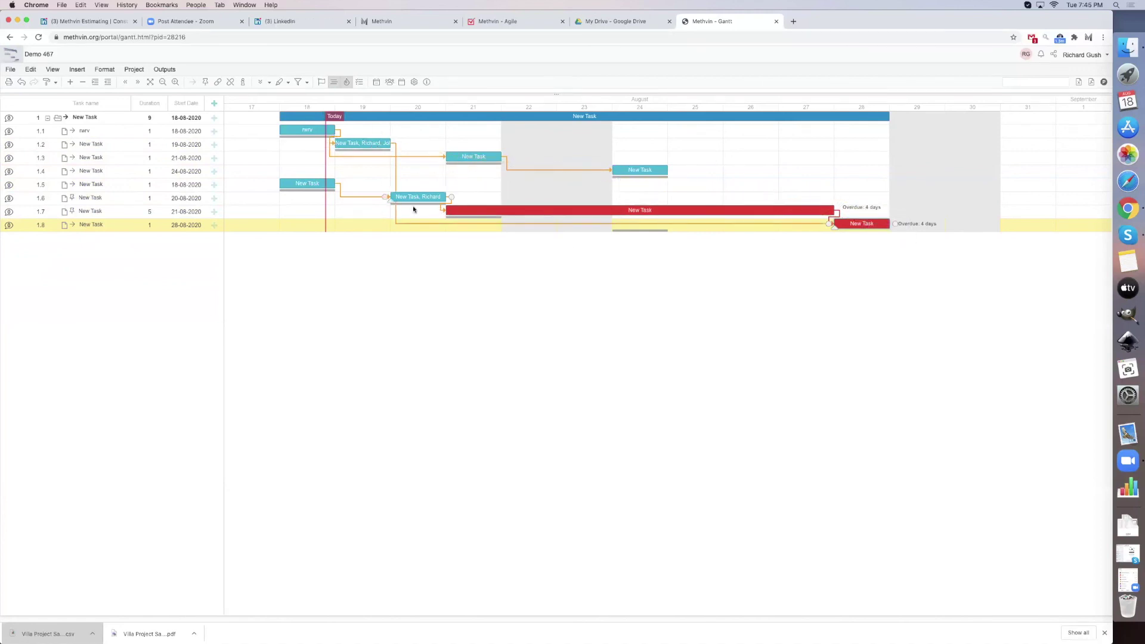
{"action": "double_click", "coordinate": [839, 218]}
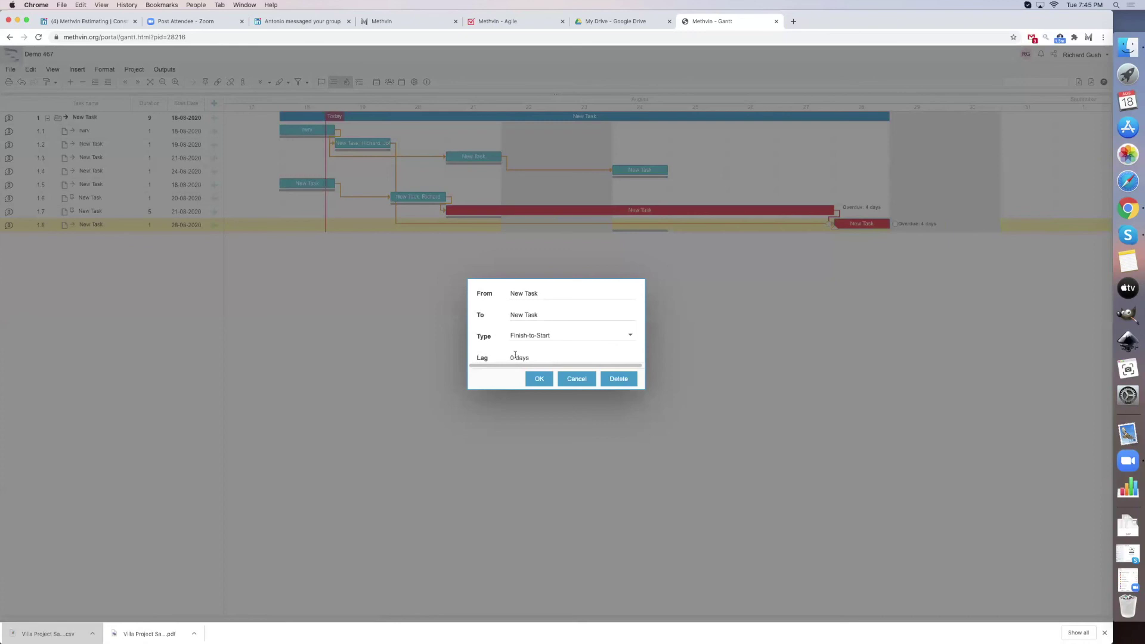
{"action": "left_click", "coordinate": [613, 381]}
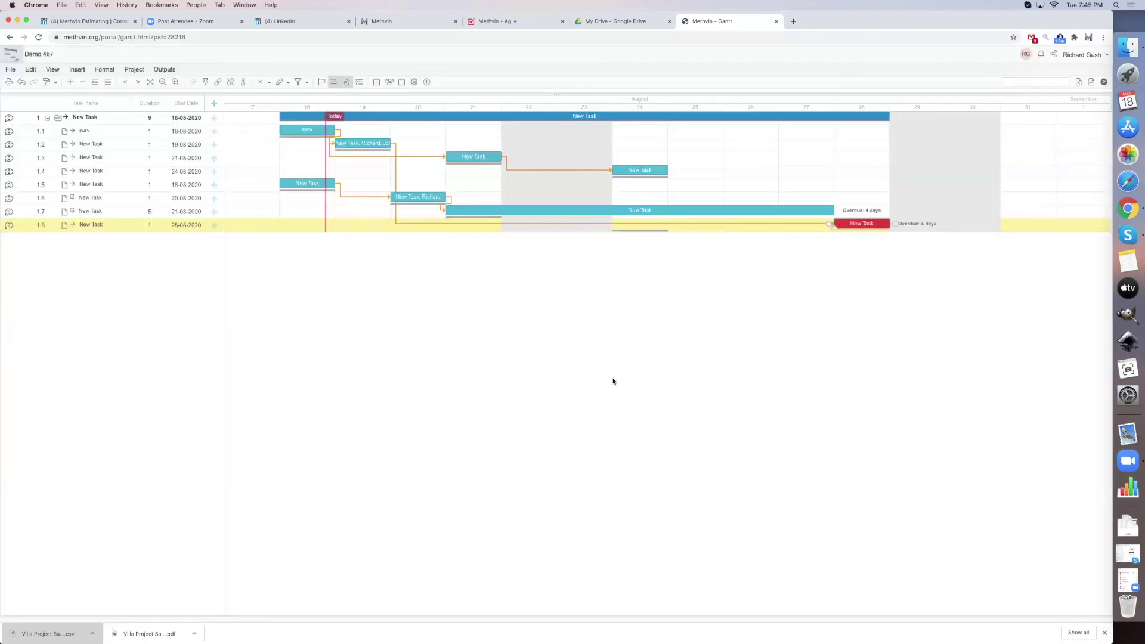
- Reload the Gantt chart and post a four-line comment on task 1.2 reading rgw, rv, frv, w
{"action": "left_click", "coordinate": [39, 38]}
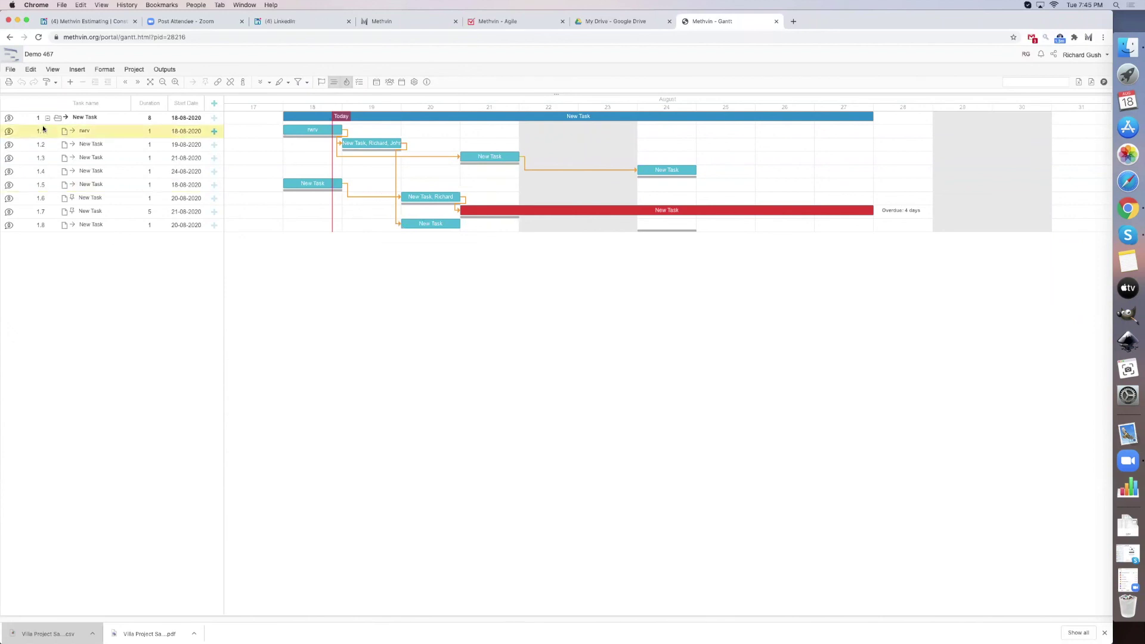
{"action": "left_click", "coordinate": [10, 146]}
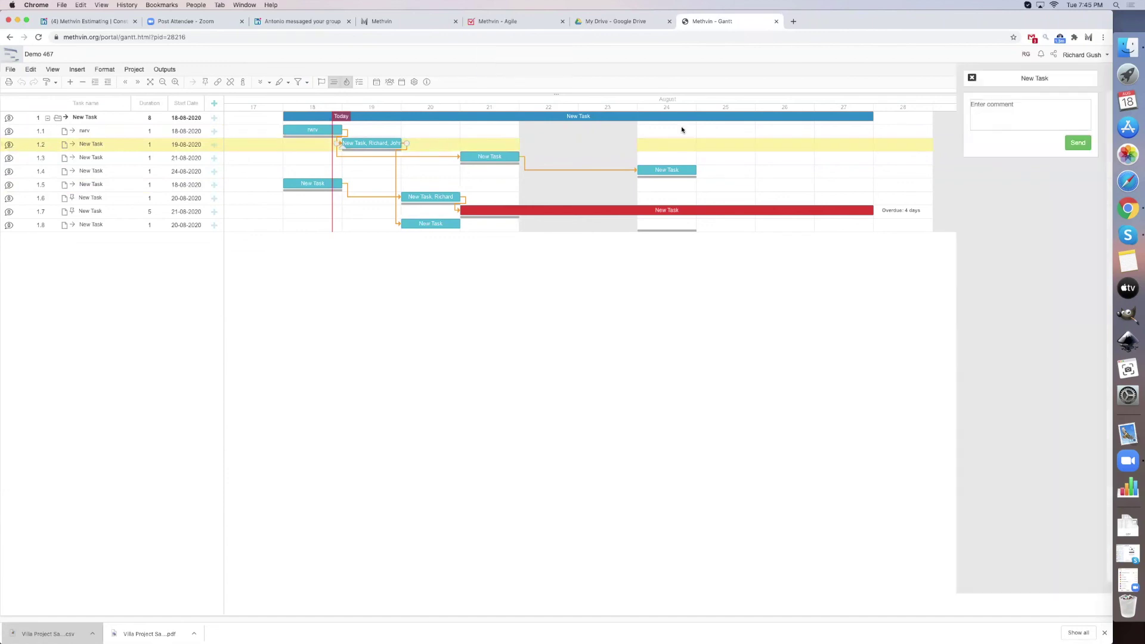
{"action": "left_click", "coordinate": [1002, 115]}
{"action": "type", "text": "rgw"}
{"action": "key", "text": "Return"}
{"action": "type", "text": "rv"}
{"action": "key", "text": "Return"}
{"action": "type", "text": "frv"}
{"action": "key", "text": "Return"}
{"action": "type", "text": "w"}
{"action": "left_click", "coordinate": [1080, 143]}
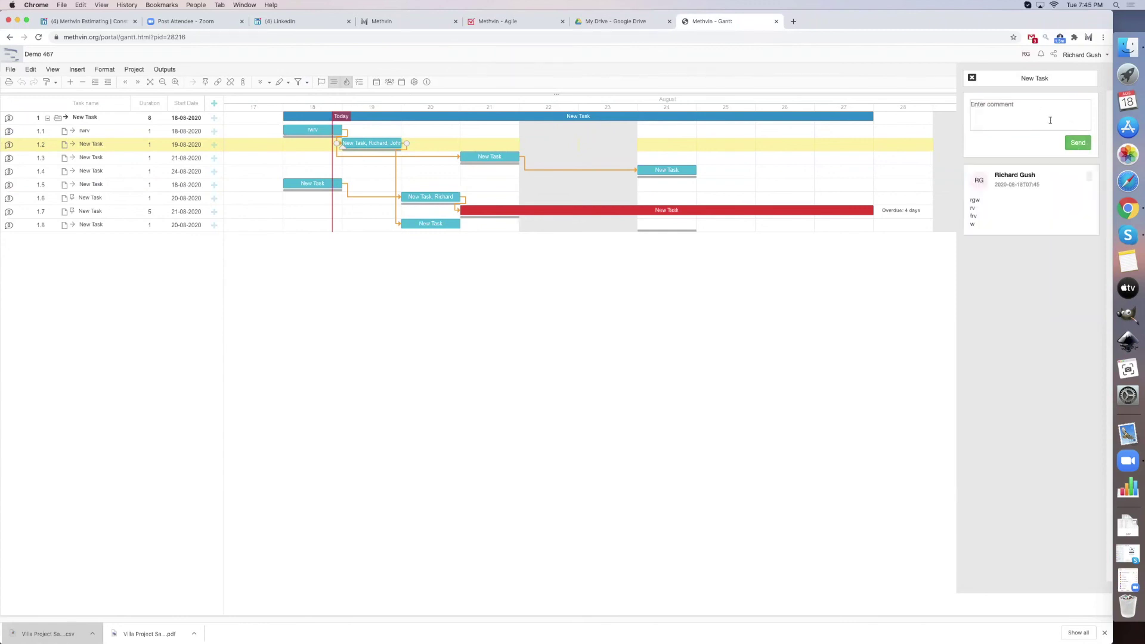
- Post a second comment on task 1.2 with the lines rwfrvfs and sw
{"action": "left_click", "coordinate": [1016, 123]}
{"action": "type", "text": "rwfrvfs"}
{"action": "key", "text": "Return"}
{"action": "type", "text": "sw"}
{"action": "left_click", "coordinate": [1078, 143]}
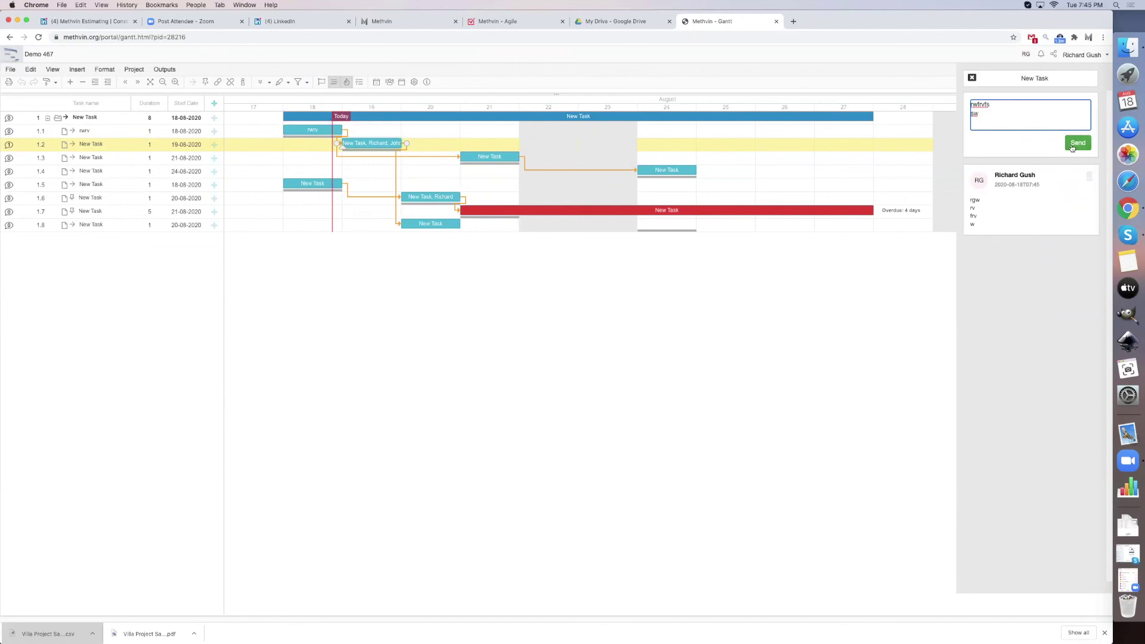
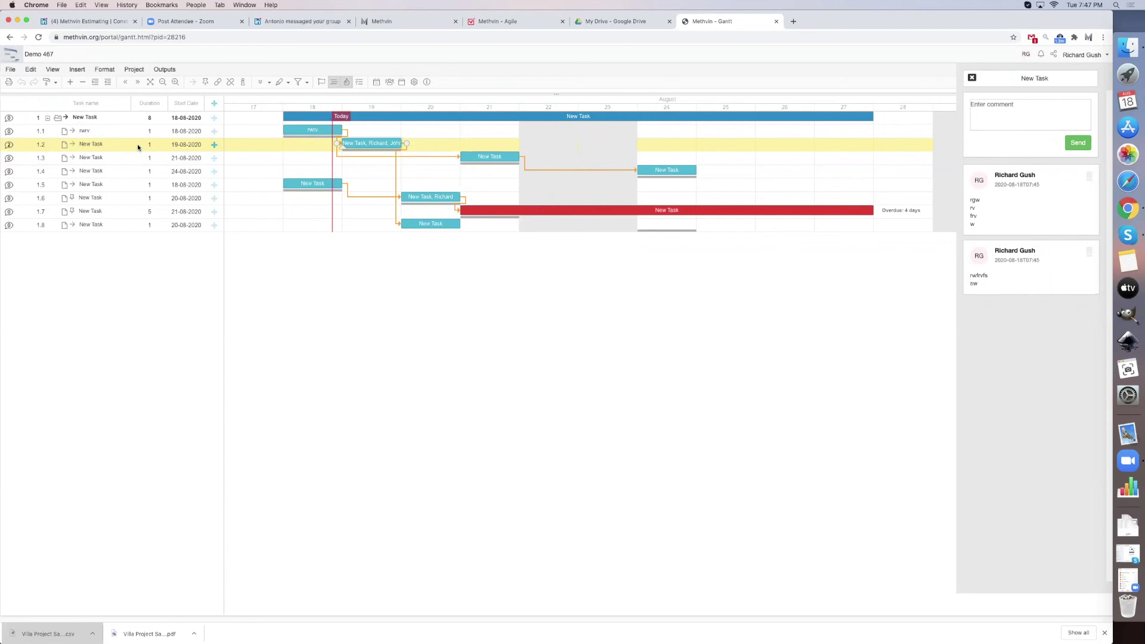
- Create a new estimating project named Demo 54678
{"action": "left_click", "coordinate": [71, 174]}
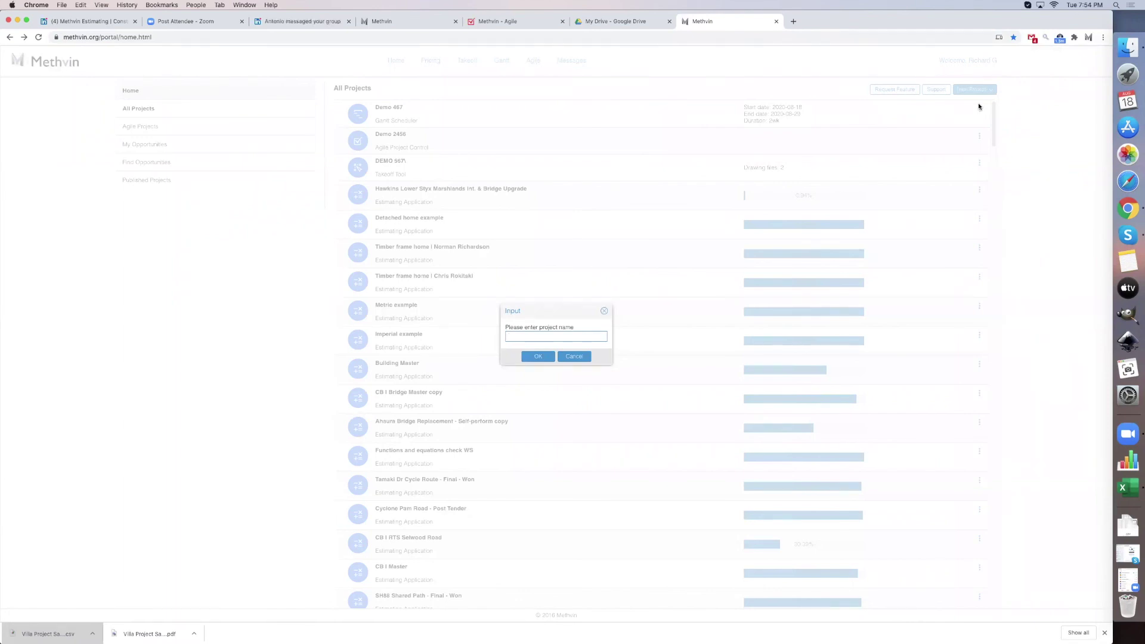
{"action": "type", "text": "o "}
{"action": "type", "text": "4567"}
{"action": "key", "text": "Return"}
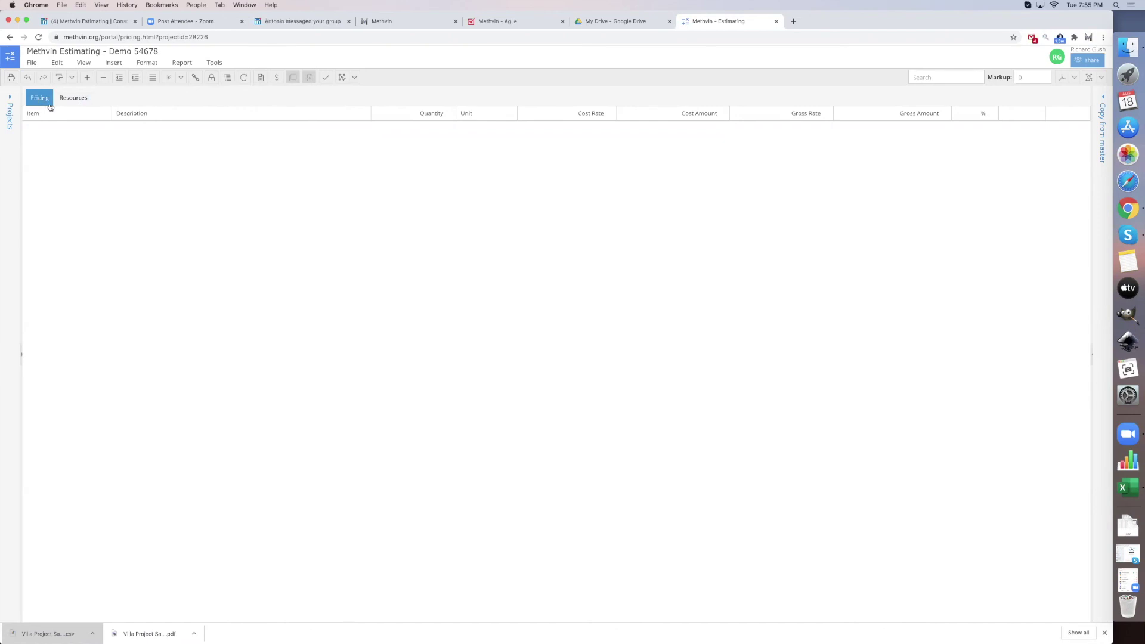
- Look through the empty Pricing and Resources sheets of the new estimate, finishing on Resources
{"action": "left_click", "coordinate": [72, 98]}
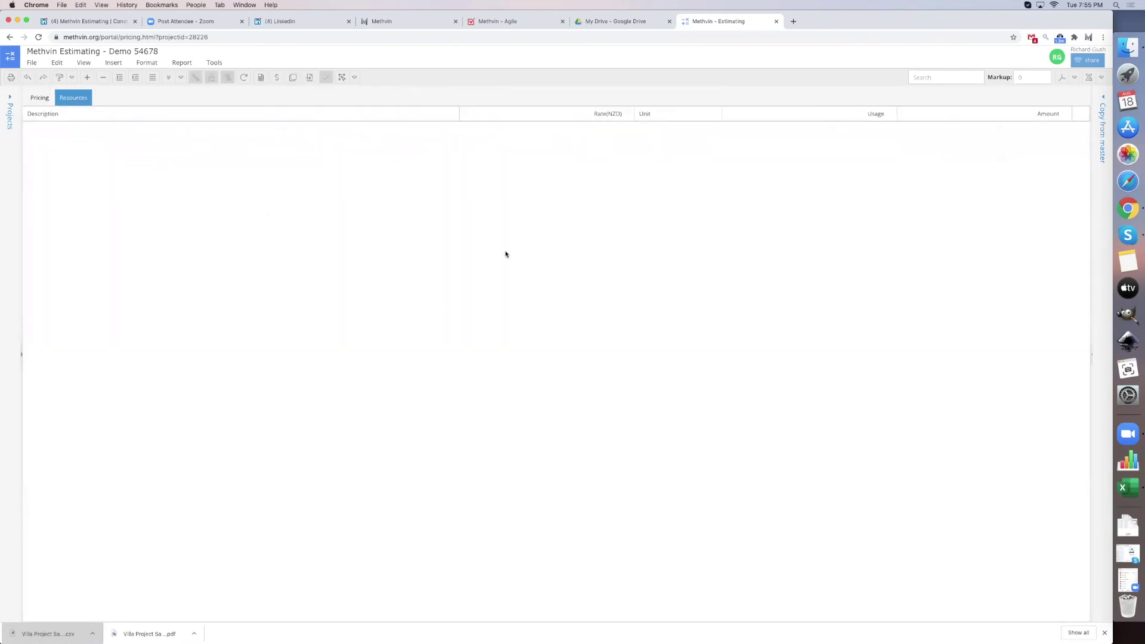
{"action": "left_click", "coordinate": [39, 97]}
{"action": "left_click", "coordinate": [73, 98]}
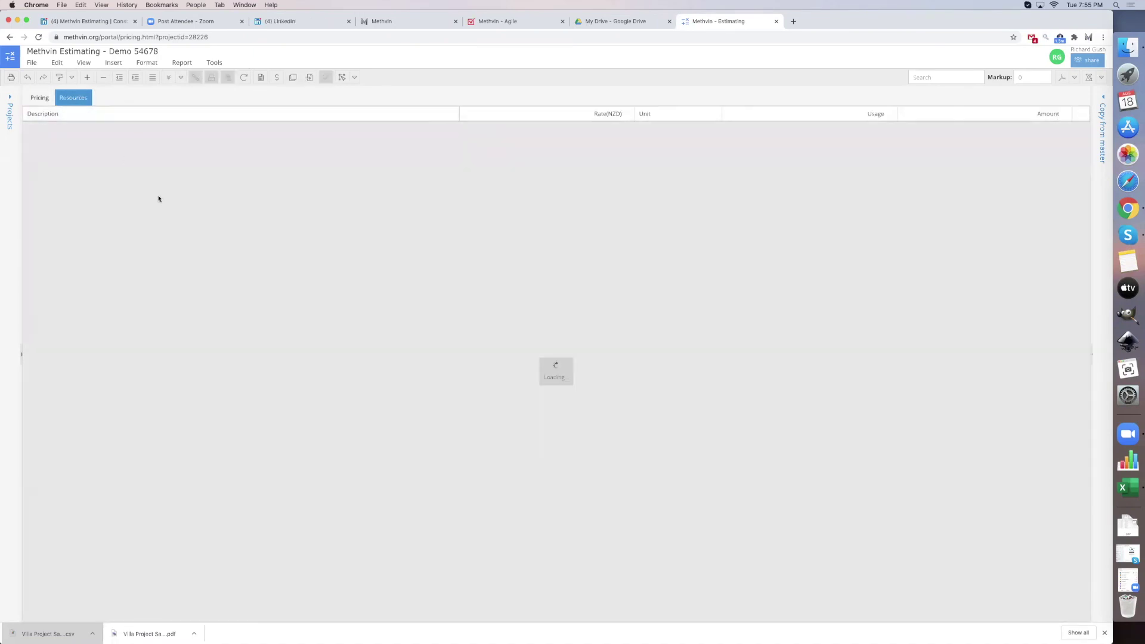
- Browse the folder tree of existing projects and collapse it again
{"action": "left_click", "coordinate": [12, 100]}
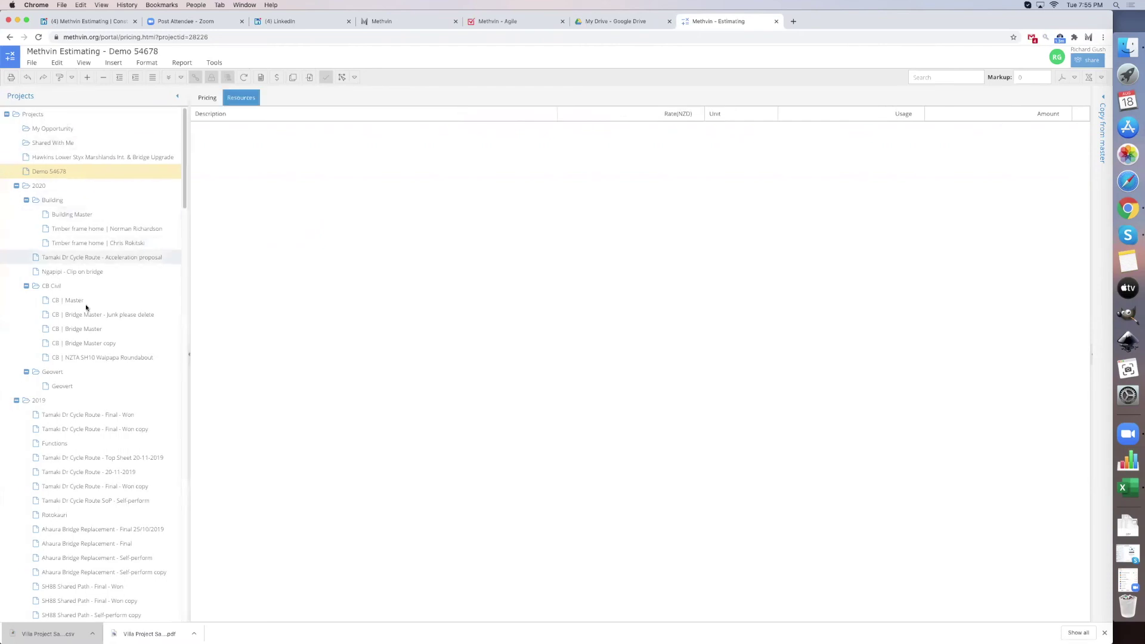
{"action": "scroll", "coordinate": [77, 488], "scroll_direction": "down", "scroll_amount": 5}
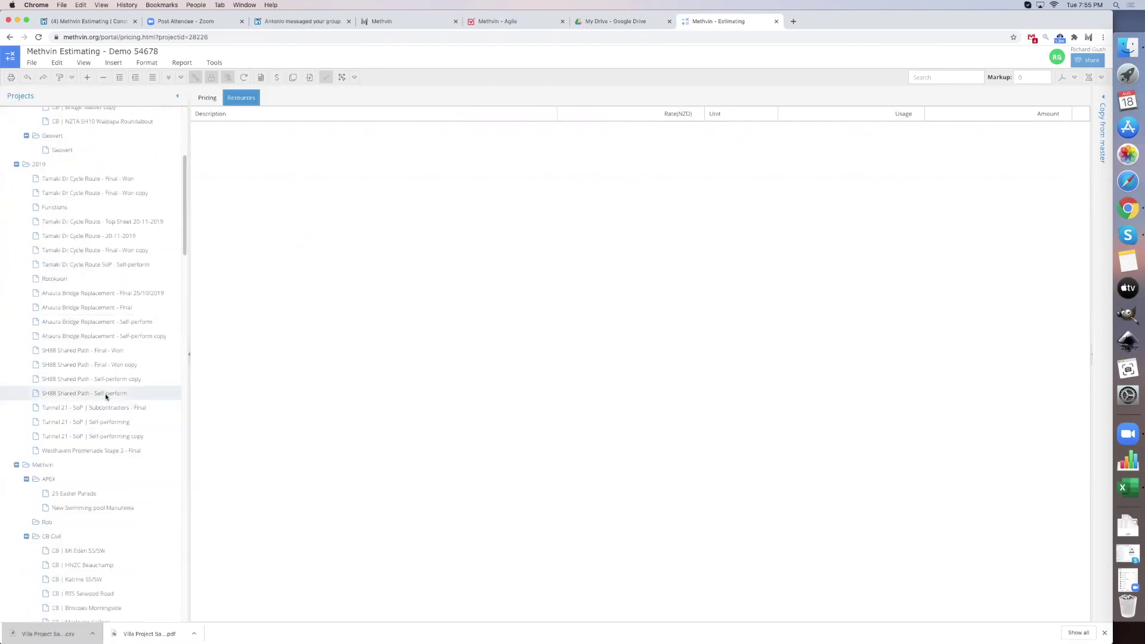
{"action": "scroll", "coordinate": [106, 397], "scroll_direction": "up", "scroll_amount": 5}
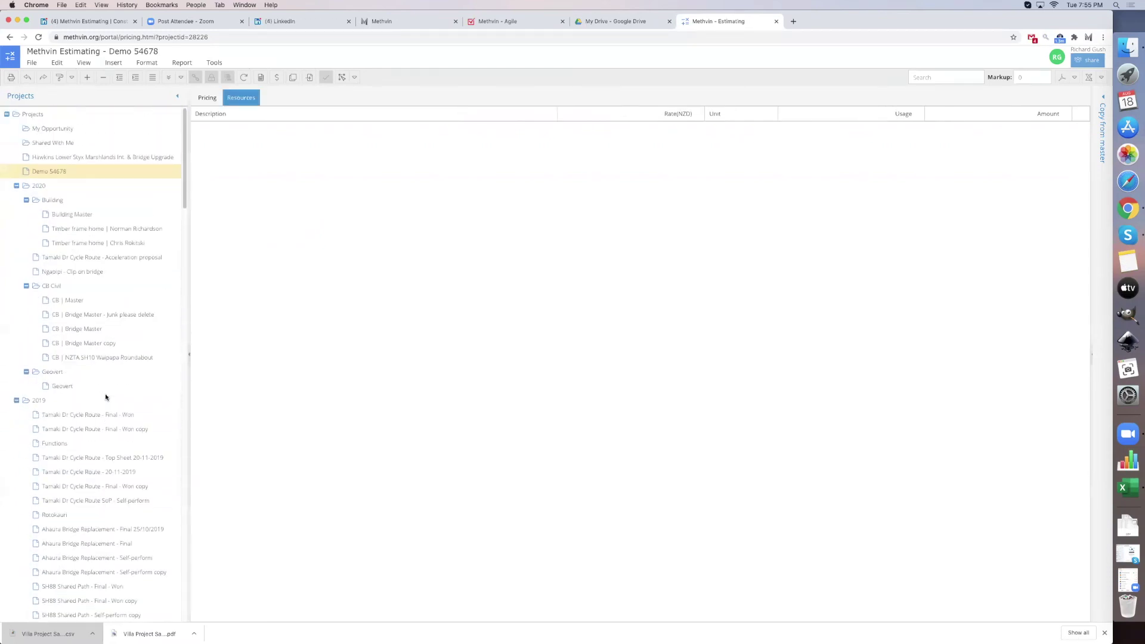
{"action": "left_click", "coordinate": [177, 96]}
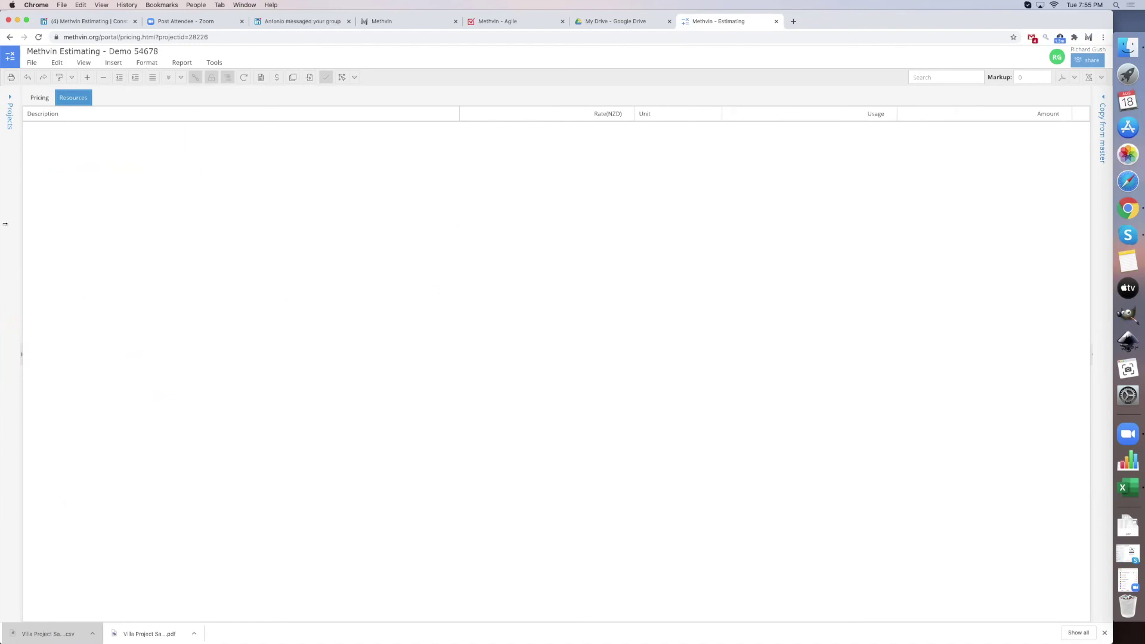
- Choose Tamaki Dr Cycle Route SoP - Self-perform as the source project for copying from master
{"action": "left_click", "coordinate": [1104, 109]}
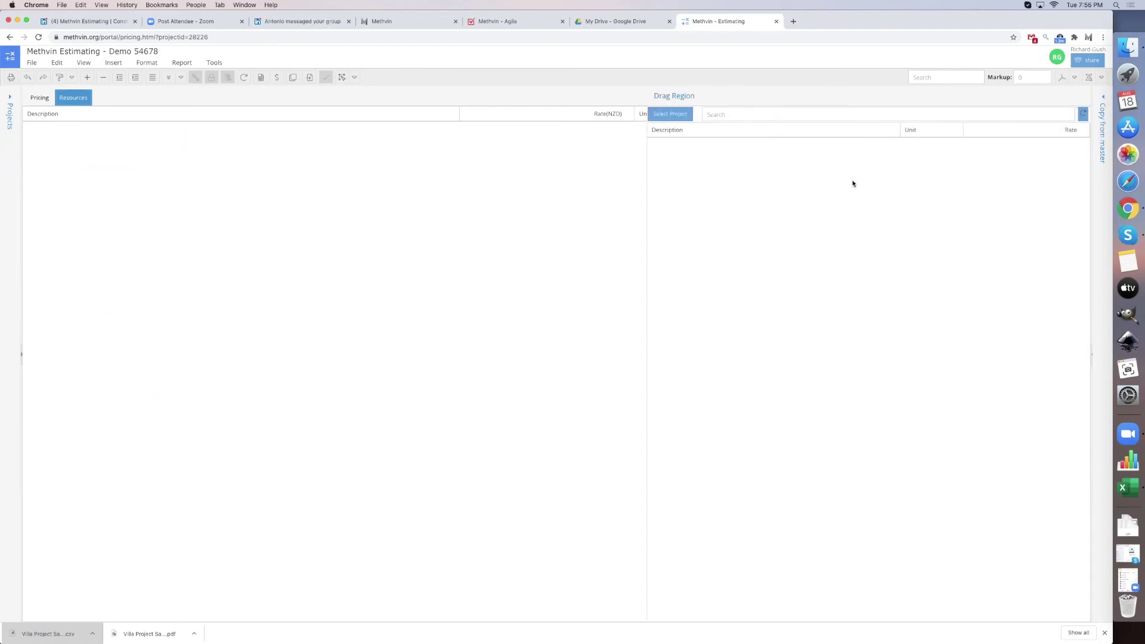
{"action": "left_click", "coordinate": [676, 113]}
{"action": "scroll", "coordinate": [504, 294], "scroll_direction": "down", "scroll_amount": 10}
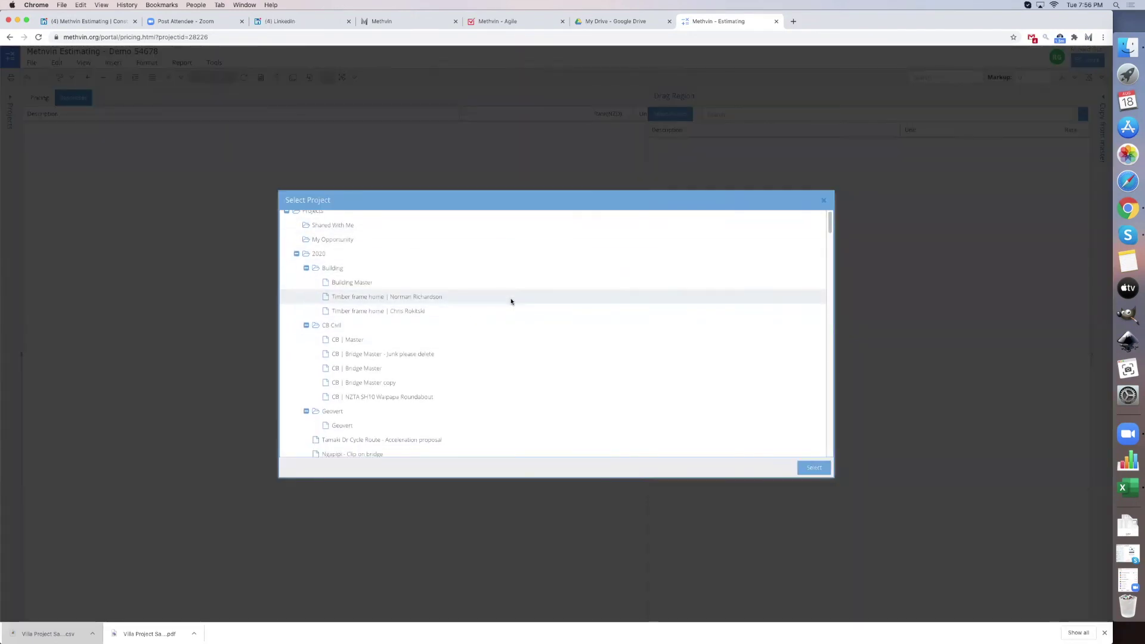
{"action": "scroll", "coordinate": [504, 308], "scroll_direction": "up", "scroll_amount": 10}
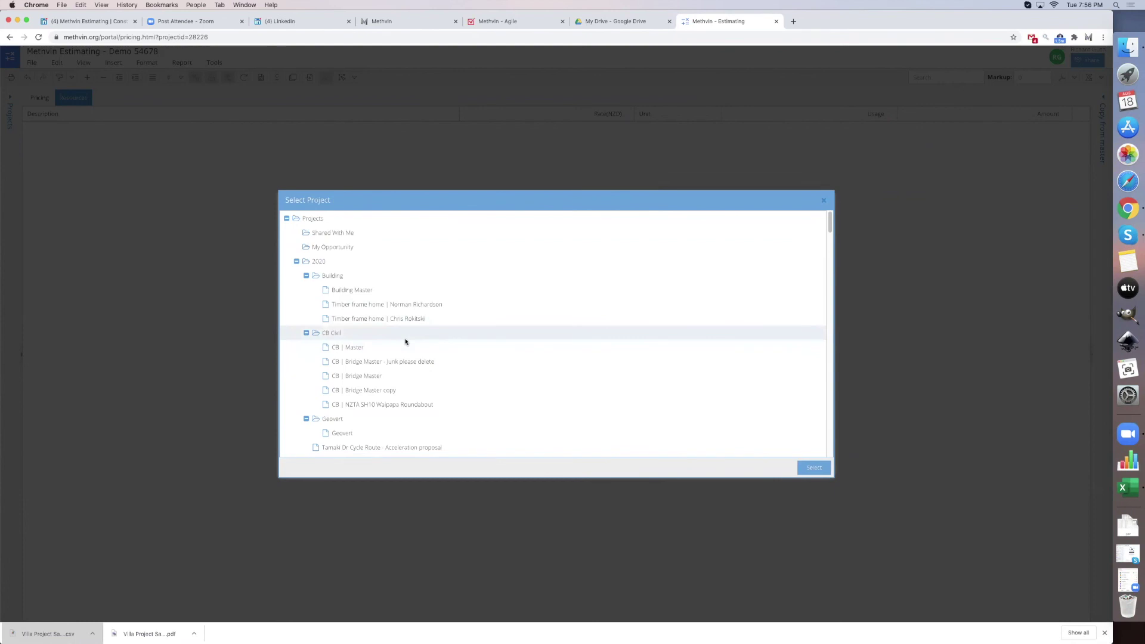
{"action": "scroll", "coordinate": [405, 342], "scroll_direction": "down", "scroll_amount": 5}
{"action": "scroll", "coordinate": [392, 393], "scroll_direction": "down", "scroll_amount": 1}
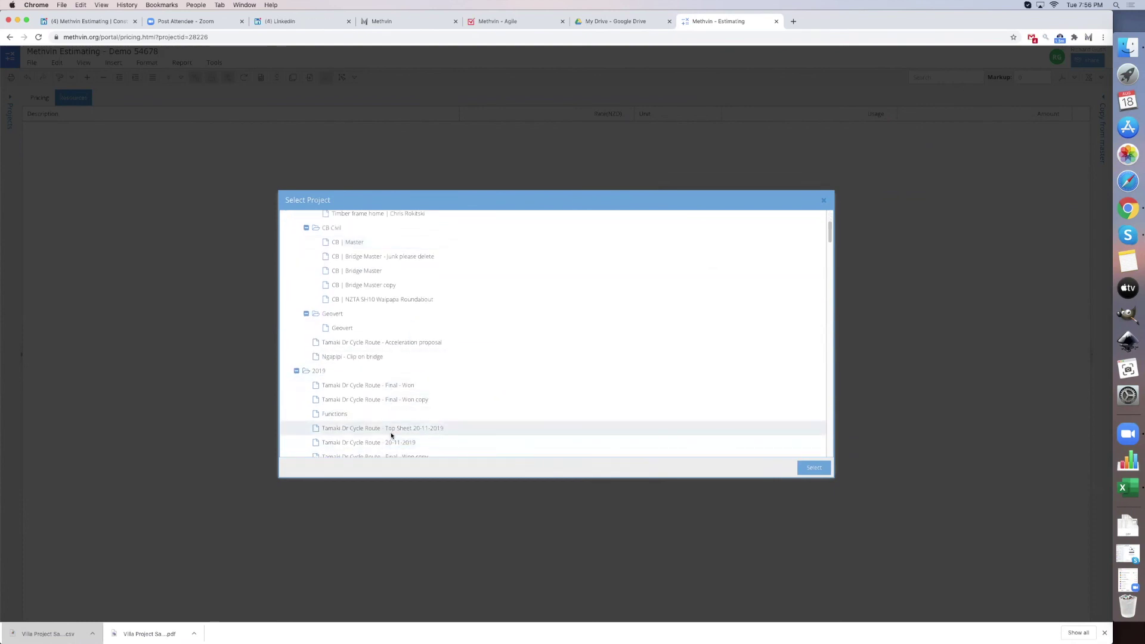
{"action": "scroll", "coordinate": [394, 429], "scroll_direction": "down", "scroll_amount": 4}
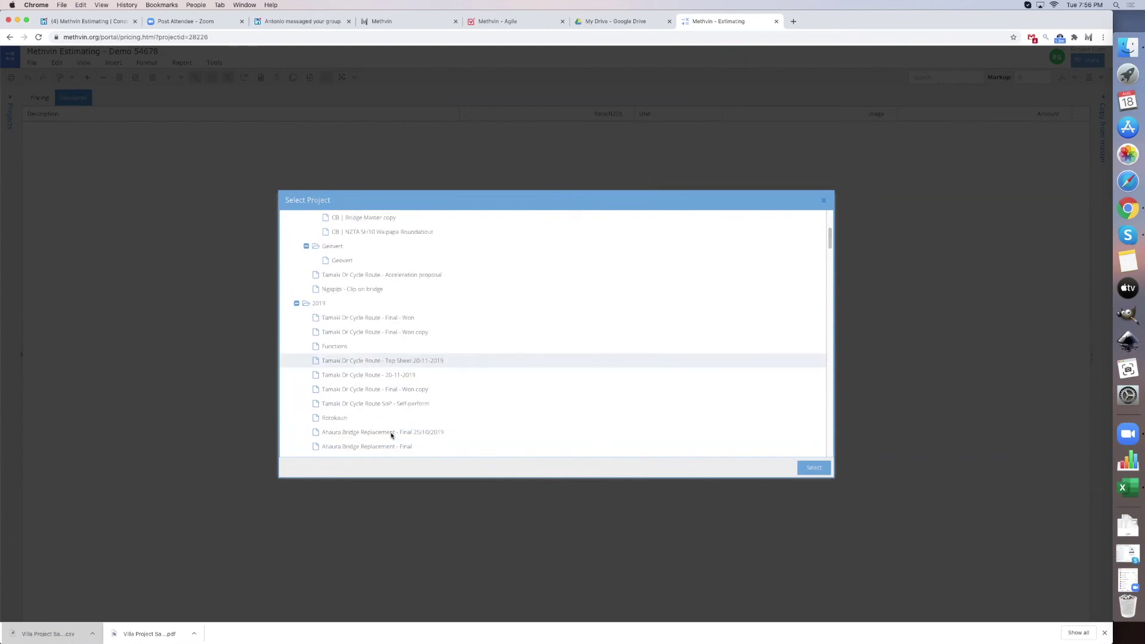
{"action": "left_click", "coordinate": [411, 404]}
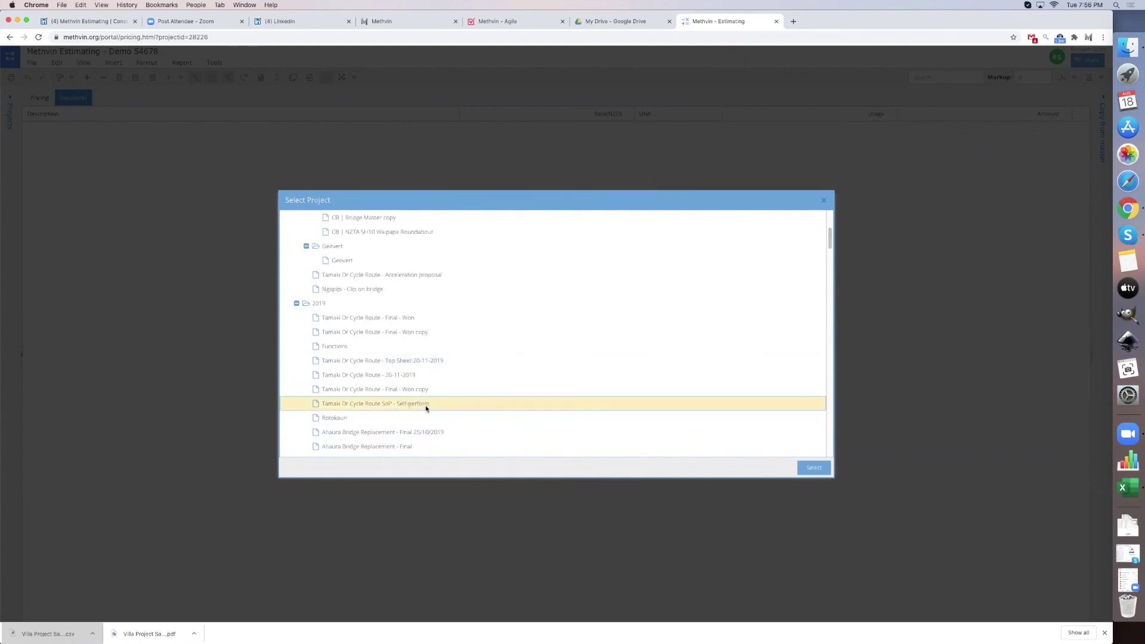
{"action": "left_click", "coordinate": [826, 473]}
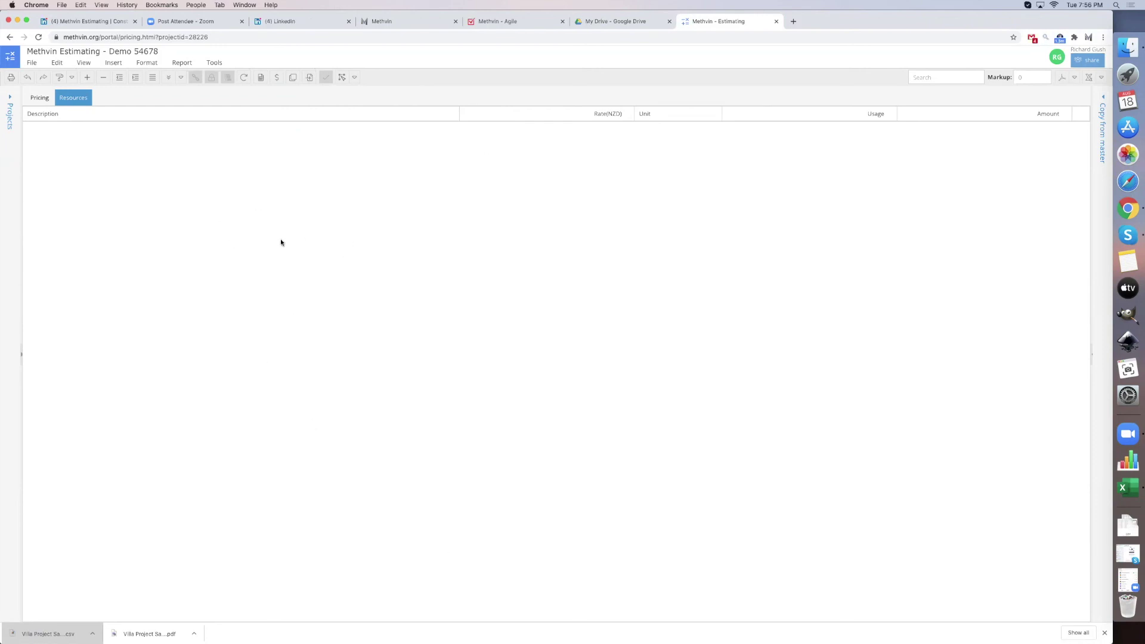
- Add a new item to the Pricing sheet with a second item nested beneath it
{"action": "left_click", "coordinate": [40, 98]}
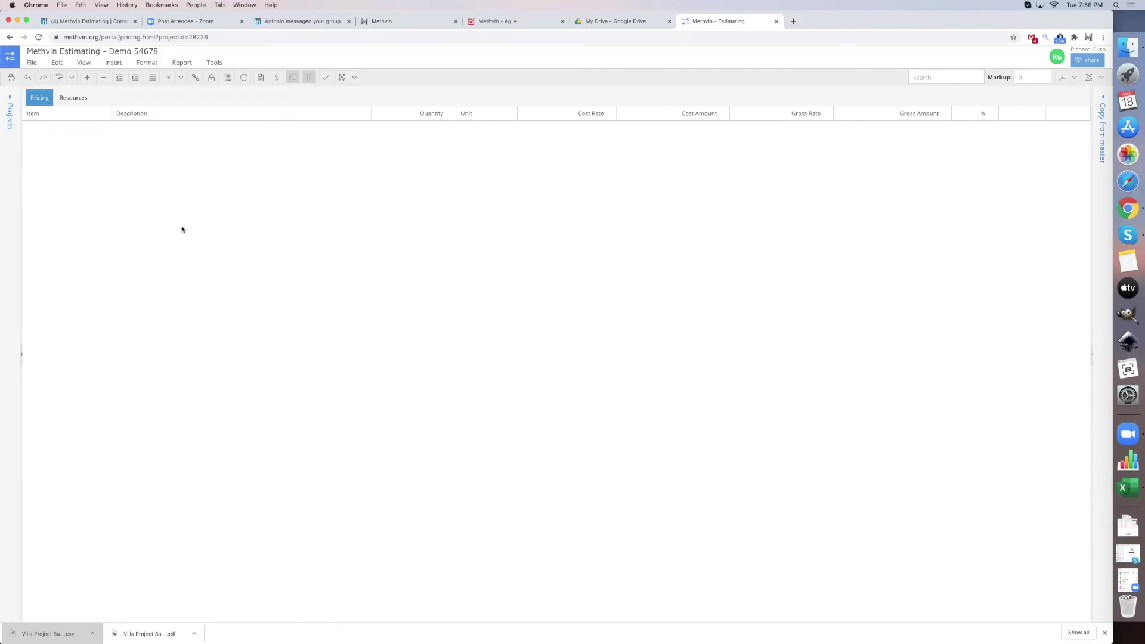
{"action": "left_click", "coordinate": [87, 77]}
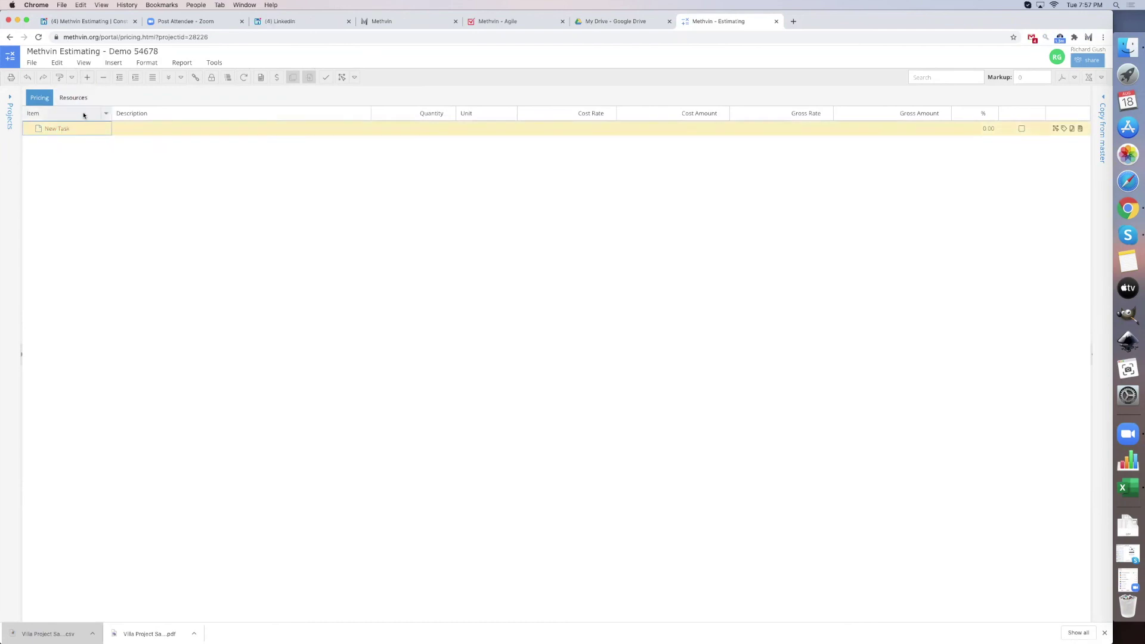
{"action": "left_click", "coordinate": [87, 78]}
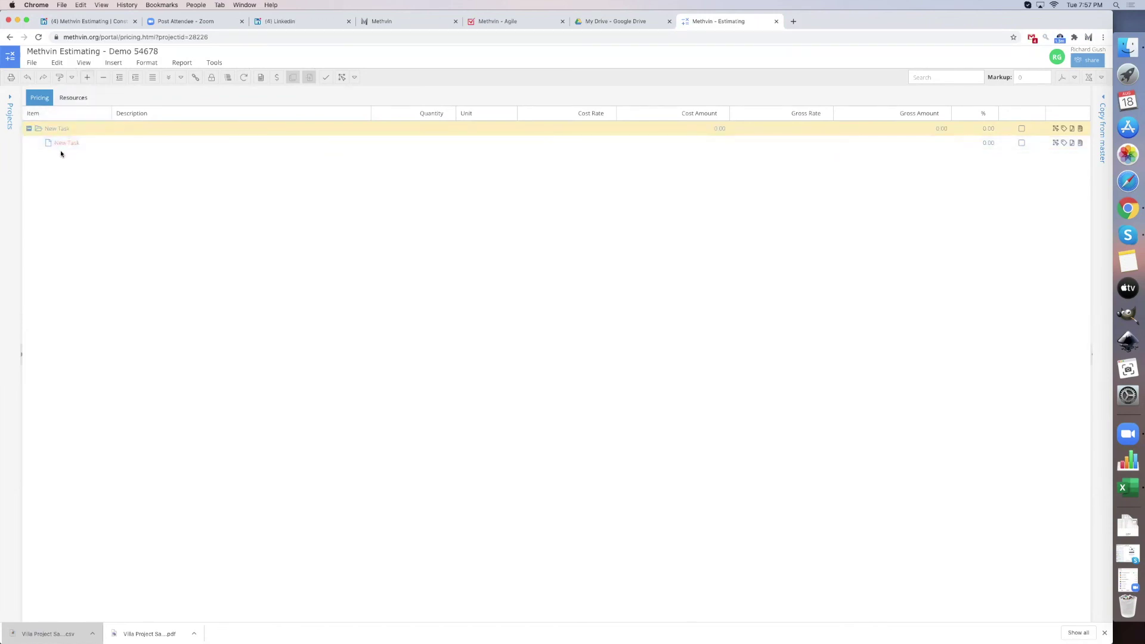
{"action": "left_click", "coordinate": [62, 145]}
{"action": "left_click", "coordinate": [120, 81]}
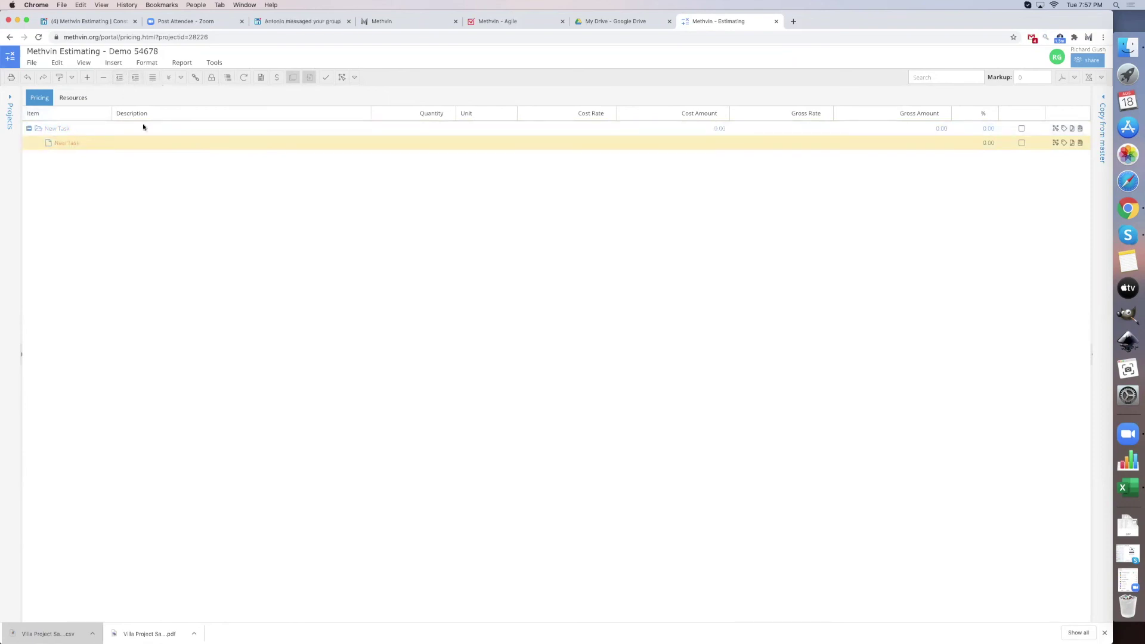
- Select the nested item's description cell, then switch to Excel and copy A38:E99 of the PricingTask (5) workbook
{"action": "left_click", "coordinate": [129, 147]}
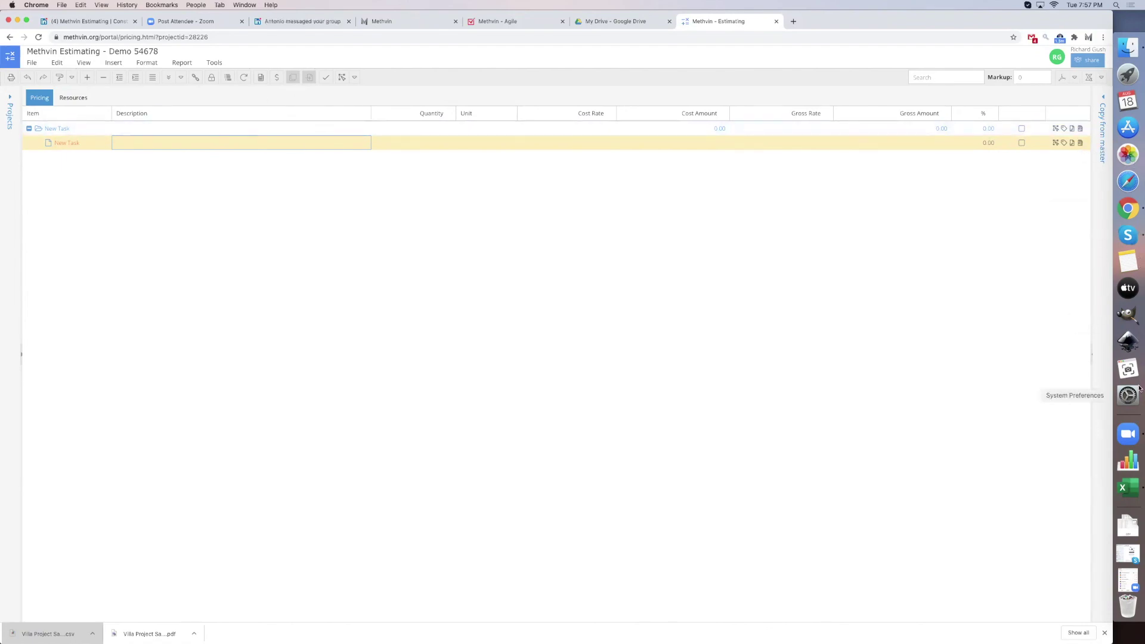
{"action": "left_click", "coordinate": [1128, 487]}
{"action": "left_click", "coordinate": [119, 311]}
{"action": "left_click_drag", "start_coordinate": [27, 288], "coordinate": [256, 602]}
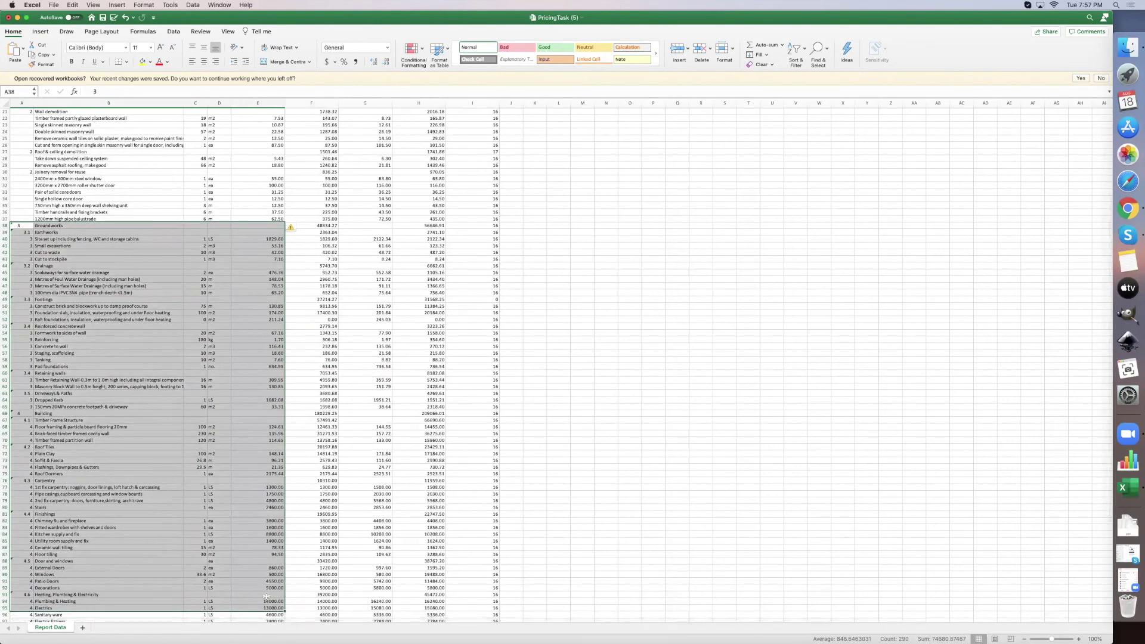
{"action": "scroll", "coordinate": [266, 596], "scroll_direction": "down", "scroll_amount": 4}
{"action": "left_click", "coordinate": [90, 389]}
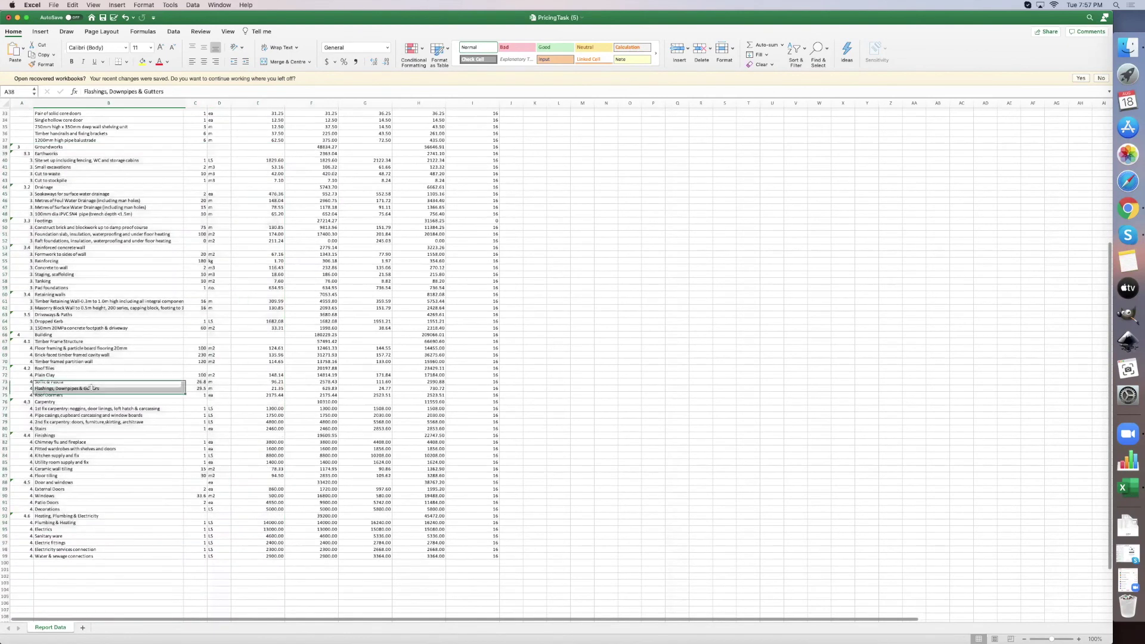
{"action": "left_click_drag", "start_coordinate": [19, 149], "coordinate": [258, 557]}
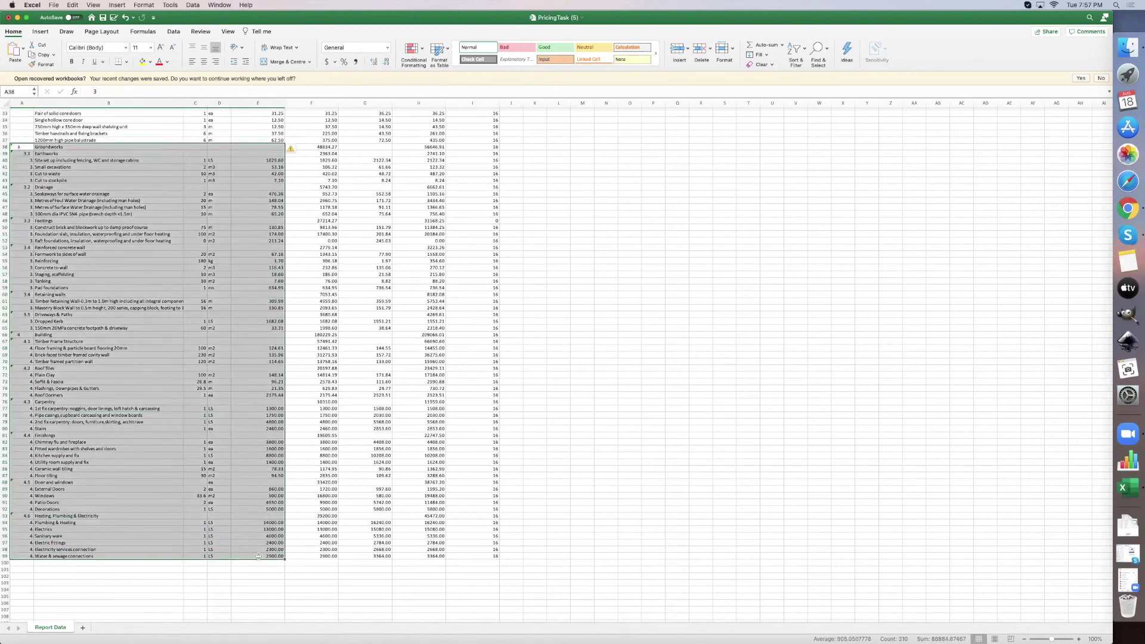
{"action": "key", "text": "super+c"}
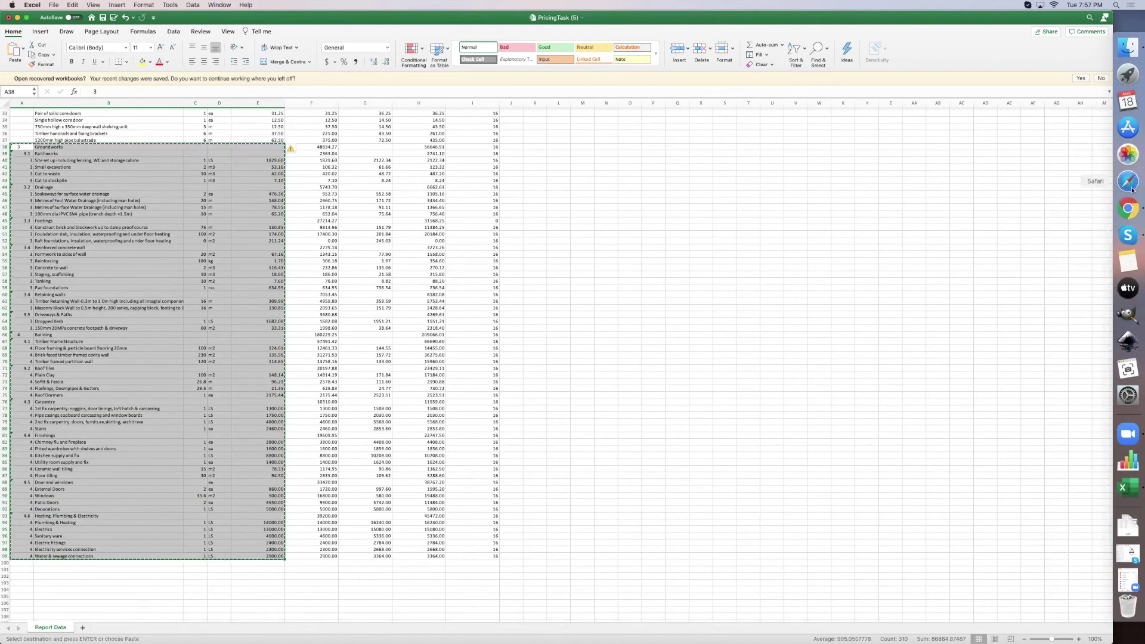
- Switch back to Methvin Estimating, paste the copied rows and map the first four import columns to Item, Description, Quantity and Unit
{"action": "left_click", "coordinate": [1128, 209]}
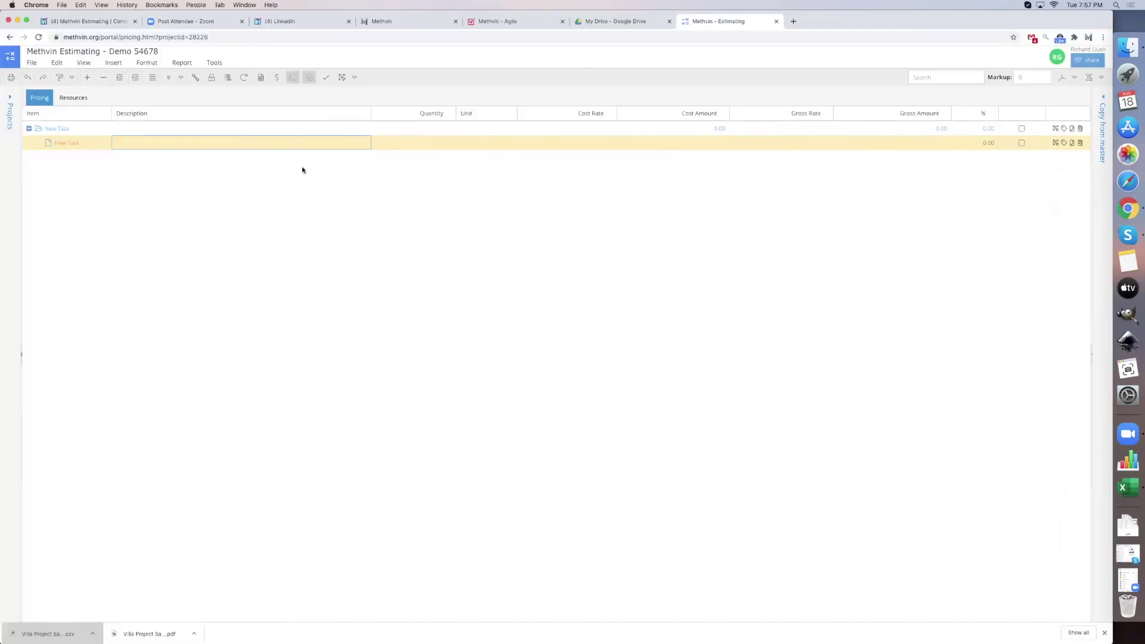
{"action": "key", "text": "super+v"}
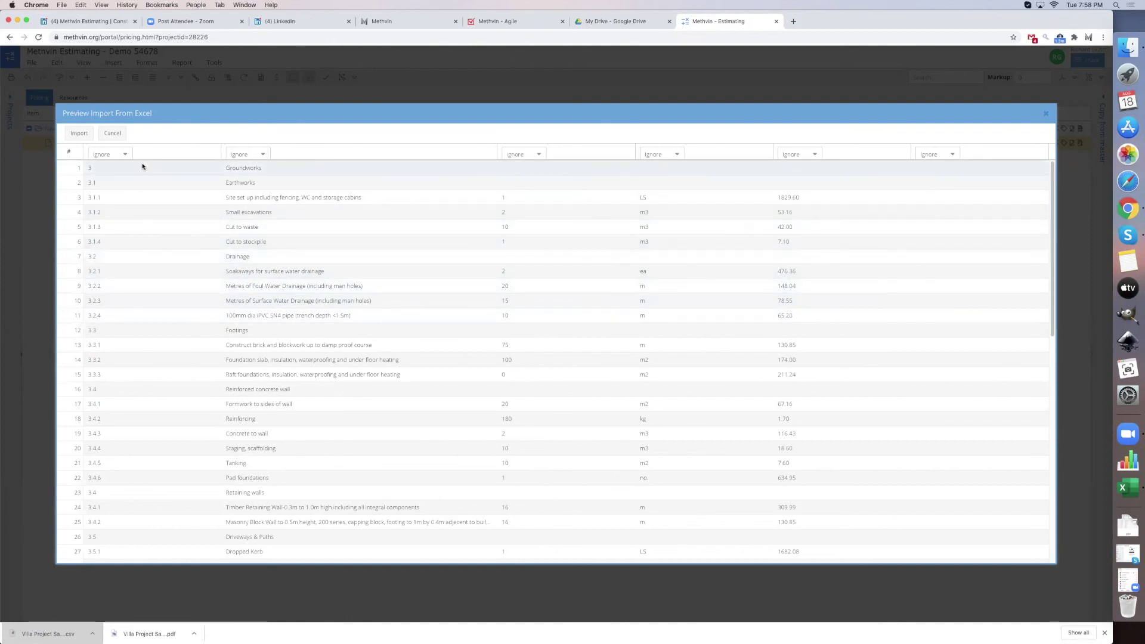
{"action": "left_click", "coordinate": [119, 155]}
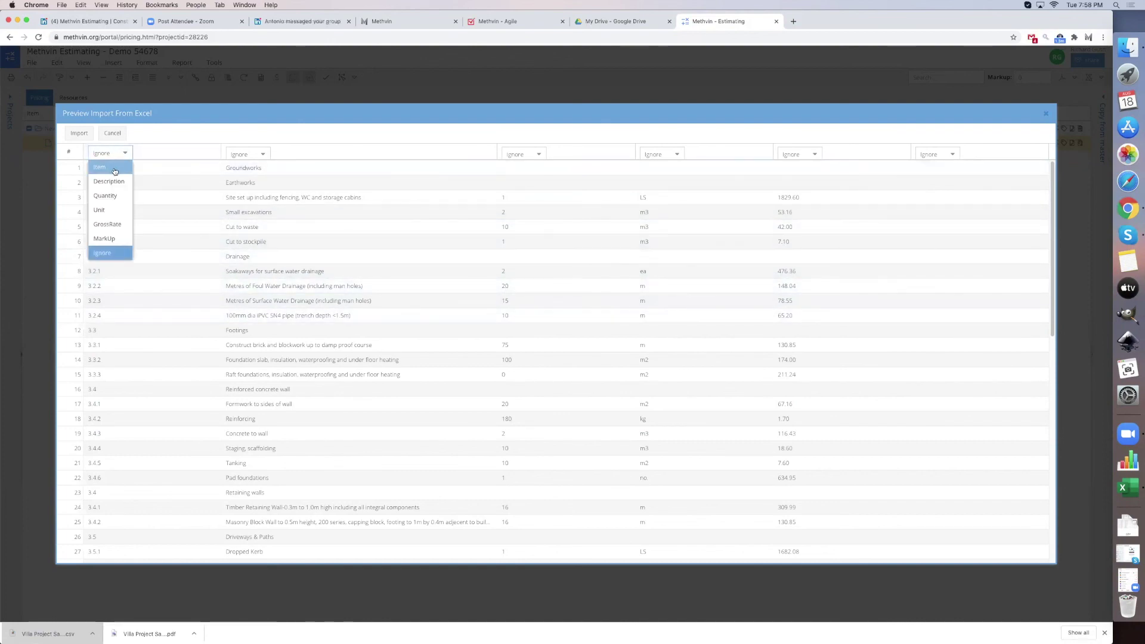
{"action": "left_click", "coordinate": [113, 167]}
{"action": "left_click", "coordinate": [249, 154]}
{"action": "left_click", "coordinate": [240, 182]}
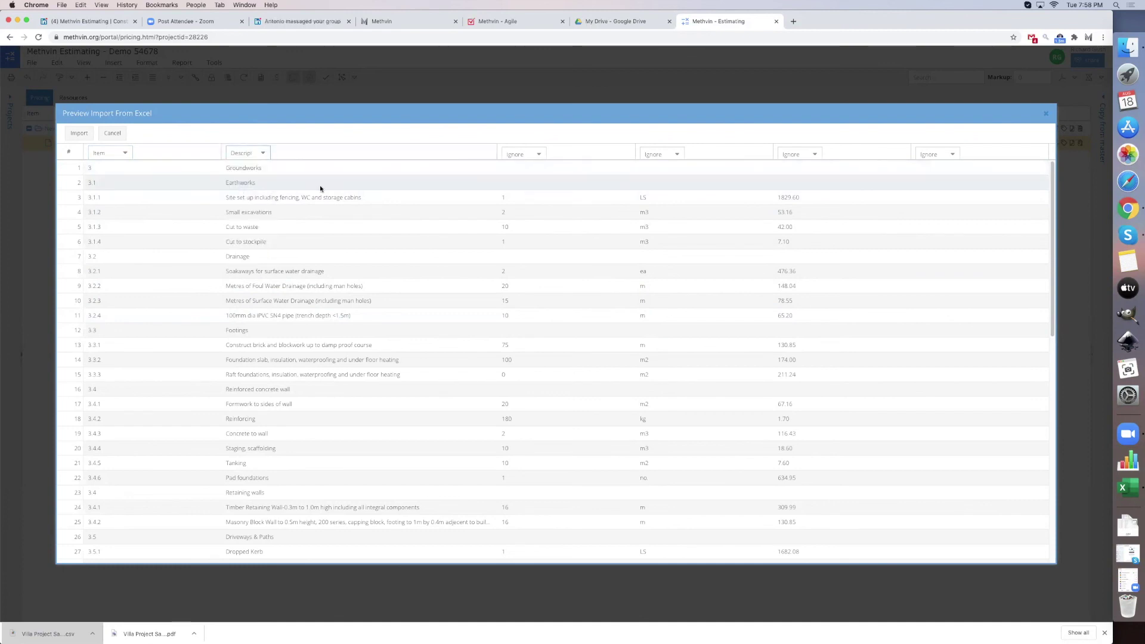
{"action": "left_click", "coordinate": [523, 154]}
{"action": "left_click", "coordinate": [516, 197]}
{"action": "left_click", "coordinate": [661, 154]}
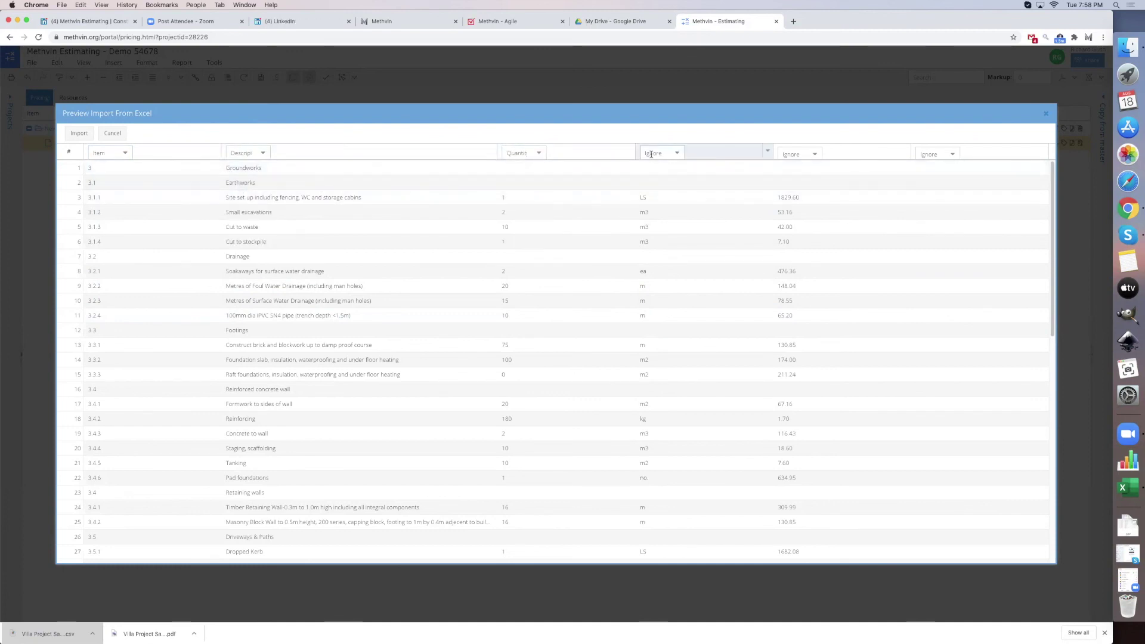
{"action": "left_click", "coordinate": [660, 205]}
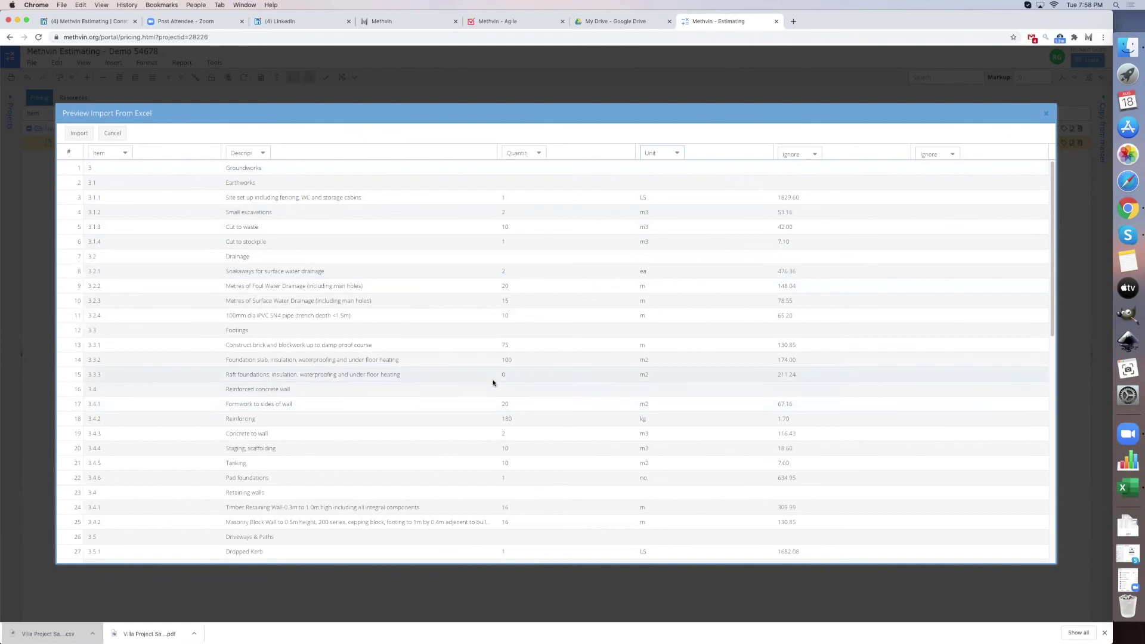
- Check the previewed Excel rows, import them into the Pricing sheet, dismiss the total quantity message and look through the imported items
{"action": "scroll", "coordinate": [507, 367], "scroll_direction": "down", "scroll_amount": 3}
{"action": "scroll", "coordinate": [528, 262], "scroll_direction": "up", "scroll_amount": 3}
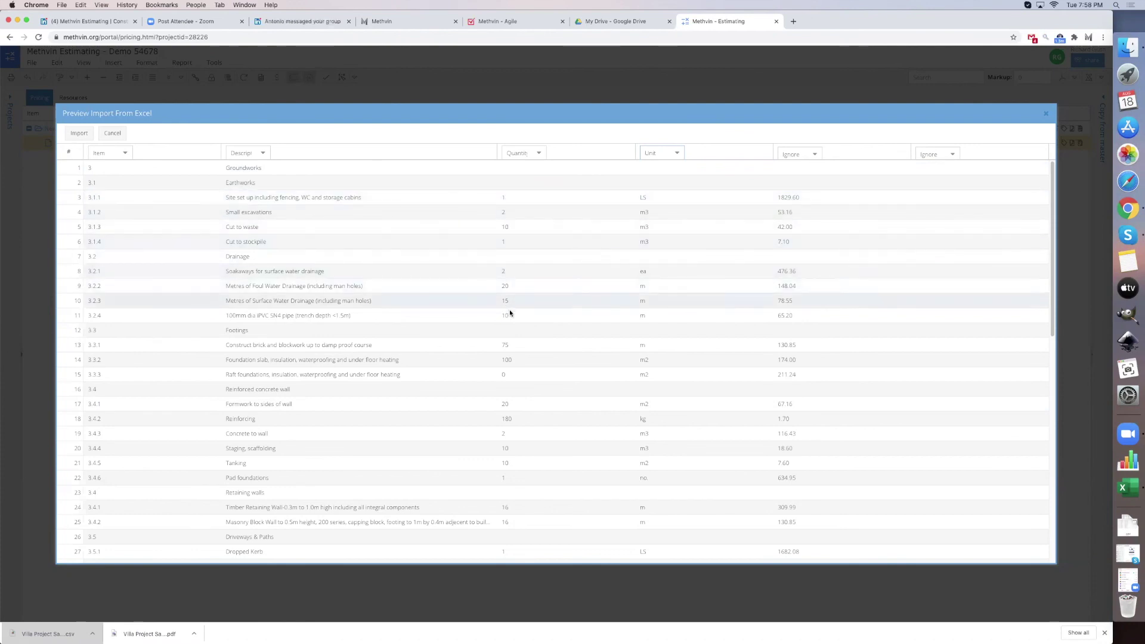
{"action": "scroll", "coordinate": [509, 322], "scroll_direction": "down", "scroll_amount": 10}
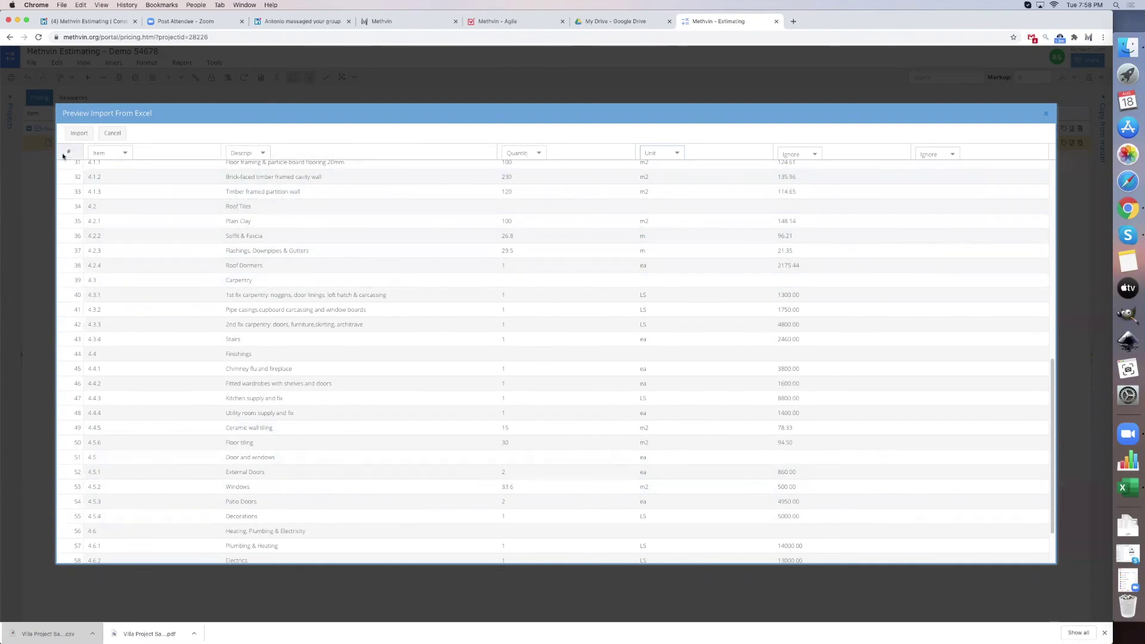
{"action": "left_click", "coordinate": [78, 134]}
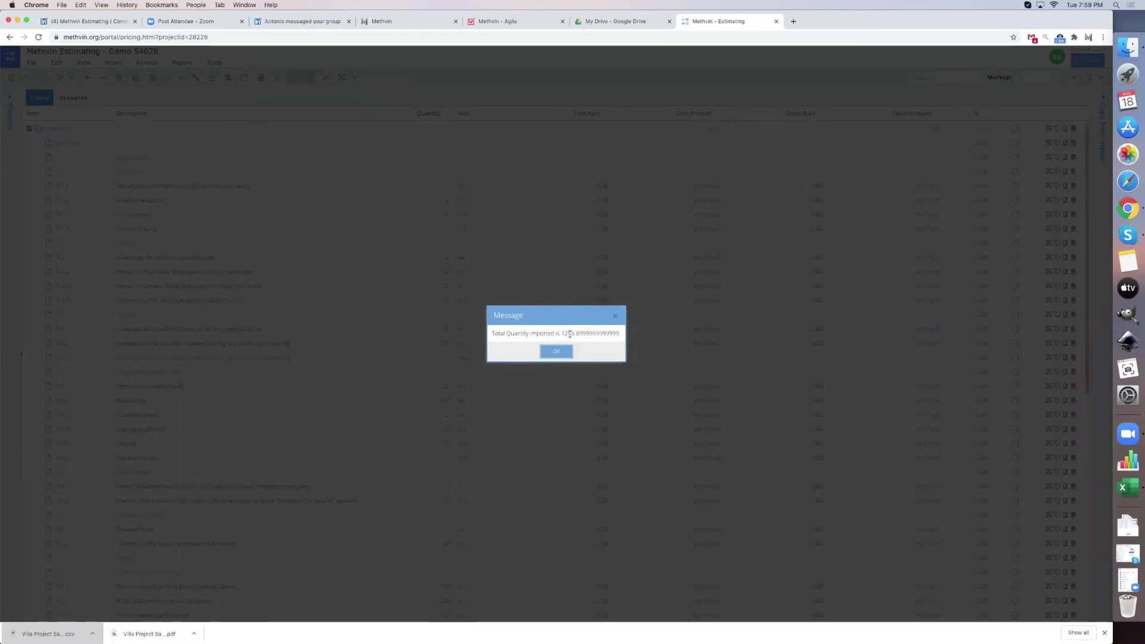
{"action": "left_click", "coordinate": [557, 350]}
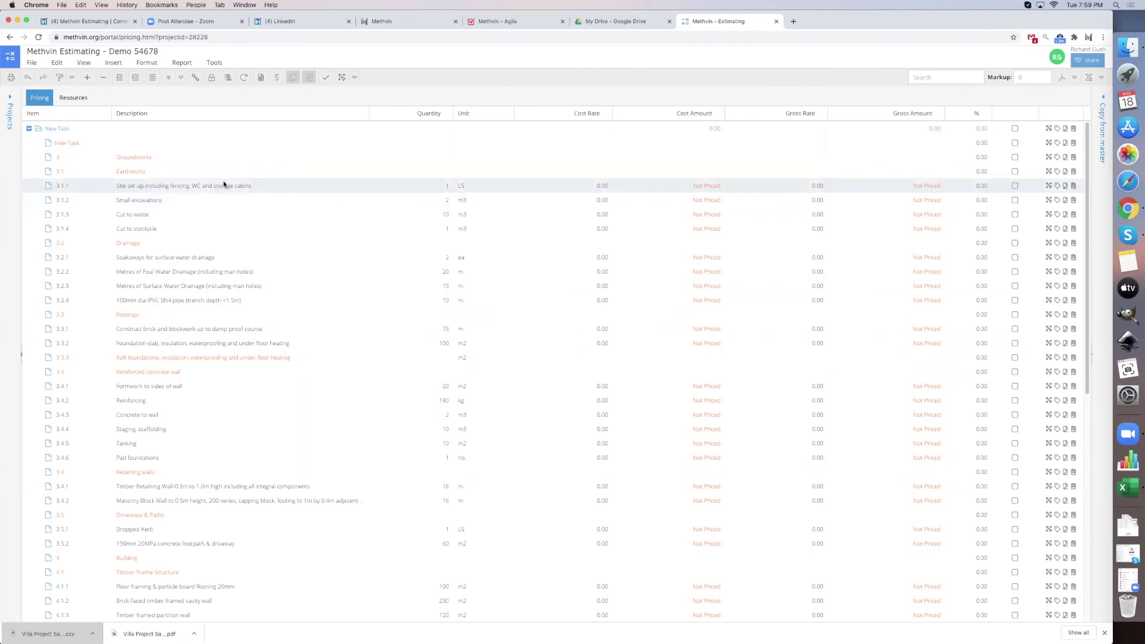
{"action": "scroll", "coordinate": [517, 211], "scroll_direction": "down", "scroll_amount": 7}
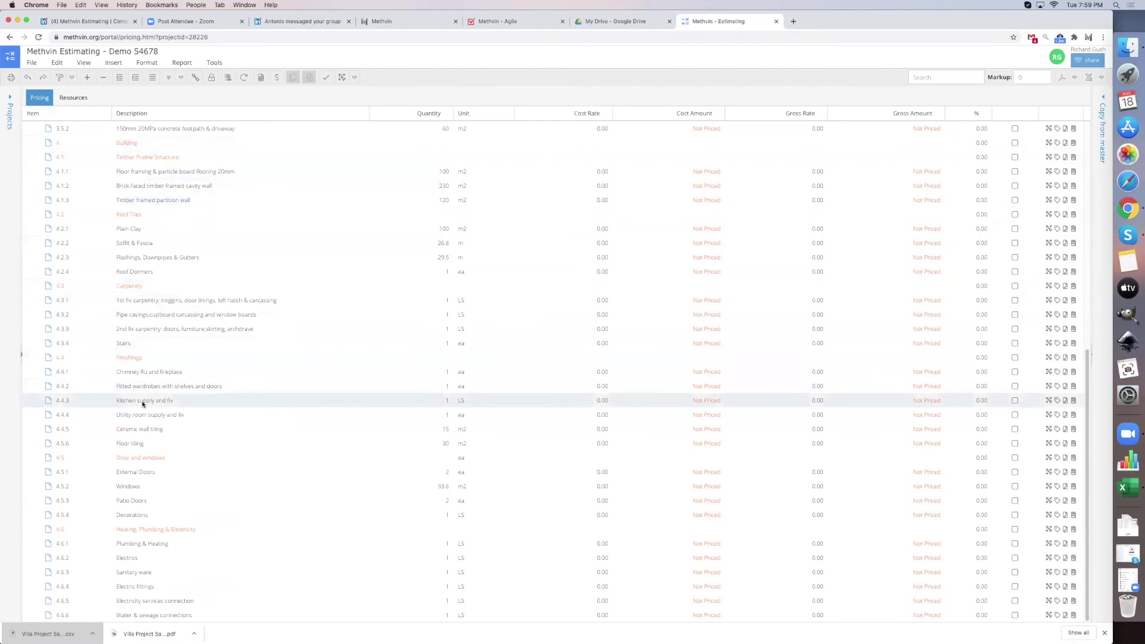
{"action": "scroll", "coordinate": [143, 404], "scroll_direction": "up", "scroll_amount": 8}
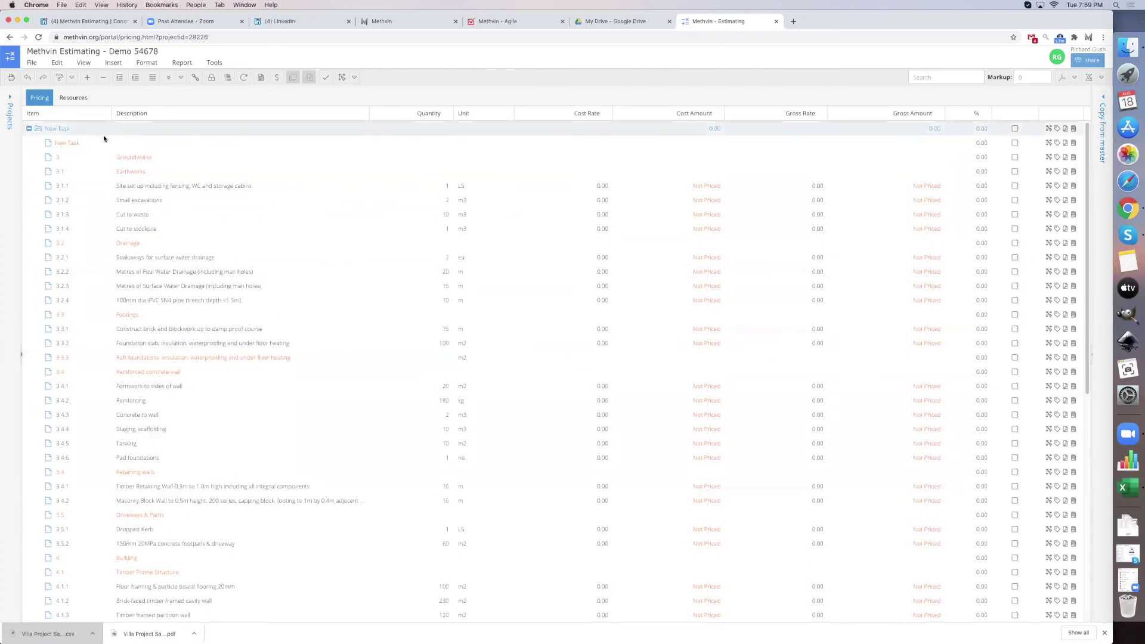
- Select every row beneath the first New Task and outdent them all to the top level
{"action": "left_click", "coordinate": [97, 142]}
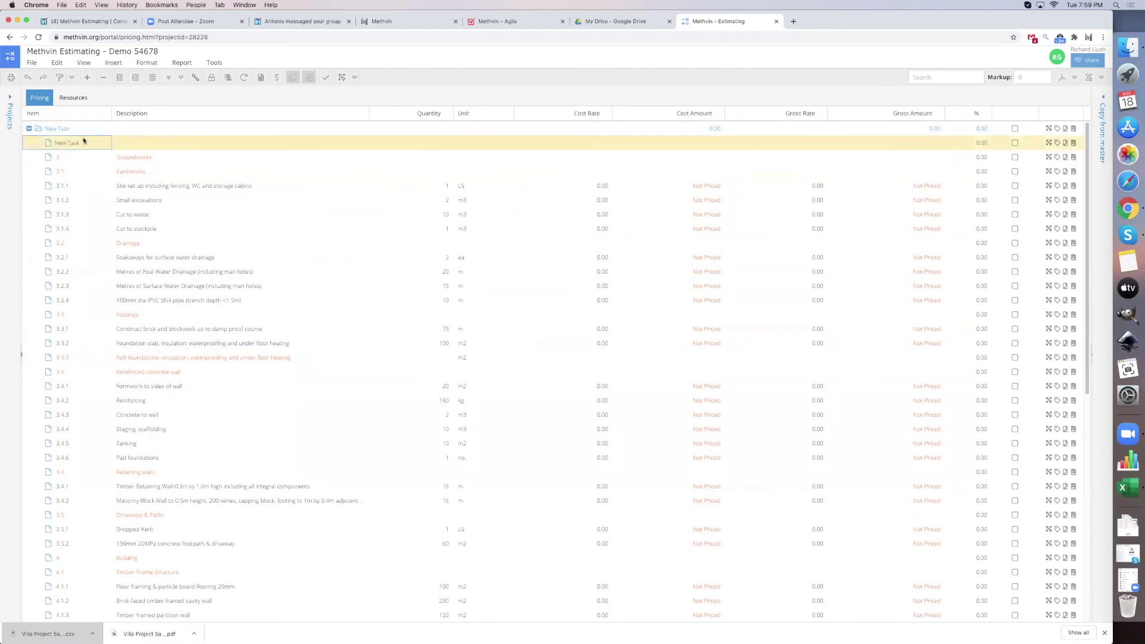
{"action": "left_click", "coordinate": [112, 148]}
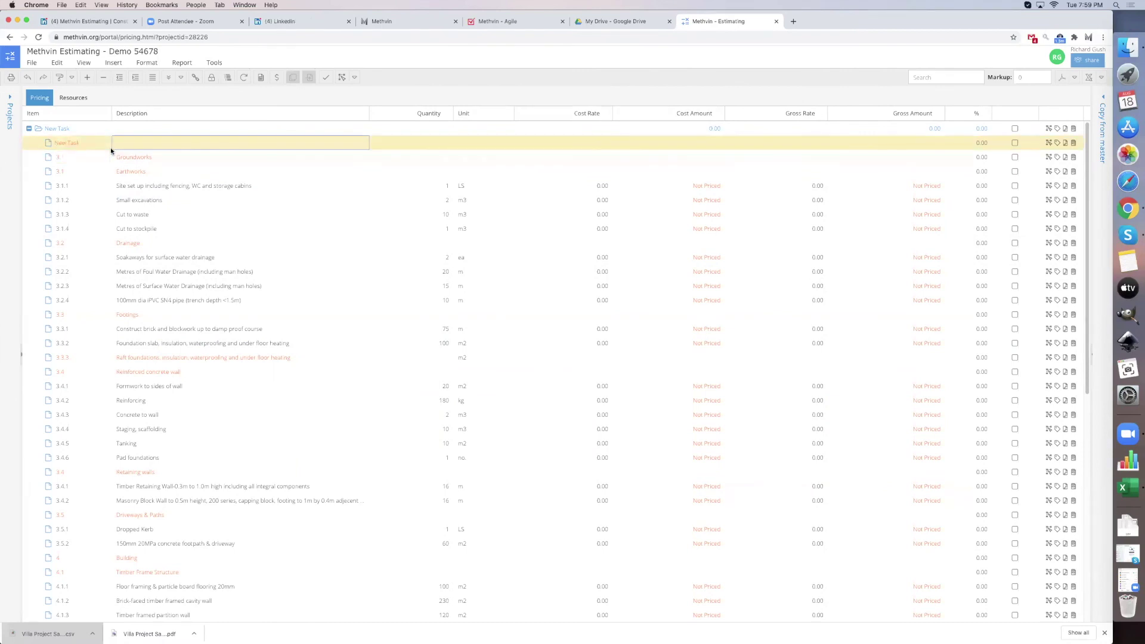
{"action": "key", "text": "super+a"}
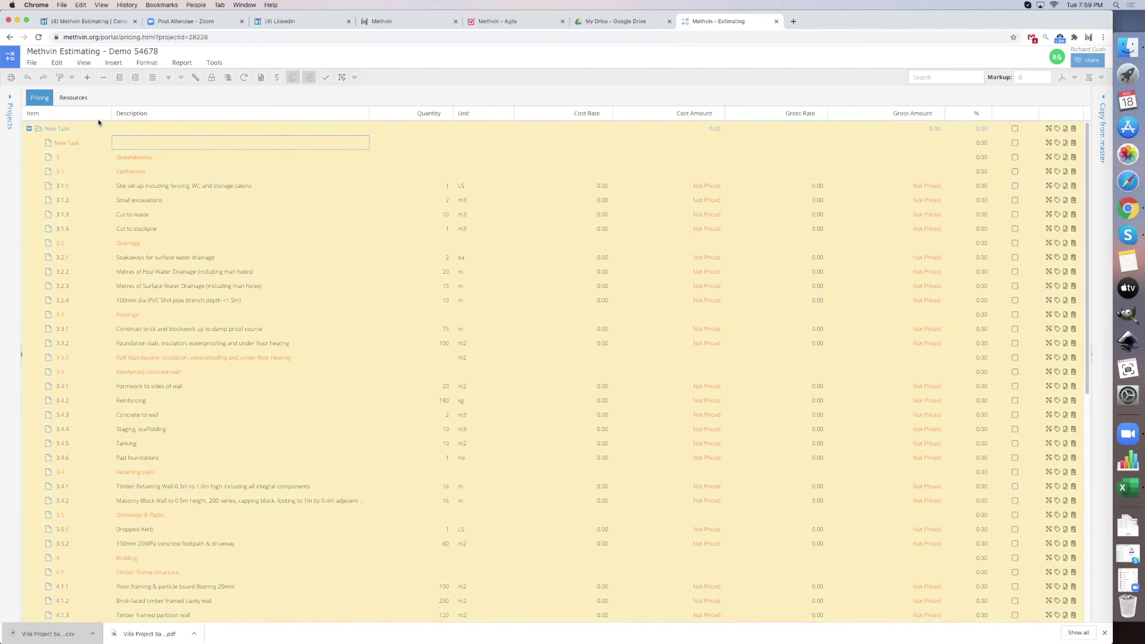
{"action": "left_click", "coordinate": [95, 129]}
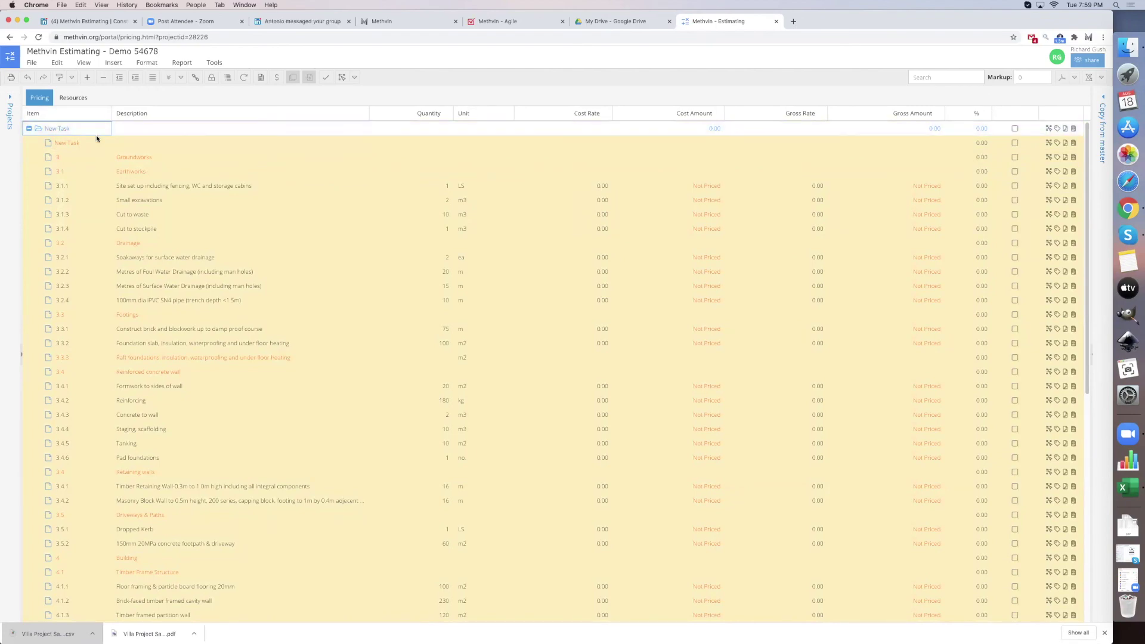
{"action": "left_click", "coordinate": [118, 81]}
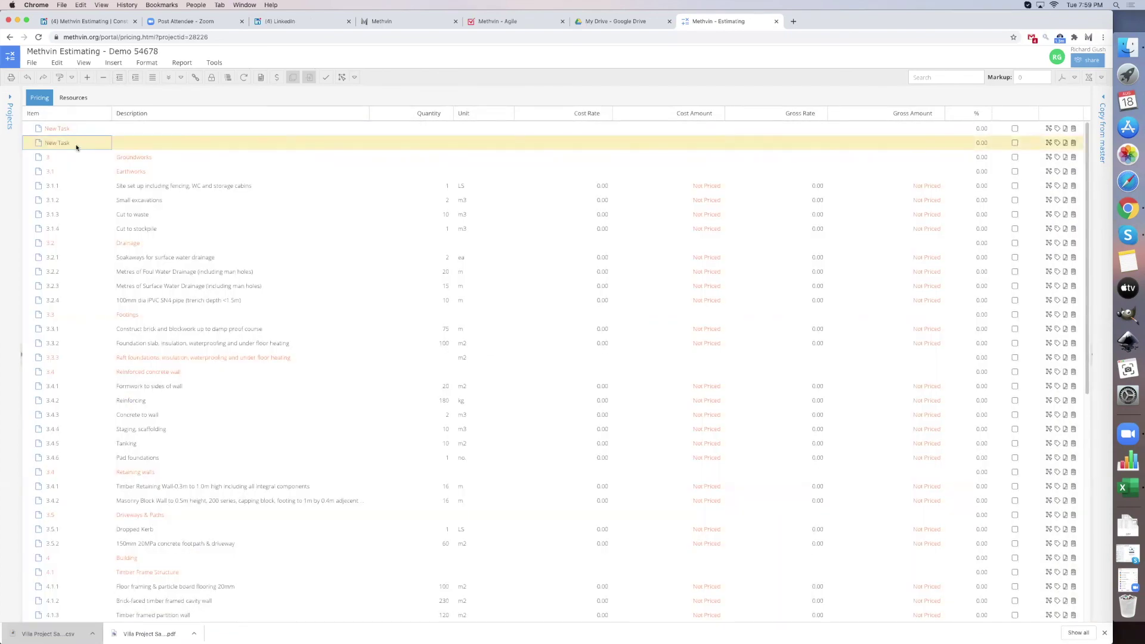
- Delete the first New Task item from the Pricing sheet
{"action": "left_click", "coordinate": [74, 134]}
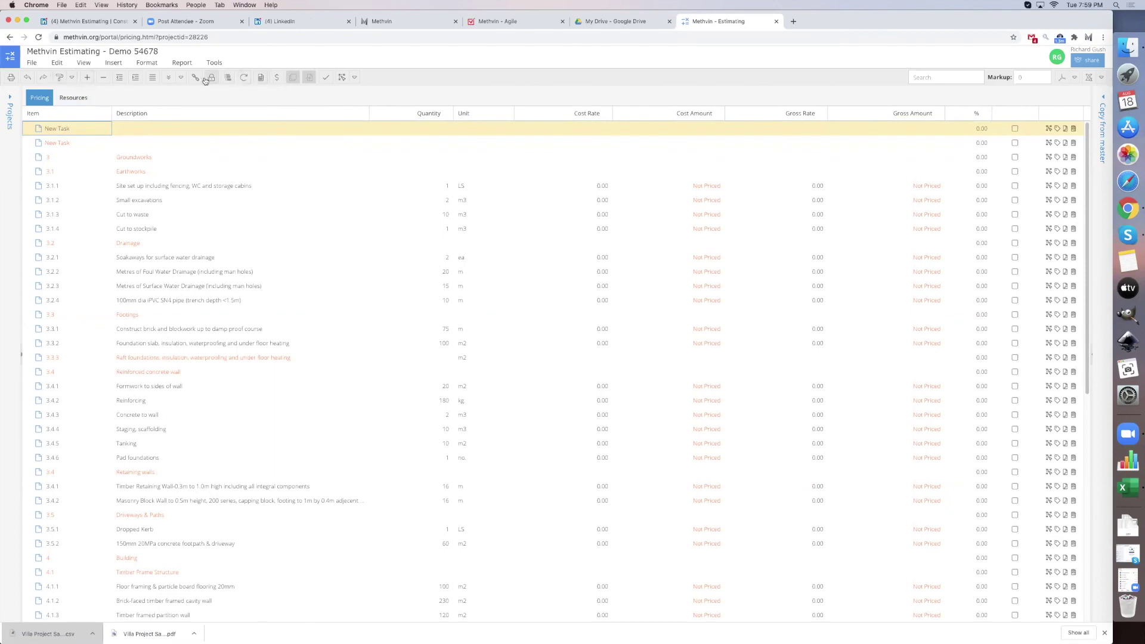
{"action": "left_click", "coordinate": [105, 78]}
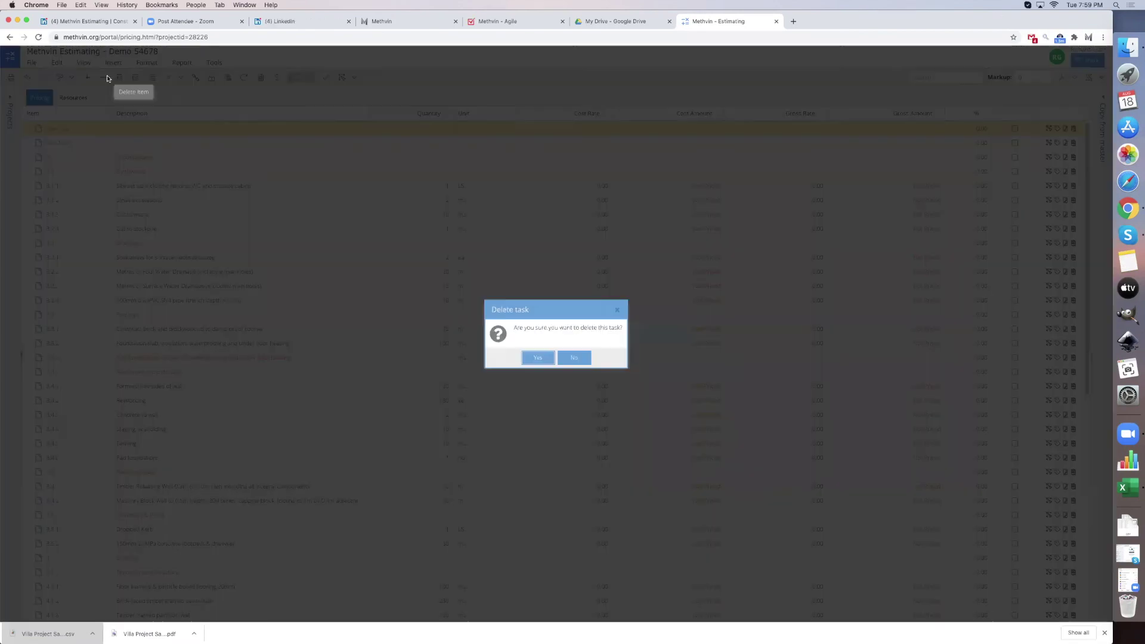
{"action": "key", "text": "Return"}
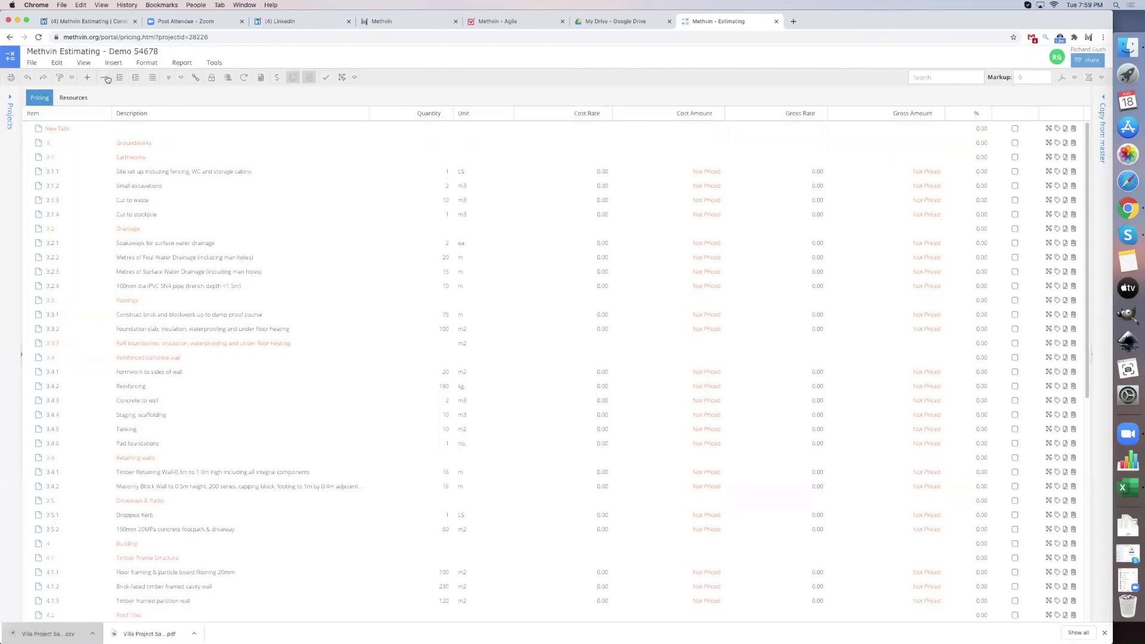
- Indent all imported items beneath the remaining New Task and reload the page
{"action": "left_click", "coordinate": [115, 129]}
{"action": "key", "text": "super+a"}
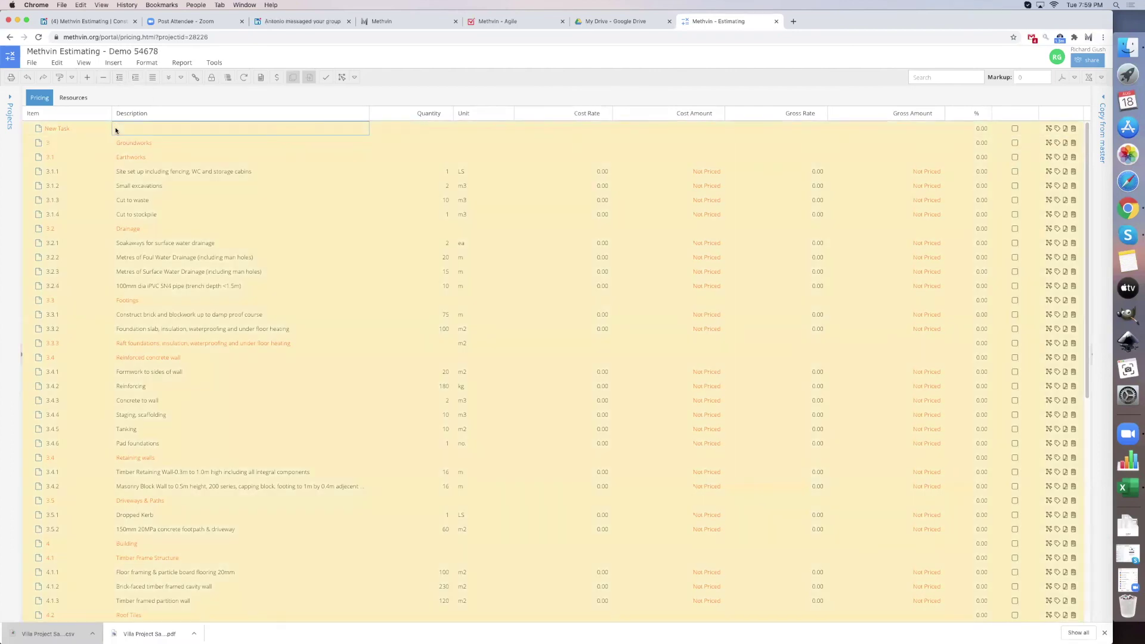
{"action": "left_click", "coordinate": [95, 128]}
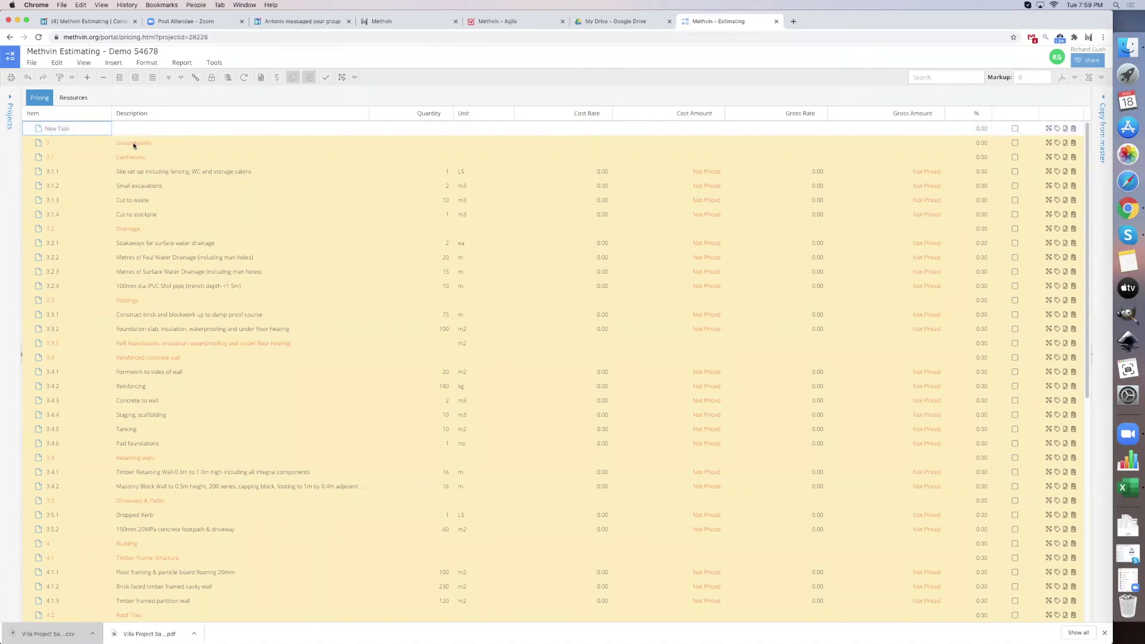
{"action": "left_click", "coordinate": [100, 79]}
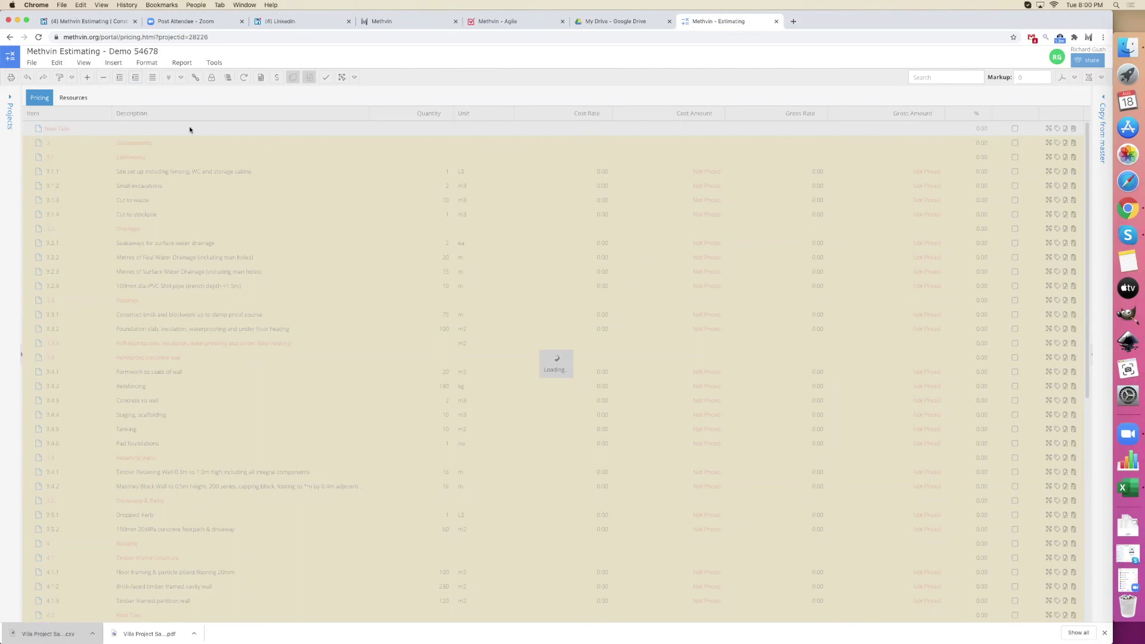
{"action": "left_click", "coordinate": [38, 37]}
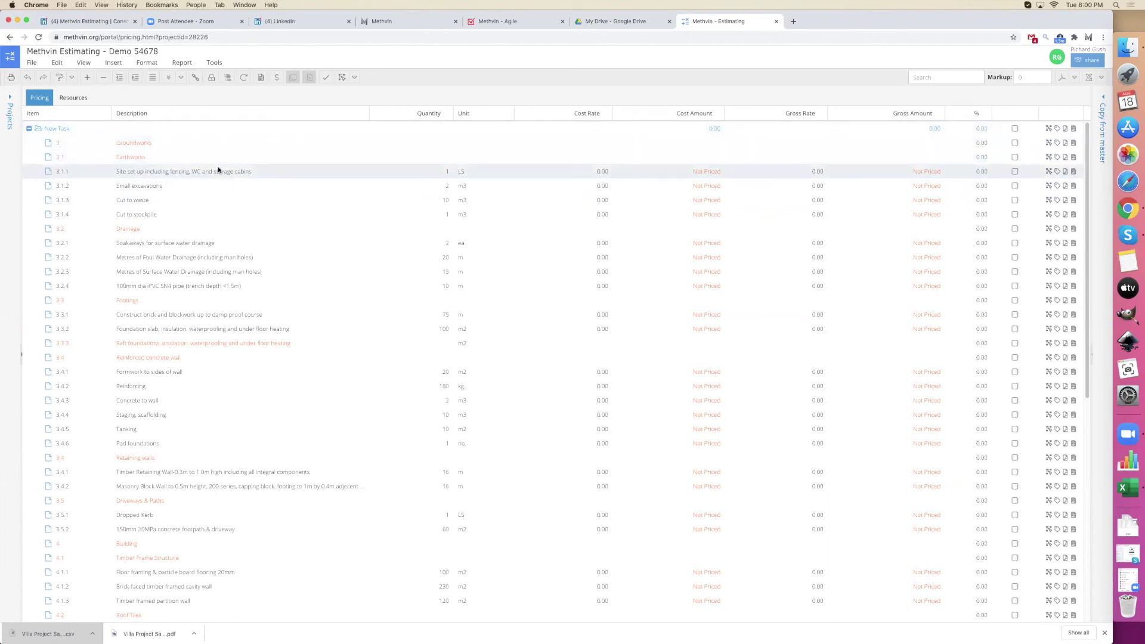
- Nest items 3.1 Earthworks through 3.5.2 concrete footpath & driveway beneath 3 Groundworks
{"action": "left_click", "coordinate": [145, 157]}
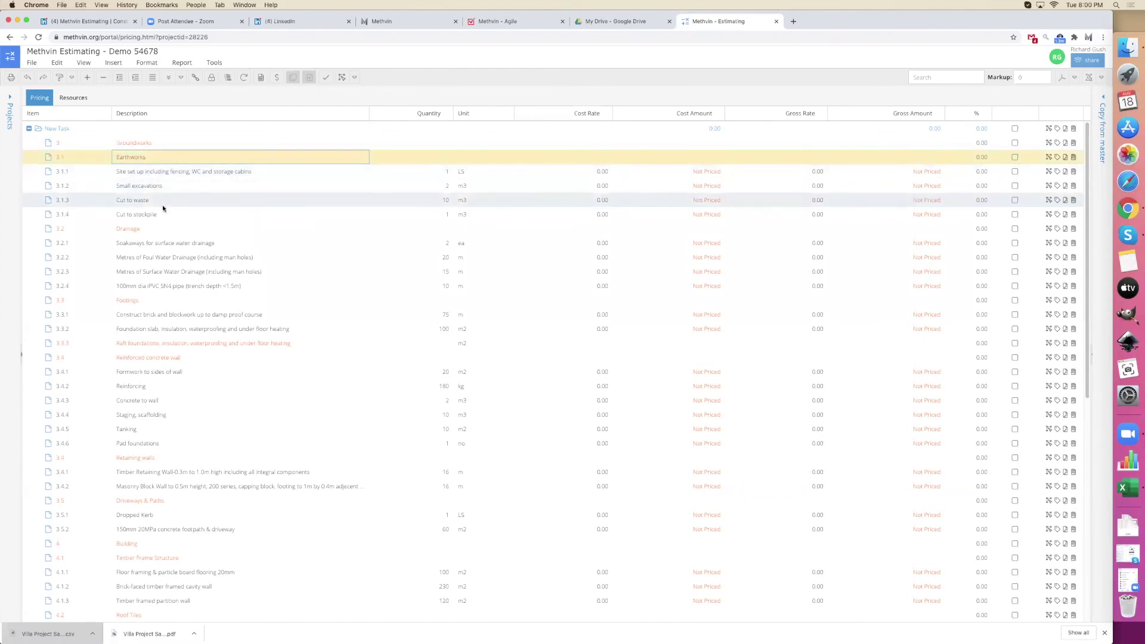
{"action": "scroll", "coordinate": [145, 356], "scroll_direction": "down", "scroll_amount": 1}
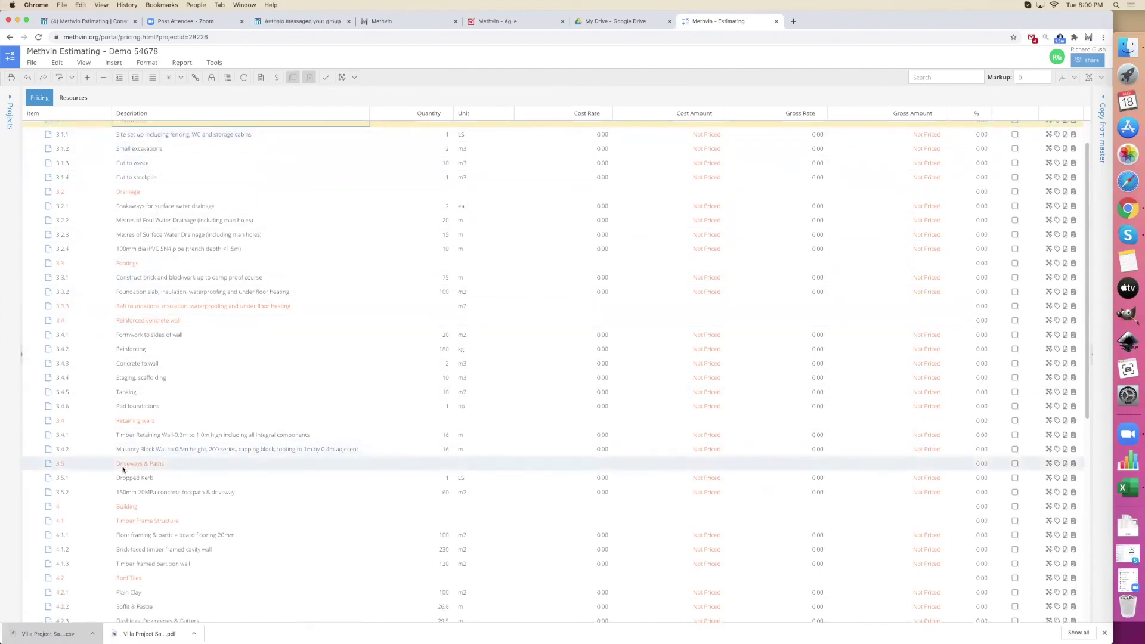
{"action": "left_click", "coordinate": [122, 493], "text": "shift"}
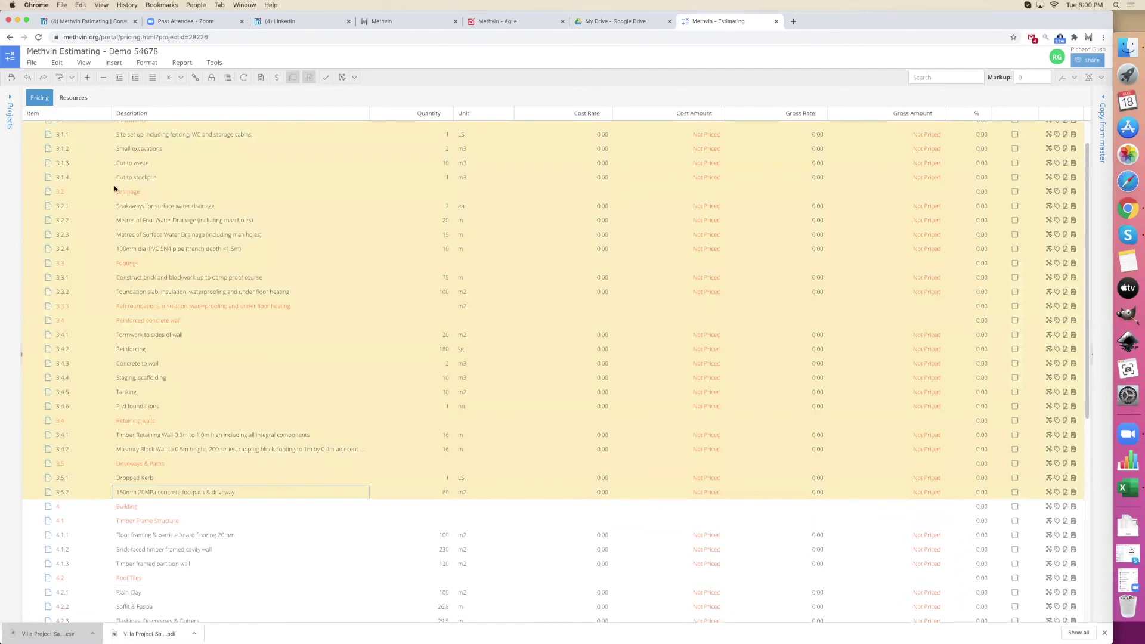
{"action": "scroll", "coordinate": [120, 245], "scroll_direction": "up", "scroll_amount": 1}
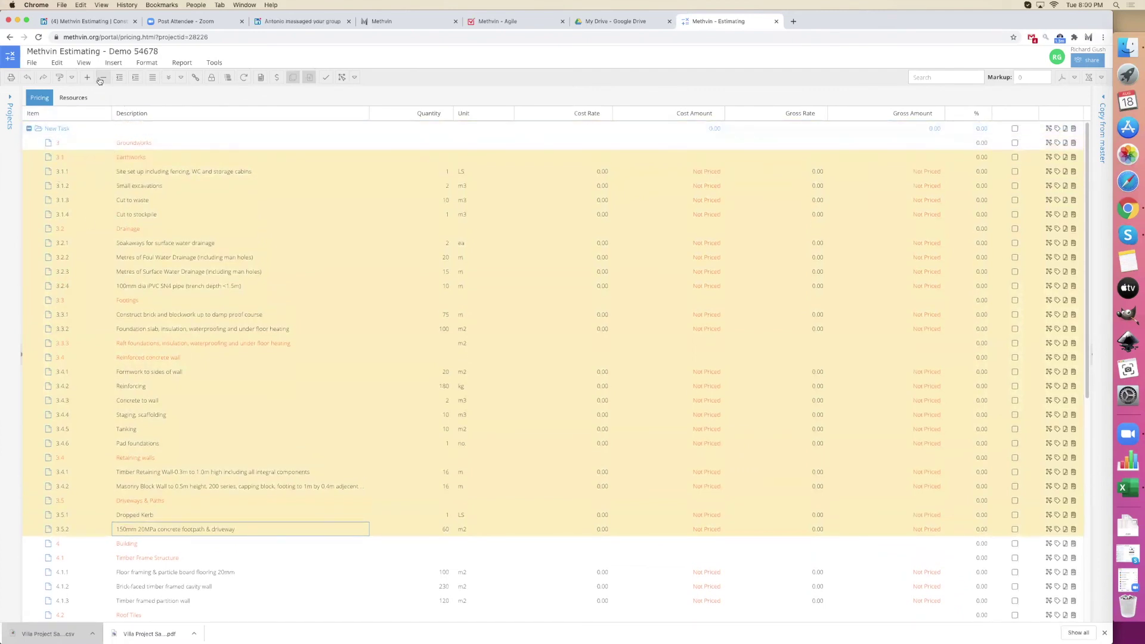
{"action": "left_click", "coordinate": [136, 77]}
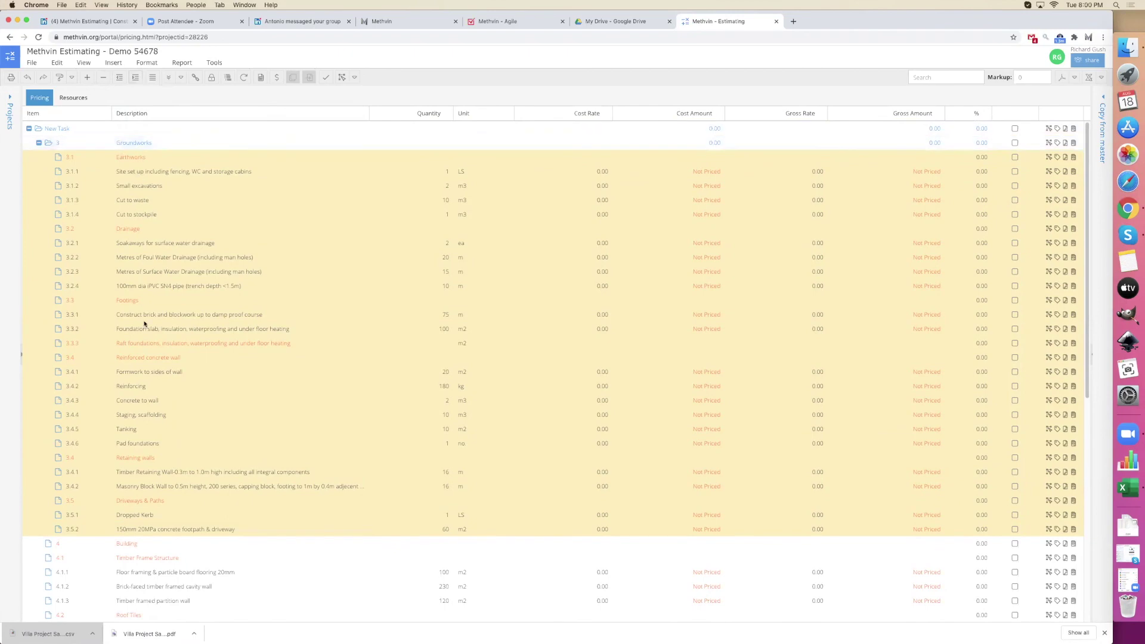
- Nest items 4.1 Timber Frame Structure through 4.6.6 Water & sewage connections beneath 4 Building
{"action": "scroll", "coordinate": [143, 394], "scroll_direction": "down", "scroll_amount": 4}
{"action": "left_click", "coordinate": [159, 337]}
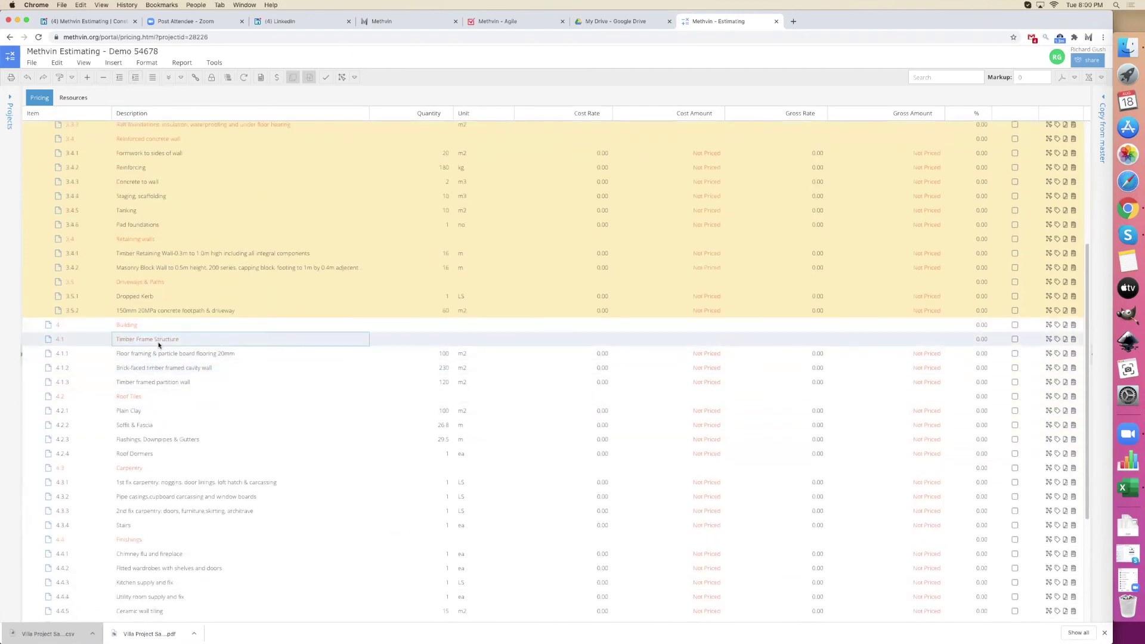
{"action": "scroll", "coordinate": [161, 370], "scroll_direction": "down", "scroll_amount": 3}
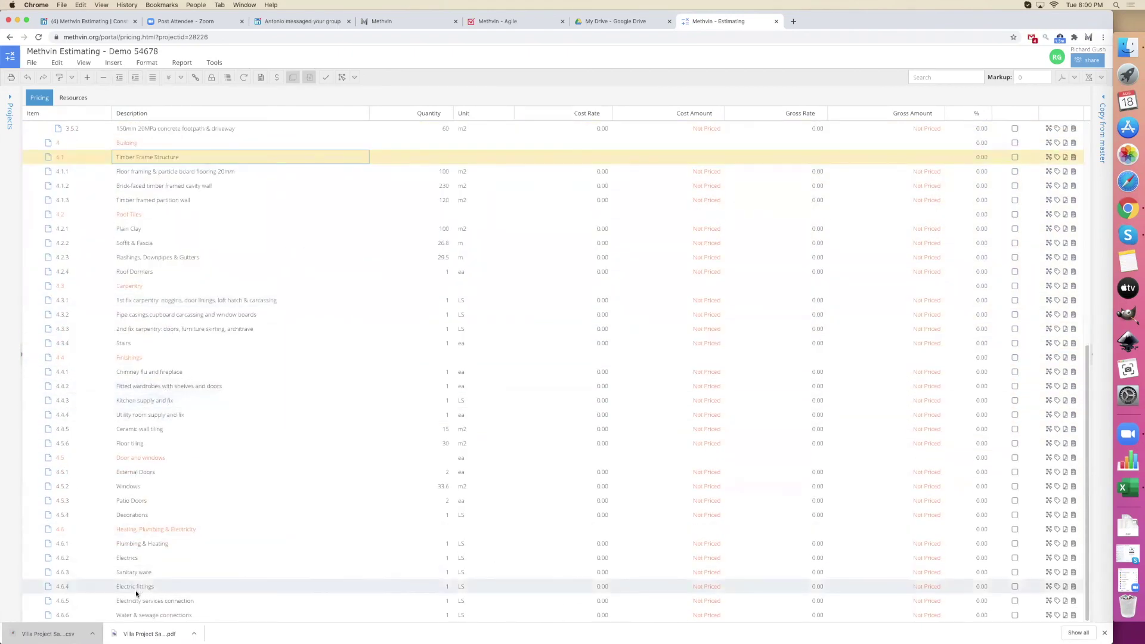
{"action": "left_click", "coordinate": [129, 615], "text": "shift"}
{"action": "left_click", "coordinate": [135, 78]}
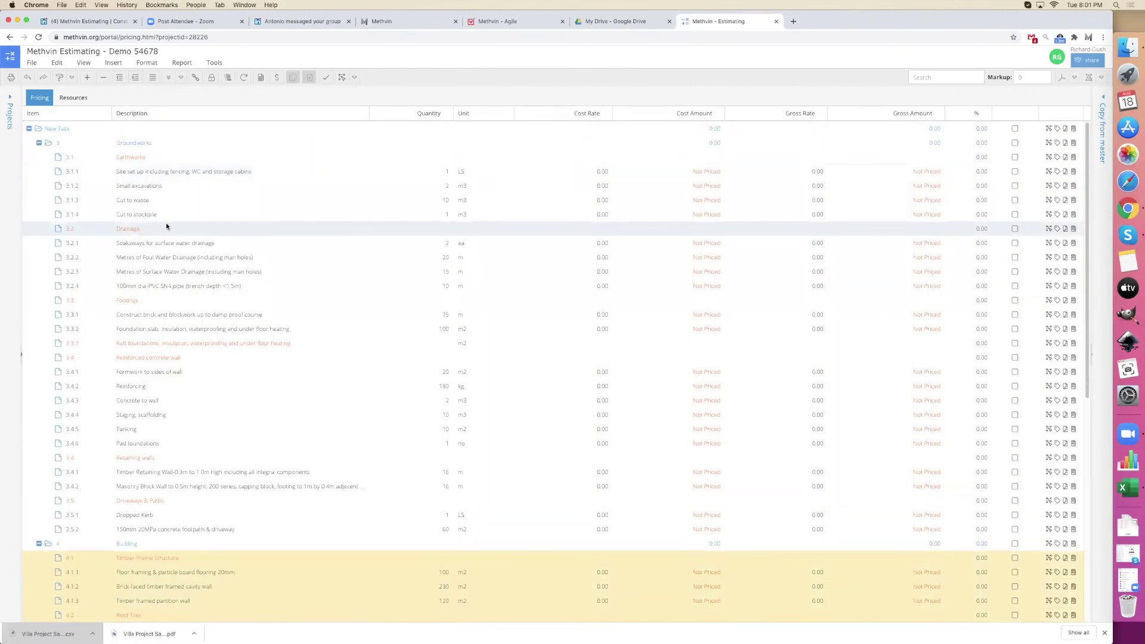
- Nest items 3.1.1 through 3.1.4 beneath 3.1 Earthworks
{"action": "left_click", "coordinate": [153, 172]}
{"action": "left_click", "coordinate": [154, 213]}
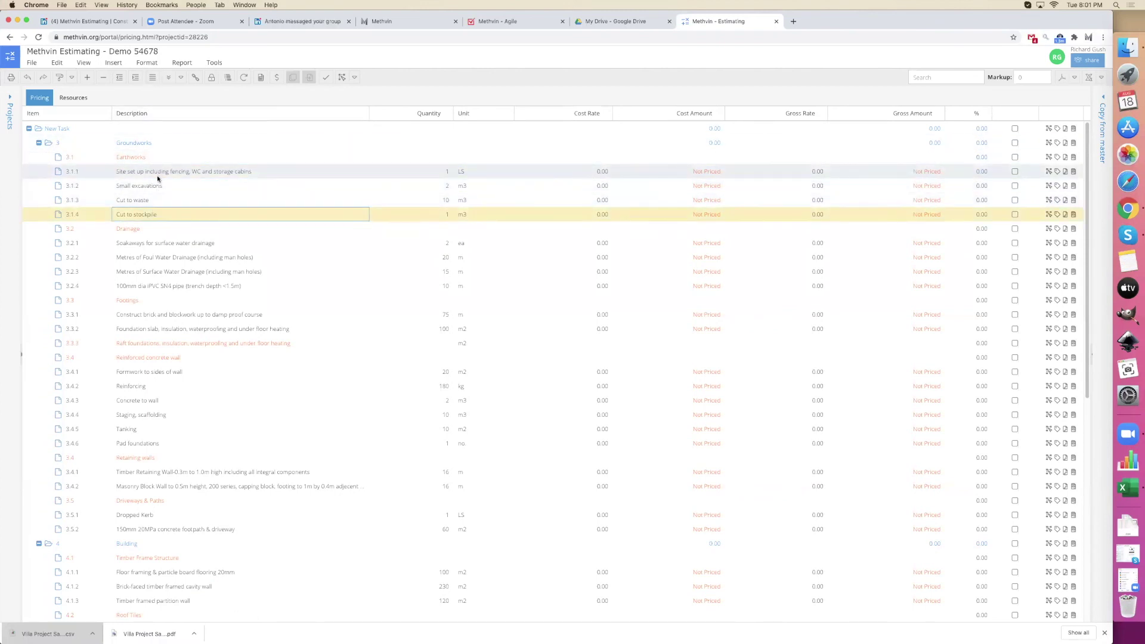
{"action": "left_click", "coordinate": [151, 160]}
{"action": "left_click", "coordinate": [152, 170]}
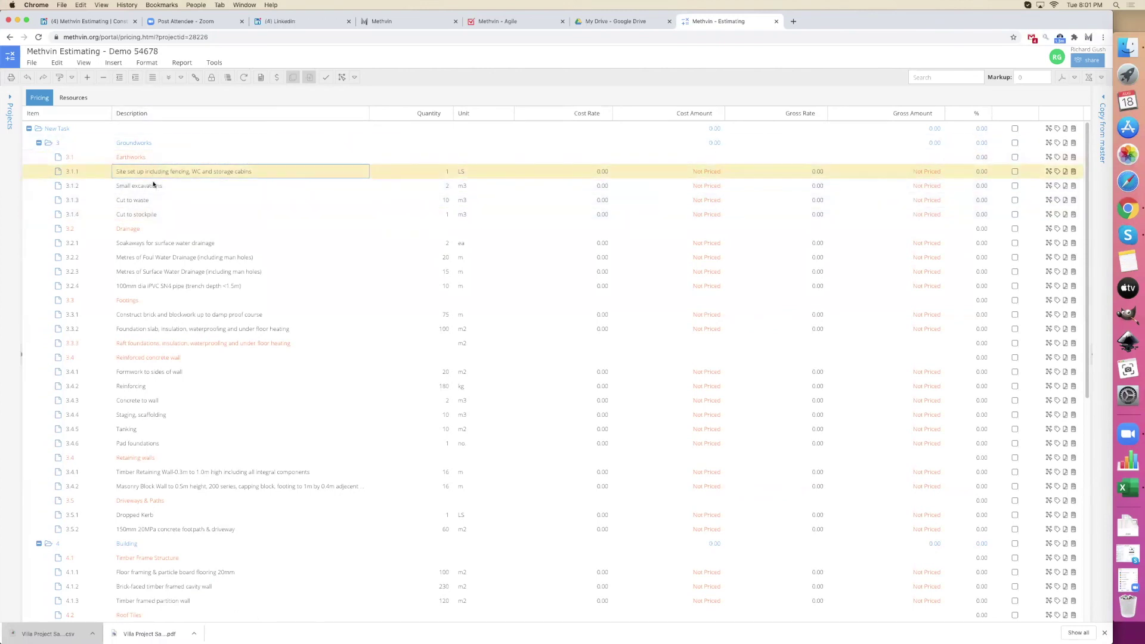
{"action": "left_click", "coordinate": [142, 212], "text": "shift"}
{"action": "left_click", "coordinate": [135, 77]}
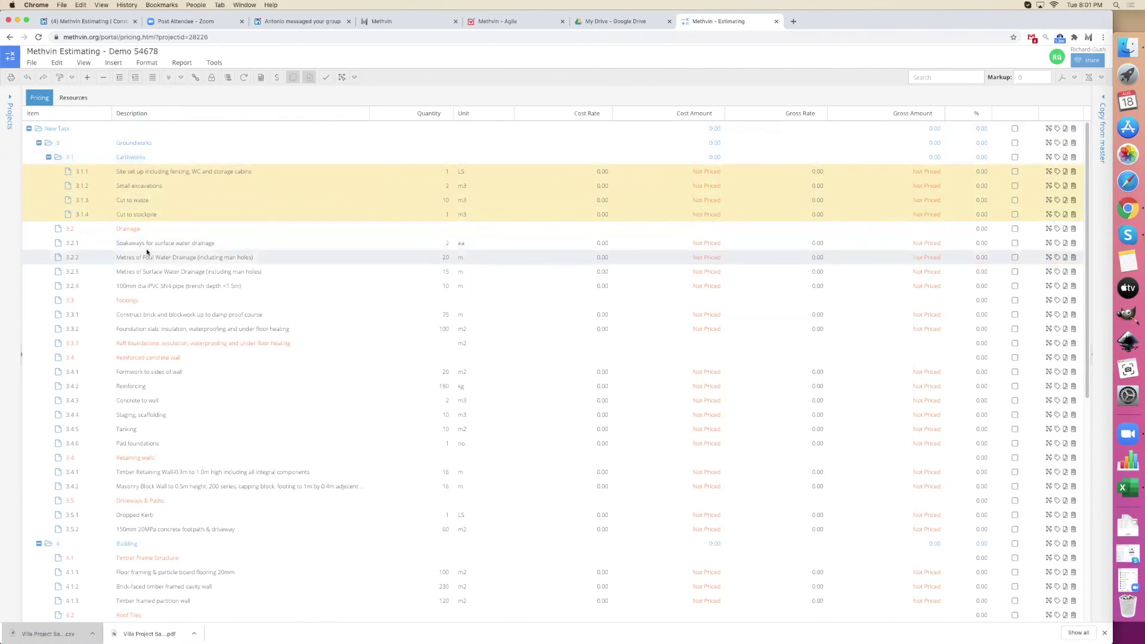
- Nest items 3.2.1 through 3.2.4 beneath 3.2 Drainage
{"action": "left_click", "coordinate": [146, 244]}
{"action": "left_click", "coordinate": [142, 282], "text": "shift"}
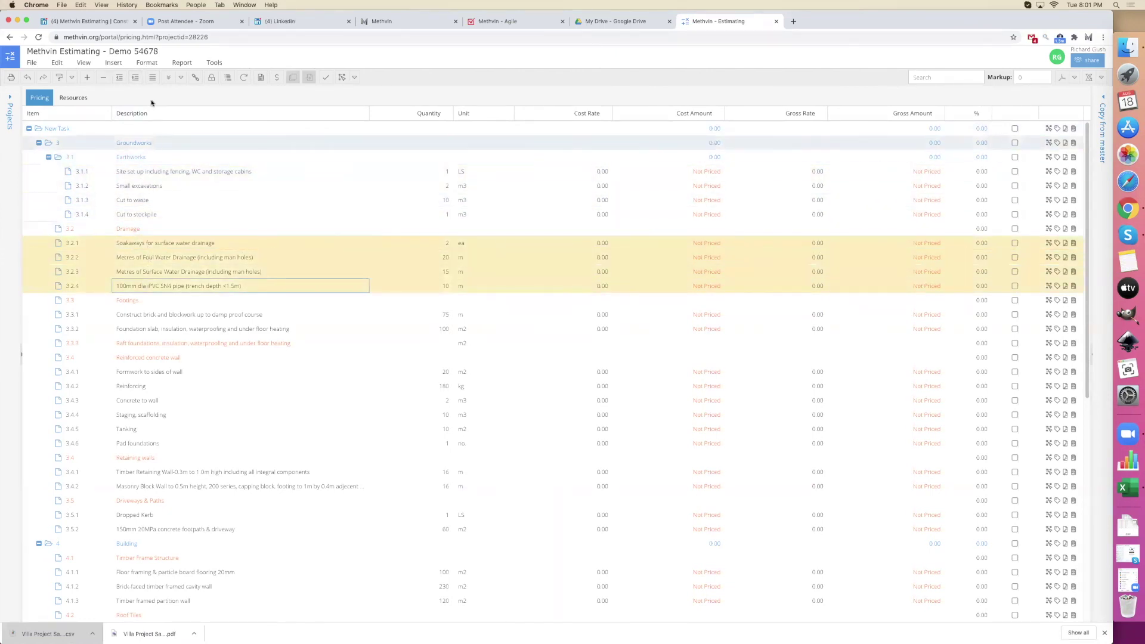
{"action": "left_click", "coordinate": [136, 77]}
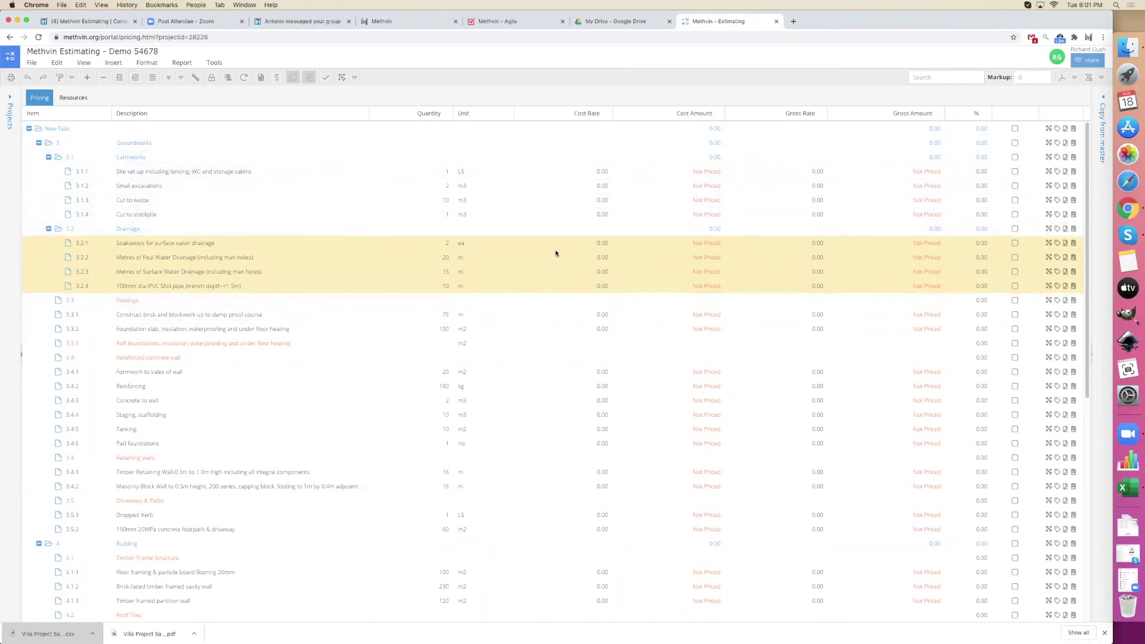
- Open the pricing worksheet of item 3.1.3 Cut to waste from its cost rate, then close it
{"action": "left_click", "coordinate": [705, 230]}
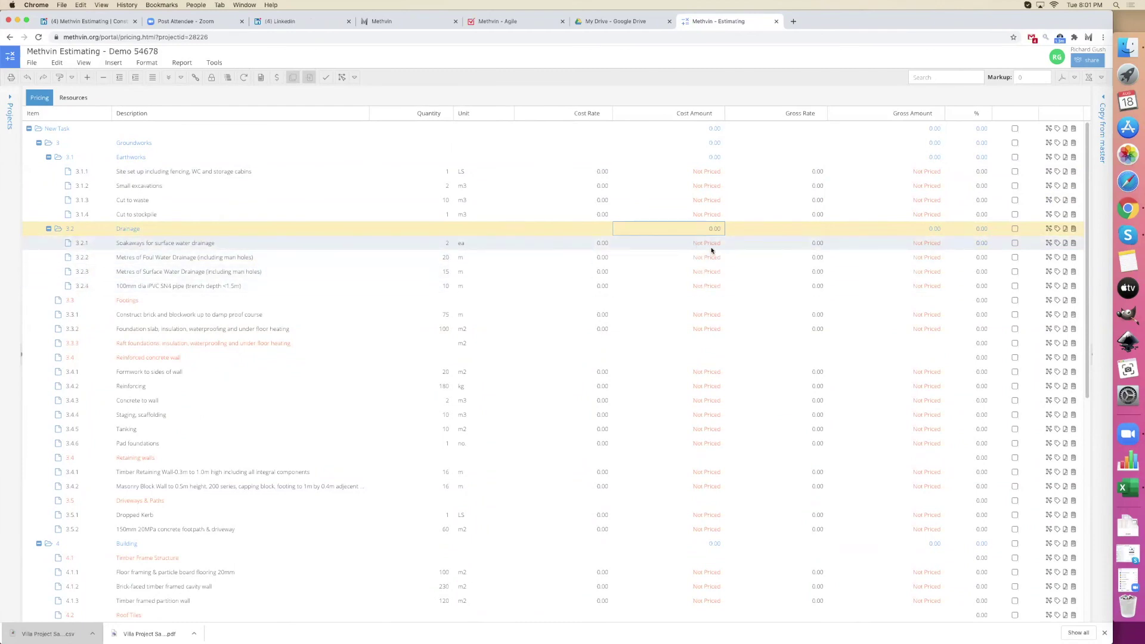
{"action": "left_click", "coordinate": [602, 202]}
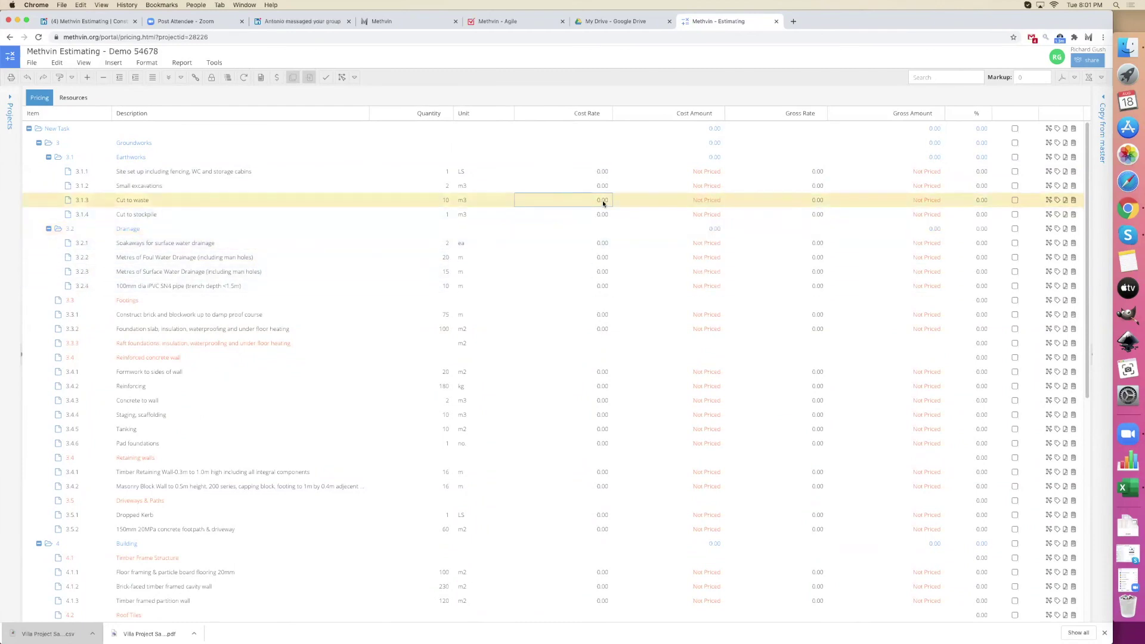
{"action": "double_click", "coordinate": [602, 202]}
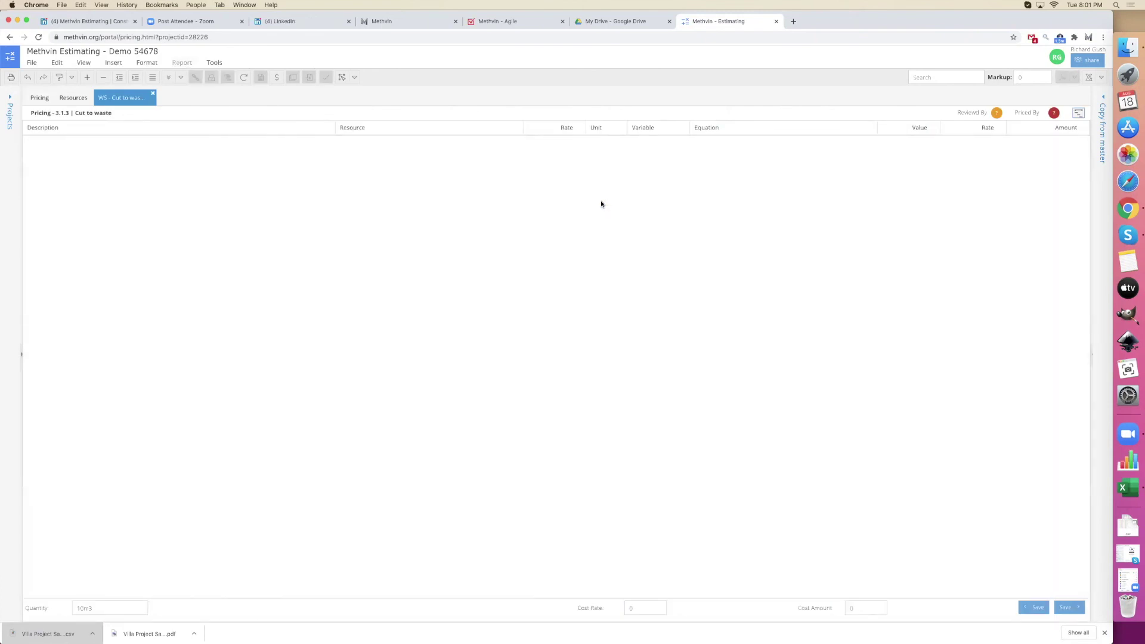
{"action": "left_click", "coordinate": [154, 94]}
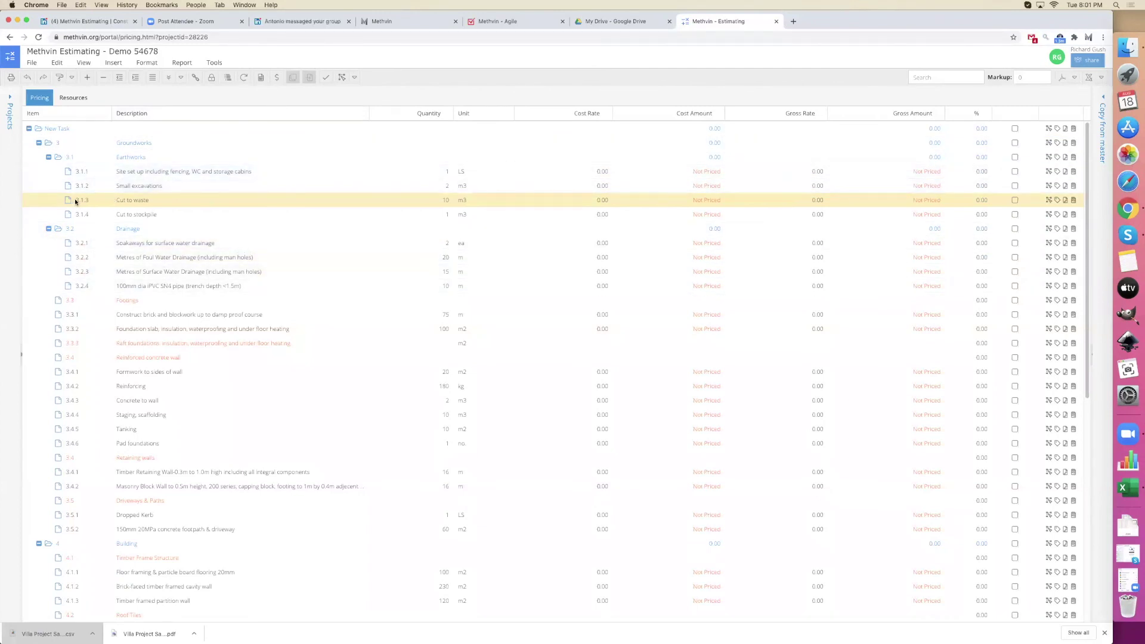
- Open the pricing worksheet of item 3.1.3 Cut to waste from its cost rate
{"action": "double_click", "coordinate": [142, 201]}
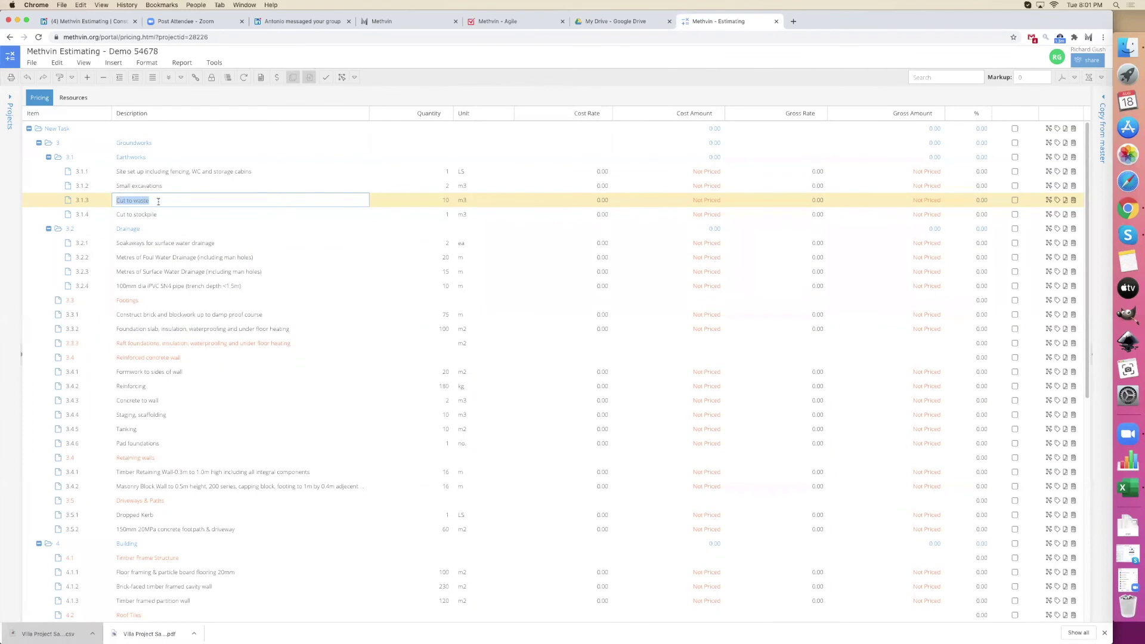
{"action": "double_click", "coordinate": [446, 201]}
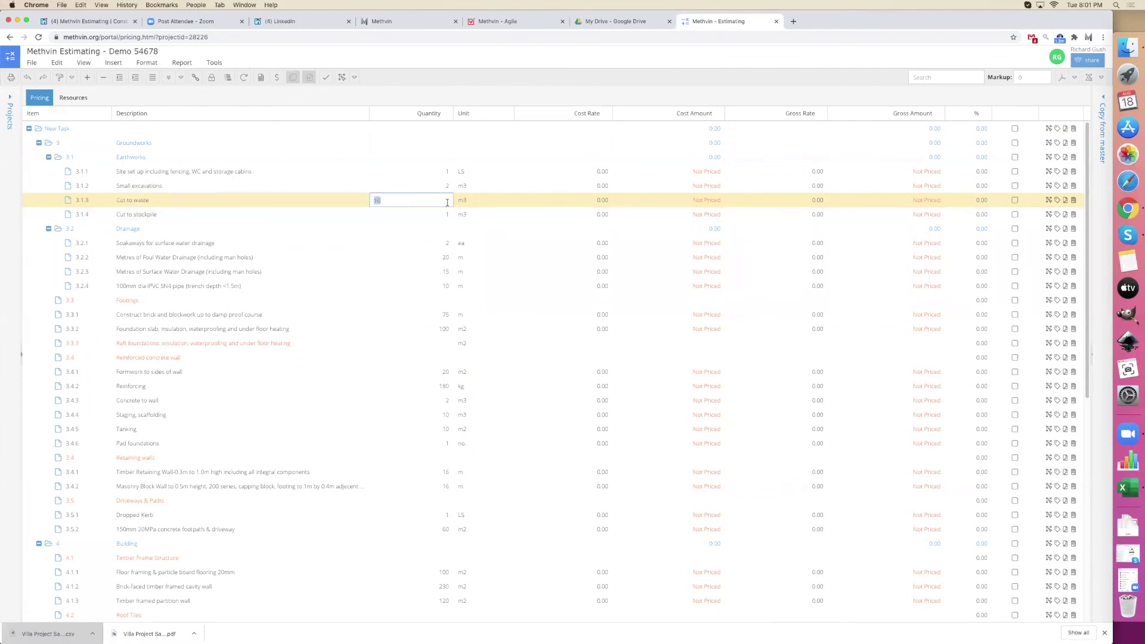
{"action": "left_click", "coordinate": [470, 201]}
{"action": "left_click", "coordinate": [572, 202]}
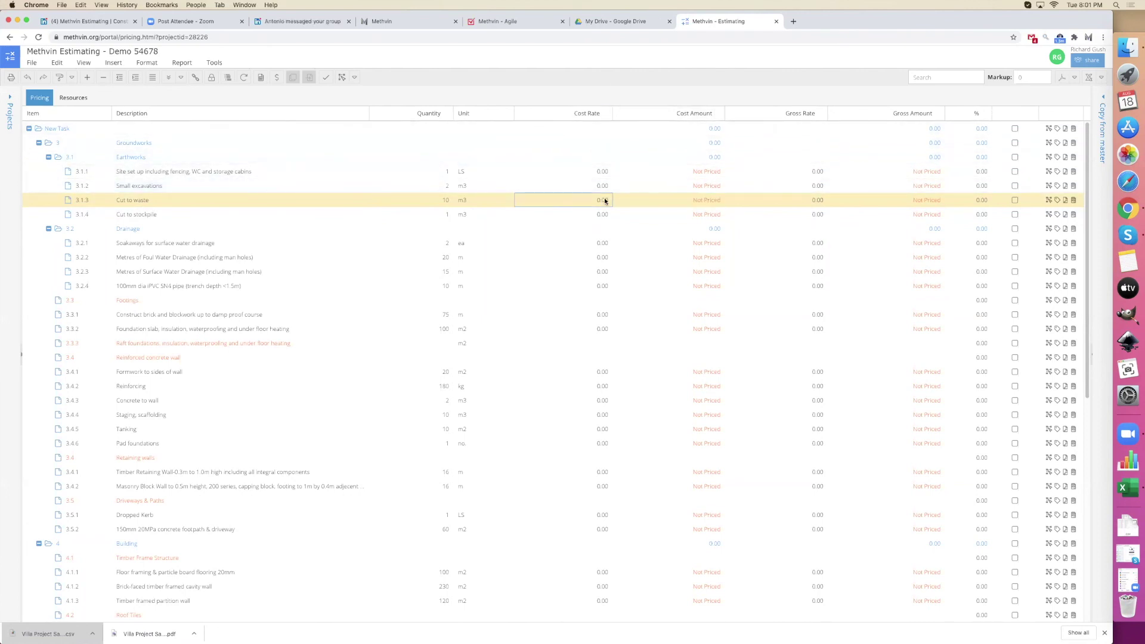
{"action": "left_click", "coordinate": [660, 203]}
{"action": "left_click", "coordinate": [607, 202]}
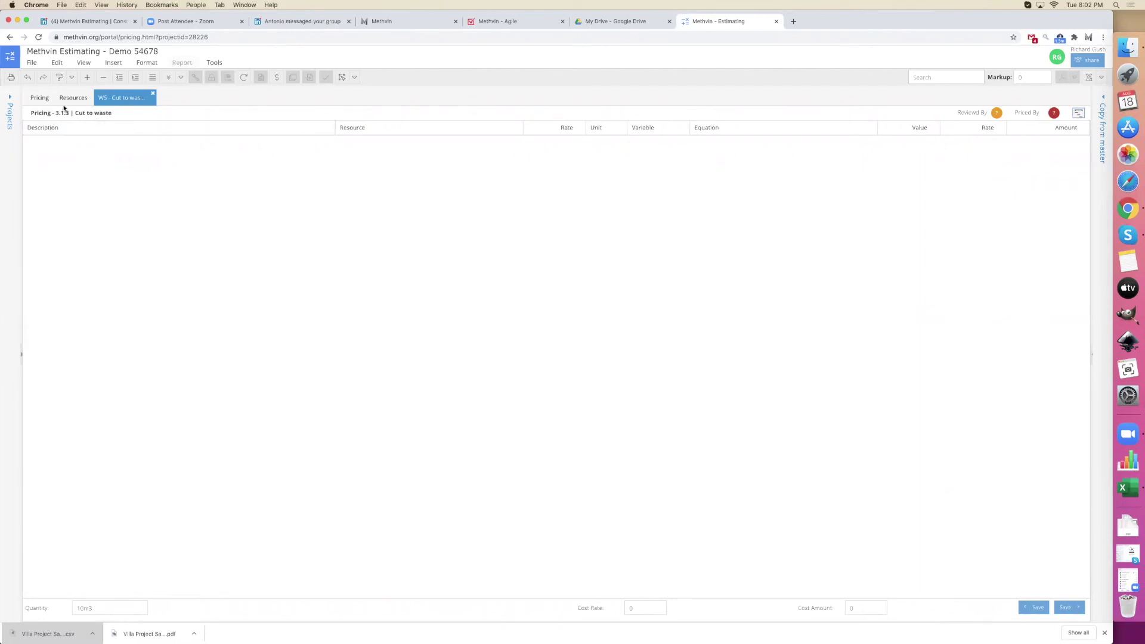
- Add five blank rows to the Cut to waste worksheet and nest the last four beneath the first
{"action": "left_click", "coordinate": [89, 78]}
{"action": "left_click", "coordinate": [89, 78]}
{"action": "left_click", "coordinate": [88, 78]}
{"action": "left_click", "coordinate": [89, 78]}
{"action": "left_click", "coordinate": [89, 78]}
{"action": "left_click", "coordinate": [84, 153]}
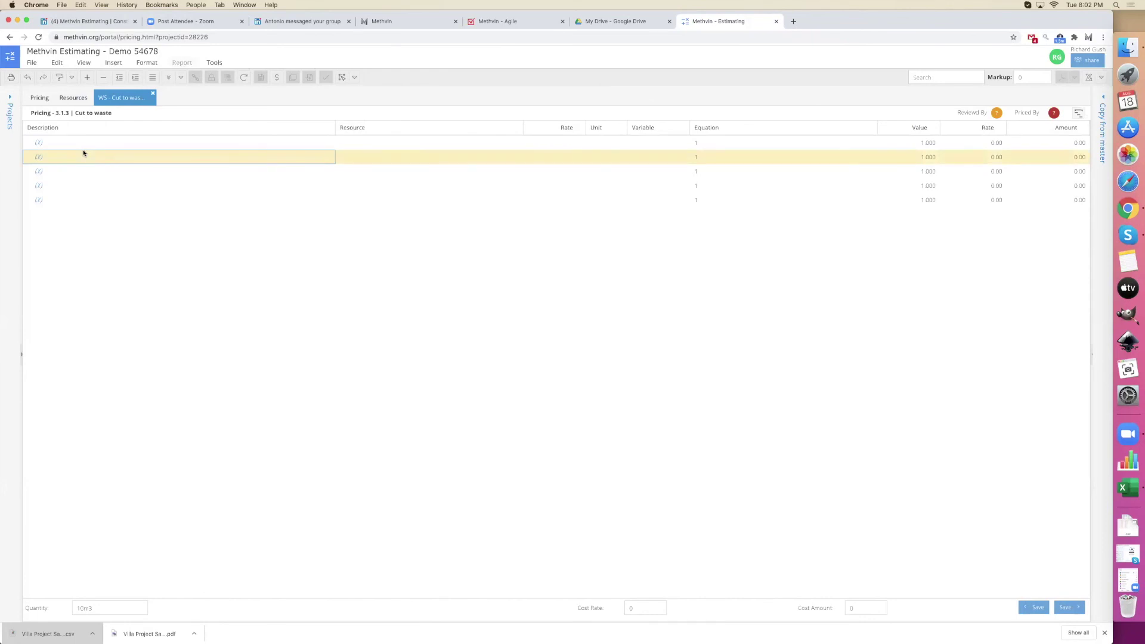
{"action": "left_click", "coordinate": [84, 198], "text": "shift"}
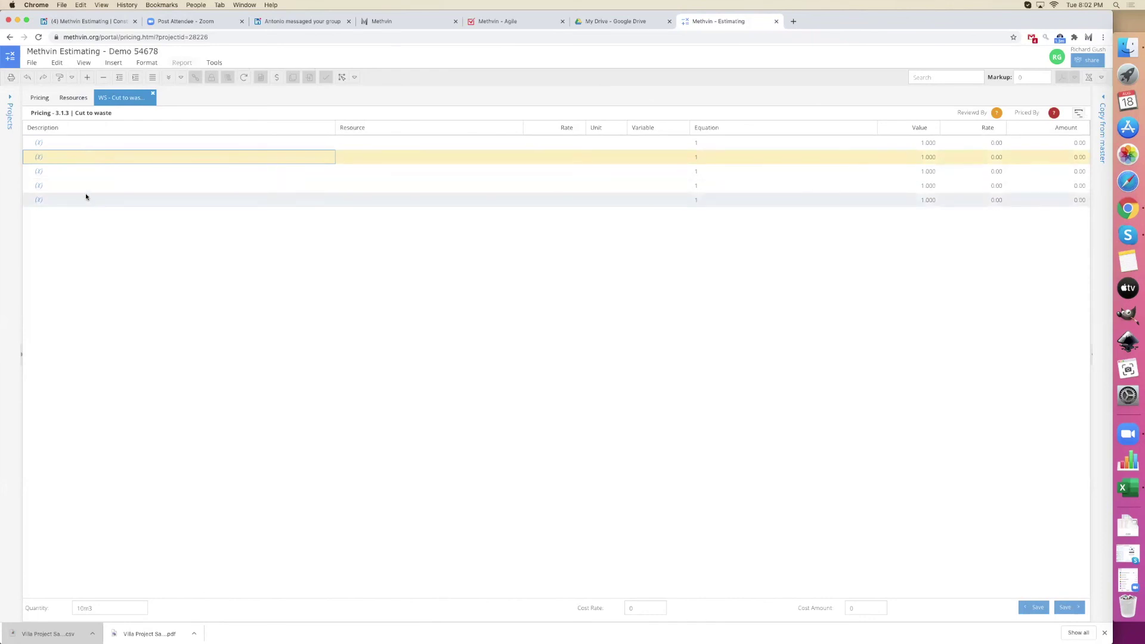
{"action": "left_click", "coordinate": [119, 78]}
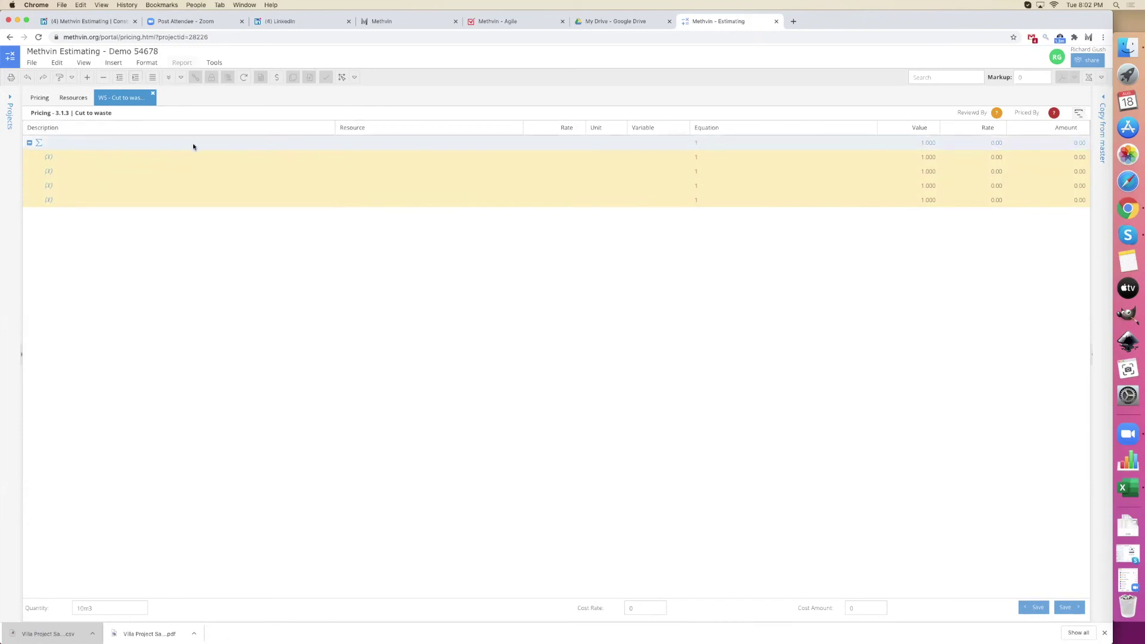
- Enter "Labour & plant" as the description of the parent row
{"action": "double_click", "coordinate": [200, 149]}
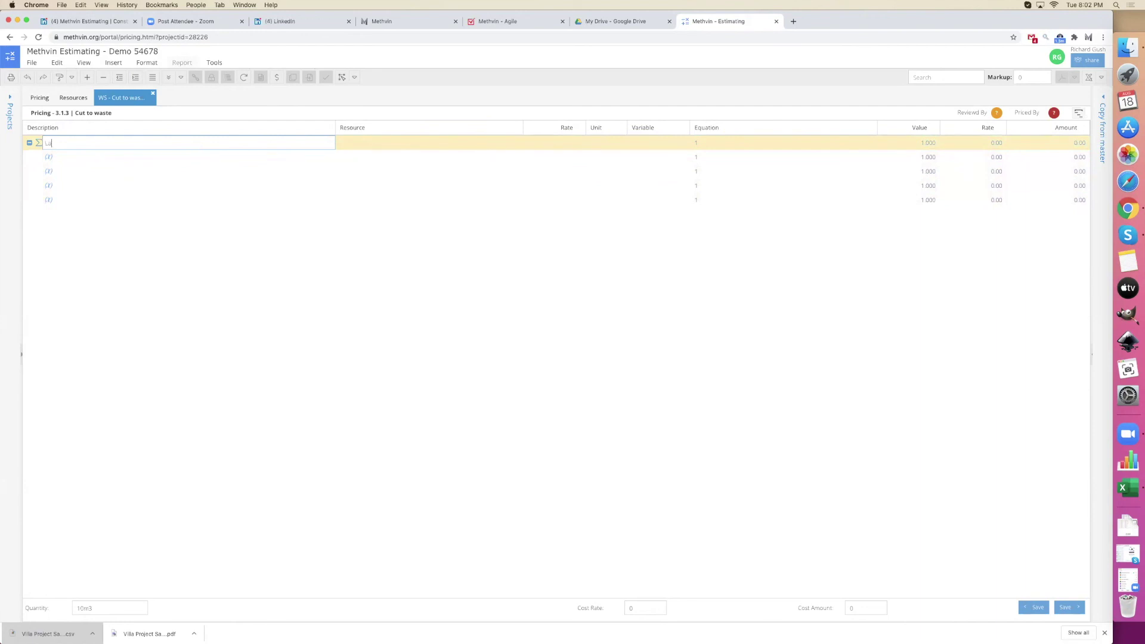
{"action": "type", "text": "our & plan"}
{"action": "key", "text": "Return"}
{"action": "key", "text": "Tab"}
{"action": "key", "text": "Tab"}
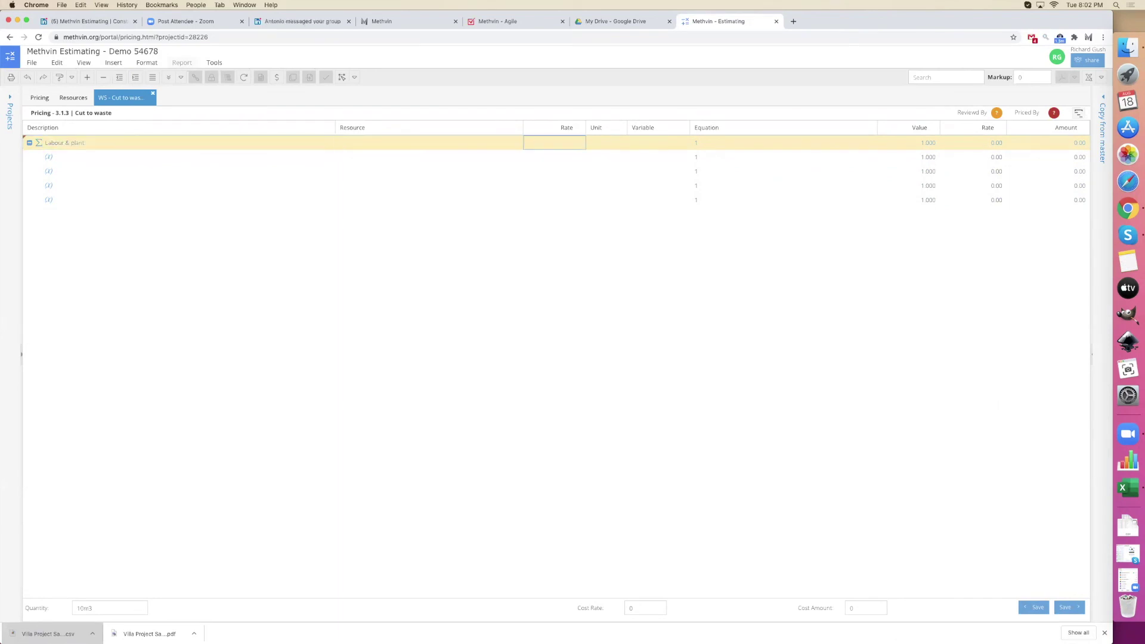
- Create a new resource named Exc 6 t from the resource cell of the Labour & plant row
{"action": "key", "text": "Left"}
{"action": "key", "text": "Return"}
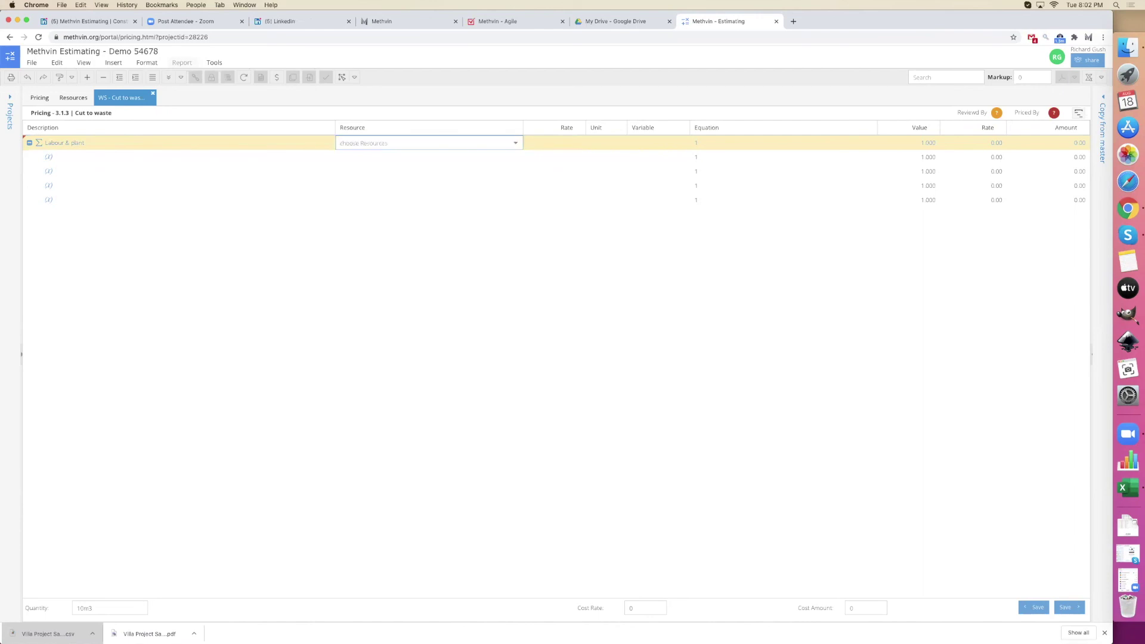
{"action": "type", "text": "Exc 6t"}
{"action": "key", "text": "Return"}
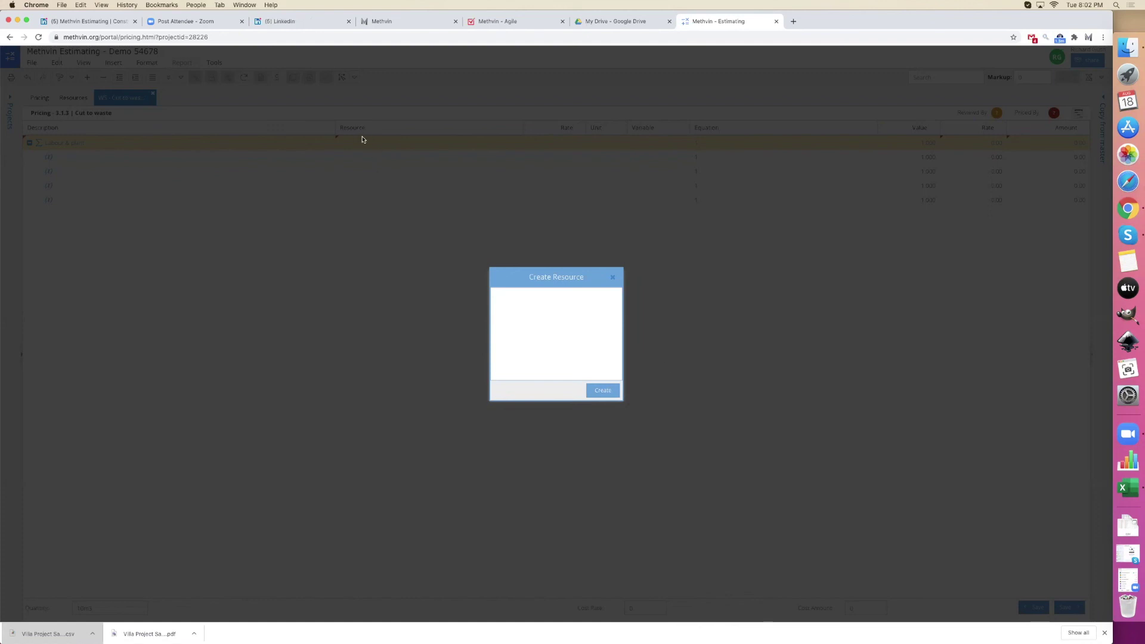
{"action": "right_click", "coordinate": [69, 105]}
{"action": "left_click", "coordinate": [603, 390]}
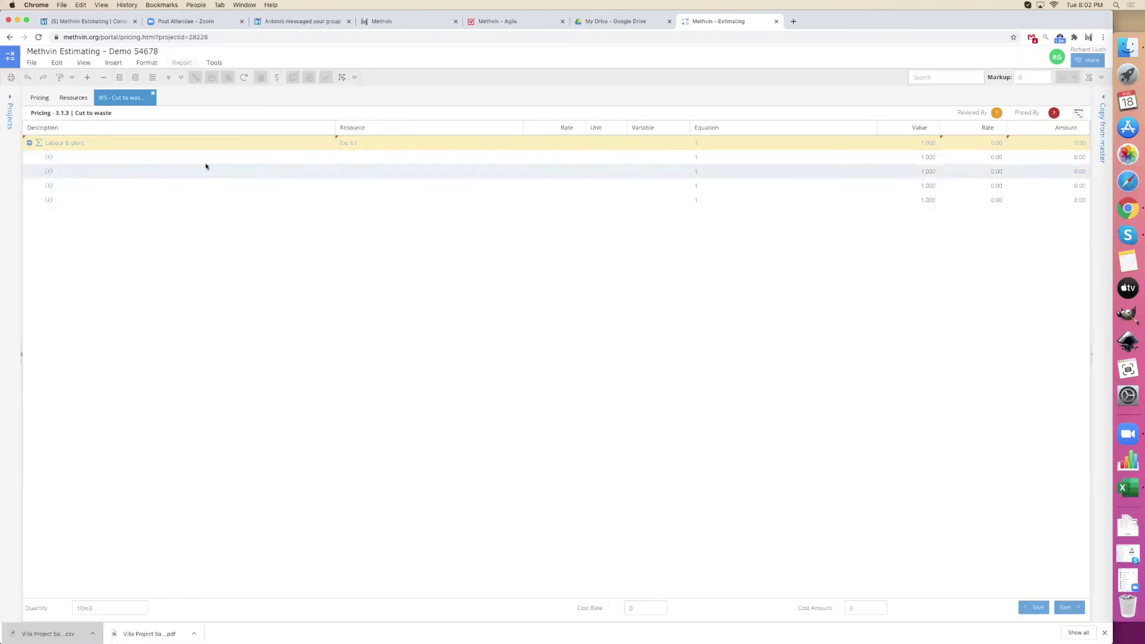
- View the project's resource list and the pricing schedule, and return to the Cut to waste worksheet
{"action": "left_click", "coordinate": [366, 142]}
{"action": "left_click", "coordinate": [366, 142]}
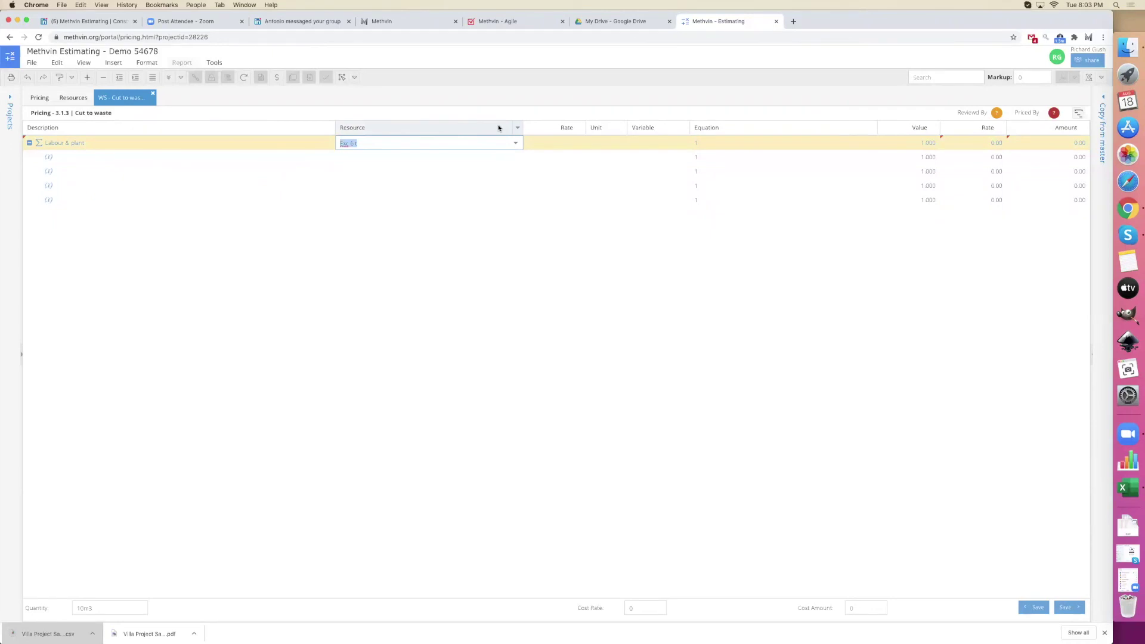
{"action": "left_click", "coordinate": [73, 97]}
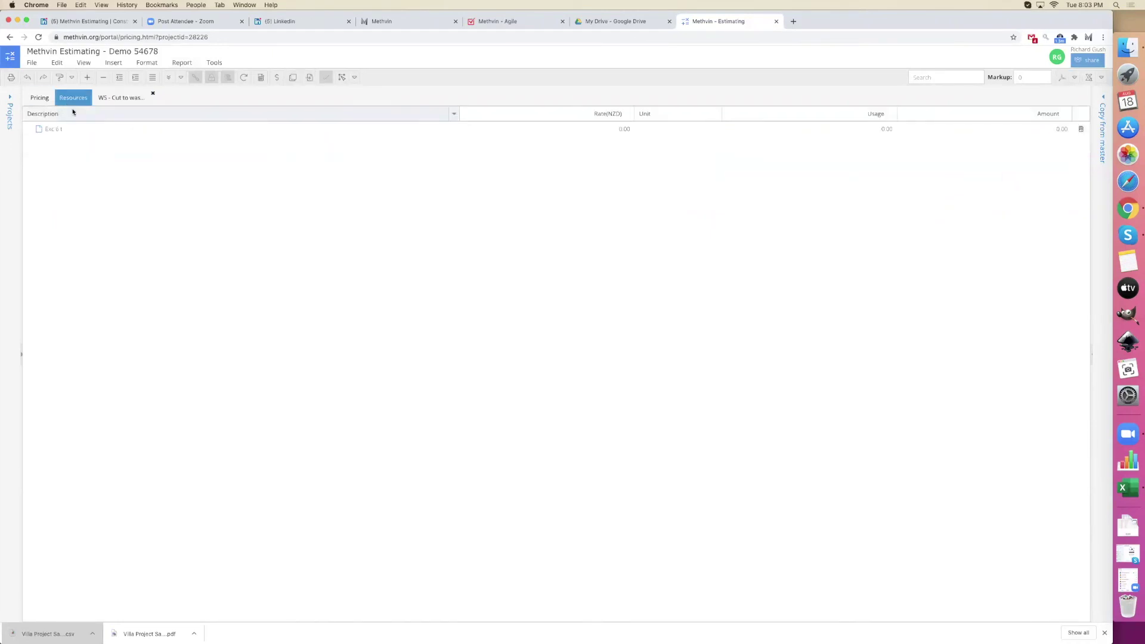
{"action": "left_click", "coordinate": [40, 98]}
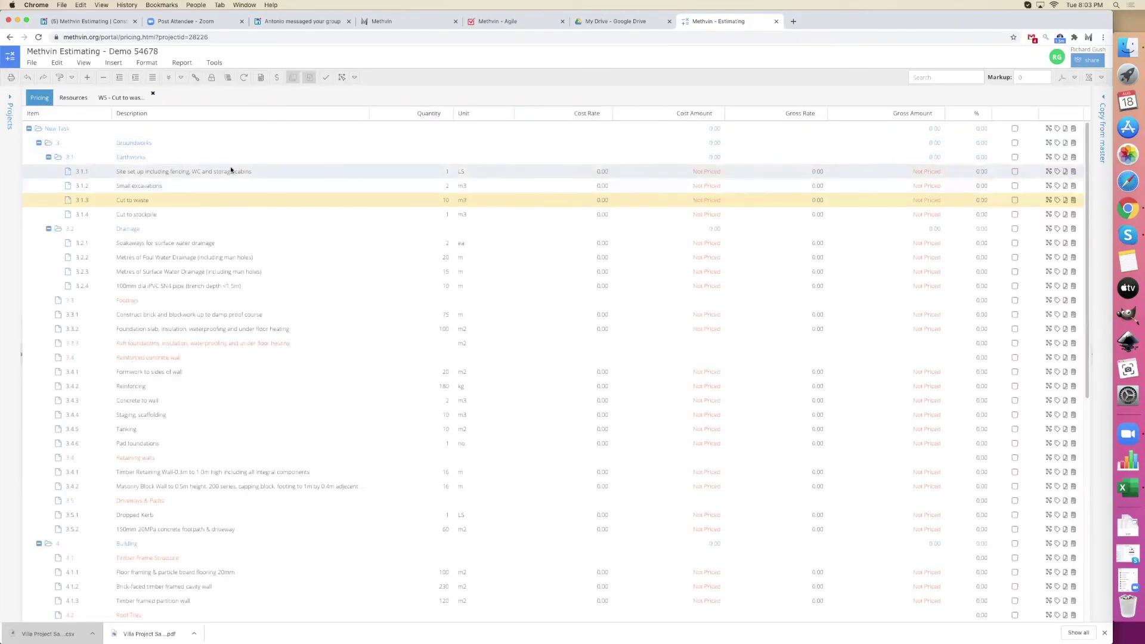
{"action": "left_click", "coordinate": [142, 98]}
- Clear the resource from the Labour & plant row and assign Exc 6 t to the first row beneath it
{"action": "left_click", "coordinate": [370, 146]}
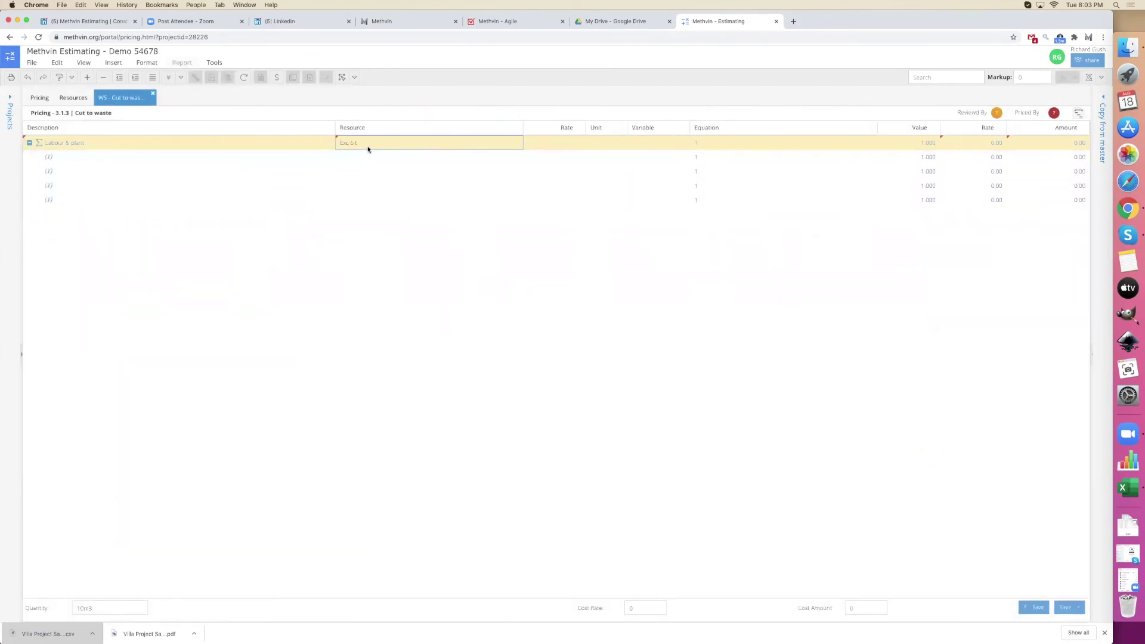
{"action": "left_click", "coordinate": [369, 149]}
{"action": "key", "text": "BackSpace"}
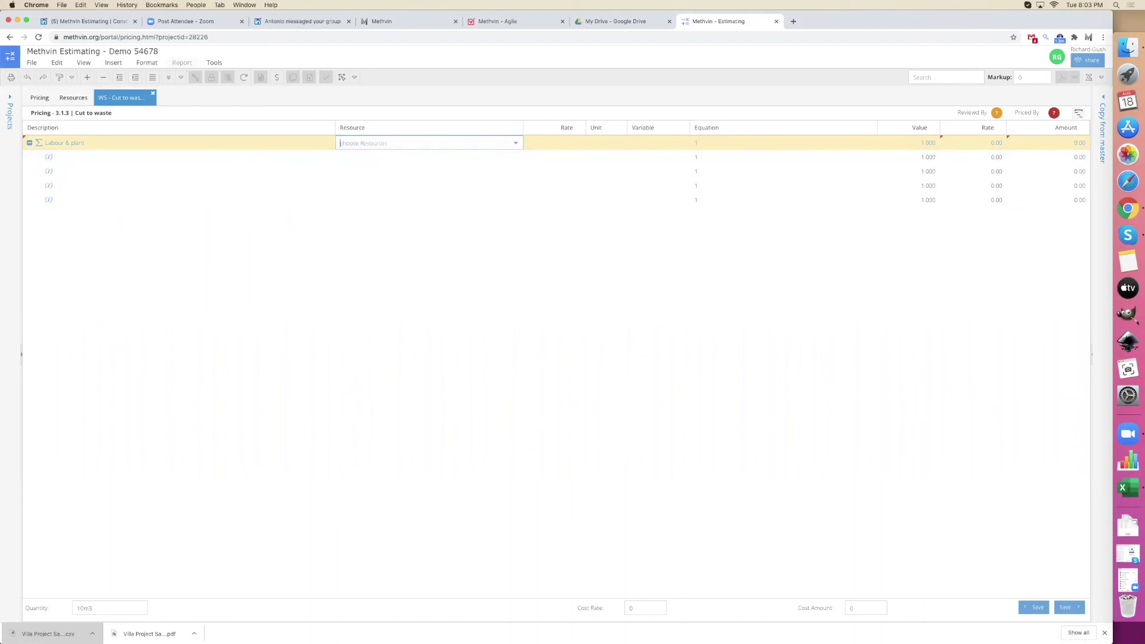
{"action": "key", "text": "Return"}
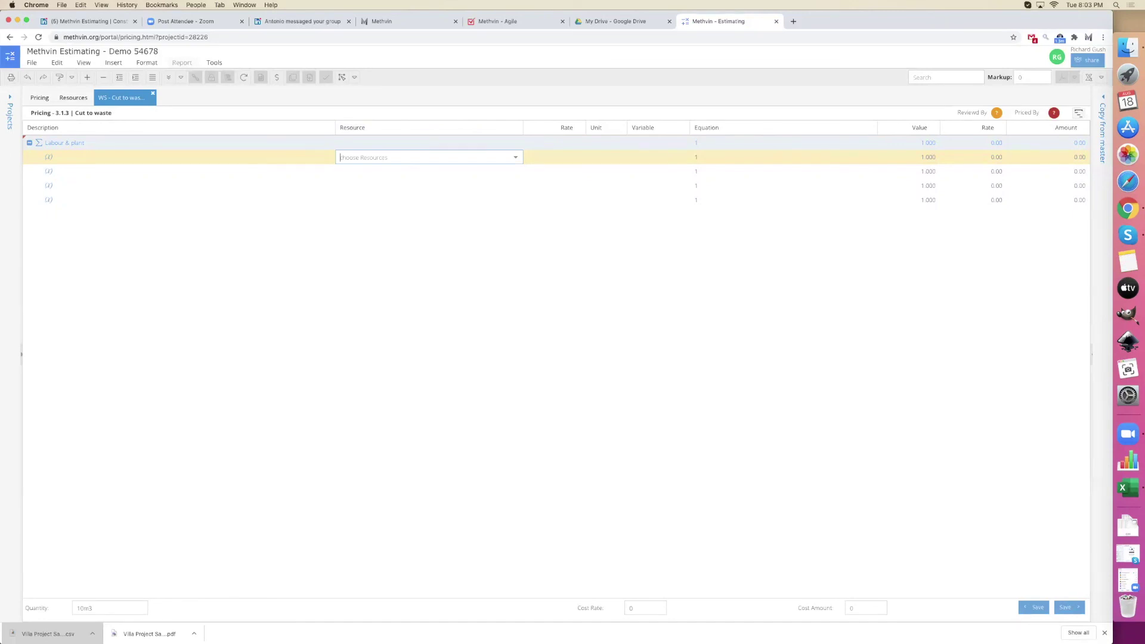
{"action": "type", "text": "Exc 6 t"}
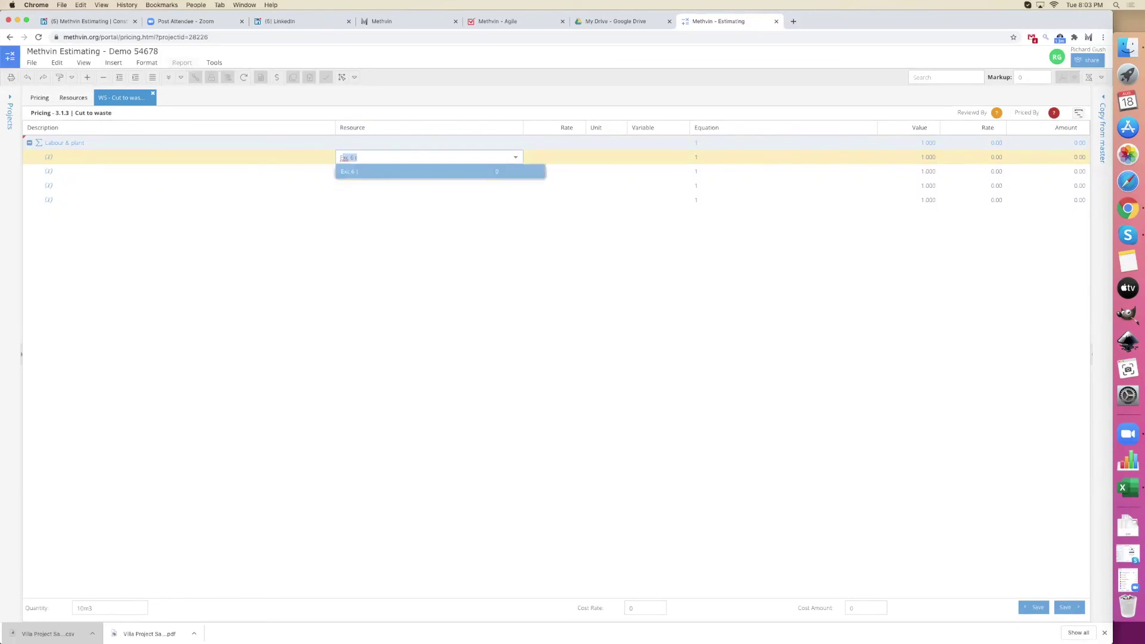
{"action": "key", "text": "Return"}
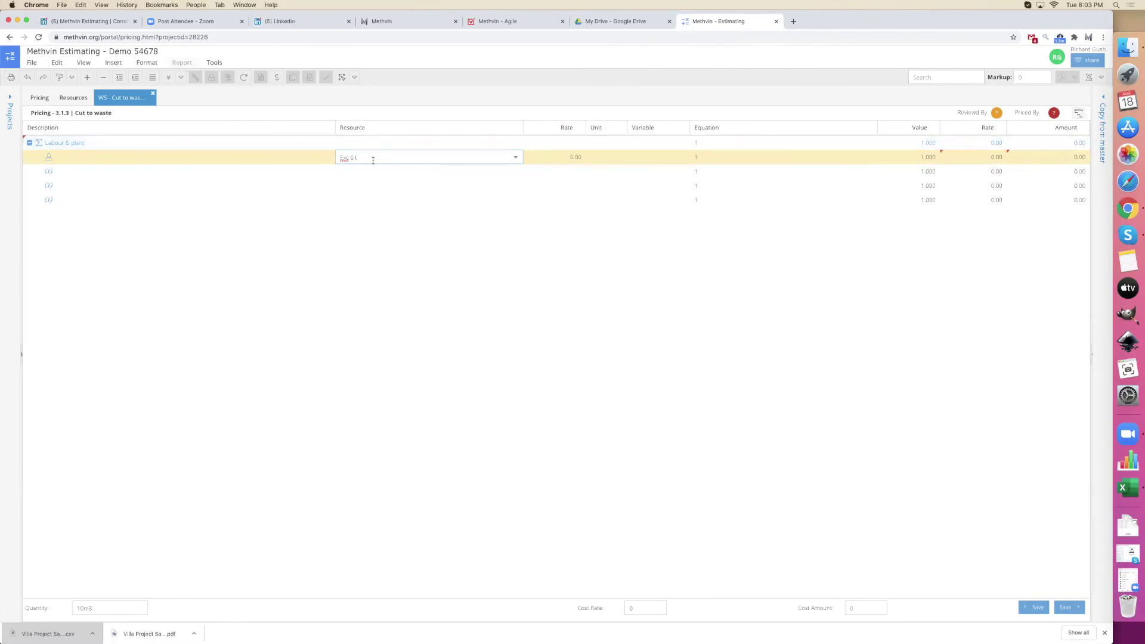
- Give the Exc 6 t row a rate of 85, the unit /hr and the equation 10hr/d
{"action": "left_click", "coordinate": [558, 158]}
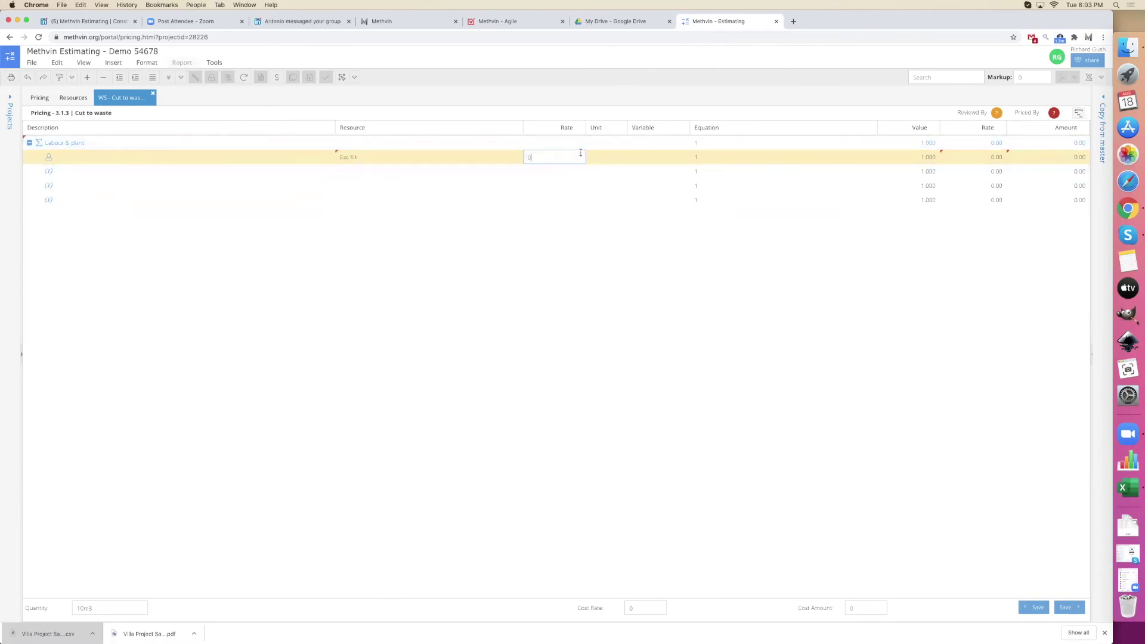
{"action": "type", "text": "85"}
{"action": "key", "text": "Tab"}
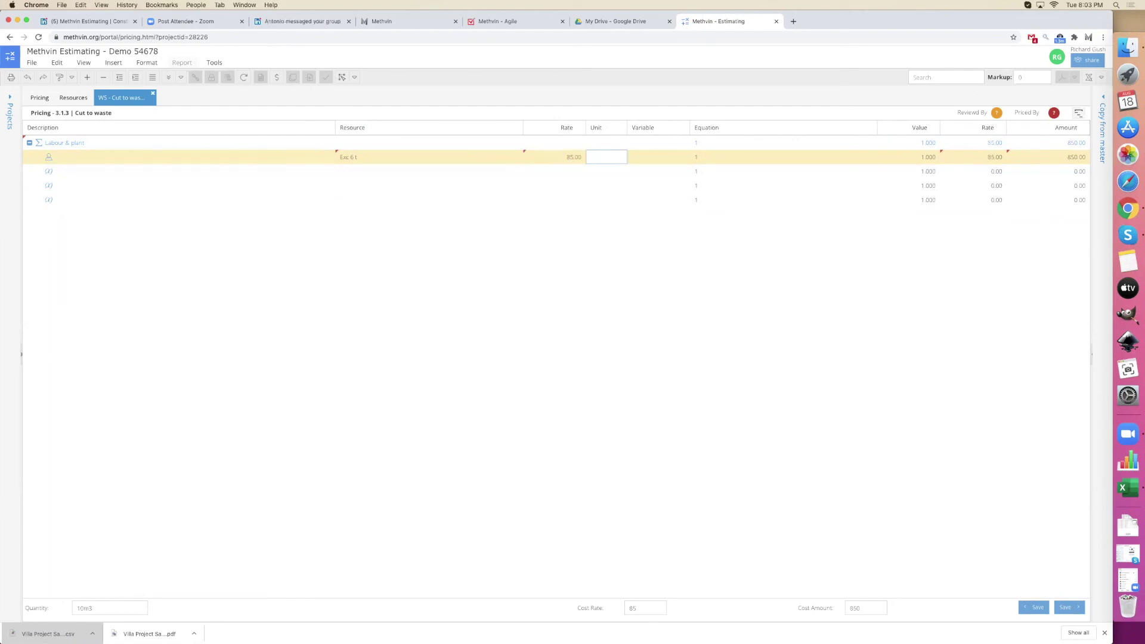
{"action": "type", "text": "/hr"}
{"action": "key", "text": "Tab"}
{"action": "key", "text": "Tab"}
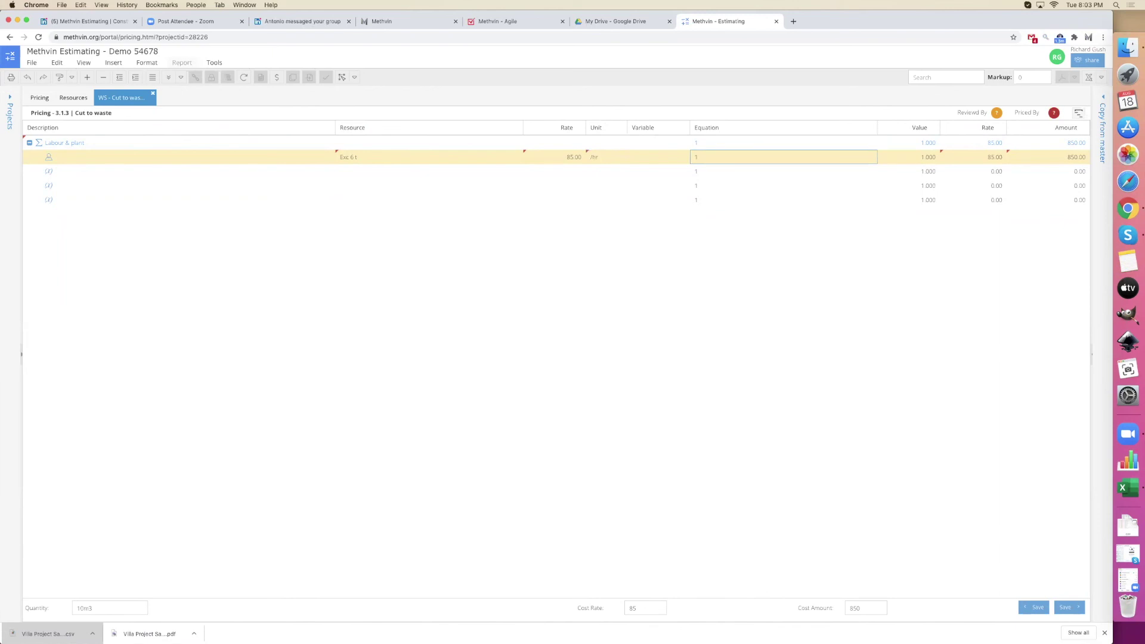
{"action": "key", "text": "Return"}
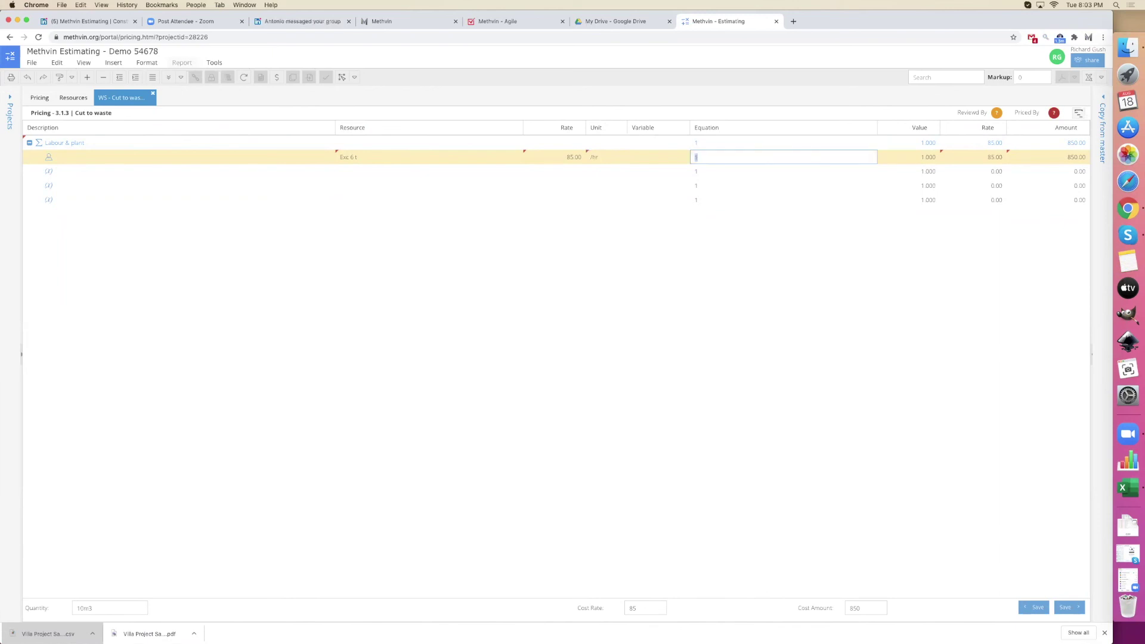
{"action": "type", "text": "10hr/d"}
{"action": "key", "text": "Return"}
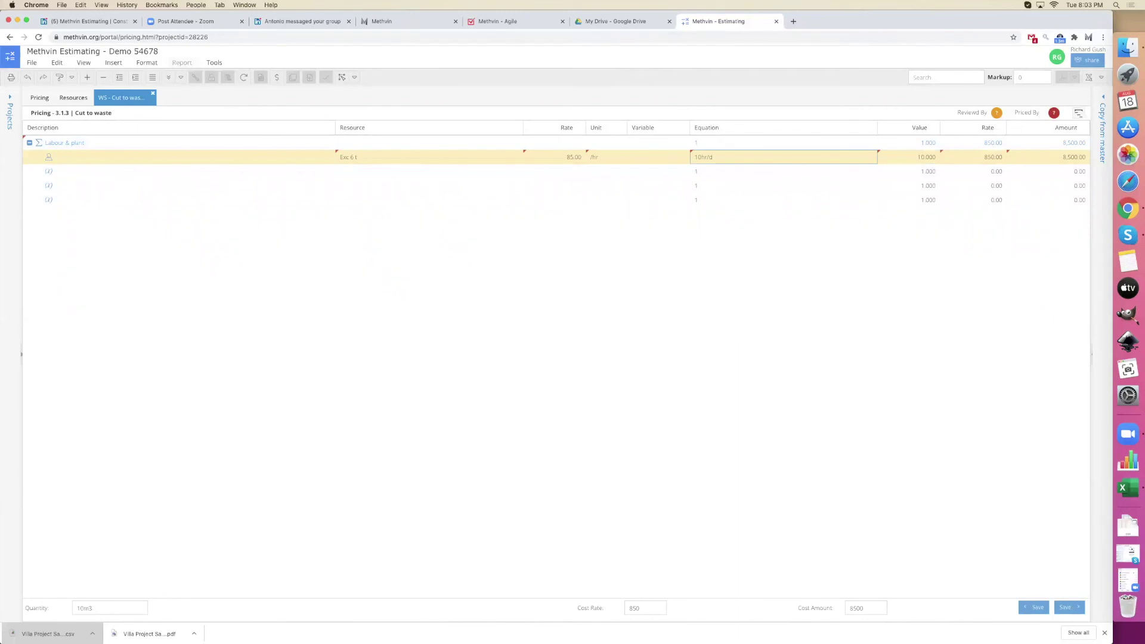
{"action": "key", "text": "Down"}
{"action": "key", "text": "Up"}
{"action": "key", "text": "Up"}
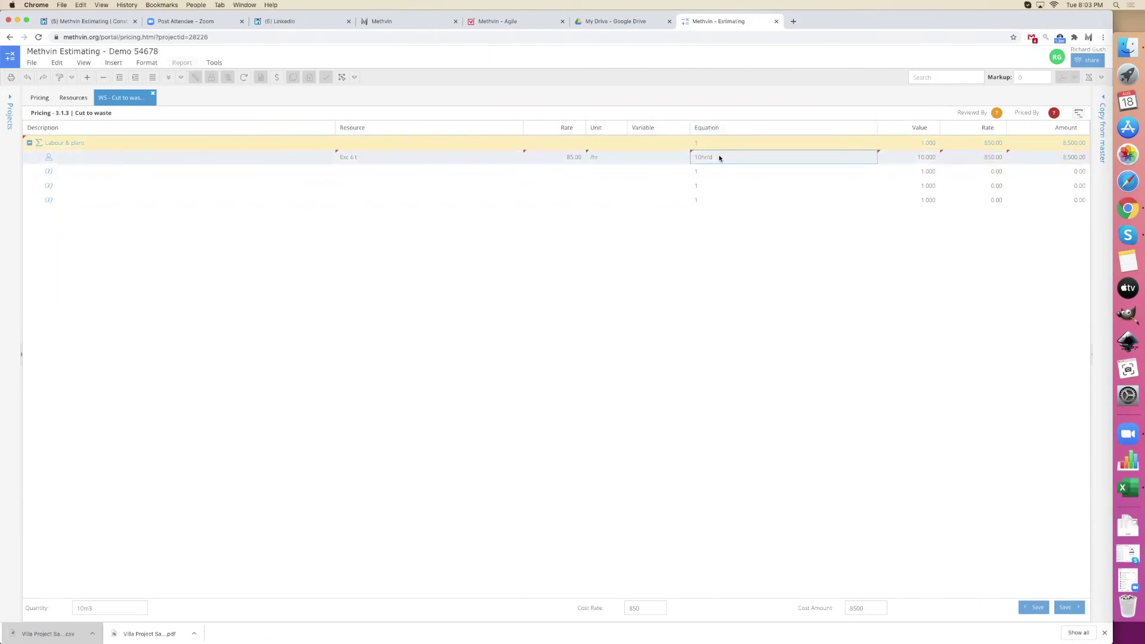
{"action": "key", "text": "Down"}
{"action": "key", "text": "Down"}
{"action": "key", "text": "Up"}
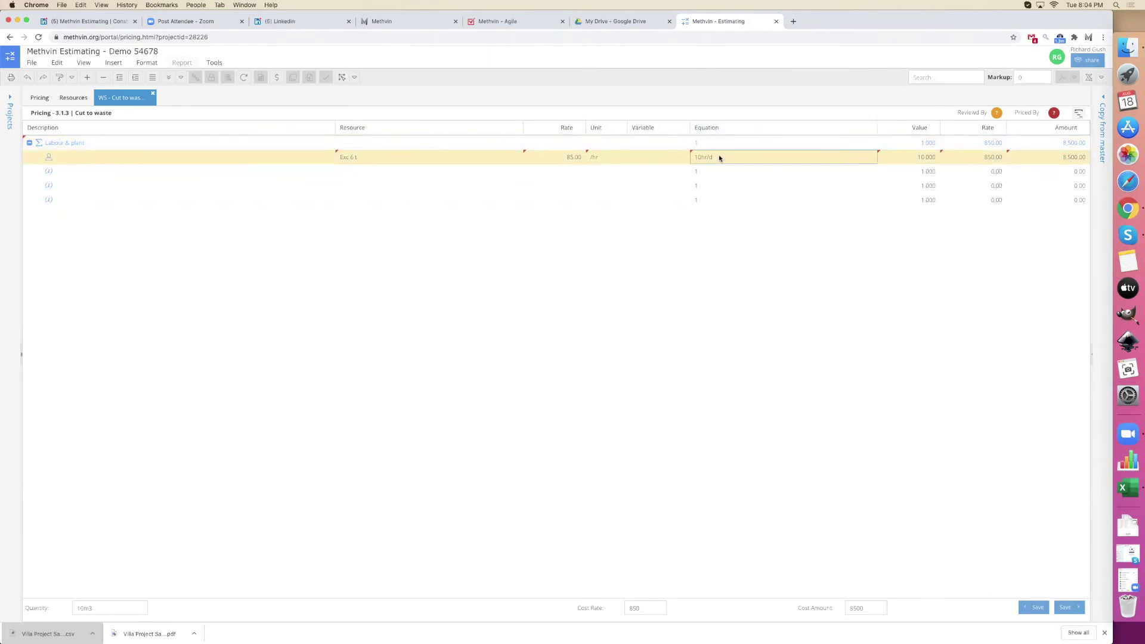
{"action": "key", "text": "Right"}
{"action": "key", "text": "Left"}
- Set the equations of the two rows below Exc 6 t to 5+5 and 5^5
{"action": "key", "text": "Down"}
{"action": "key", "text": "Return"}
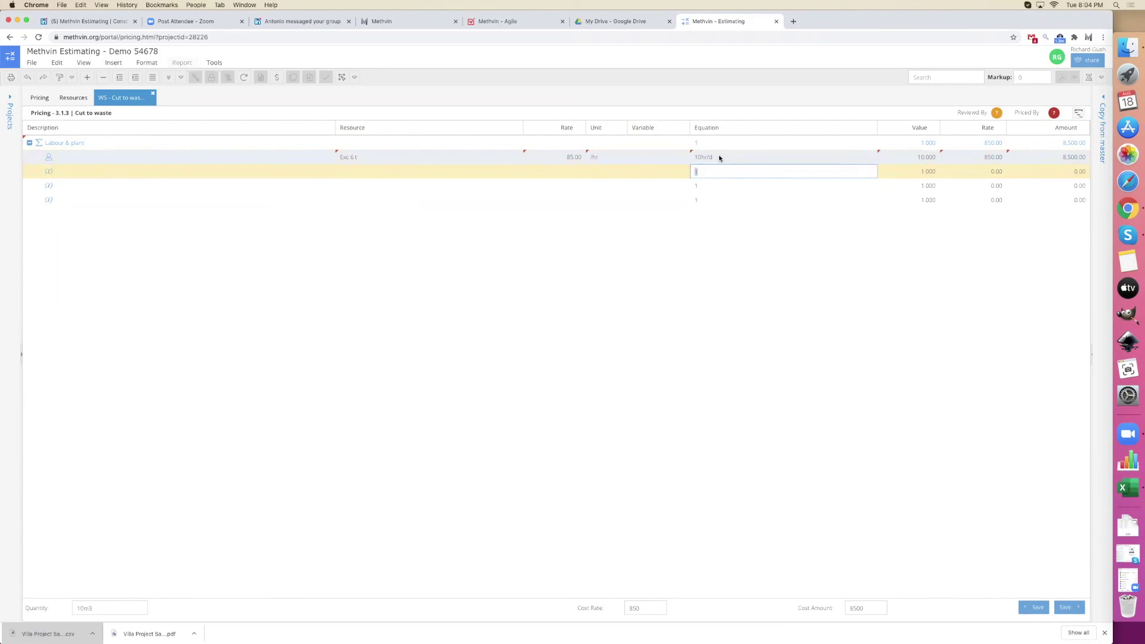
{"action": "type", "text": "5"}
{"action": "key", "text": "Tab"}
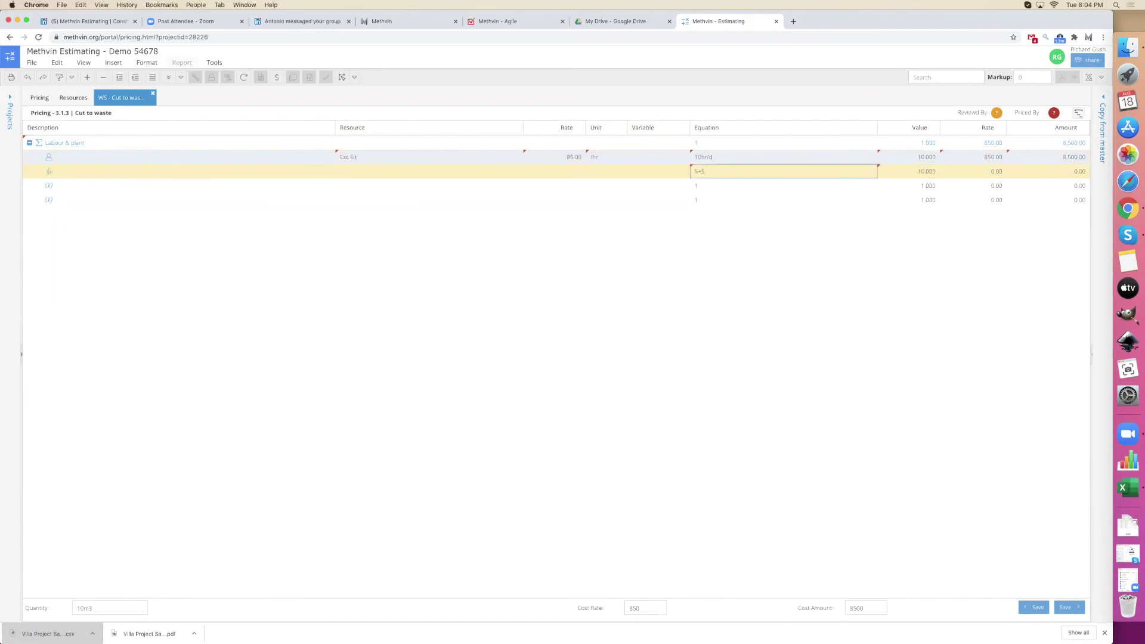
{"action": "key", "text": "Left"}
{"action": "key", "text": "Down"}
{"action": "key", "text": "Return"}
{"action": "type", "text": "5"}
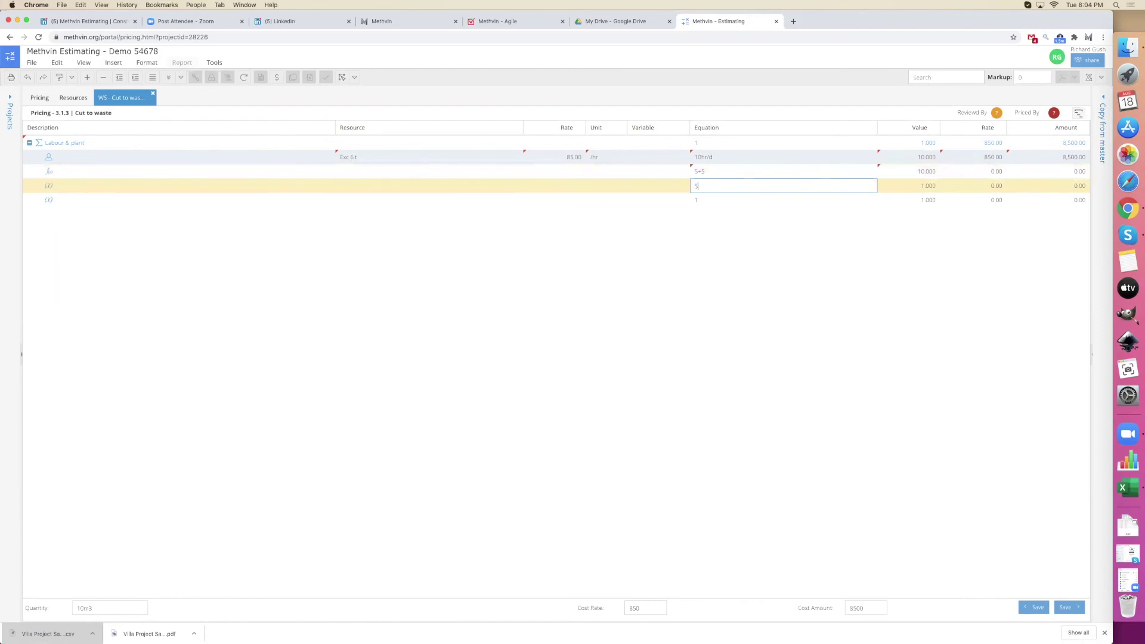
{"action": "type", "text": "*"}
{"action": "key", "text": "Tab"}
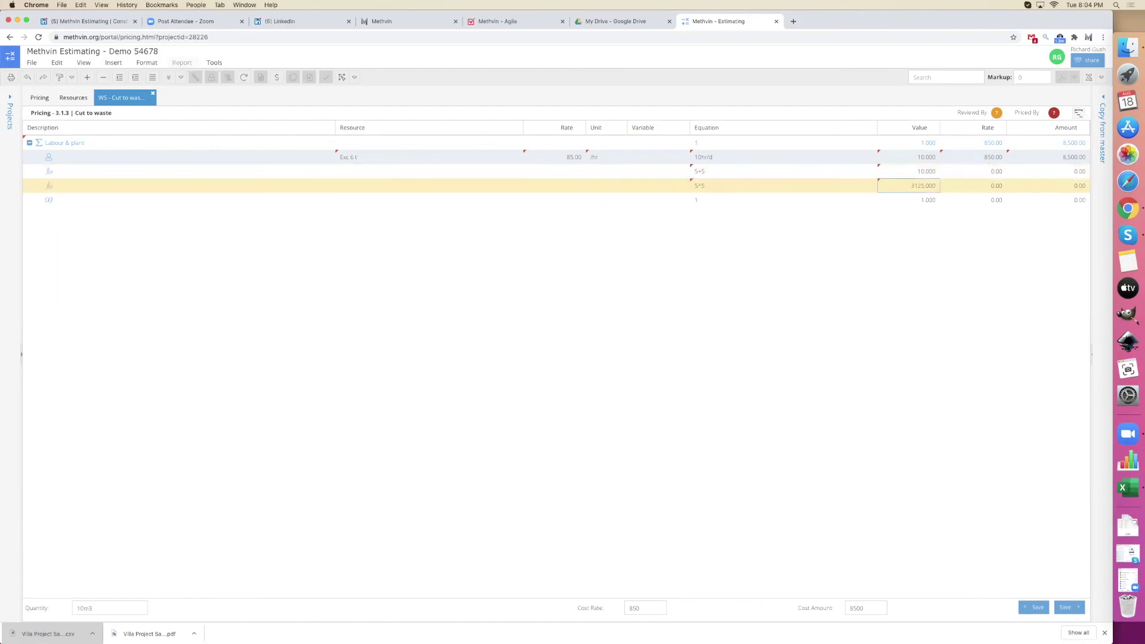
{"action": "key", "text": "Left"}
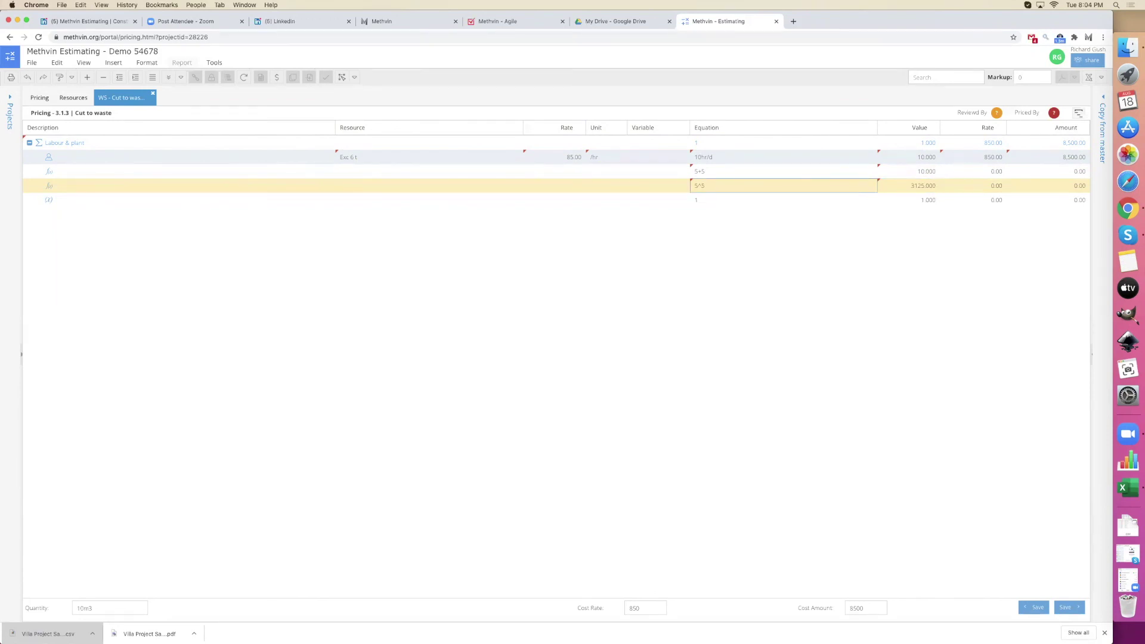
{"action": "key", "text": "Up"}
{"action": "key", "text": "Down"}
{"action": "key", "text": "Up"}
{"action": "key", "text": "Down"}
{"action": "key", "text": "Down"}
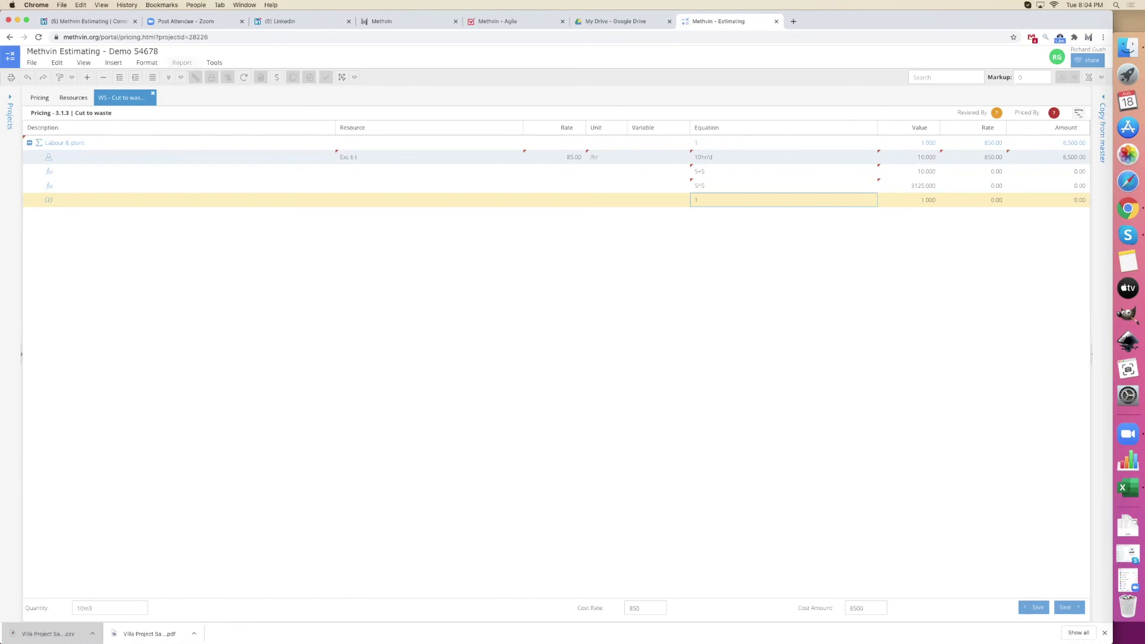
{"action": "key", "text": "Up"}
{"action": "key", "text": "Up"}
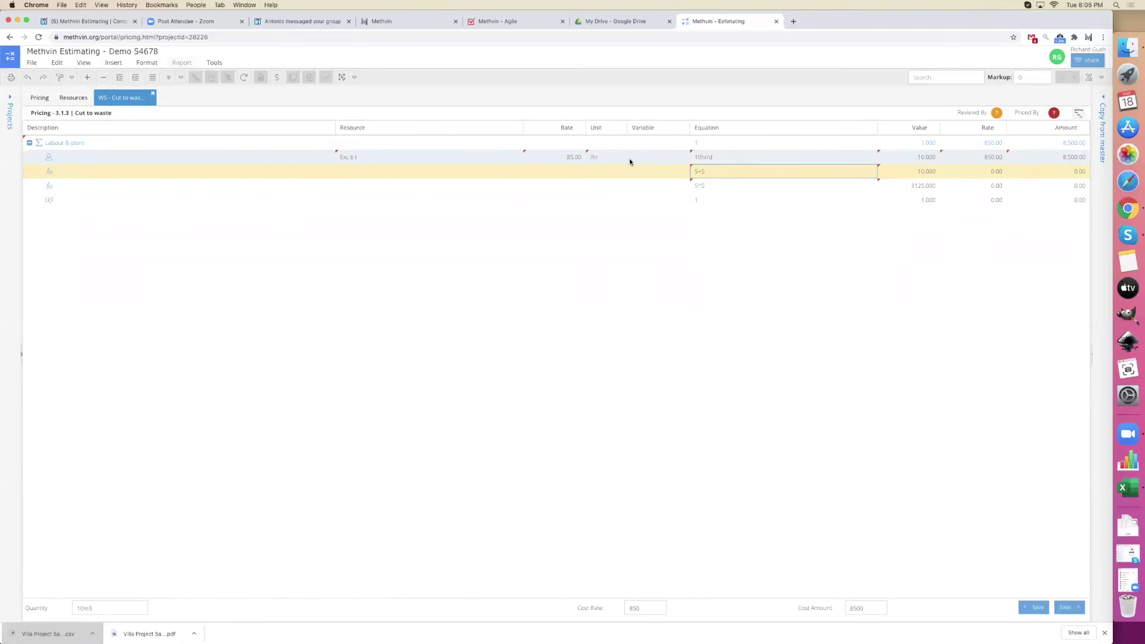
{"action": "left_click", "coordinate": [383, 158]}
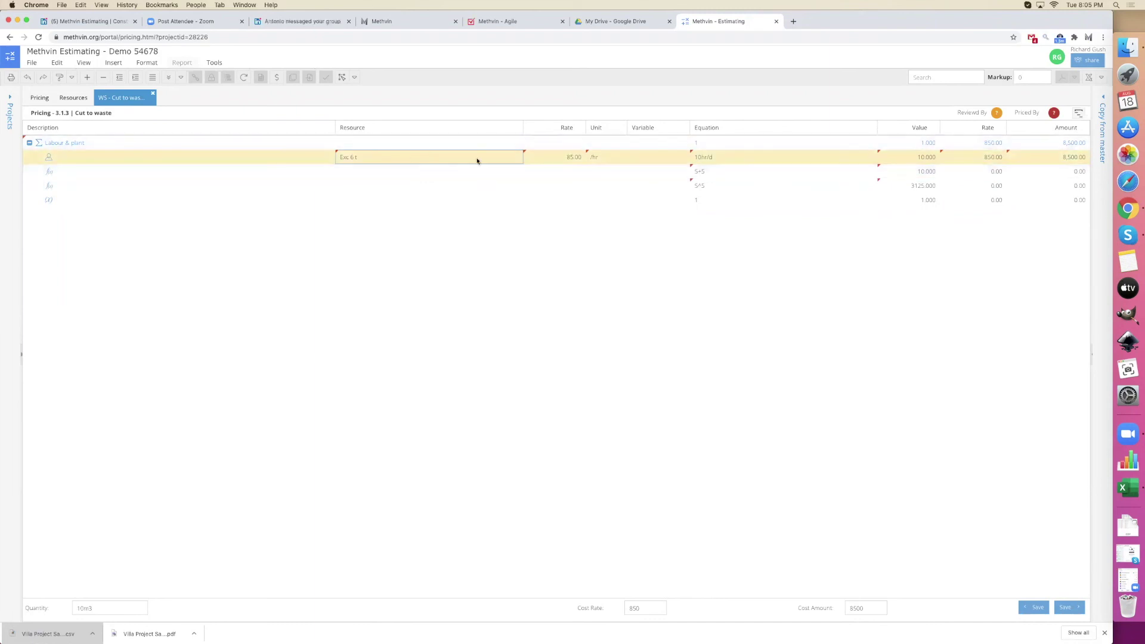
- Check the Exc 6 t row's rate and equation, and close the Cut to waste worksheet with its changes saved
{"action": "left_click", "coordinate": [557, 159]}
{"action": "left_click", "coordinate": [702, 159]}
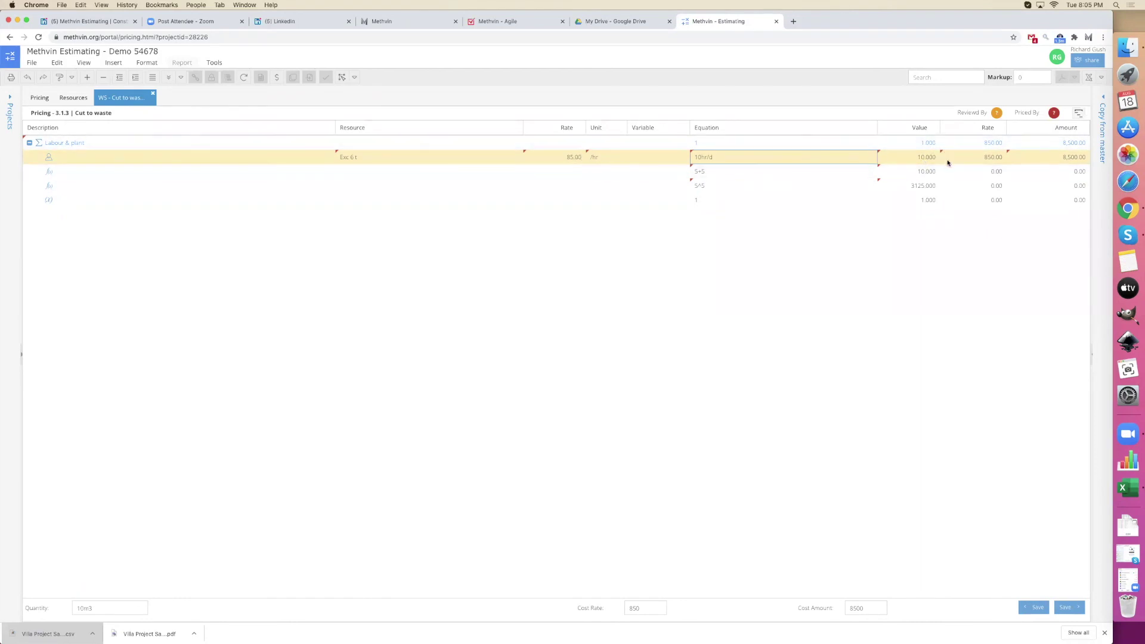
{"action": "left_click", "coordinate": [992, 158]}
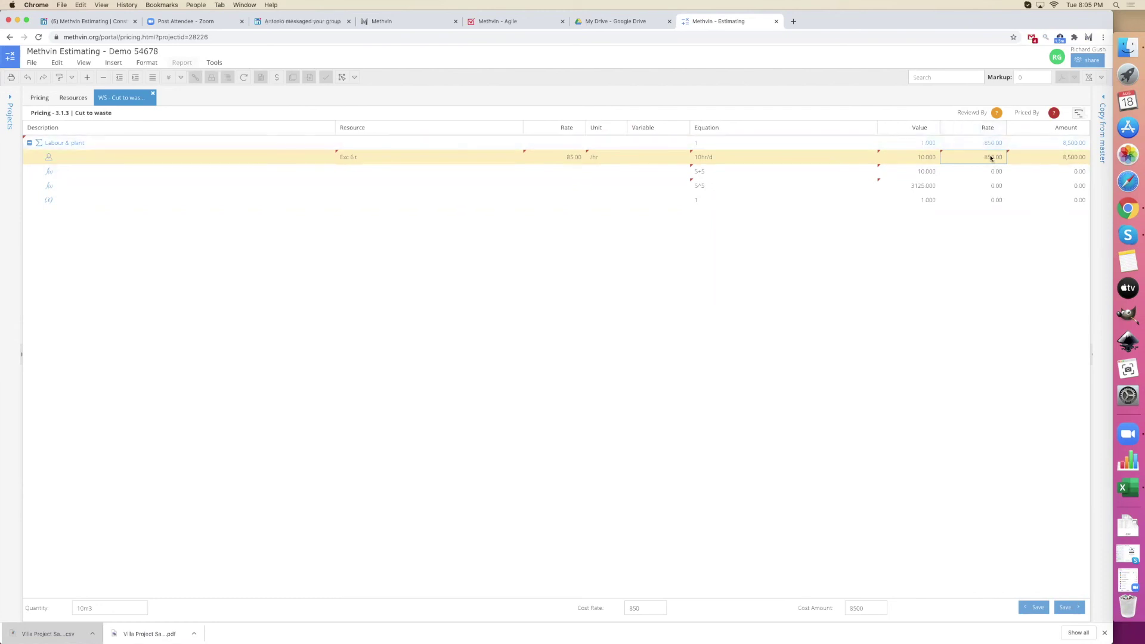
{"action": "left_click_drag", "start_coordinate": [82, 607], "coordinate": [70, 608]}
{"action": "left_click", "coordinate": [153, 98]}
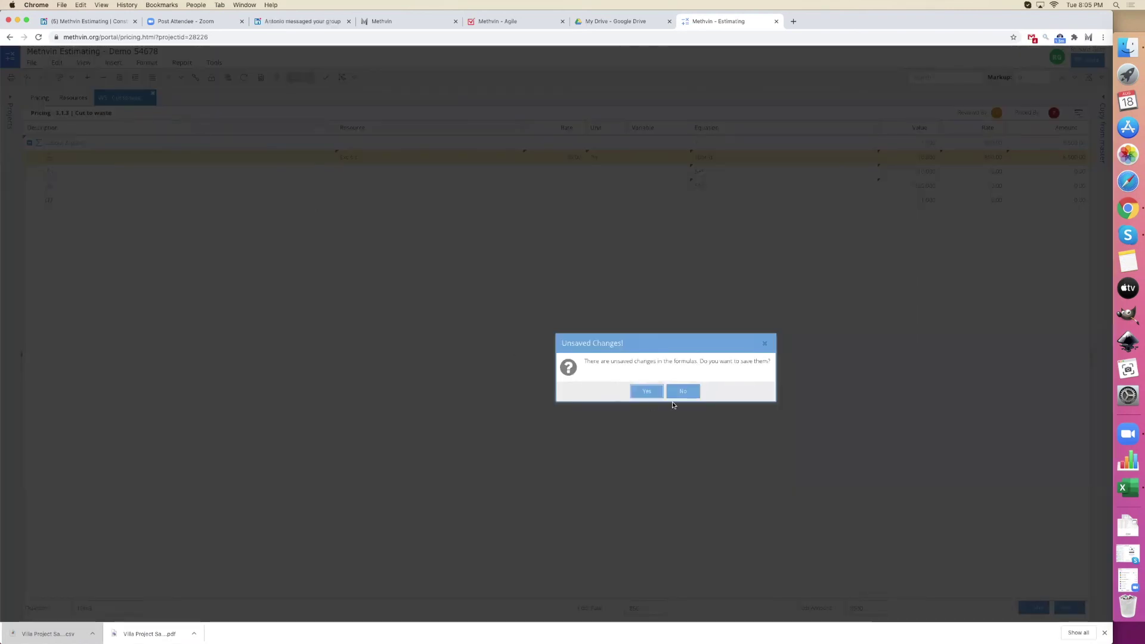
{"action": "left_click", "coordinate": [647, 389]}
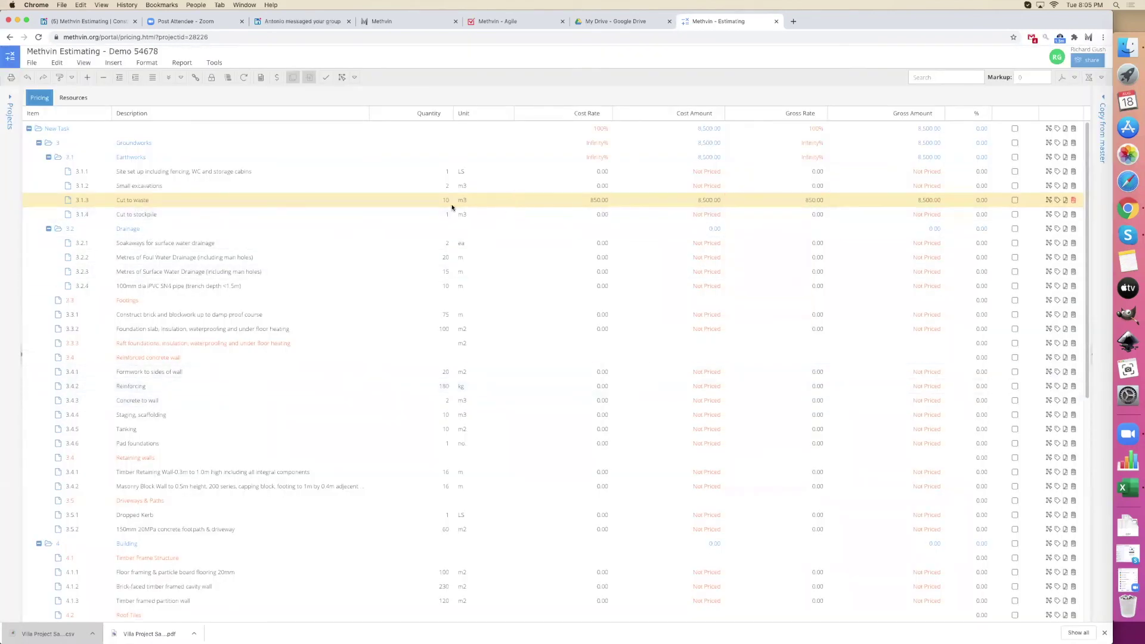
- Reopen the Cut to waste worksheet and extend the Exc 6 t equation to 10hr/d/85m3/d
{"action": "left_click", "coordinate": [596, 204]}
{"action": "double_click", "coordinate": [601, 200]}
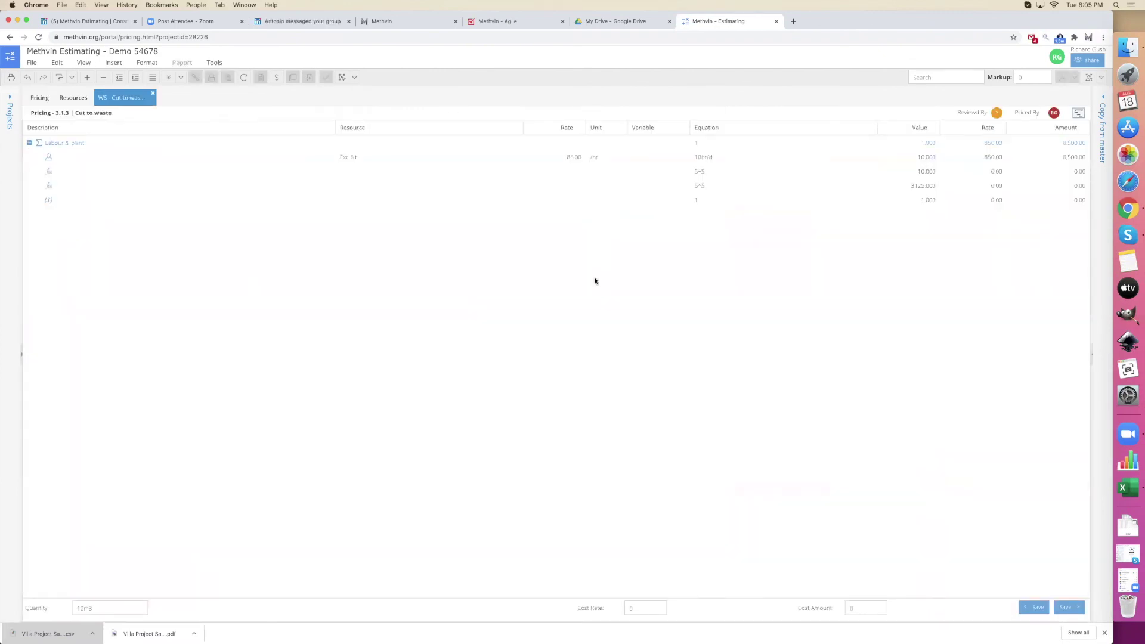
{"action": "left_click", "coordinate": [707, 158]}
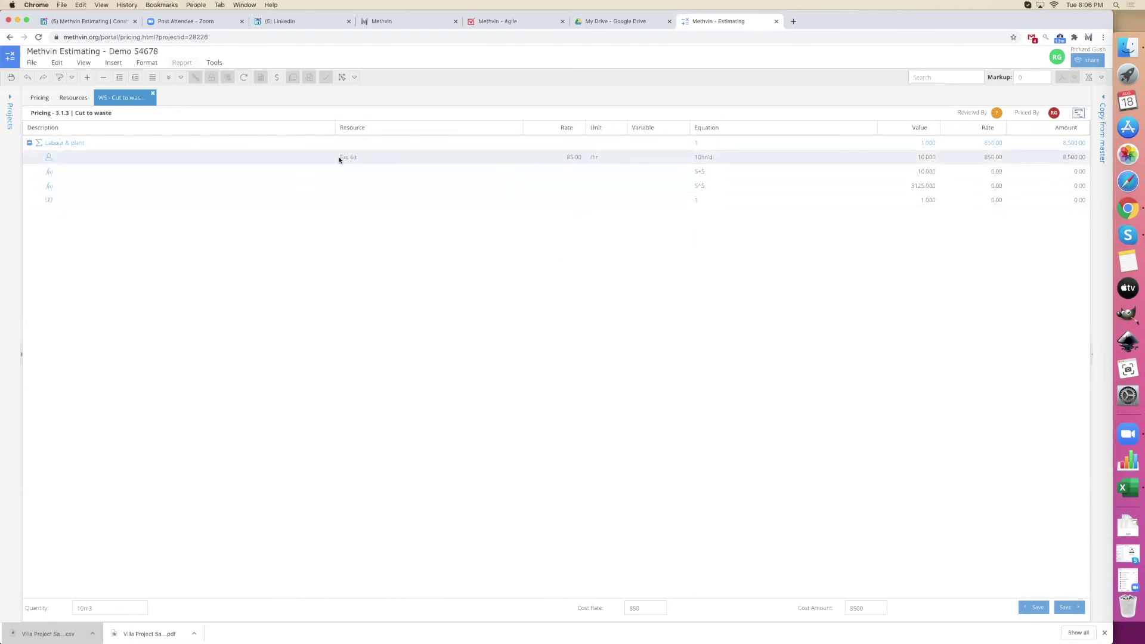
{"action": "left_click", "coordinate": [730, 158]}
{"action": "left_click", "coordinate": [731, 159]}
{"action": "left_click", "coordinate": [600, 158]}
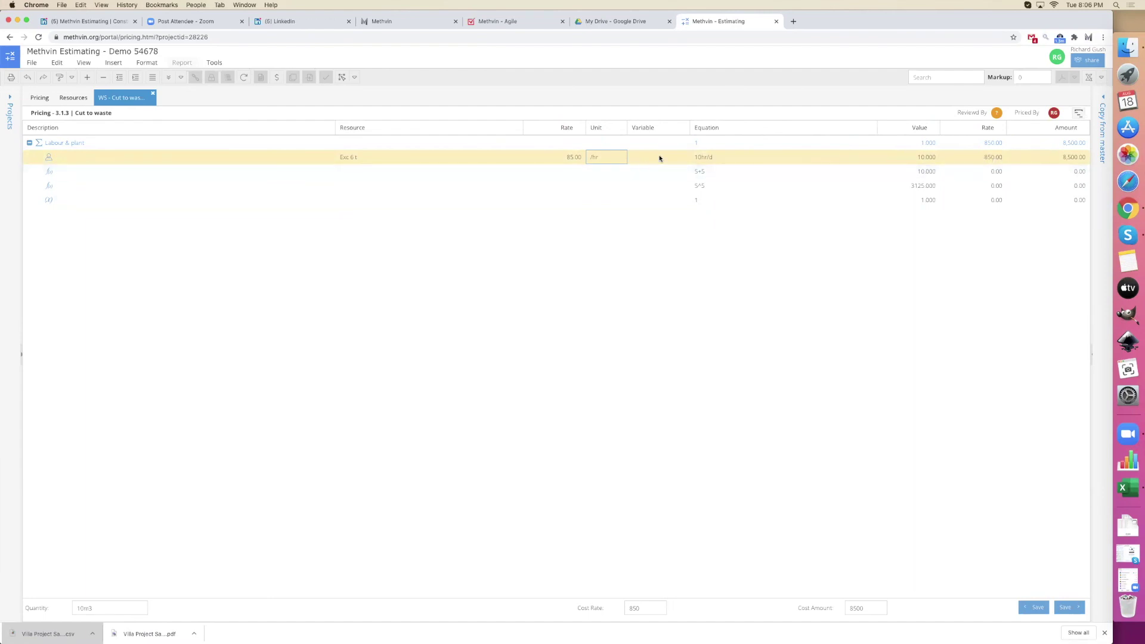
{"action": "left_click", "coordinate": [722, 160]}
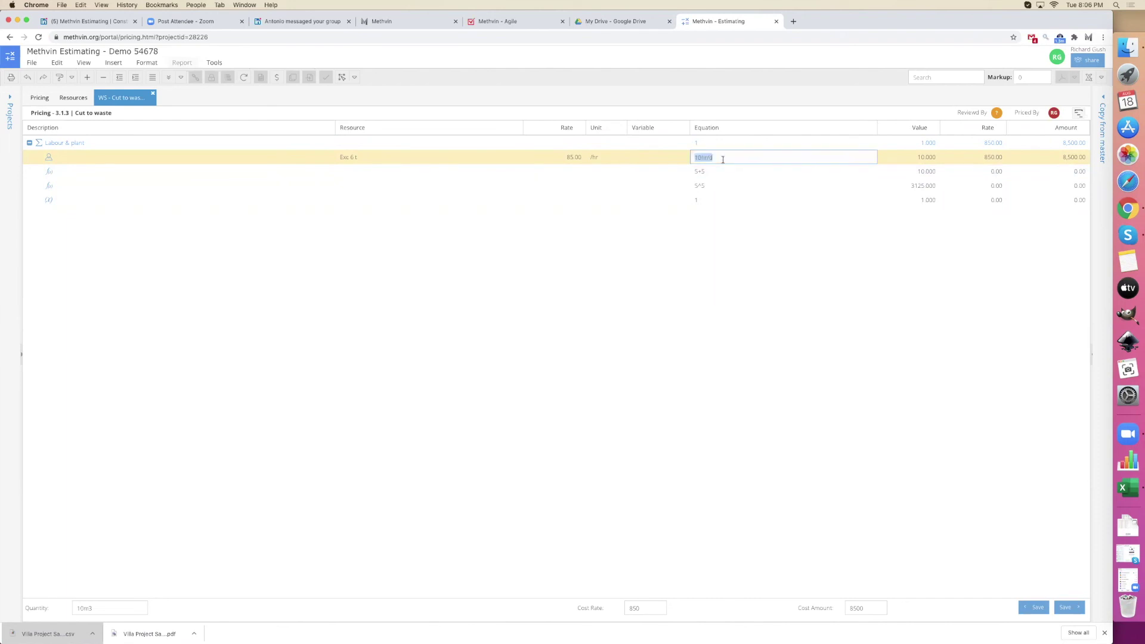
{"action": "left_click", "coordinate": [724, 156]}
{"action": "type", "text": "m3/d"}
{"action": "key", "text": "Return"}
- Examine the Exc 6 t row's resource, unit, equation, value and rate cell by cell
{"action": "key", "text": "Up"}
{"action": "key", "text": "Right"}
{"action": "key", "text": "Right"}
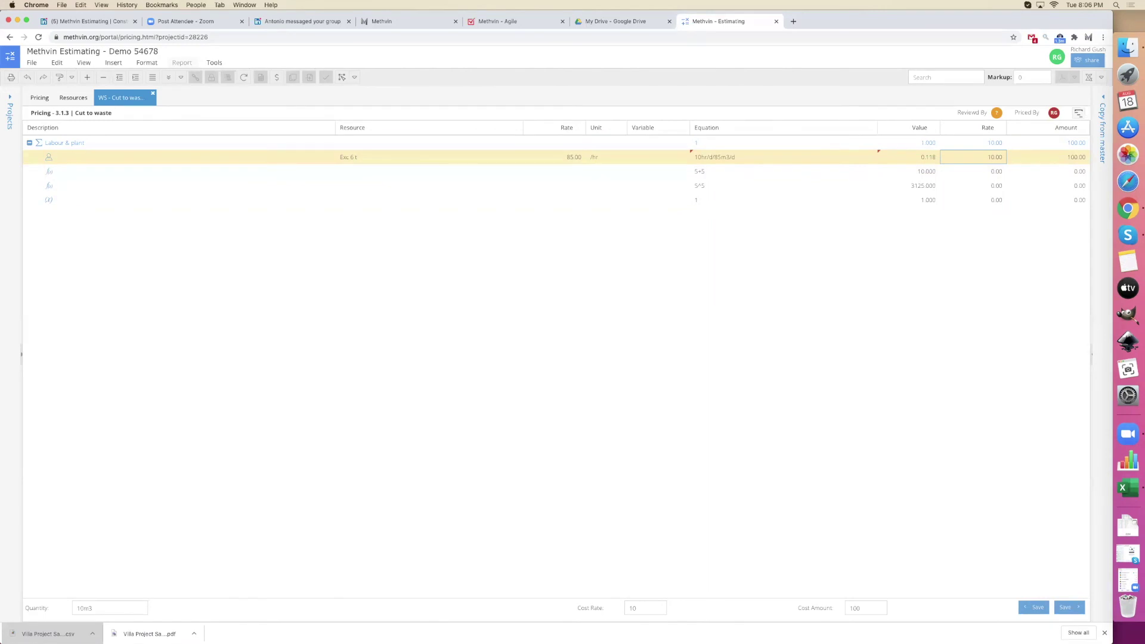
{"action": "key", "text": "Left"}
{"action": "key", "text": "Left"}
{"action": "key", "text": "Left"}
{"action": "key", "text": "Left"}
{"action": "key", "text": "Left"}
{"action": "key", "text": "Left"}
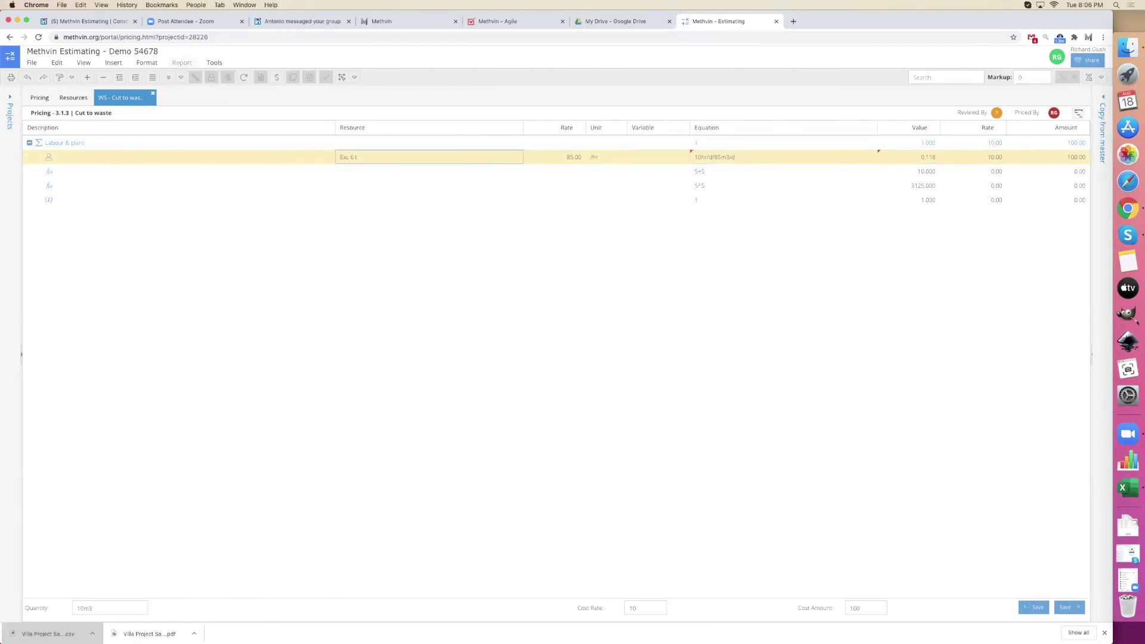
{"action": "key", "text": "Right"}
{"action": "key", "text": "Right"}
{"action": "key", "text": "Right"}
{"action": "key", "text": "Right"}
{"action": "key", "text": "Right"}
{"action": "key", "text": "Right"}
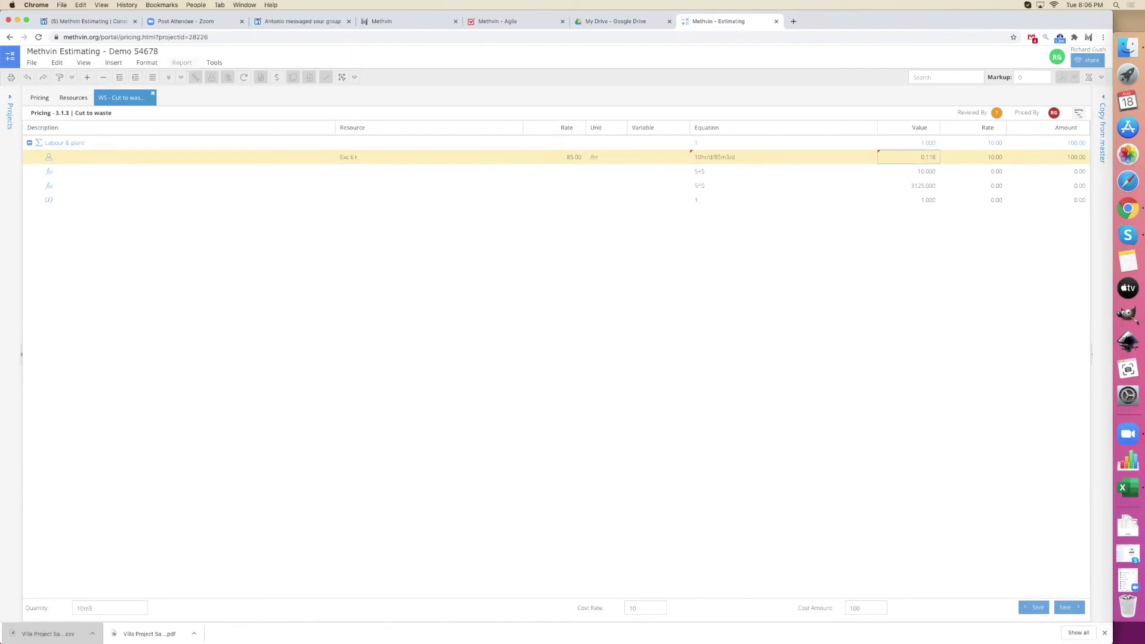
{"action": "key", "text": "Down"}
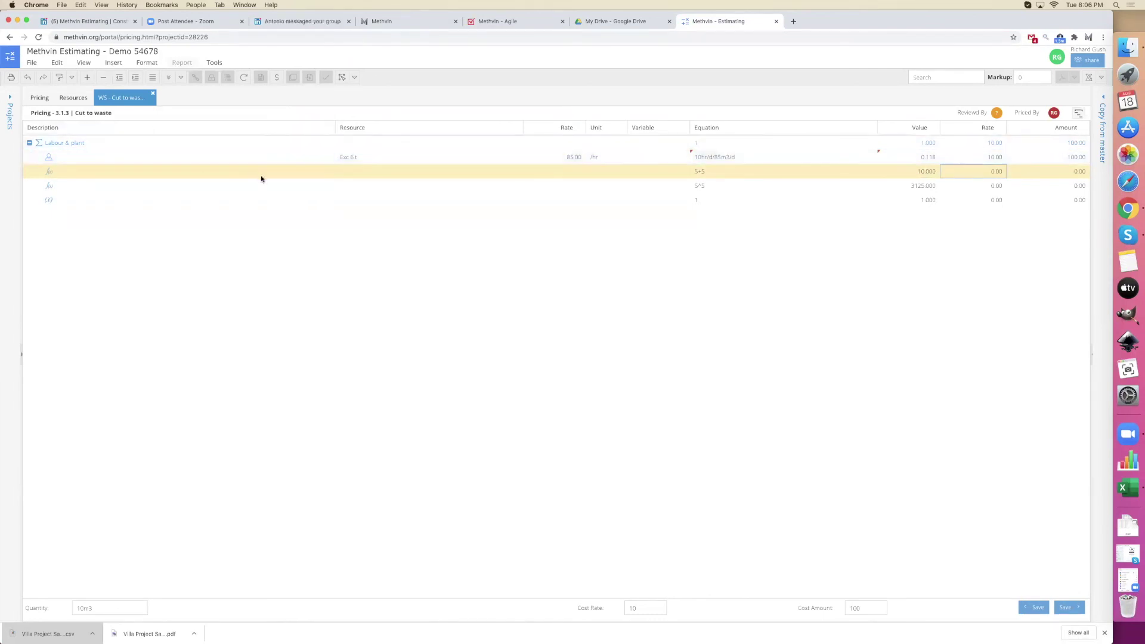
- Close the Cut to waste worksheet and save the new equation
{"action": "left_click", "coordinate": [154, 93]}
{"action": "left_click", "coordinate": [535, 359]}
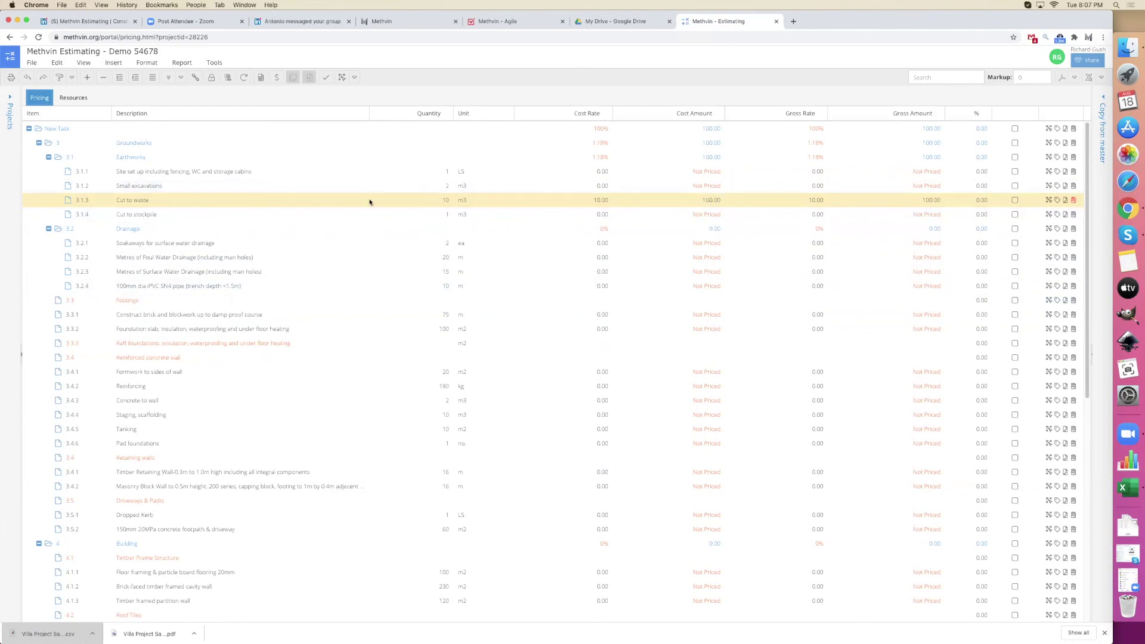
- Open the master project for copying beside the pricing schedule, and view the selectable projects without changing the choice
{"action": "left_click", "coordinate": [1104, 97]}
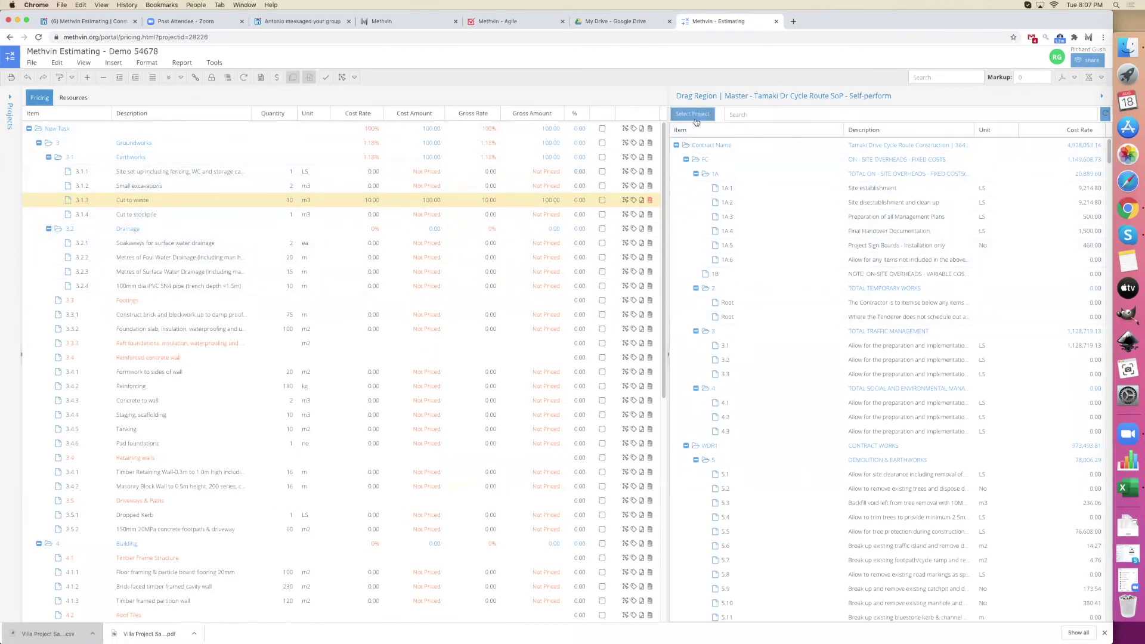
{"action": "left_click", "coordinate": [693, 114]}
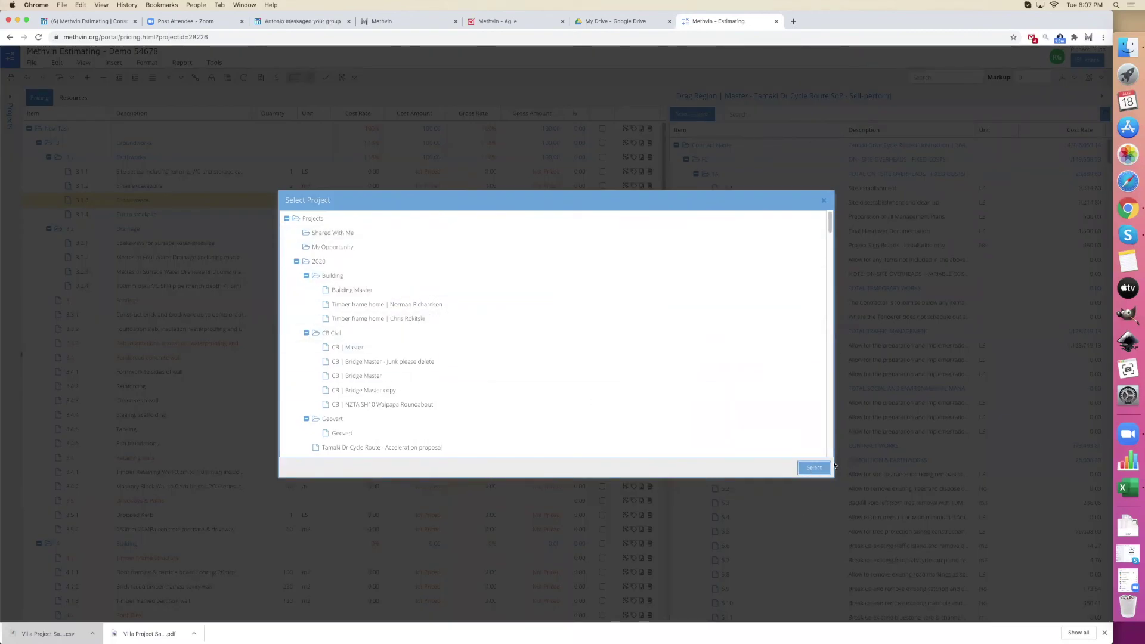
{"action": "left_click", "coordinate": [823, 197]}
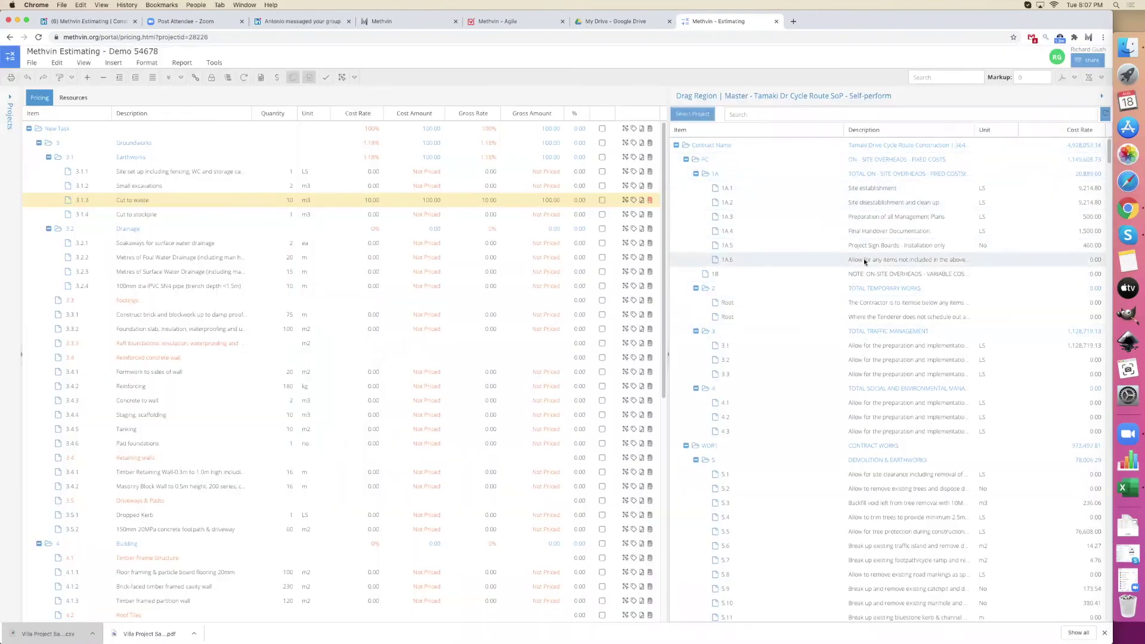
- Copy master item 5.3, Backfill void left from tree removal, into Earthworks directly below Cut to waste
{"action": "scroll", "coordinate": [888, 238], "scroll_direction": "down", "scroll_amount": 5}
{"action": "scroll", "coordinate": [896, 273], "scroll_direction": "down", "scroll_amount": 3}
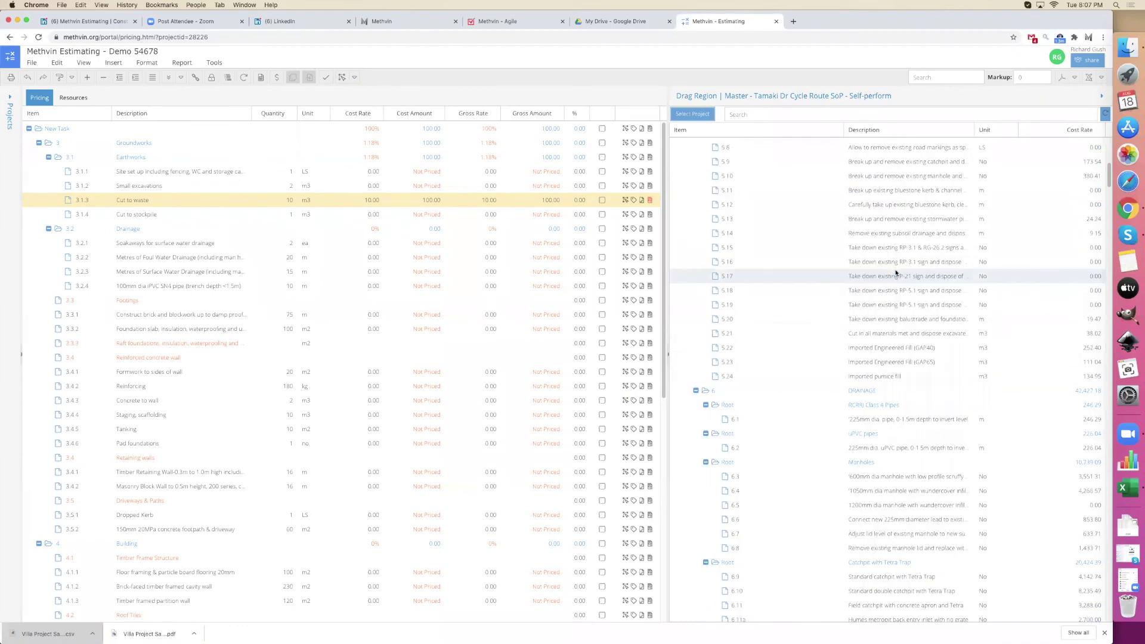
{"action": "scroll", "coordinate": [896, 273], "scroll_direction": "up", "scroll_amount": 2}
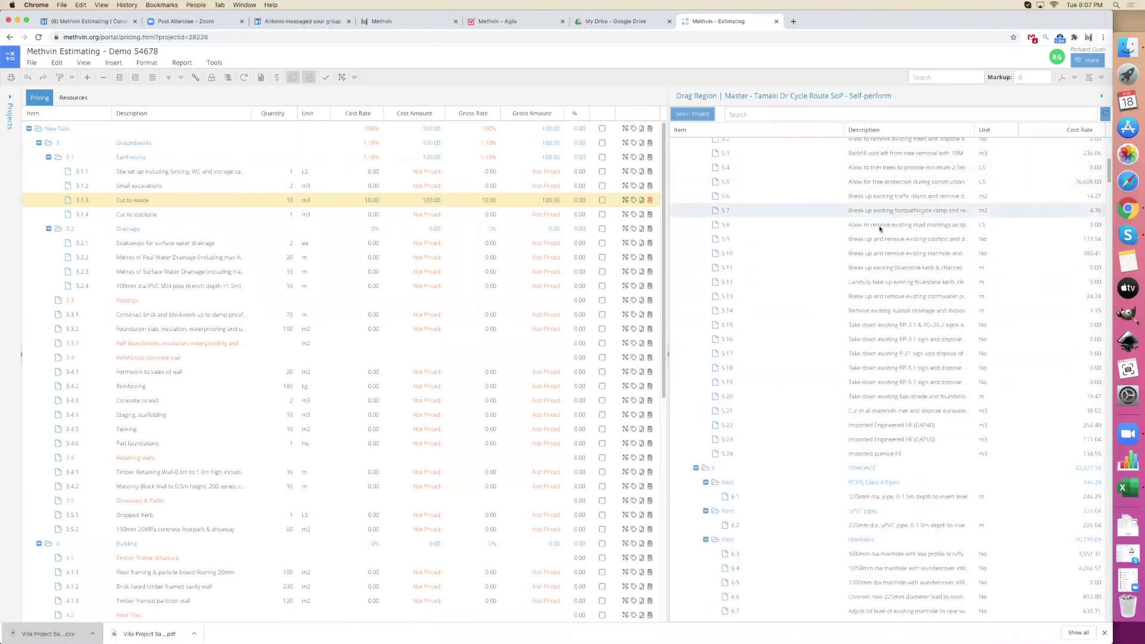
{"action": "scroll", "coordinate": [895, 250], "scroll_direction": "up", "scroll_amount": 5}
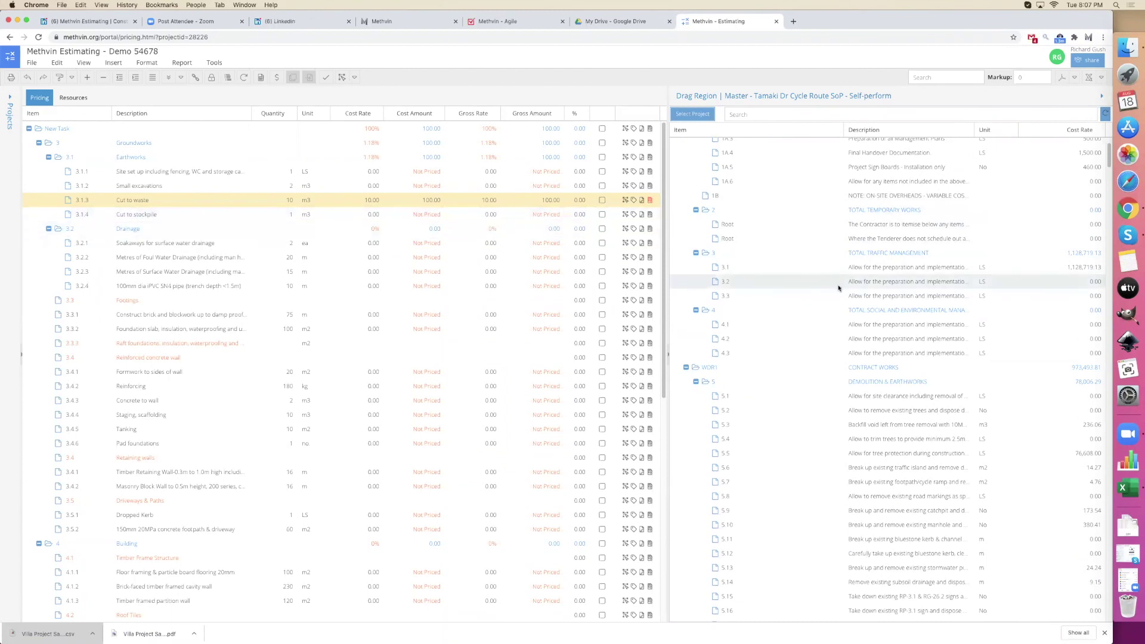
{"action": "scroll", "coordinate": [847, 295], "scroll_direction": "down", "scroll_amount": 5}
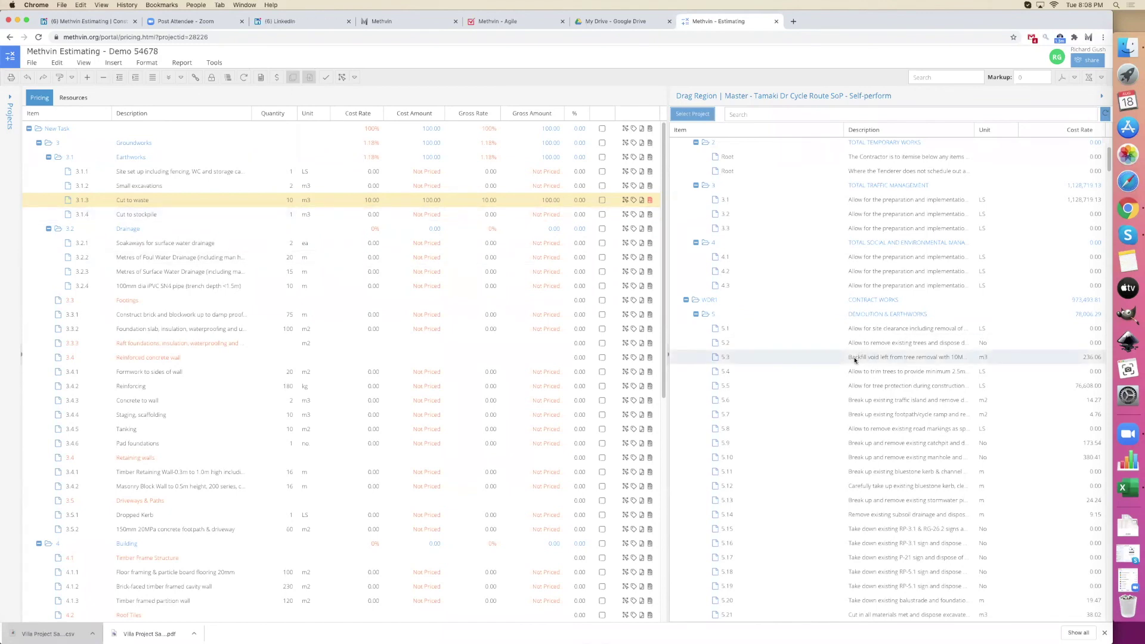
{"action": "left_click", "coordinate": [880, 362]}
{"action": "left_click_drag", "start_coordinate": [880, 362], "coordinate": [395, 211]}
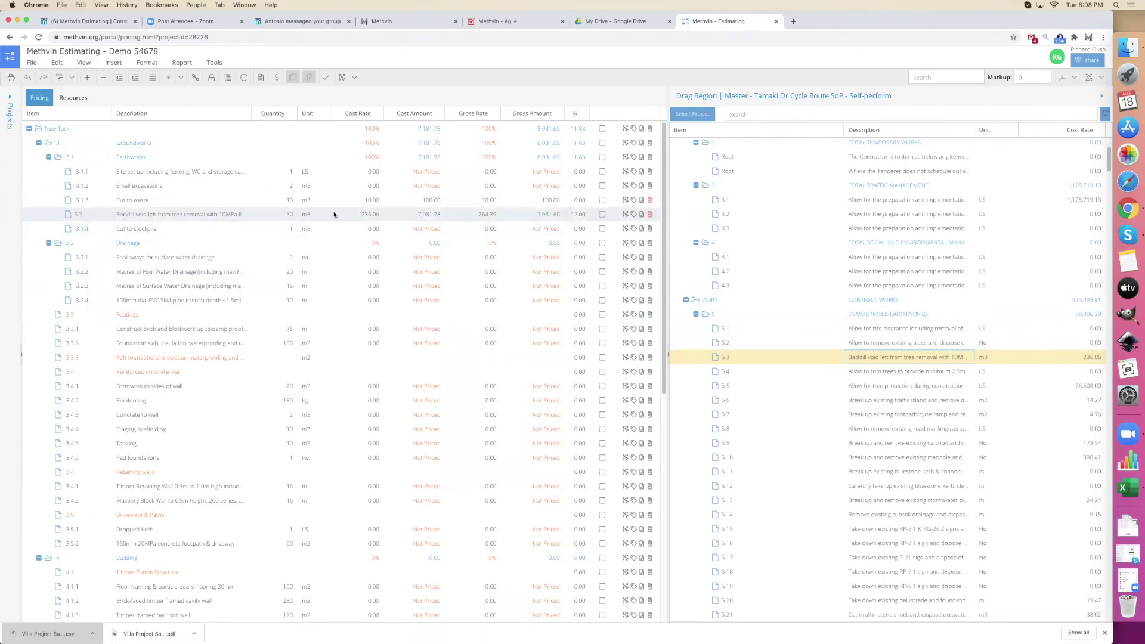
- Renumber the copied backfill item as 3.1.4 and set its quantity to 55 m3
{"action": "double_click", "coordinate": [84, 215]}
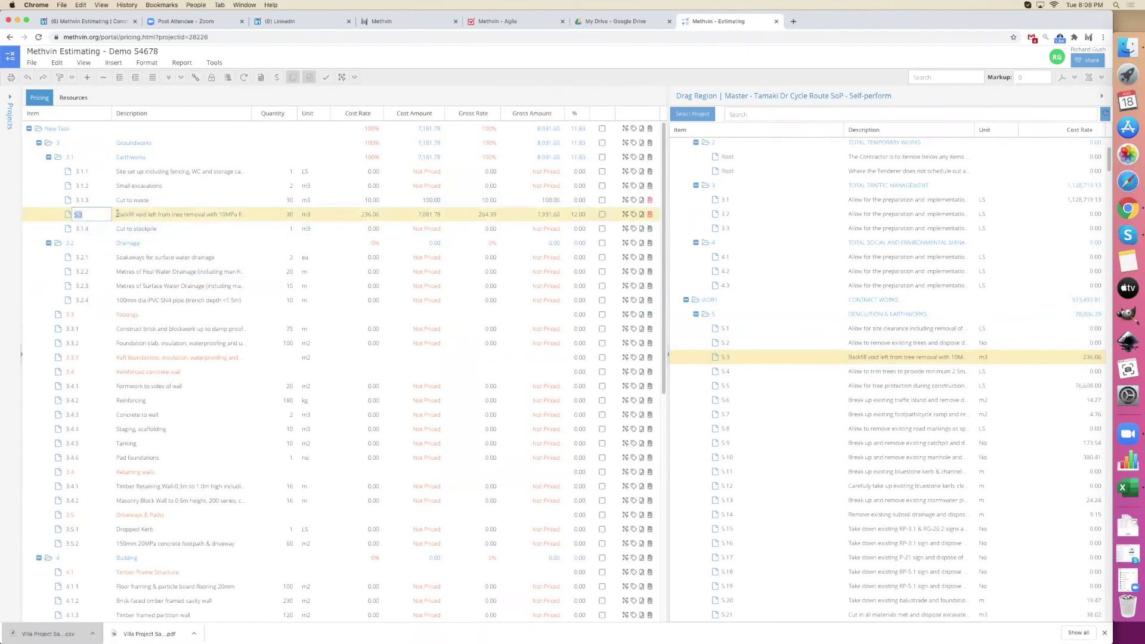
{"action": "type", "text": "3.1"}
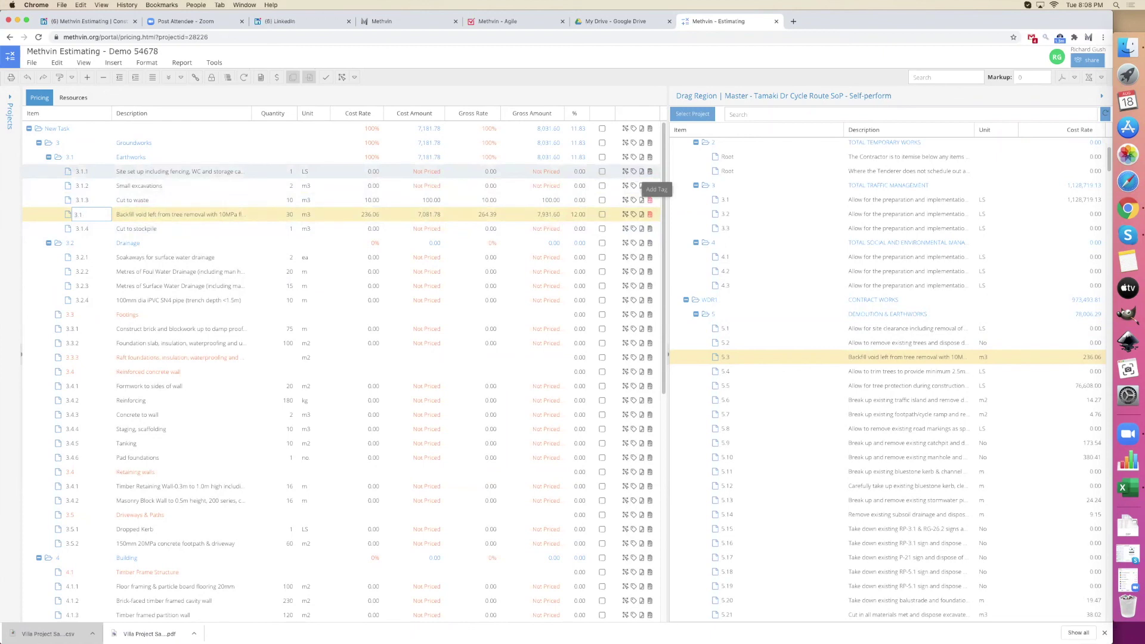
{"action": "key", "text": "Tab"}
{"action": "key", "text": "Tab"}
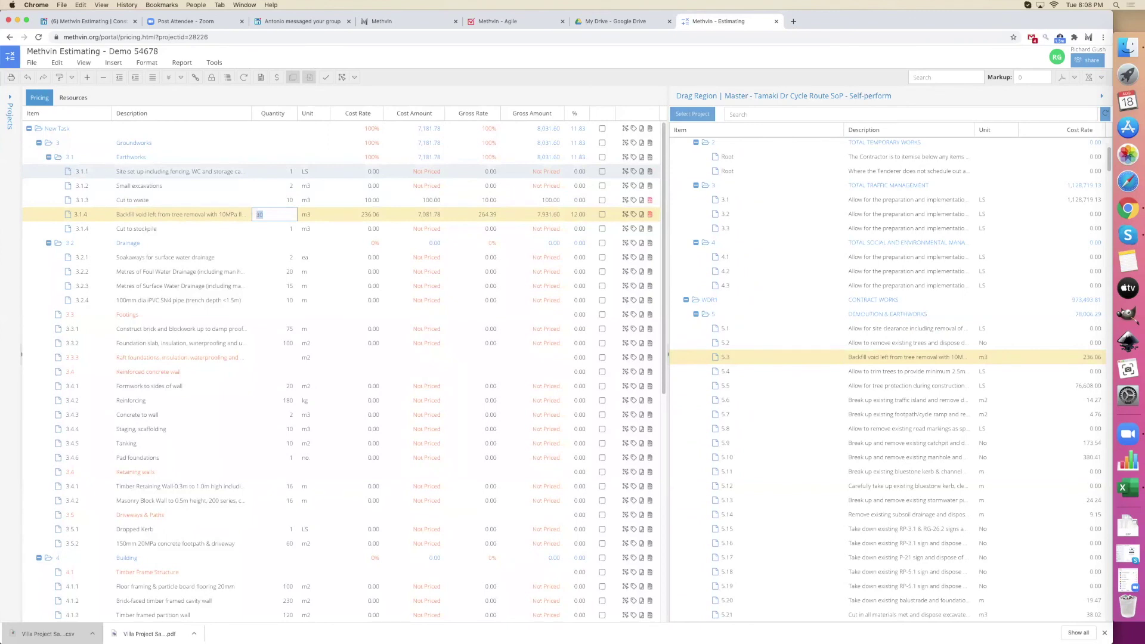
{"action": "type", "text": "55"}
{"action": "key", "text": "Tab"}
{"action": "key", "text": "Tab"}
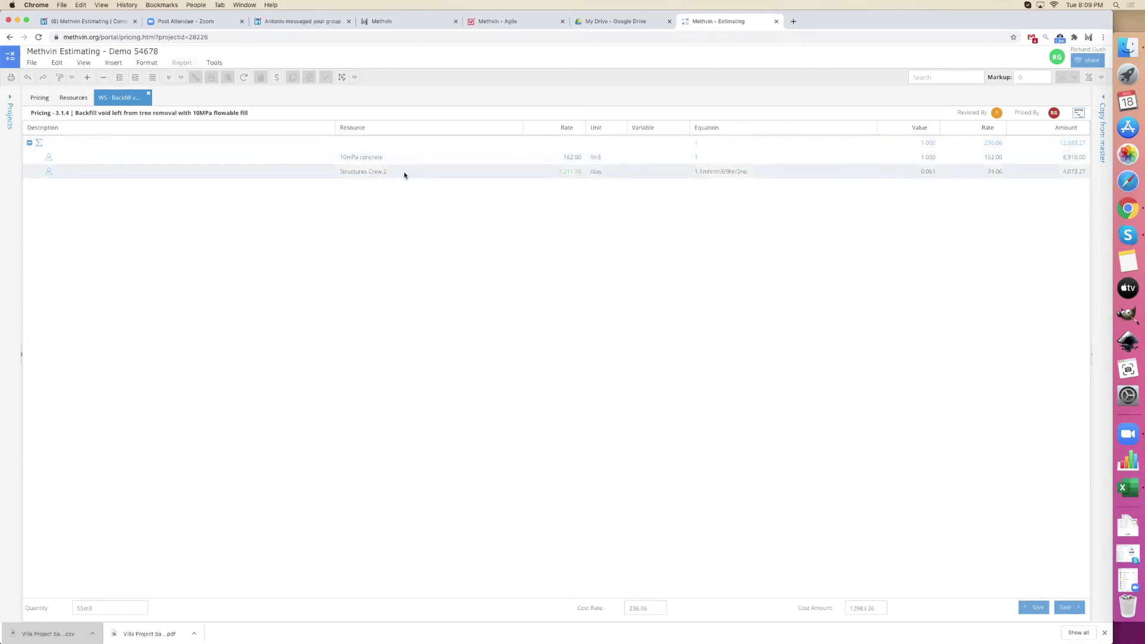
- In the backfill item's worksheet, examine the resources 10mPa concrete and Structures Crew 2 and their rates
{"action": "left_click", "coordinate": [384, 158]}
{"action": "left_click", "coordinate": [398, 173]}
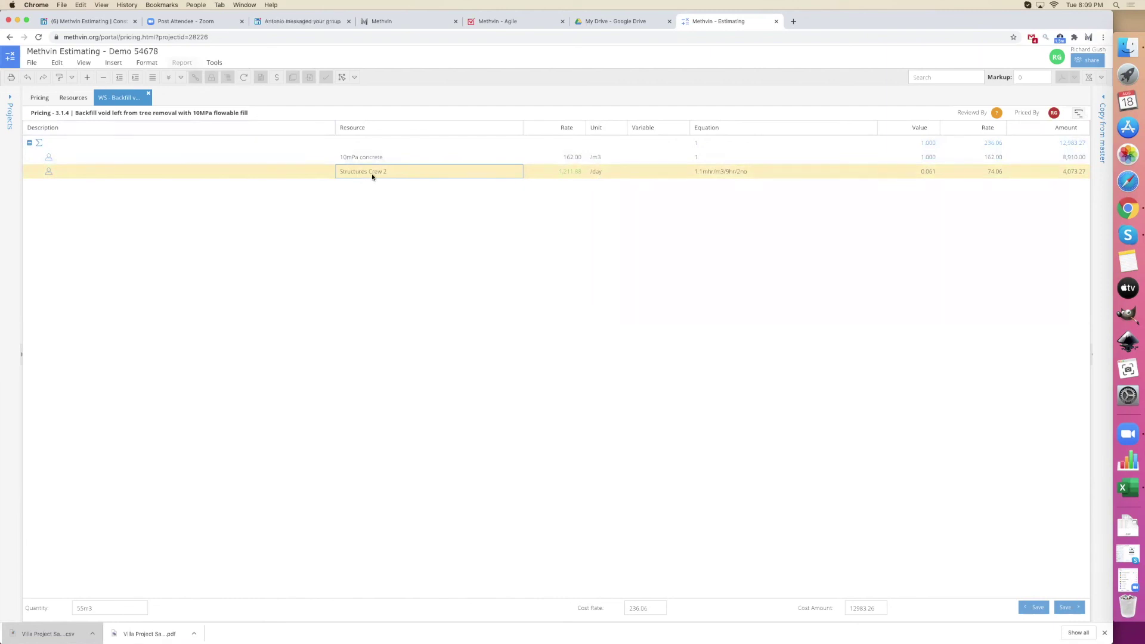
{"action": "left_click", "coordinate": [572, 168]}
{"action": "left_click", "coordinate": [570, 161]}
{"action": "left_click", "coordinate": [567, 172]}
{"action": "left_click", "coordinate": [568, 162]}
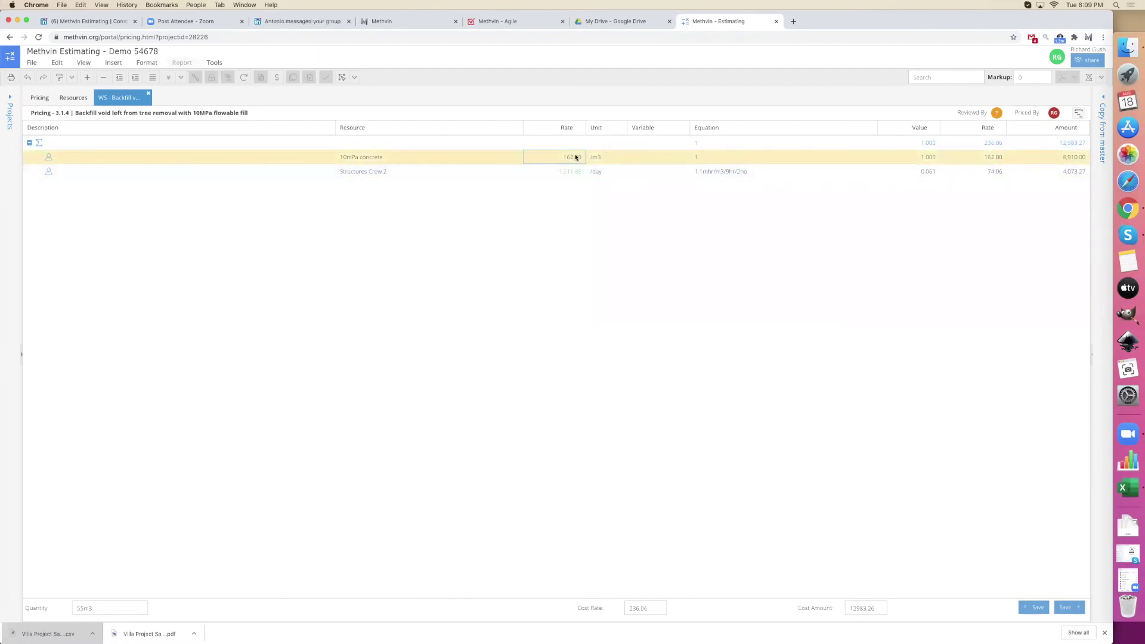
{"action": "left_click", "coordinate": [567, 171]}
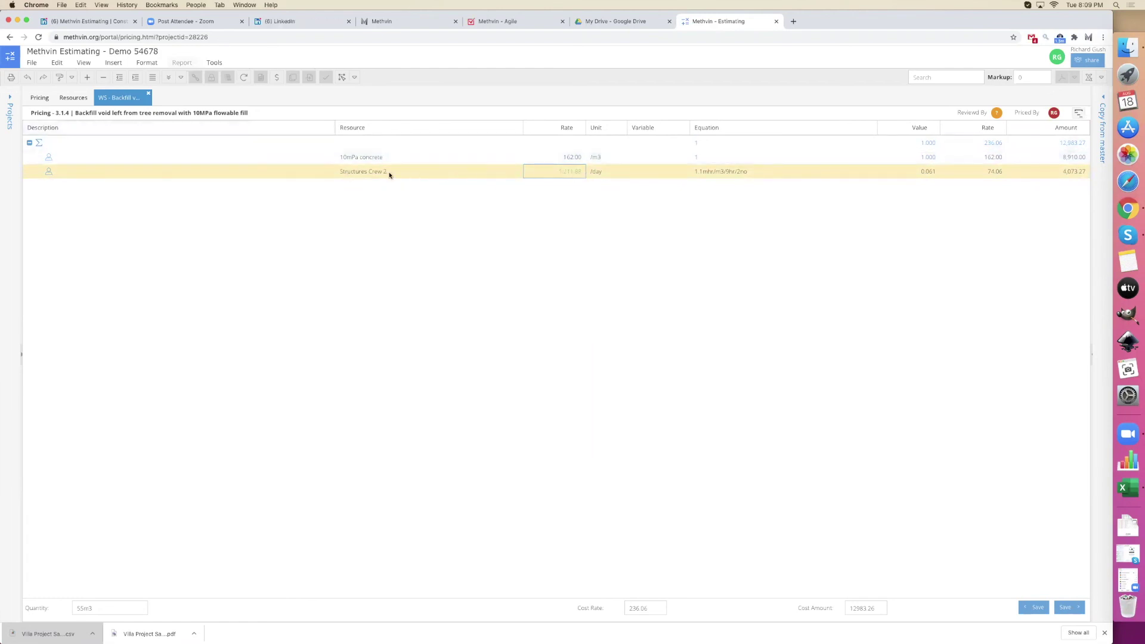
- Open the rate build-up of Structures Crew 2 and examine its plant resources
{"action": "double_click", "coordinate": [570, 173]}
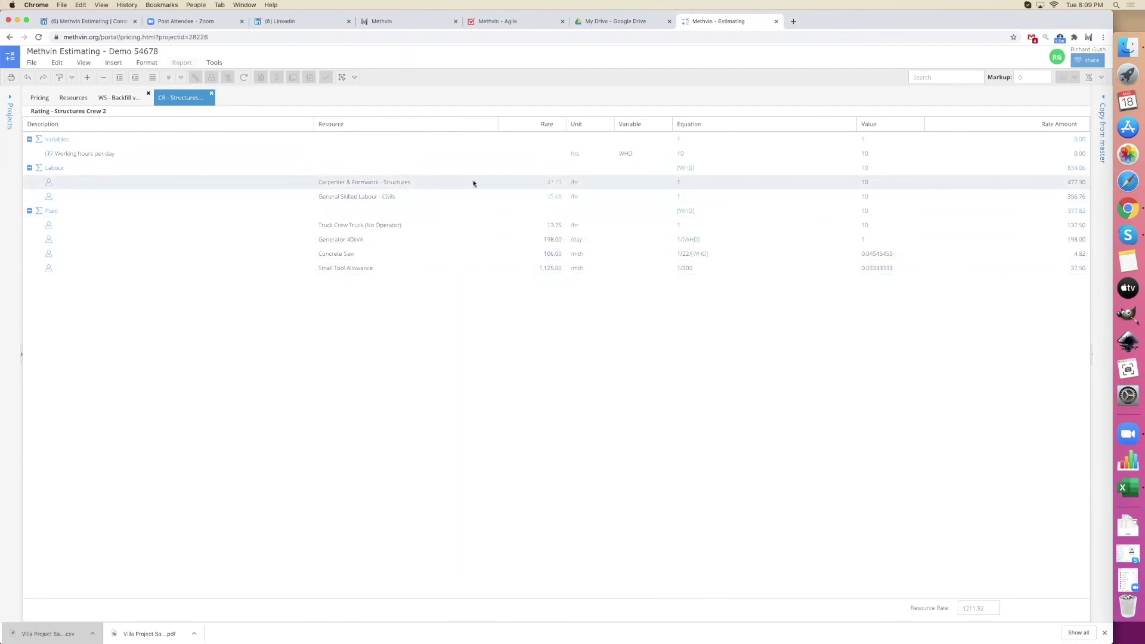
{"action": "double_click", "coordinate": [553, 226]}
{"action": "left_click", "coordinate": [569, 254]}
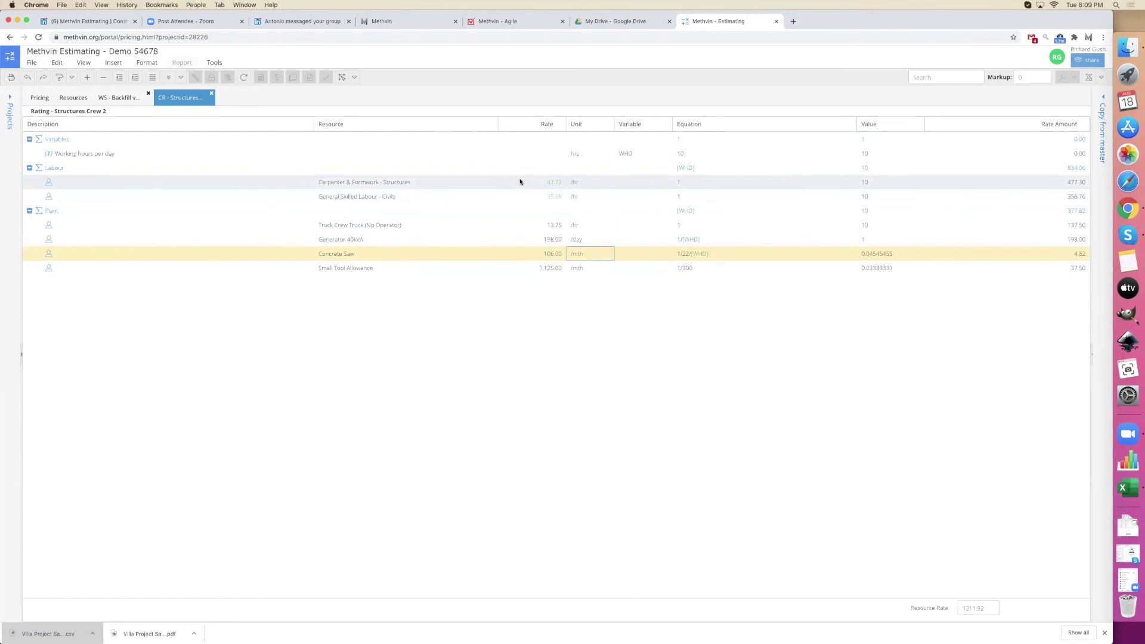
- Open the Carpenter & Formwork - Structures rate build-up and examine its productivity variables and equations
{"action": "left_click", "coordinate": [550, 182]}
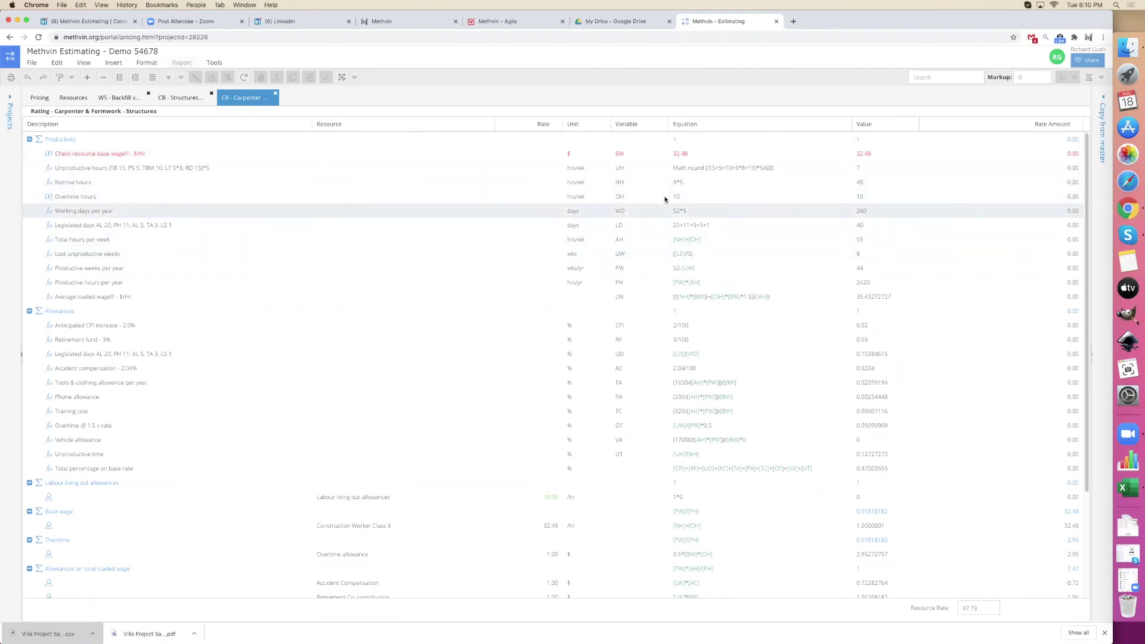
{"action": "left_click", "coordinate": [703, 155]}
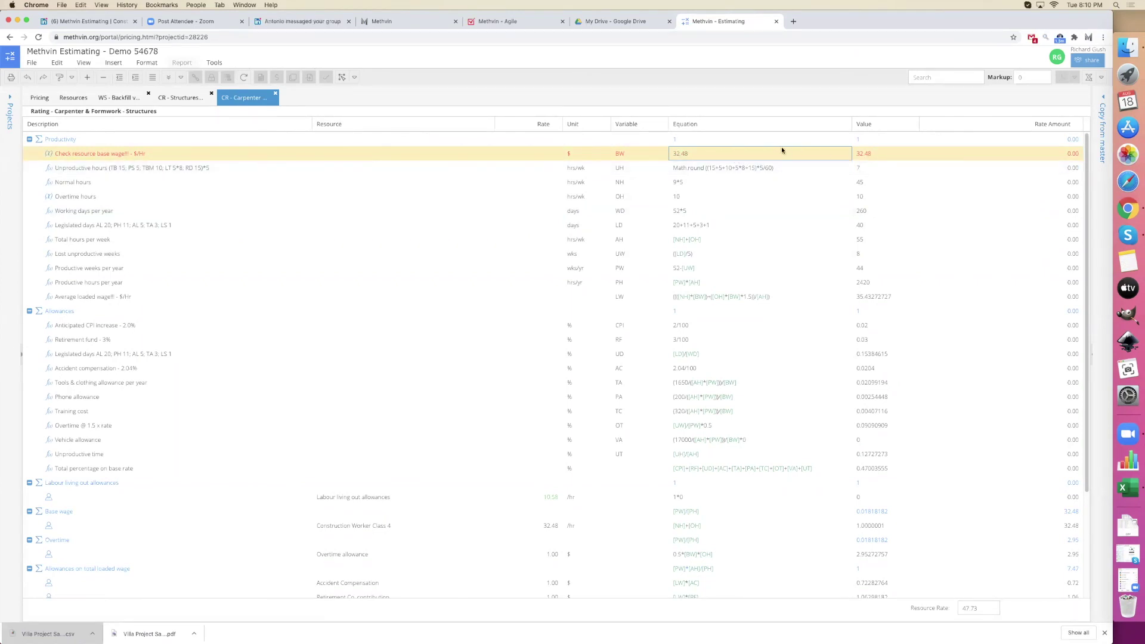
{"action": "left_click", "coordinate": [708, 169]}
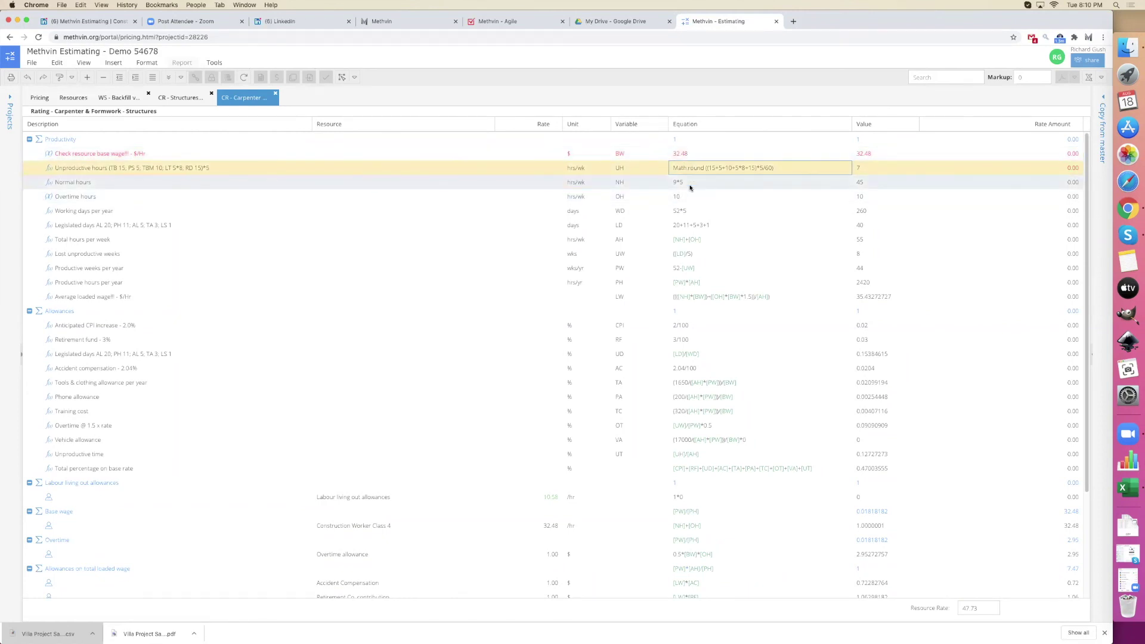
{"action": "left_click", "coordinate": [627, 155]}
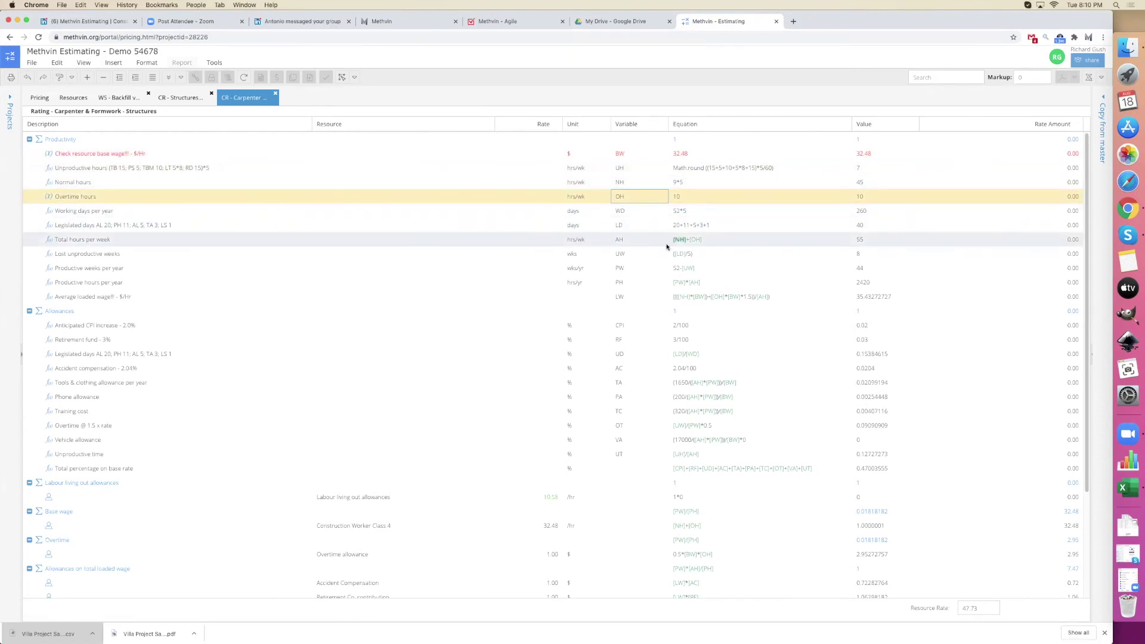
{"action": "left_click", "coordinate": [701, 249]}
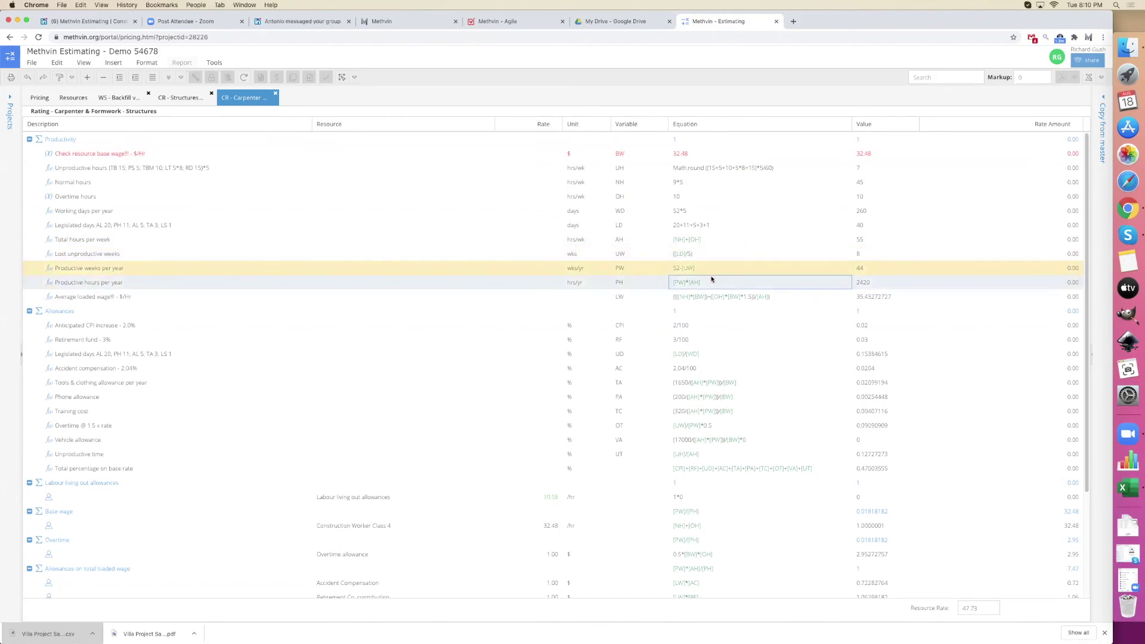
- Examine the average loaded wage equation and the labour living out allowances, and close the carpenter and crew rate build-ups
{"action": "left_click", "coordinate": [721, 295]}
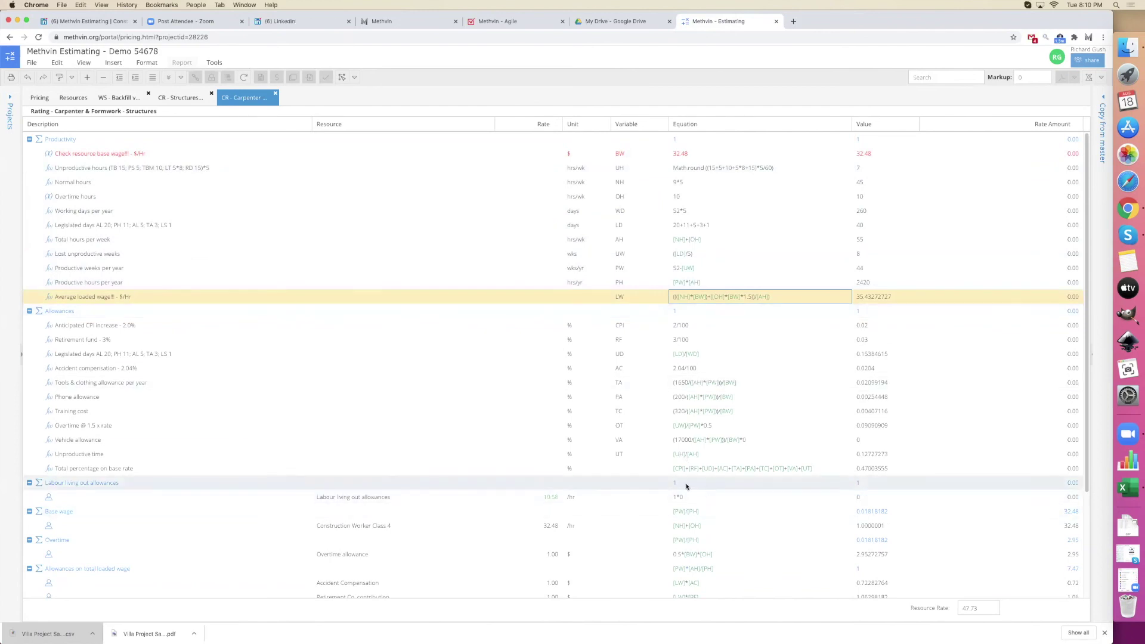
{"action": "left_click", "coordinate": [364, 498]}
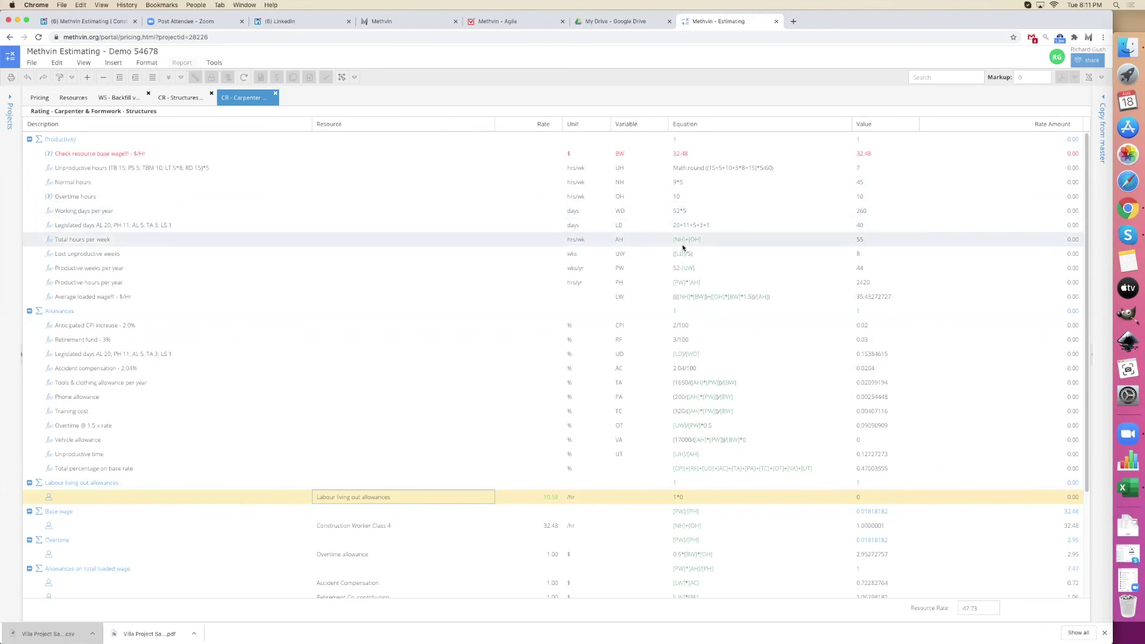
{"action": "left_click", "coordinate": [276, 95]}
{"action": "left_click", "coordinate": [211, 97]}
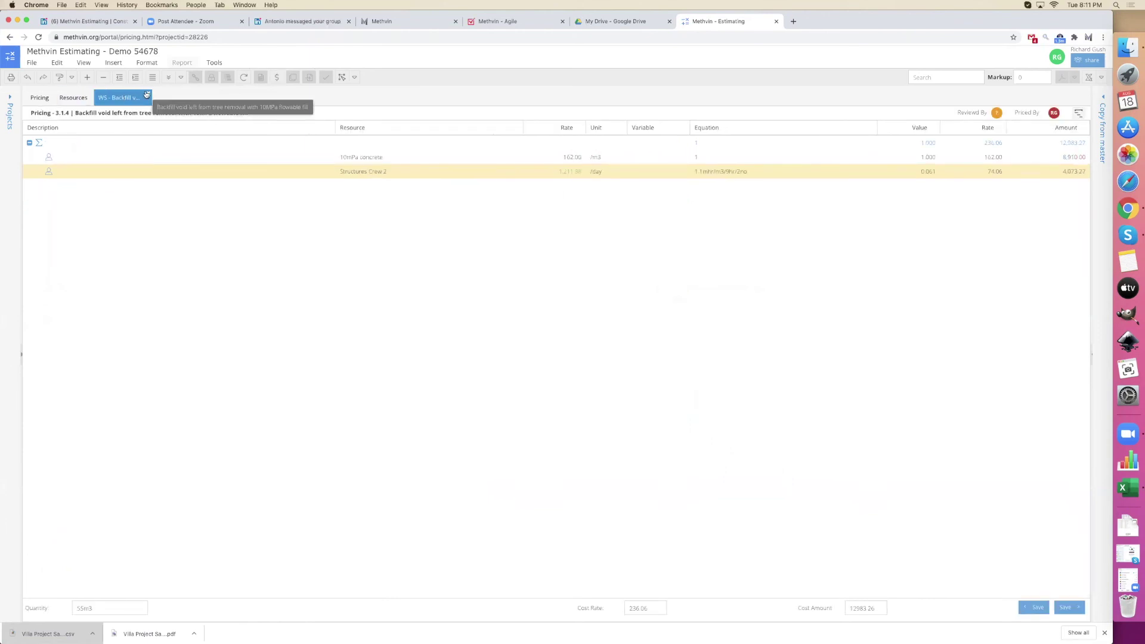
- Close the backfill item's worksheet and check the item's cost rate in the pricing schedule
{"action": "left_click", "coordinate": [147, 95]}
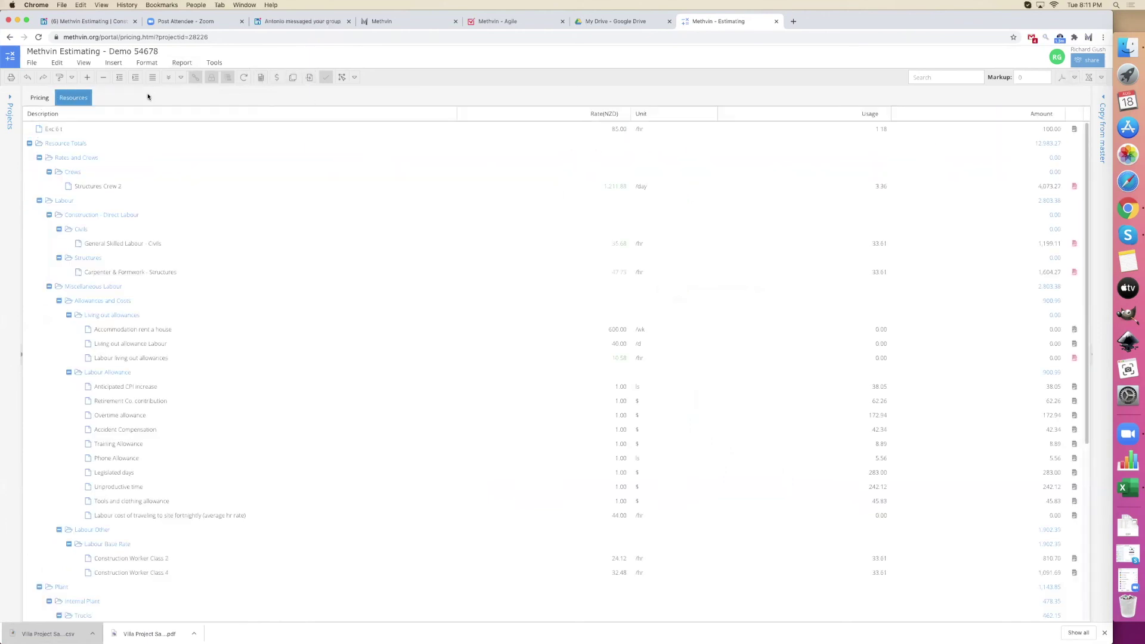
{"action": "left_click", "coordinate": [39, 97]}
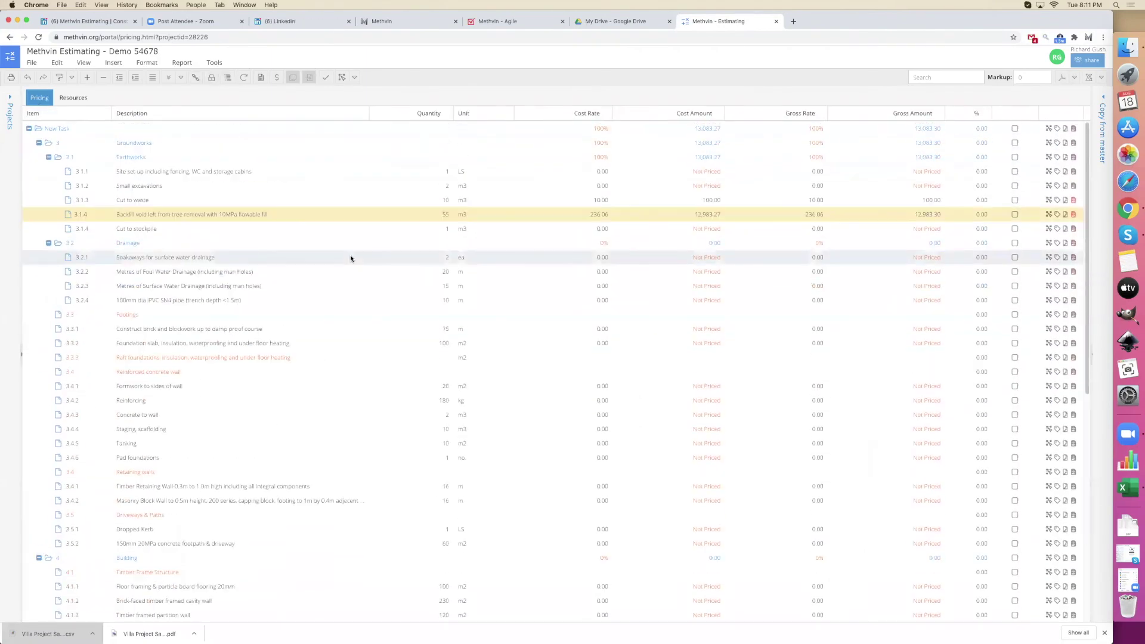
{"action": "left_click", "coordinate": [603, 215]}
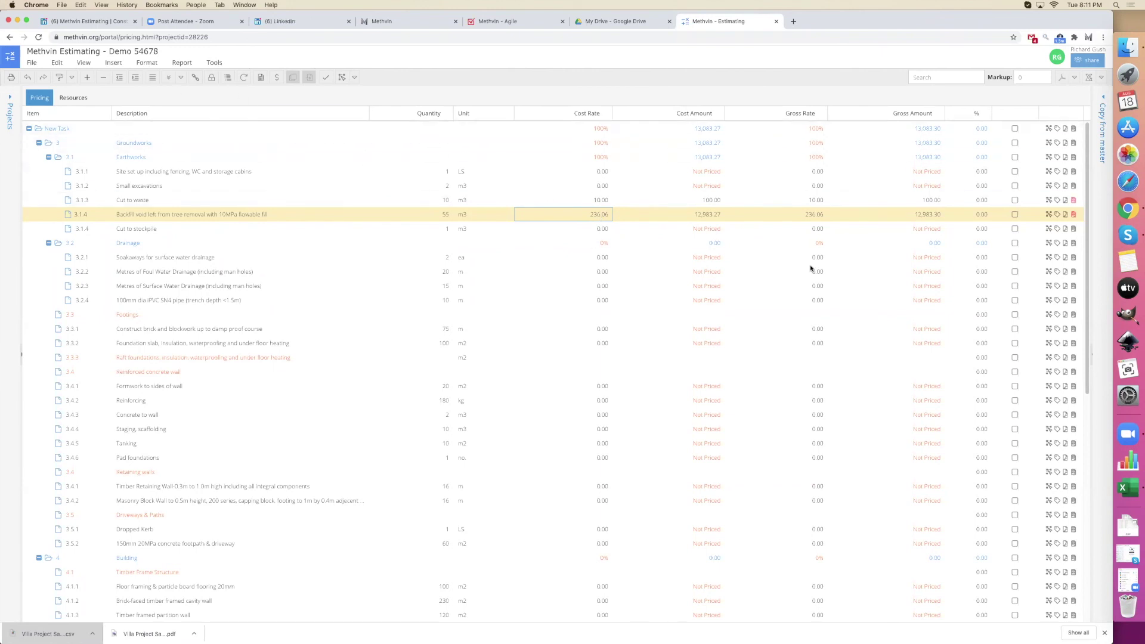
- Examine the project's resource list, including the labour, plant and materials rates, usage and amounts
{"action": "left_click", "coordinate": [73, 97]}
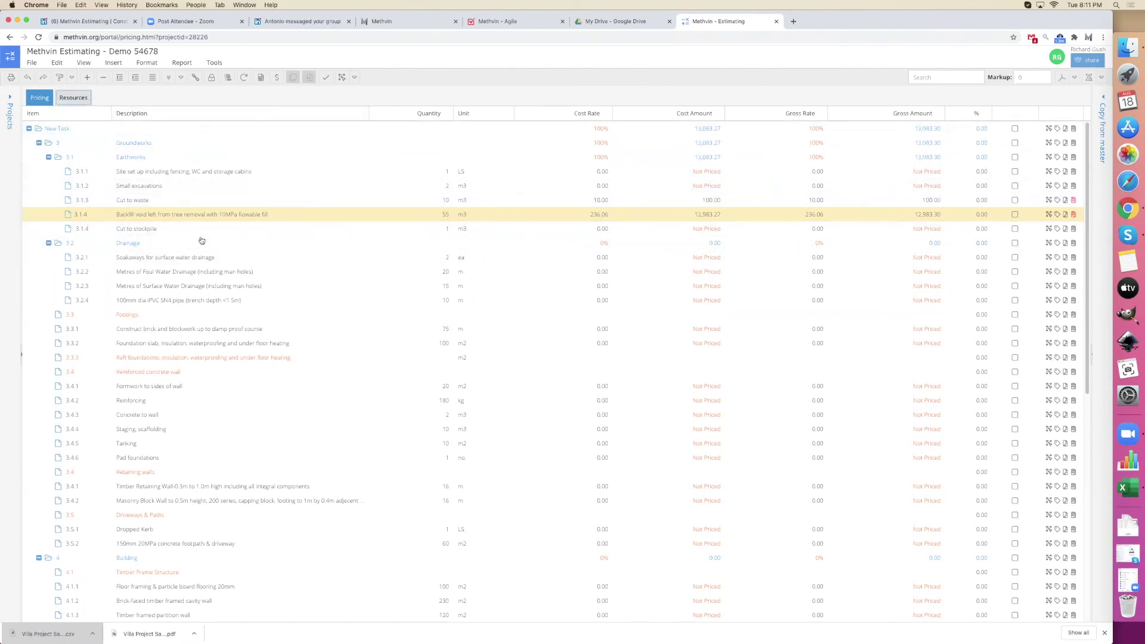
{"action": "left_click", "coordinate": [79, 130]}
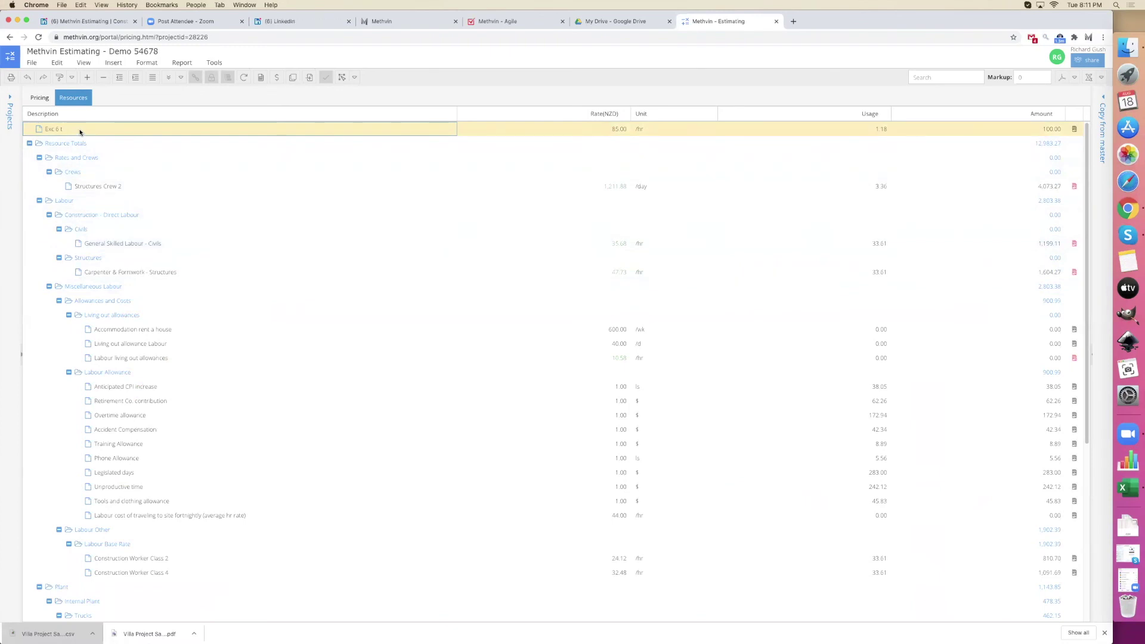
{"action": "scroll", "coordinate": [182, 226], "scroll_direction": "down", "scroll_amount": 5}
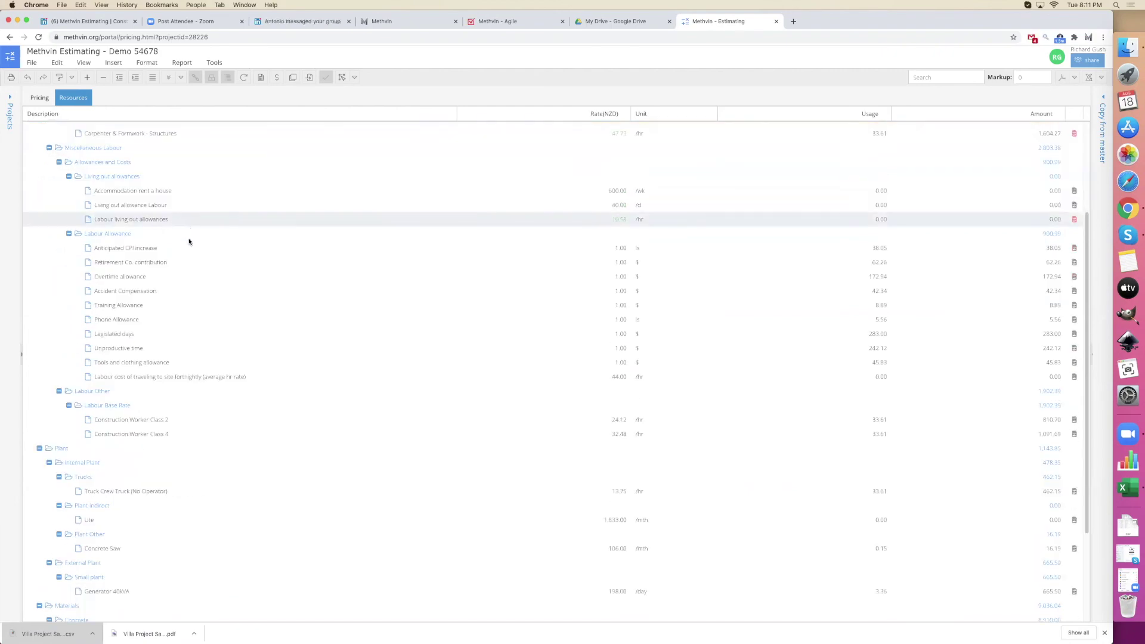
{"action": "scroll", "coordinate": [227, 350], "scroll_direction": "up", "scroll_amount": 5}
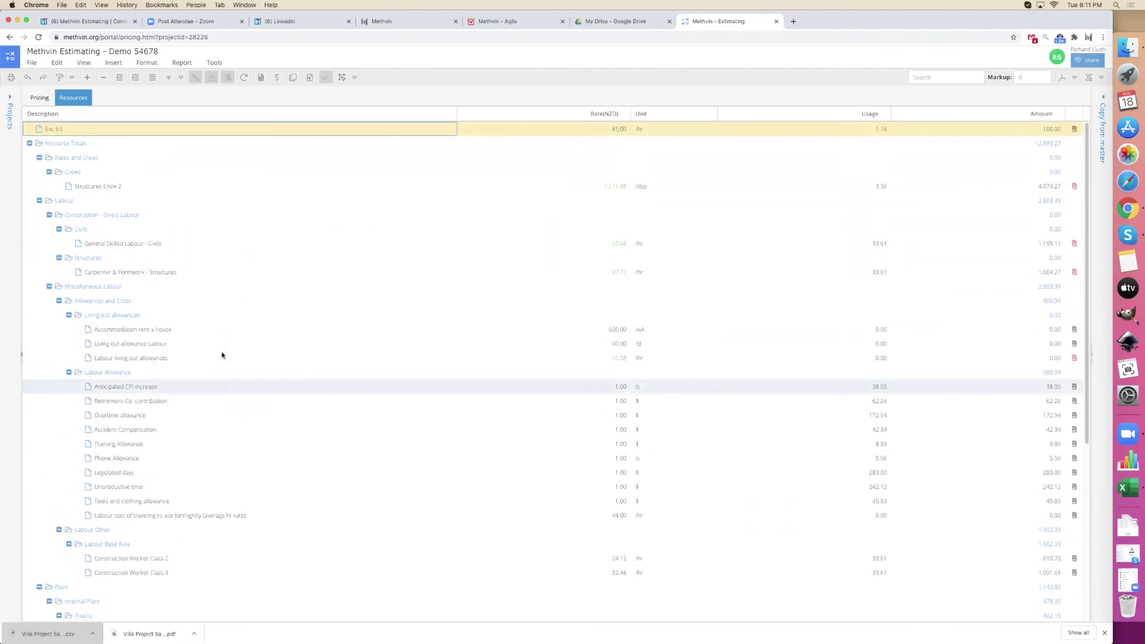
{"action": "scroll", "coordinate": [222, 356], "scroll_direction": "down", "scroll_amount": 5}
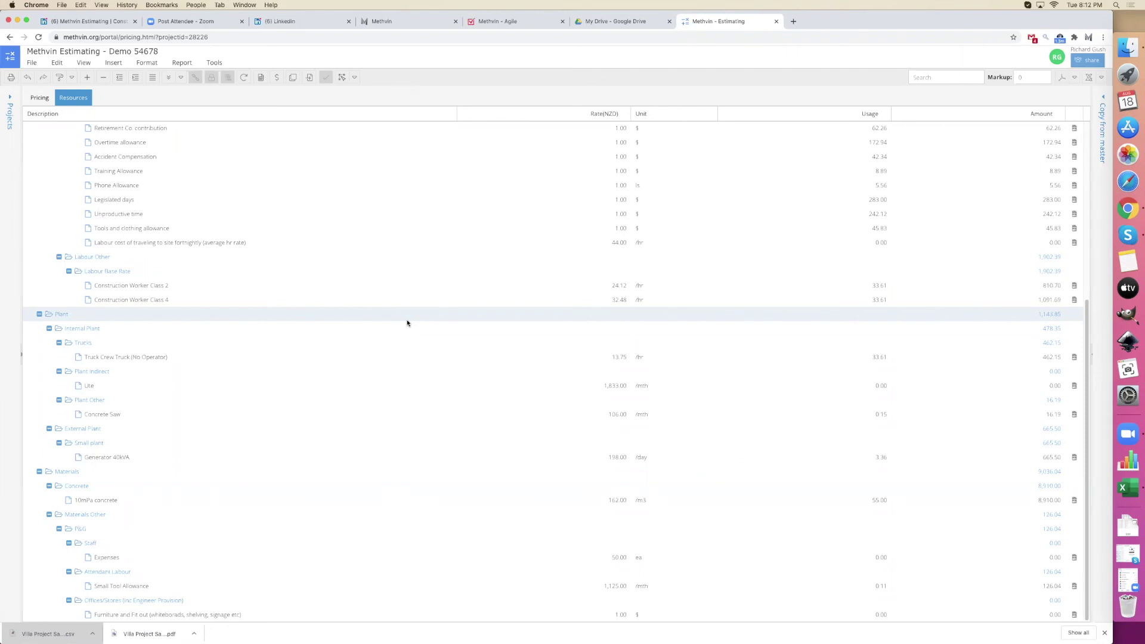
{"action": "scroll", "coordinate": [423, 525], "scroll_direction": "up", "scroll_amount": 3}
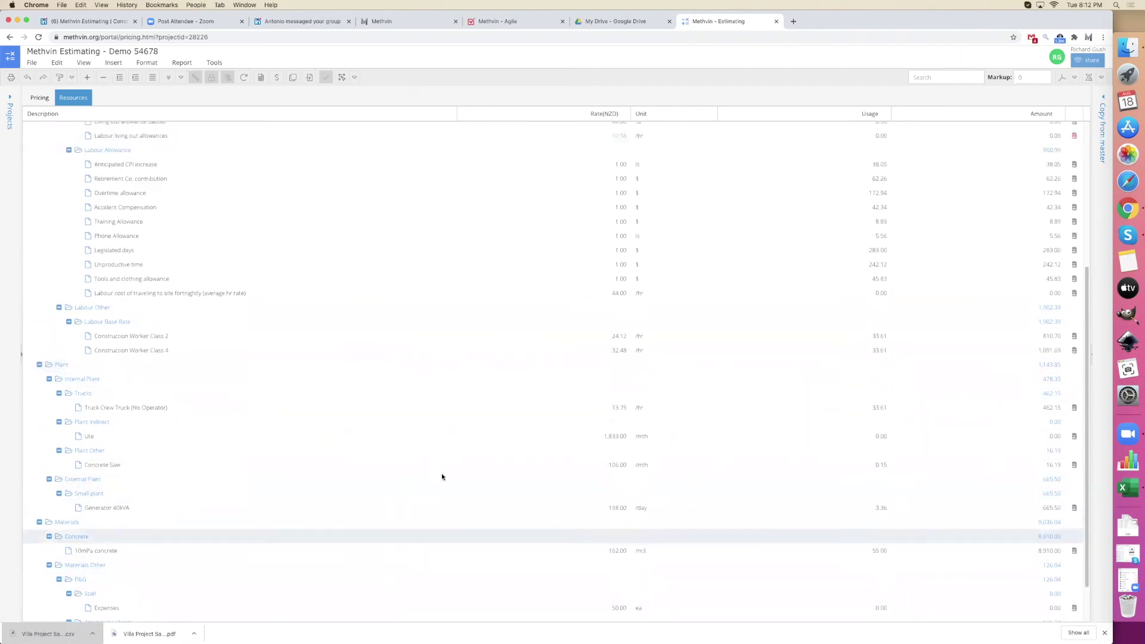
{"action": "scroll", "coordinate": [512, 358], "scroll_direction": "up", "scroll_amount": 4}
{"action": "scroll", "coordinate": [512, 358], "scroll_direction": "down", "scroll_amount": 7}
{"action": "scroll", "coordinate": [492, 369], "scroll_direction": "up", "scroll_amount": 7}
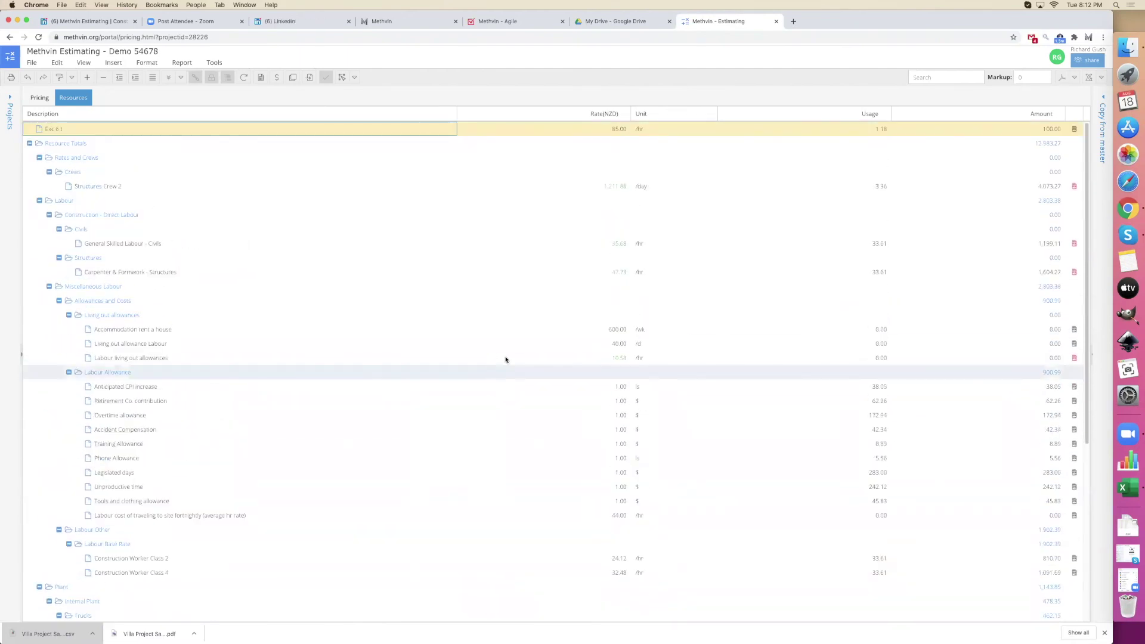
- Open the worksheet of pricing item 3.1.3 Cut to waste and add five blank rows beneath the existing lines
{"action": "left_click", "coordinate": [40, 97]}
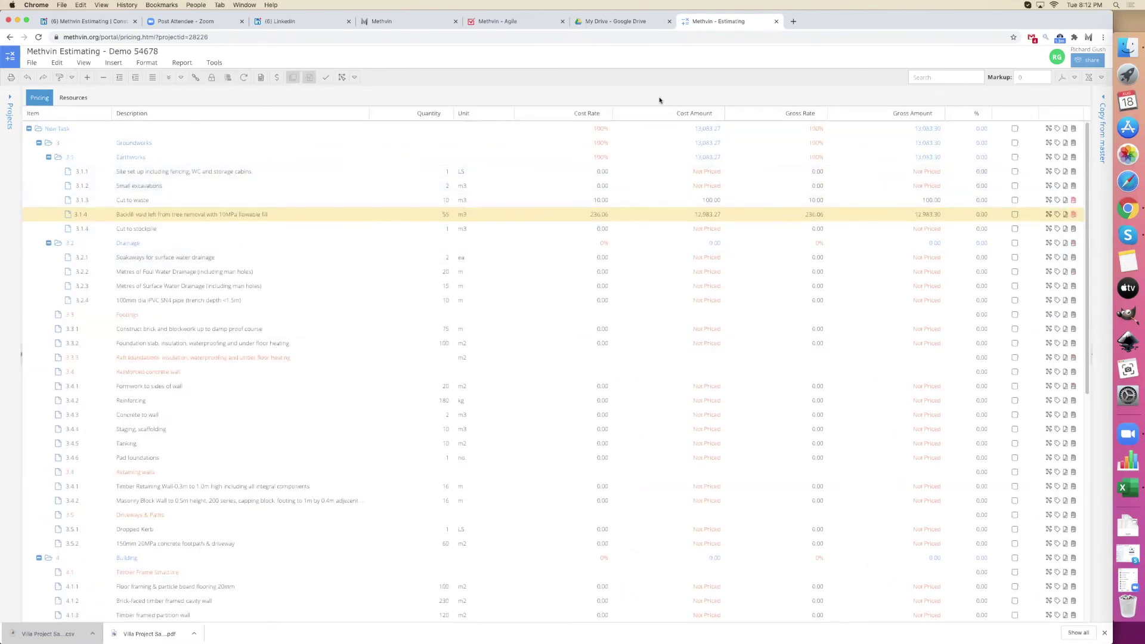
{"action": "left_click", "coordinate": [596, 202]}
{"action": "double_click", "coordinate": [597, 206]}
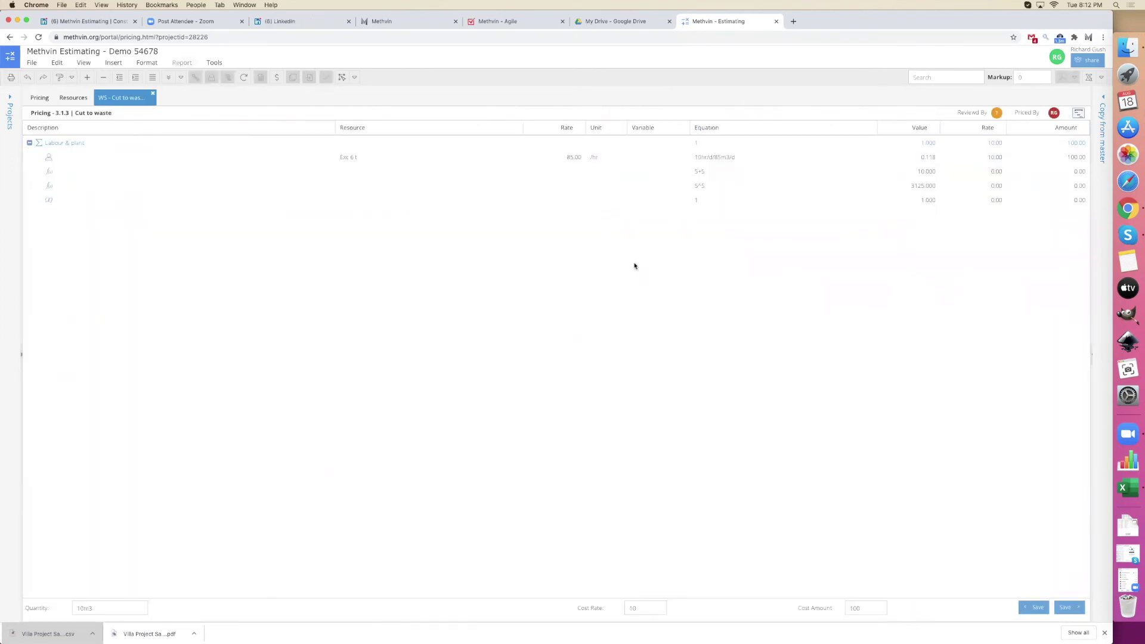
{"action": "left_click", "coordinate": [88, 79]}
{"action": "left_click", "coordinate": [89, 79]}
{"action": "left_click", "coordinate": [89, 80]}
{"action": "left_click", "coordinate": [90, 80]}
{"action": "left_click", "coordinate": [90, 79]}
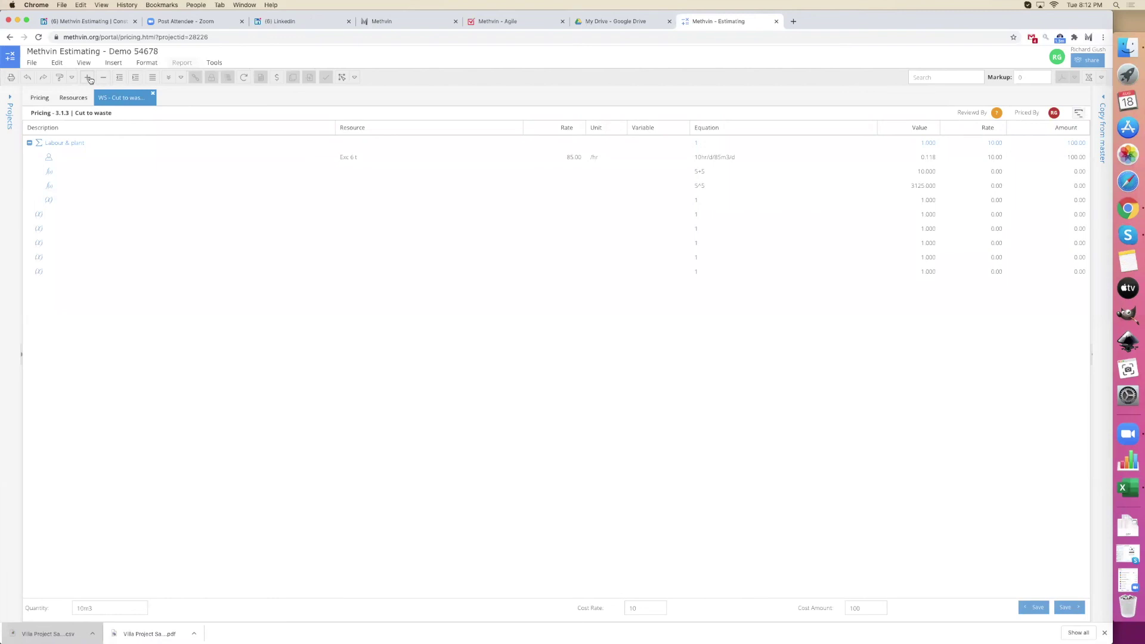
- Assign the variable names L, B and D to the first three new rows of the Cut to waste worksheet
{"action": "left_click", "coordinate": [667, 216]}
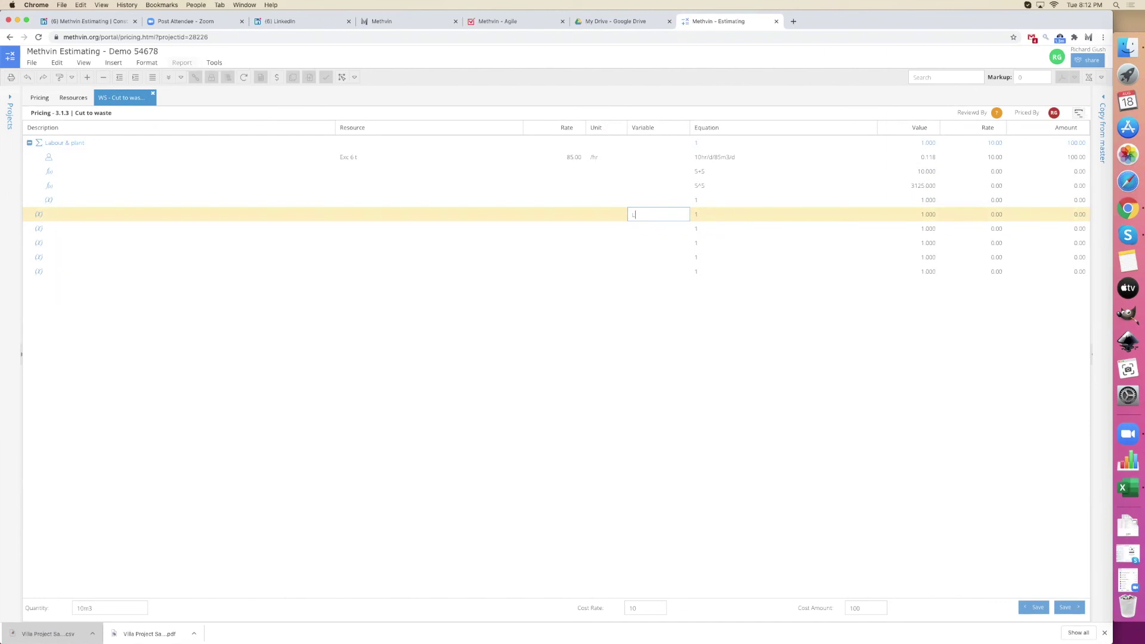
{"action": "type", "text": "L"}
{"action": "key", "text": "Return"}
{"action": "type", "text": "B"}
{"action": "key", "text": "Return"}
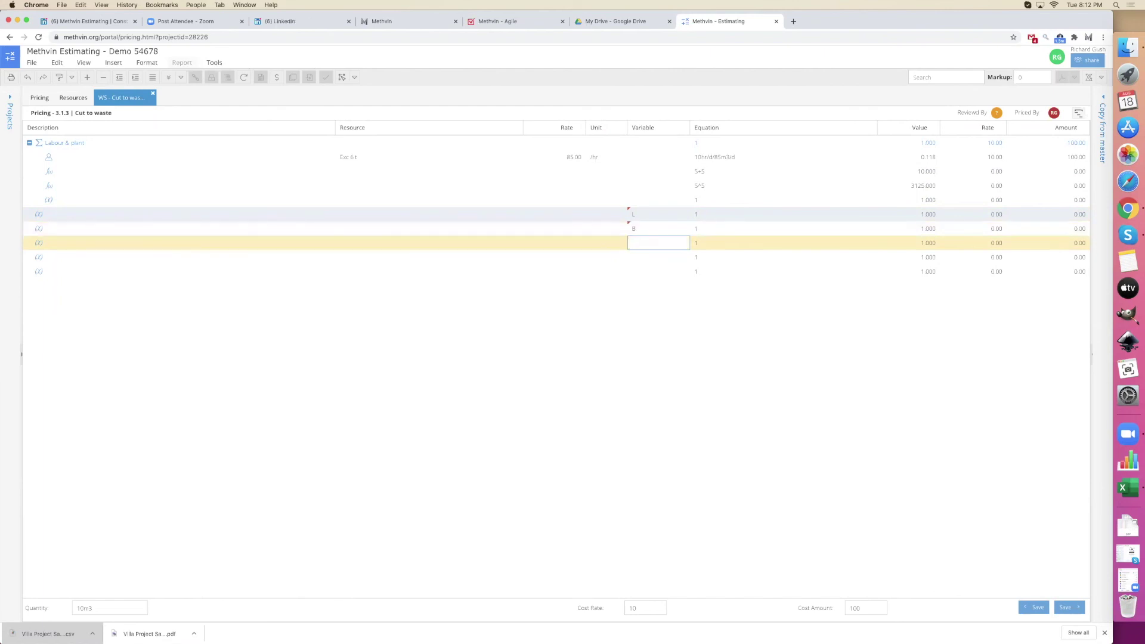
{"action": "key", "text": "Return"}
- Set the equations of variables L, B and D to 25, 4 and 0.25
{"action": "key", "text": "Up"}
{"action": "key", "text": "Up"}
{"action": "key", "text": "Right"}
{"action": "key", "text": "Return"}
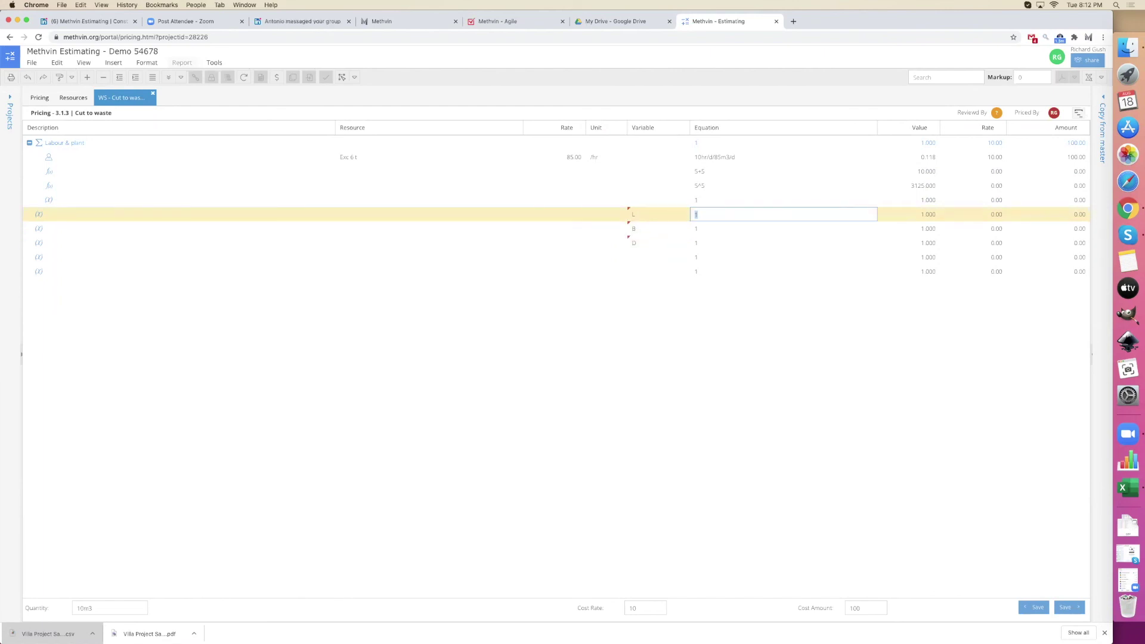
{"action": "type", "text": "25"}
{"action": "key", "text": "Return"}
{"action": "key", "text": "Down"}
{"action": "key", "text": "Return"}
{"action": "key", "text": "Return"}
{"action": "key", "text": "Down"}
{"action": "key", "text": "Return"}
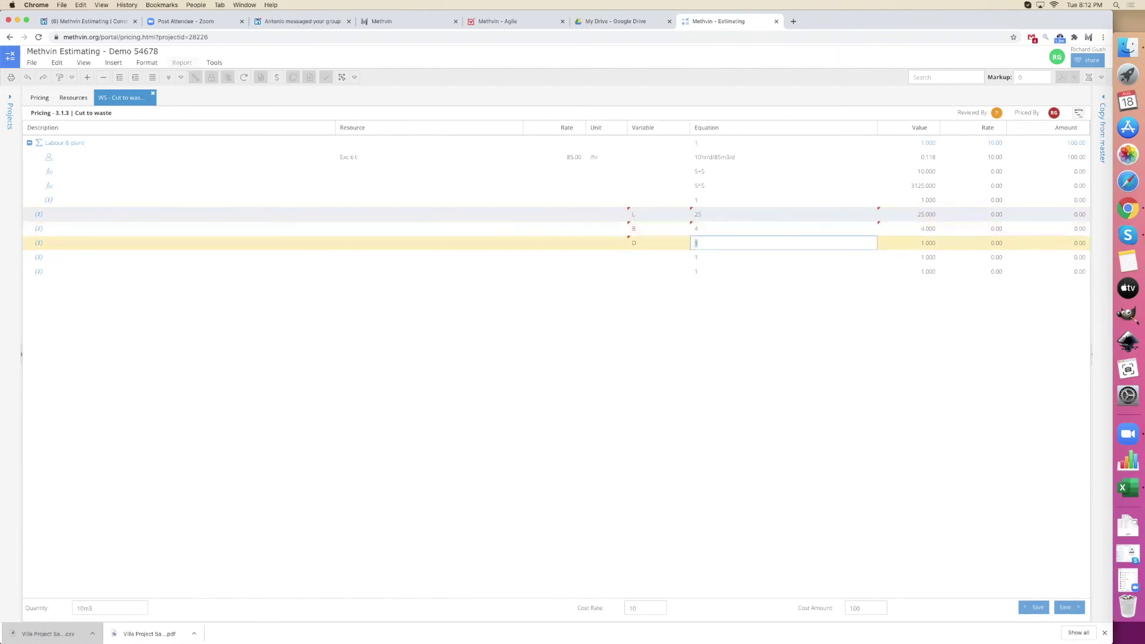
{"action": "key", "text": "Return"}
{"action": "key", "text": "Up"}
{"action": "key", "text": "Up"}
{"action": "key", "text": "Down"}
{"action": "key", "text": "Down"}
{"action": "key", "text": "Up"}
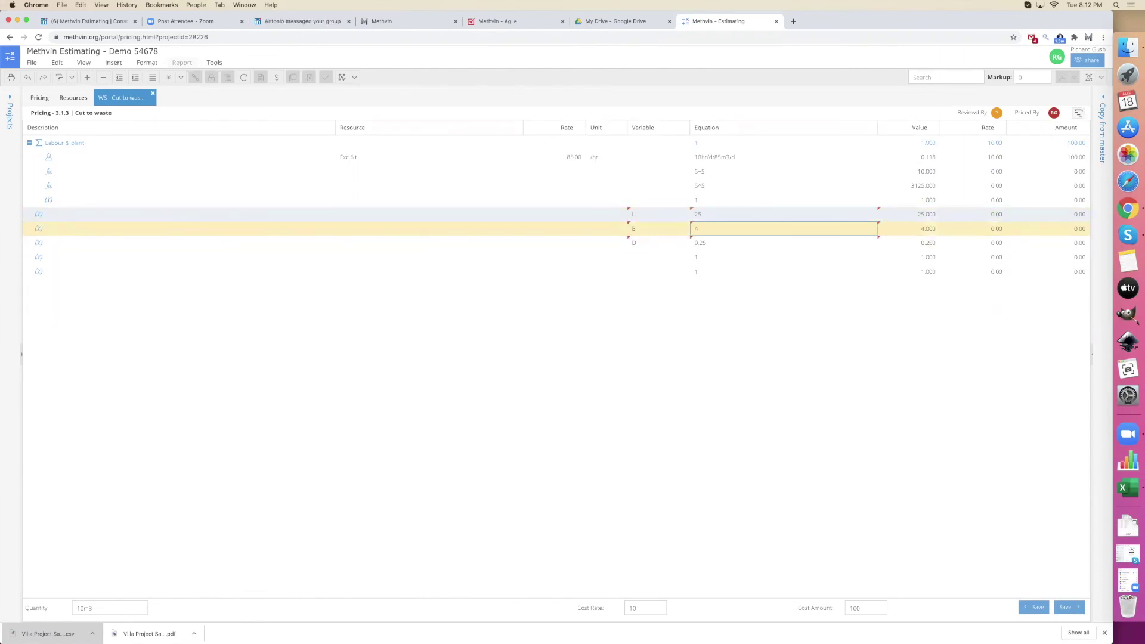
{"action": "key", "text": "Down"}
{"action": "key", "text": "Down"}
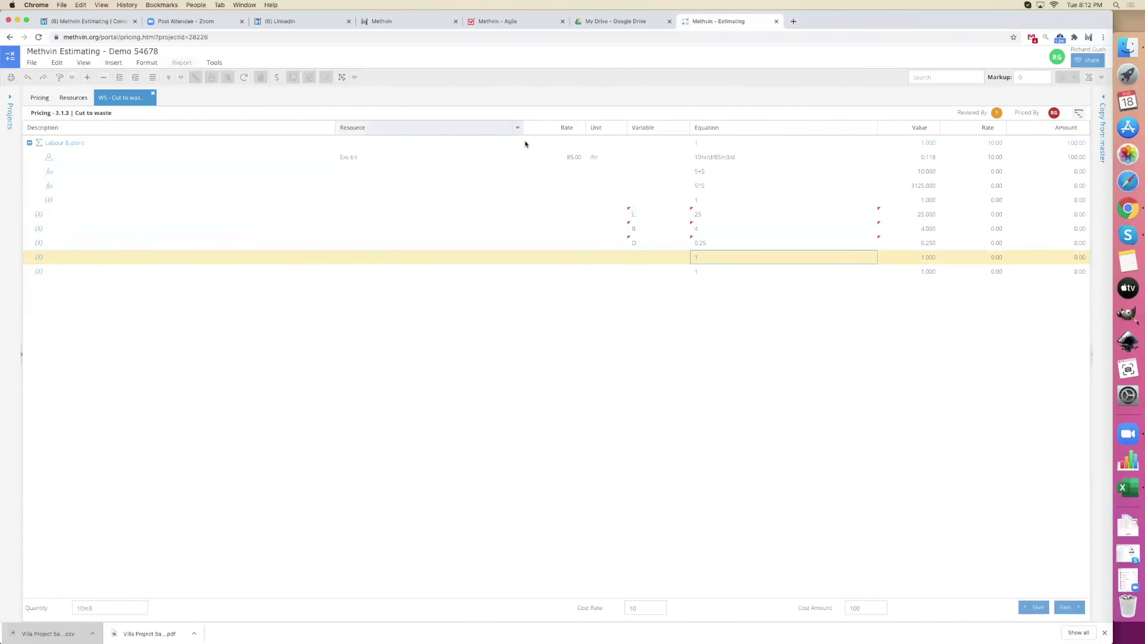
- Enter the equation [L]*[B]*[D] in the row below variable D, referencing the three worksheet variables
{"action": "left_click", "coordinate": [634, 217]}
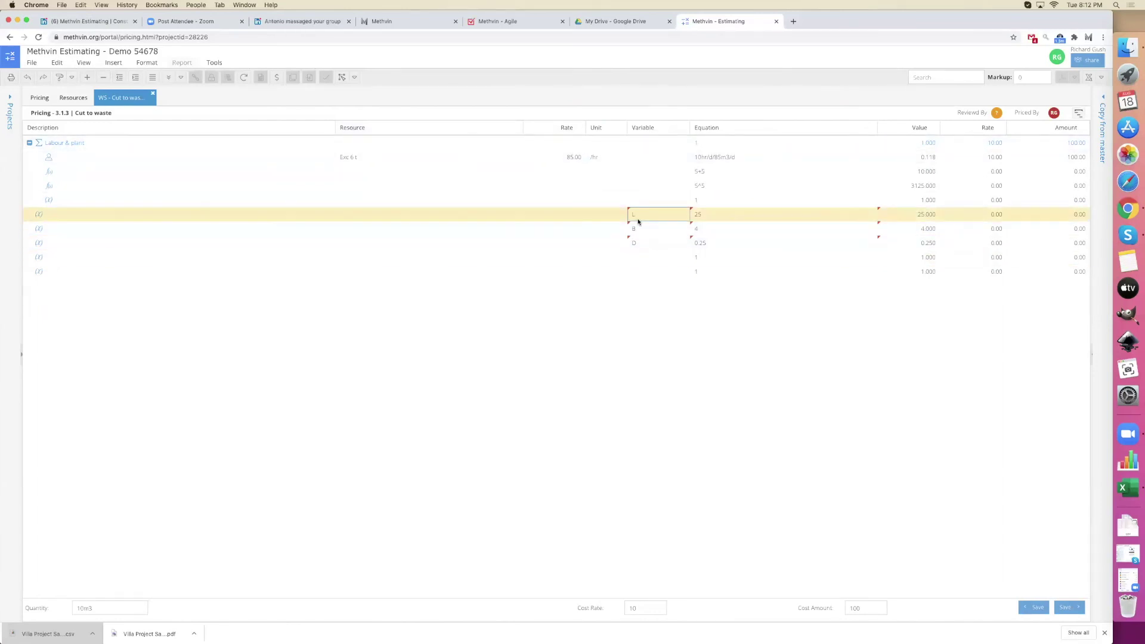
{"action": "left_click", "coordinate": [640, 230]}
{"action": "left_click", "coordinate": [639, 242]}
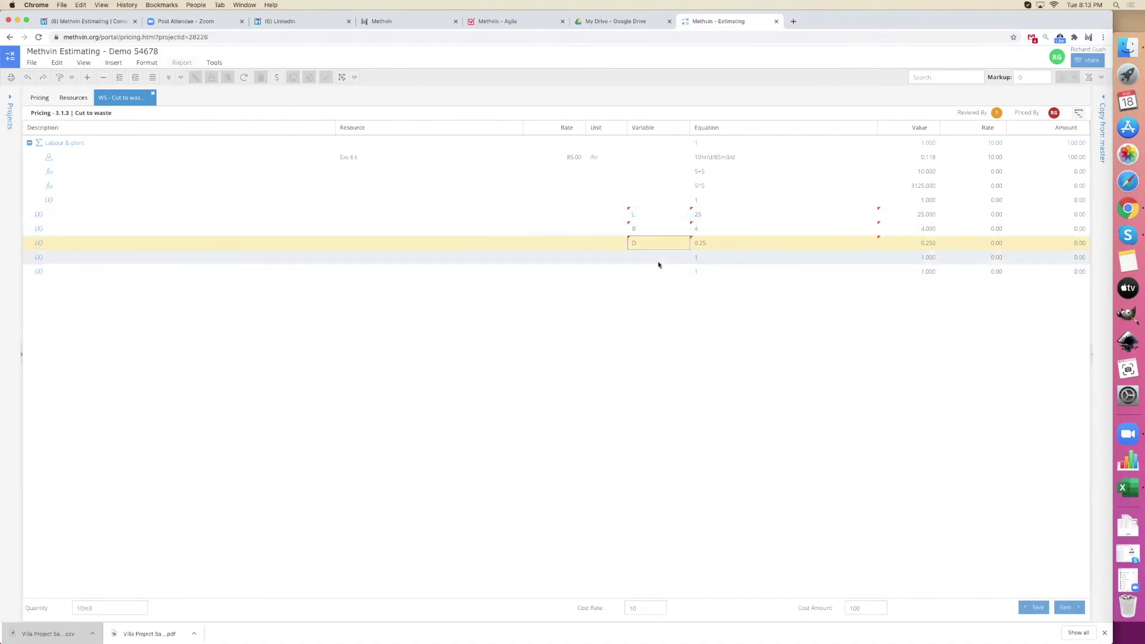
{"action": "left_click", "coordinate": [705, 260]}
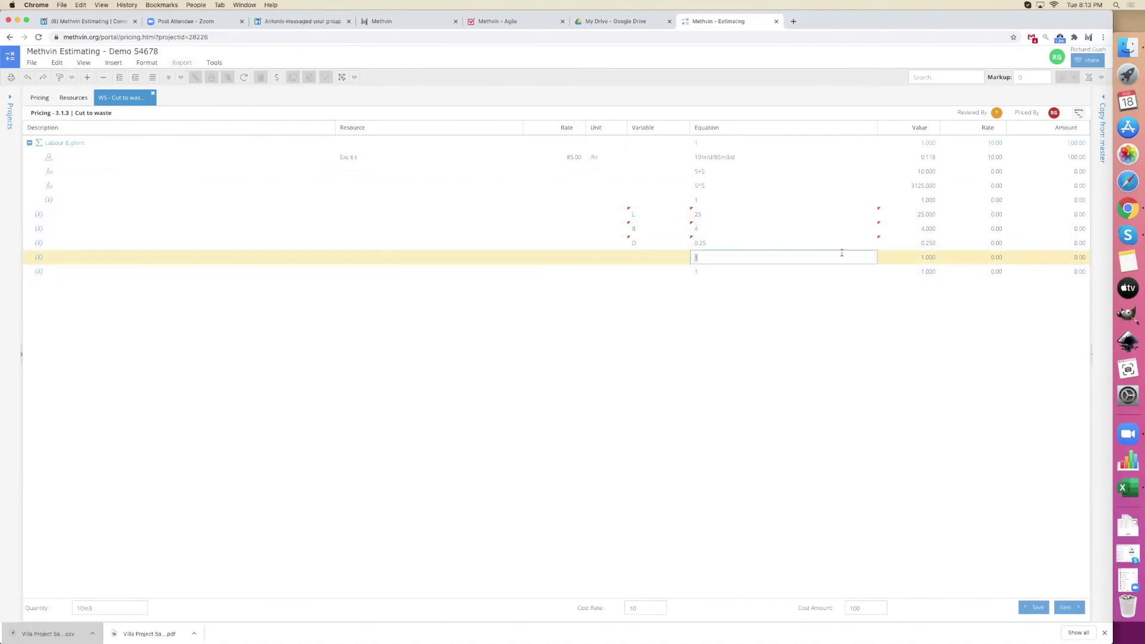
{"action": "type", "text": "["}
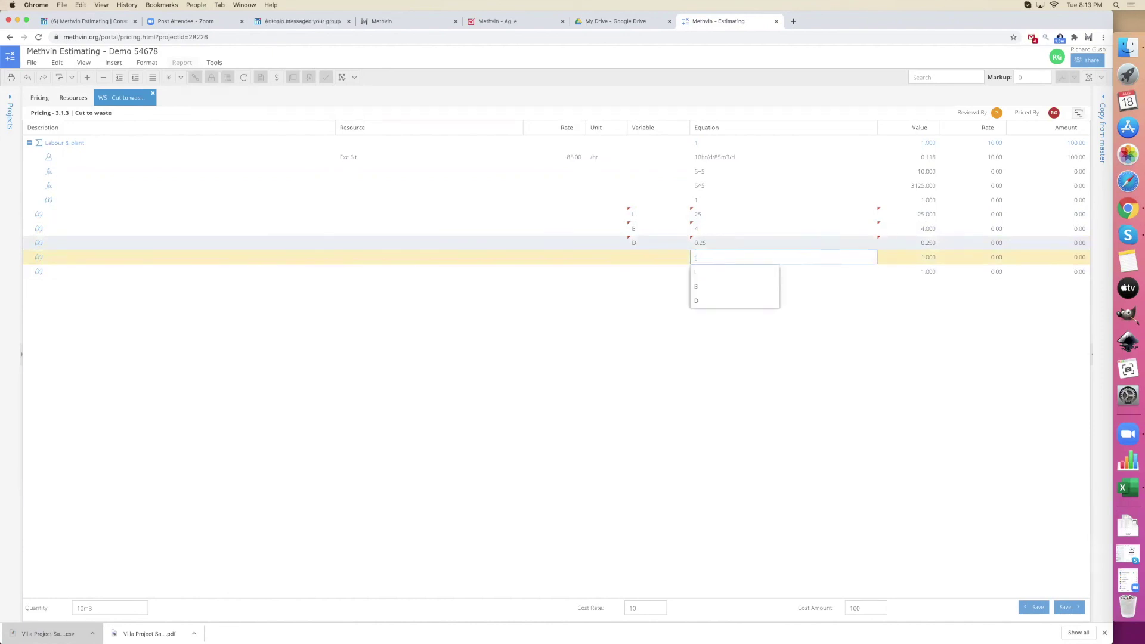
{"action": "left_click", "coordinate": [760, 274]}
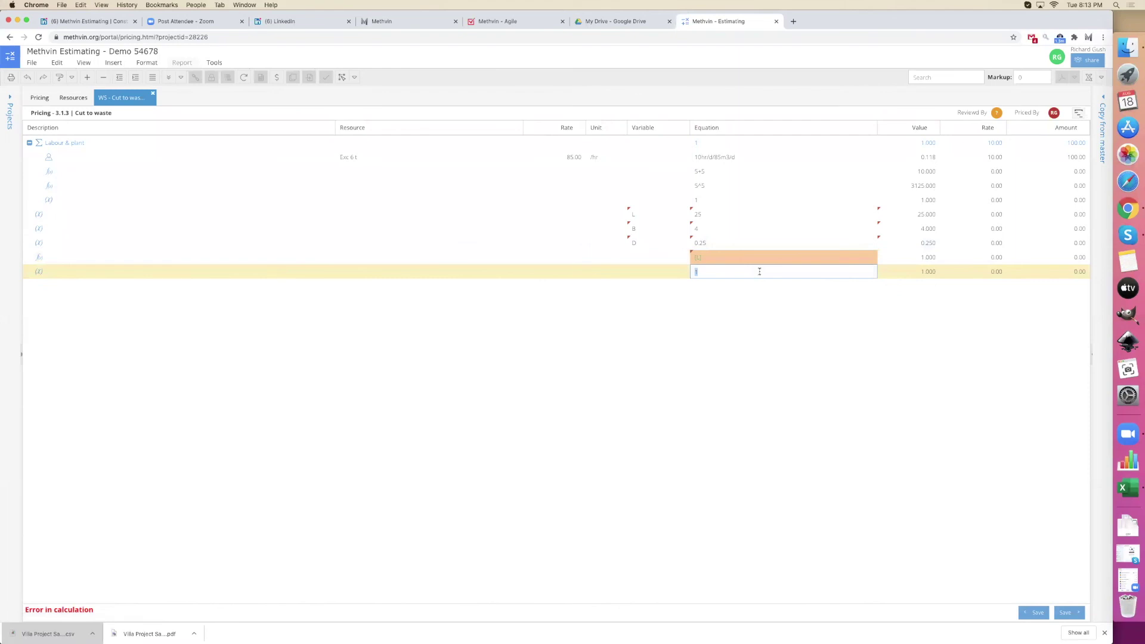
{"action": "left_click", "coordinate": [754, 258]}
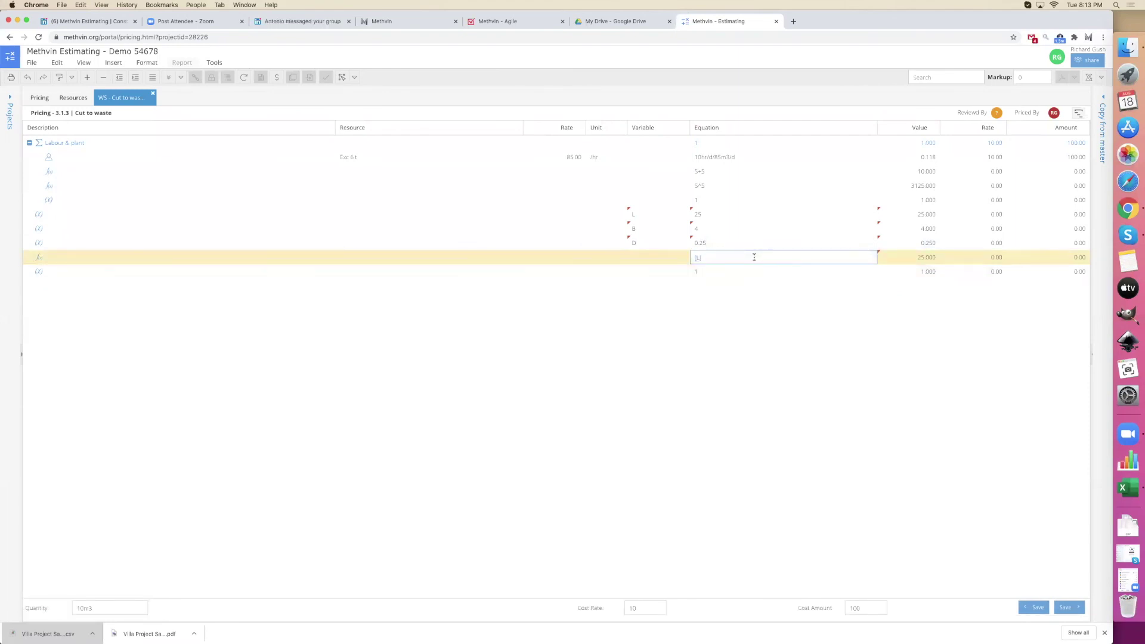
{"action": "type", "text": "+[B]"}
{"action": "type", "text": "("}
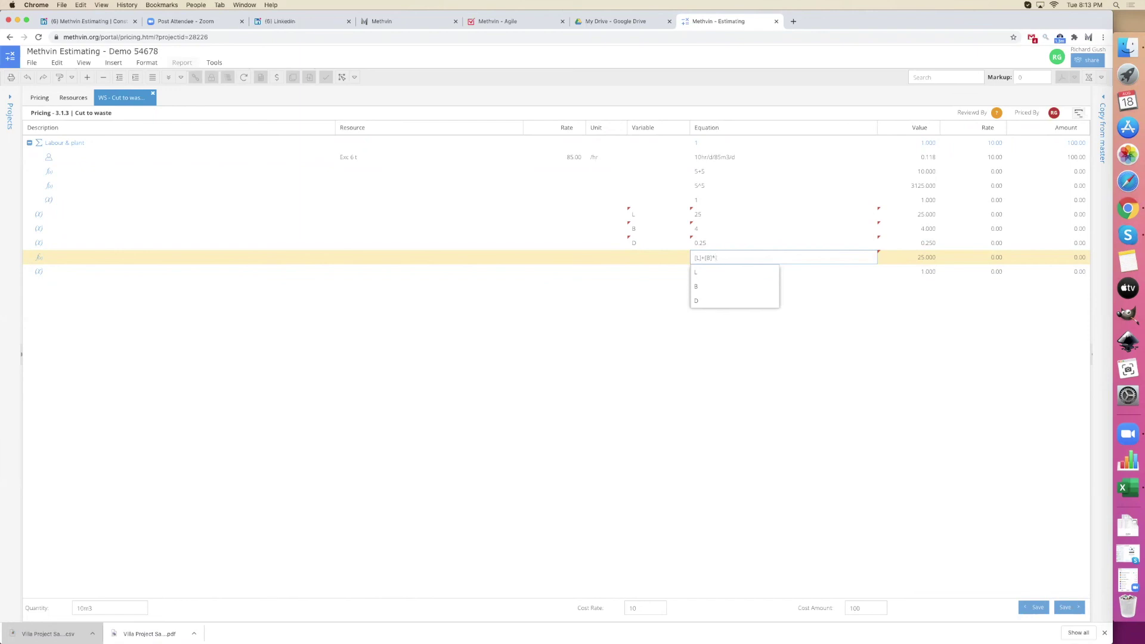
{"action": "type", "text": "[D"}
{"action": "key", "text": "Left"}
{"action": "key", "text": "Left"}
{"action": "key", "text": "Left"}
{"action": "type", "text": "*"}
{"action": "key", "text": "Return"}
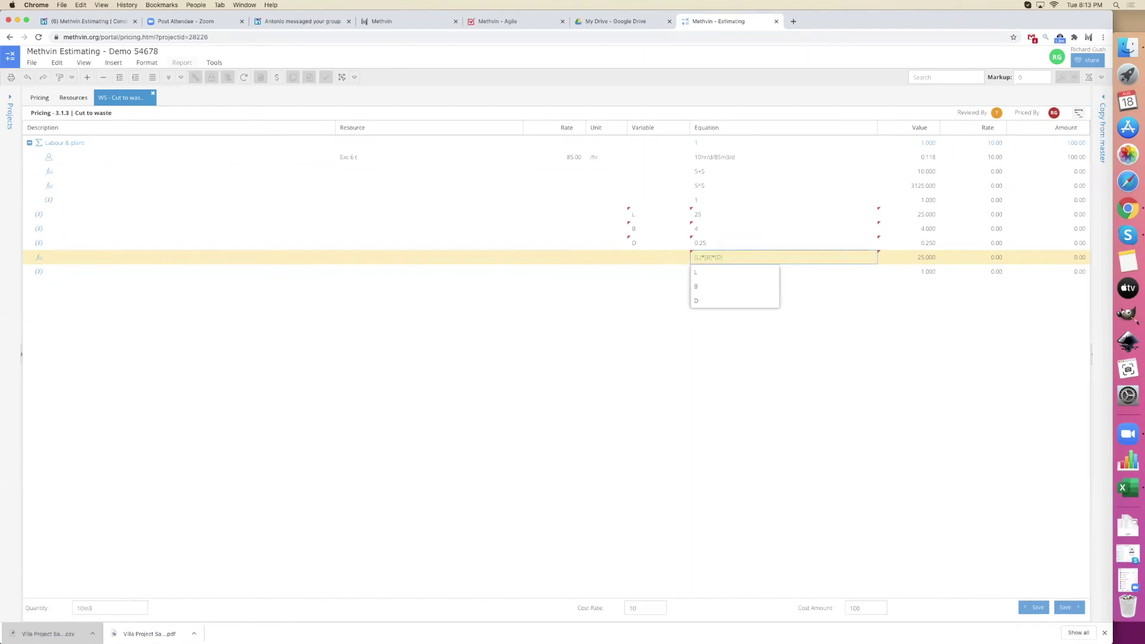
{"action": "left_click", "coordinate": [758, 239]}
{"action": "left_click", "coordinate": [739, 256]}
- Check the L, B and D inputs against the product equation and its calculated value
{"action": "left_click", "coordinate": [704, 217]}
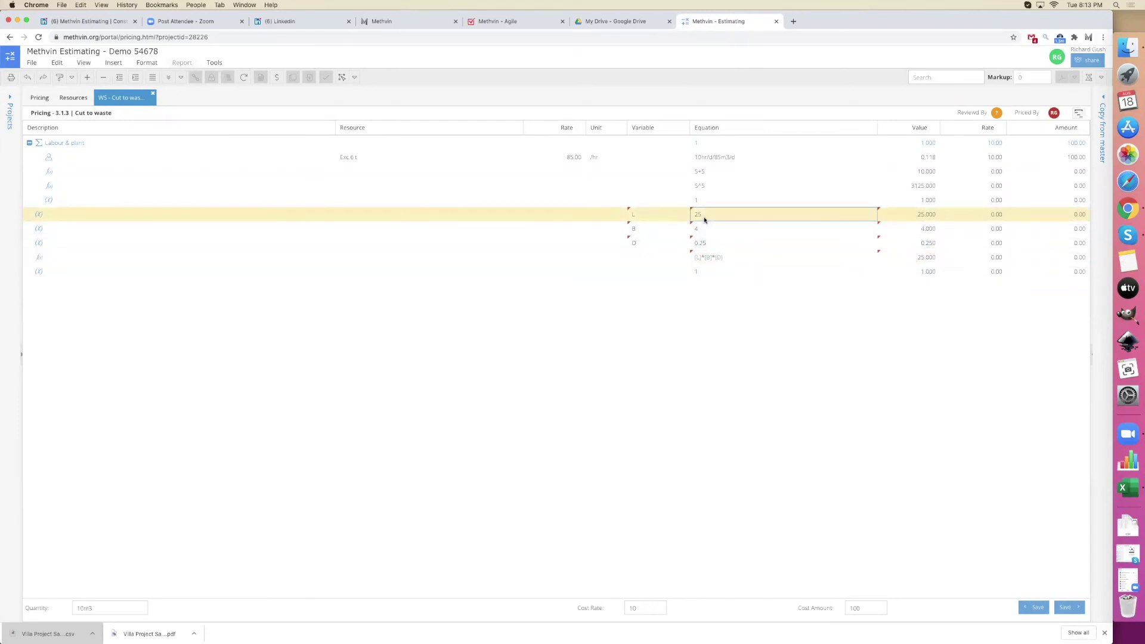
{"action": "left_click", "coordinate": [707, 228]}
{"action": "left_click", "coordinate": [711, 243]}
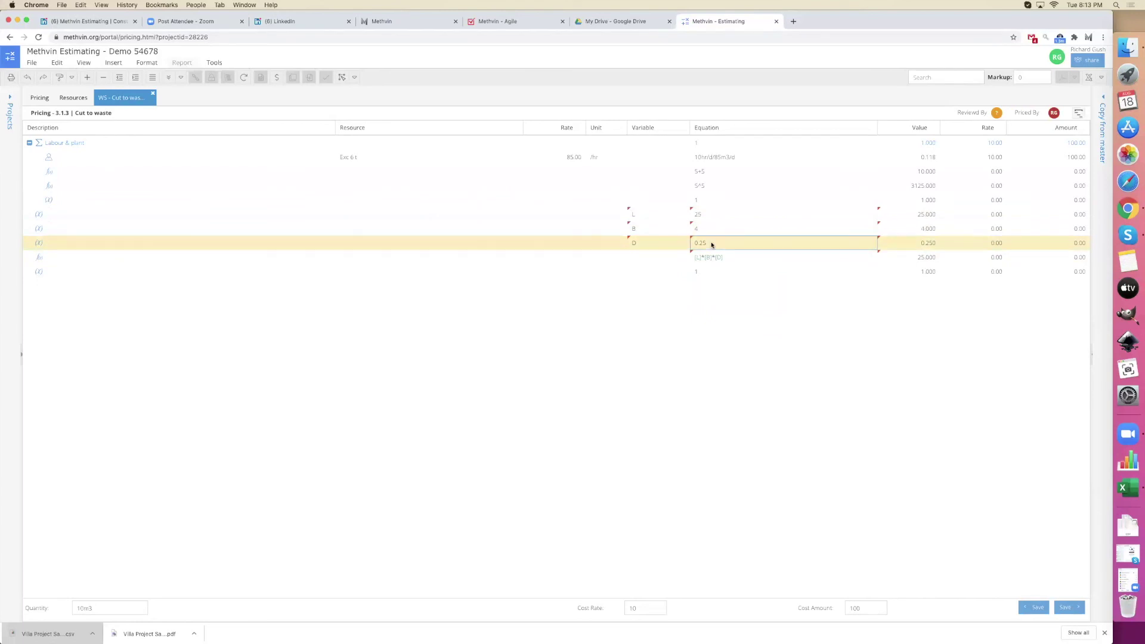
{"action": "left_click", "coordinate": [719, 258]}
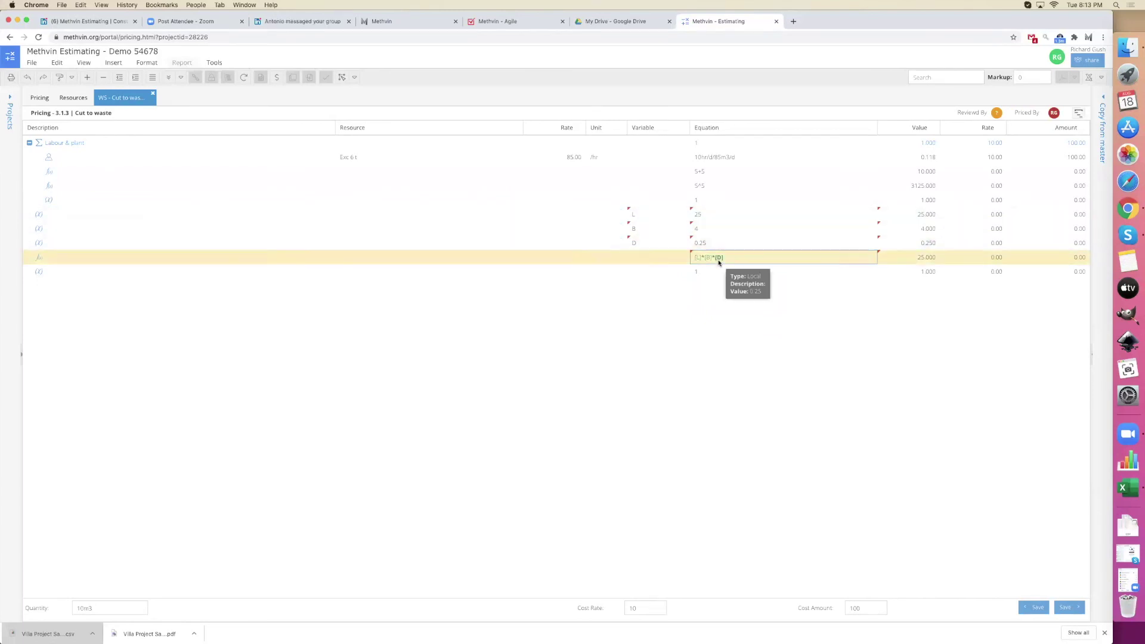
{"action": "left_click", "coordinate": [913, 258]}
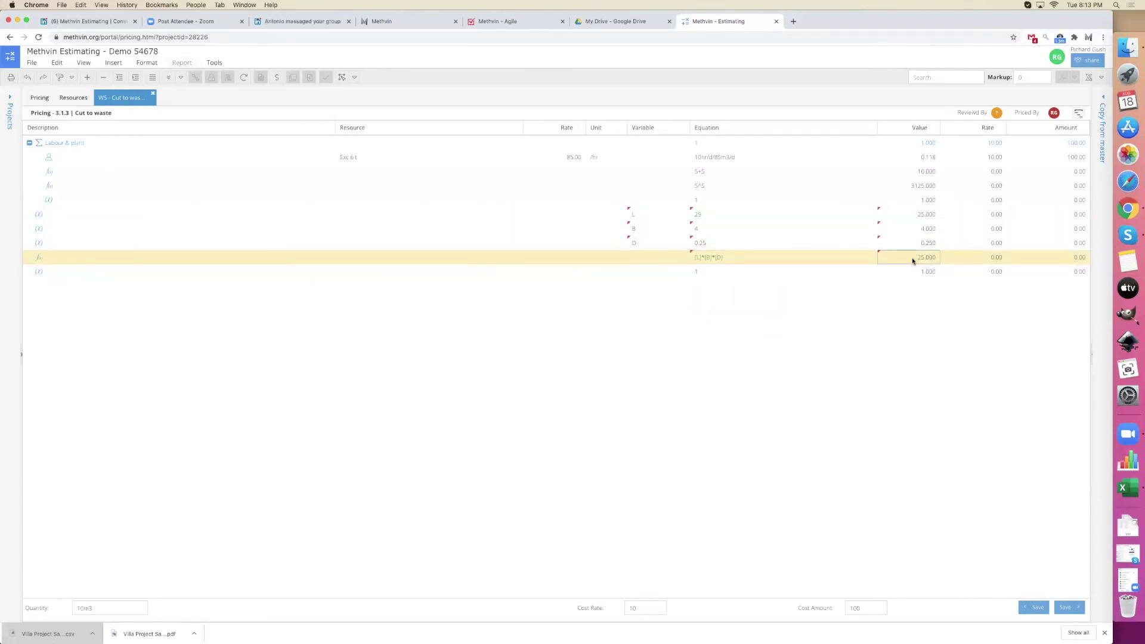
- Add the unit m after each variable in the product equation, making it [L]m*[B]m*[D]m
{"action": "double_click", "coordinate": [716, 260]}
{"action": "left_click", "coordinate": [705, 259]}
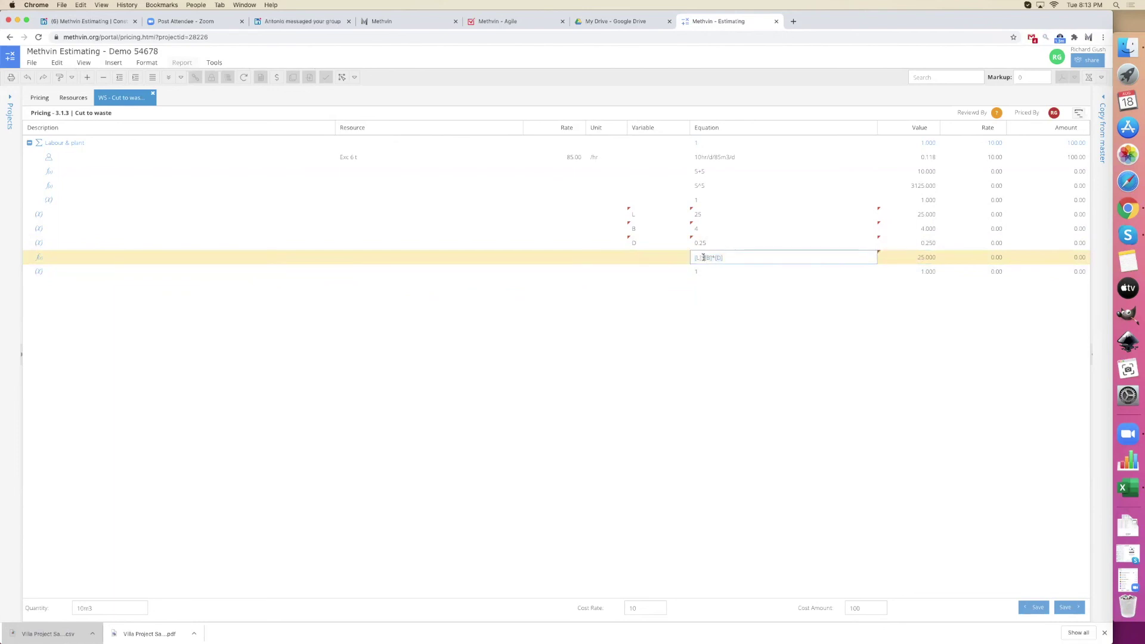
{"action": "type", "text": "m*"}
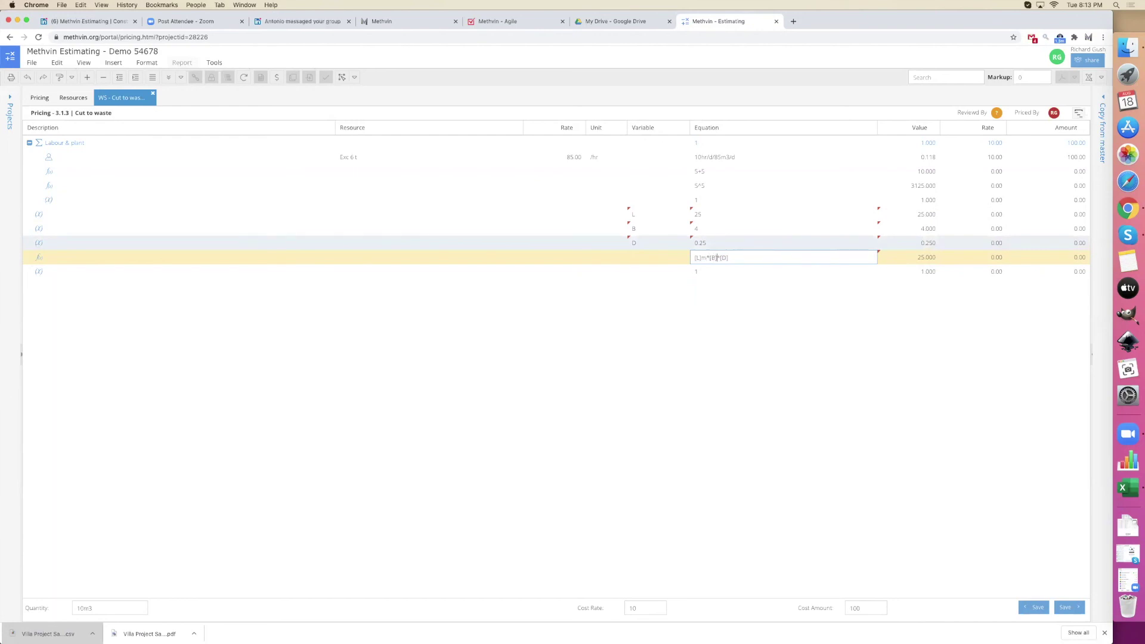
{"action": "type", "text": "m"}
{"action": "type", "text": "m"}
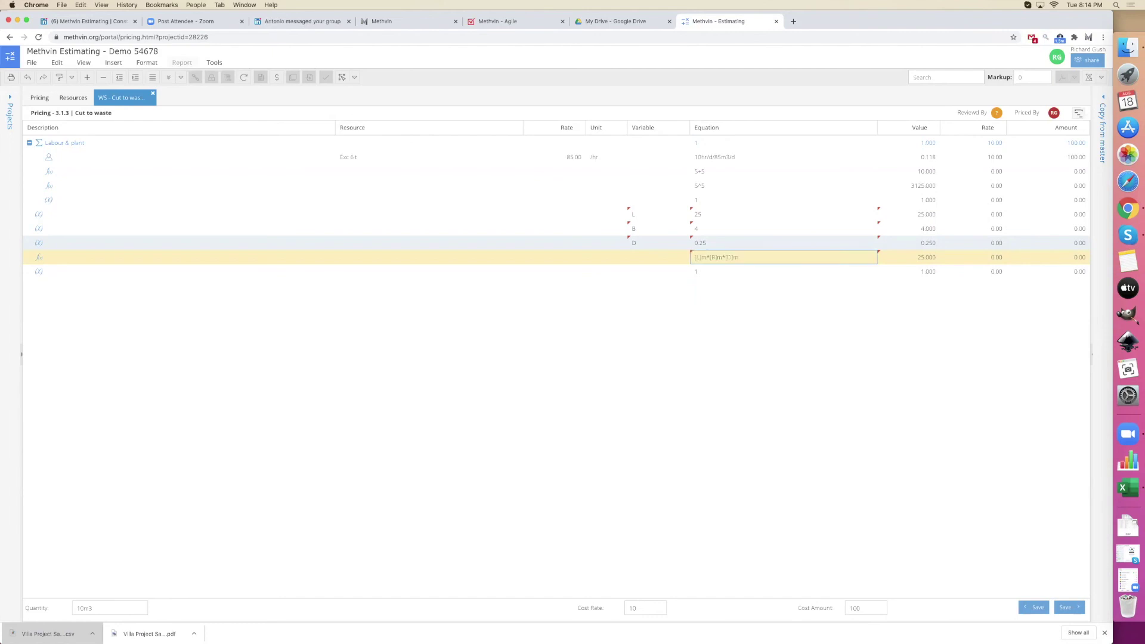
{"action": "key", "text": "Return"}
{"action": "key", "text": "Left"}
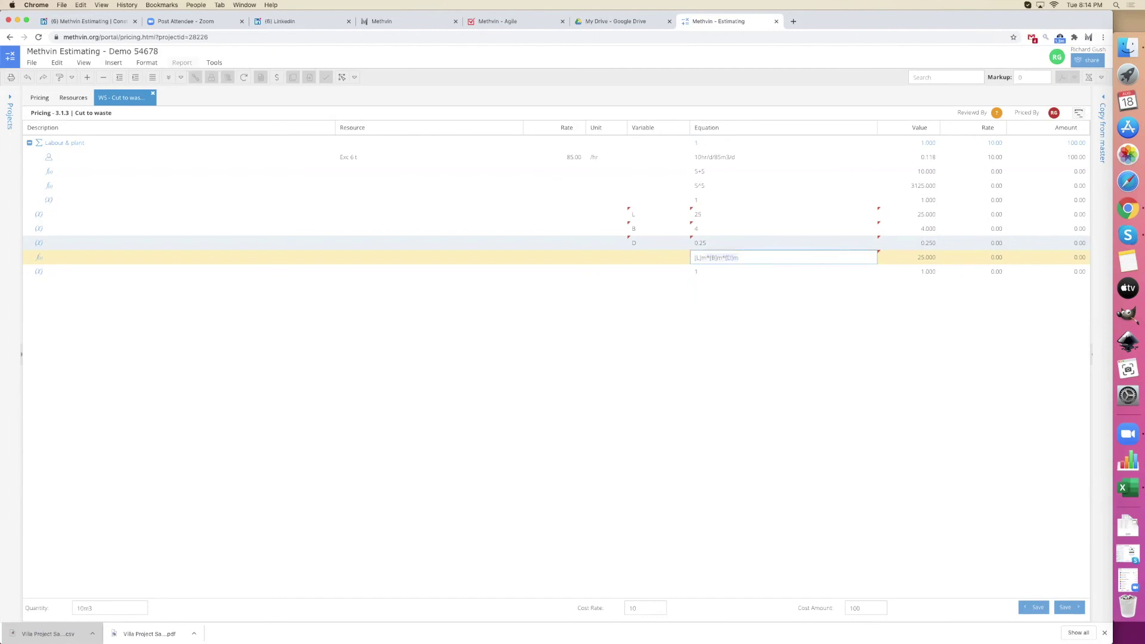
- Enclose the three-variable product in parentheses and multiply it by 2.5
{"action": "type", "text": "("}
{"action": "type", "text": ")"}
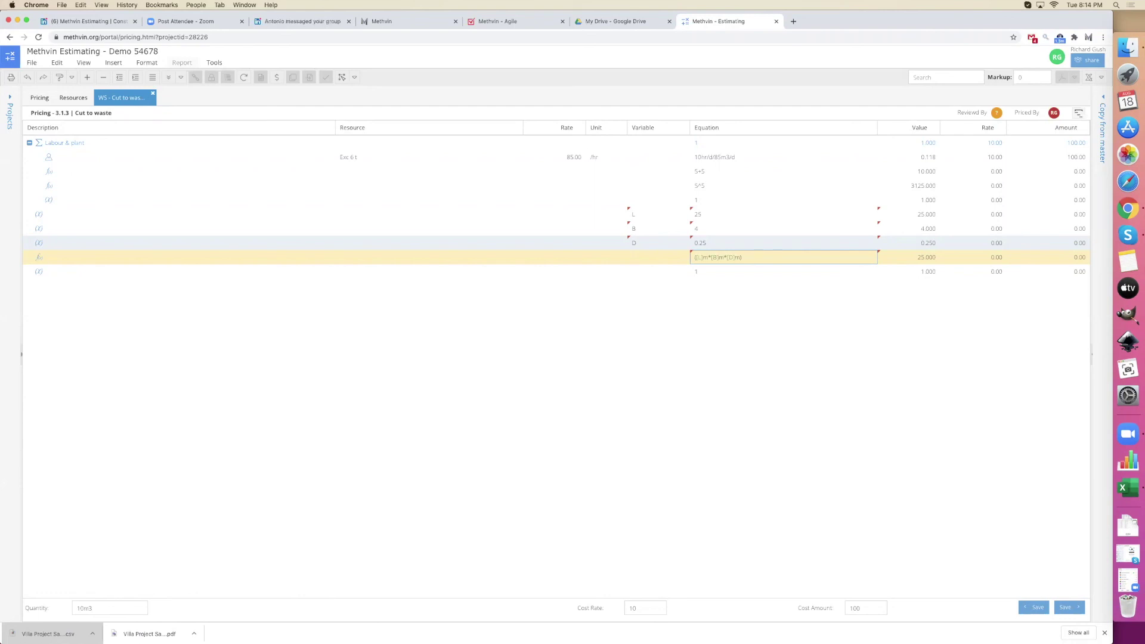
{"action": "key", "text": "Return"}
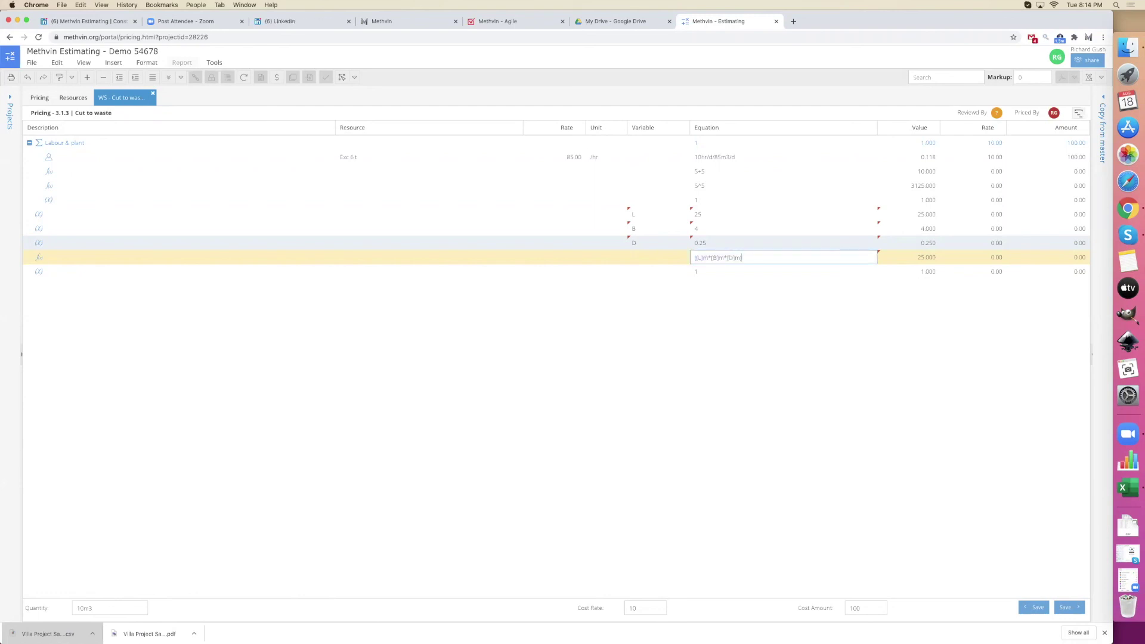
{"action": "type", "text": "*2.5"}
{"action": "key", "text": "Return"}
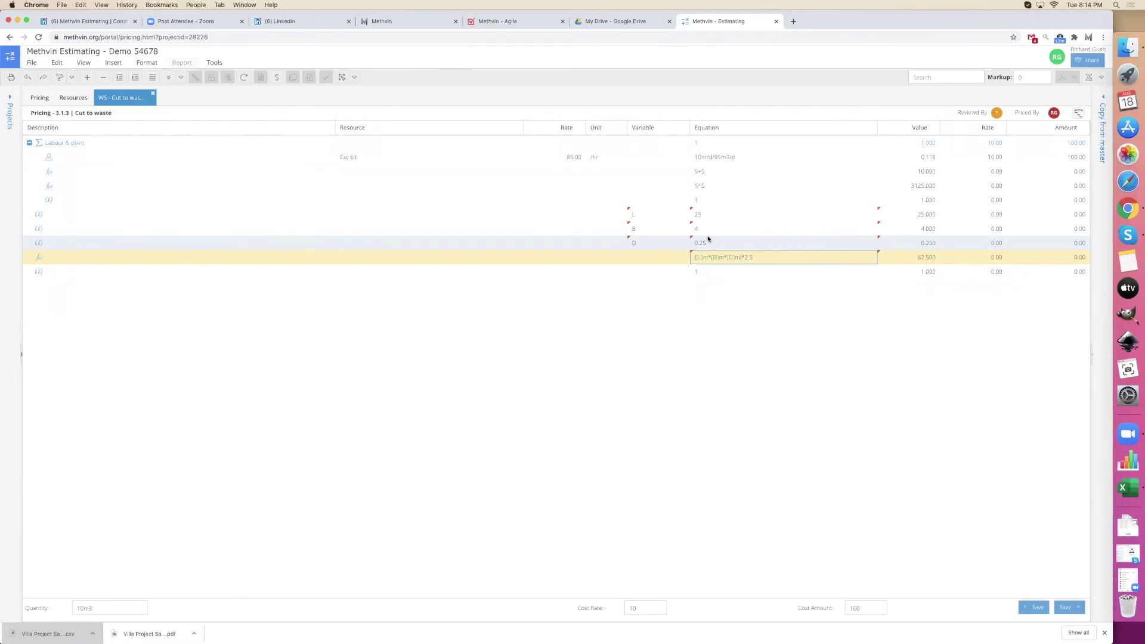
- Return to the project's pricing sheet and set the overall markup to 15
{"action": "left_click", "coordinate": [36, 100]}
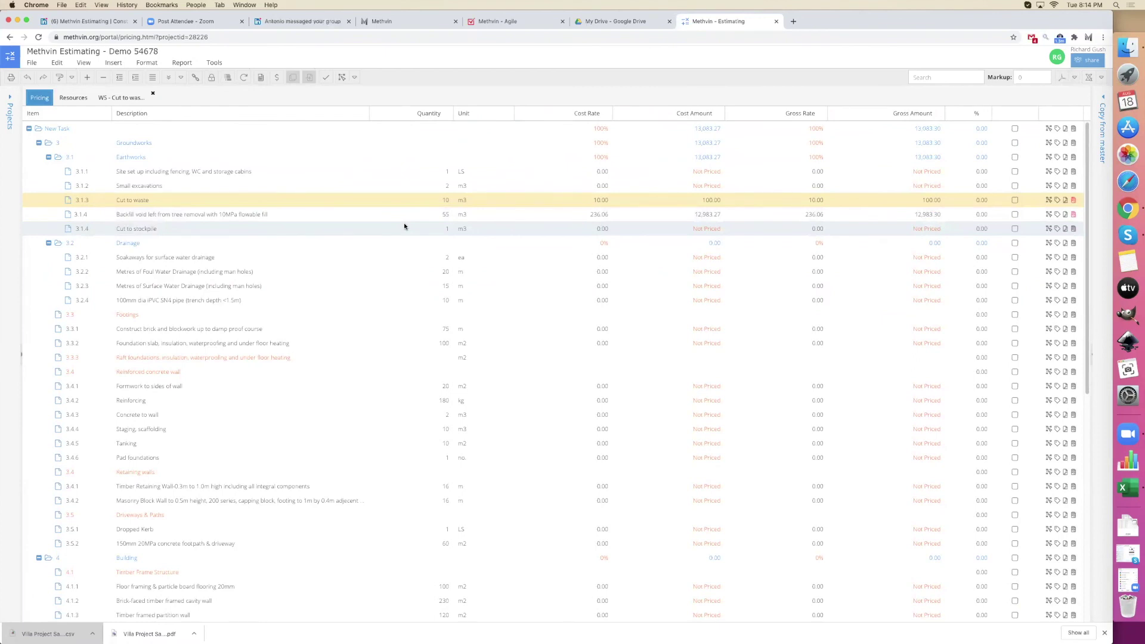
{"action": "left_click", "coordinate": [603, 219]}
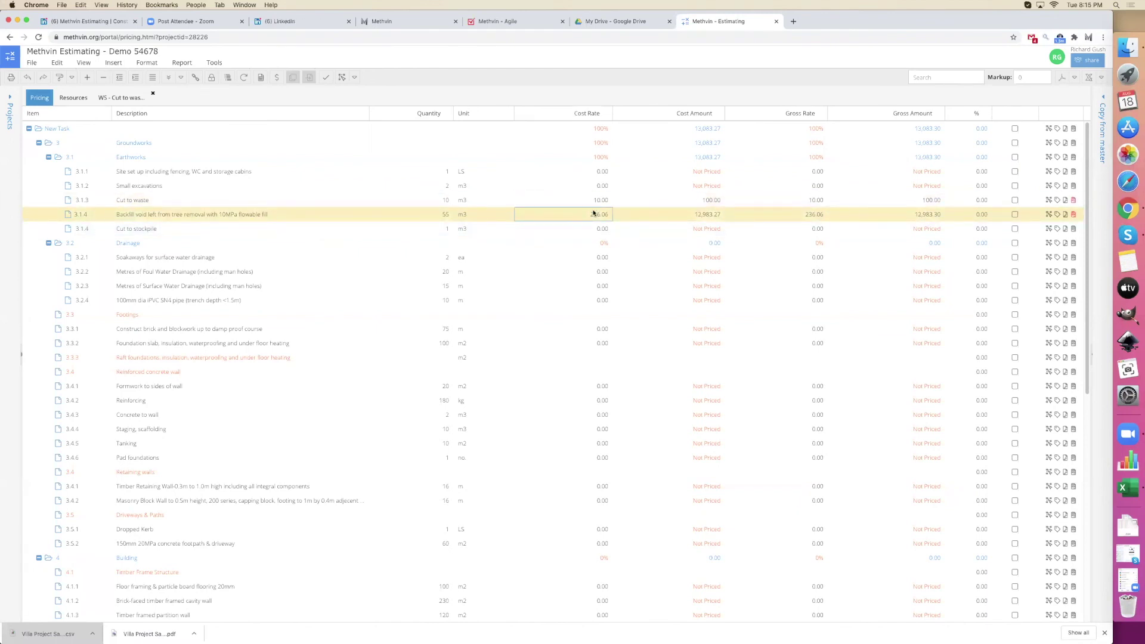
{"action": "left_click", "coordinate": [811, 215]}
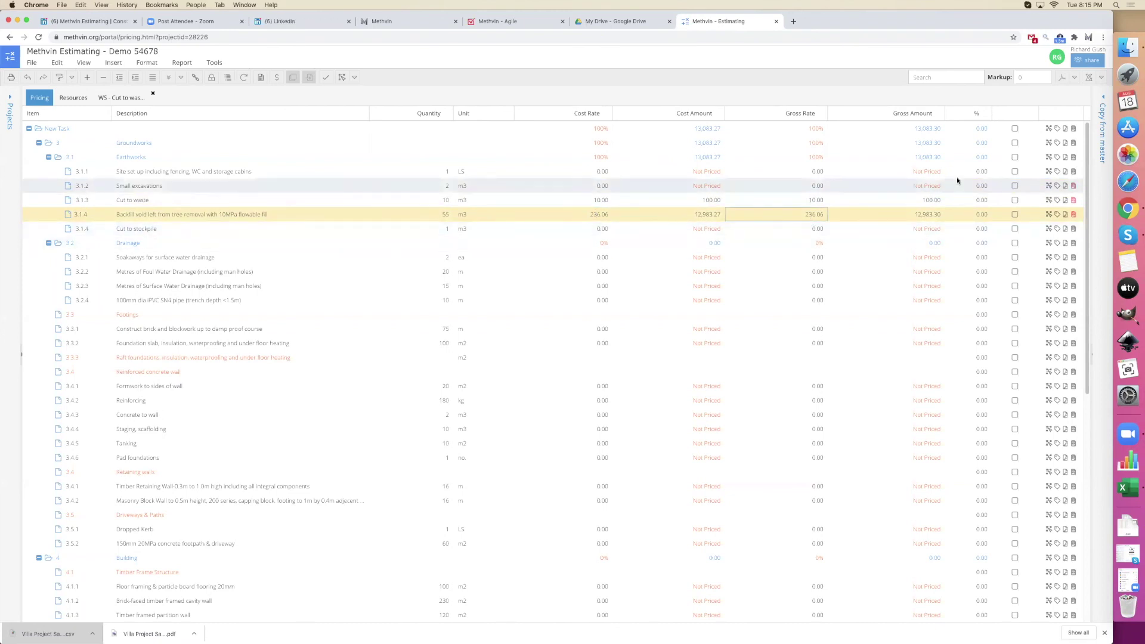
{"action": "left_click", "coordinate": [1026, 78]}
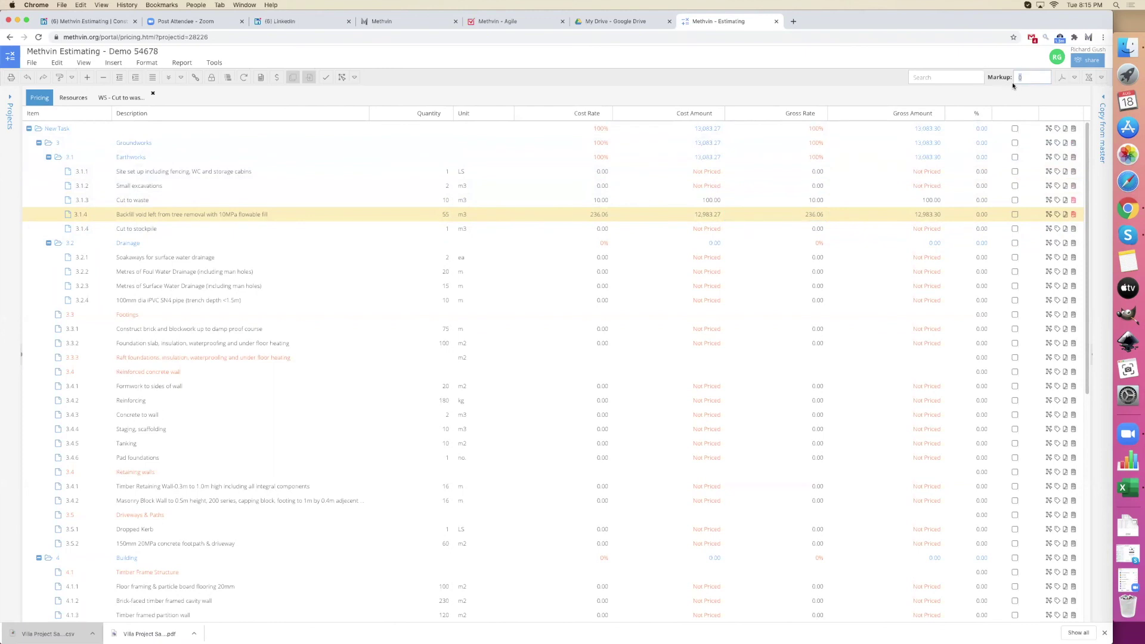
{"action": "type", "text": "15"}
{"action": "key", "text": "Return"}
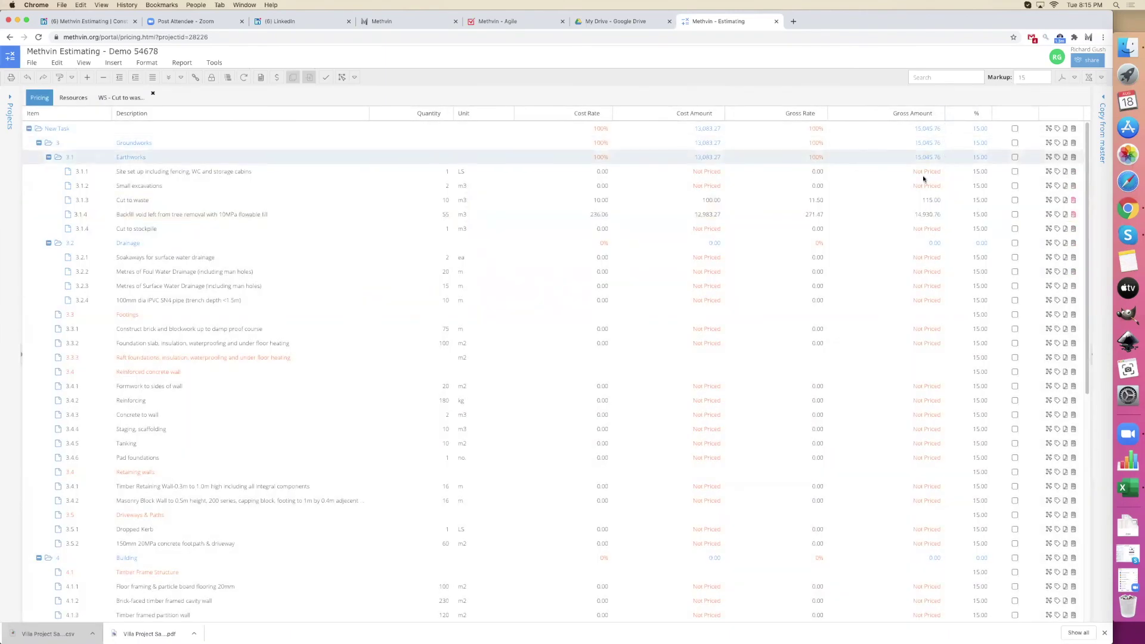
- Compare the backfill item's cost and gross figures with the project's gross amount, and inspect the backfill item's worksheet
{"action": "left_click", "coordinate": [596, 217]}
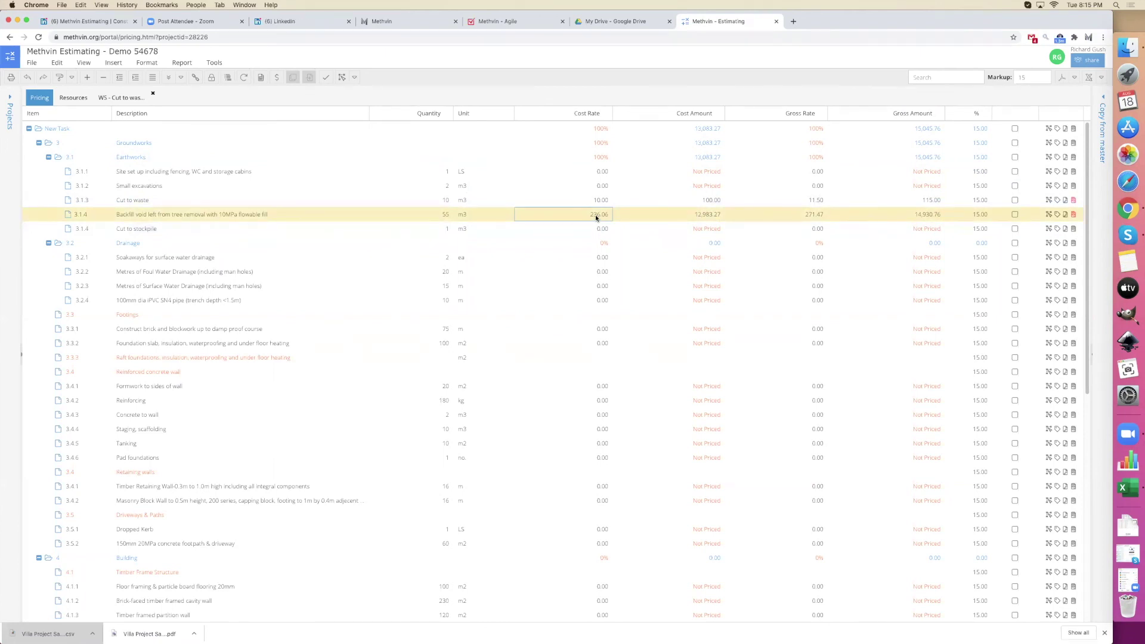
{"action": "left_click", "coordinate": [694, 219]}
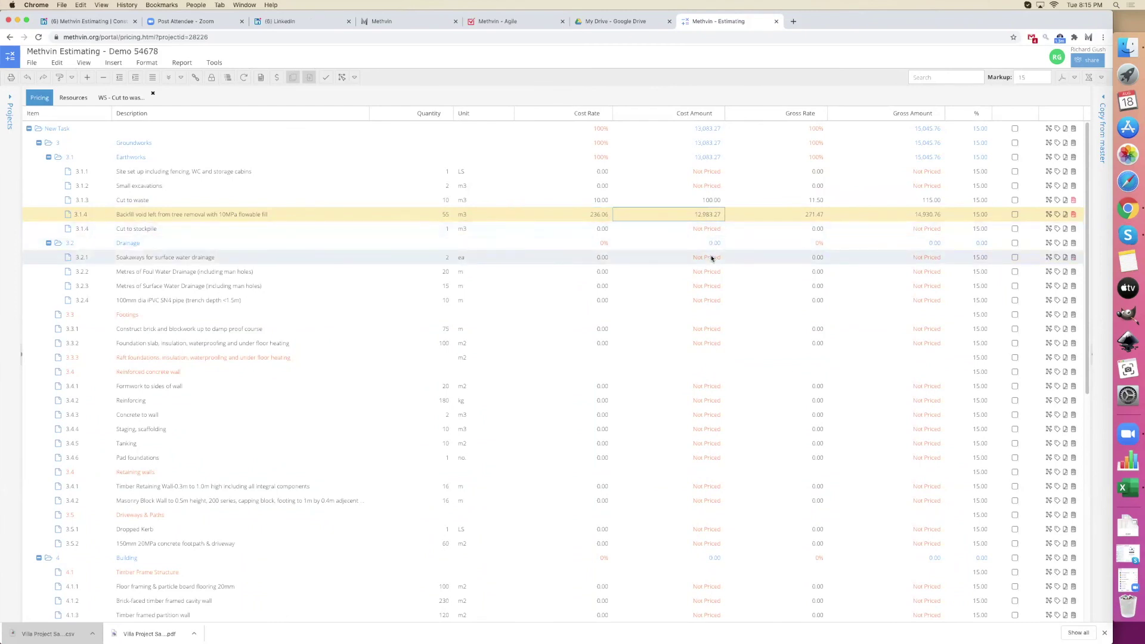
{"action": "left_click", "coordinate": [595, 217]}
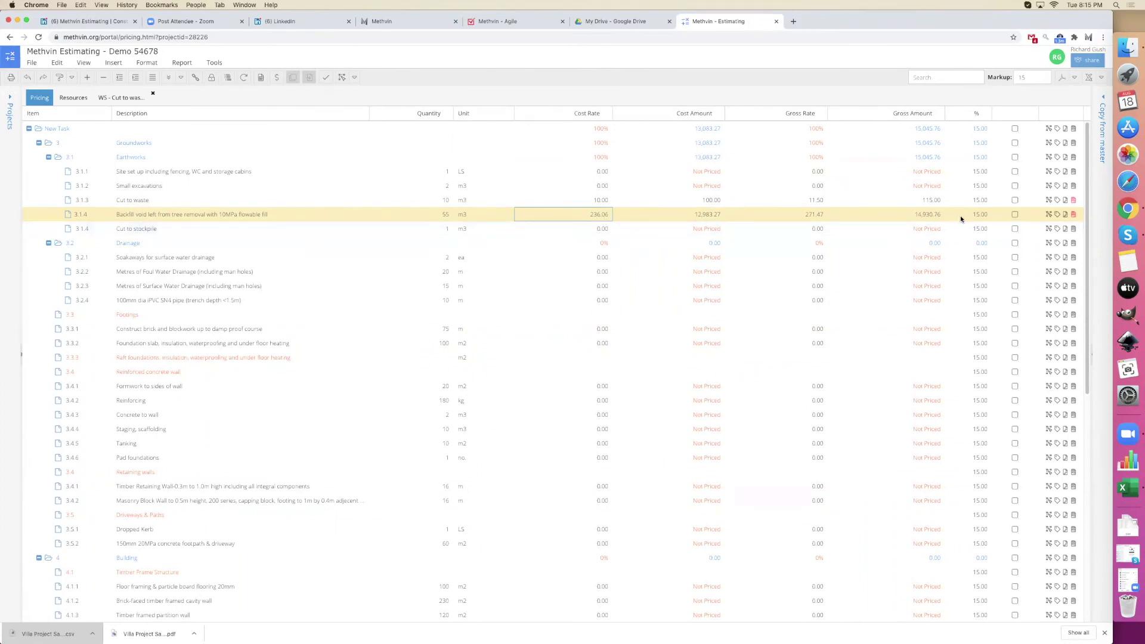
{"action": "left_click", "coordinate": [814, 219]}
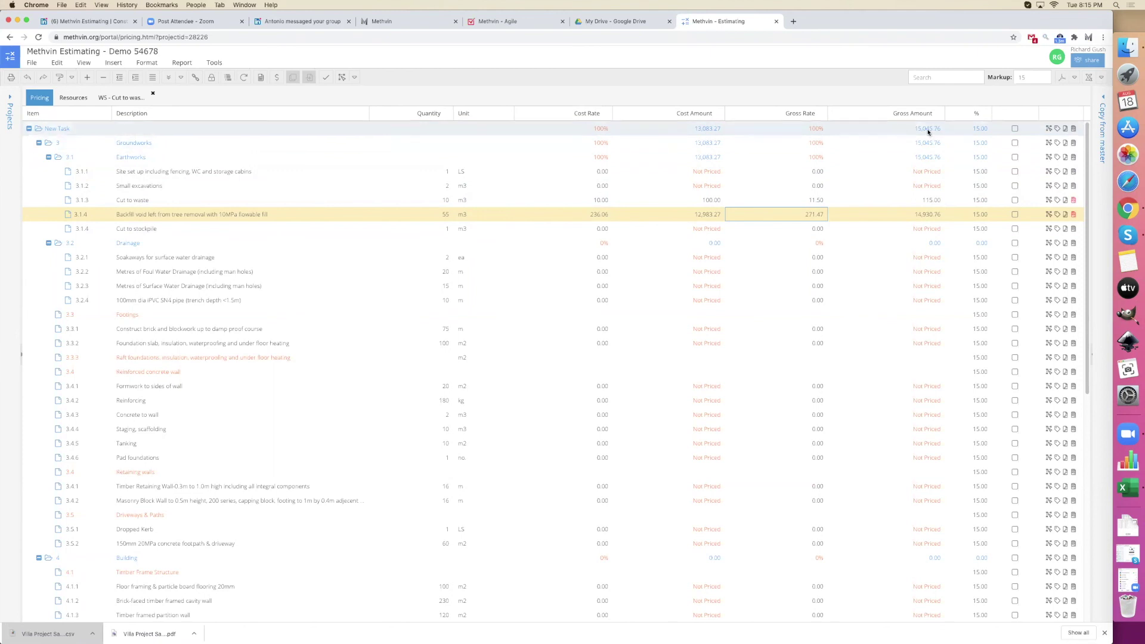
{"action": "left_click", "coordinate": [928, 130]}
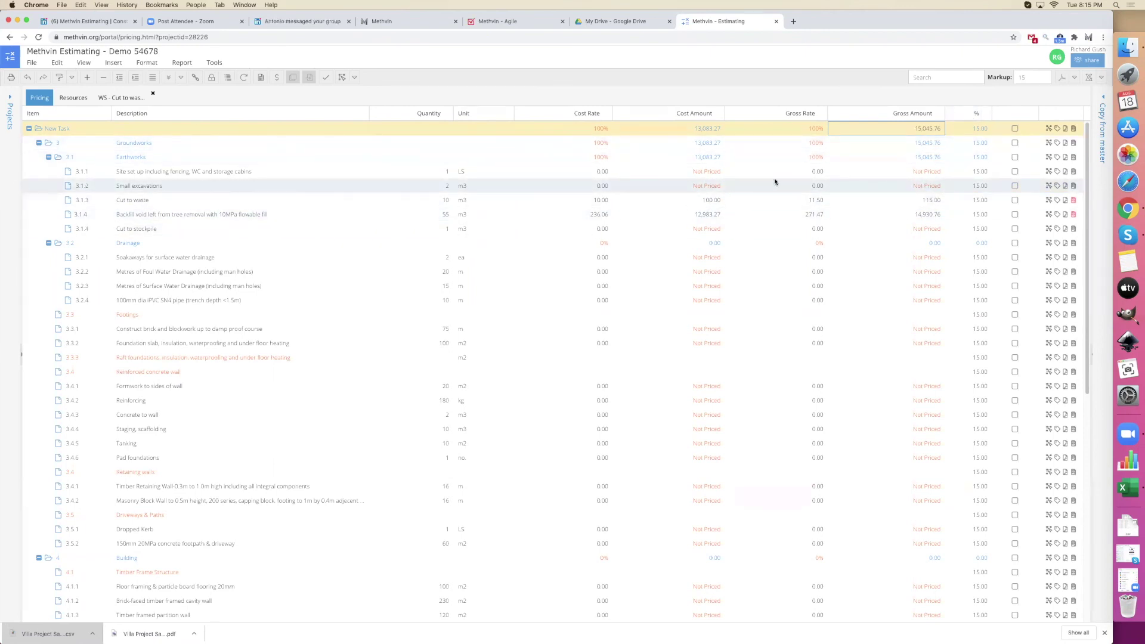
{"action": "left_click", "coordinate": [599, 216]}
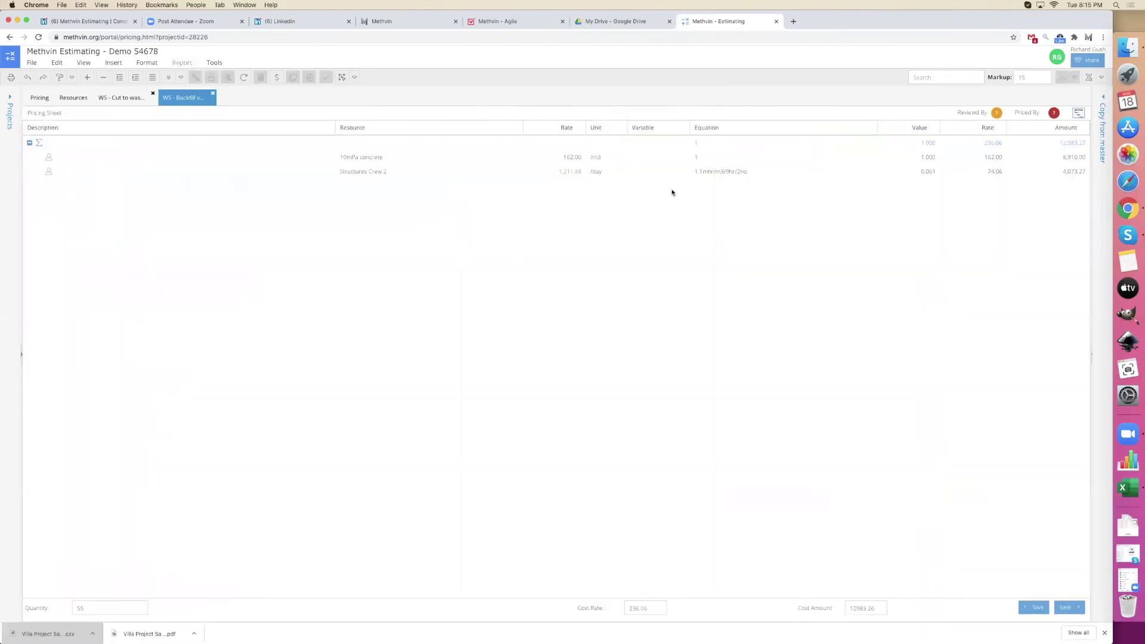
{"action": "left_click", "coordinate": [214, 94]}
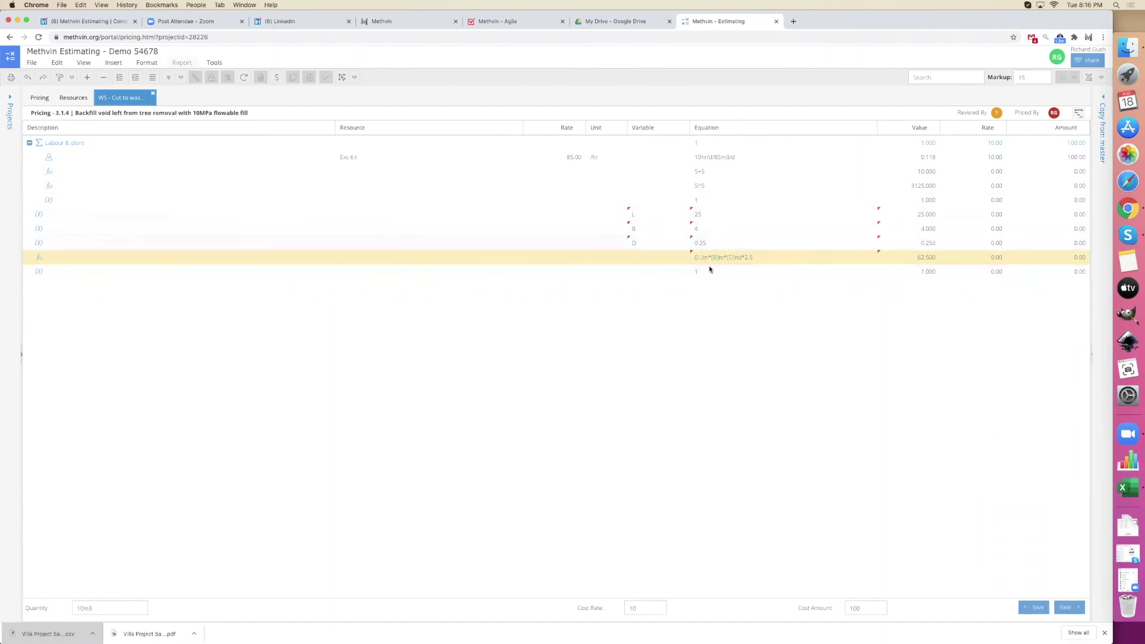
- Set the equations of variables L and B in the Cut to waste worksheet to 5 and 1
{"action": "left_click", "coordinate": [711, 216]}
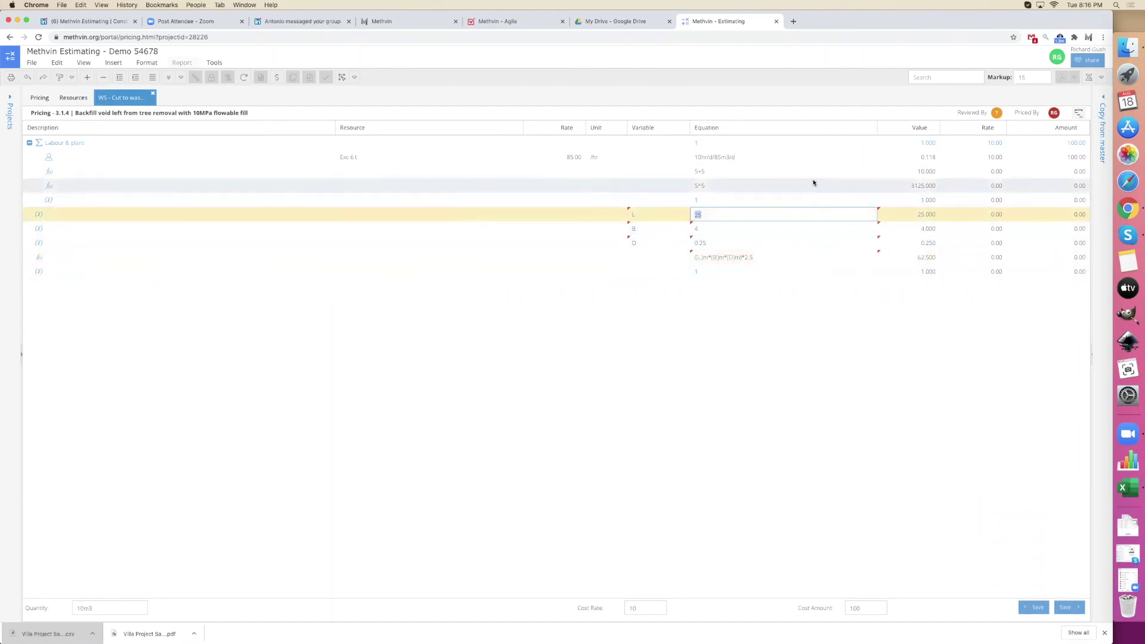
{"action": "type", "text": "5"}
{"action": "key", "text": "Return"}
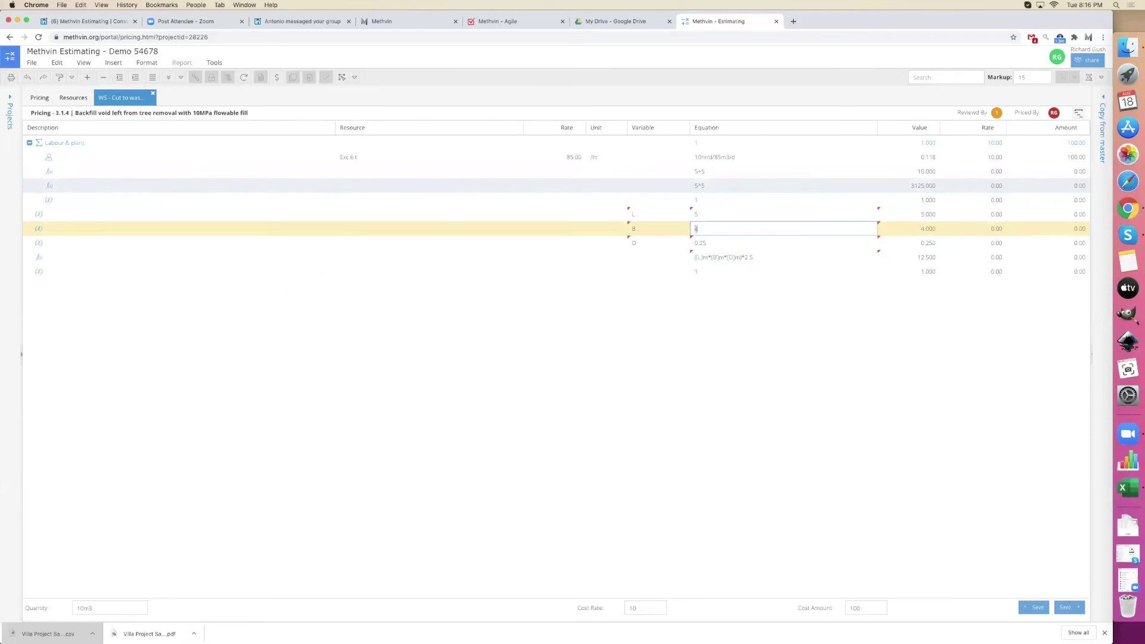
{"action": "type", "text": "1"}
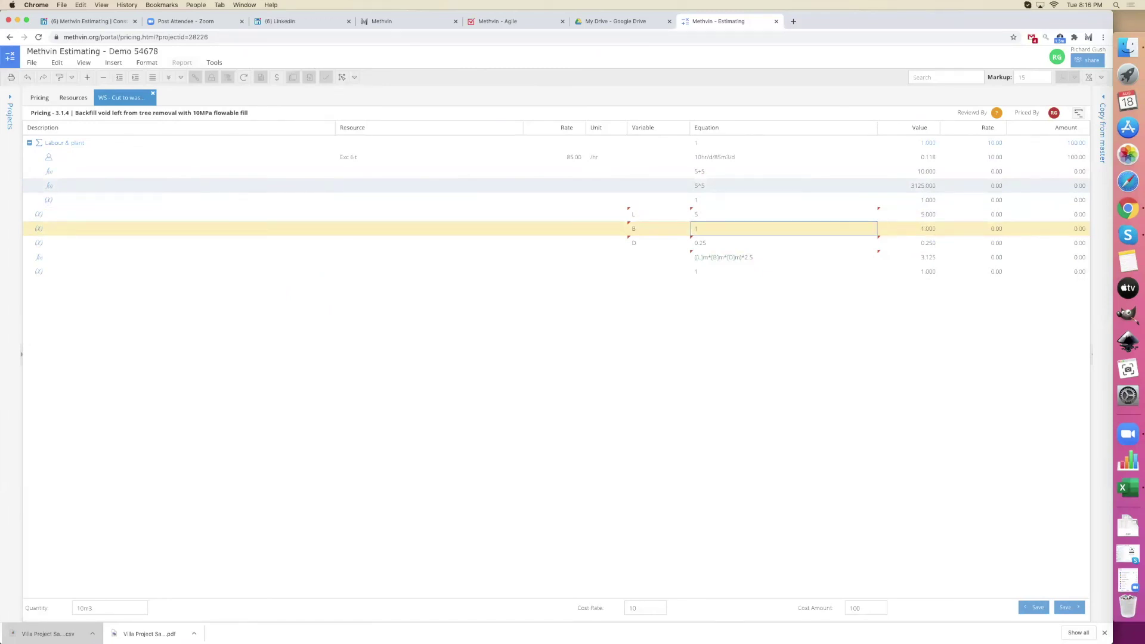
{"action": "key", "text": "Return"}
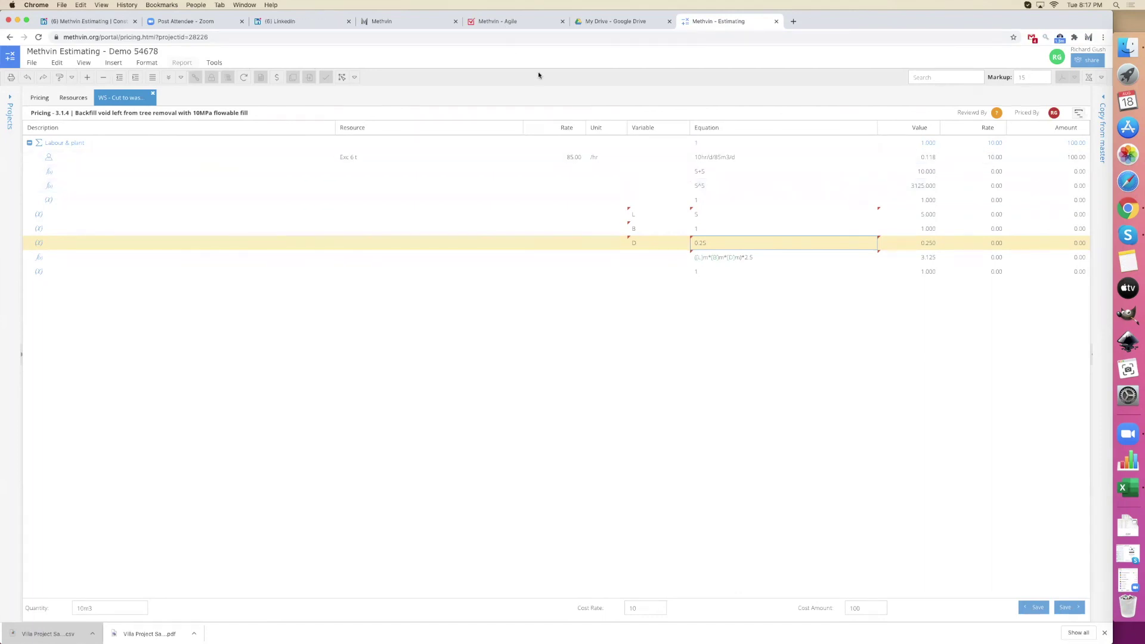
- Delete the worksheet rows from variable L through the last row, including the product equation
{"action": "left_click", "coordinate": [414, 213]}
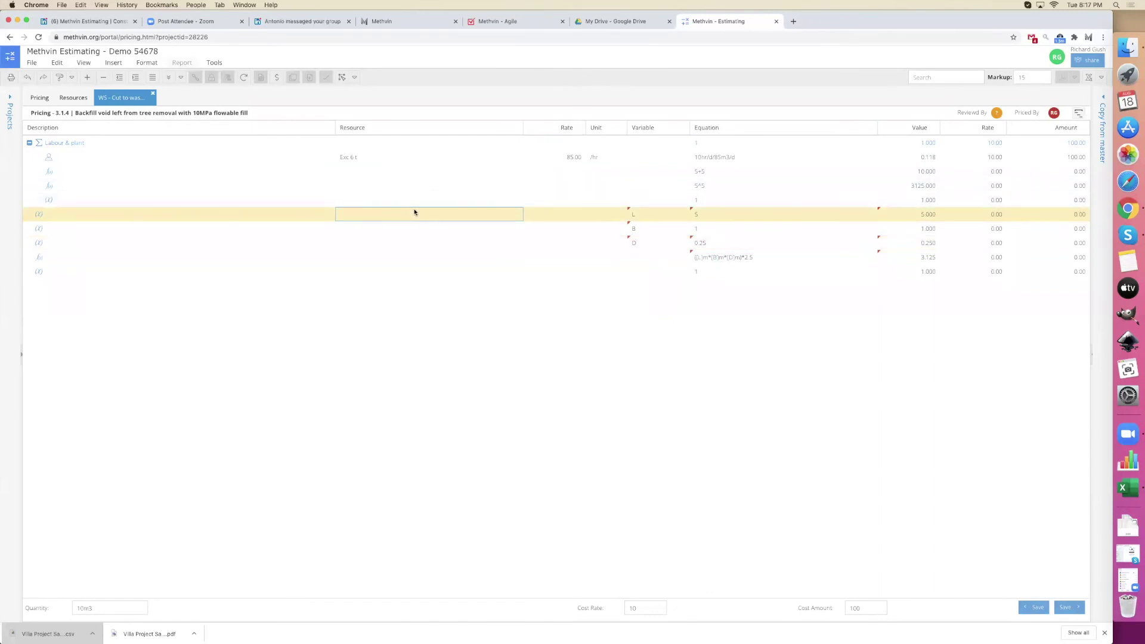
{"action": "left_click", "coordinate": [434, 271]}
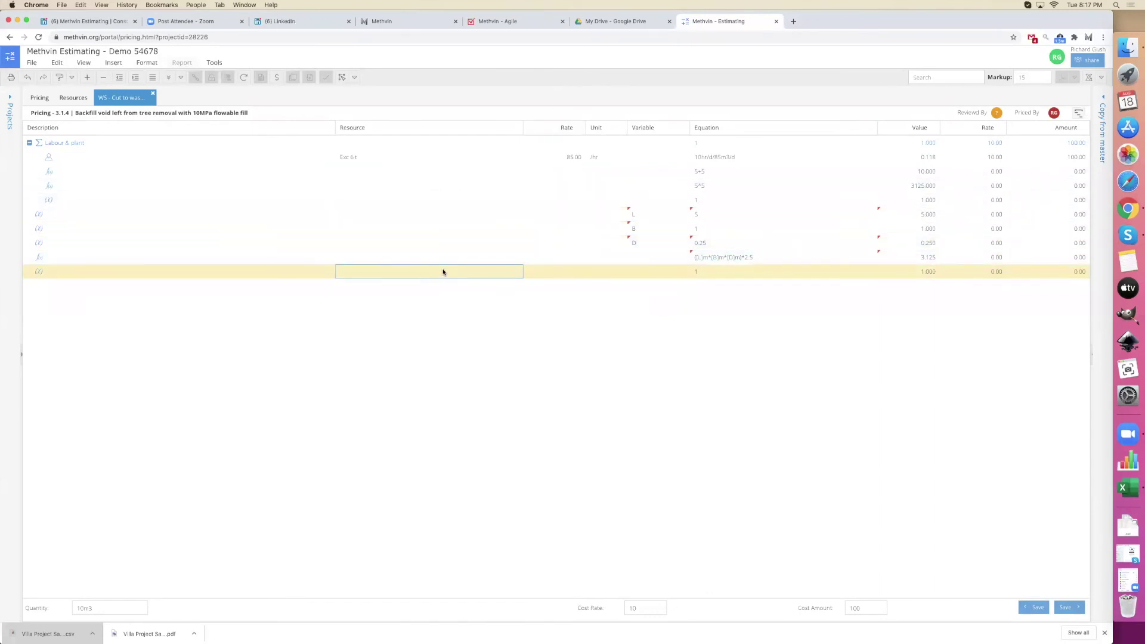
{"action": "left_click", "coordinate": [510, 213], "text": "shift"}
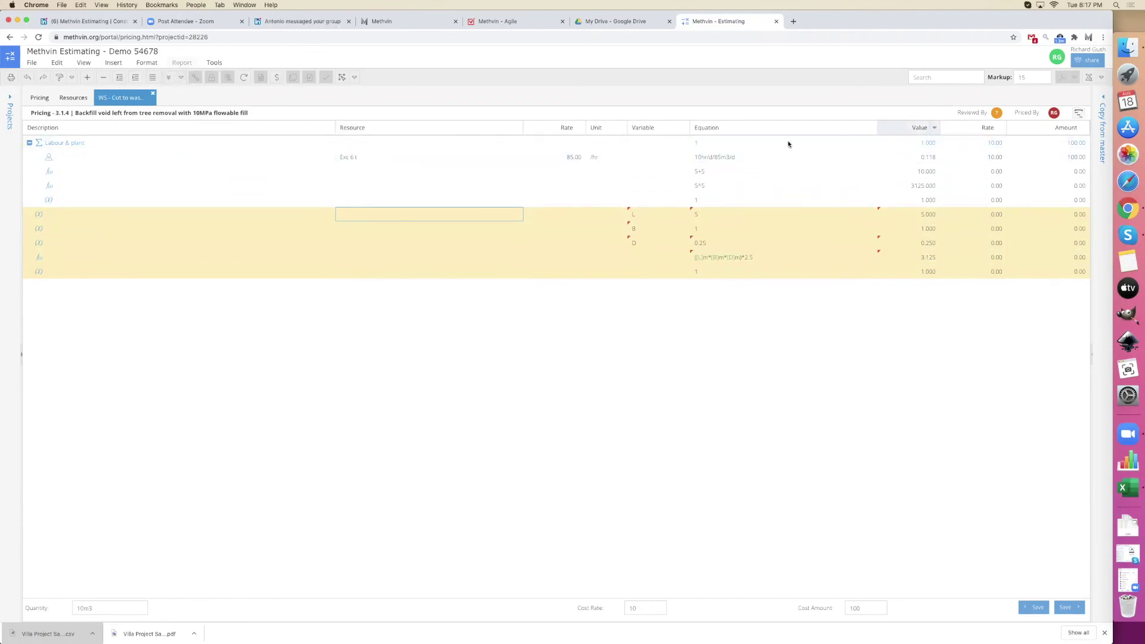
{"action": "left_click", "coordinate": [103, 77]}
- Clear the 5+5 and 5^5 equations from the two rows below the excavator resource
{"action": "left_click", "coordinate": [722, 172]}
{"action": "left_click", "coordinate": [723, 171]}
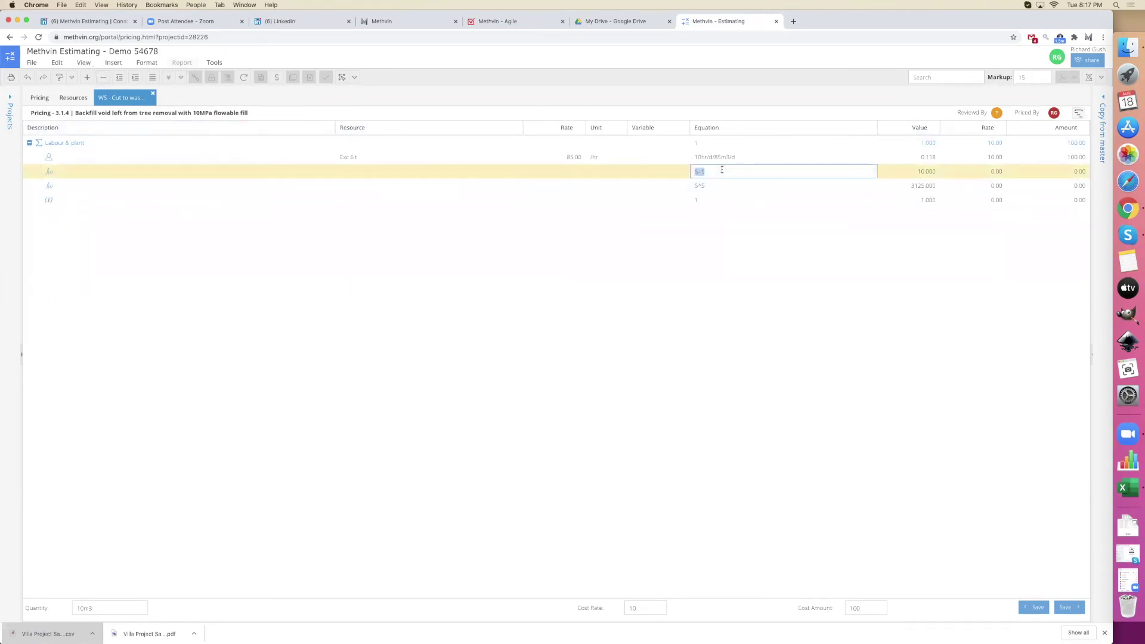
{"action": "key", "text": "BackSpace"}
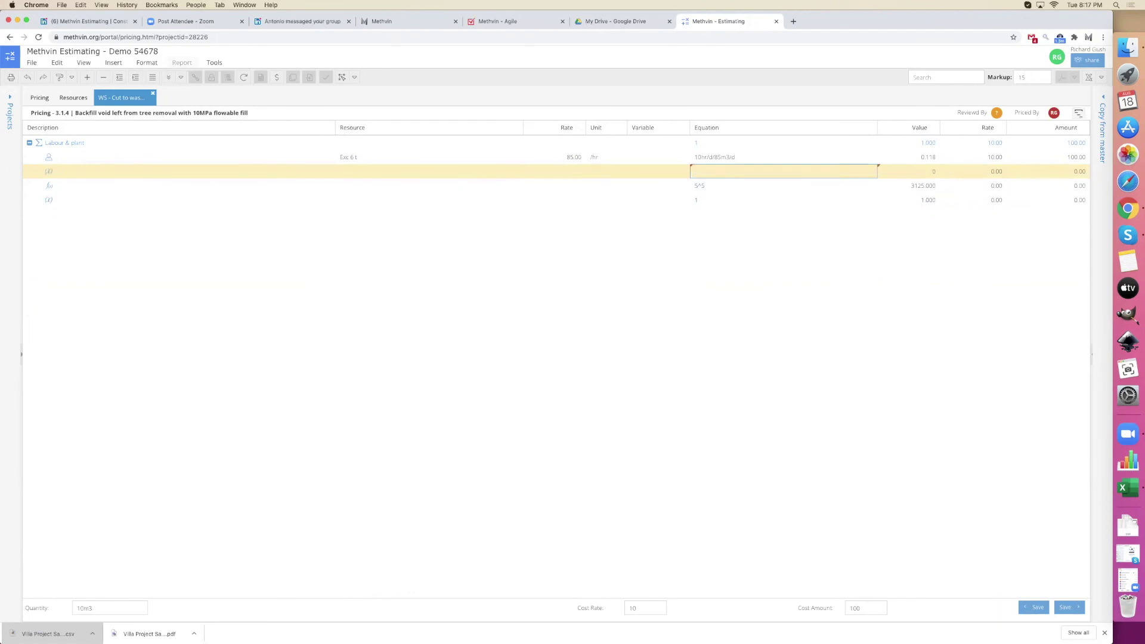
{"action": "key", "text": "Return"}
{"action": "key", "text": "Return"}
{"action": "key", "text": "BackSpace"}
{"action": "key", "text": "Return"}
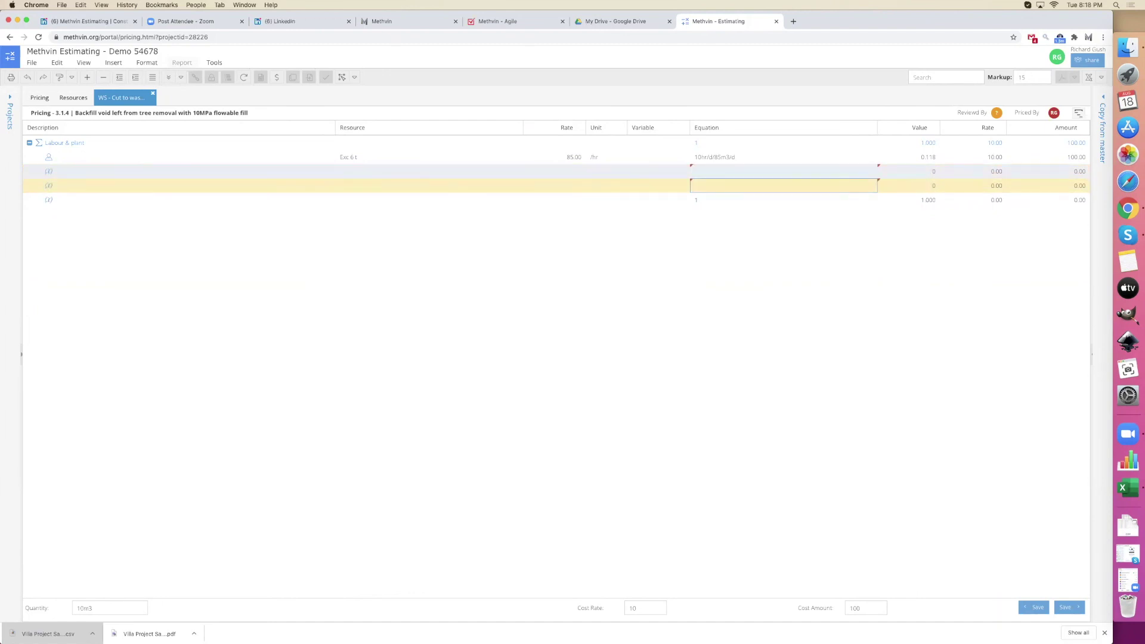
- Assign the resource Truck Crew Truck (No Operator) to the row directly below the excavator in the Cut to waste worksheet
{"action": "key", "text": "Up"}
{"action": "key", "text": "Left"}
{"action": "key", "text": "Left"}
{"action": "key", "text": "Left"}
{"action": "key", "text": "Left"}
{"action": "key", "text": "Left"}
{"action": "key", "text": "Right"}
{"action": "key", "text": "Return"}
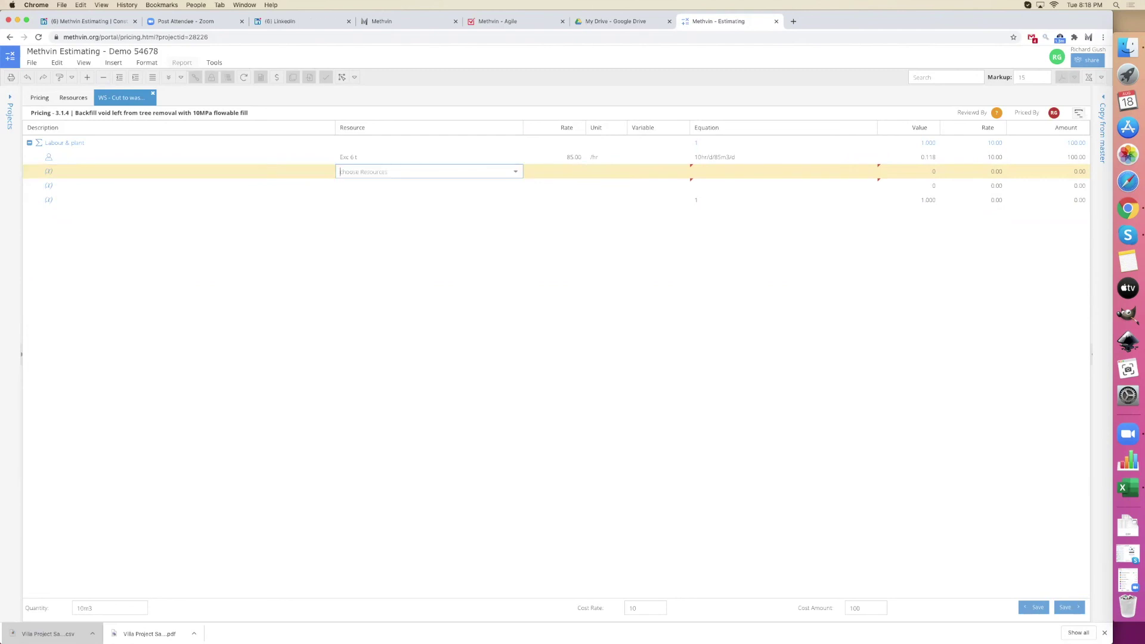
{"action": "type", "text": "TRRUC"}
{"action": "key", "text": "BackSpace"}
{"action": "key", "text": "BackSpace"}
{"action": "key", "text": "BackSpace"}
{"action": "key", "text": "BackSpace"}
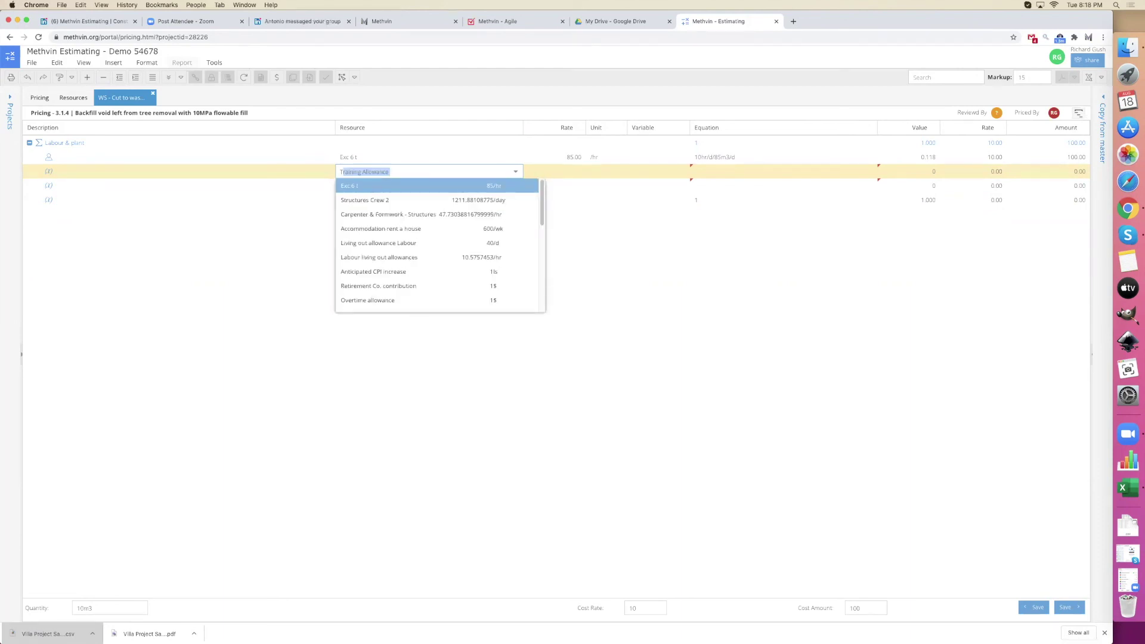
{"action": "type", "text": "ruck Crew Truck (No Operator"}
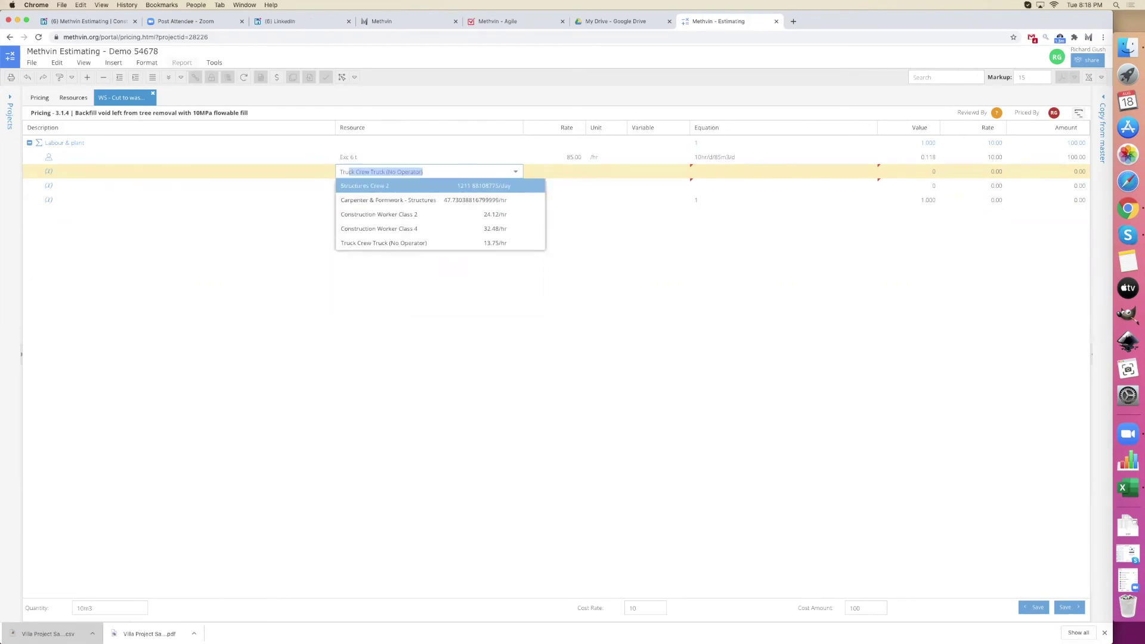
{"action": "key", "text": "Down"}
{"action": "key", "text": "Down"}
{"action": "key", "text": "Down"}
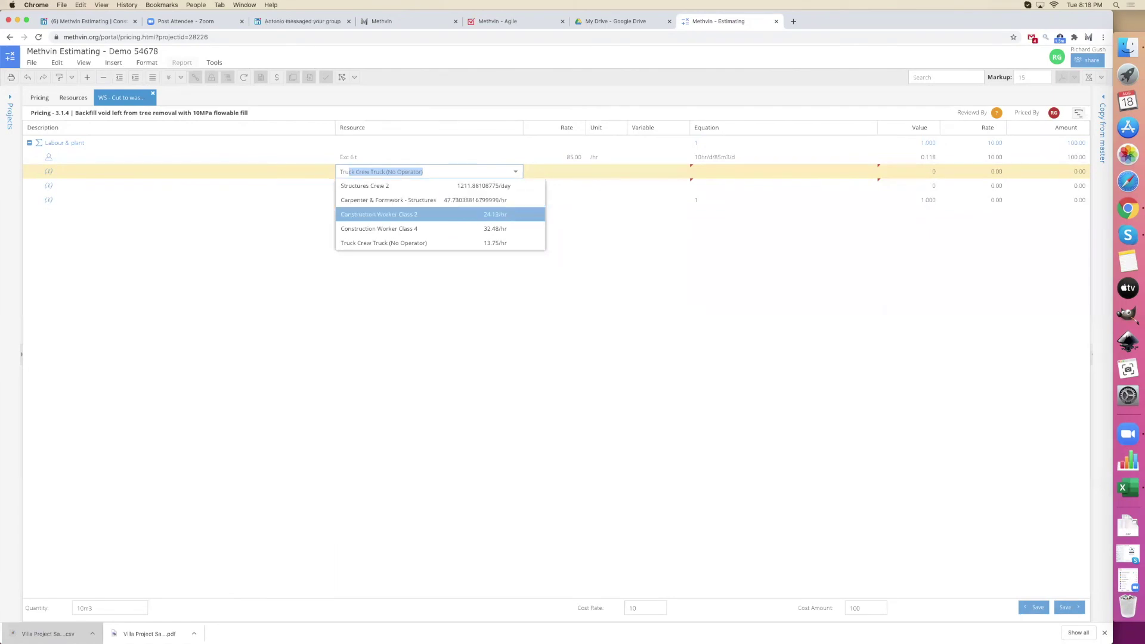
{"action": "key", "text": "Down"}
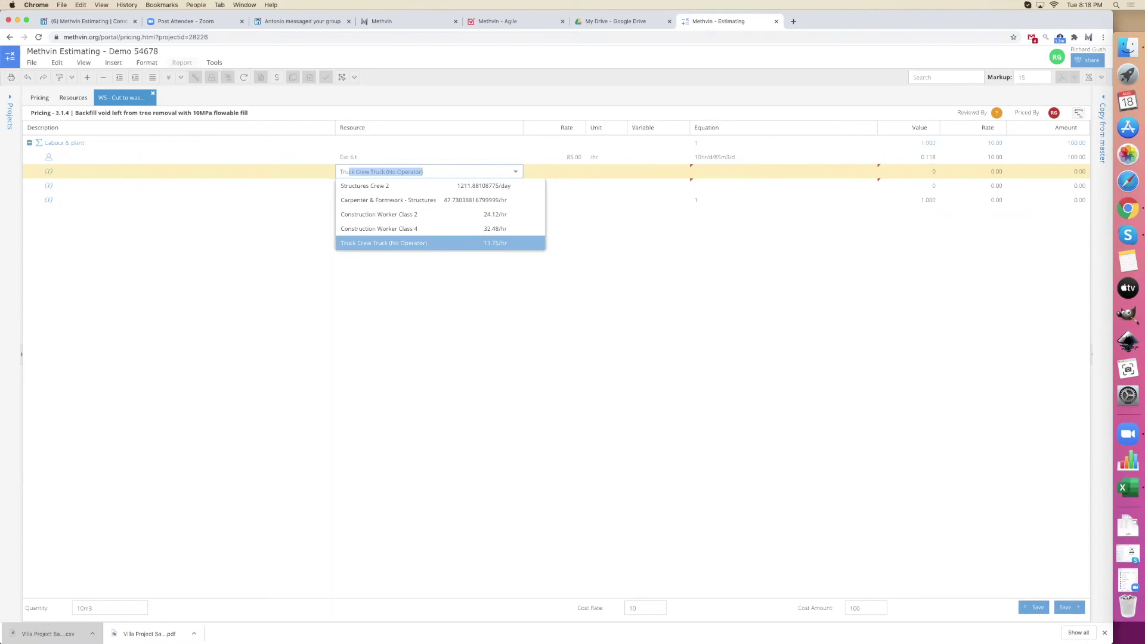
{"action": "key", "text": "Return"}
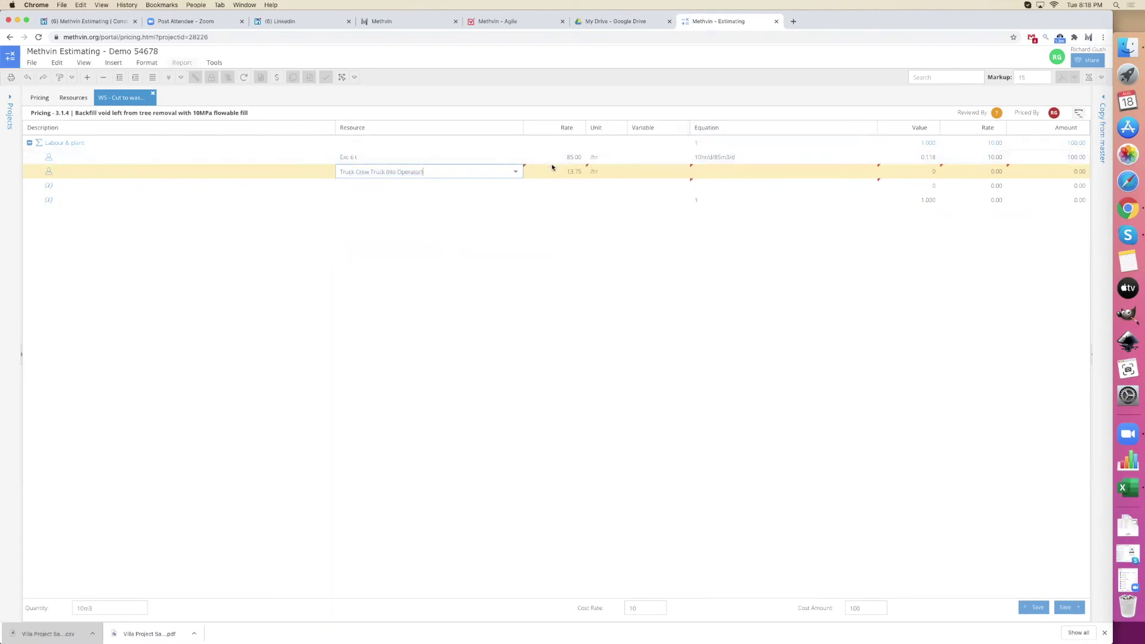
- Close the Cut to waste worksheet and save its changes
{"action": "left_click", "coordinate": [525, 159]}
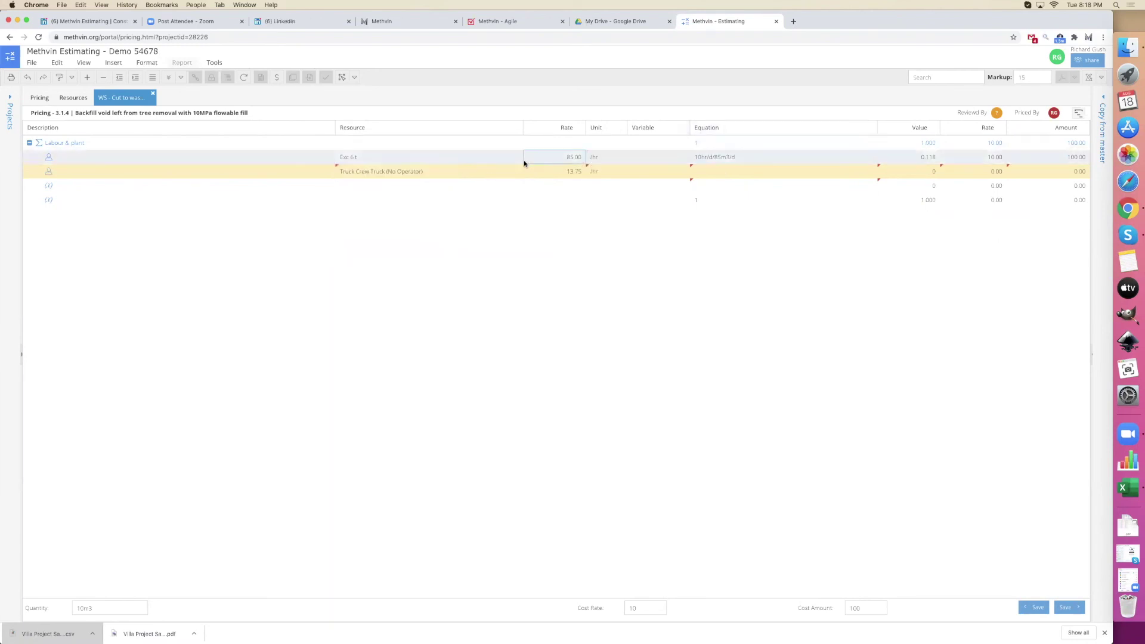
{"action": "left_click", "coordinate": [152, 94]}
{"action": "left_click", "coordinate": [538, 357]}
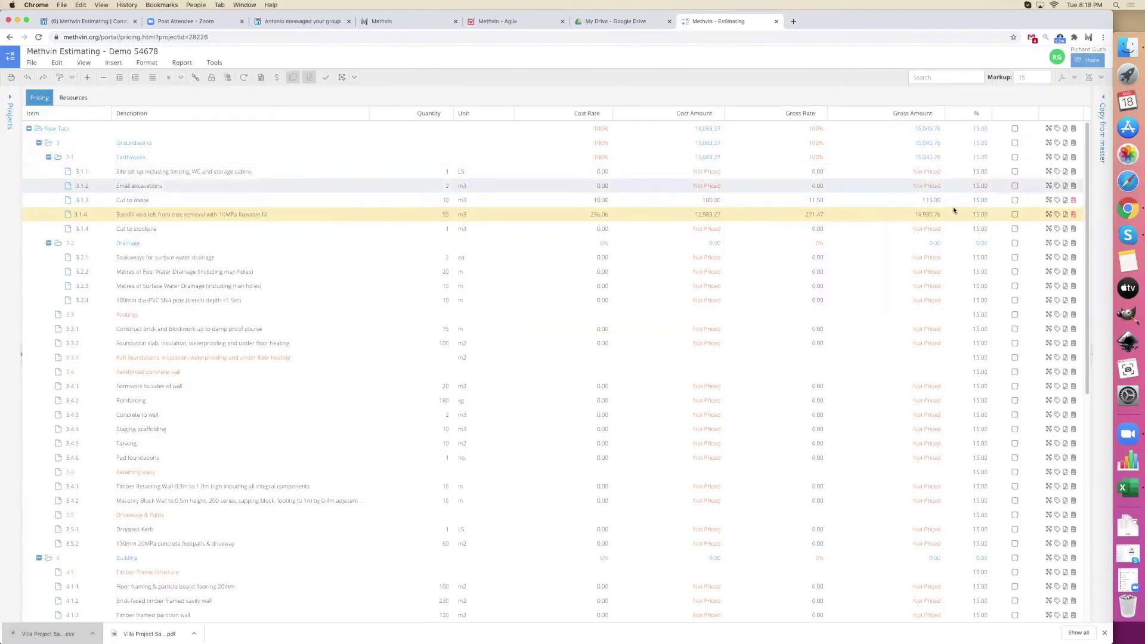
{"action": "left_click", "coordinate": [1101, 102]}
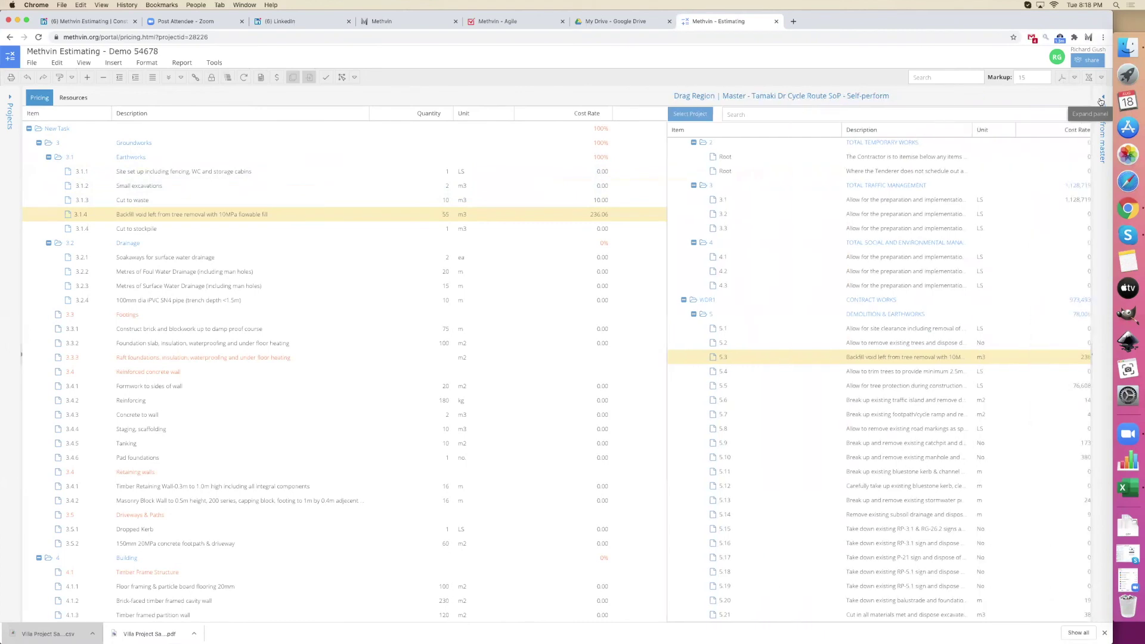
{"action": "left_click", "coordinate": [943, 78]}
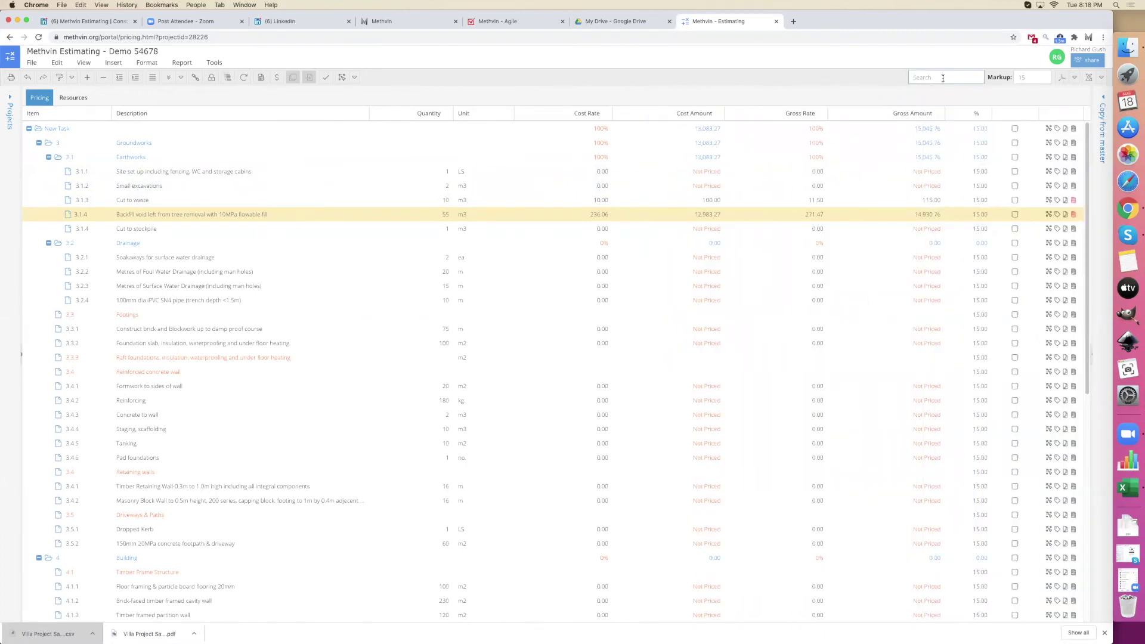
{"action": "type", "text": "225"}
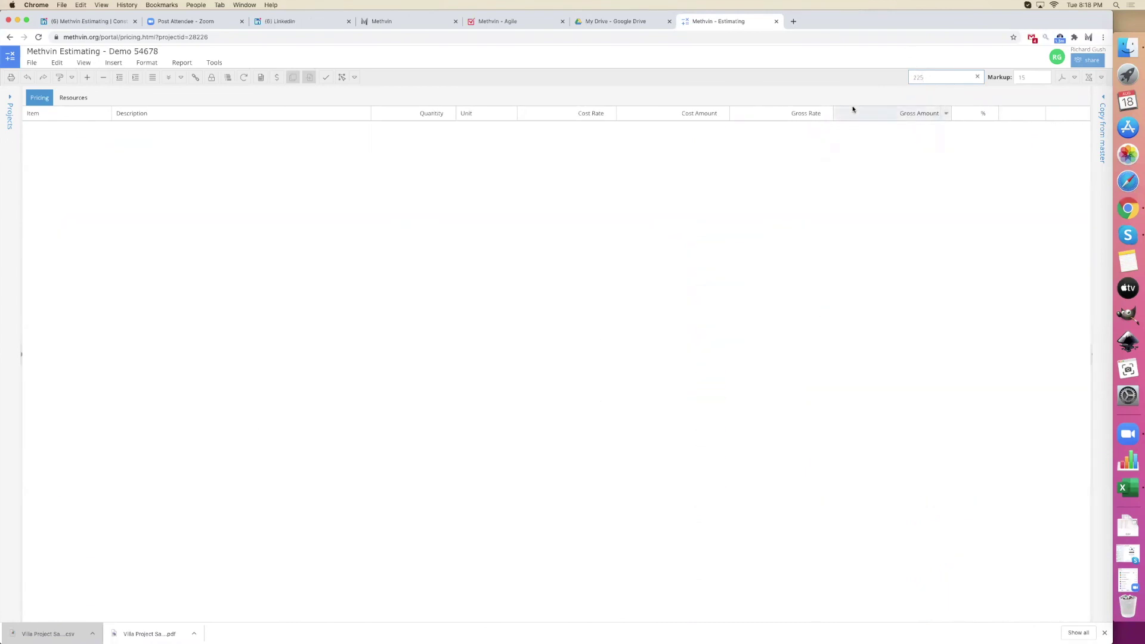
{"action": "left_click", "coordinate": [978, 77]}
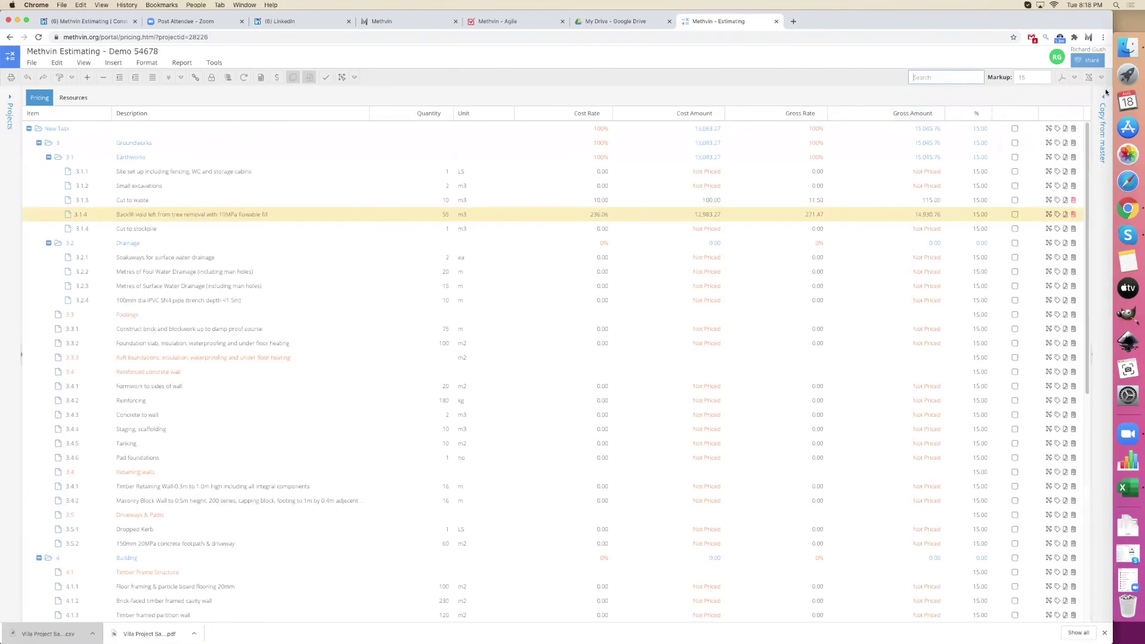
- Search the master project for 225 and copy item 6.1, the 225mm dia. pipe, into Drainage below the soakaways item
{"action": "left_click", "coordinate": [1103, 99]}
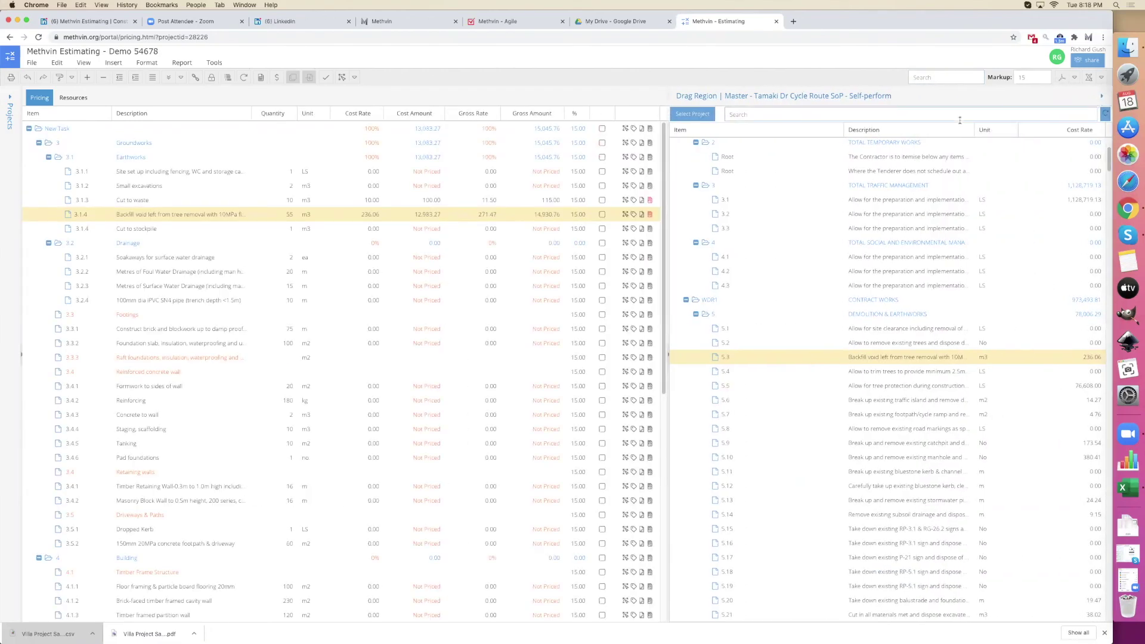
{"action": "left_click", "coordinate": [960, 117]}
{"action": "type", "text": "225"}
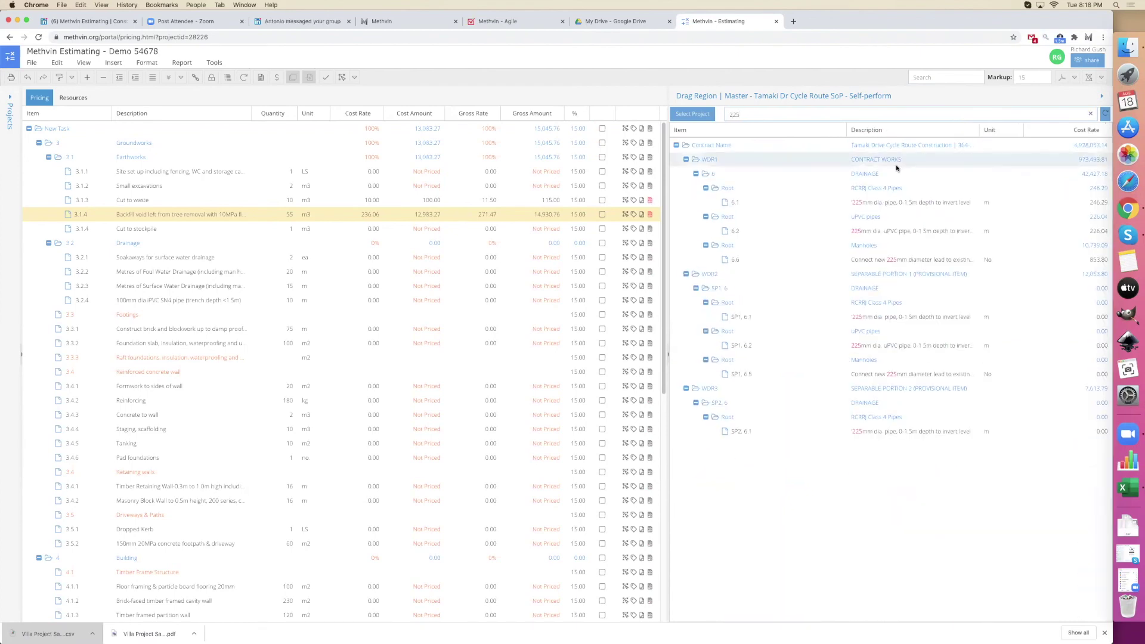
{"action": "left_click_drag", "start_coordinate": [792, 202], "coordinate": [341, 262]}
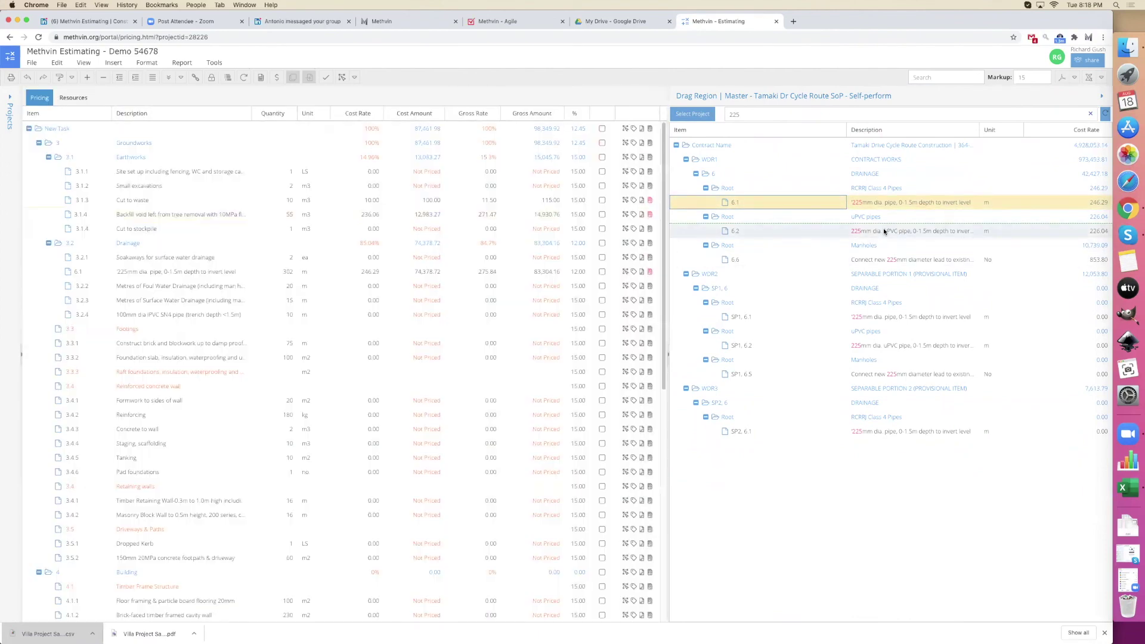
- Copy master item 6.2, the 225mm dia. uPVC pipe, below the foul water drainage item and collapse the master project view
{"action": "left_click", "coordinate": [884, 231]}
{"action": "left_click_drag", "start_coordinate": [882, 228], "coordinate": [327, 292]}
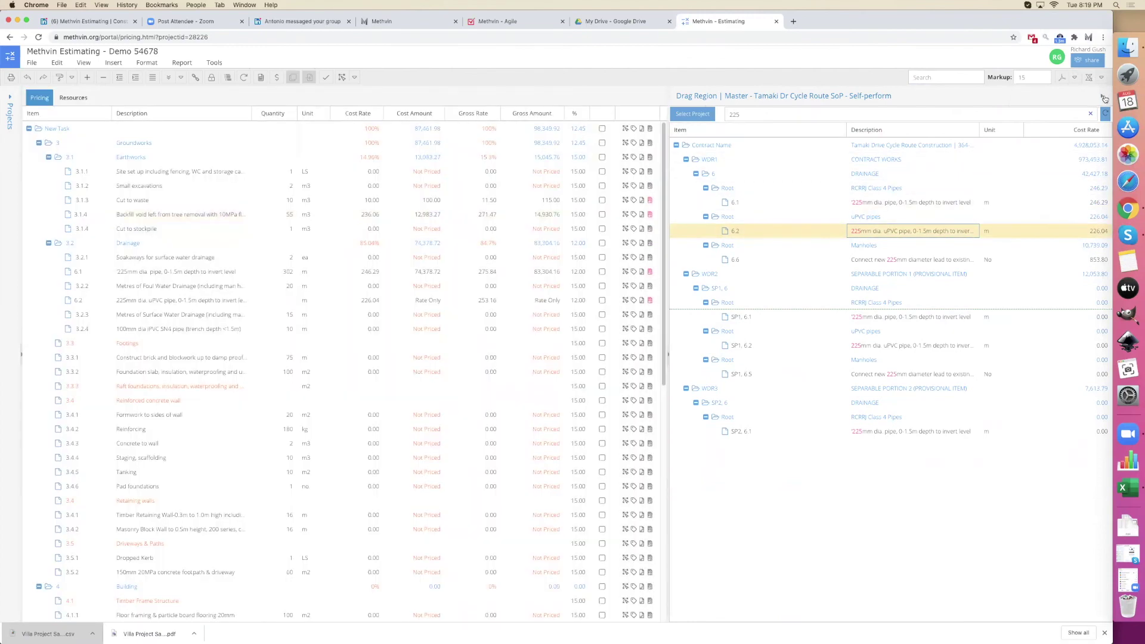
{"action": "left_click", "coordinate": [1103, 98]}
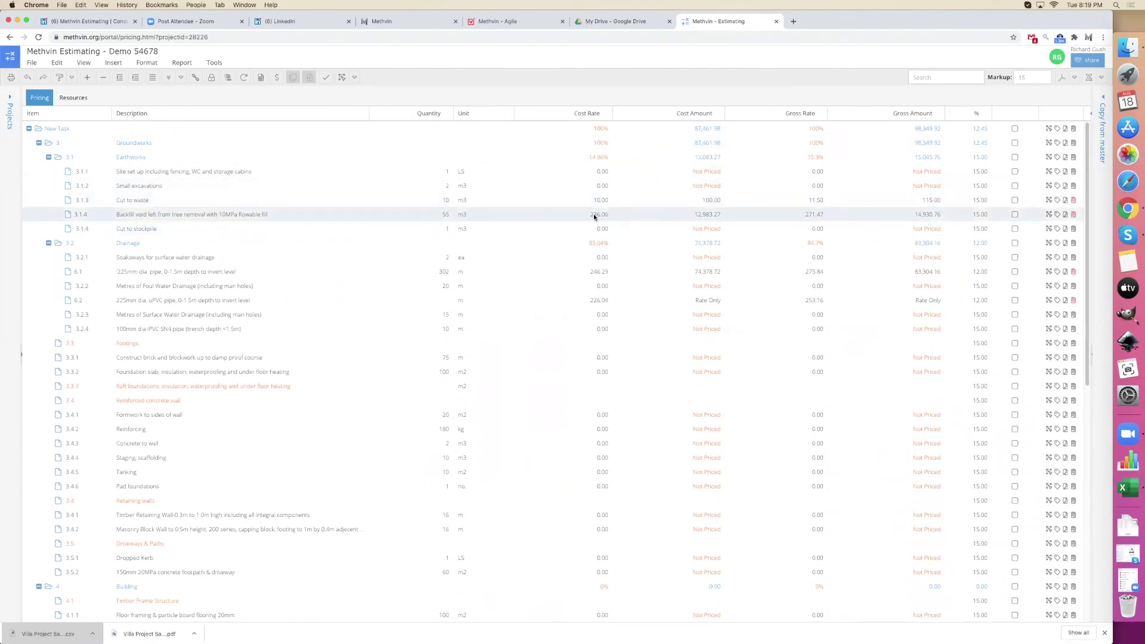
- Reopen the Cut to waste worksheet and change the truck row's resource to Truck (6X4) 12t - 260kW - Wet & Op
{"action": "double_click", "coordinate": [600, 202]}
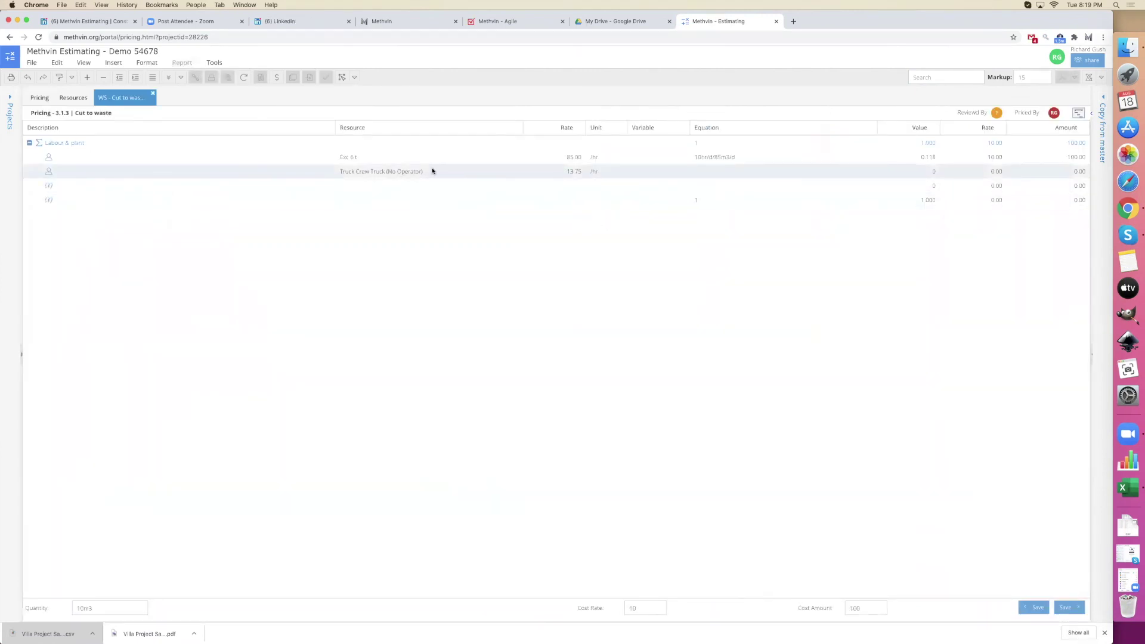
{"action": "double_click", "coordinate": [433, 171]}
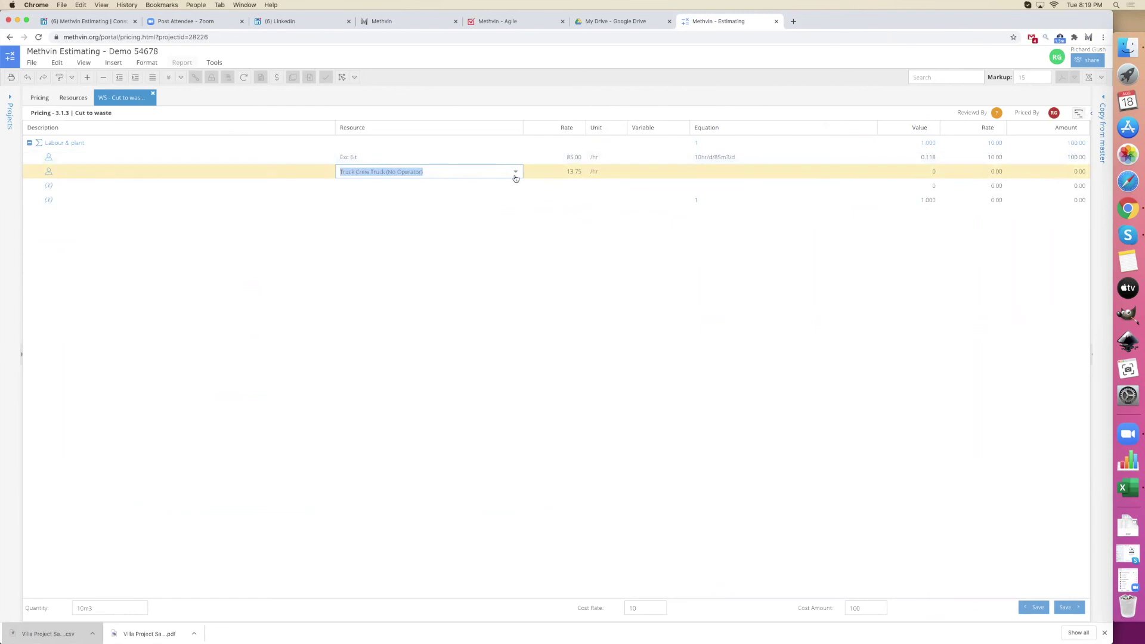
{"action": "left_click", "coordinate": [516, 173]}
{"action": "scroll", "coordinate": [453, 283], "scroll_direction": "down", "scroll_amount": 1}
{"action": "scroll", "coordinate": [386, 283], "scroll_direction": "down", "scroll_amount": 1}
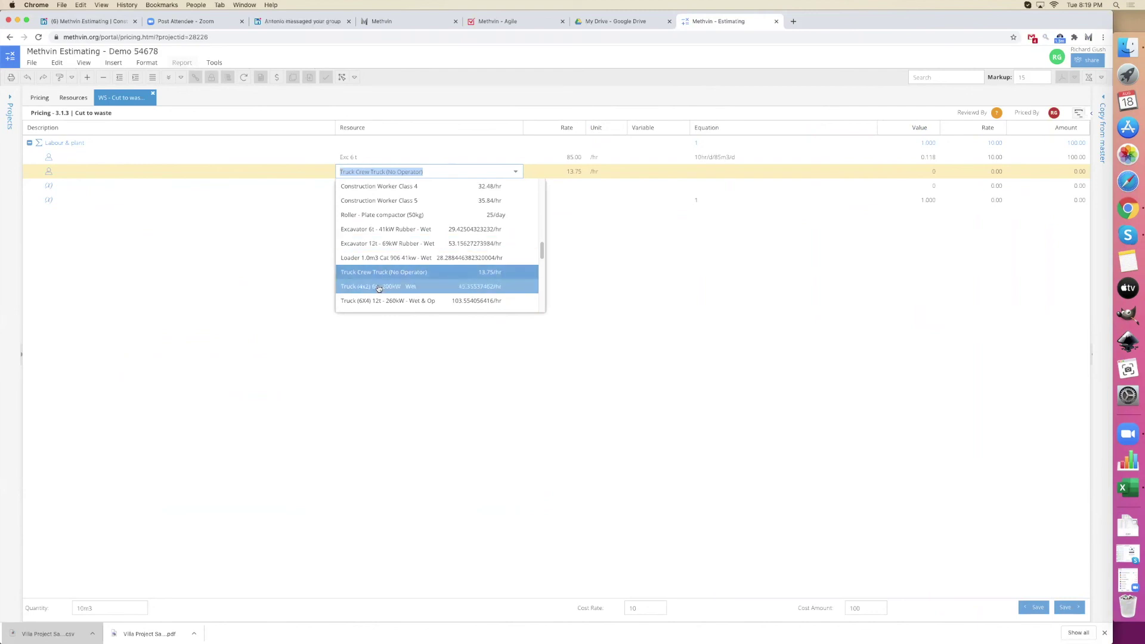
{"action": "scroll", "coordinate": [379, 292], "scroll_direction": "down", "scroll_amount": 1}
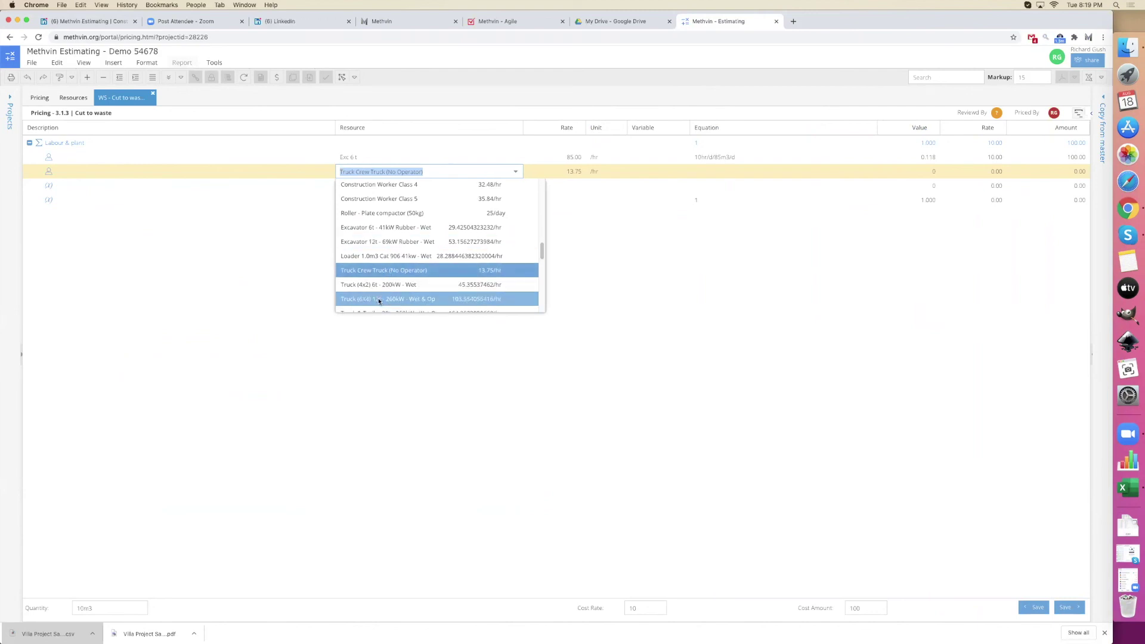
{"action": "left_click", "coordinate": [379, 300]}
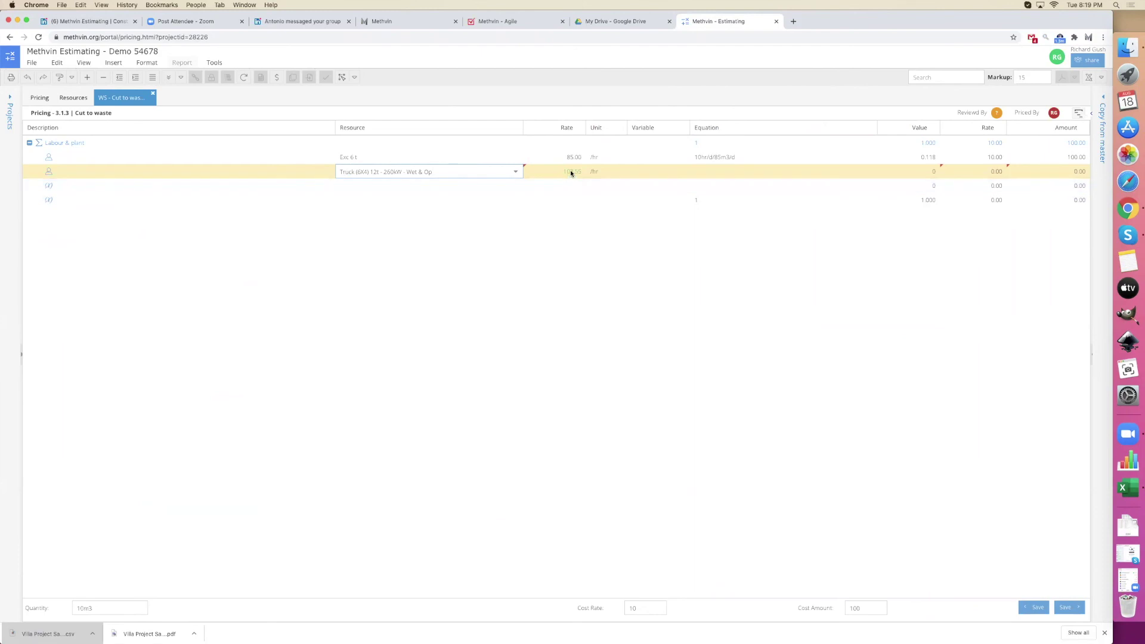
- Set the equation of the truck row in the Cut to waste worksheet to 2hr/trip
{"action": "left_click", "coordinate": [633, 177]}
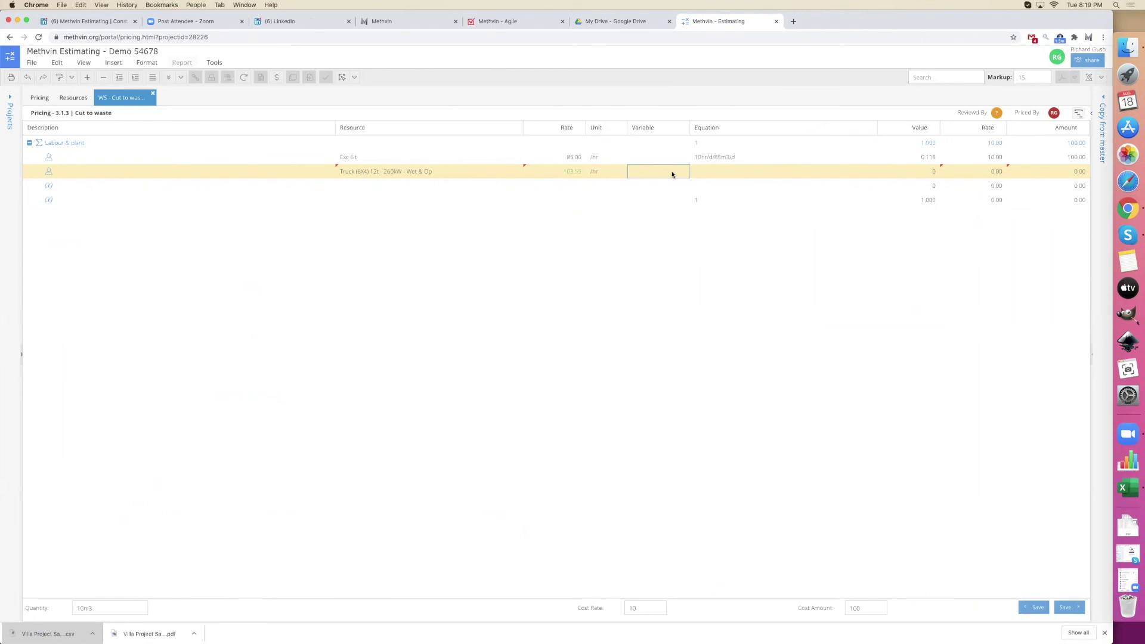
{"action": "left_click", "coordinate": [709, 175]}
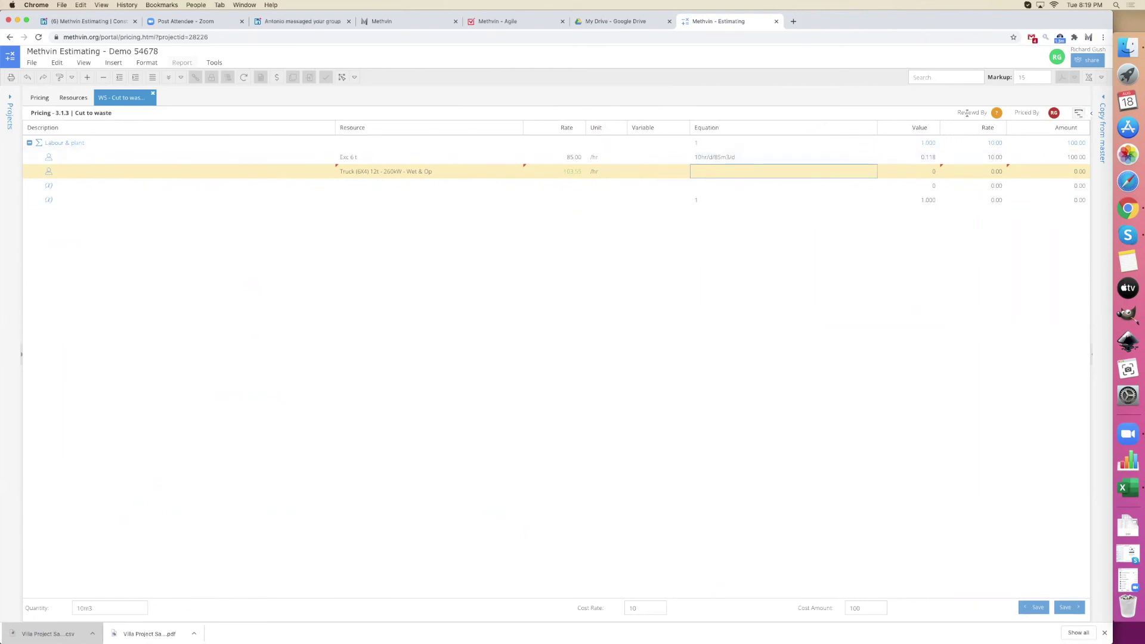
{"action": "key", "text": "Return"}
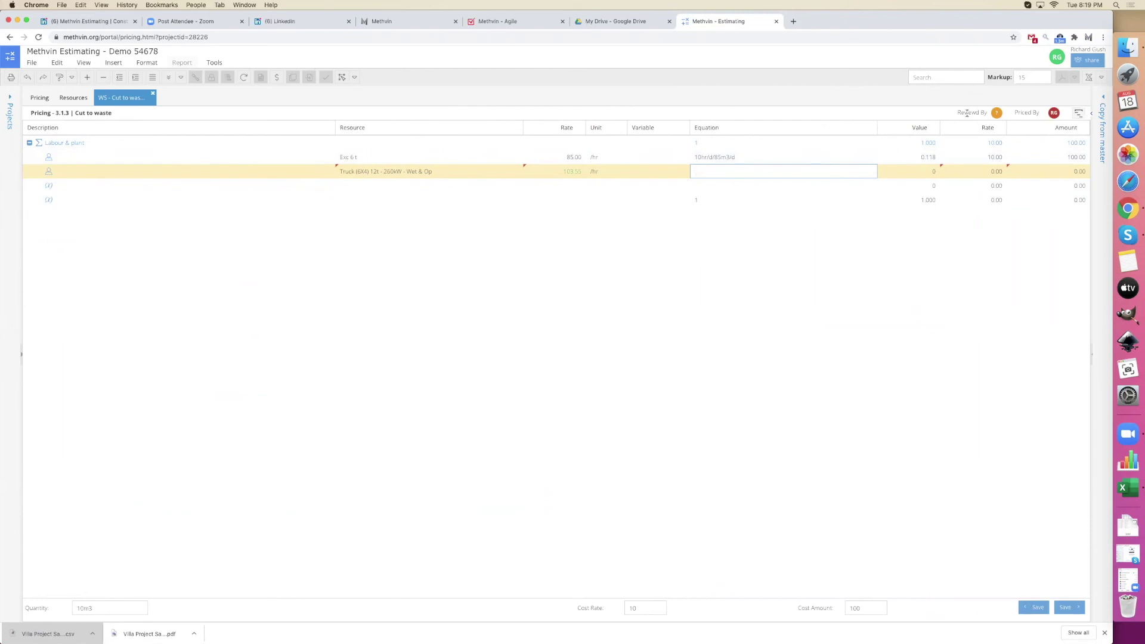
{"action": "type", "text": "2hr/trip"}
{"action": "key", "text": "Return"}
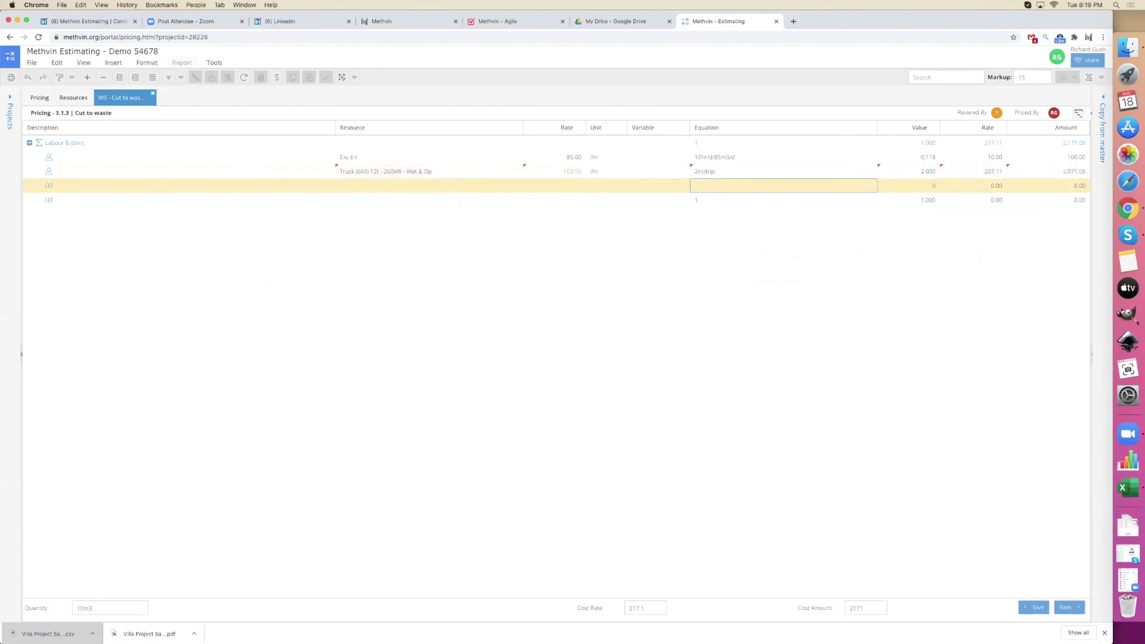
- Delete the two unused rows below the truck resource in the Cut to waste worksheet
{"action": "key", "text": "ctrl+Down"}
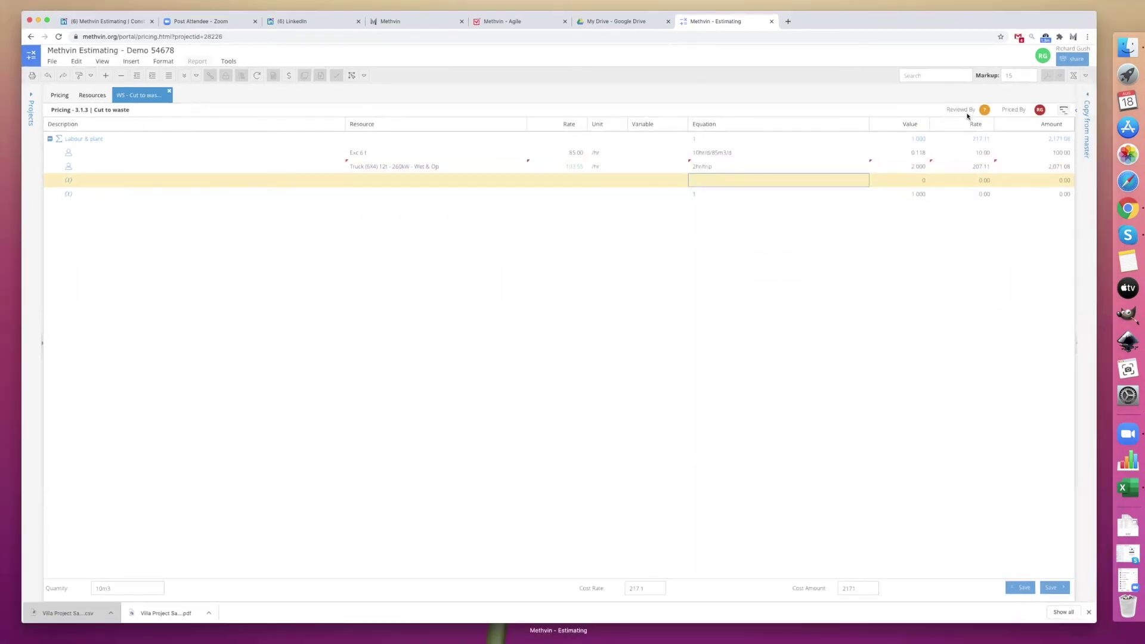
{"action": "left_click", "coordinate": [891, 192]}
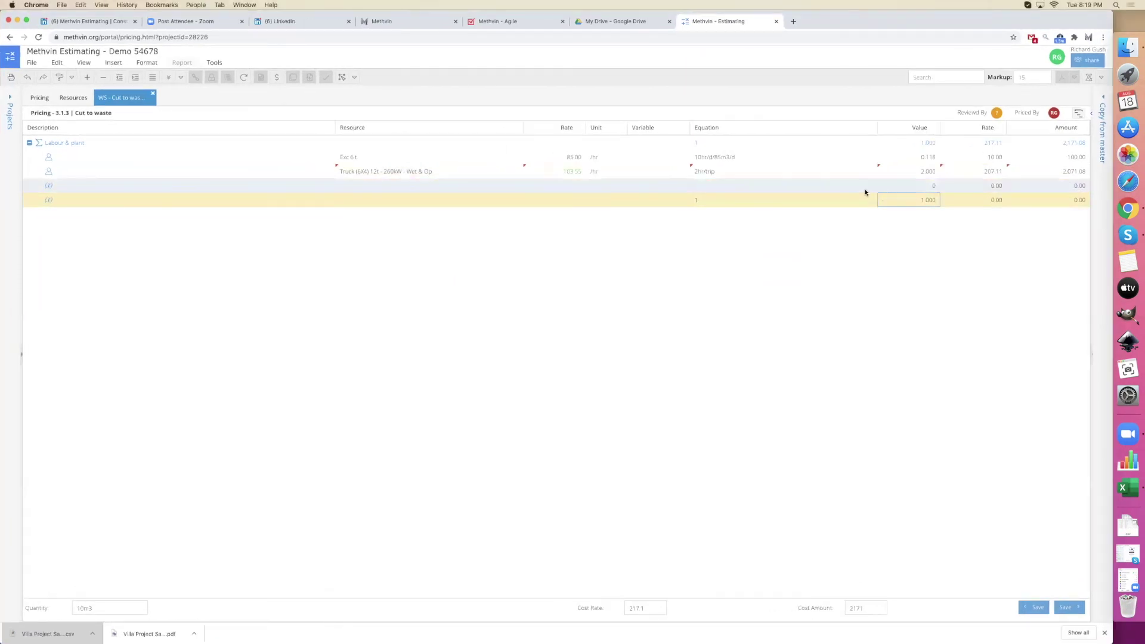
{"action": "left_click", "coordinate": [865, 197]}
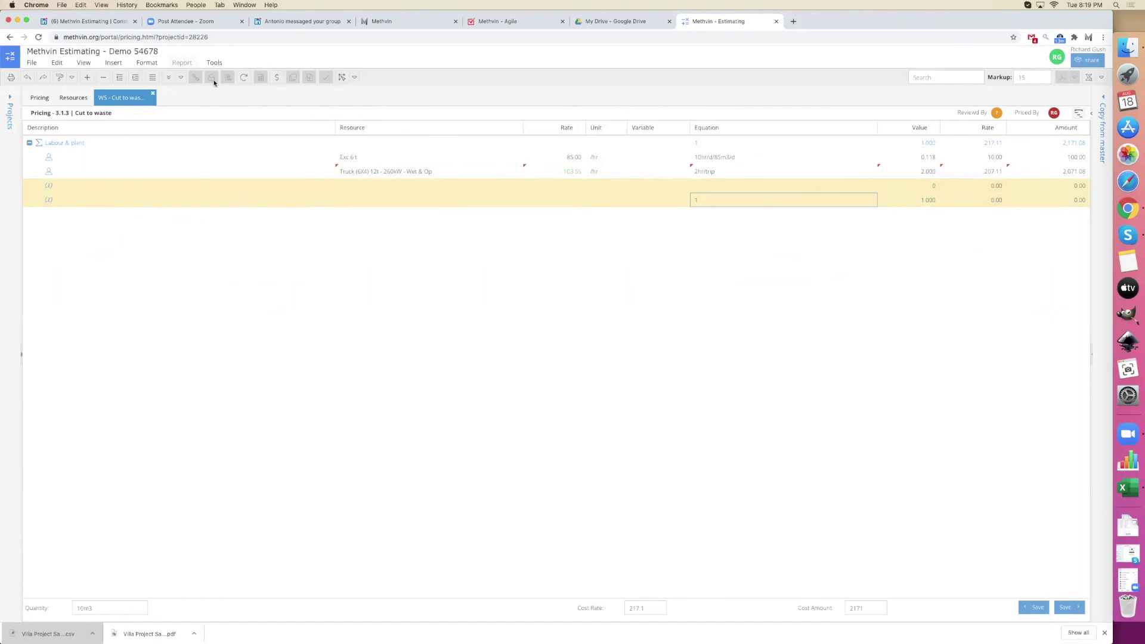
{"action": "left_click", "coordinate": [104, 78]}
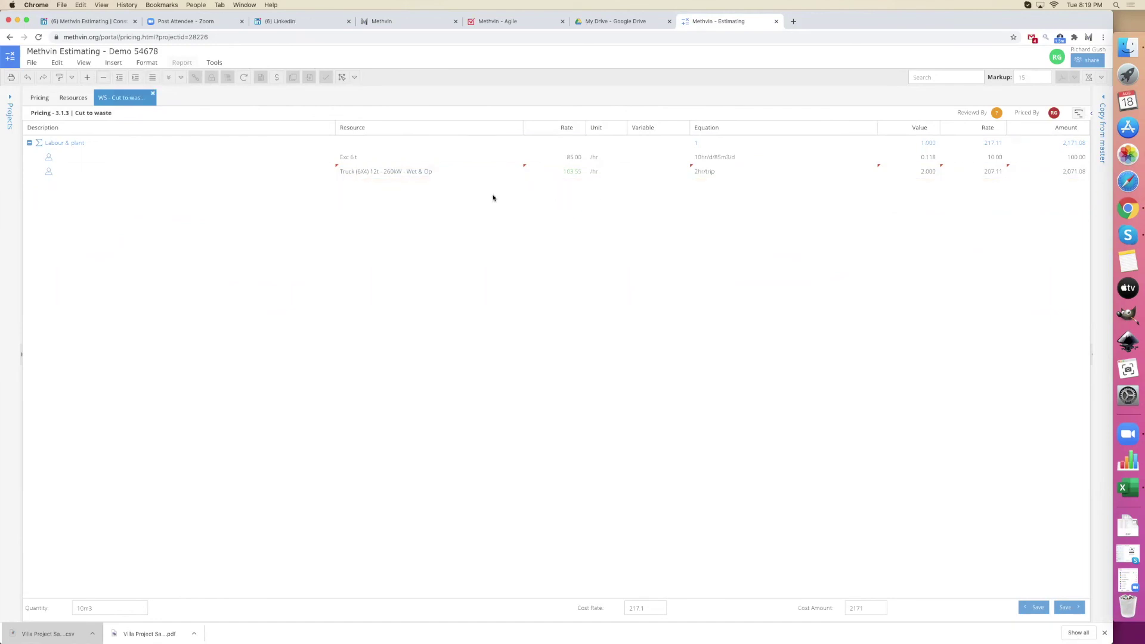
- Select the truck row's equation in the Cut to waste worksheet
{"action": "left_click", "coordinate": [352, 157]}
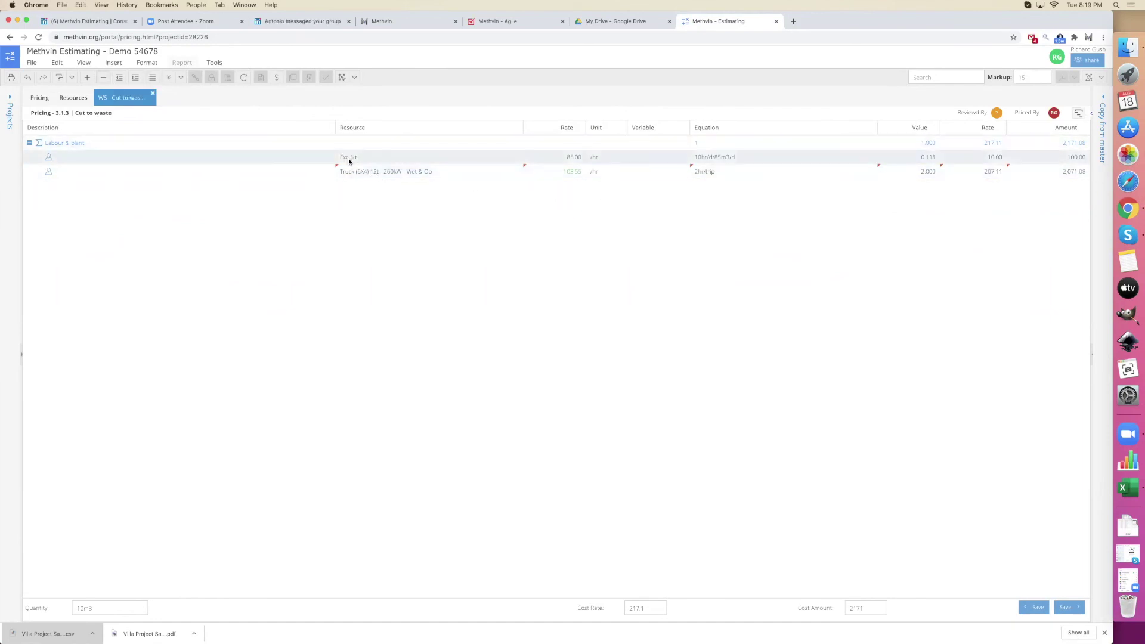
{"action": "left_click", "coordinate": [381, 173]}
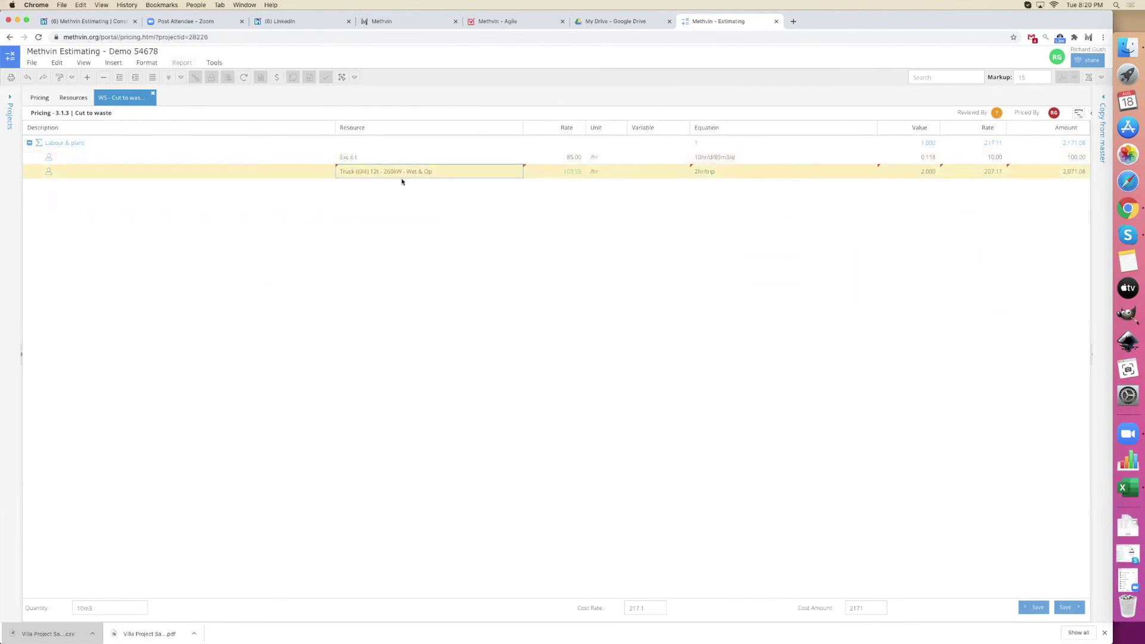
{"action": "left_click", "coordinate": [698, 171]}
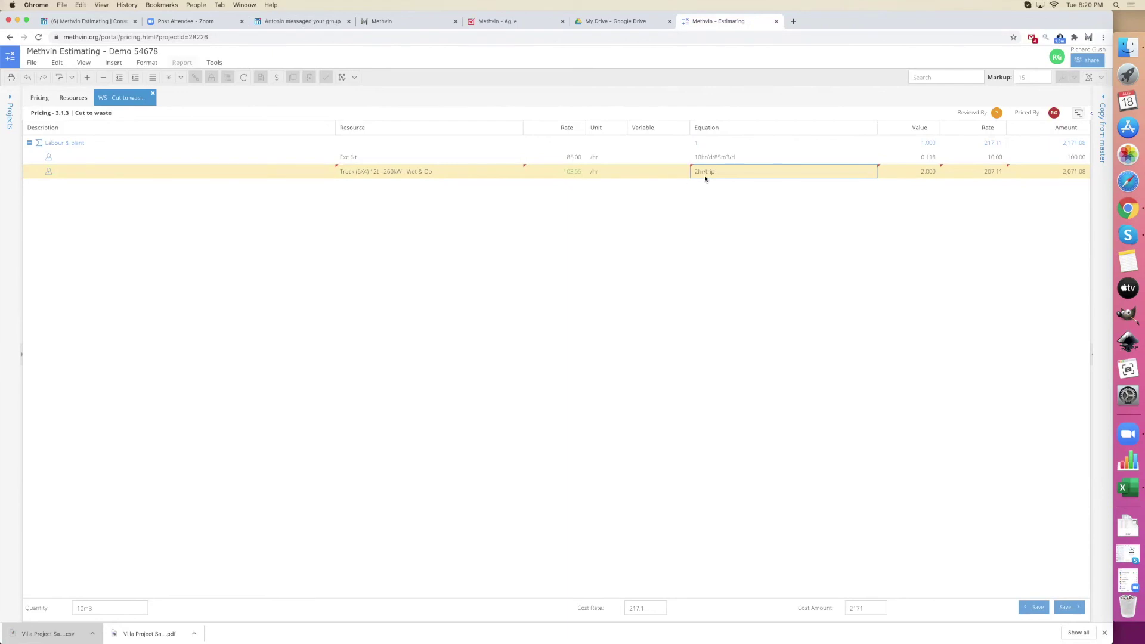
- Extend the truck row's equation to divide by the load, making it 2hr/trip/12t
{"action": "left_click", "coordinate": [994, 173]}
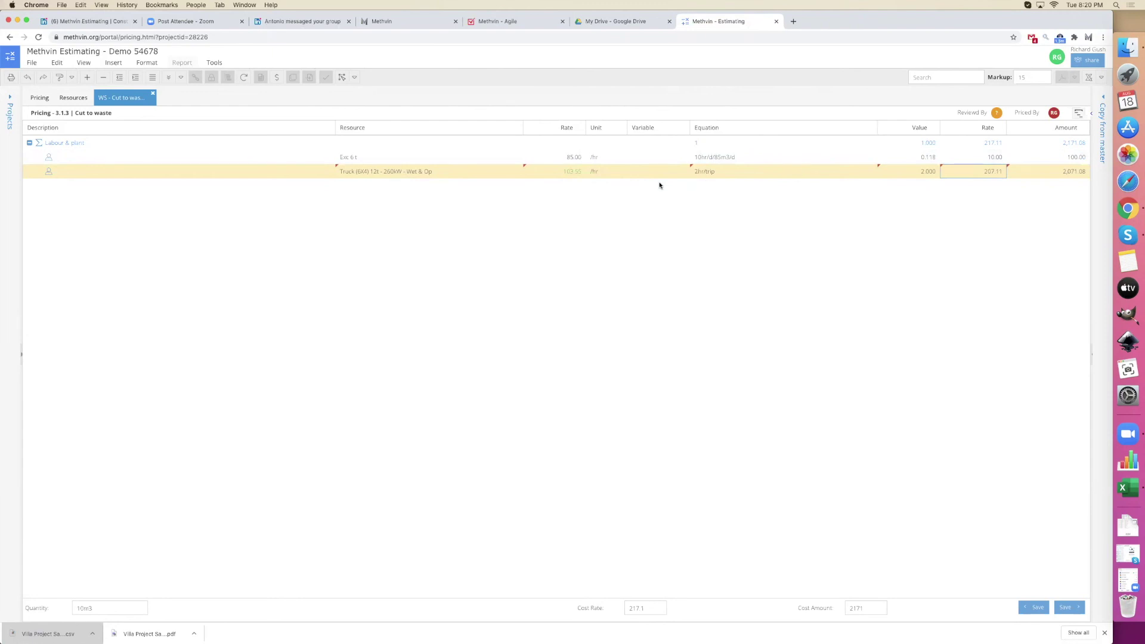
{"action": "left_click", "coordinate": [739, 172]}
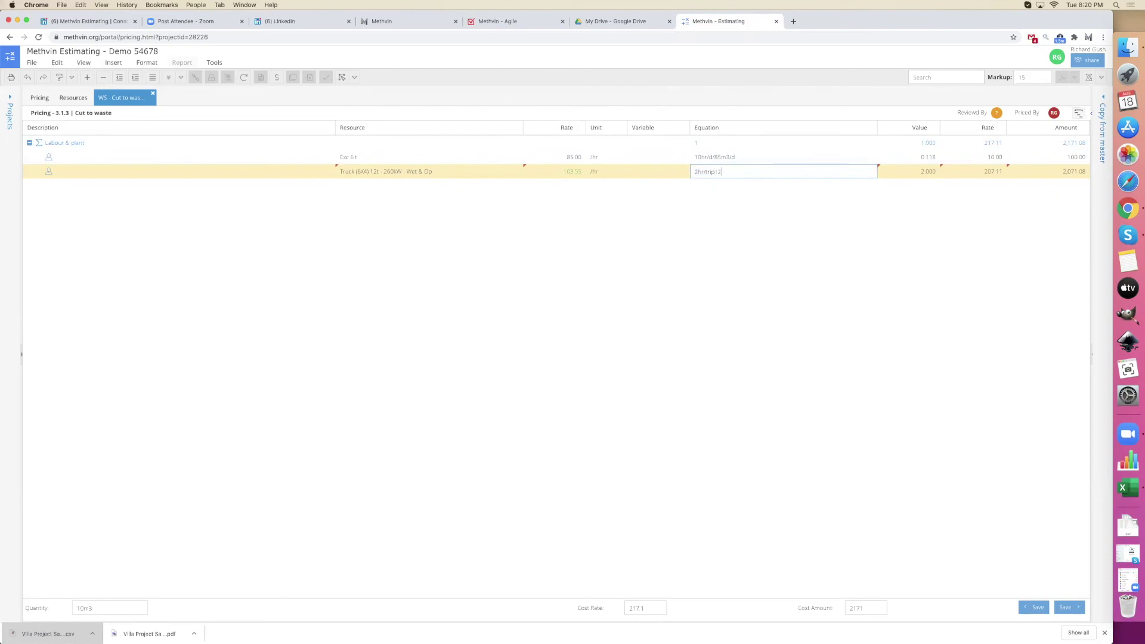
{"action": "key", "text": "BackSpace"}
{"action": "type", "text": "12t"}
{"action": "key", "text": "Return"}
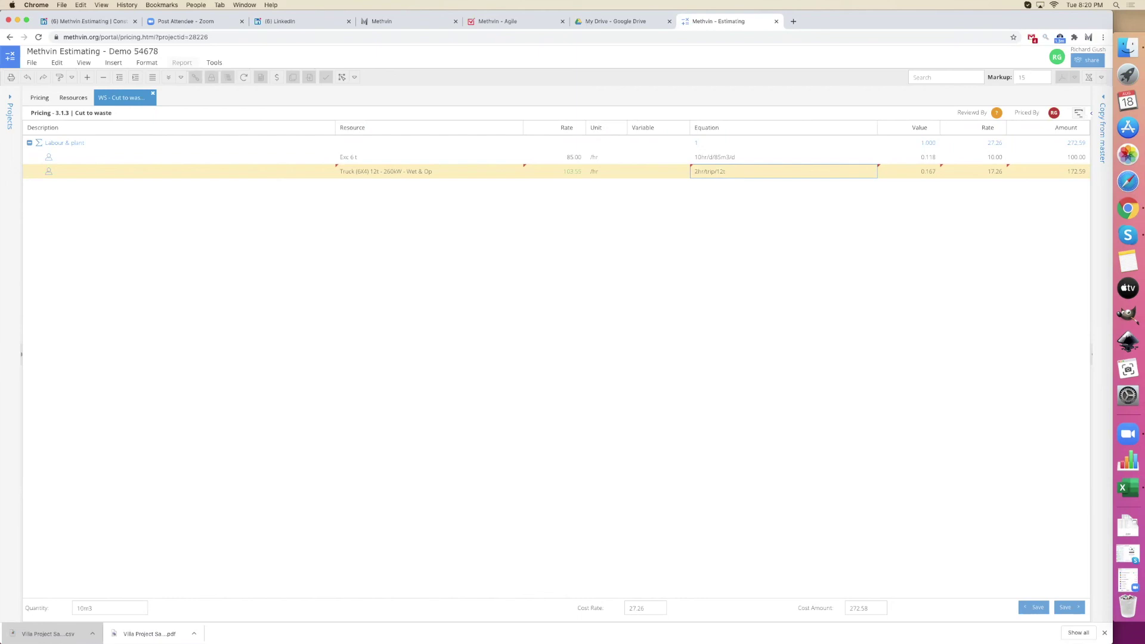
- Multiply the truck row's equation by 2.4 so that it reads 2hr/trip/12t*2.4
{"action": "left_click_drag", "start_coordinate": [84, 609], "coordinate": [95, 609]}
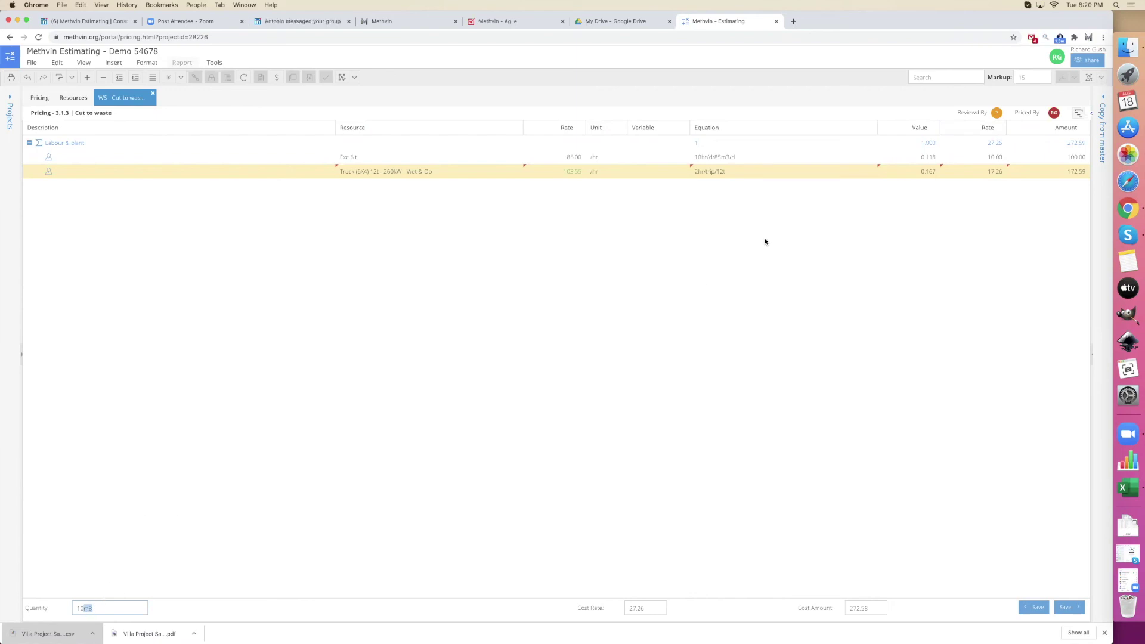
{"action": "left_click", "coordinate": [753, 171]}
{"action": "left_click", "coordinate": [753, 169]}
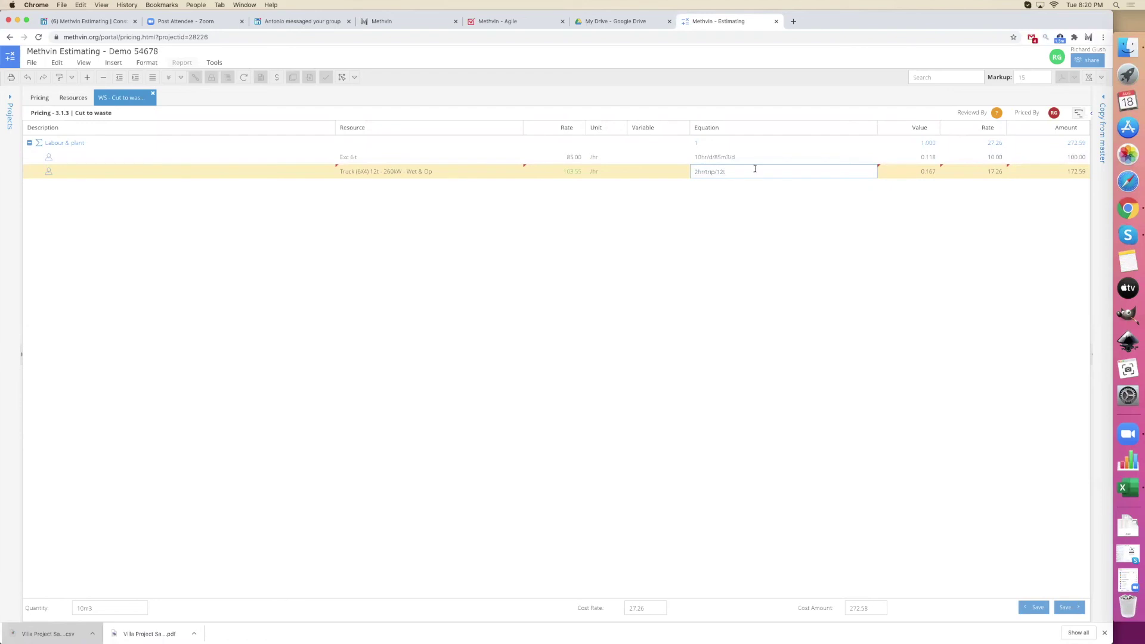
{"action": "type", "text": "2"}
{"action": "key", "text": "BackSpace"}
{"action": "type", "text": "*2.4"}
{"action": "key", "text": "Return"}
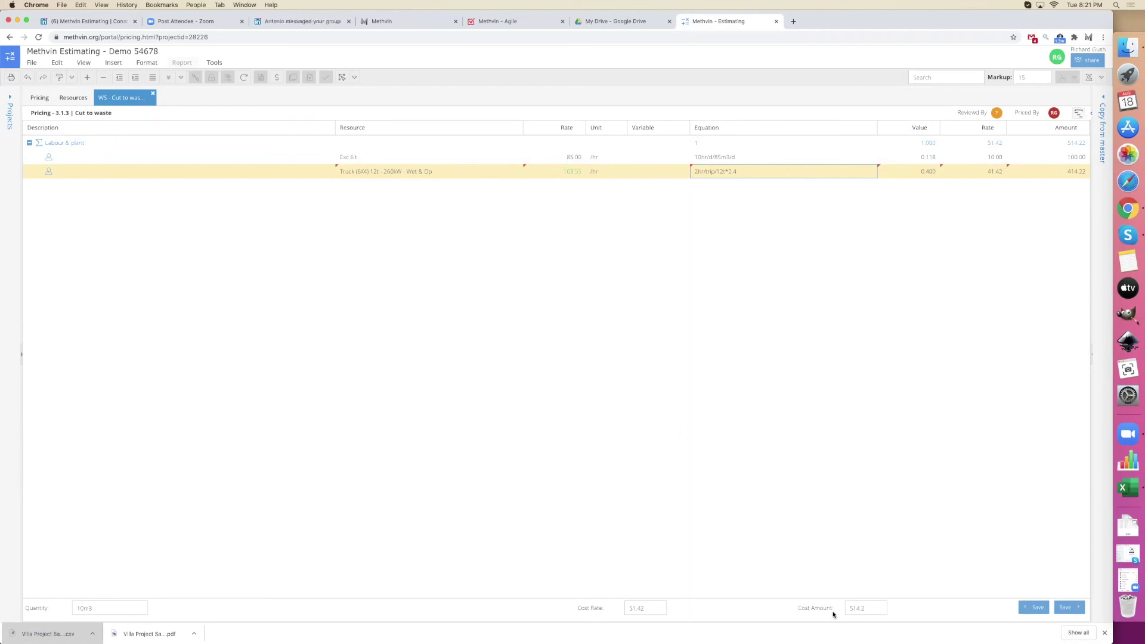
{"action": "left_click", "coordinate": [634, 608]}
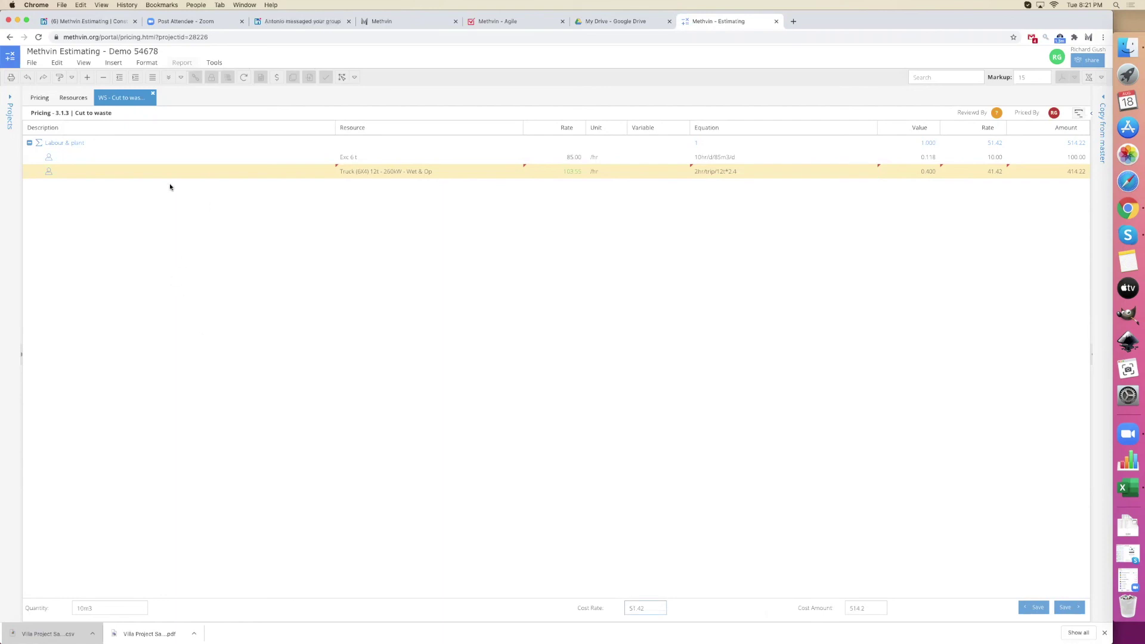
- Add a new row at the end of the Labour & plant group and indent it under that group
{"action": "left_click", "coordinate": [140, 153]}
{"action": "left_click", "coordinate": [141, 145]}
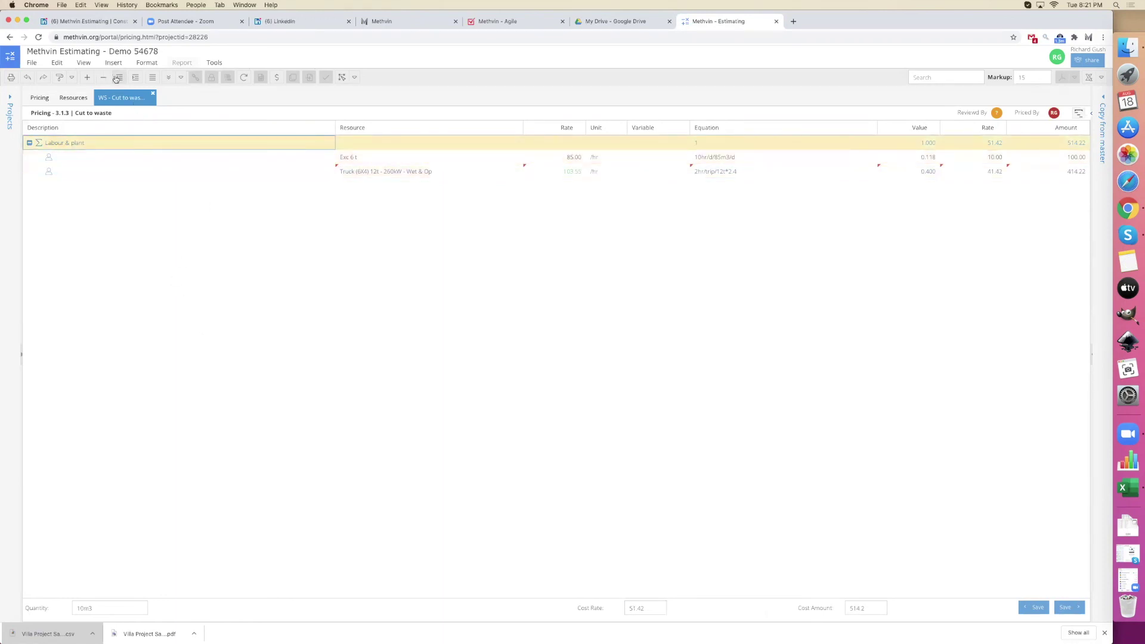
{"action": "left_click", "coordinate": [87, 78]}
{"action": "left_click", "coordinate": [241, 184]}
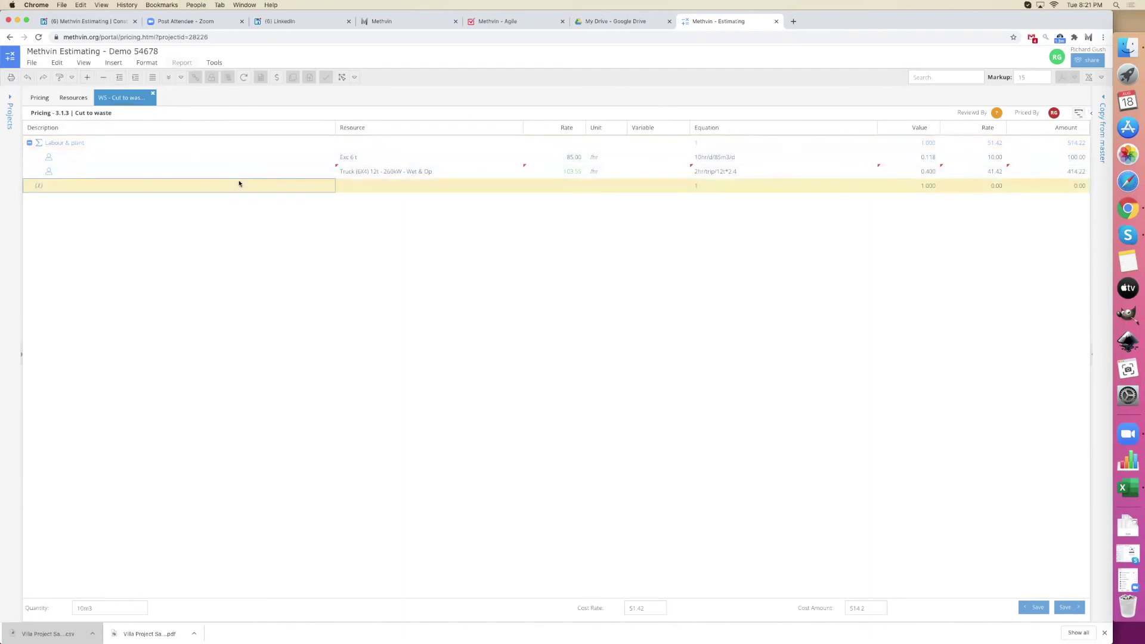
{"action": "left_click", "coordinate": [136, 77]}
{"action": "left_click", "coordinate": [357, 185]}
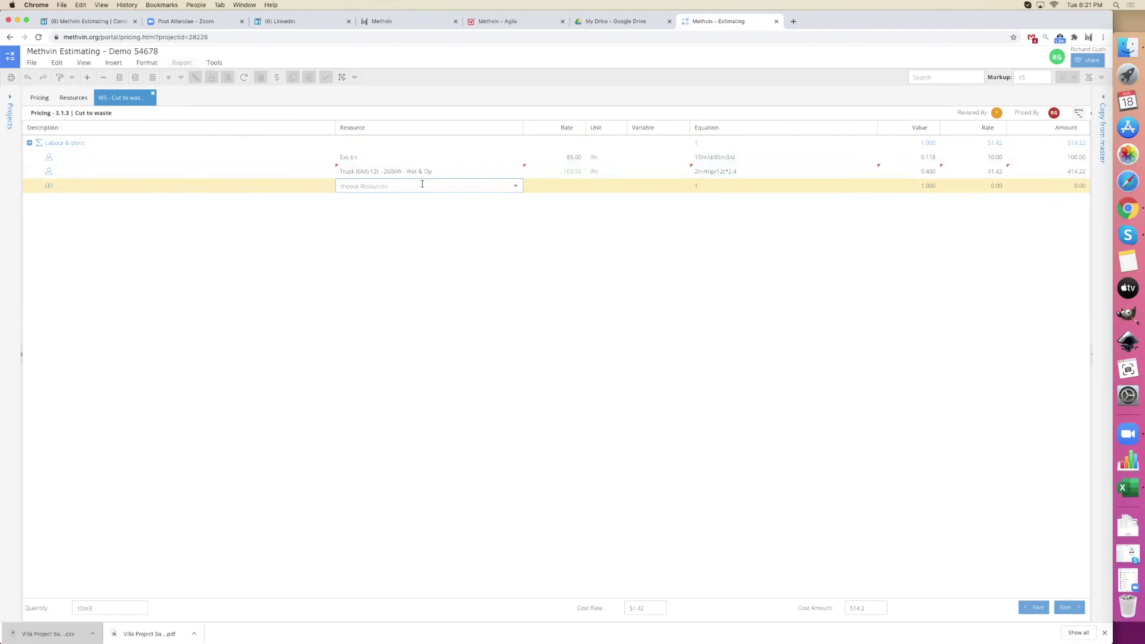
{"action": "type", "text": "Tip Fees - Clean fill"}
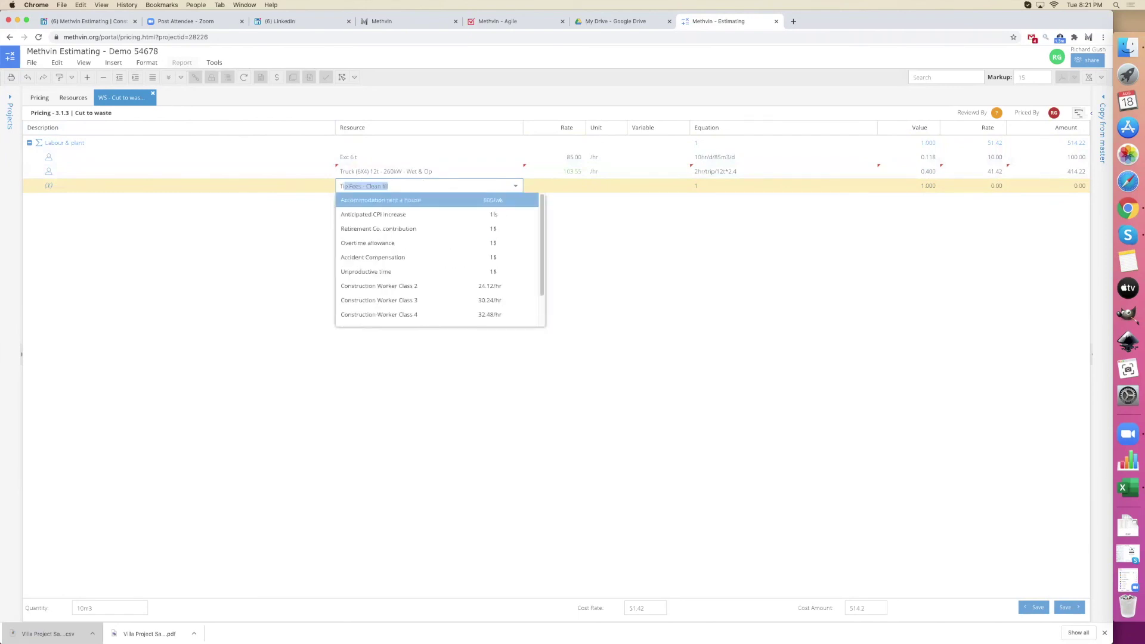
{"action": "key", "text": "Right"}
{"action": "key", "text": "Return"}
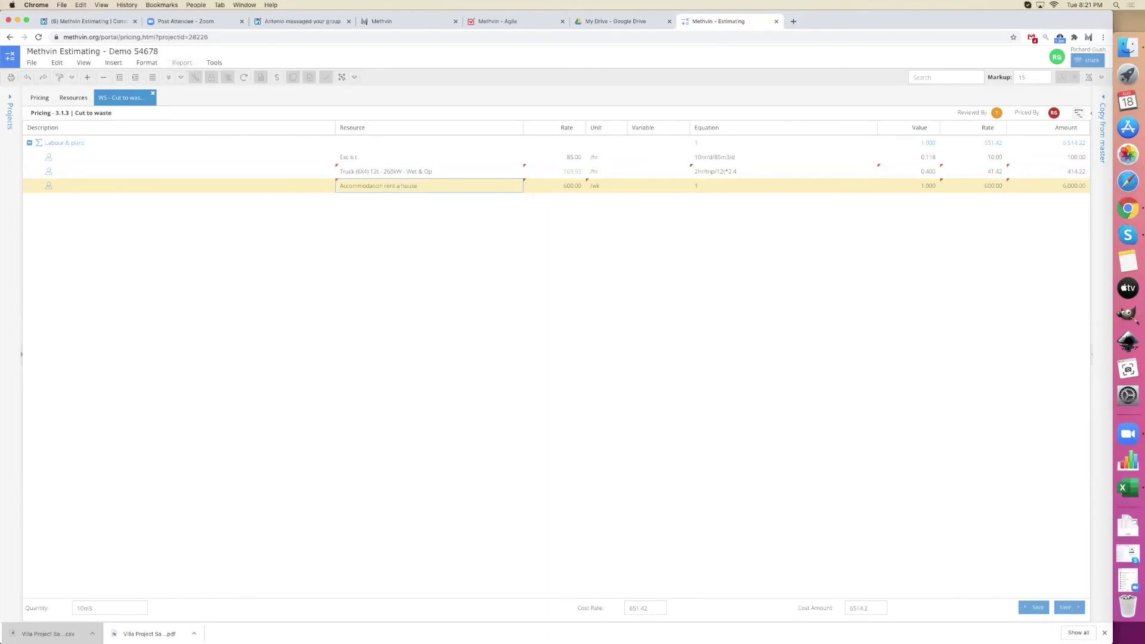
- Assign the Tip Fees - Clean fill resource to the new row below the truck
{"action": "key", "text": "Return"}
{"action": "type", "text": "Tip Fees - Clean fill"}
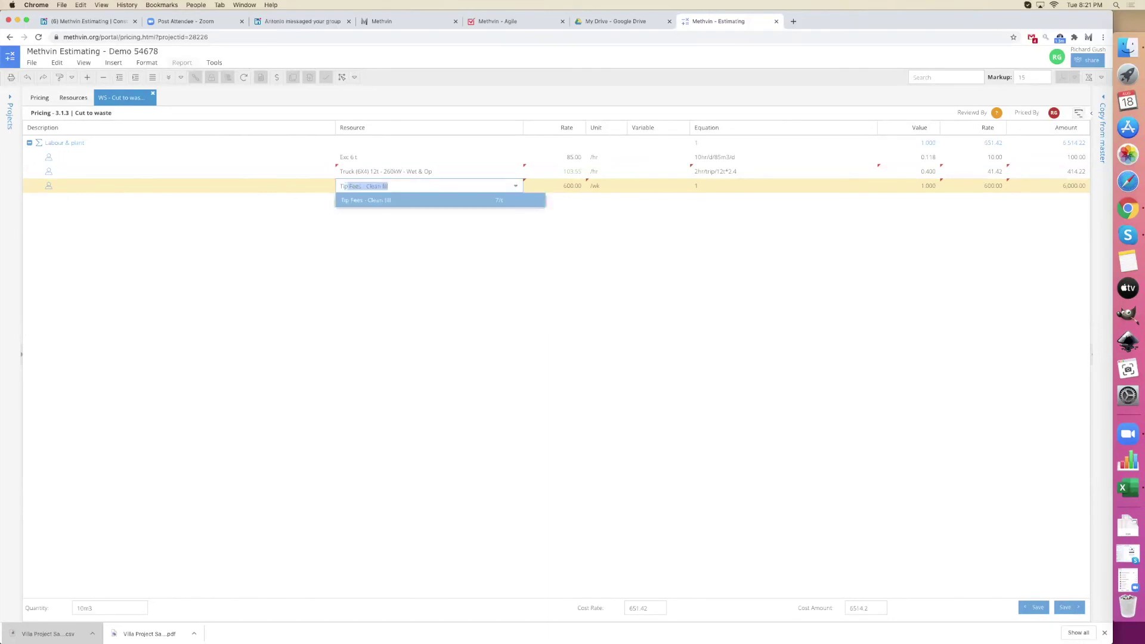
{"action": "key", "text": "Tab"}
- Set the equation of the Tip Fees - Clean fill row to 2.1
{"action": "key", "text": "Tab"}
{"action": "key", "text": "Tab"}
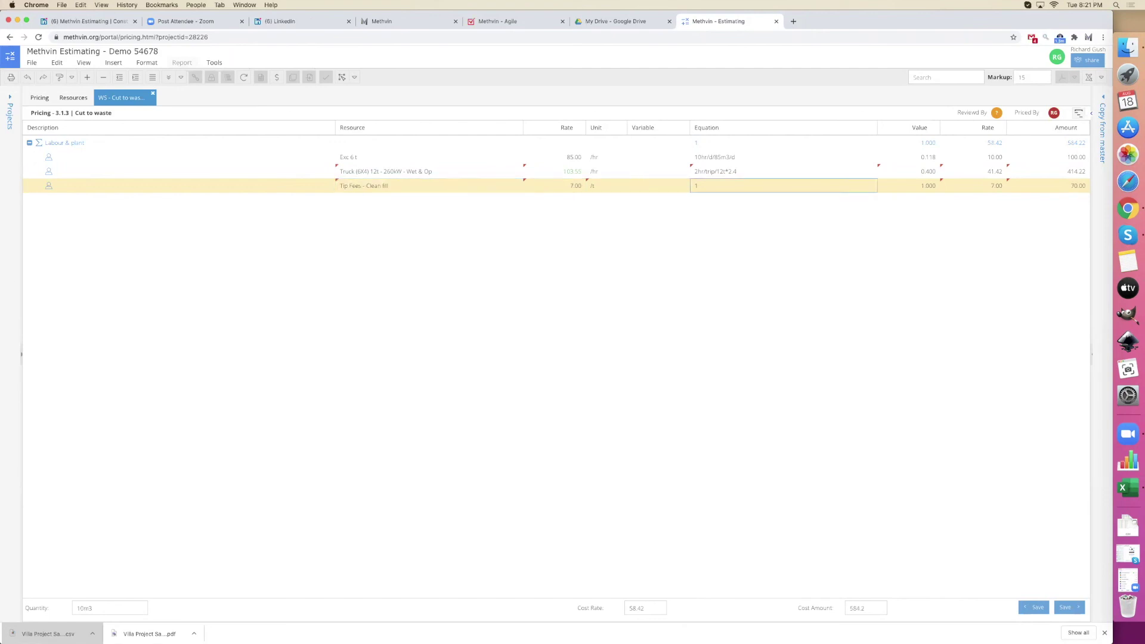
{"action": "key", "text": "Return"}
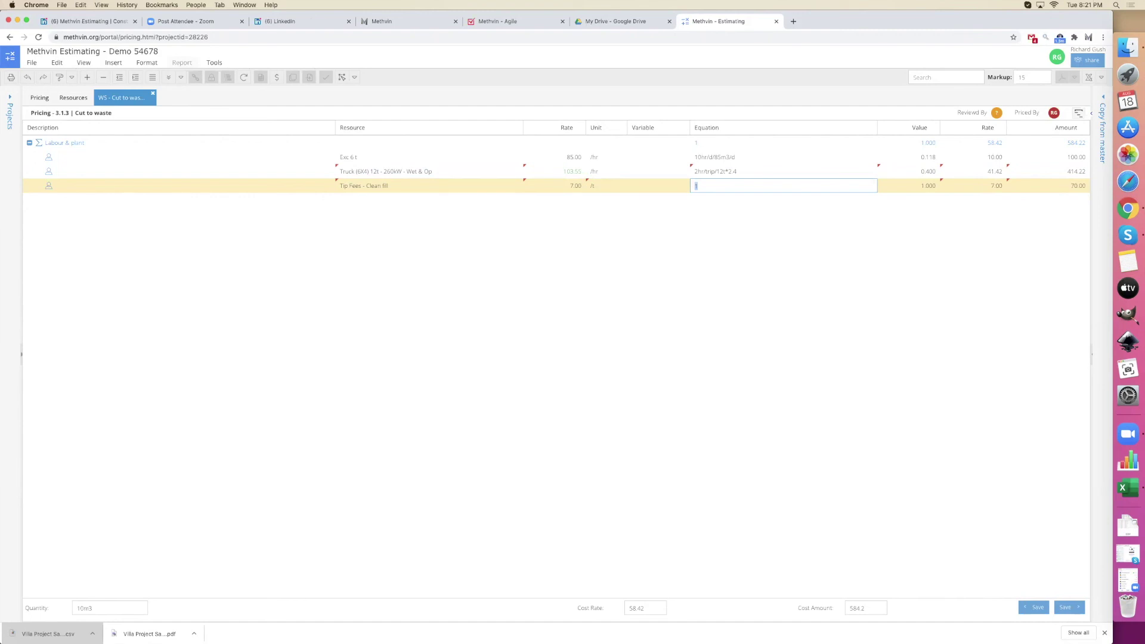
{"action": "type", "text": "2.4"}
{"action": "key", "text": "Return"}
{"action": "key", "text": "Right"}
{"action": "key", "text": "Left"}
{"action": "key", "text": "Return"}
{"action": "key", "text": "Right"}
{"action": "key", "text": "Return"}
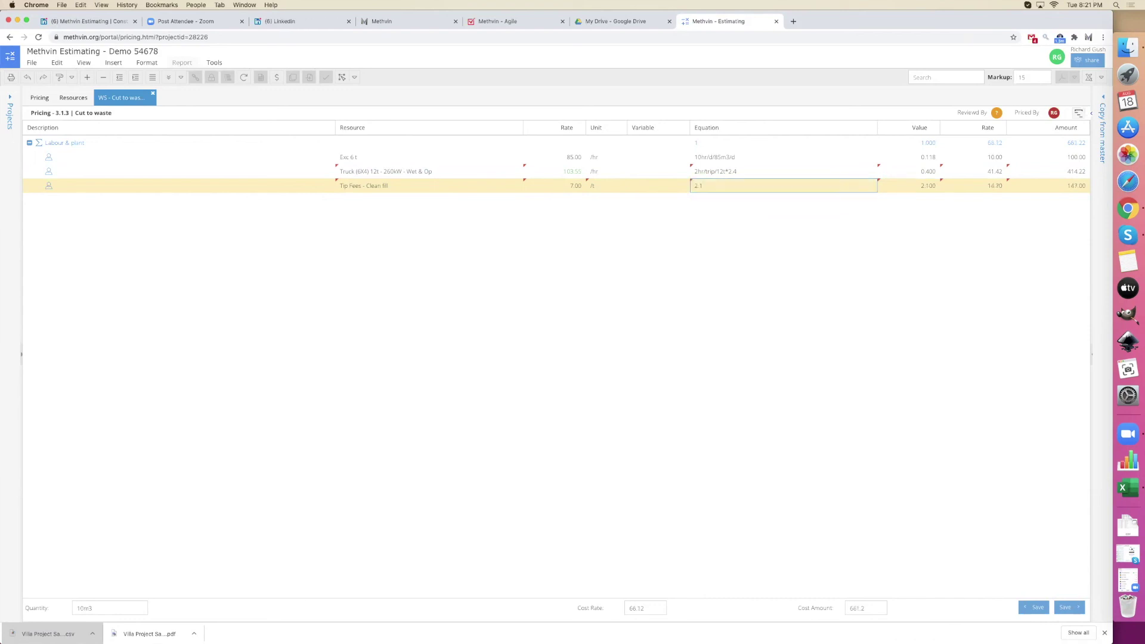
- Set the truck row's equation to 2hr/trip/12t*2.1 and save the Cut to waste worksheet
{"action": "key", "text": "Up"}
{"action": "key", "text": "Up"}
{"action": "key", "text": "Down"}
{"action": "key", "text": "Return"}
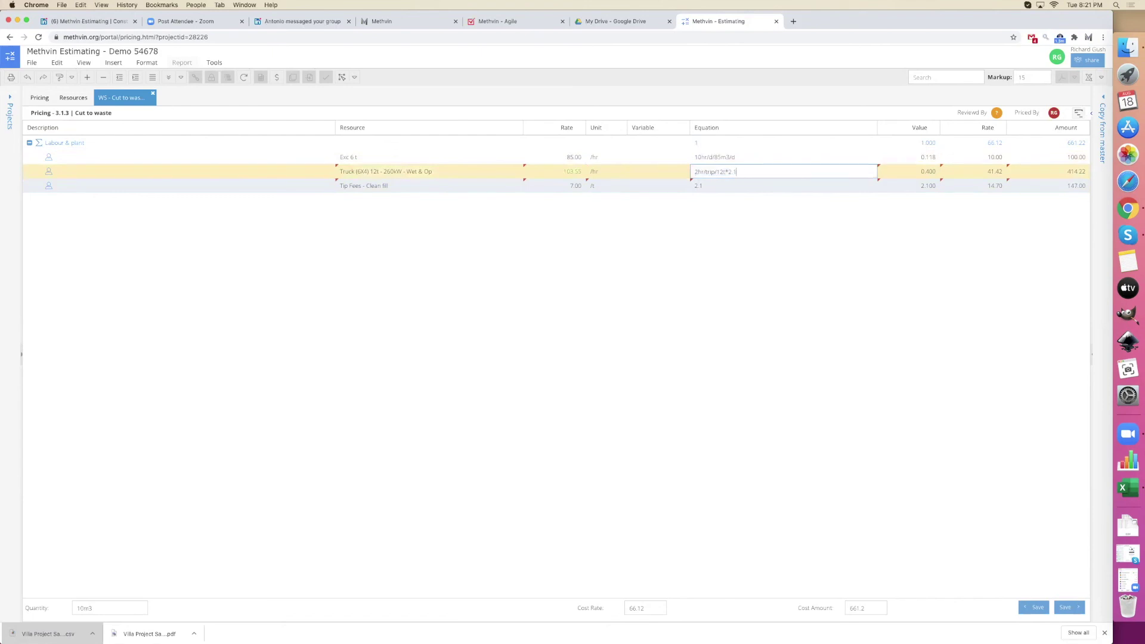
{"action": "type", "text": "1"}
{"action": "key", "text": "Return"}
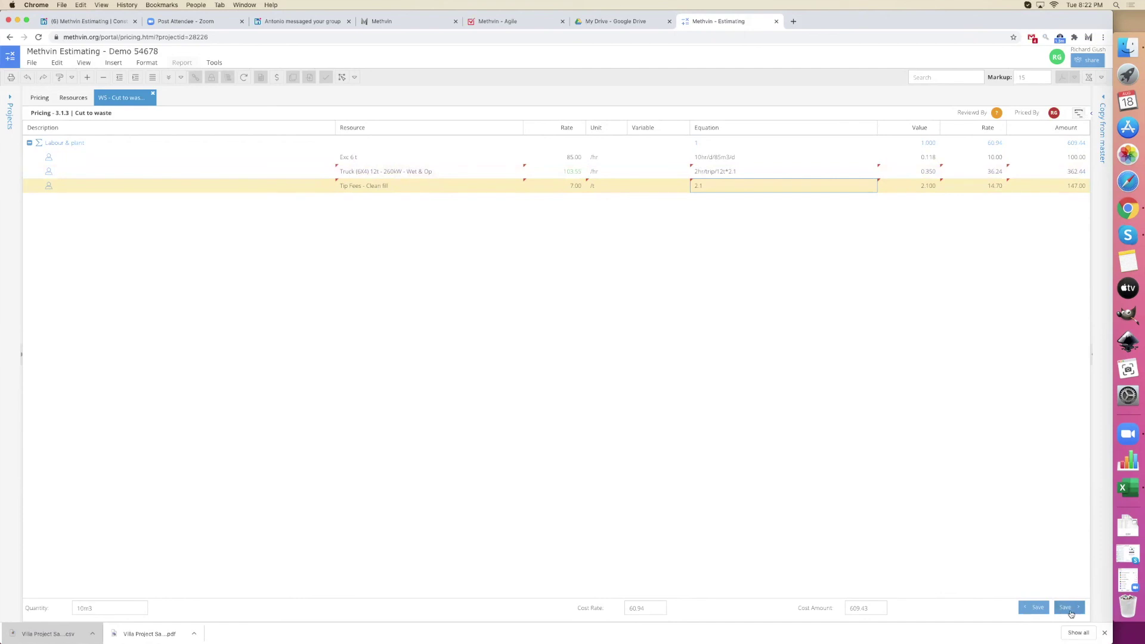
{"action": "left_click", "coordinate": [1071, 614]}
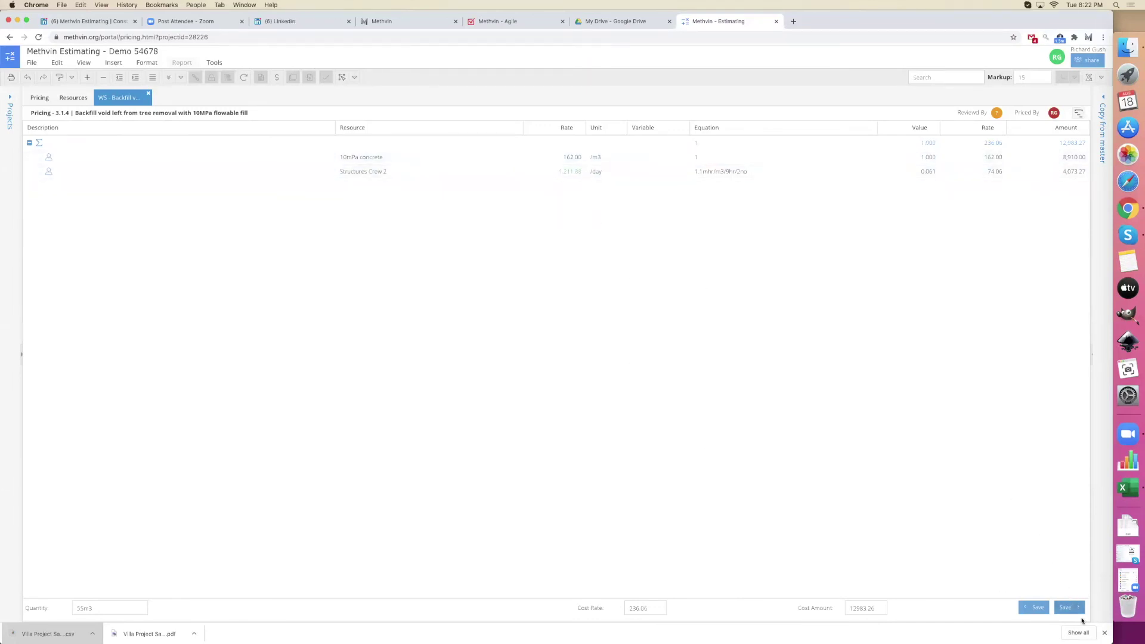
- Advance to the Cut to stockpile worksheet, search the master project for "cut" and copy in the contents of item 5.21
{"action": "left_click", "coordinate": [1058, 604]}
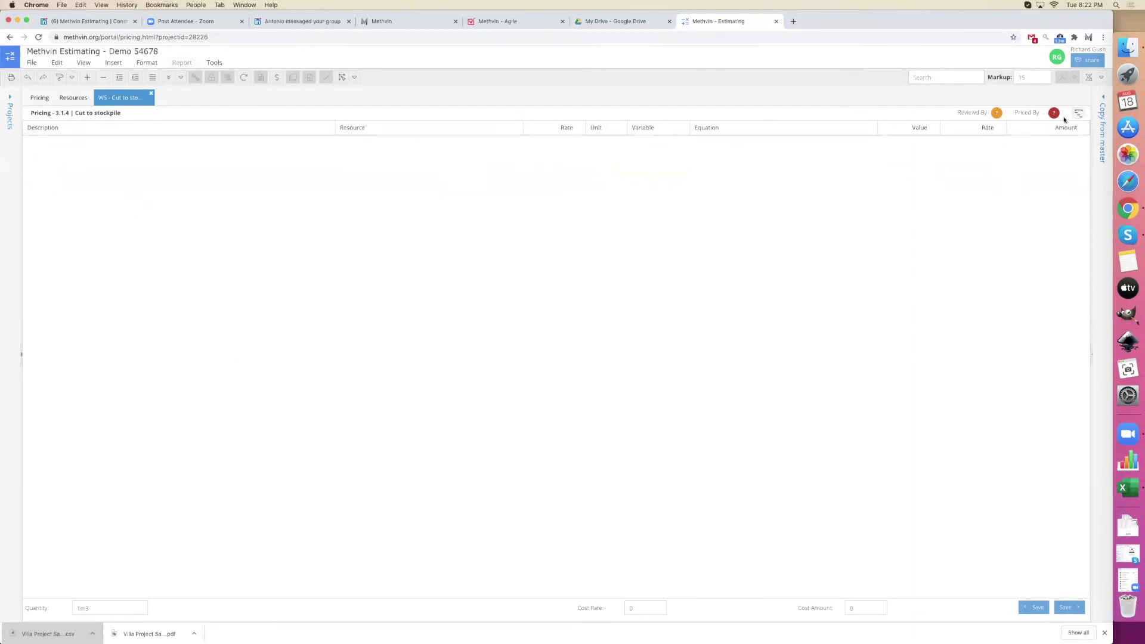
{"action": "left_click", "coordinate": [1103, 100]}
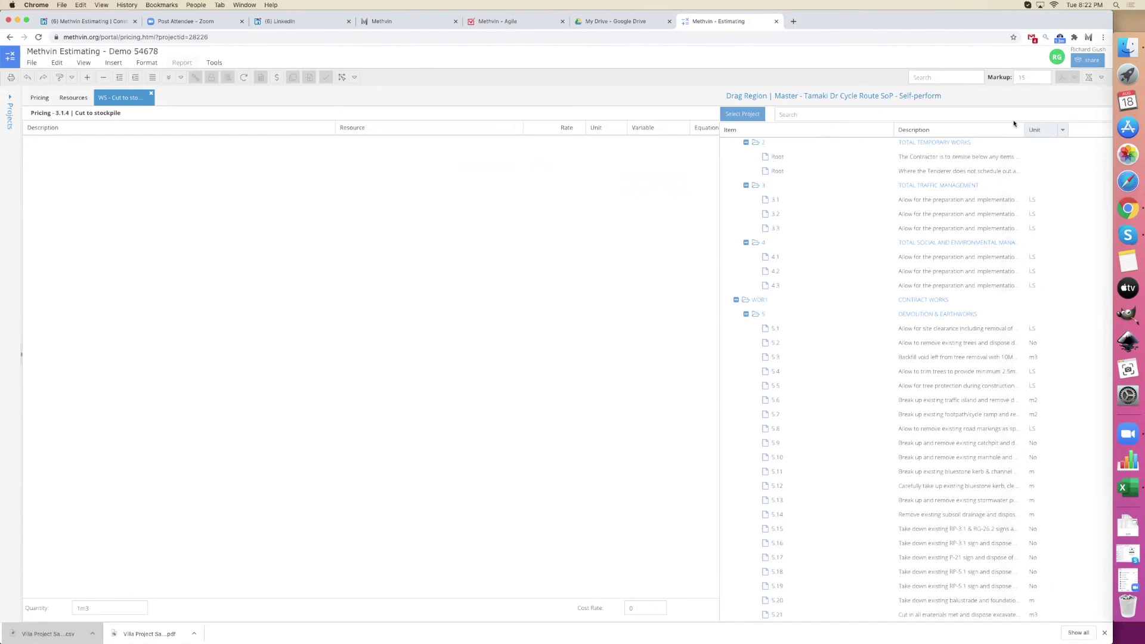
{"action": "left_click", "coordinate": [962, 113]}
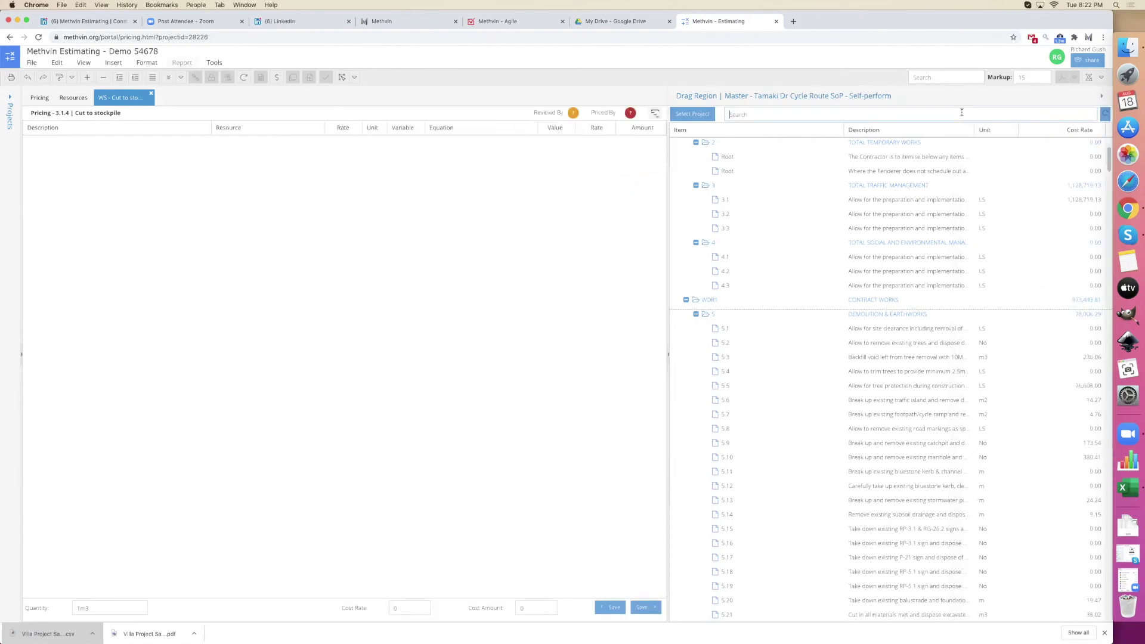
{"action": "type", "text": "cut"}
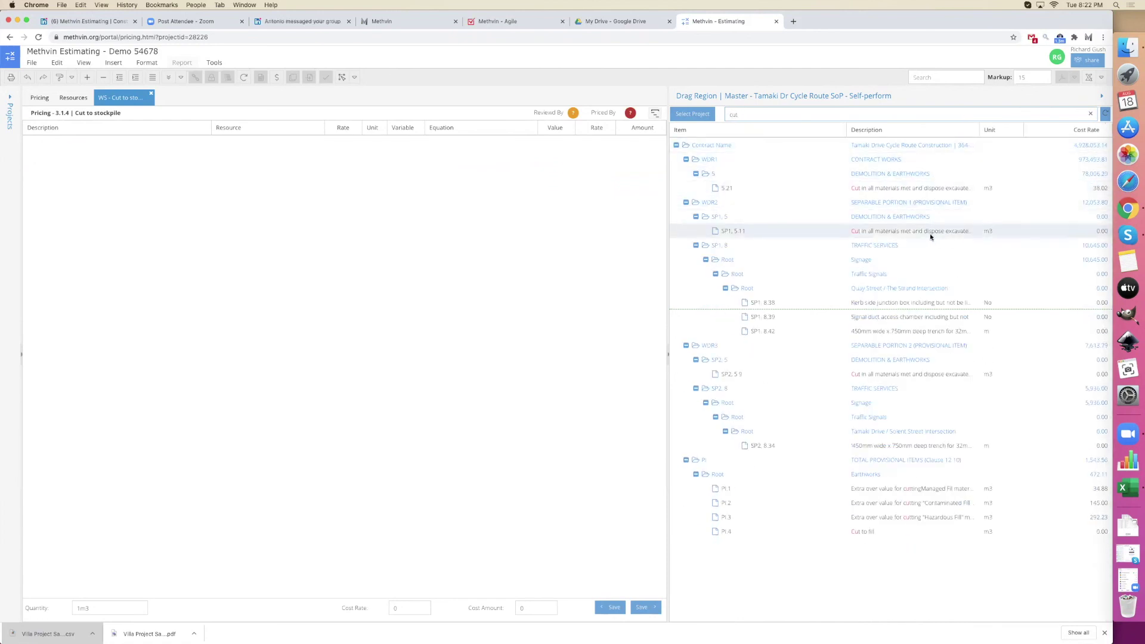
{"action": "left_click_drag", "start_coordinate": [914, 190], "coordinate": [381, 197]}
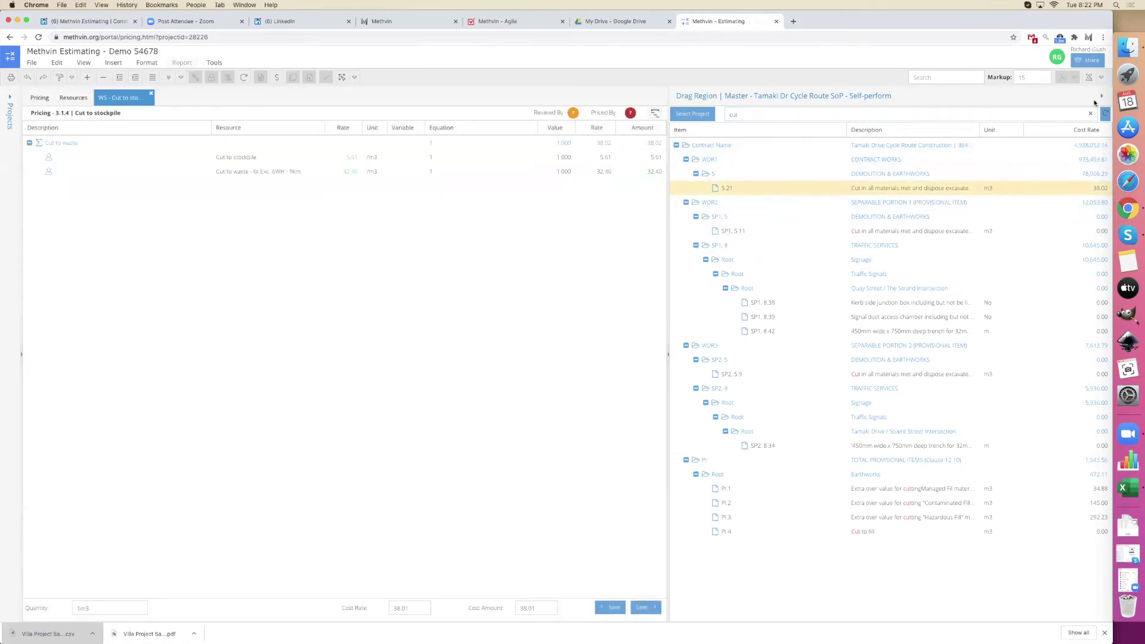
{"action": "left_click", "coordinate": [1102, 98]}
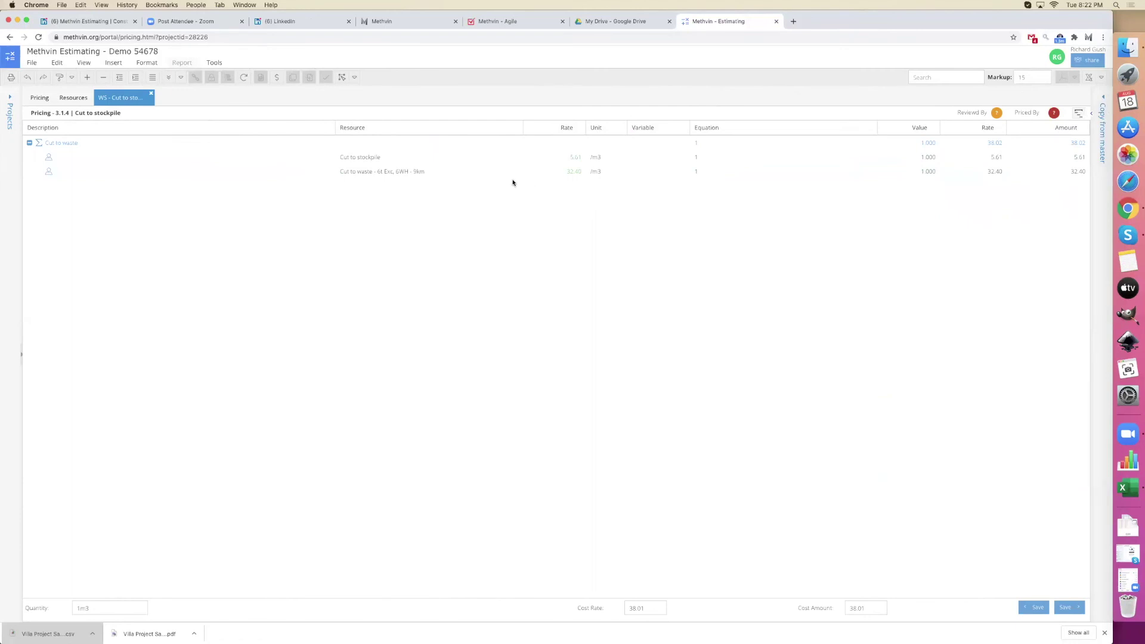
- Delete the Cut to waste resource row from the Cut to stockpile worksheet and save the worksheet
{"action": "left_click", "coordinate": [358, 160]}
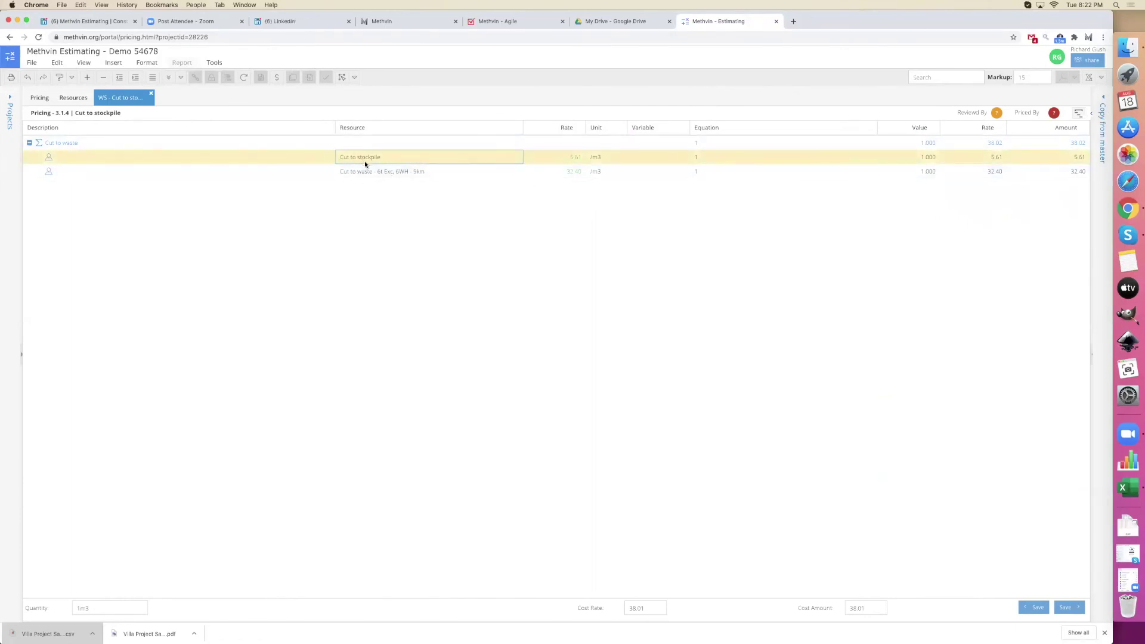
{"action": "left_click", "coordinate": [391, 170]}
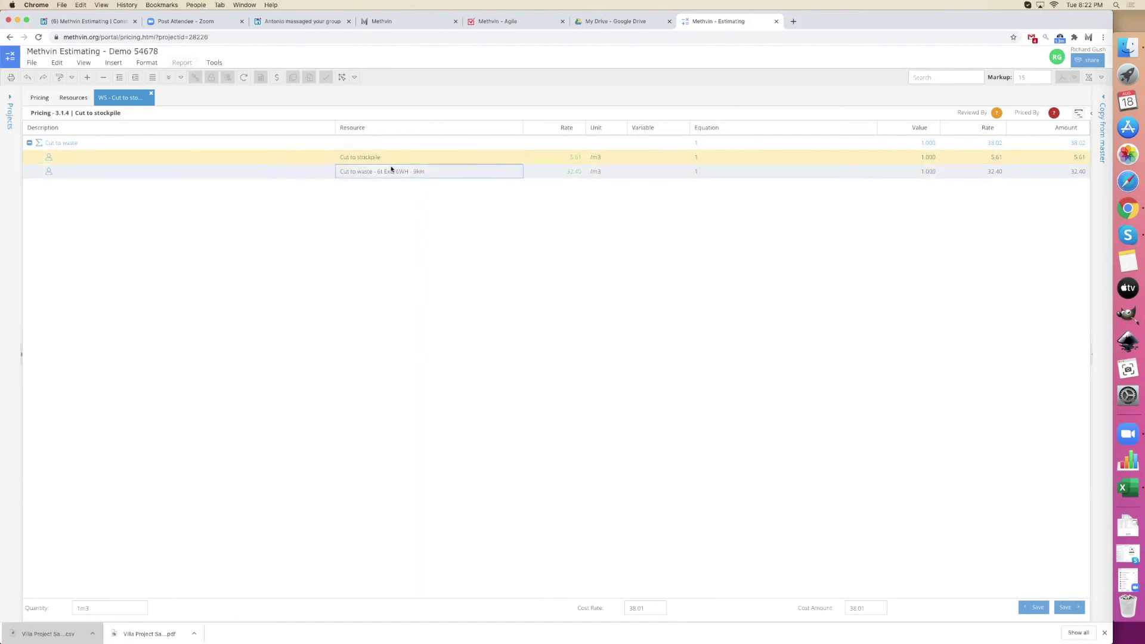
{"action": "key", "text": "Delete"}
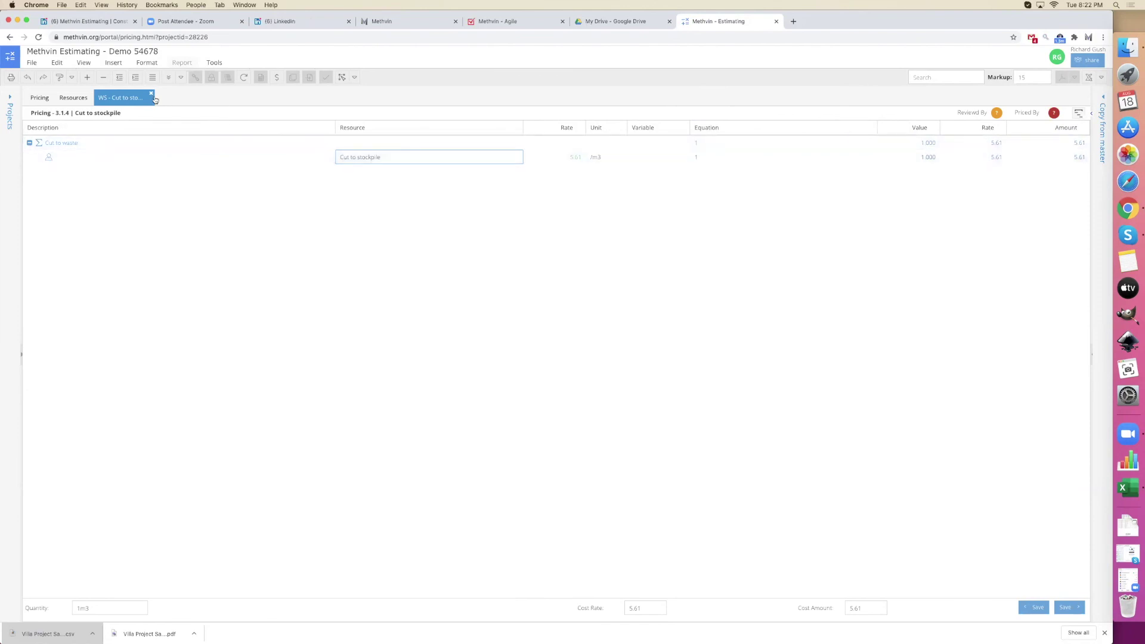
{"action": "left_click", "coordinate": [1070, 607]}
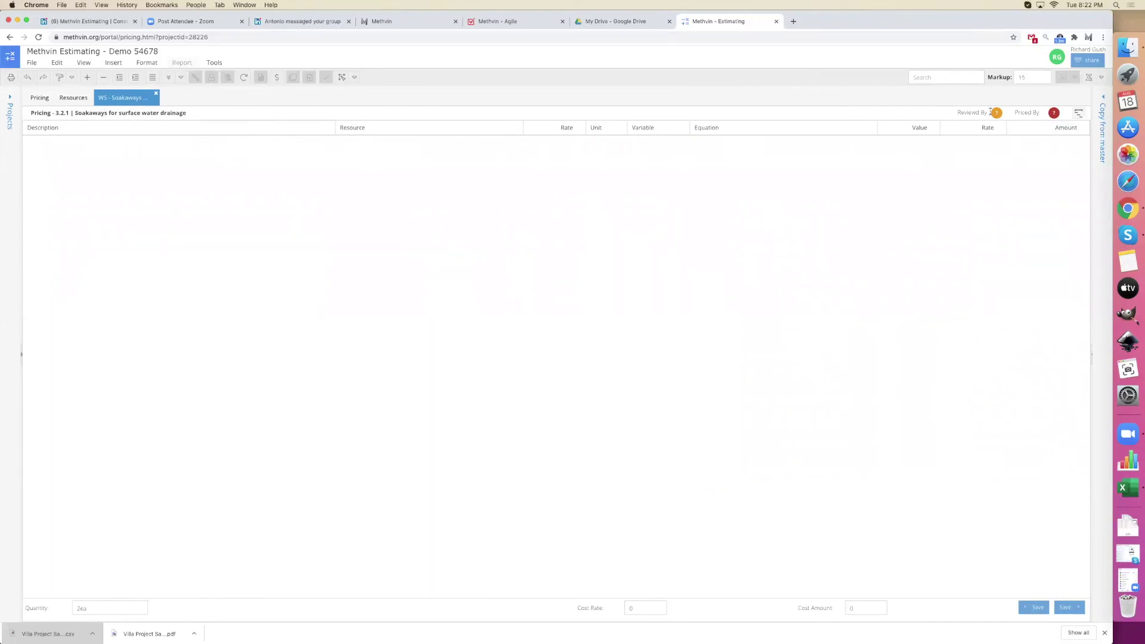
- Search the master project for "1050", copy manhole item 6.4 into the Soakaways for surface water drainage worksheet, and save it
{"action": "left_click", "coordinate": [1103, 98]}
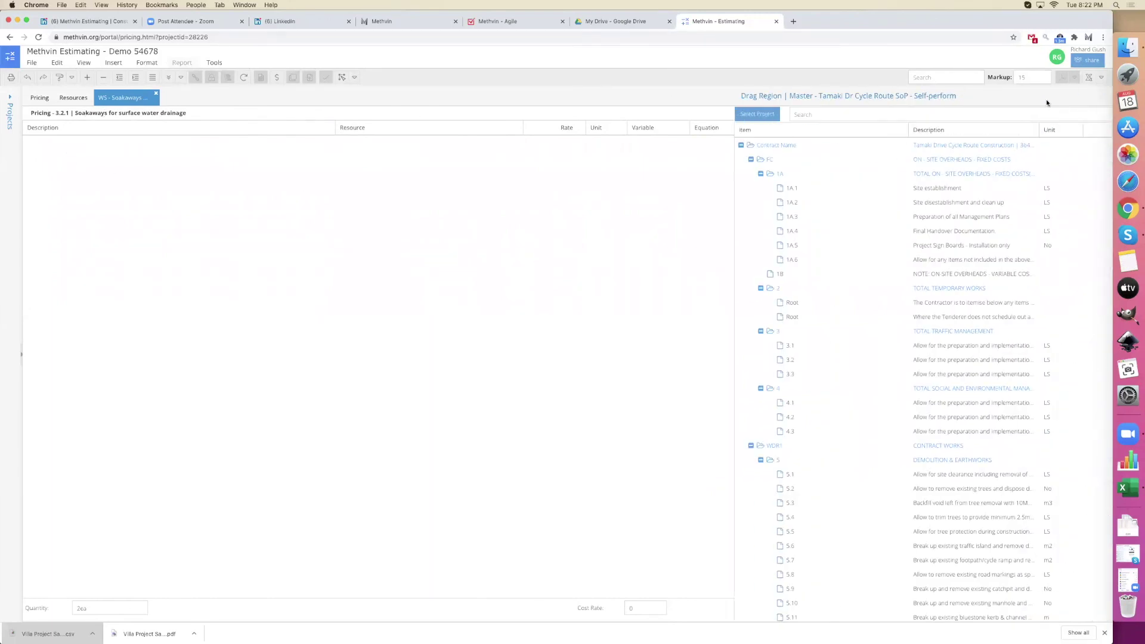
{"action": "left_click", "coordinate": [971, 114]}
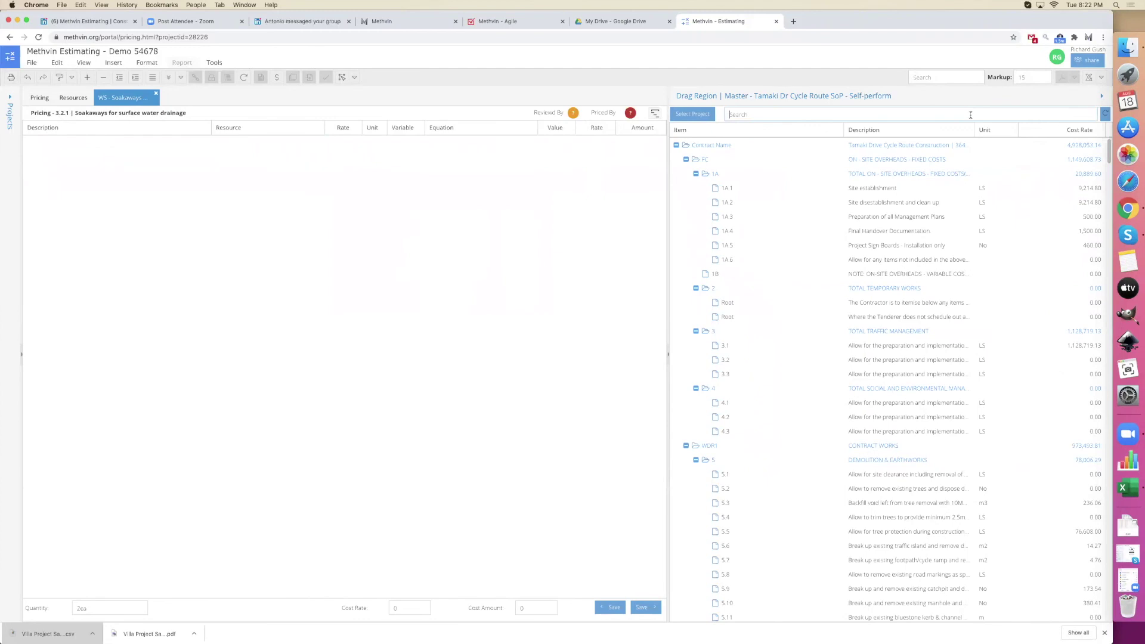
{"action": "type", "text": "1050"}
{"action": "left_click_drag", "start_coordinate": [905, 203], "coordinate": [379, 225]}
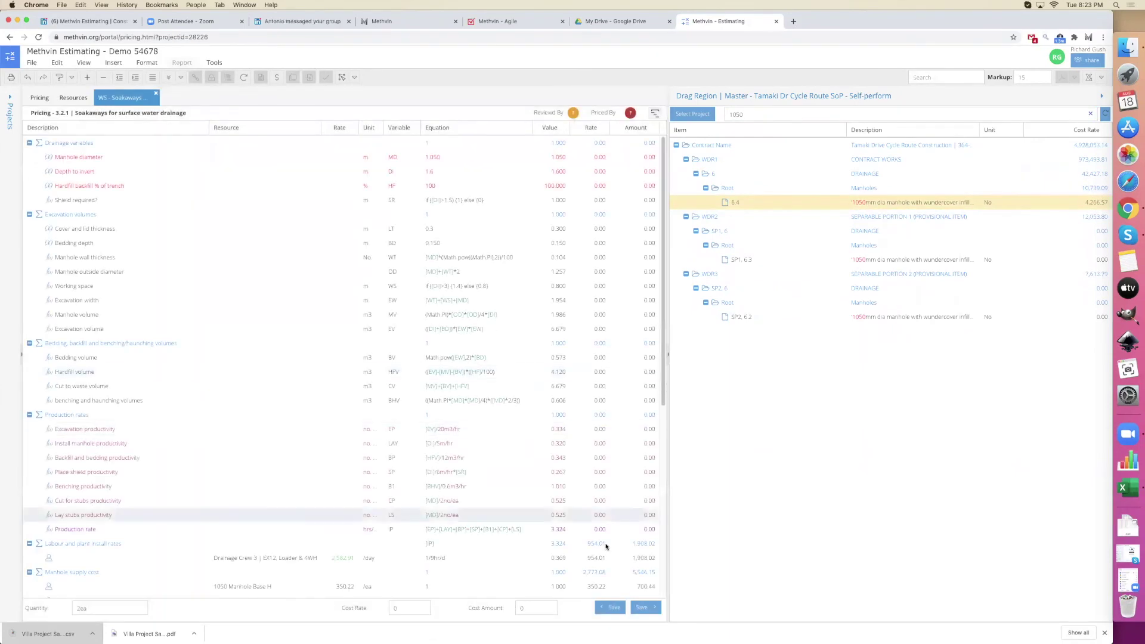
{"action": "left_click", "coordinate": [641, 613]}
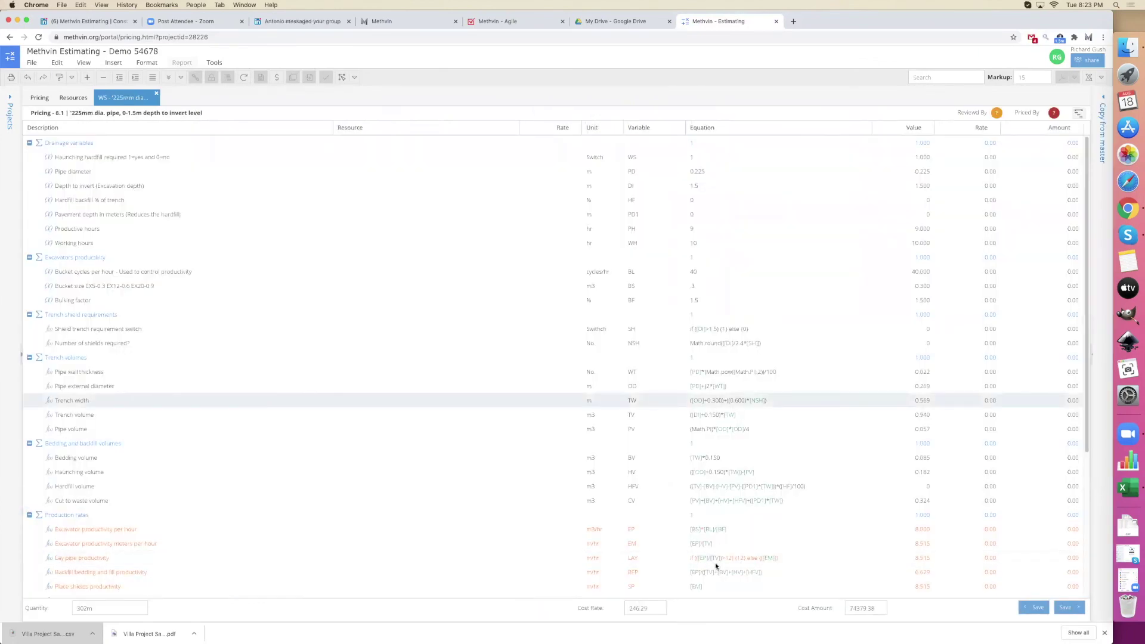
- Return to the Soakaways for surface water drainage worksheet and select the manhole diameter's equation
{"action": "left_click", "coordinate": [1036, 608]}
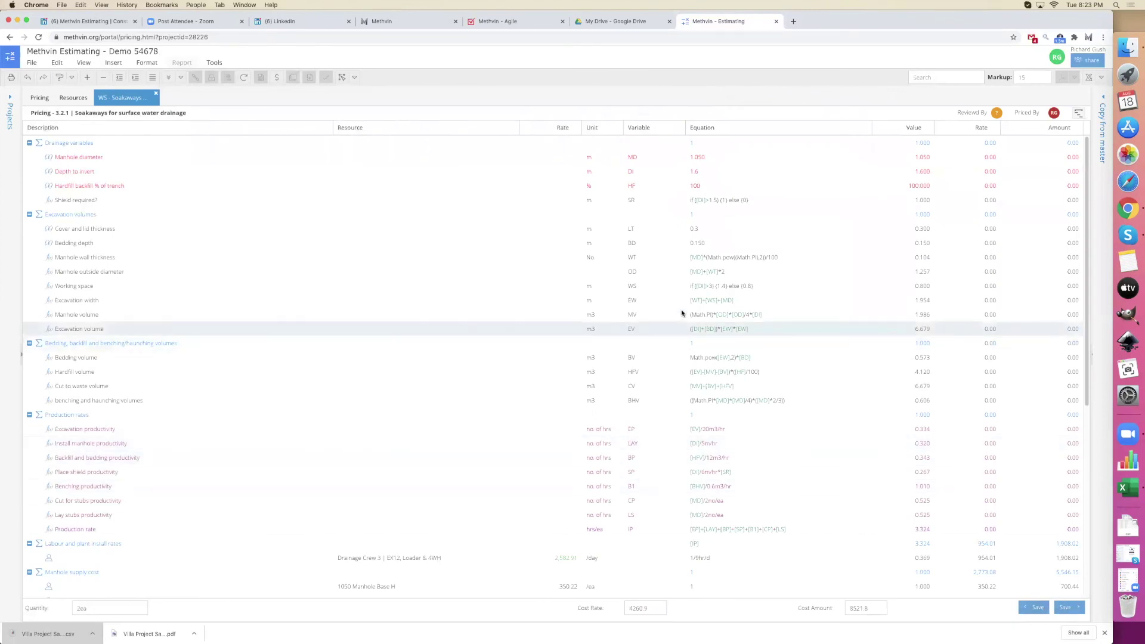
{"action": "left_click", "coordinate": [702, 159]}
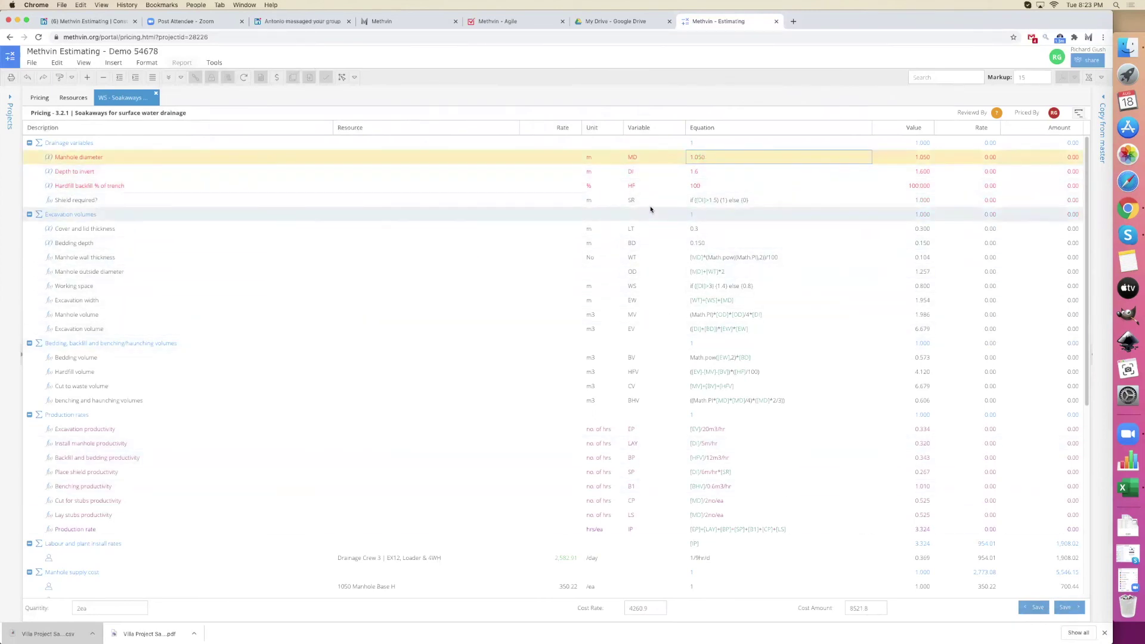
- Review the equations of the manhole diameter, depth to invert and hardfill backfill variables in the soakaways worksheet
{"action": "left_click", "coordinate": [636, 159]}
{"action": "key", "text": "Tab"}
{"action": "key", "text": "Down"}
{"action": "key", "text": "Down"}
{"action": "key", "text": "Down"}
{"action": "key", "text": "Up"}
{"action": "key", "text": "Up"}
{"action": "key", "text": "Up"}
{"action": "key", "text": "Down"}
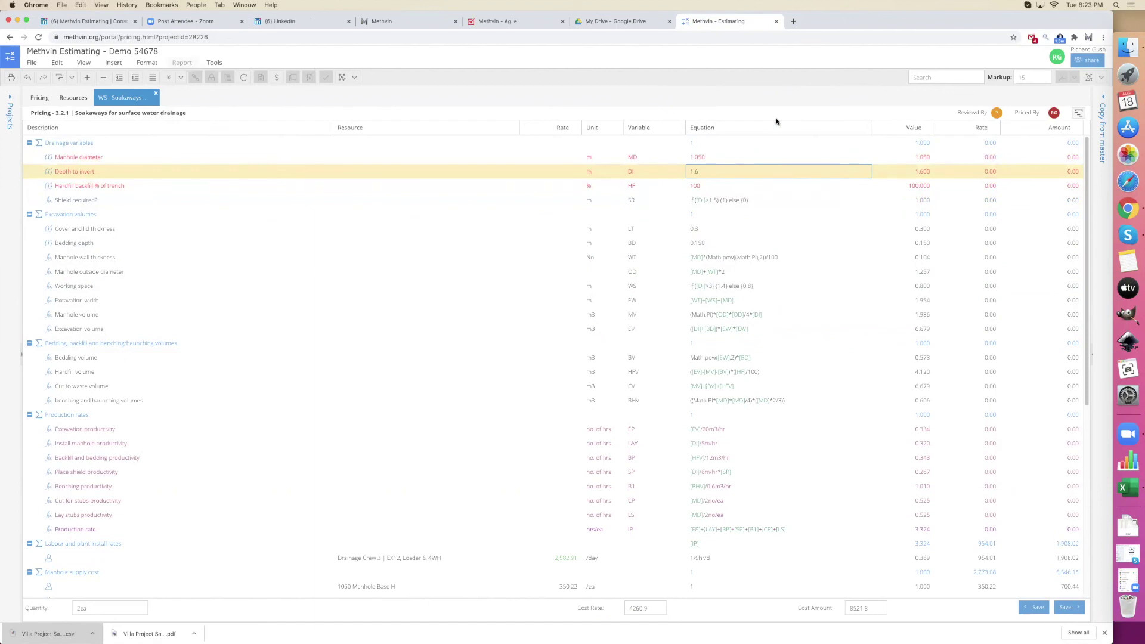
{"action": "key", "text": "Up"}
{"action": "key", "text": "Down"}
{"action": "key", "text": "Up"}
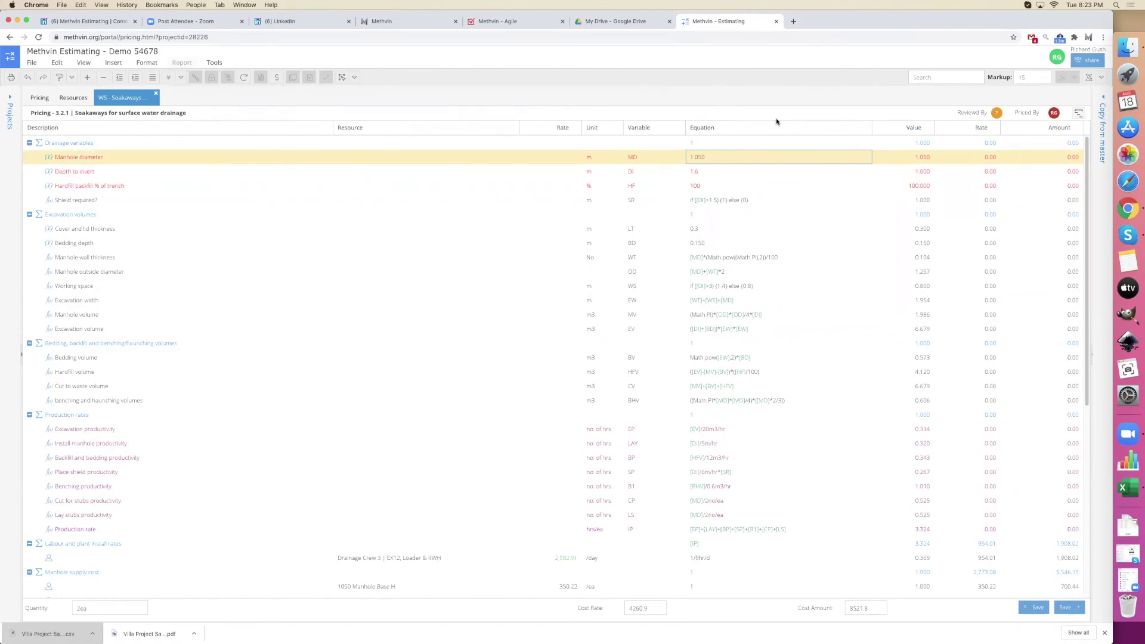
- Set the manhole's depth to invert to 2 m and save the soakaways worksheet
{"action": "key", "text": "Down"}
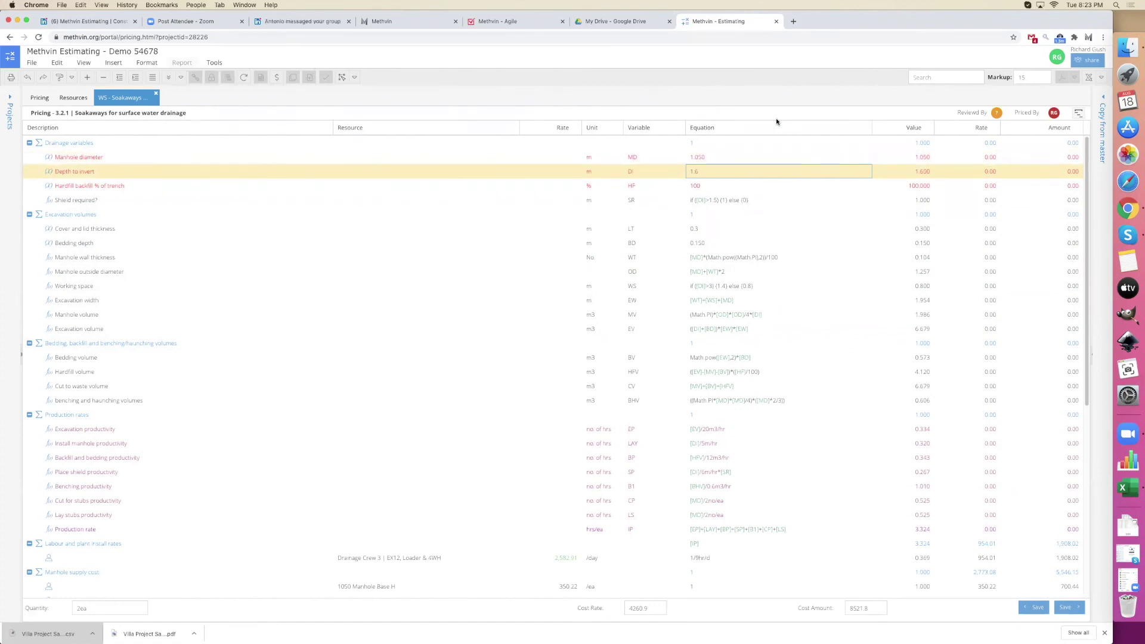
{"action": "key", "text": "Right"}
{"action": "key", "text": "BackSpace"}
{"action": "key", "text": "BackSpace"}
{"action": "key", "text": "Return"}
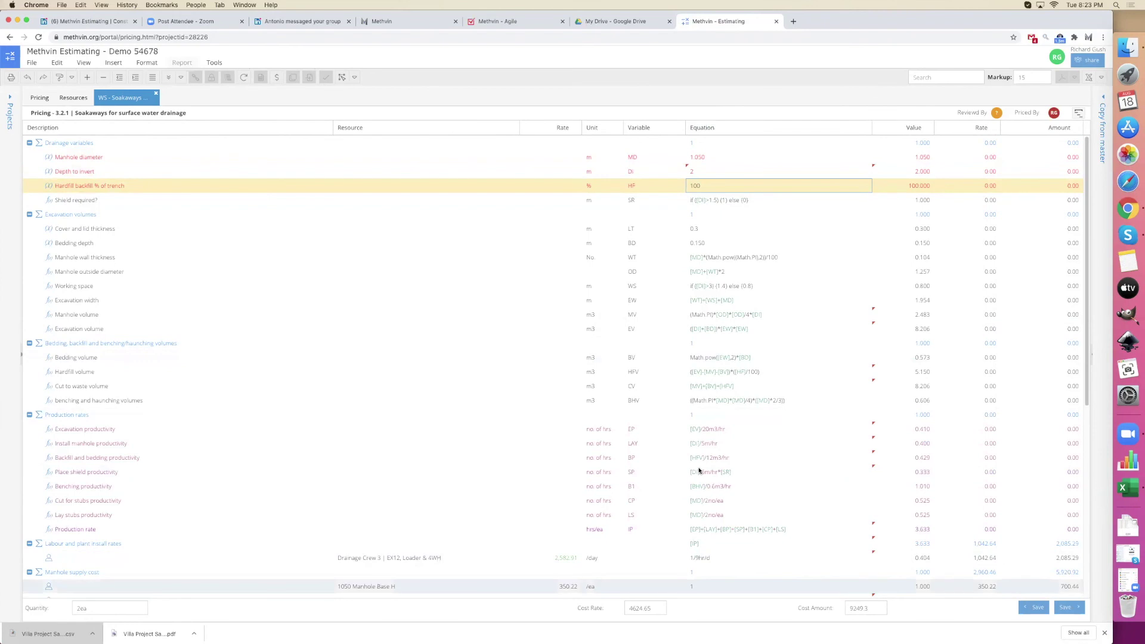
{"action": "left_click", "coordinate": [733, 216]}
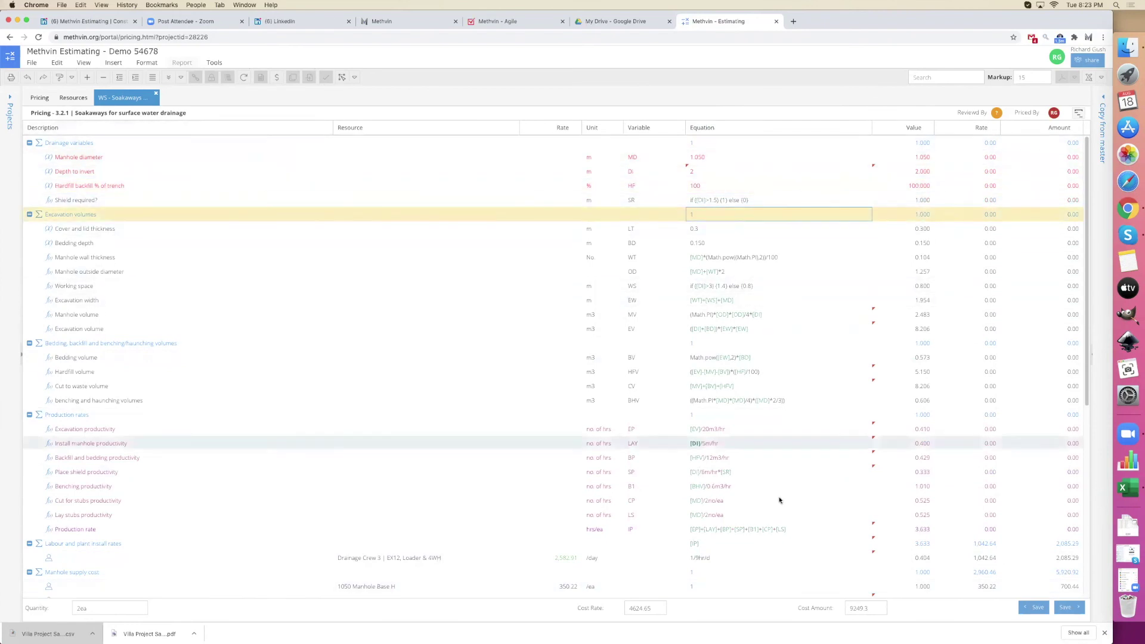
{"action": "left_click", "coordinate": [1065, 608]}
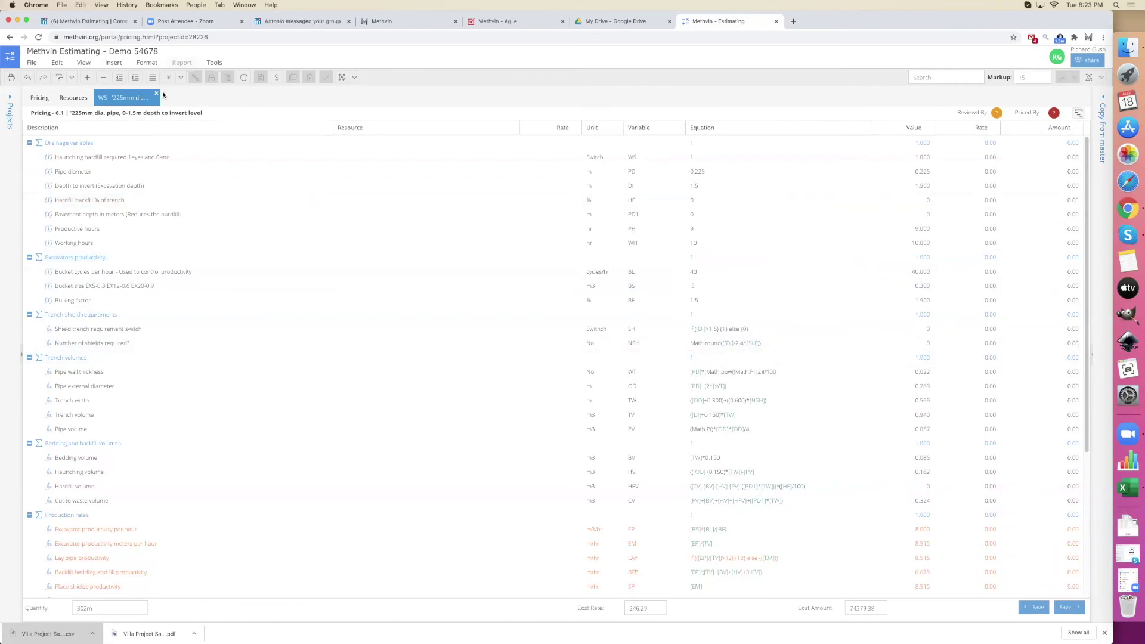
- Close the 225mm pipe worksheet and copy the description of item 6.2 from the pricing list
{"action": "left_click", "coordinate": [155, 96]}
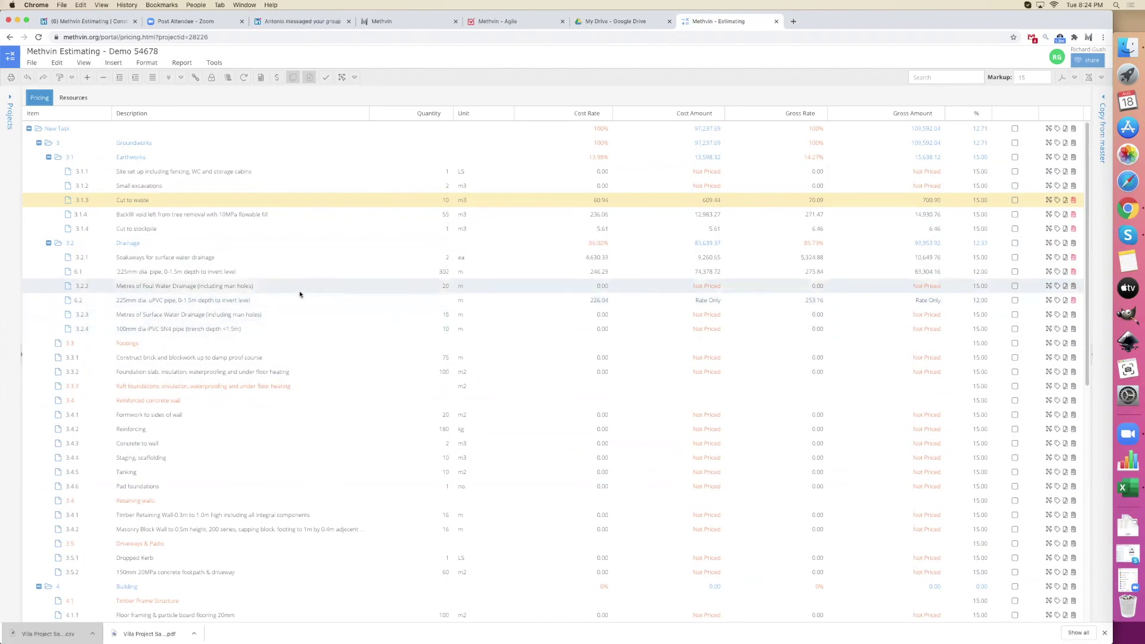
{"action": "double_click", "coordinate": [177, 300]}
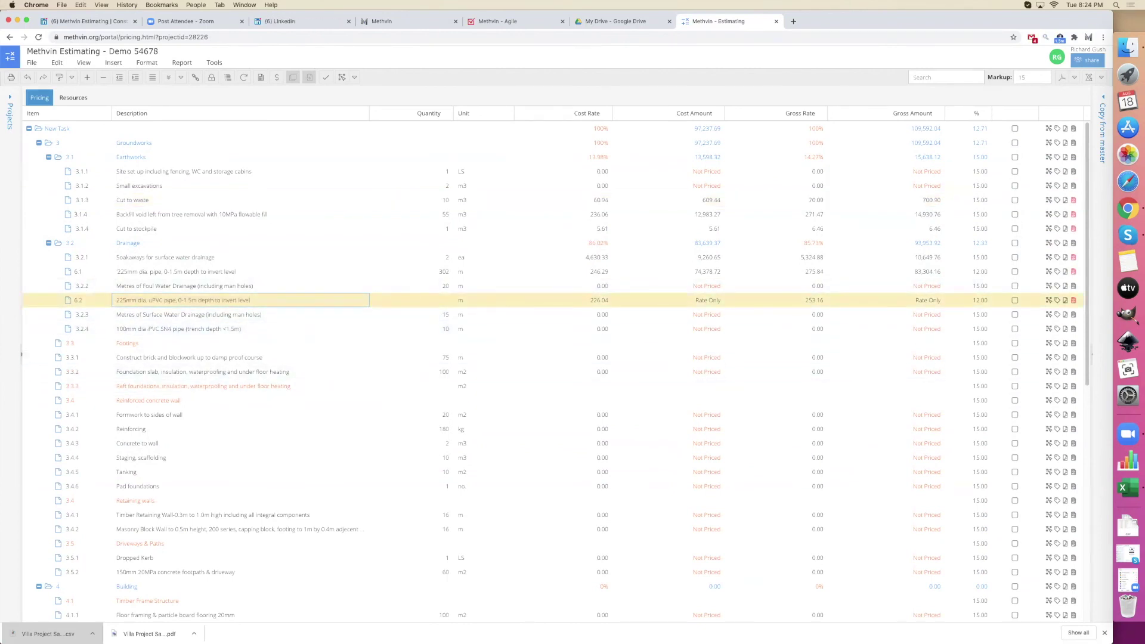
{"action": "key", "text": "Return"}
{"action": "key", "text": "Down"}
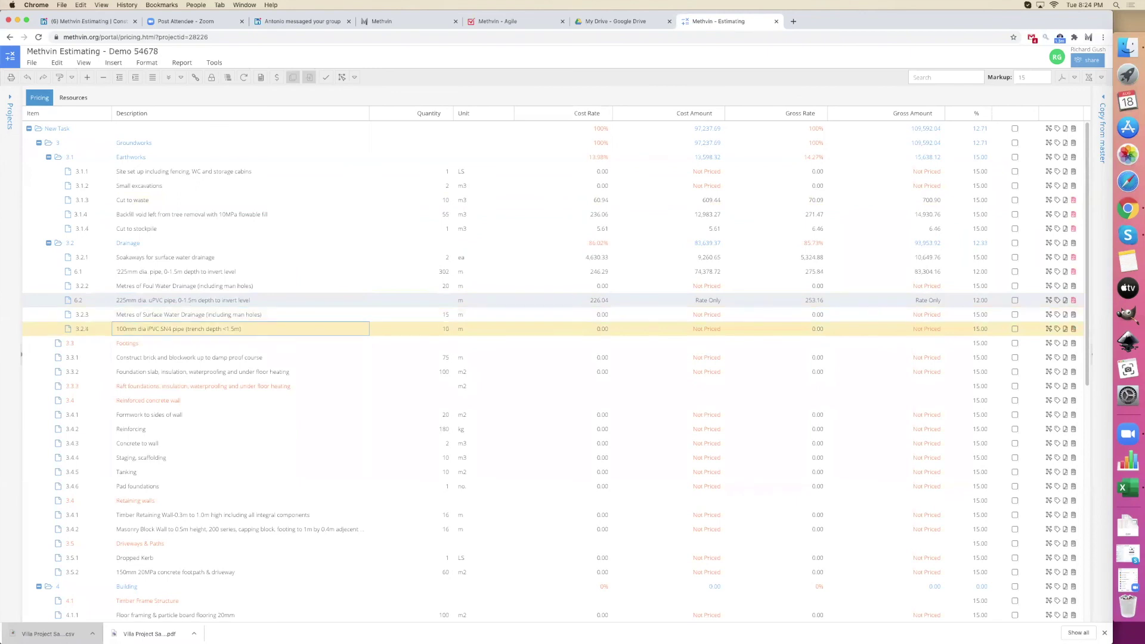
{"action": "key", "text": "Up"}
{"action": "key", "text": "Return"}
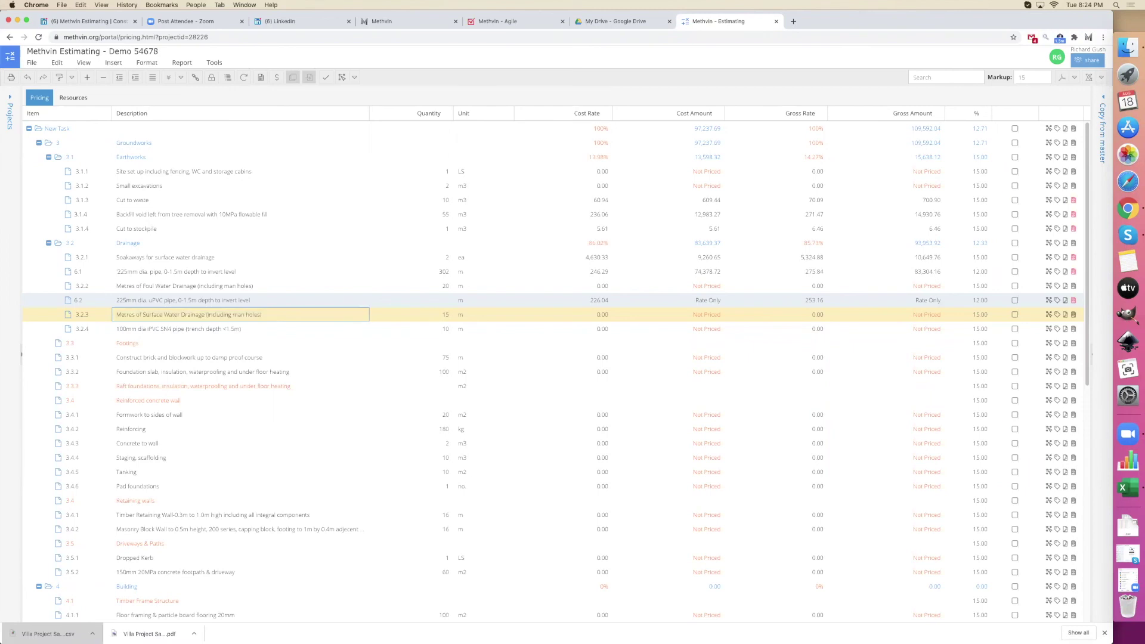
{"action": "key", "text": "Up"}
{"action": "key", "text": "Return"}
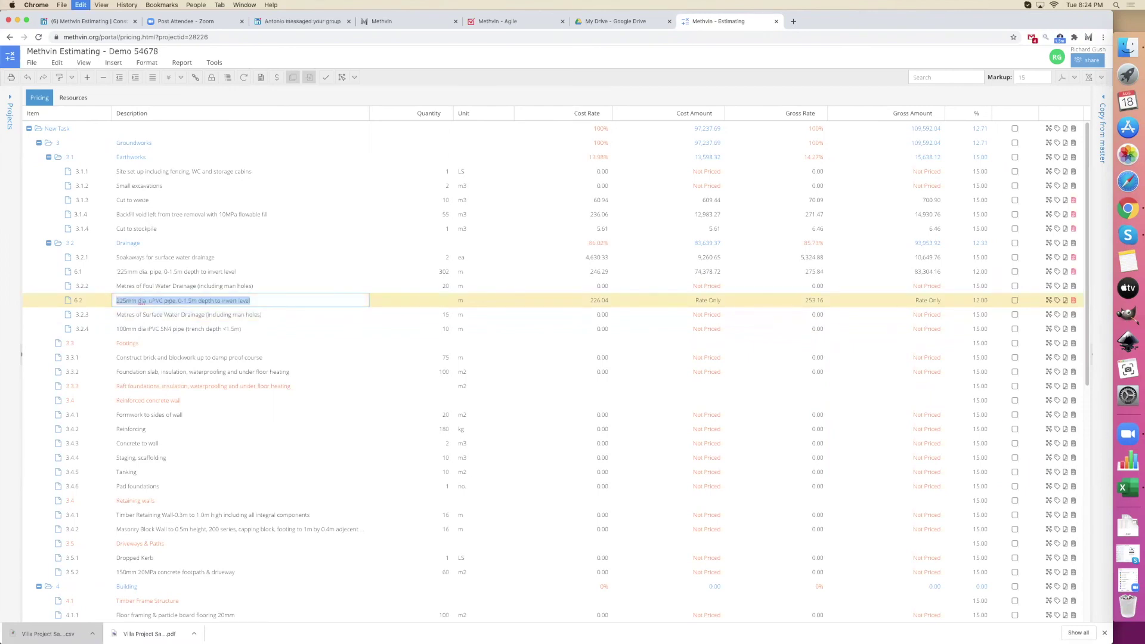
- Replace the descriptions of items 3.2.3 and 3.2.4 with "225mm dia. uPVC pipe, 0-1.5m depth to invert level"
{"action": "key", "text": "Down"}
{"action": "key", "text": "Return"}
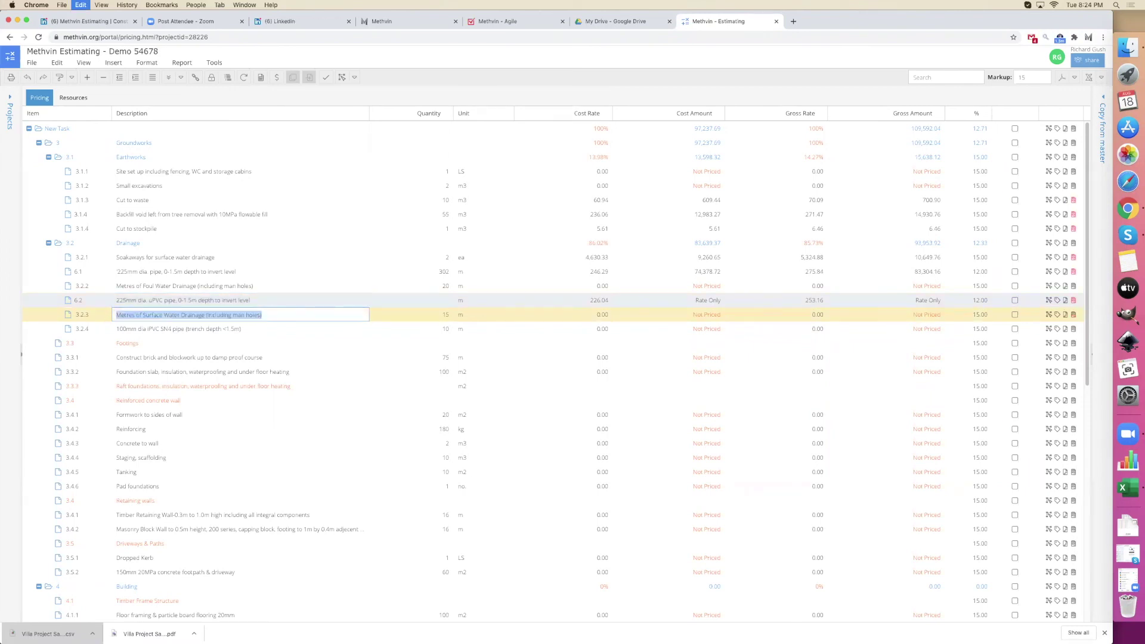
{"action": "key", "text": "ctrl+v"}
{"action": "key", "text": "Return"}
{"action": "key", "text": "Down"}
{"action": "key", "text": "Return"}
{"action": "key", "text": "ctrl+v"}
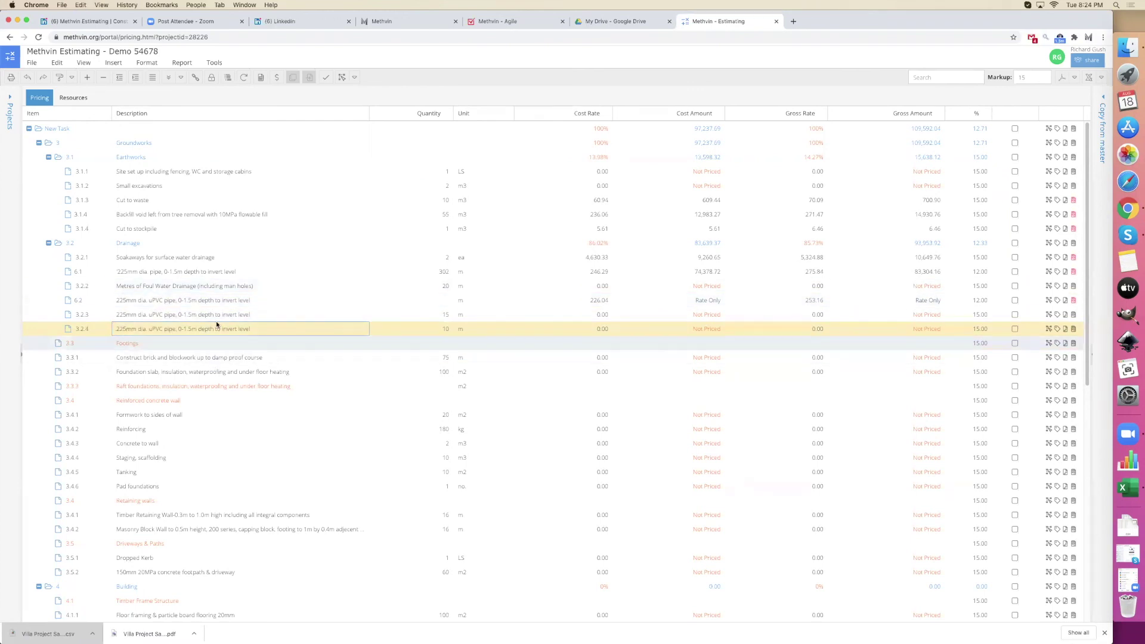
- Filter the pricing list by the copied uPVC pipe description and link items 6.2, 3.2.3 and 3.2.4 together
{"action": "left_click", "coordinate": [235, 301]}
{"action": "left_click", "coordinate": [922, 79]}
{"action": "key", "text": "cmd+v"}
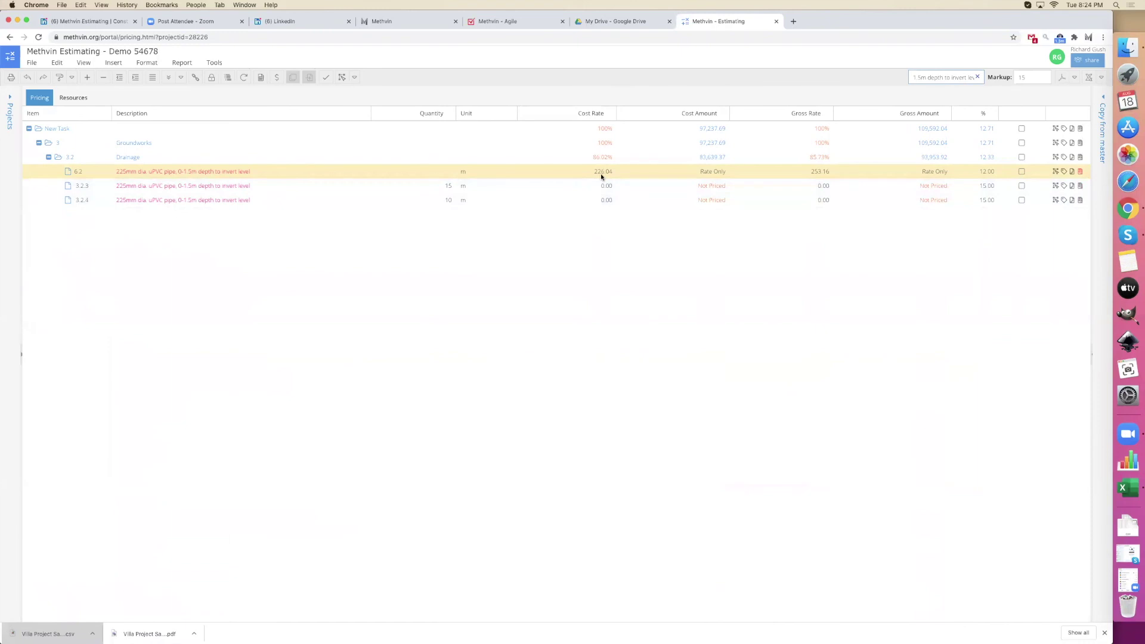
{"action": "left_click", "coordinate": [213, 200], "text": "shift"}
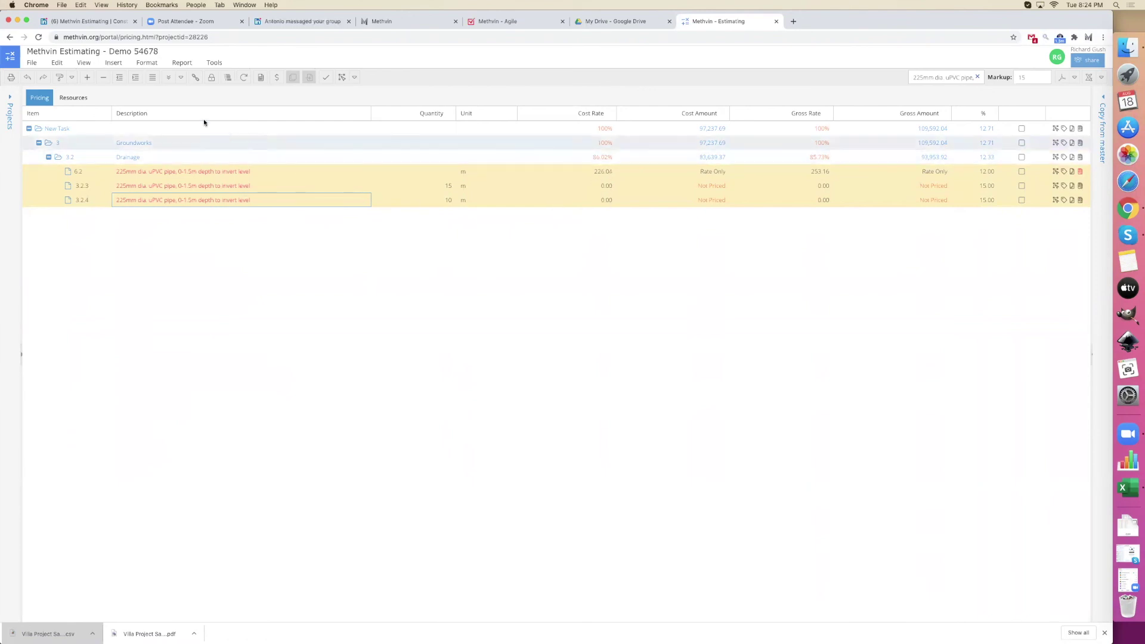
{"action": "left_click", "coordinate": [196, 78]}
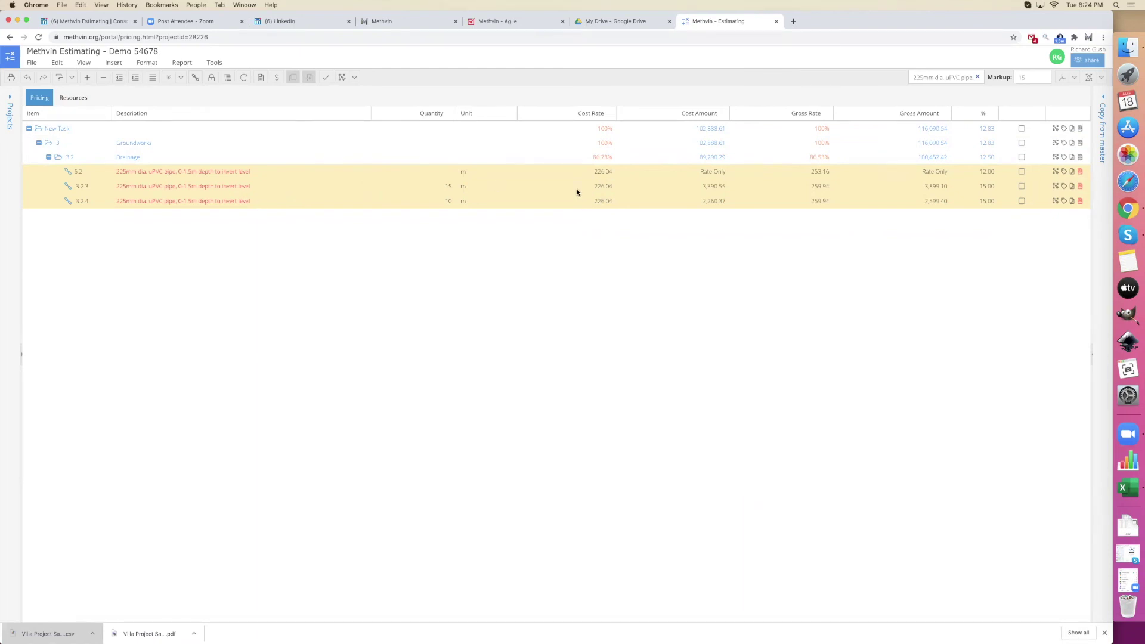
- Open item 3.2.3's worksheet and examine the quantities and amounts of its linked tasks
{"action": "double_click", "coordinate": [608, 187]}
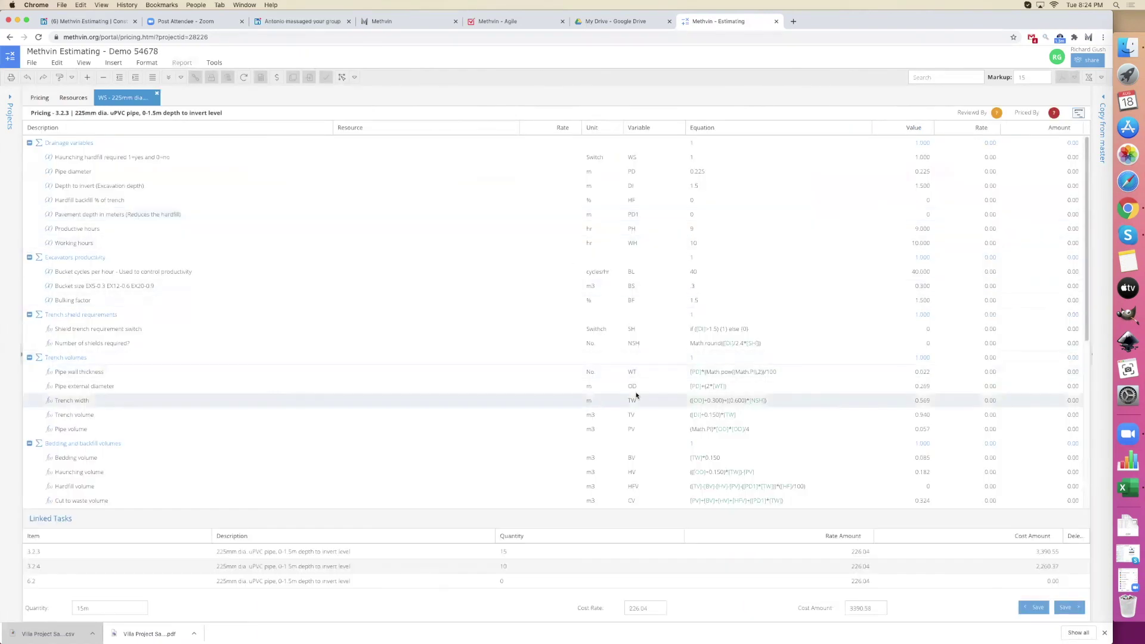
{"action": "left_click", "coordinate": [619, 556]}
{"action": "left_click", "coordinate": [476, 557]}
{"action": "left_click", "coordinate": [474, 562]}
{"action": "left_click", "coordinate": [456, 578]}
{"action": "left_click", "coordinate": [460, 558]}
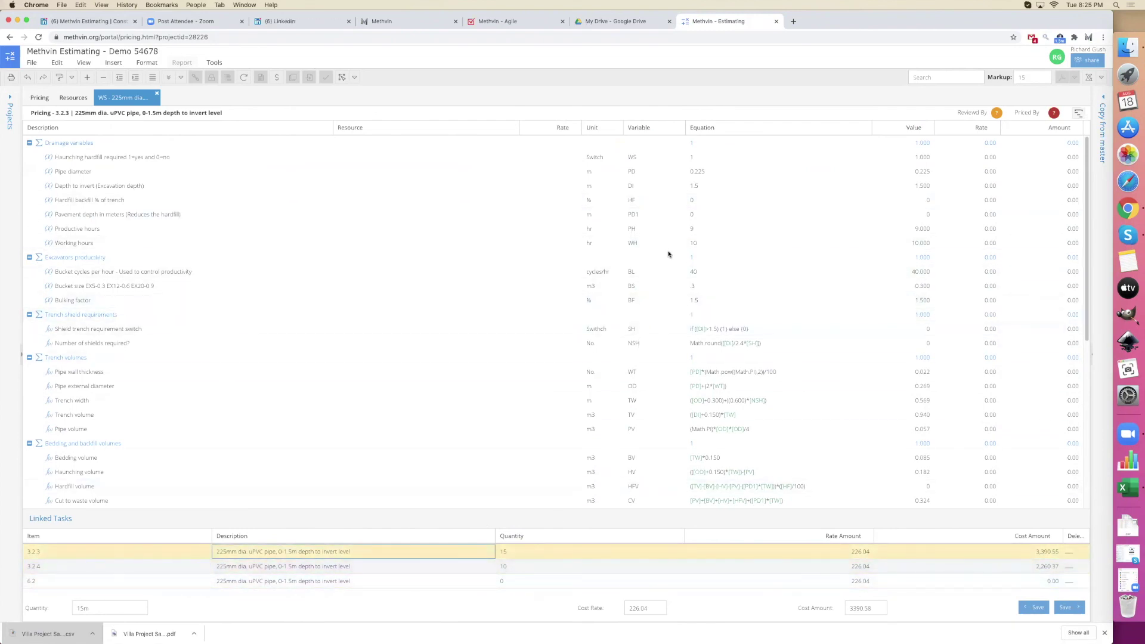
- Set the excavation depth to invert to 2 m in item 3.2.3's worksheet, then close it and keep the change
{"action": "left_click", "coordinate": [642, 218]}
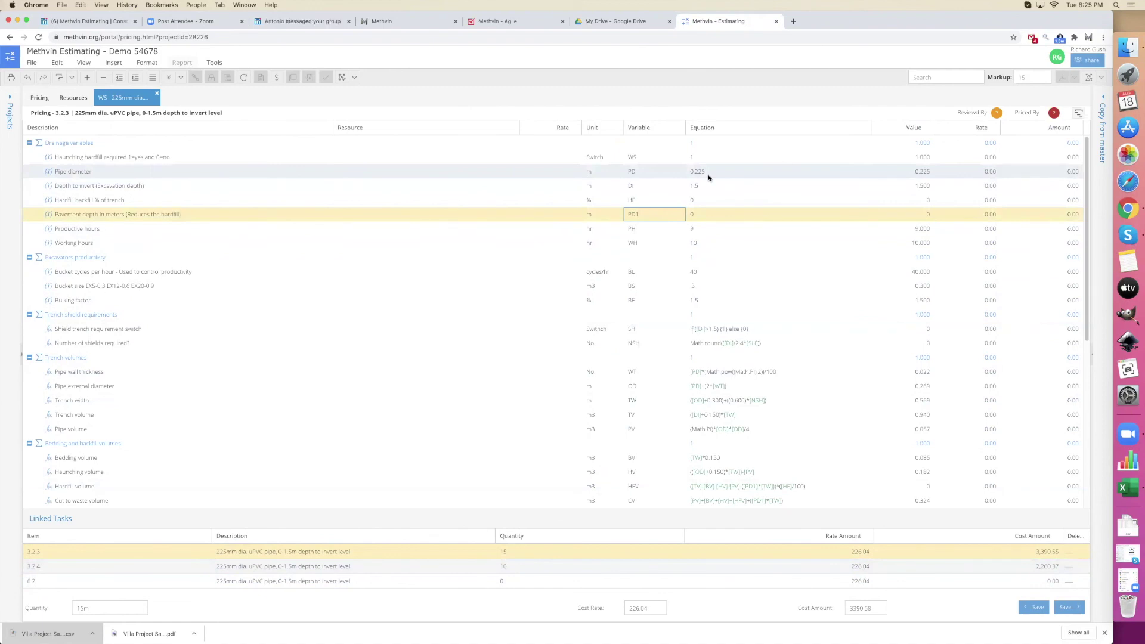
{"action": "double_click", "coordinate": [707, 184]}
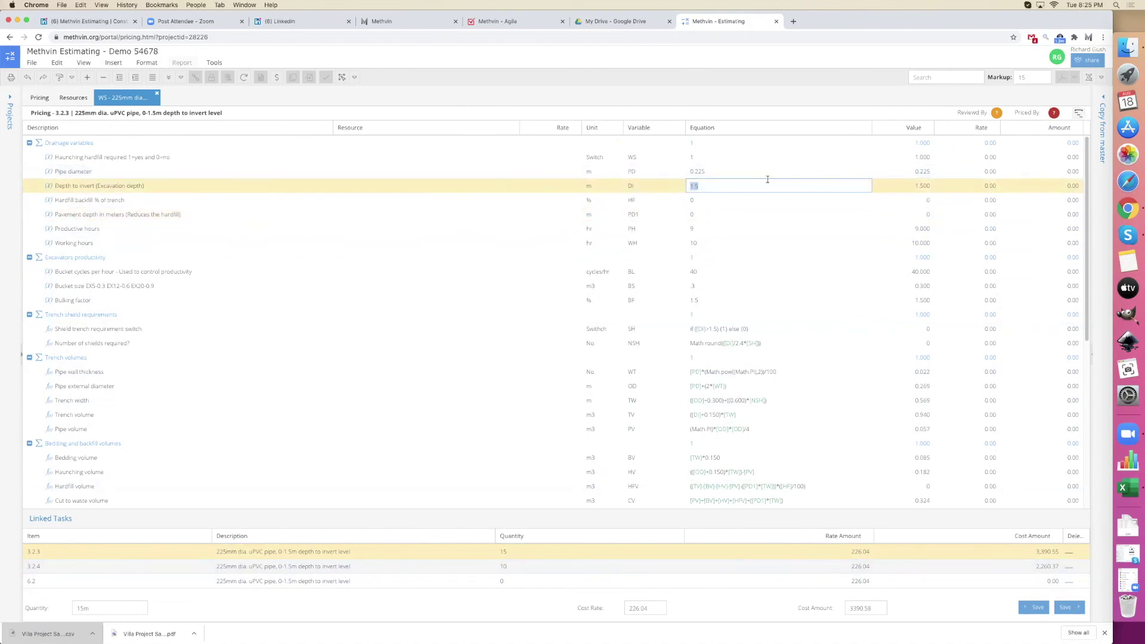
{"action": "type", "text": "2"}
{"action": "key", "text": "Return"}
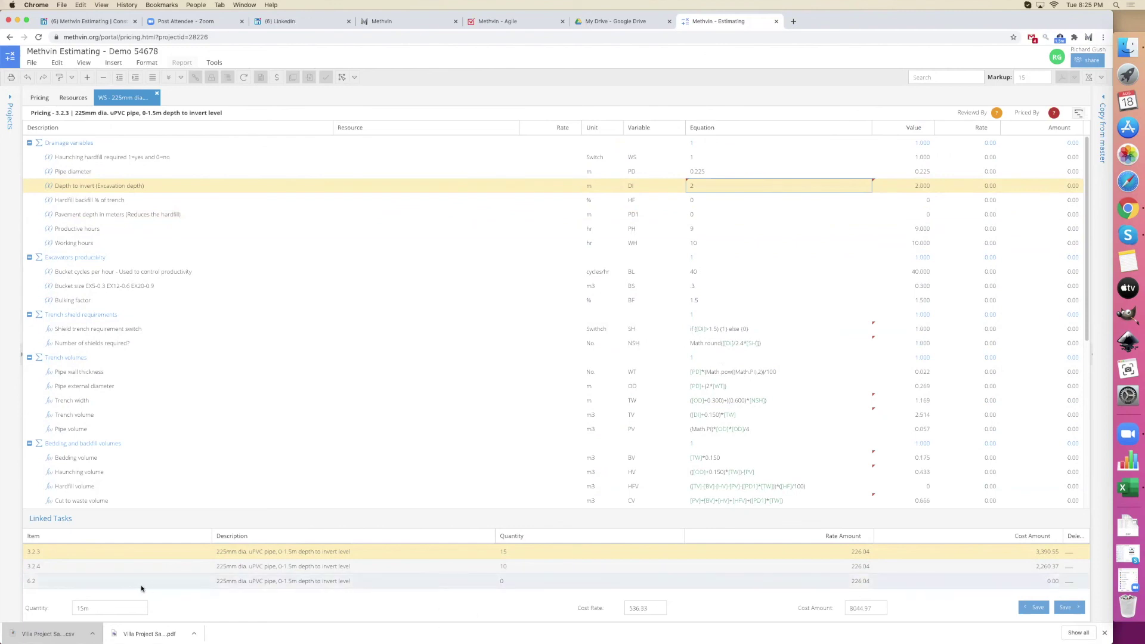
{"action": "left_click", "coordinate": [639, 609]}
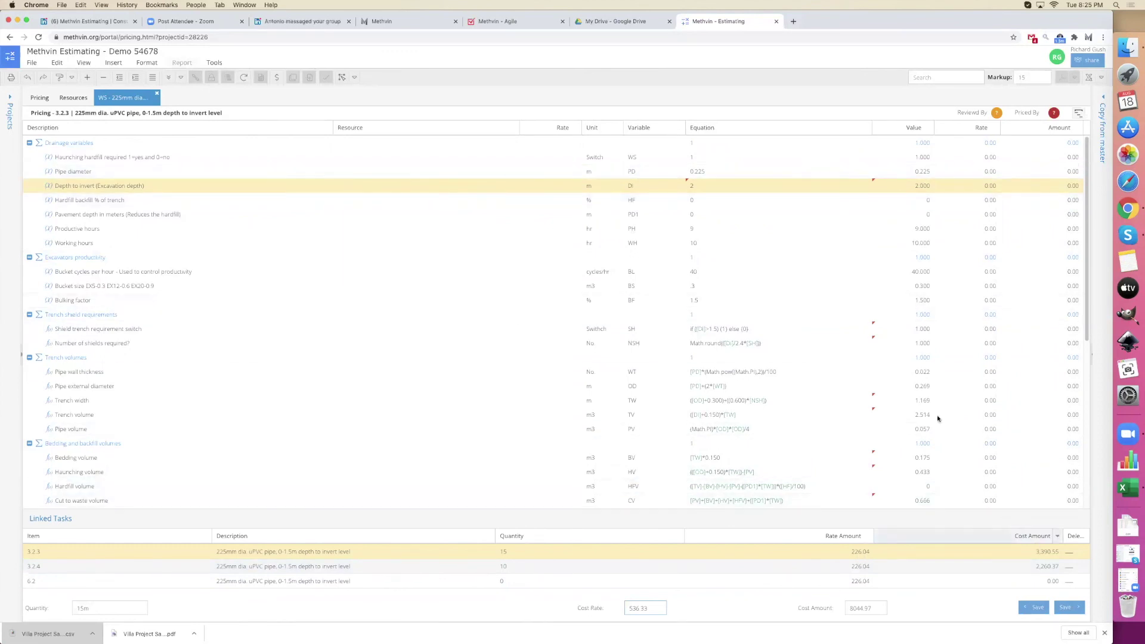
{"action": "left_click", "coordinate": [157, 93]}
{"action": "left_click", "coordinate": [538, 358]}
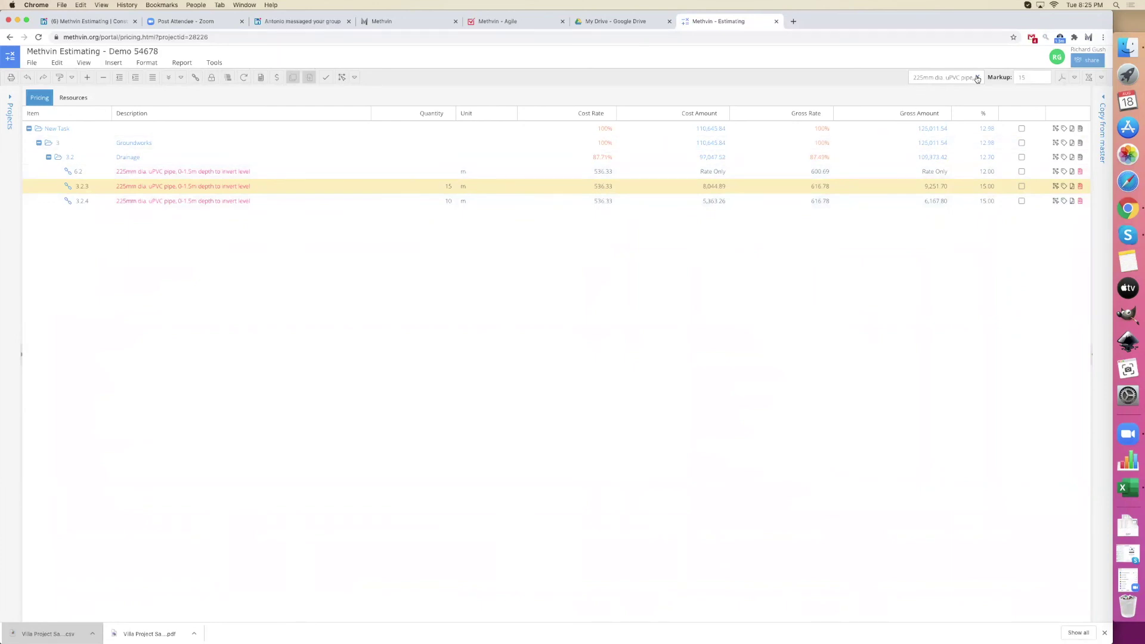
- Clear the pricing list's search filter and open the worksheet of linked item 6.2
{"action": "left_click", "coordinate": [977, 77]}
{"action": "left_click", "coordinate": [593, 316]}
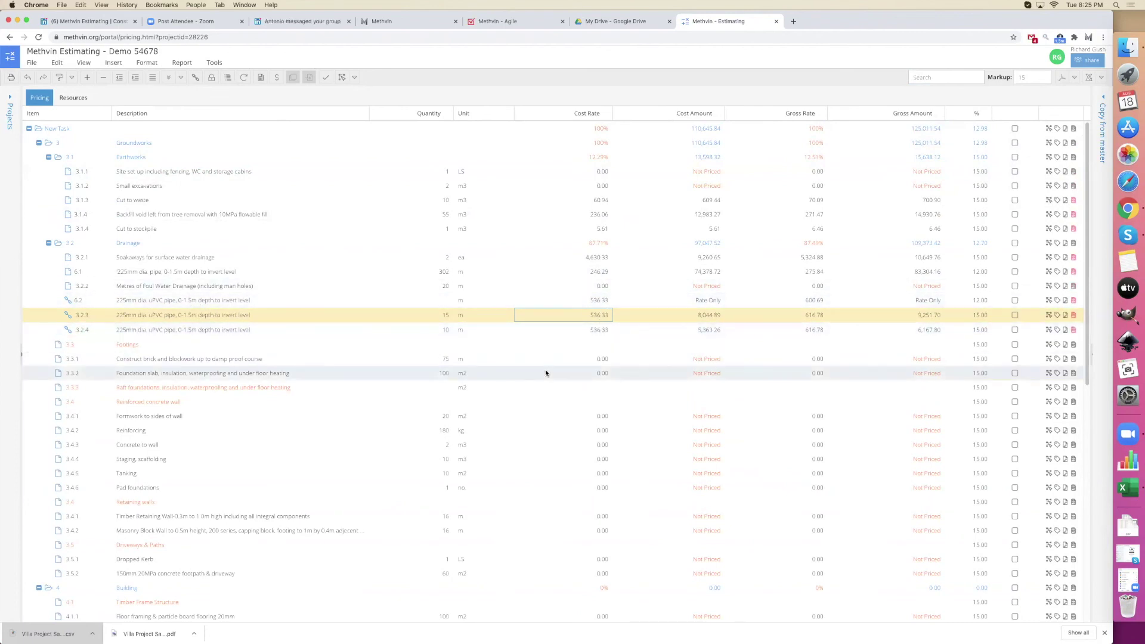
{"action": "double_click", "coordinate": [594, 306]}
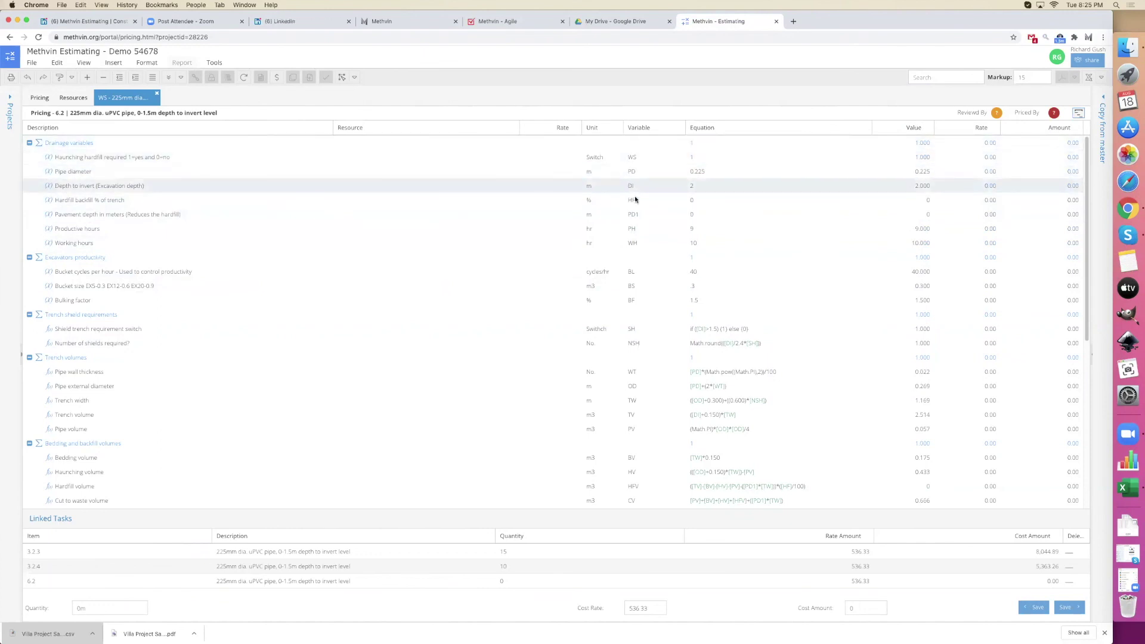
- Review the equations of the drainage variables in item 6.2's worksheet, from haunching hardfill to productive hours
{"action": "left_click", "coordinate": [684, 171]}
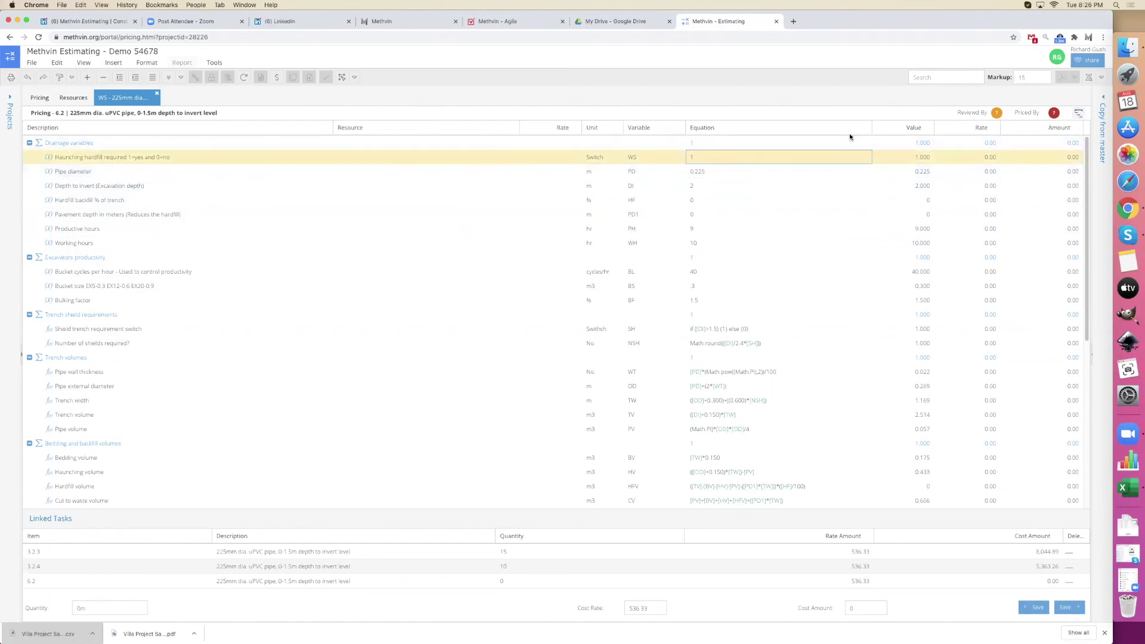
{"action": "key", "text": "Down"}
{"action": "key", "text": "Down"}
{"action": "key", "text": "Down"}
{"action": "key", "text": "Down"}
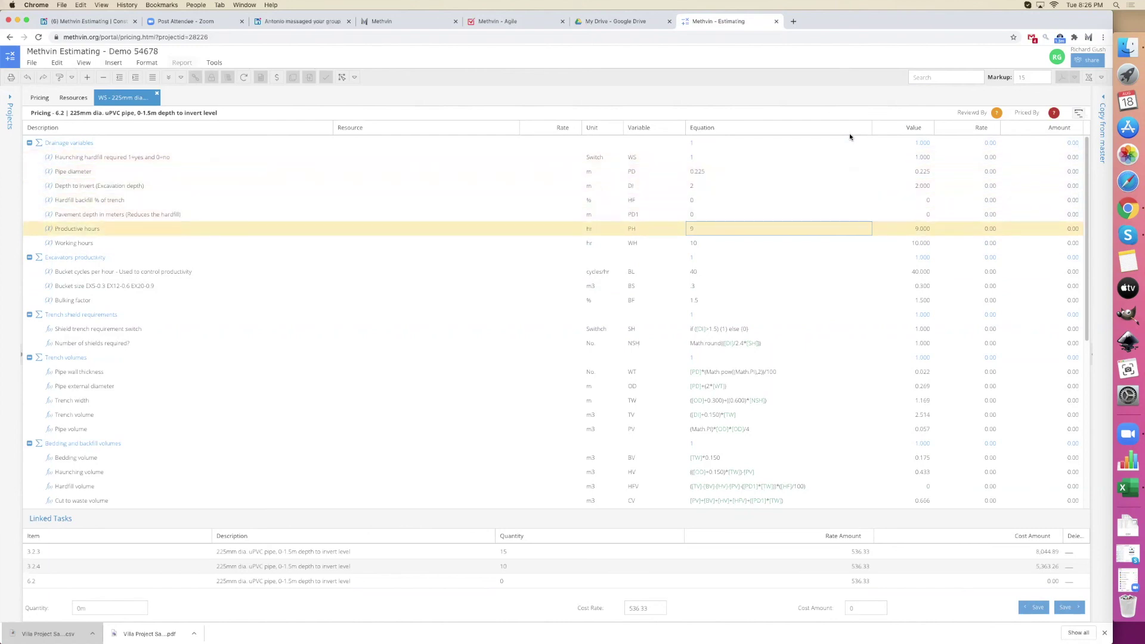
{"action": "key", "text": "Up"}
{"action": "key", "text": "Up"}
{"action": "key", "text": "Up"}
{"action": "key", "text": "Up"}
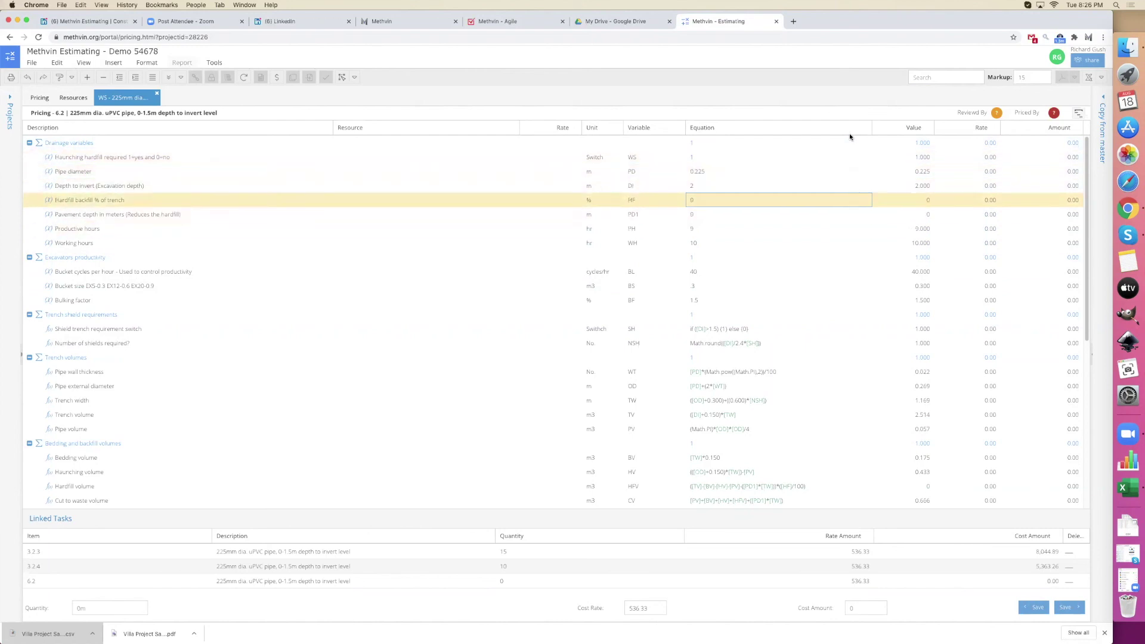
- Set the excavation depth to invert to 6 m in item 6.2's worksheet
{"action": "key", "text": "Down"}
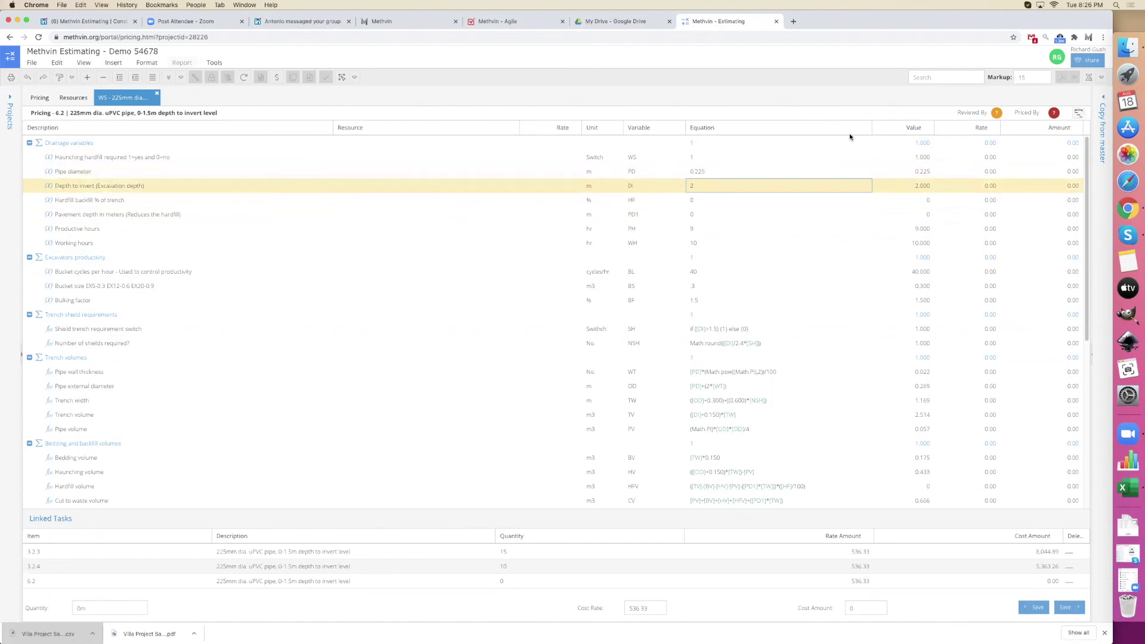
{"action": "key", "text": "Return"}
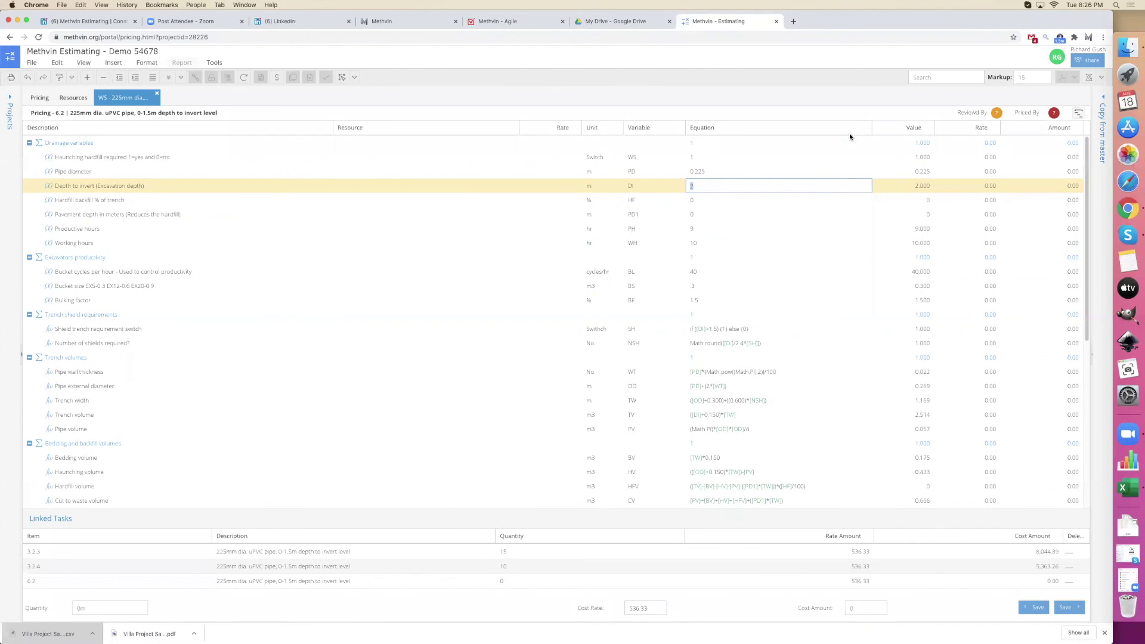
{"action": "type", "text": "6"}
{"action": "key", "text": "Return"}
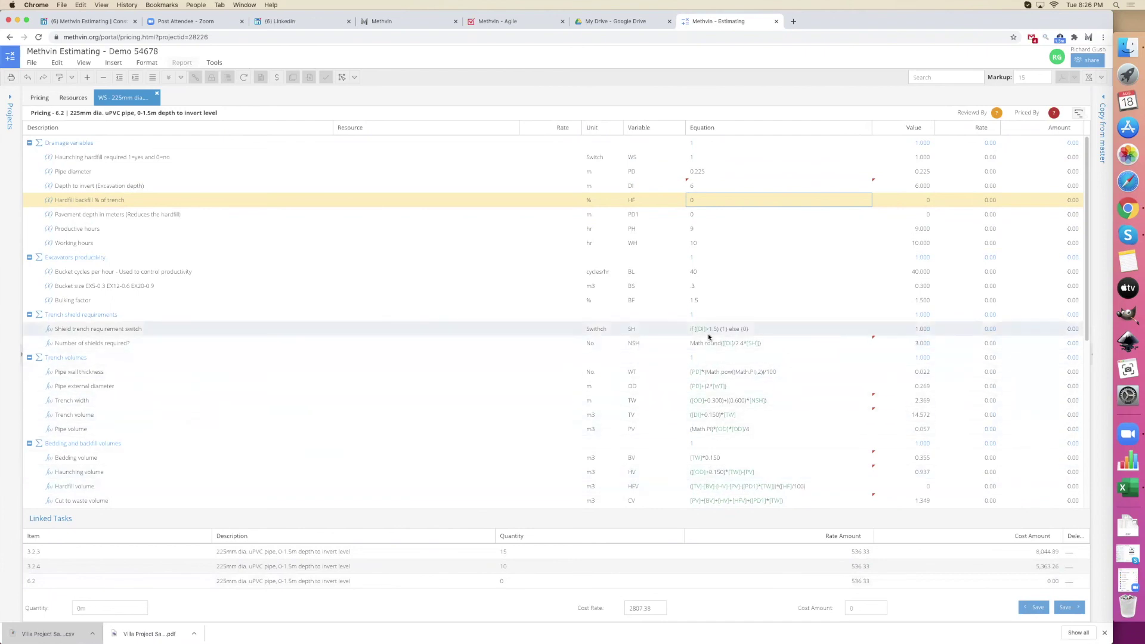
- Check the depth to invert value against the equation of the shield trench requirement switch
{"action": "left_click", "coordinate": [695, 185]}
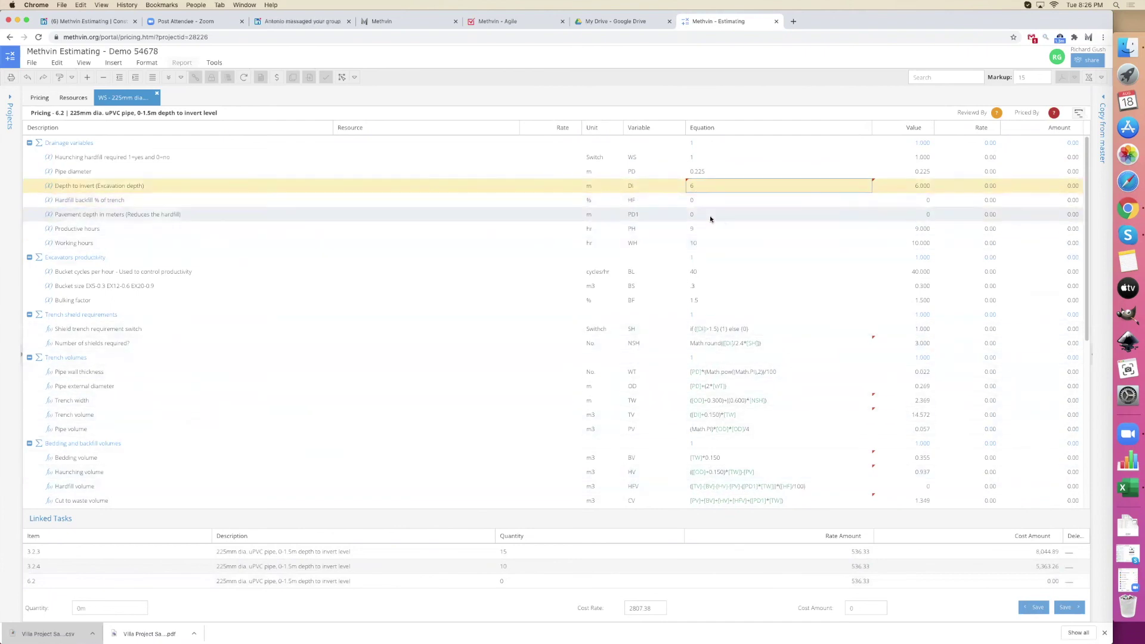
{"action": "scroll", "coordinate": [624, 324], "scroll_direction": "down", "scroll_amount": 1}
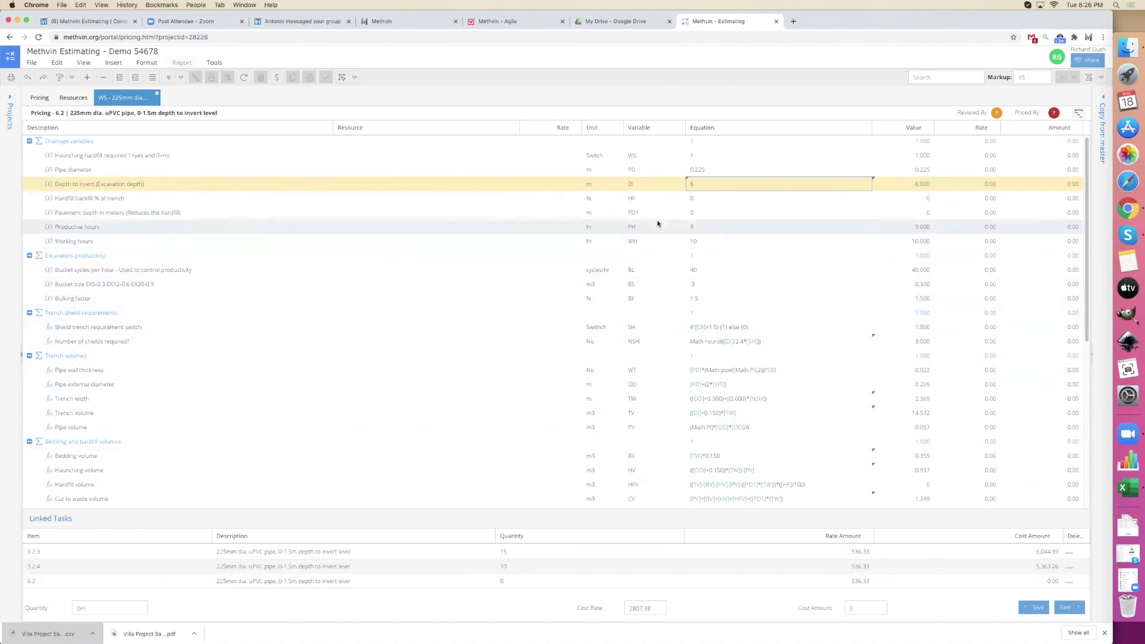
{"action": "mouse_move", "coordinate": [700, 329]}
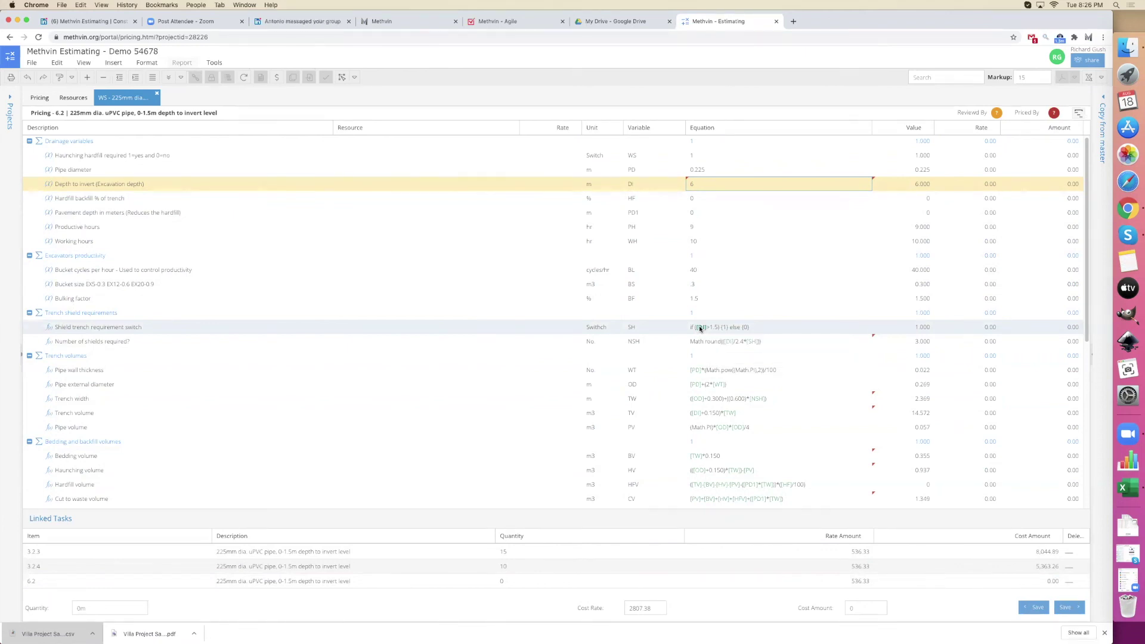
{"action": "left_click", "coordinate": [701, 328]}
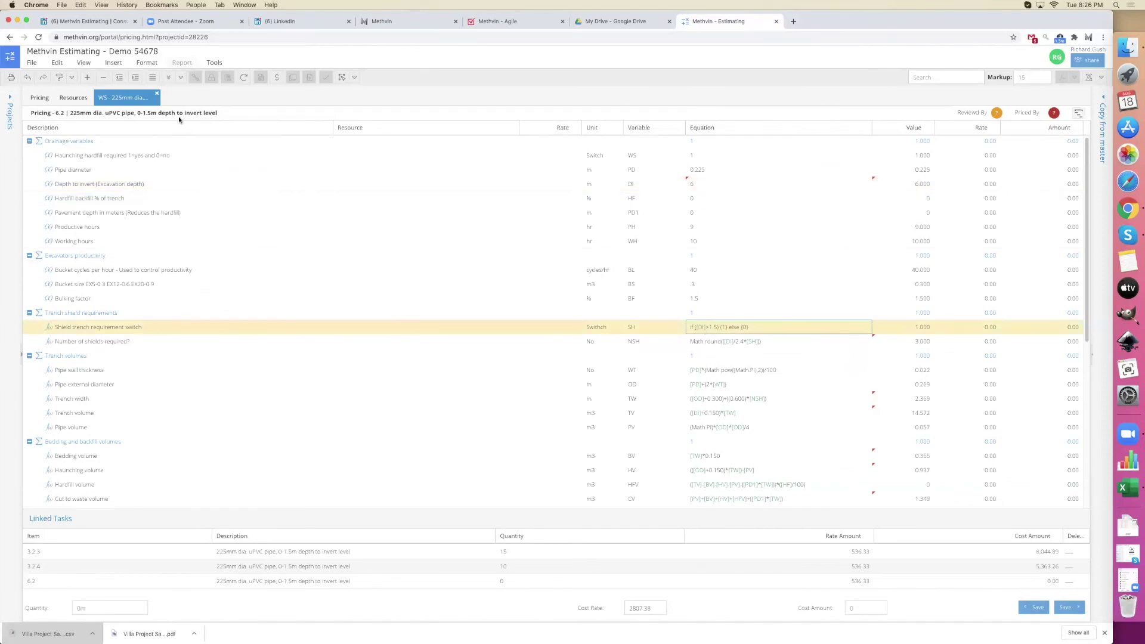
- Close item 6.2's worksheet, saving the formula changes, and reload the pricing page
{"action": "left_click", "coordinate": [157, 94]}
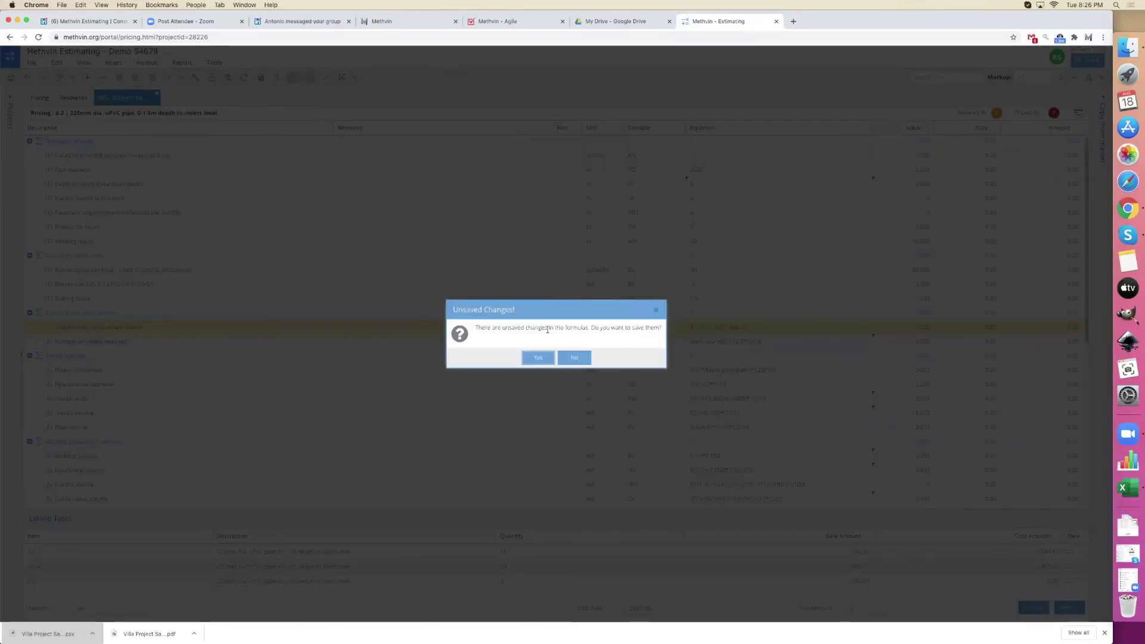
{"action": "left_click", "coordinate": [539, 358]}
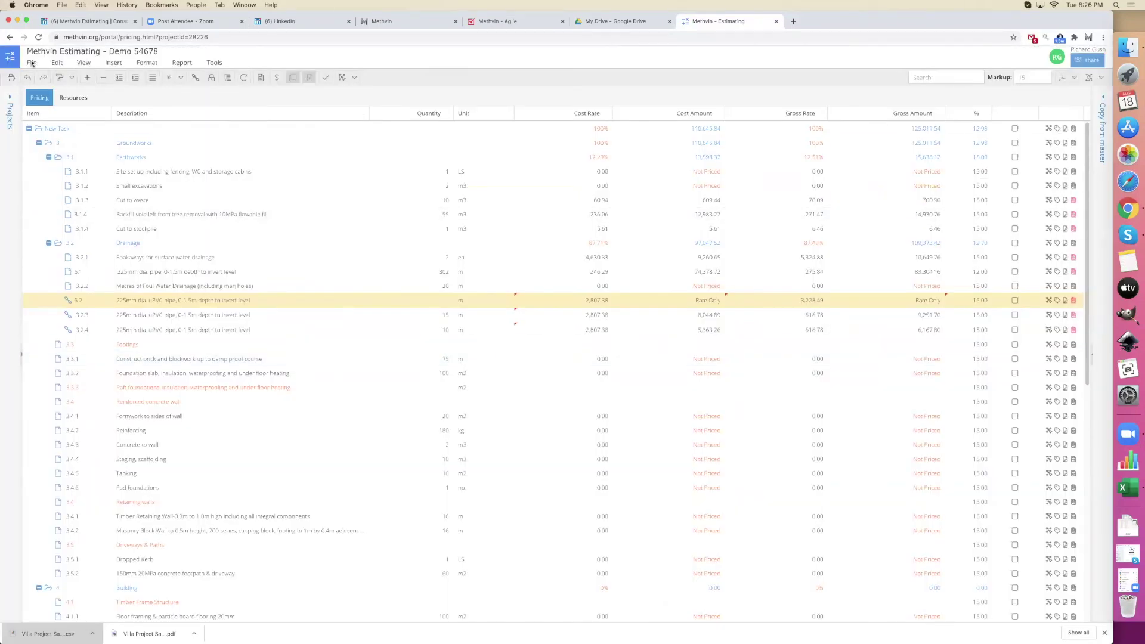
{"action": "left_click", "coordinate": [38, 37]}
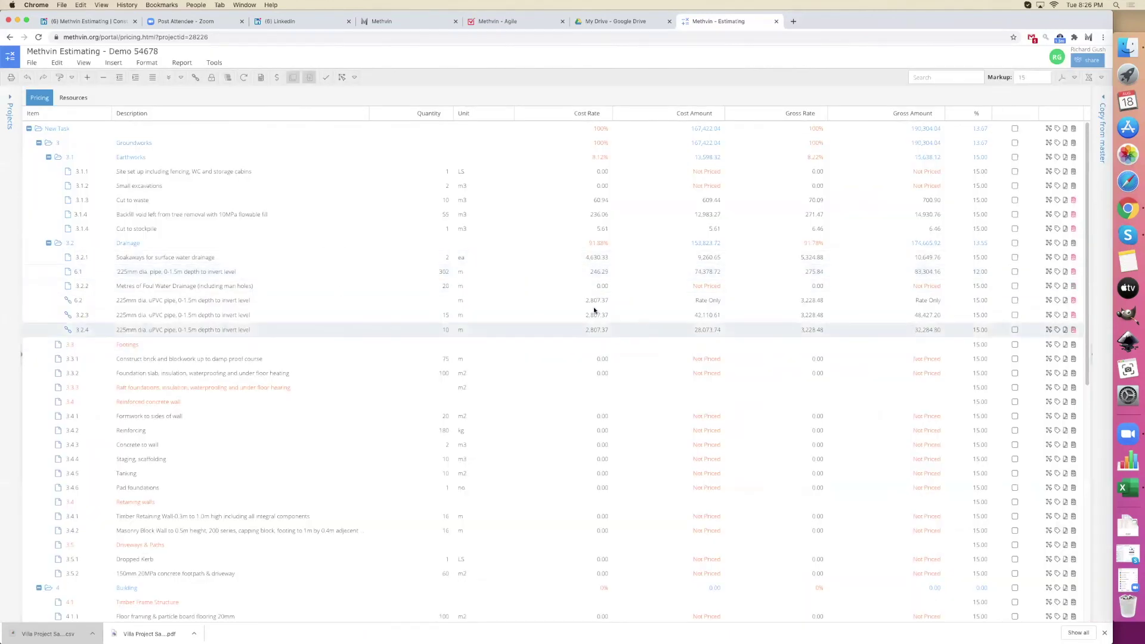
- Reopen item 6.2's worksheet and check the depth to invert against the equation for the number of shields required
{"action": "double_click", "coordinate": [597, 301]}
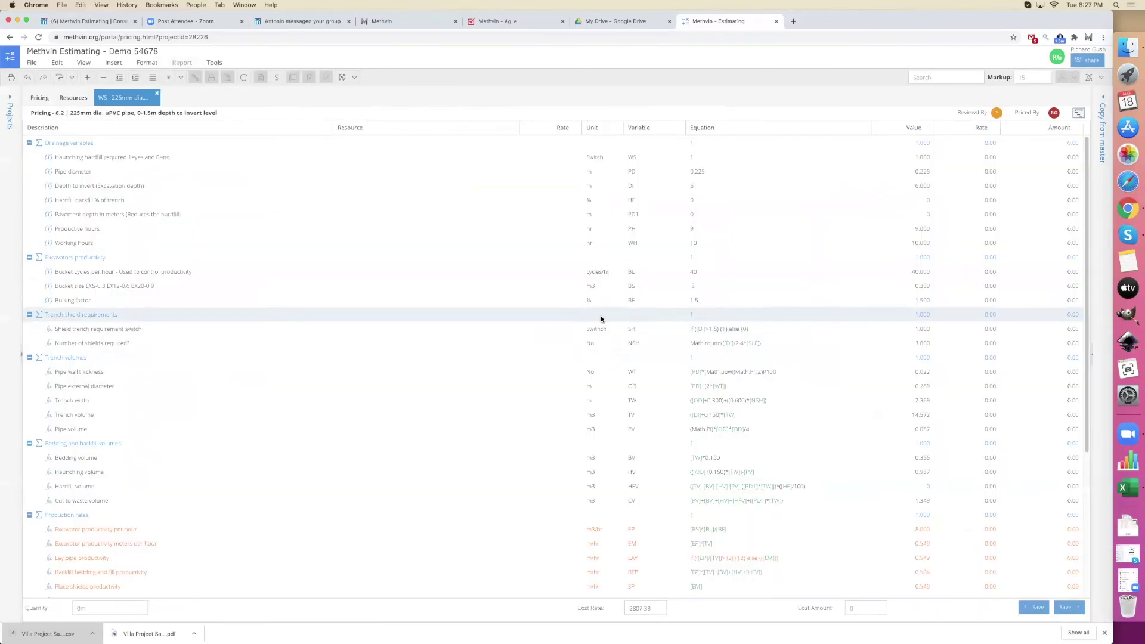
{"action": "left_click", "coordinate": [701, 189]}
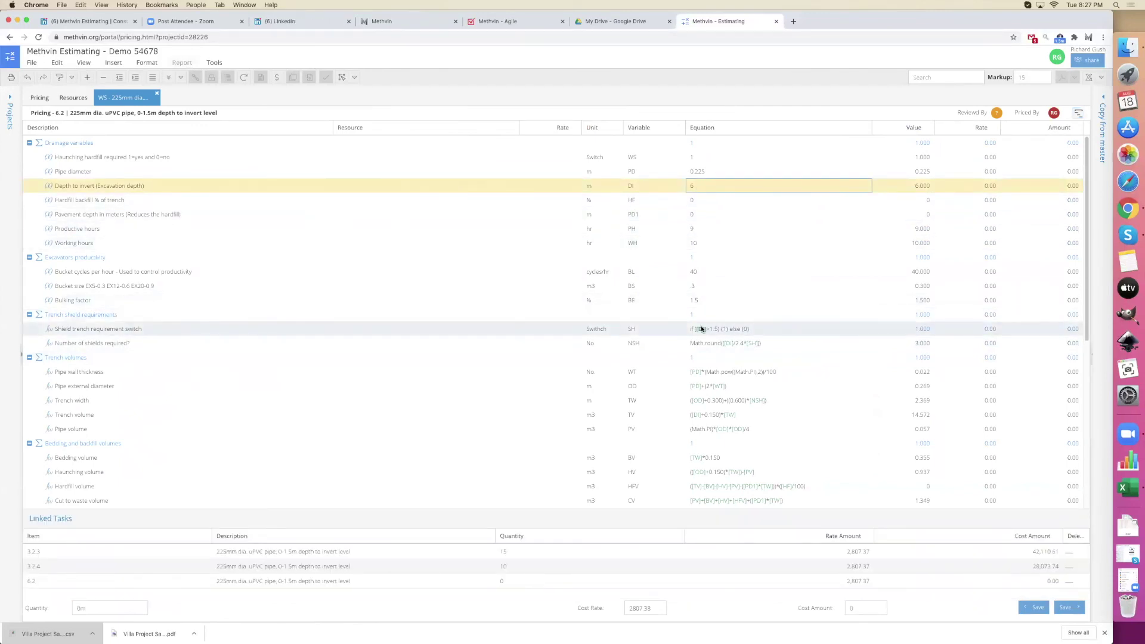
{"action": "mouse_move", "coordinate": [703, 329]}
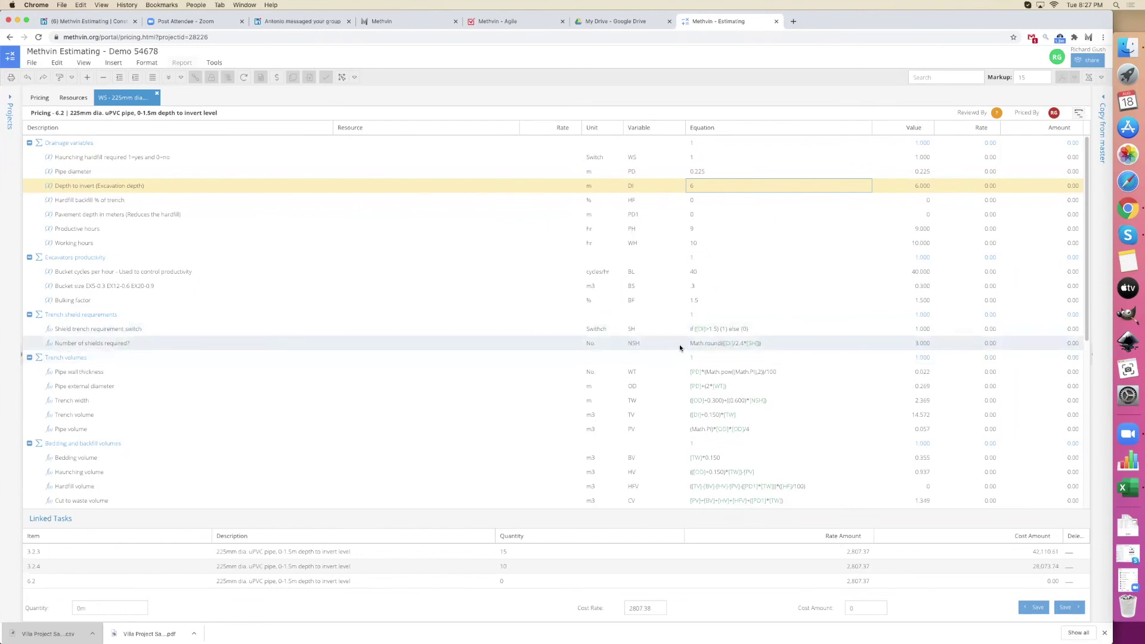
{"action": "left_click", "coordinate": [108, 342]}
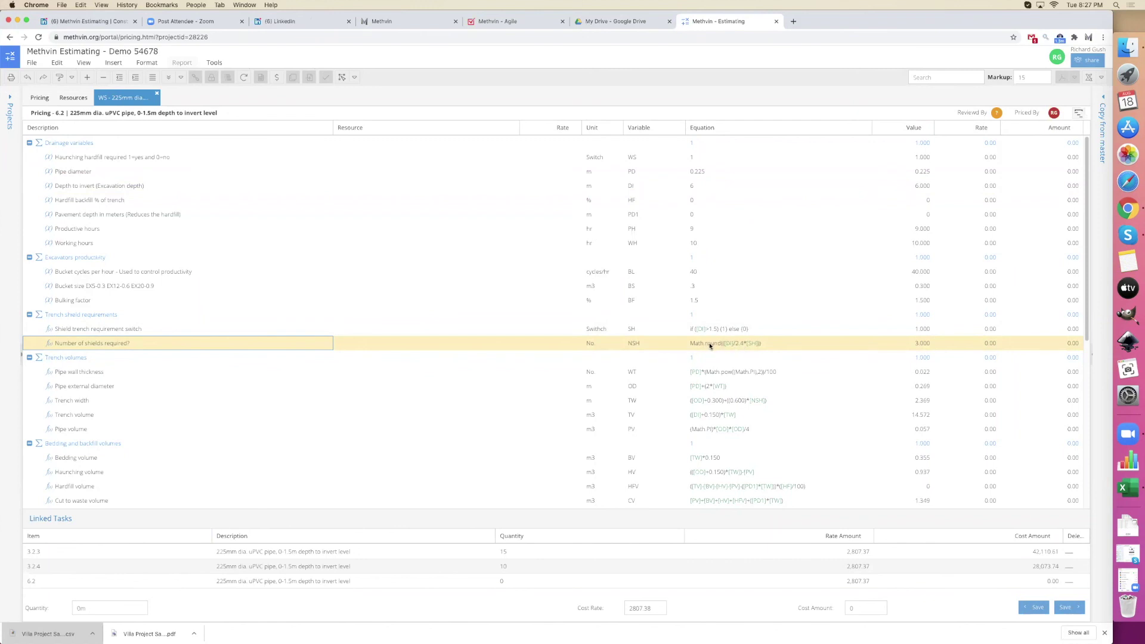
{"action": "mouse_move", "coordinate": [728, 346]}
- Examine the equation of the Shield 3.0m Trench Shield resource and its production rate variable
{"action": "scroll", "coordinate": [835, 350], "scroll_direction": "down", "scroll_amount": 3}
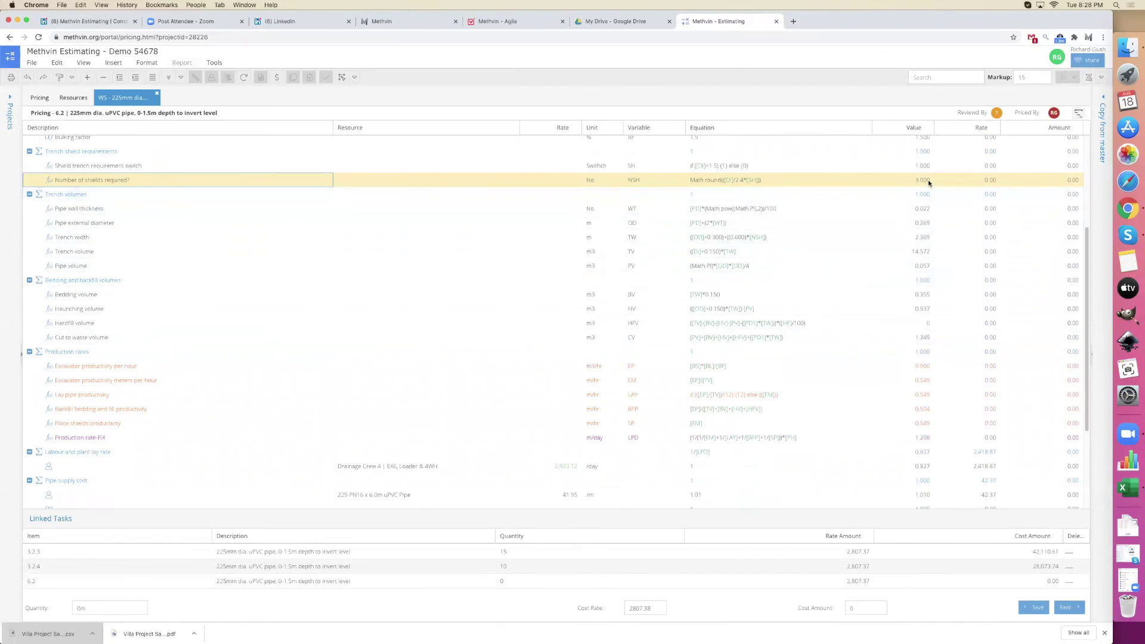
{"action": "scroll", "coordinate": [879, 225], "scroll_direction": "down", "scroll_amount": 3}
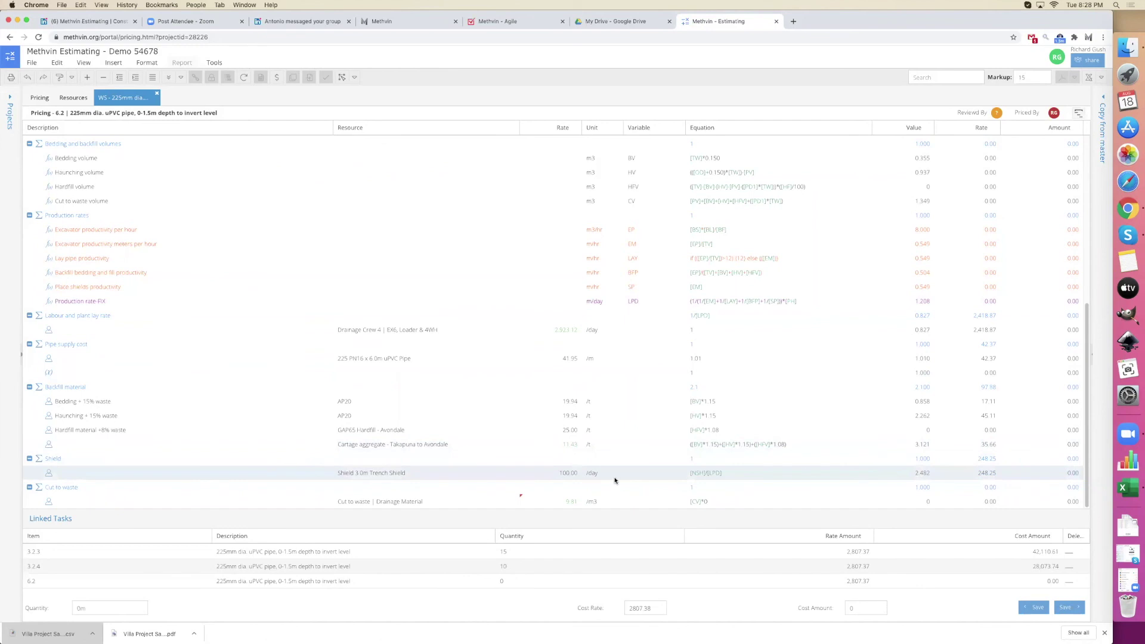
{"action": "left_click", "coordinate": [401, 477]}
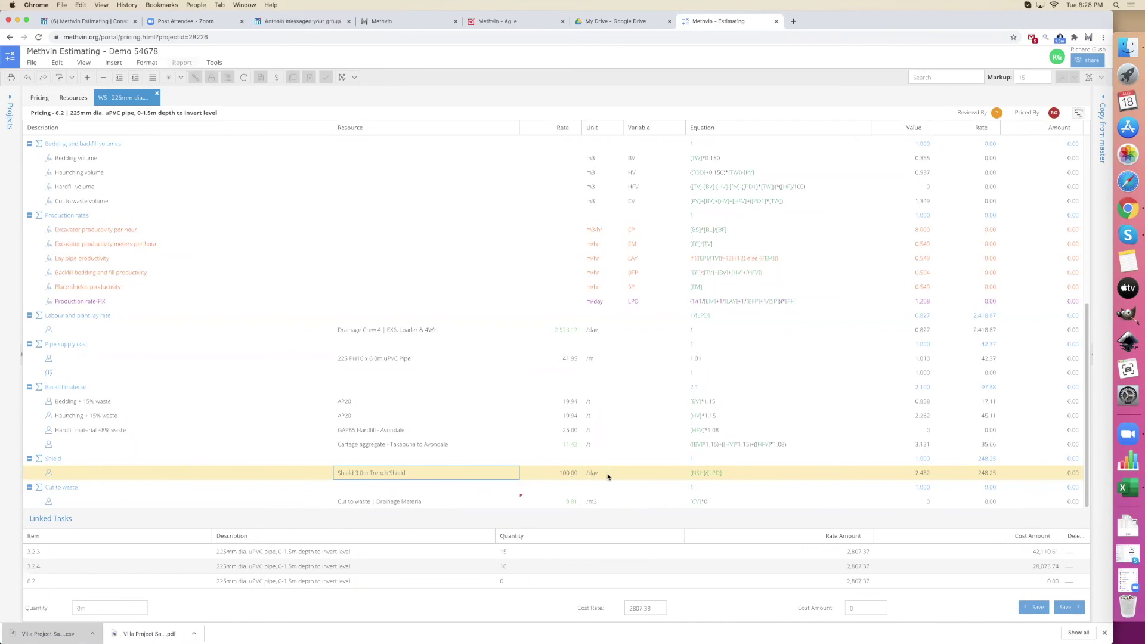
{"action": "mouse_move", "coordinate": [701, 475]}
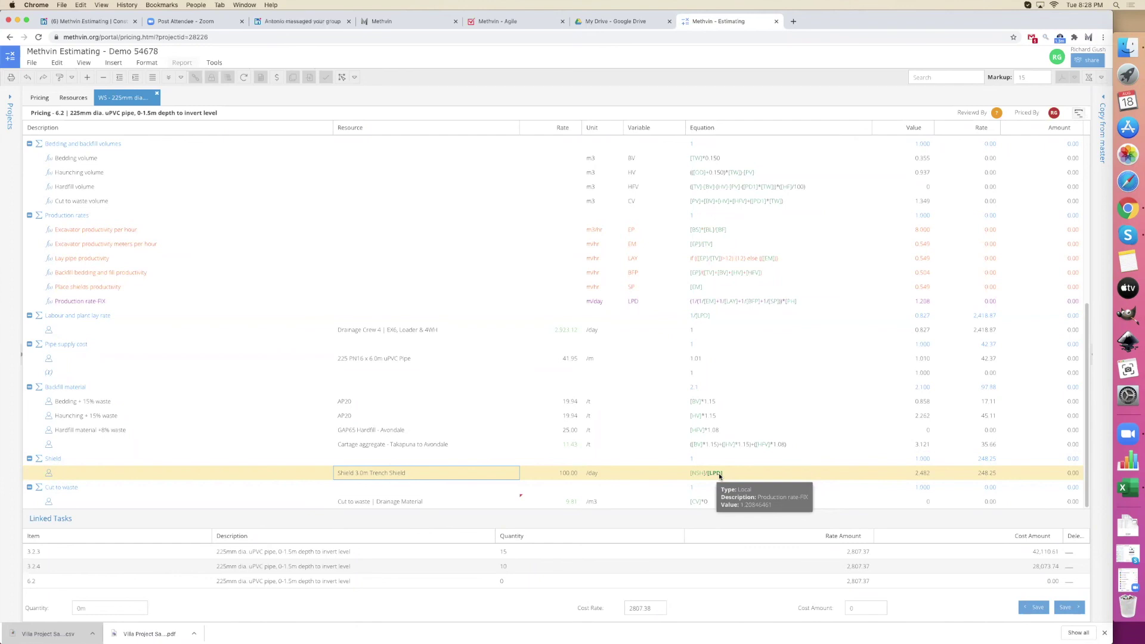
- Review the production rate equations, from excavator productivity meters per hour to place shields productivity
{"action": "scroll", "coordinate": [718, 474], "scroll_direction": "up", "scroll_amount": 2}
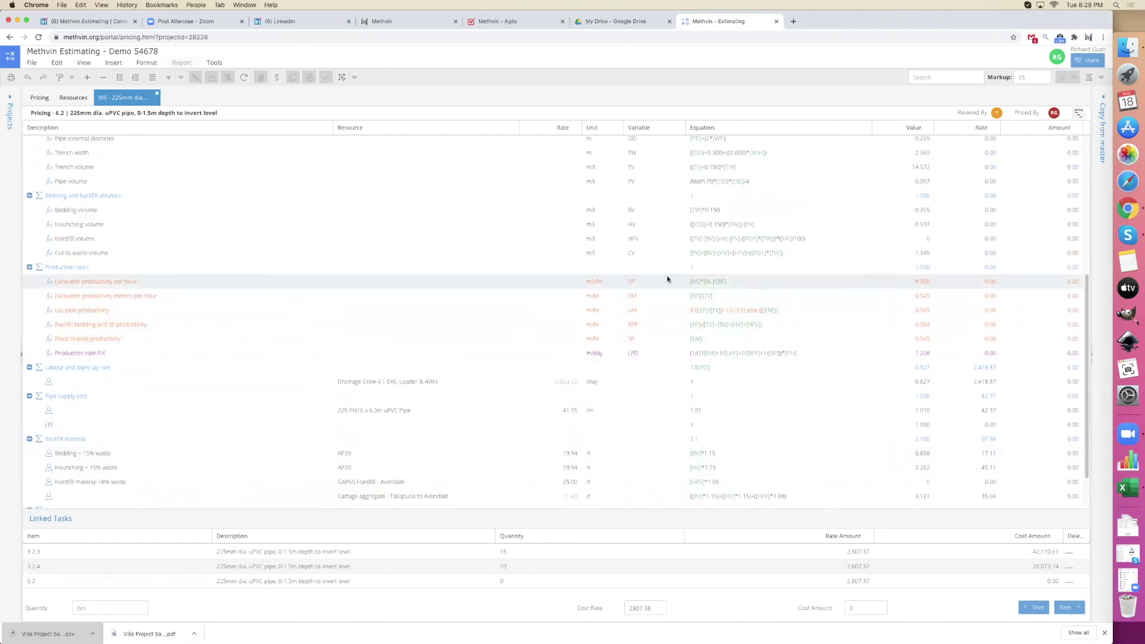
{"action": "left_click", "coordinate": [728, 295]}
{"action": "left_click", "coordinate": [728, 308]}
{"action": "left_click", "coordinate": [723, 323]}
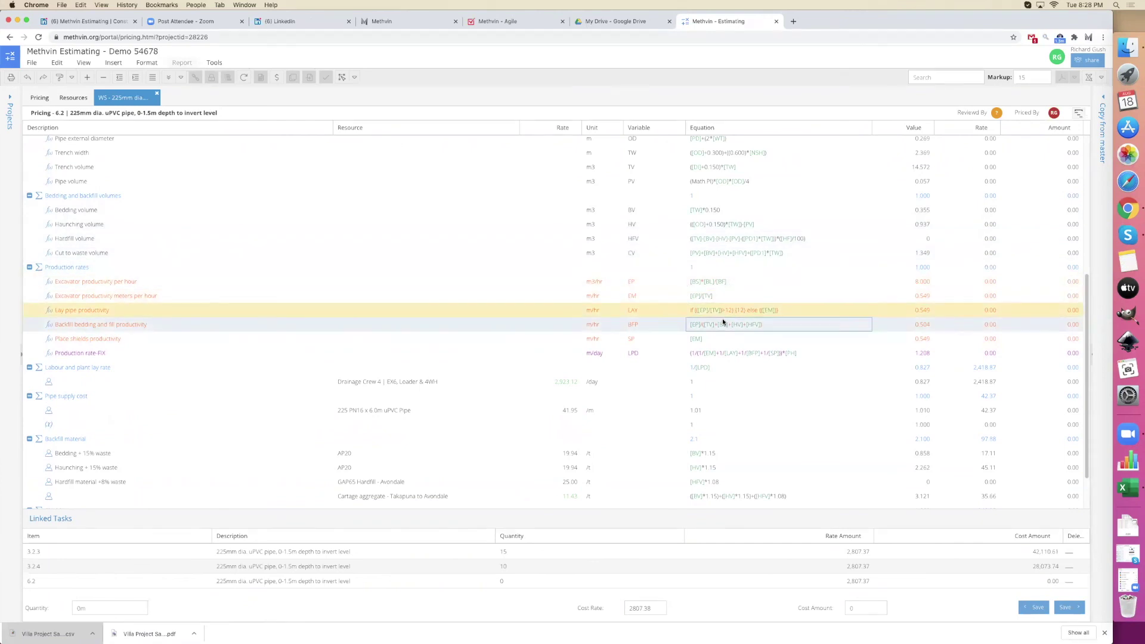
{"action": "left_click", "coordinate": [723, 341]}
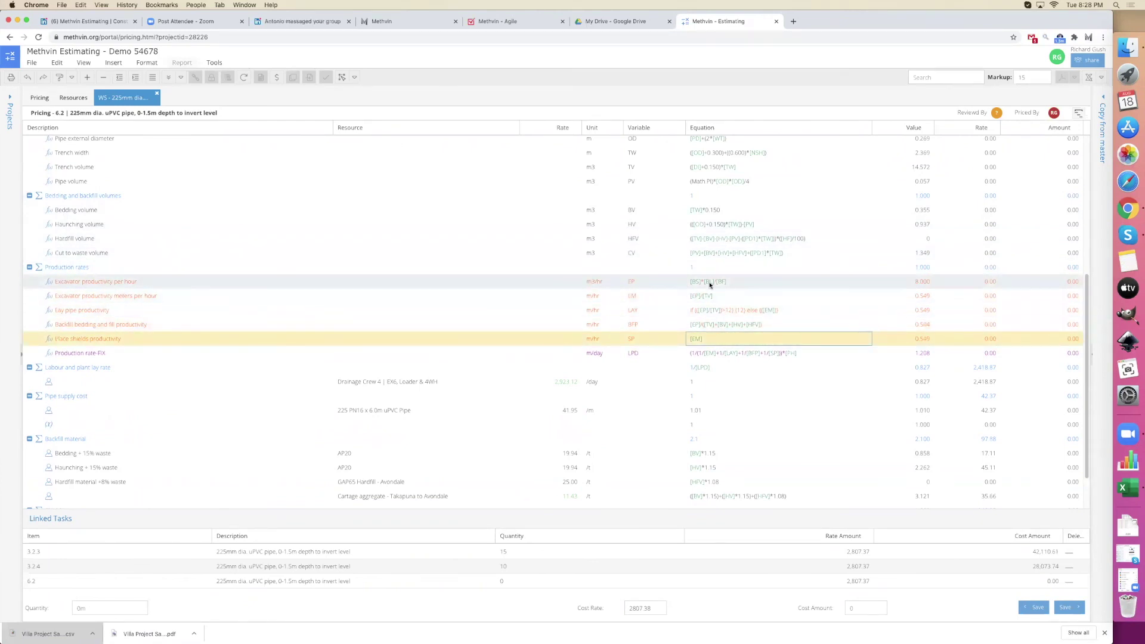
{"action": "scroll", "coordinate": [697, 248], "scroll_direction": "up", "scroll_amount": 1}
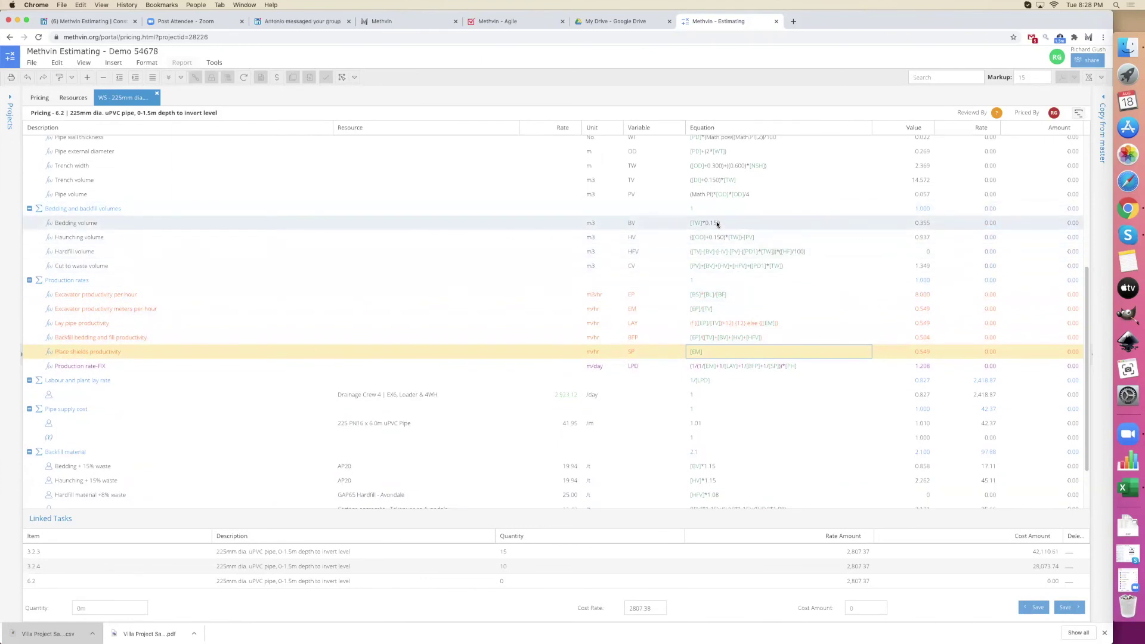
{"action": "scroll", "coordinate": [717, 224], "scroll_direction": "up", "scroll_amount": 4}
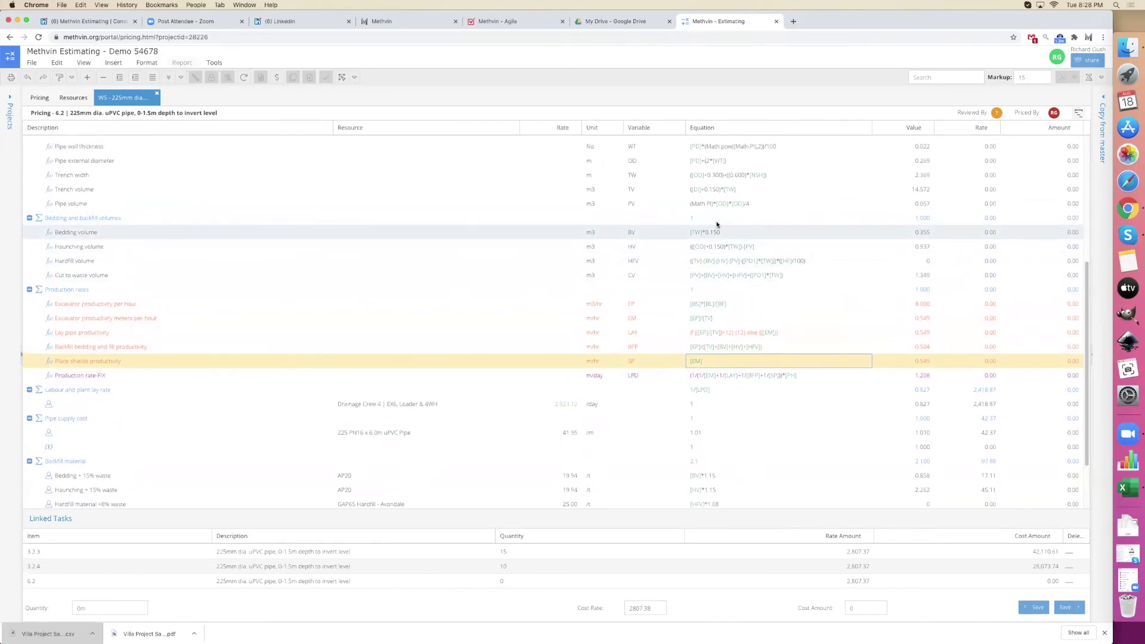
{"action": "scroll", "coordinate": [717, 224], "scroll_direction": "up", "scroll_amount": 4}
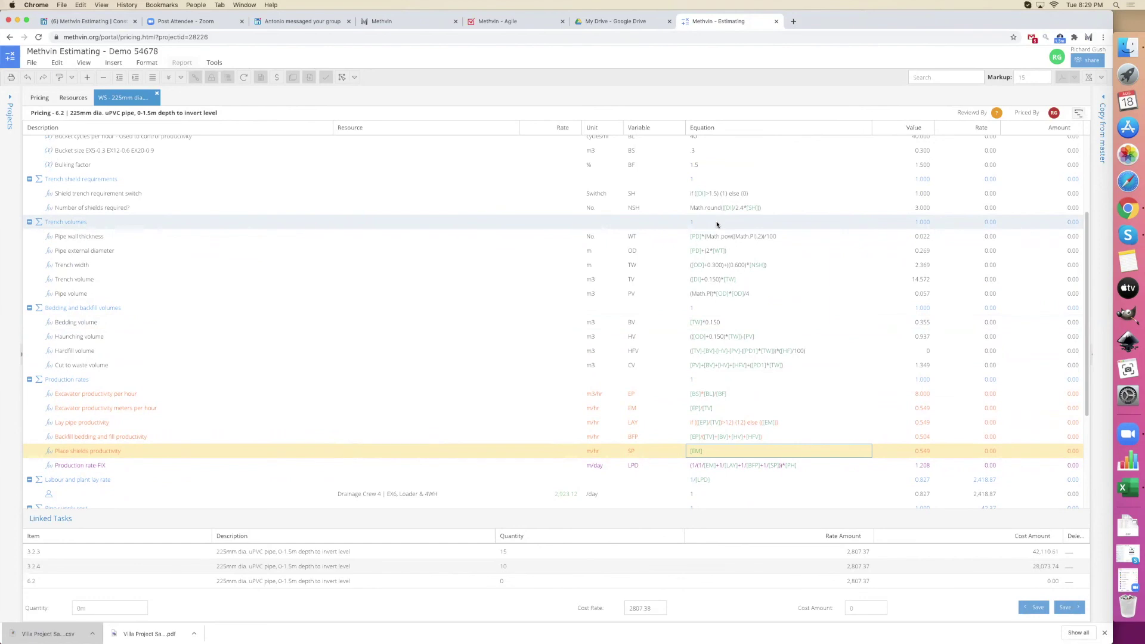
{"action": "scroll", "coordinate": [717, 224], "scroll_direction": "down", "scroll_amount": 10}
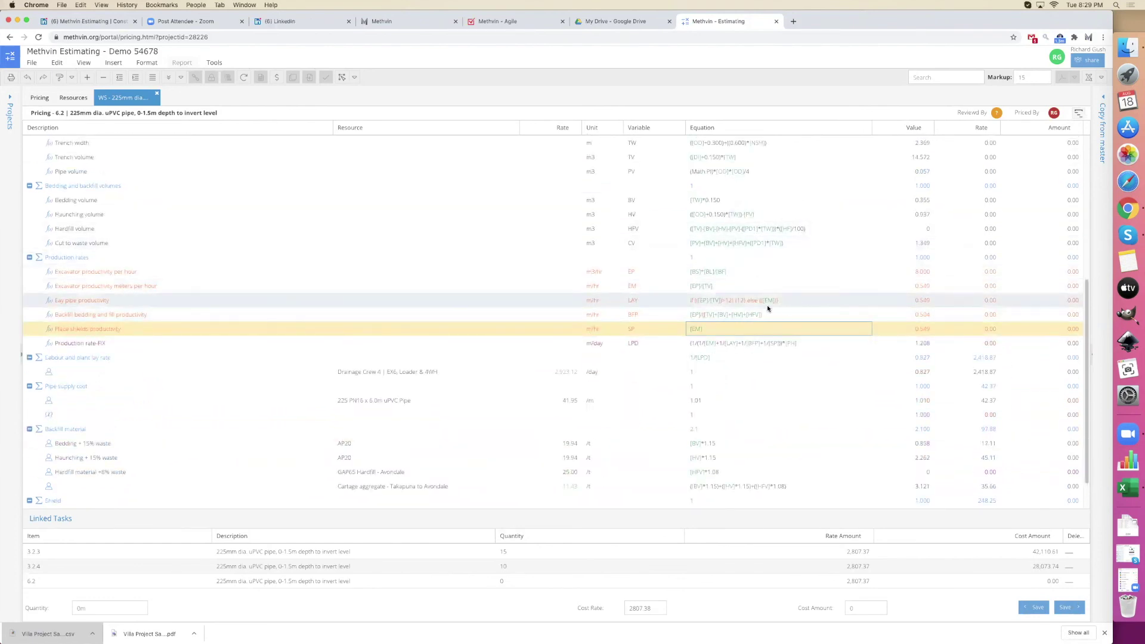
{"action": "mouse_move", "coordinate": [756, 312]}
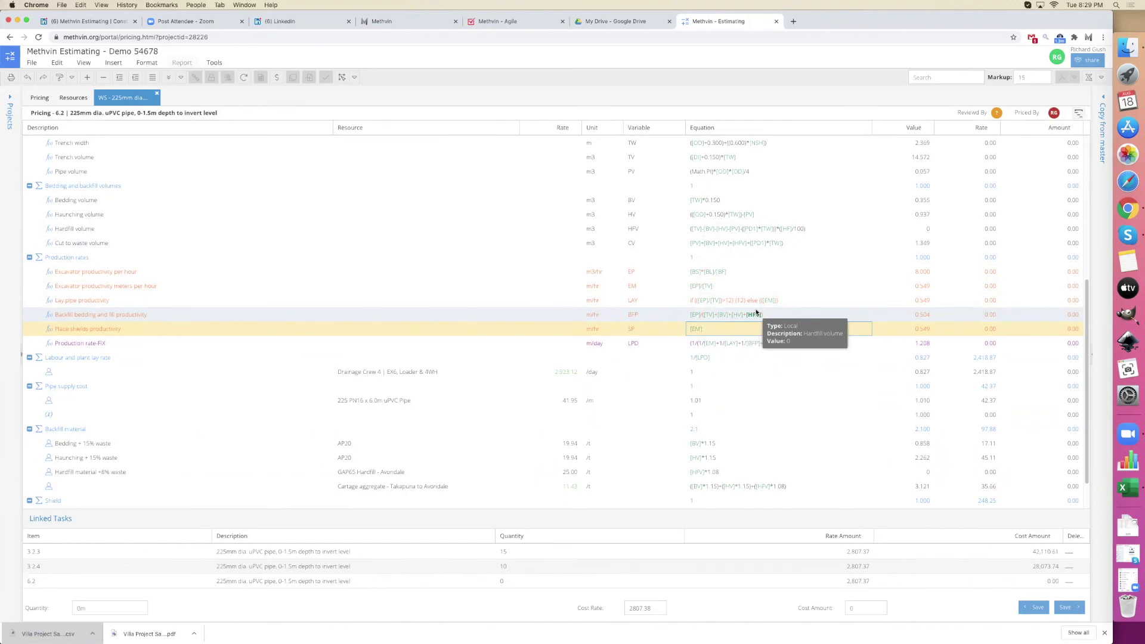
- Compare the units and equations of the individual productivities with the equation and value of Production rate-FIX
{"action": "left_click", "coordinate": [656, 275]}
{"action": "left_click", "coordinate": [701, 286]}
{"action": "mouse_move", "coordinate": [708, 289]}
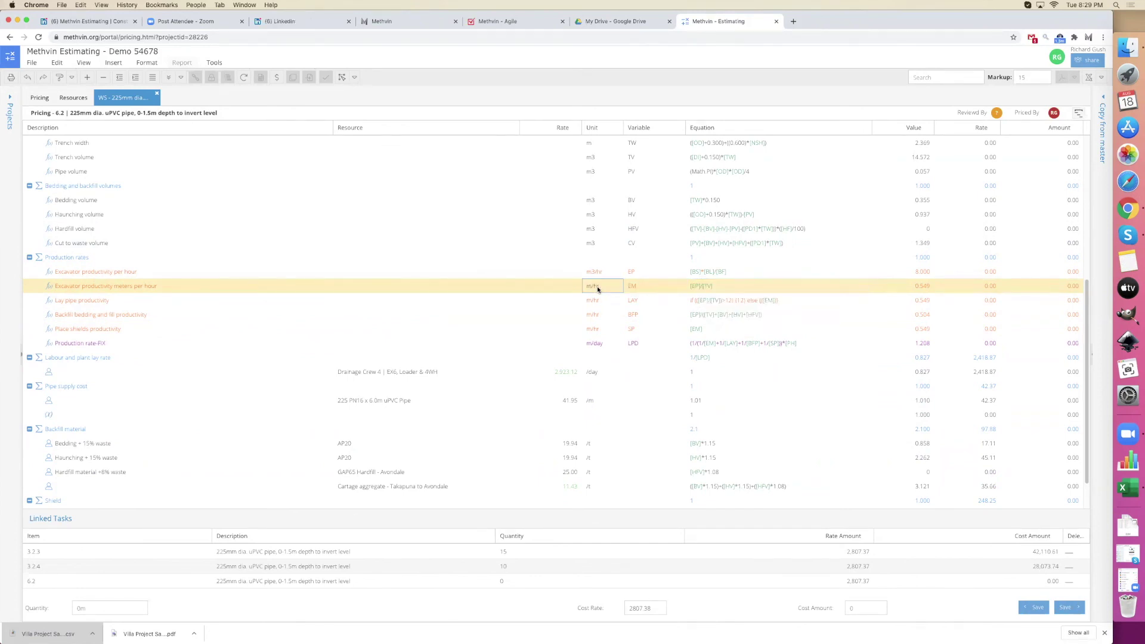
{"action": "left_click", "coordinate": [722, 303]}
{"action": "left_click", "coordinate": [720, 311]}
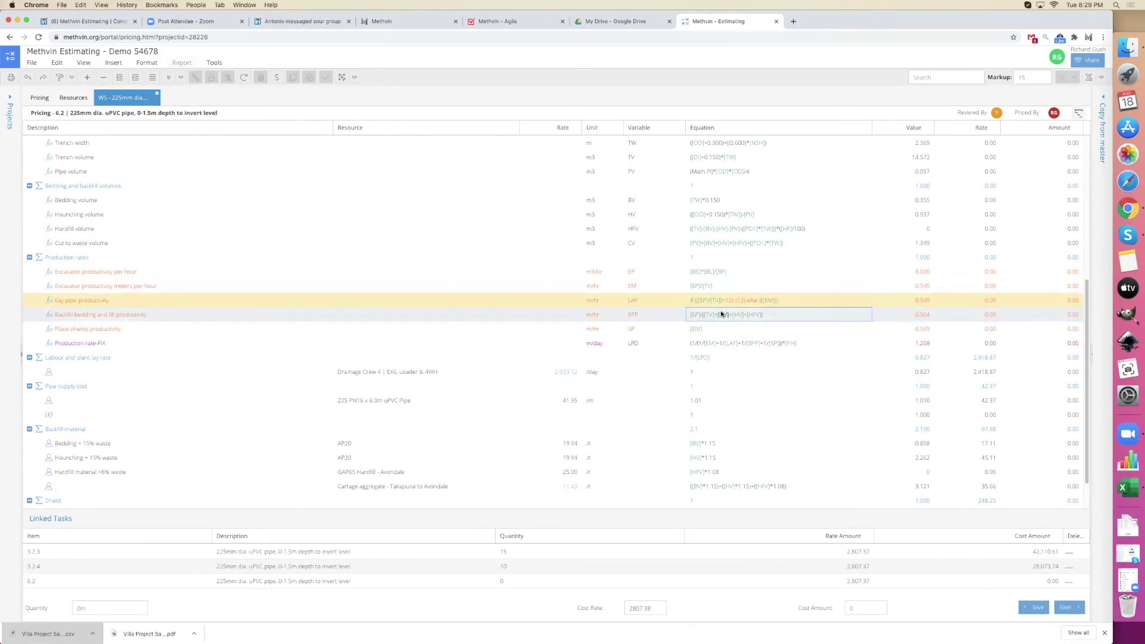
{"action": "left_click", "coordinate": [600, 300]}
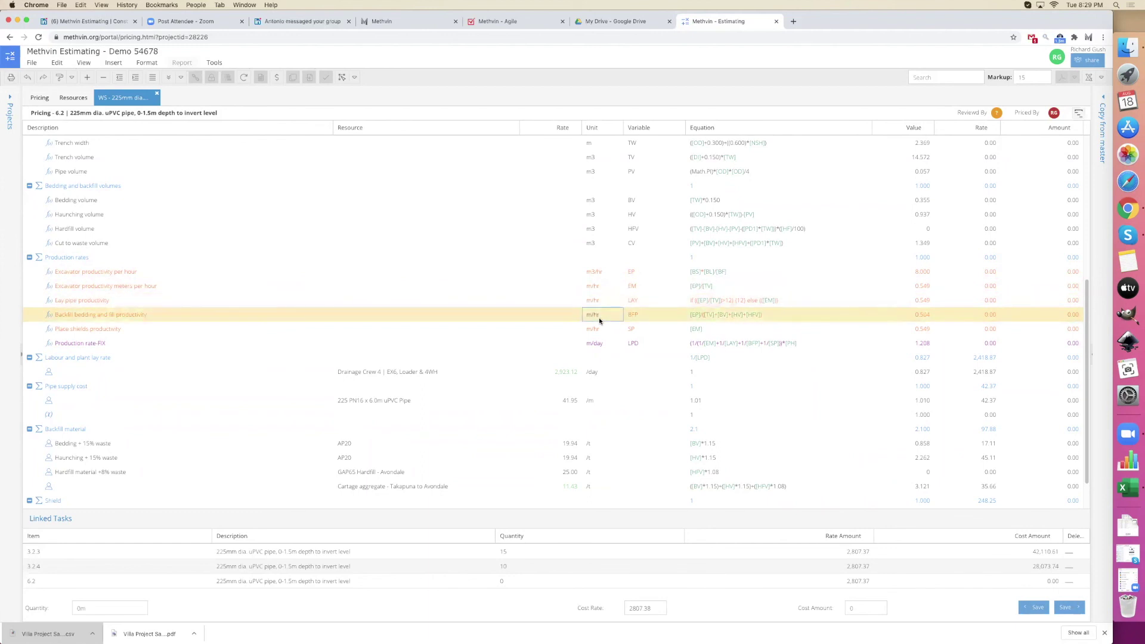
{"action": "left_click", "coordinate": [620, 290]}
{"action": "left_click", "coordinate": [620, 302]}
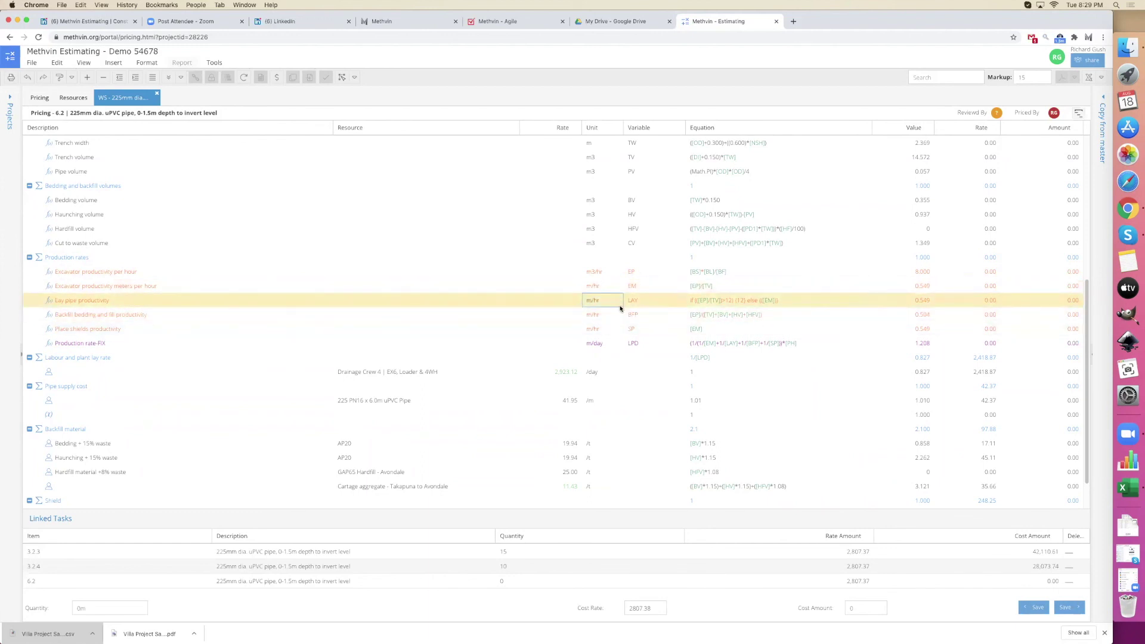
{"action": "left_click", "coordinate": [622, 327]}
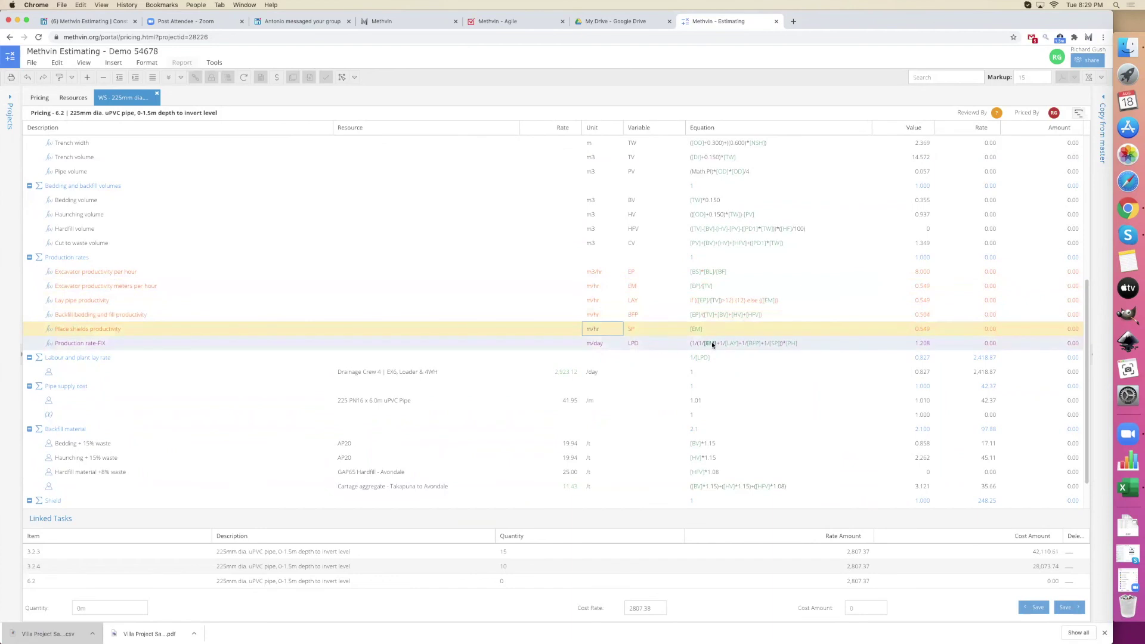
{"action": "mouse_move", "coordinate": [714, 345]}
{"action": "left_click", "coordinate": [921, 345]}
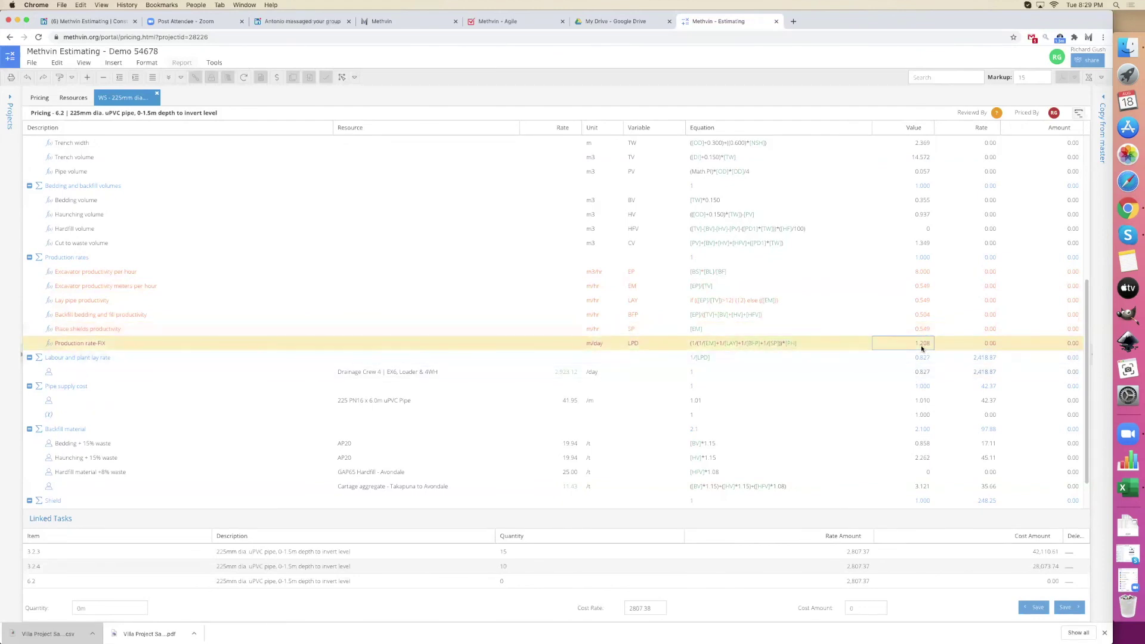
- Set the productive hours to 1.2 and check the equation of Production rate-FIX
{"action": "scroll", "coordinate": [906, 341], "scroll_direction": "up", "scroll_amount": 5}
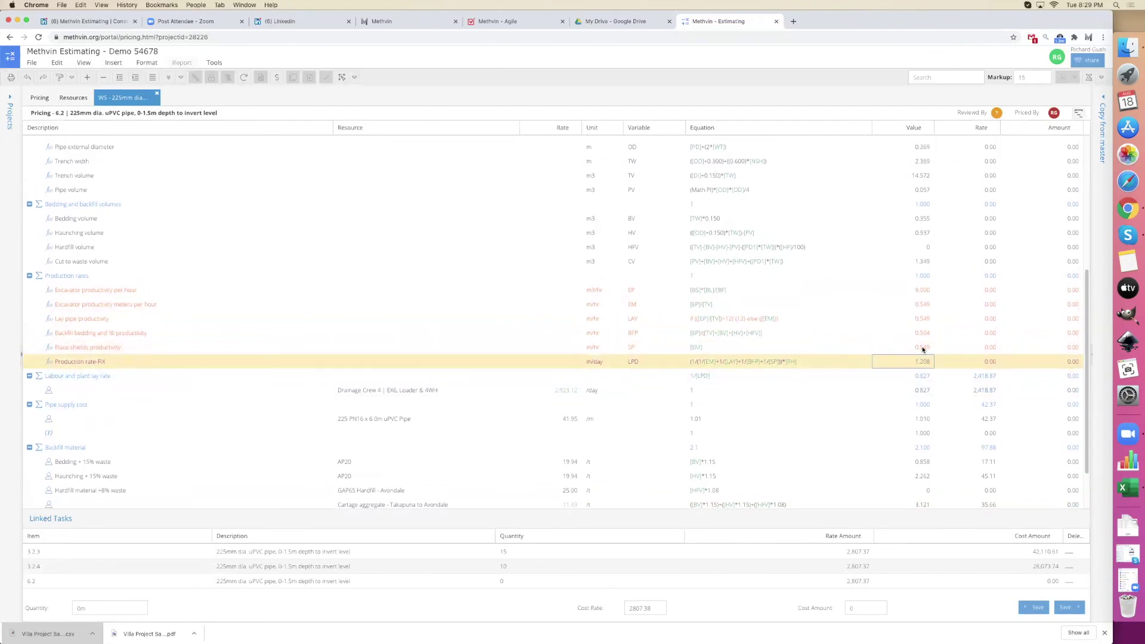
{"action": "double_click", "coordinate": [714, 230]}
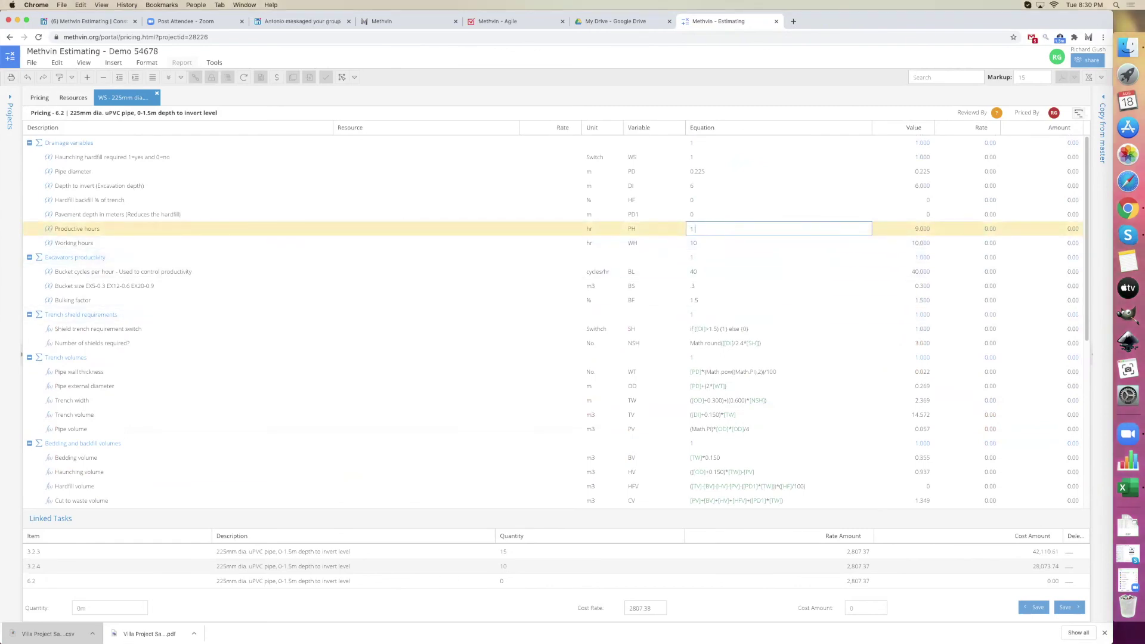
{"action": "type", "text": "1.2"}
{"action": "left_click", "coordinate": [723, 241]}
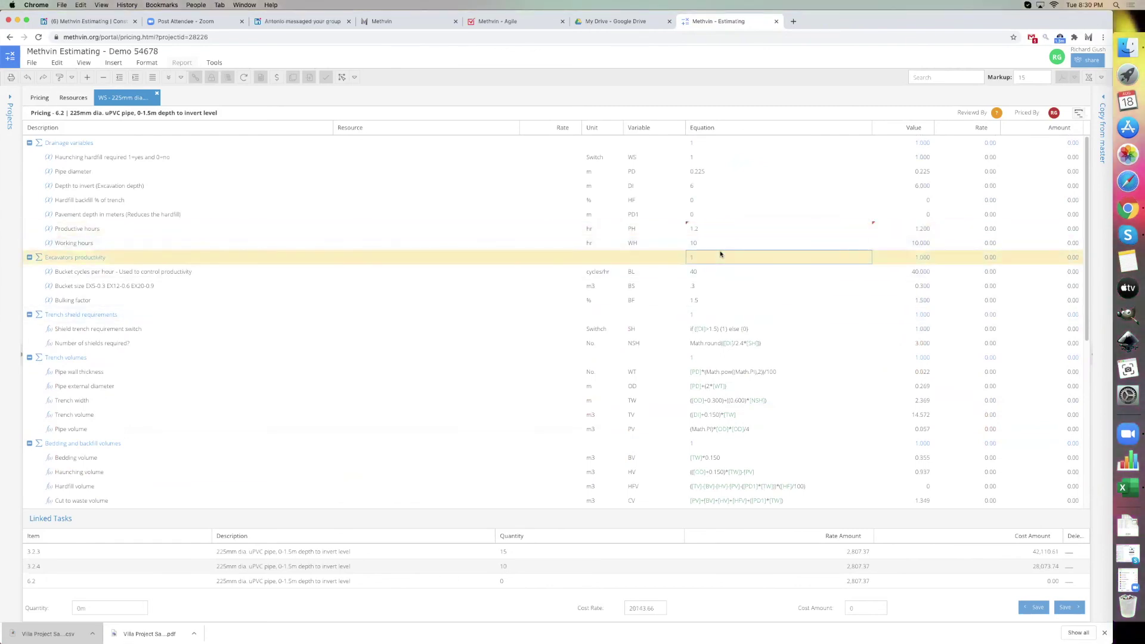
{"action": "scroll", "coordinate": [734, 263], "scroll_direction": "down", "scroll_amount": 5}
{"action": "scroll", "coordinate": [746, 281], "scroll_direction": "down", "scroll_amount": 5}
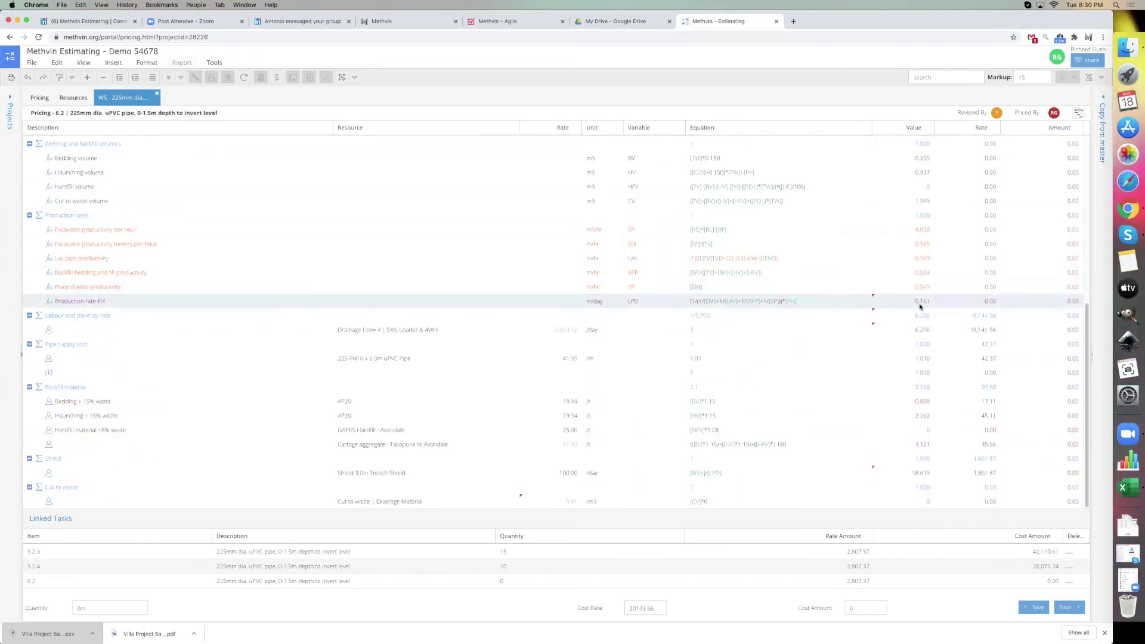
{"action": "left_click", "coordinate": [804, 304]}
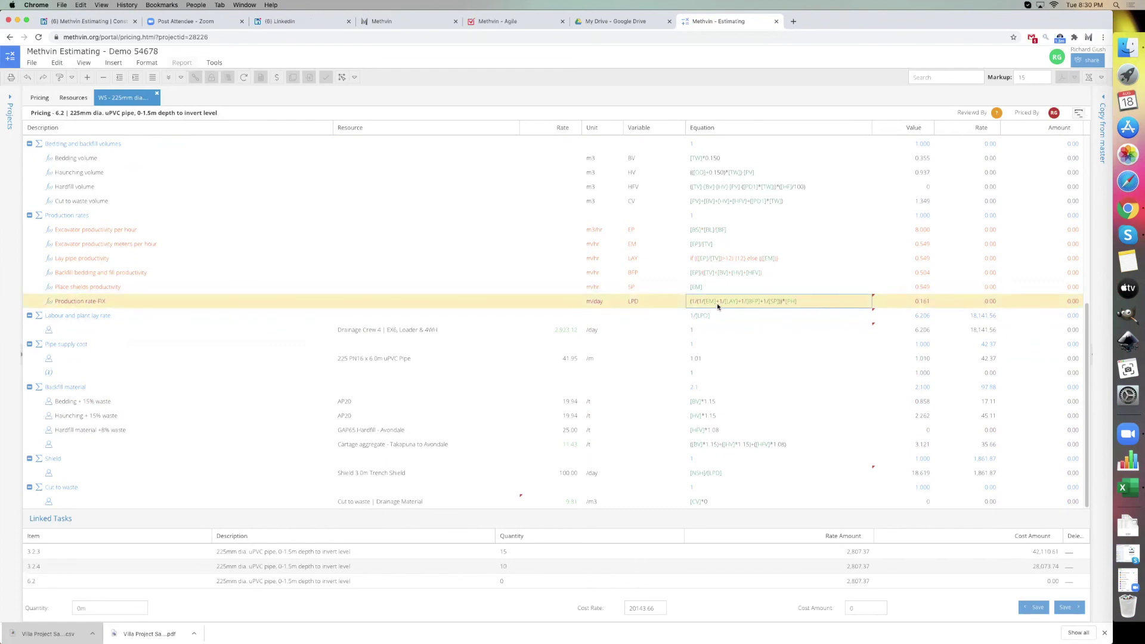
{"action": "mouse_move", "coordinate": [713, 303]}
{"action": "scroll", "coordinate": [714, 303], "scroll_direction": "up", "scroll_amount": 1}
{"action": "scroll", "coordinate": [713, 303], "scroll_direction": "up", "scroll_amount": 5}
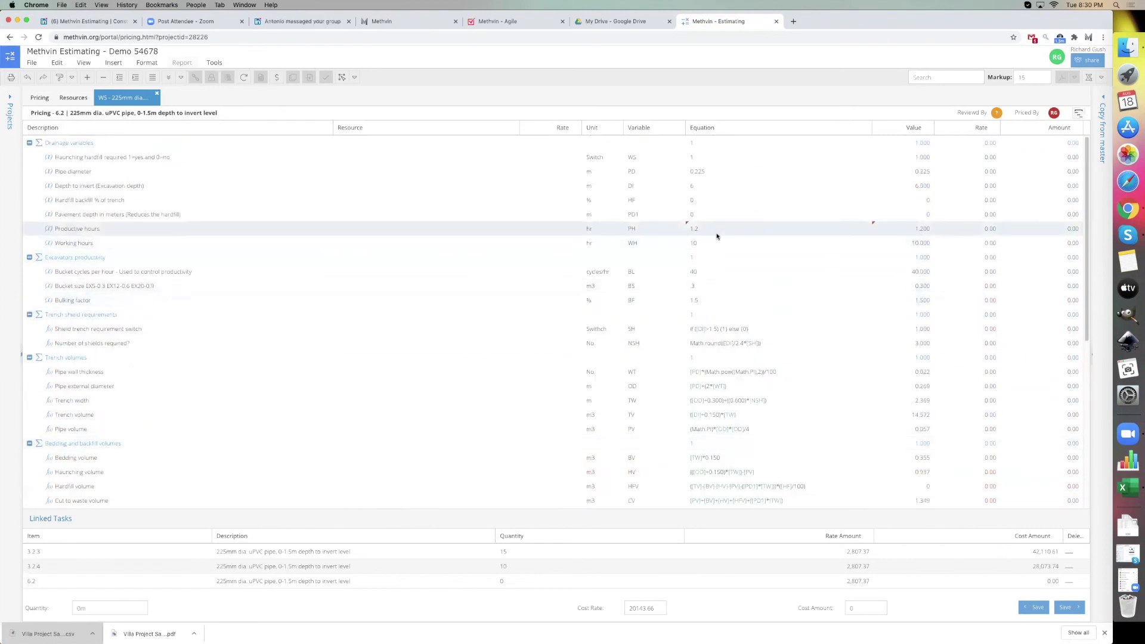
- Restore the productive hours to 9 in item 6.2's worksheet
{"action": "left_click", "coordinate": [703, 228]}
{"action": "left_click", "coordinate": [702, 227]}
{"action": "type", "text": "1"}
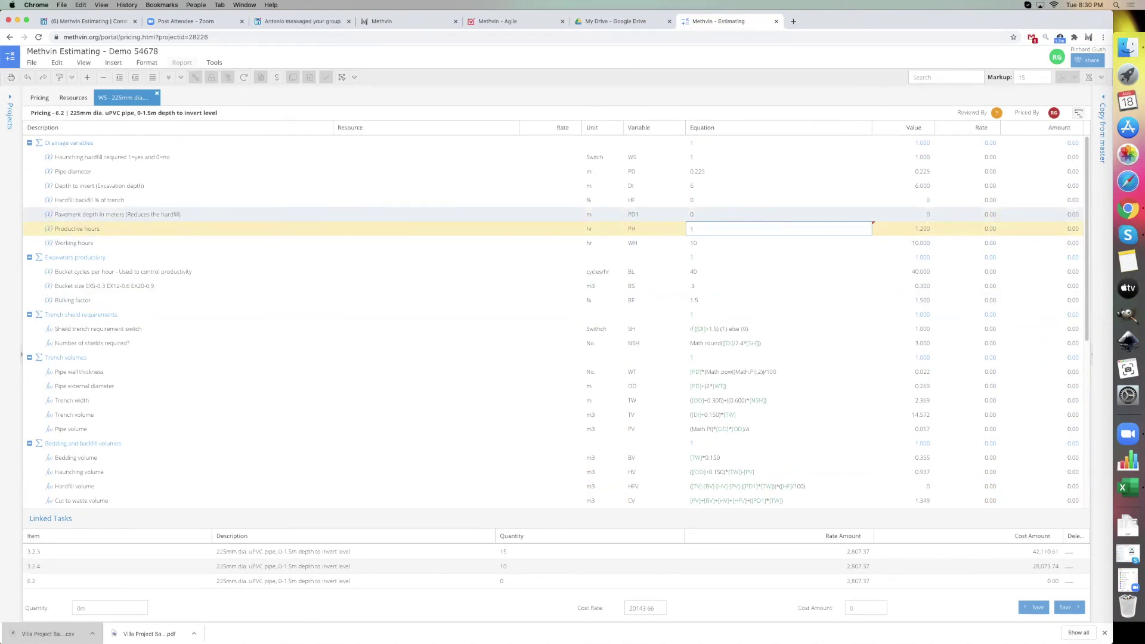
{"action": "type", "text": "9"}
{"action": "key", "text": "Return"}
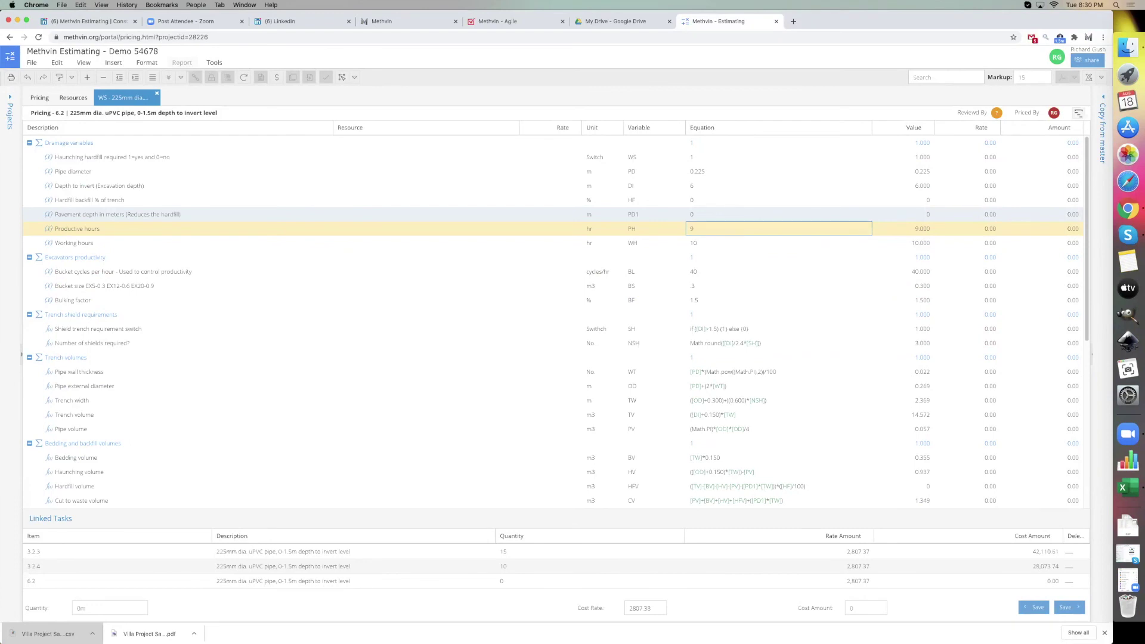
- Set the depth to invert to 1.2 m in item 6.2's worksheet and check the Production rate-FIX value
{"action": "key", "text": "Up"}
{"action": "key", "text": "Up"}
{"action": "key", "text": "Up"}
{"action": "key", "text": "Up"}
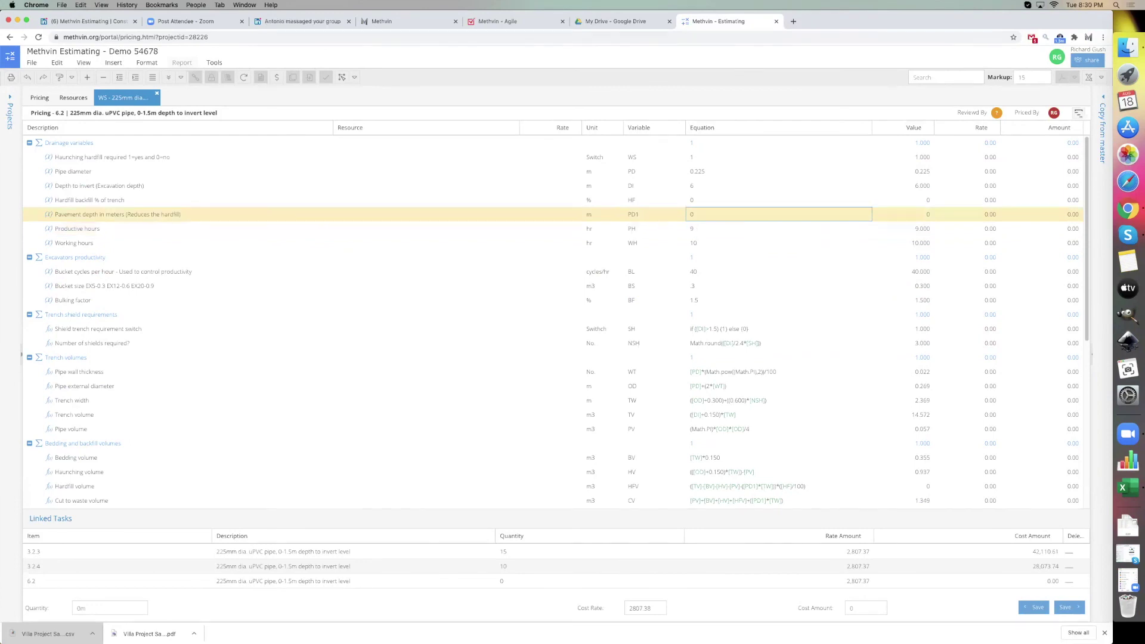
{"action": "key", "text": "Down"}
{"action": "key", "text": "Return"}
{"action": "type", "text": "1.2"}
{"action": "key", "text": "Return"}
{"action": "key", "text": "Down"}
{"action": "scroll", "coordinate": [834, 340], "scroll_direction": "down", "scroll_amount": 2}
{"action": "scroll", "coordinate": [834, 340], "scroll_direction": "down", "scroll_amount": 5}
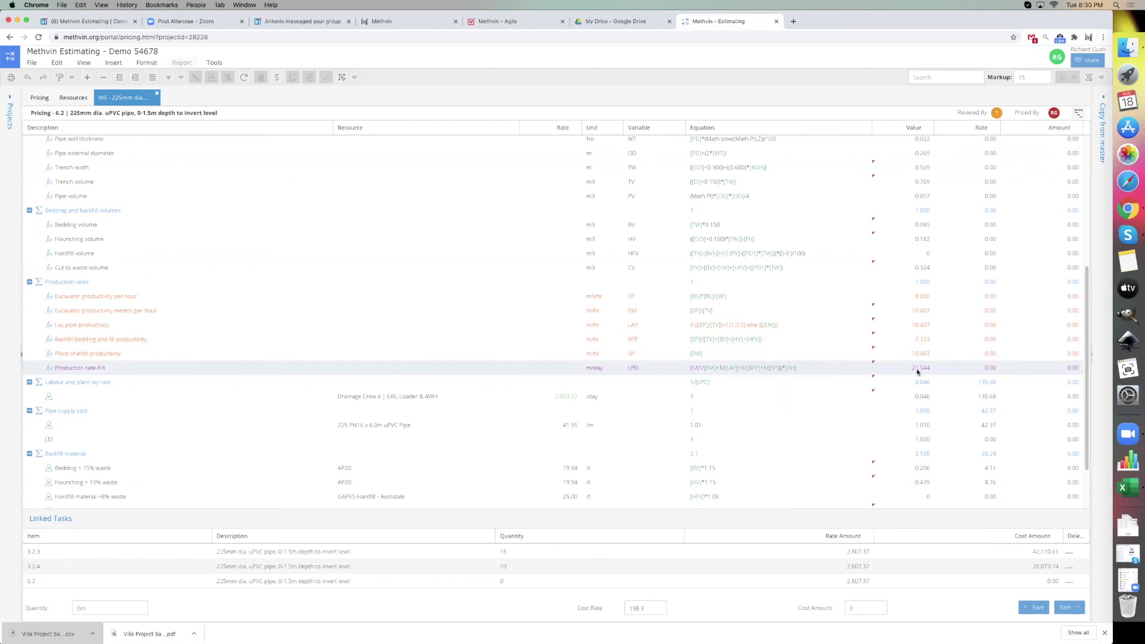
- Check the cost rate of item 6.2 against the production rates and the labour and plant lay rate
{"action": "scroll", "coordinate": [917, 372], "scroll_direction": "down", "scroll_amount": 3}
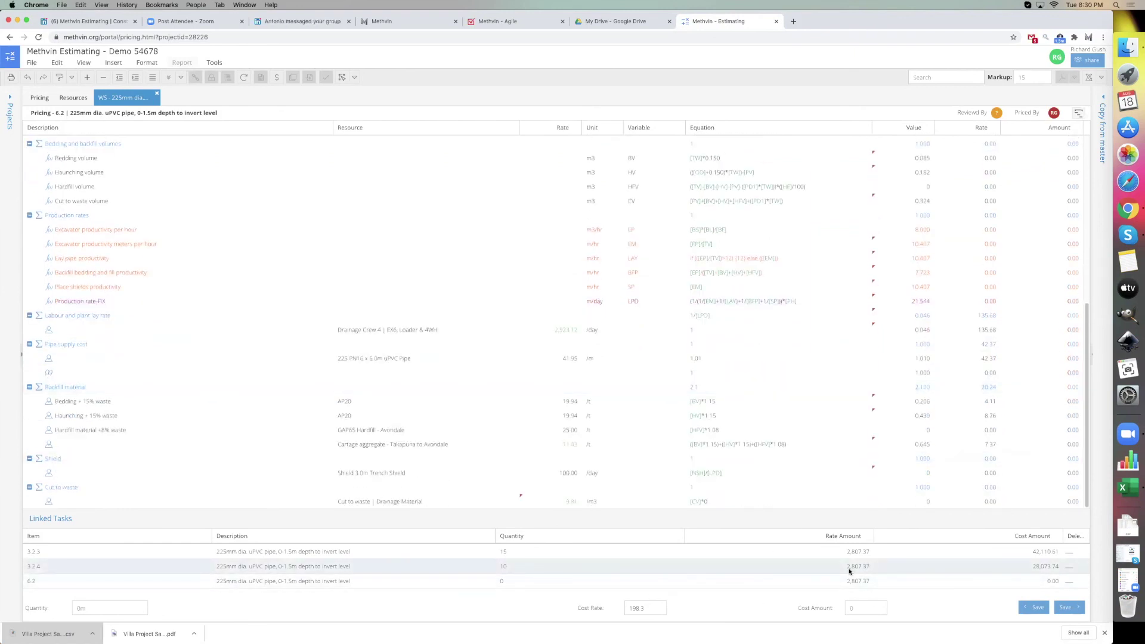
{"action": "left_click", "coordinate": [637, 611]}
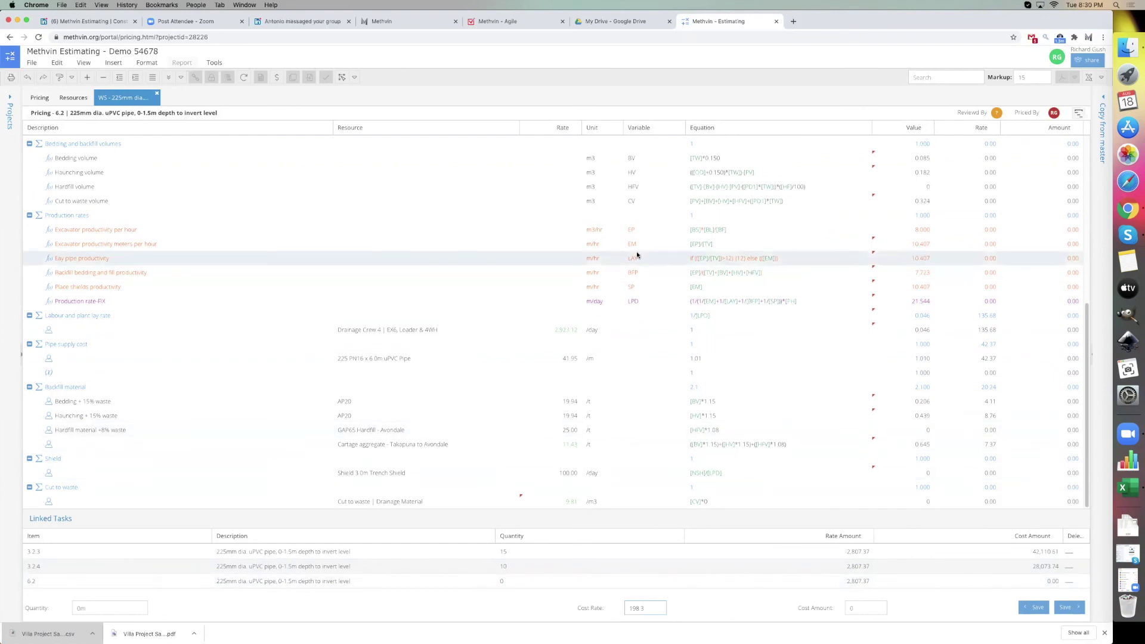
{"action": "scroll", "coordinate": [655, 268], "scroll_direction": "up", "scroll_amount": 2}
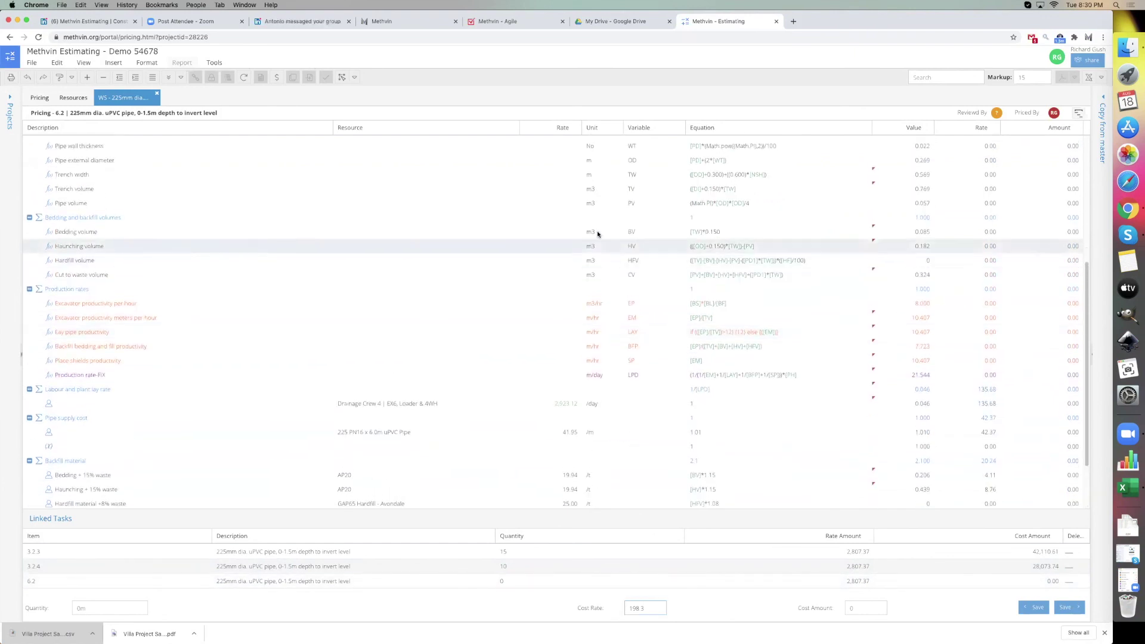
{"action": "scroll", "coordinate": [630, 279], "scroll_direction": "down", "scroll_amount": 2}
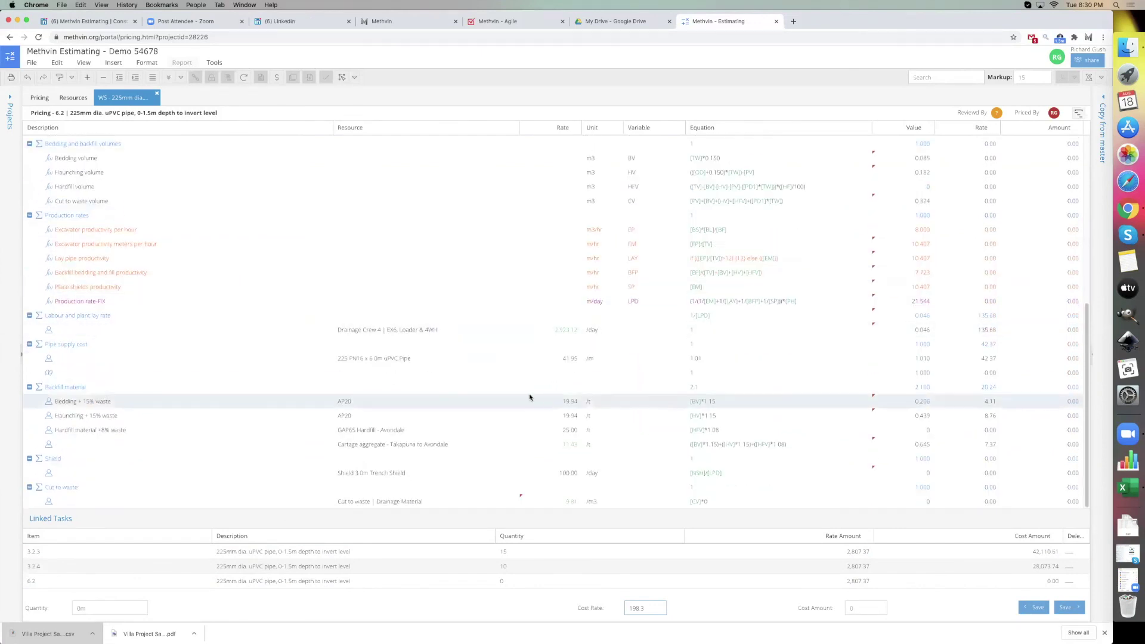
- Change the labour and plant lay rate resource to Drainage Crew 3 | EX12, Loader & 4WH
{"action": "left_click", "coordinate": [356, 332]}
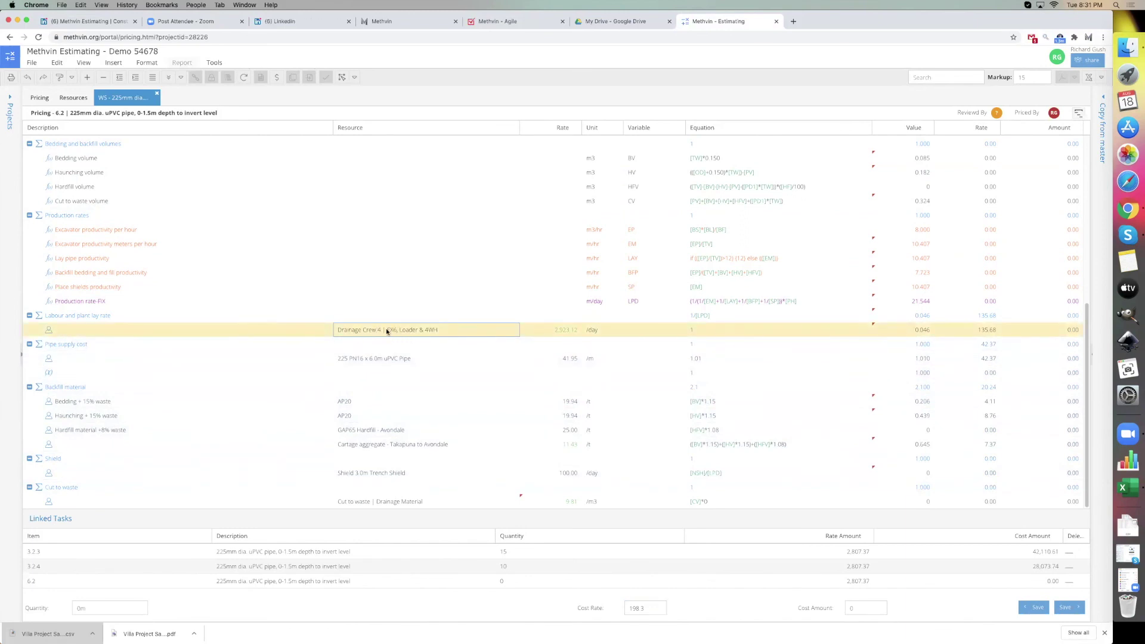
{"action": "left_click", "coordinate": [453, 332]}
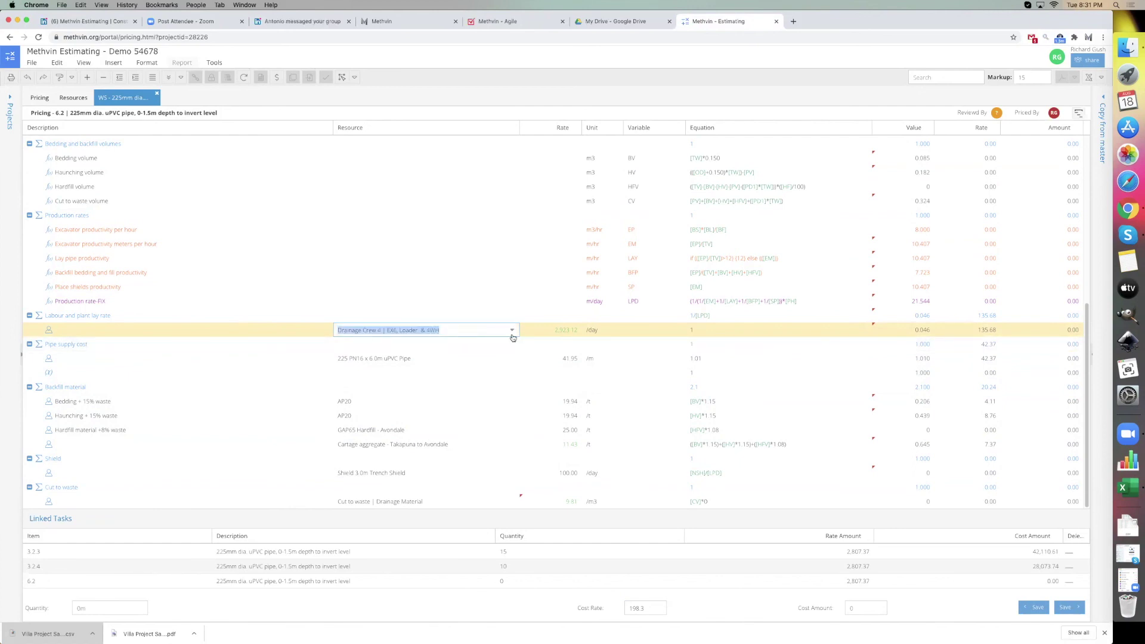
{"action": "left_click", "coordinate": [512, 332]}
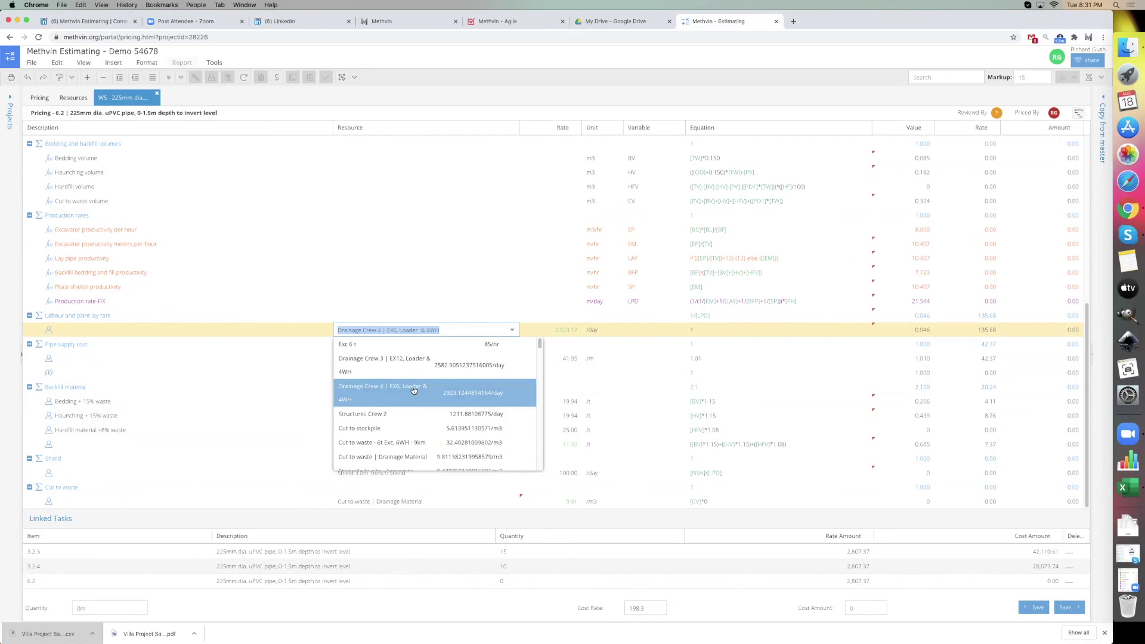
{"action": "left_click", "coordinate": [399, 366]}
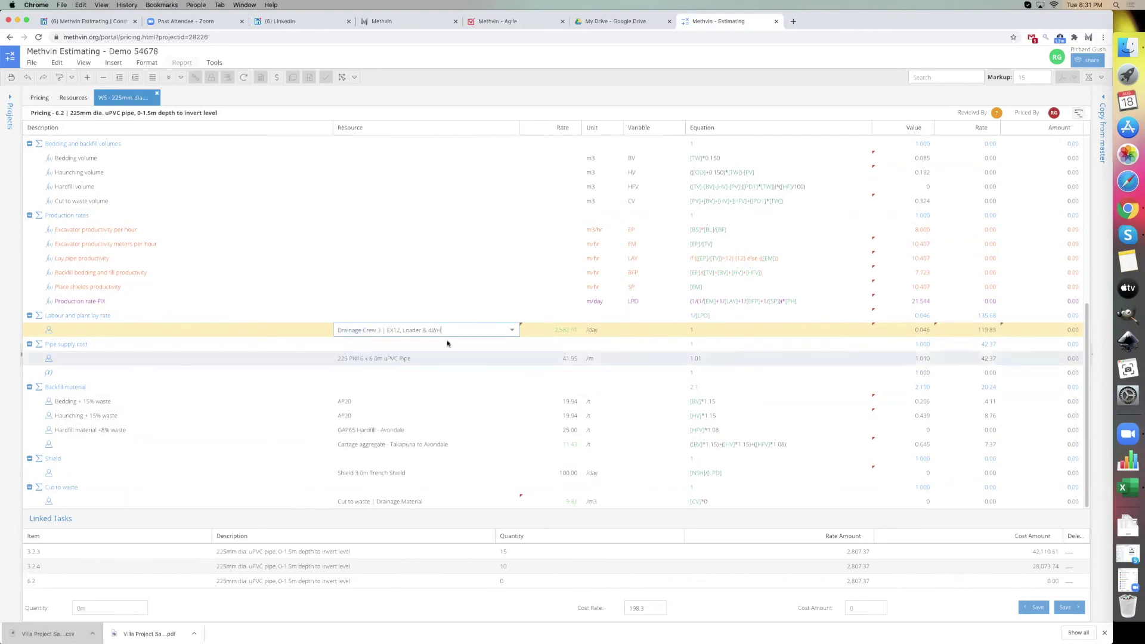
{"action": "left_click", "coordinate": [522, 304]}
- Review the worksheet's trench shield requirements, trench volumes, bedding and backfill volumes, and production rates
{"action": "scroll", "coordinate": [521, 304], "scroll_direction": "up", "scroll_amount": 5}
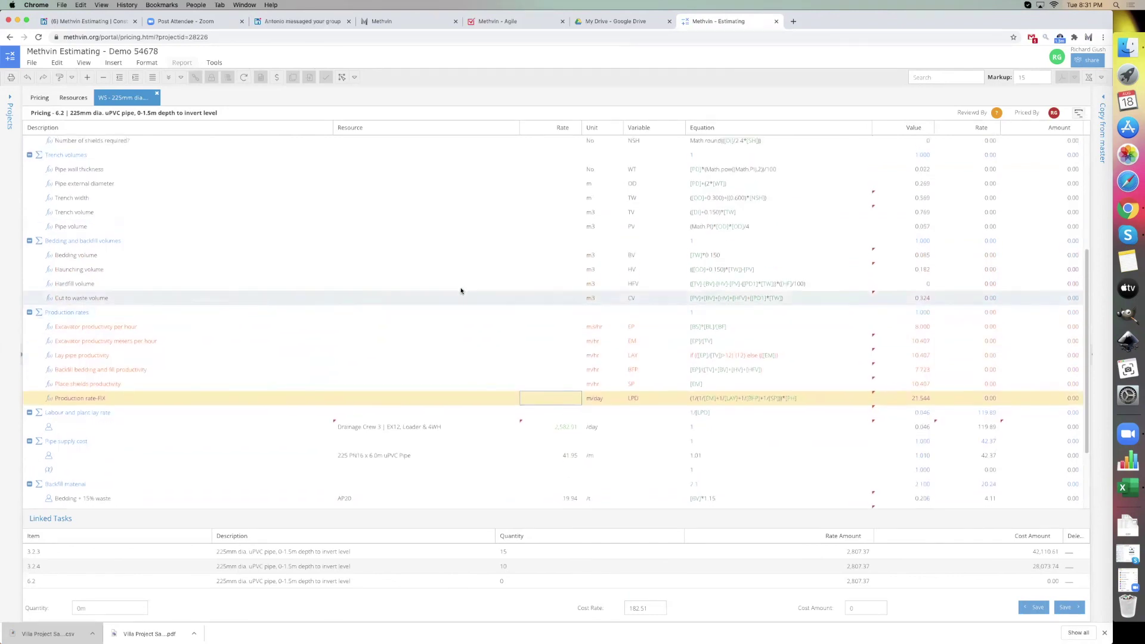
{"action": "scroll", "coordinate": [113, 199], "scroll_direction": "up", "scroll_amount": 3}
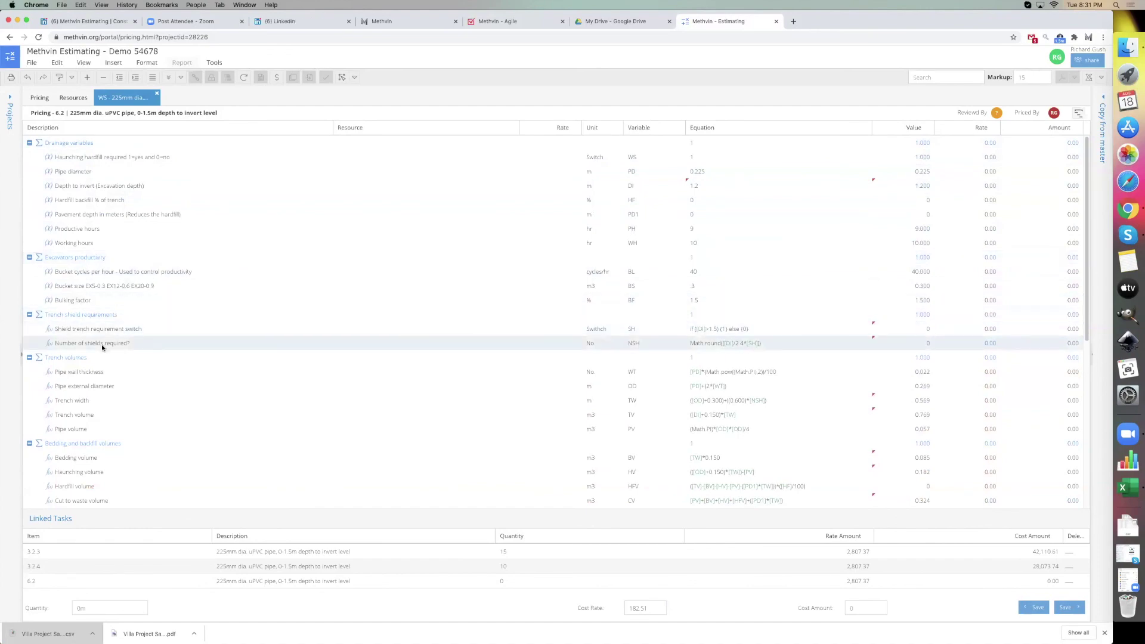
{"action": "scroll", "coordinate": [102, 345], "scroll_direction": "down", "scroll_amount": 3}
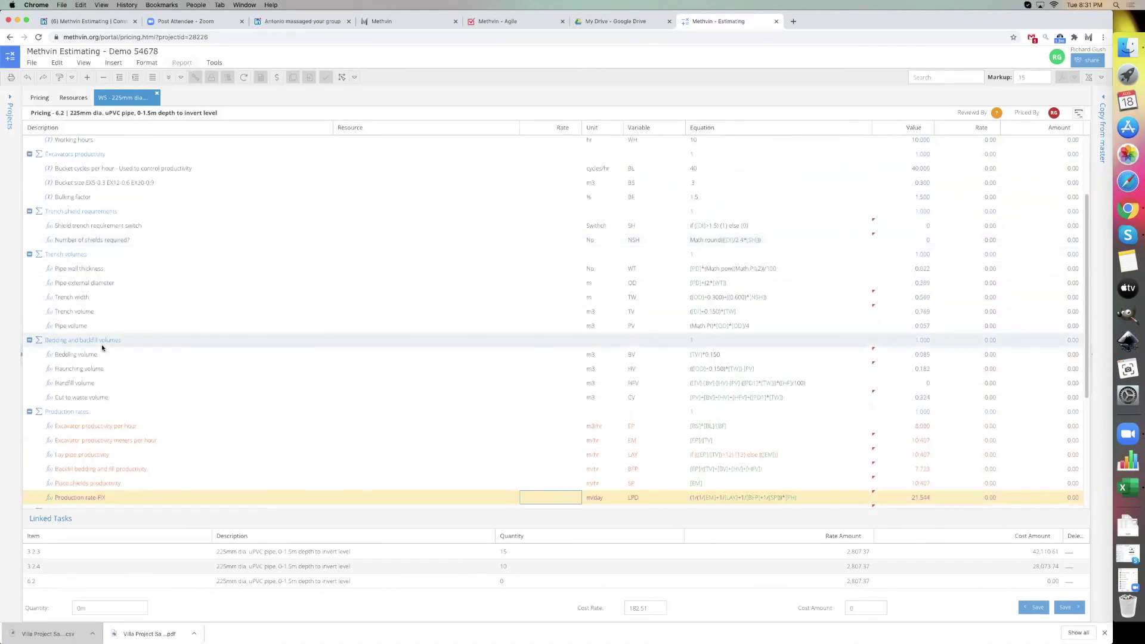
{"action": "scroll", "coordinate": [101, 345], "scroll_direction": "down", "scroll_amount": 2}
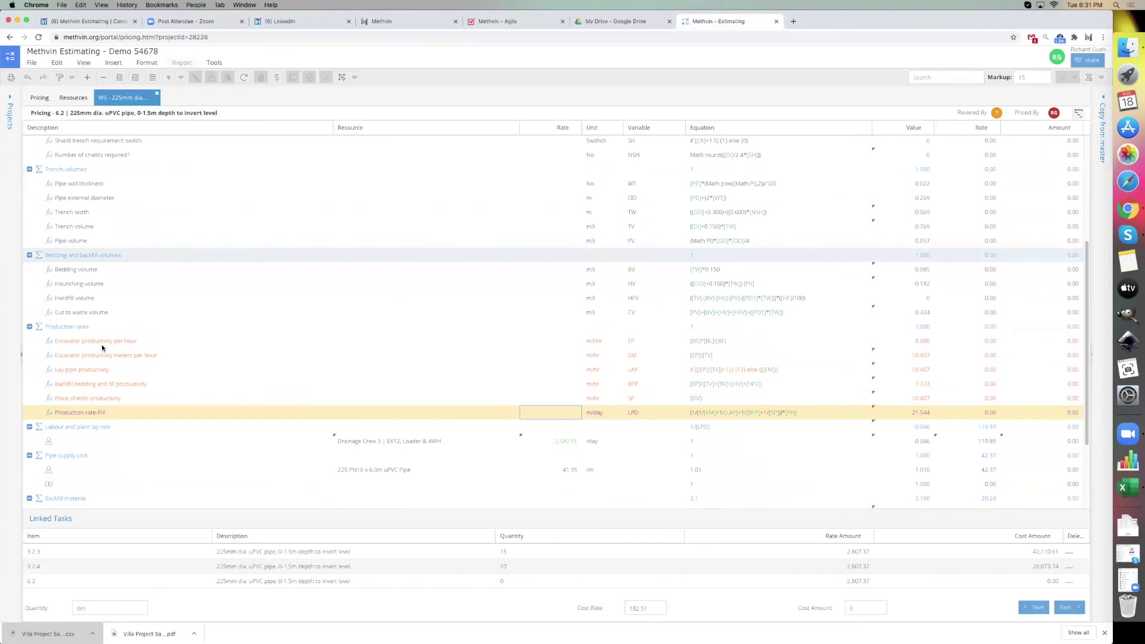
{"action": "scroll", "coordinate": [102, 345], "scroll_direction": "up", "scroll_amount": 5}
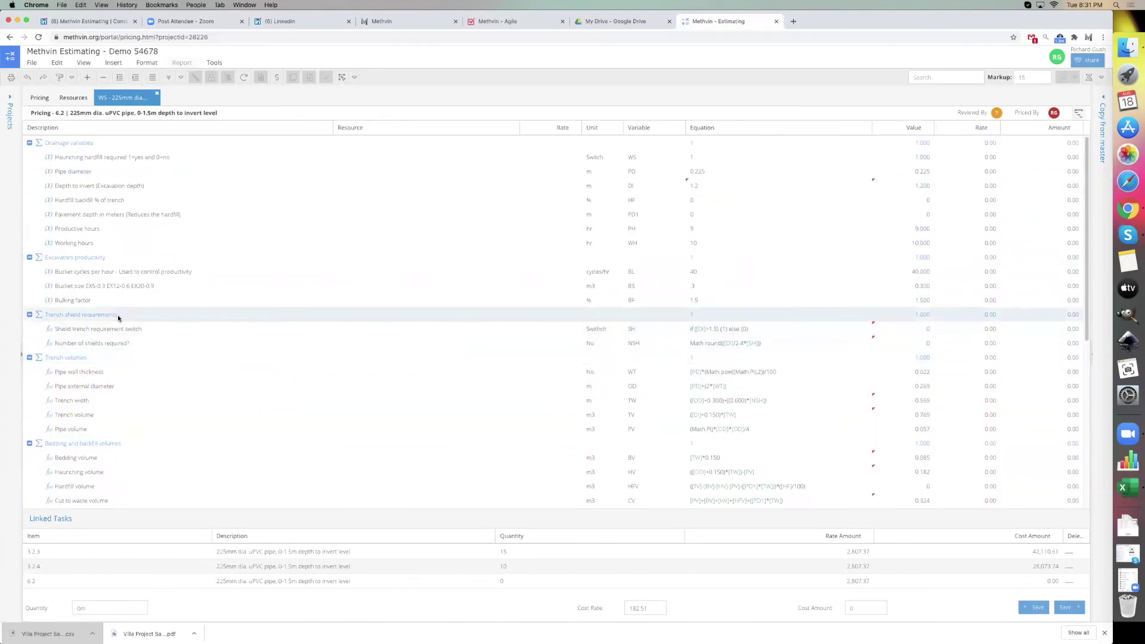
{"action": "left_click", "coordinate": [96, 328]}
{"action": "left_click", "coordinate": [91, 371]}
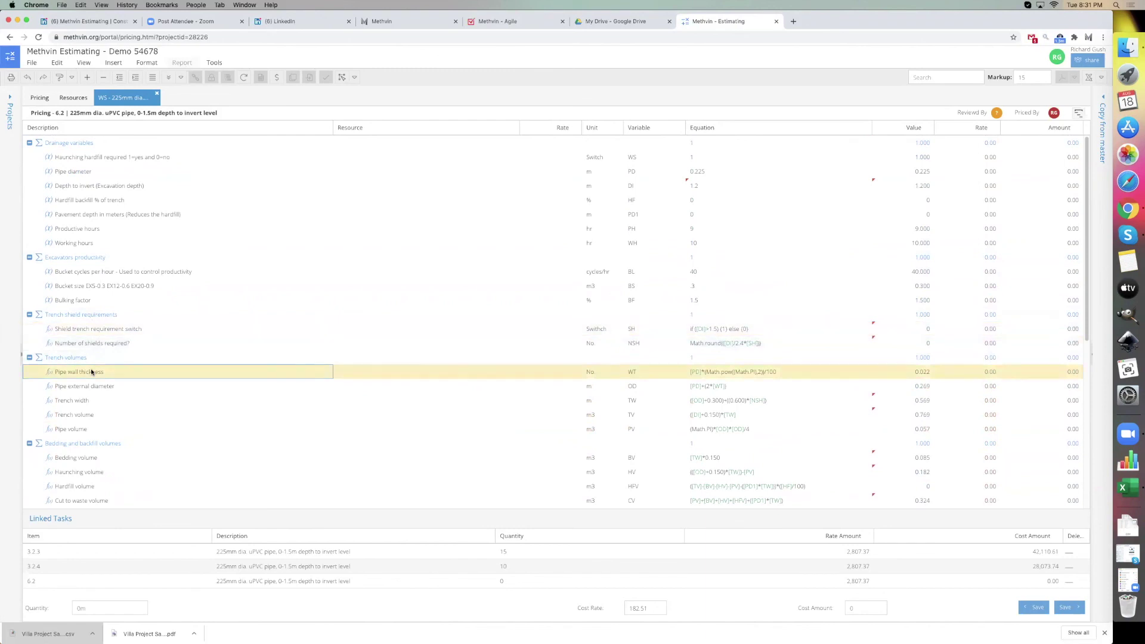
{"action": "left_click", "coordinate": [167, 468]}
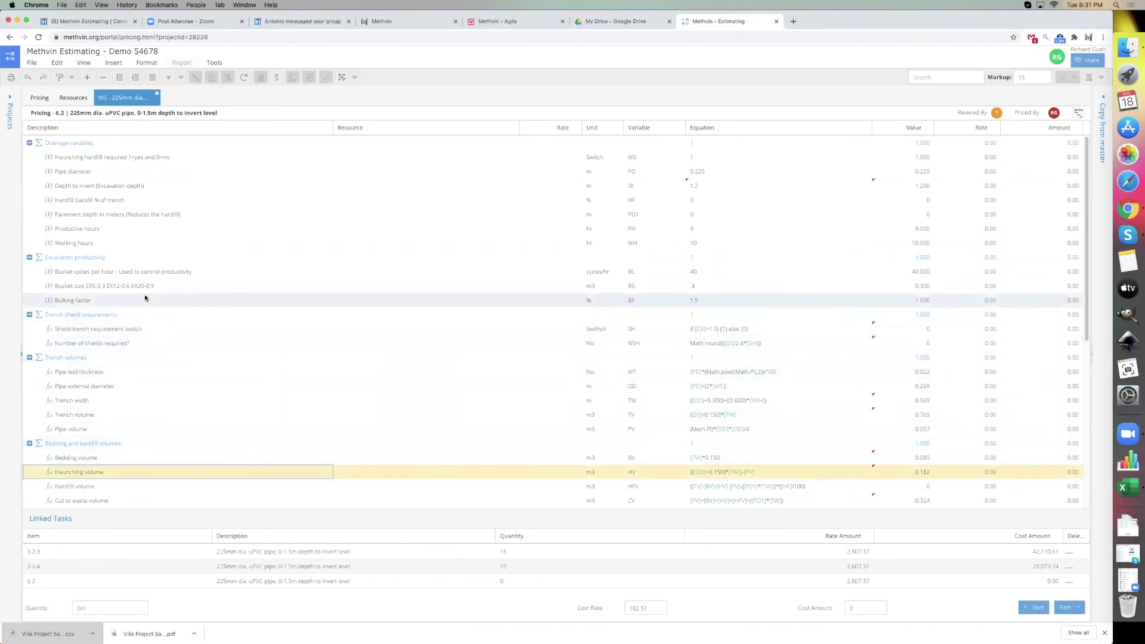
- Set the excavator's bucket cycles per hour to 160 and its bucket size to .6 m3
{"action": "left_click", "coordinate": [146, 276]}
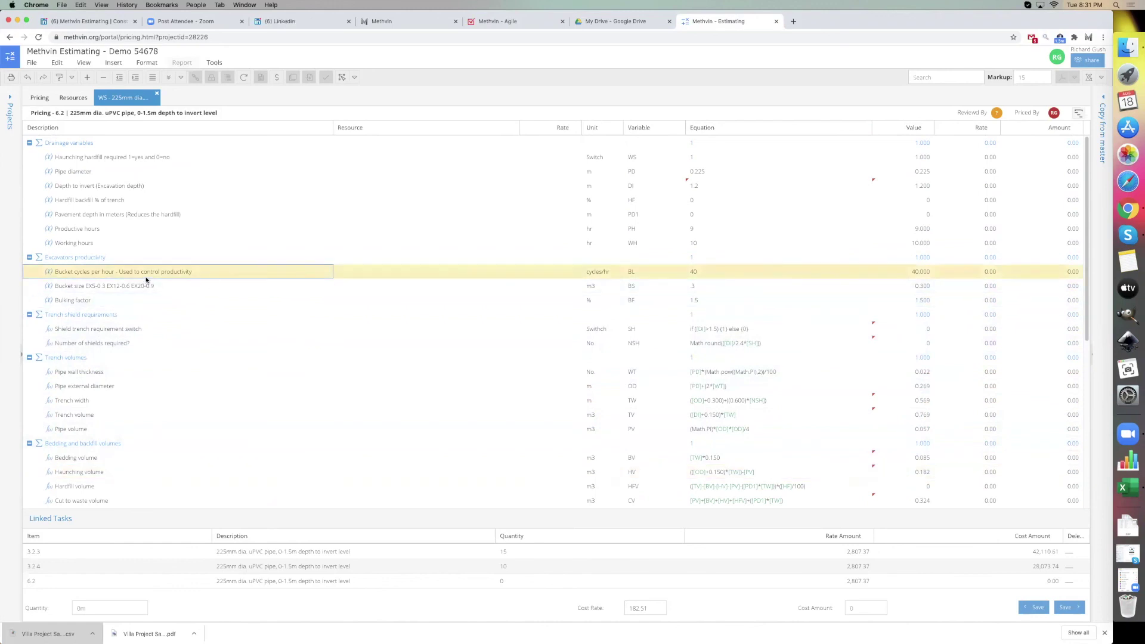
{"action": "double_click", "coordinate": [696, 271]}
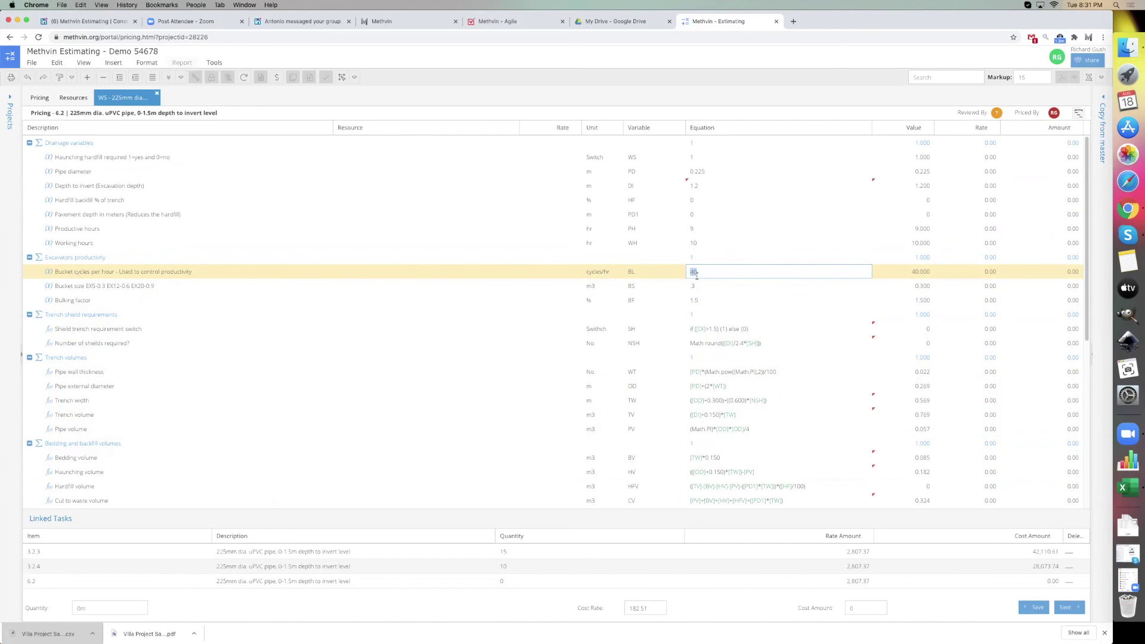
{"action": "type", "text": "160"}
{"action": "key", "text": "Return"}
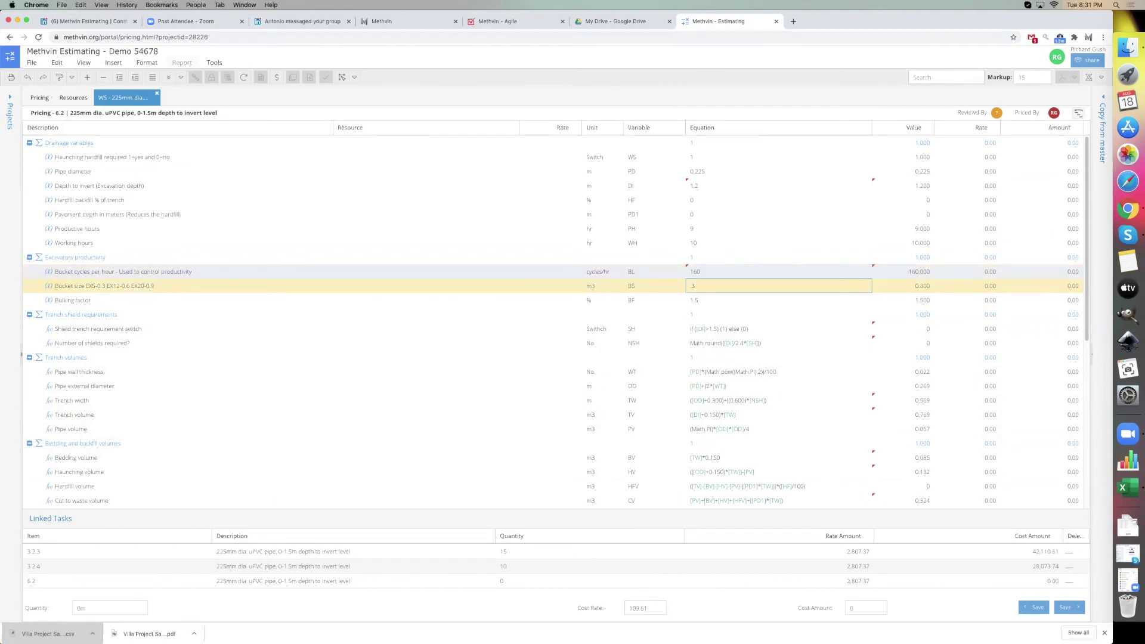
{"action": "key", "text": "Return"}
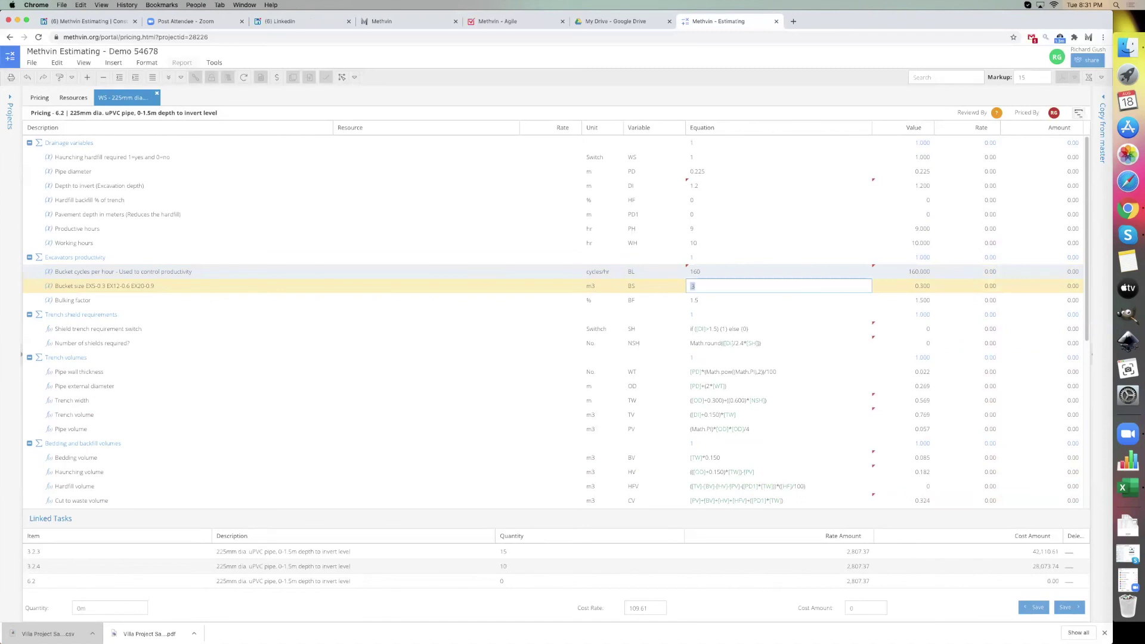
{"action": "key", "text": "Right"}
{"action": "type", "text": "6"}
{"action": "key", "text": "Return"}
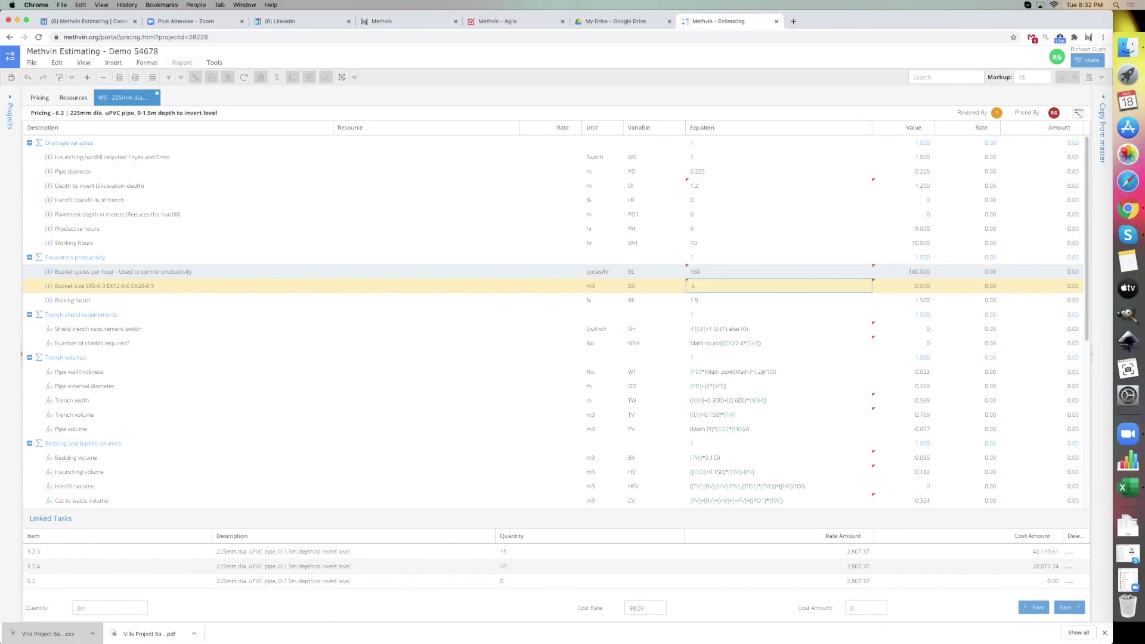
- Set the depth to invert to 6 m in item 6.2's worksheet and check the cost rate
{"action": "key", "text": "Down"}
{"action": "key", "text": "Up"}
{"action": "key", "text": "Up"}
{"action": "key", "text": "Up"}
{"action": "key", "text": "Up"}
{"action": "key", "text": "Up"}
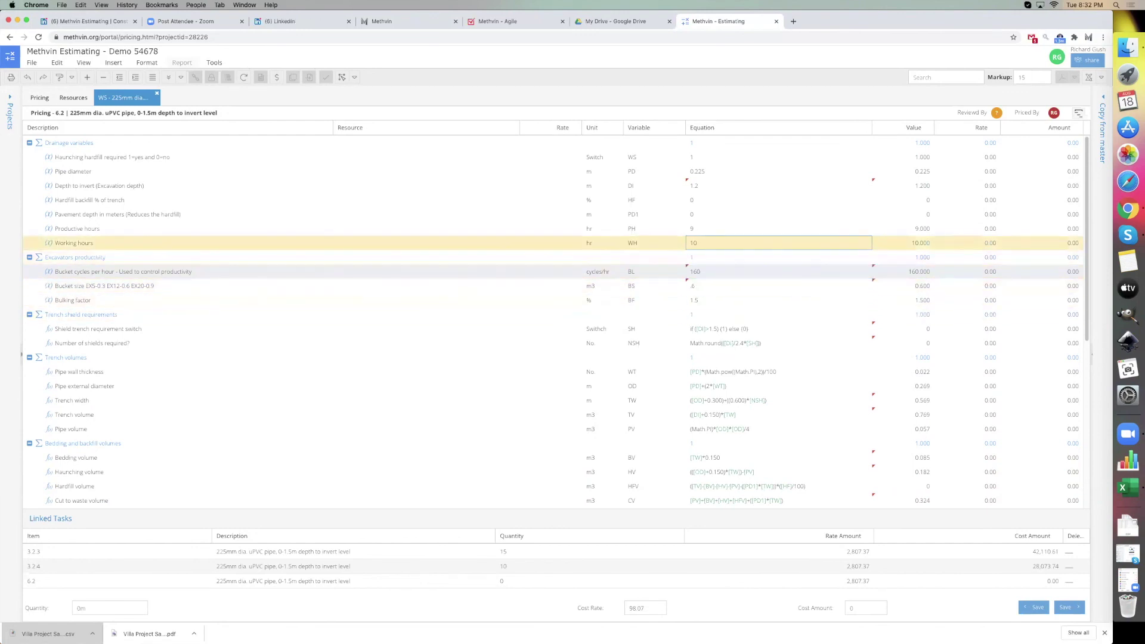
{"action": "key", "text": "Up"}
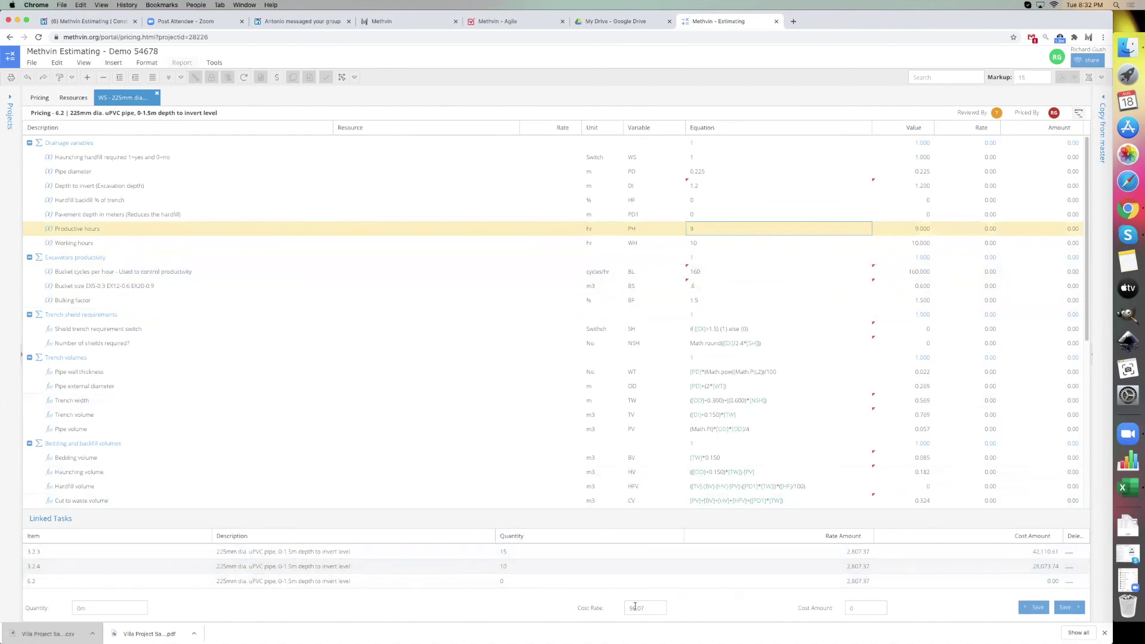
{"action": "left_click", "coordinate": [719, 218]}
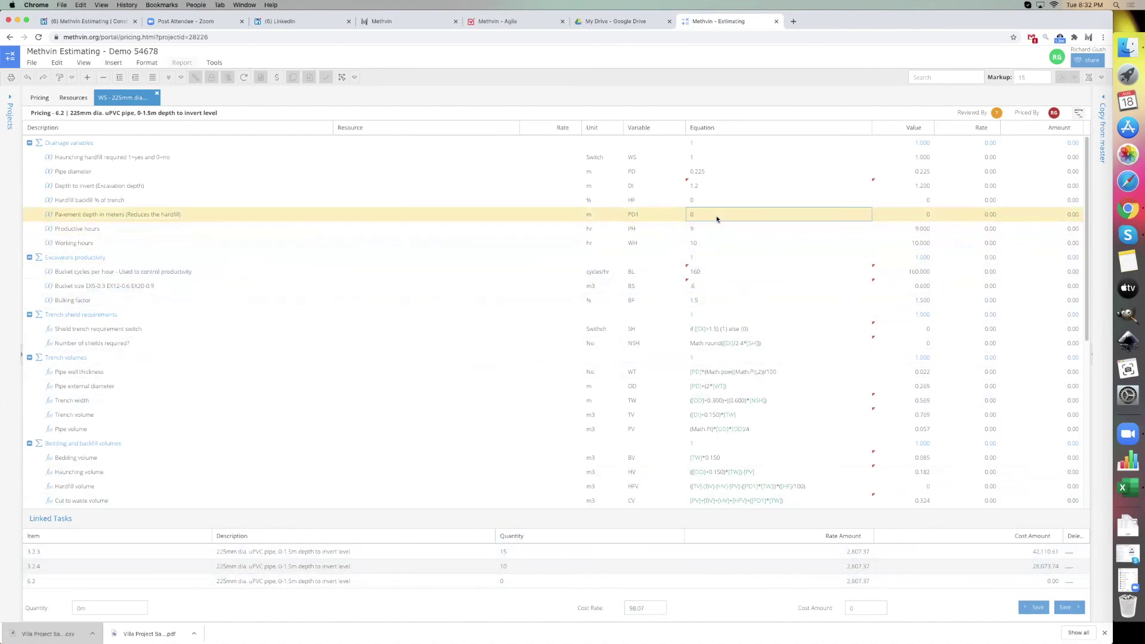
{"action": "left_click", "coordinate": [708, 187]}
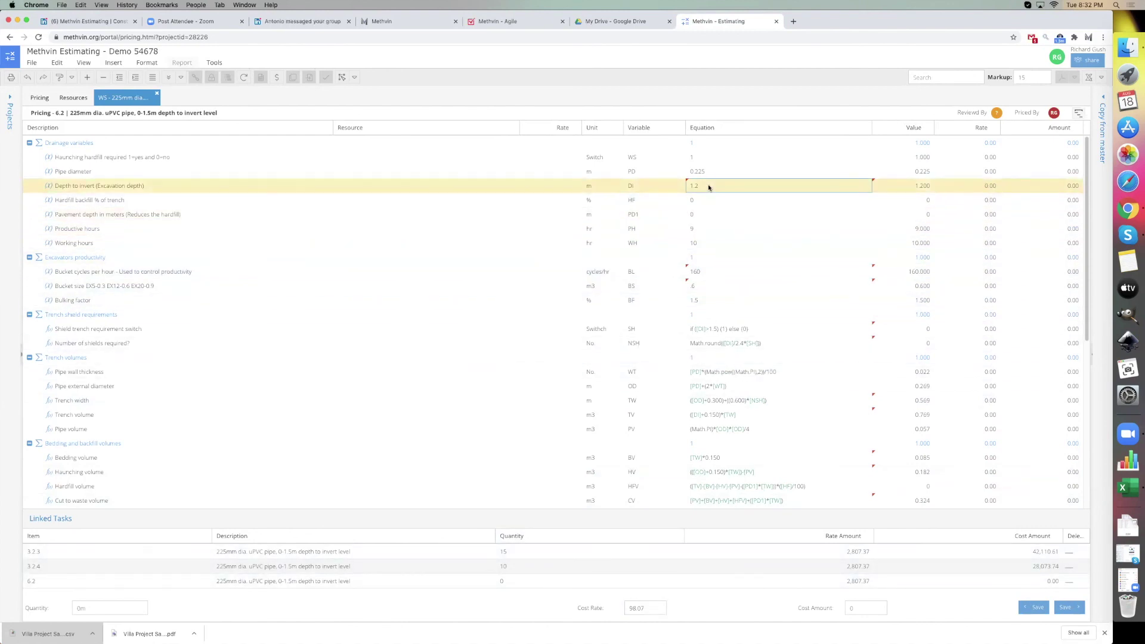
{"action": "left_click", "coordinate": [708, 186]}
{"action": "type", "text": "6"}
{"action": "key", "text": "Return"}
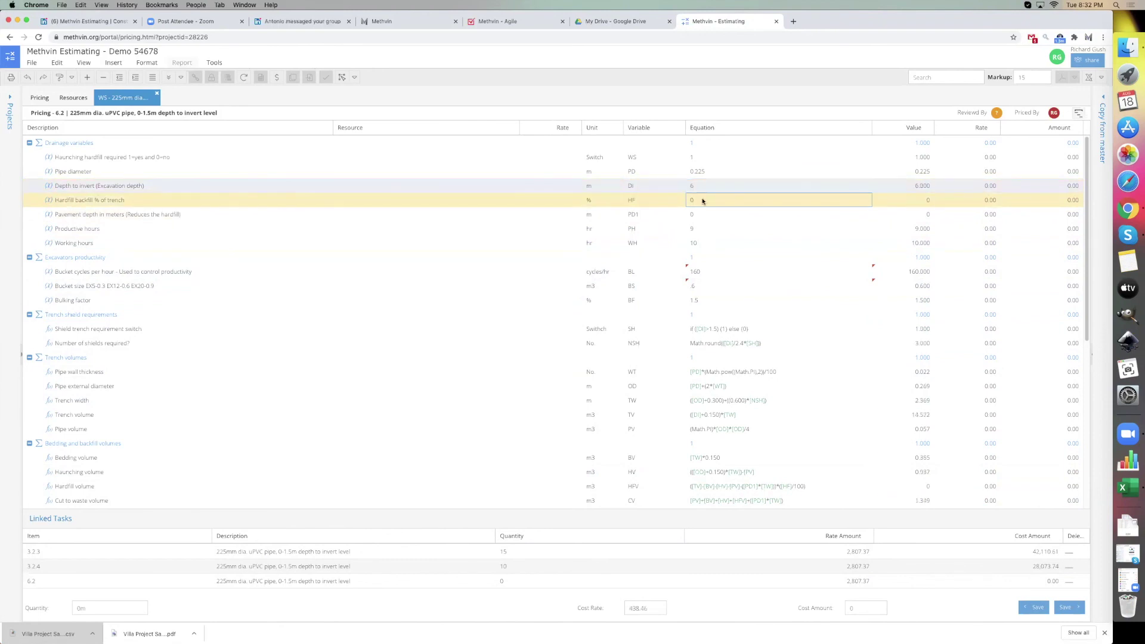
{"action": "left_click", "coordinate": [641, 611]}
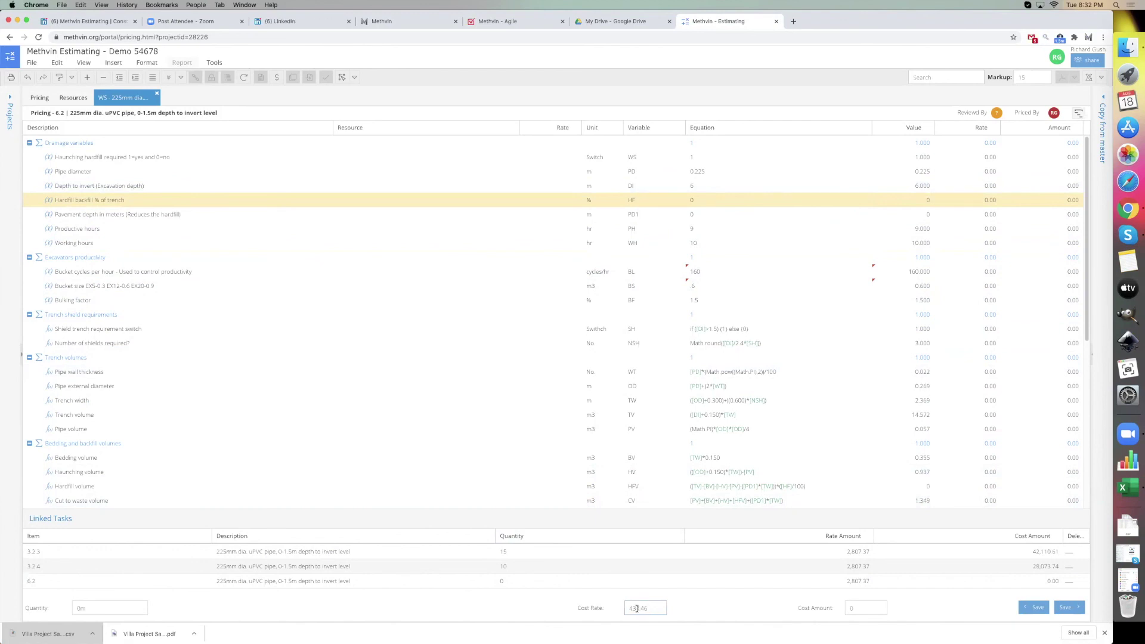
- Set the bucket cycles per hour to 40 in the excavator productivity section
{"action": "left_click", "coordinate": [696, 274]}
{"action": "left_click", "coordinate": [695, 273]}
{"action": "type", "text": "4"}
{"action": "key", "text": "Return"}
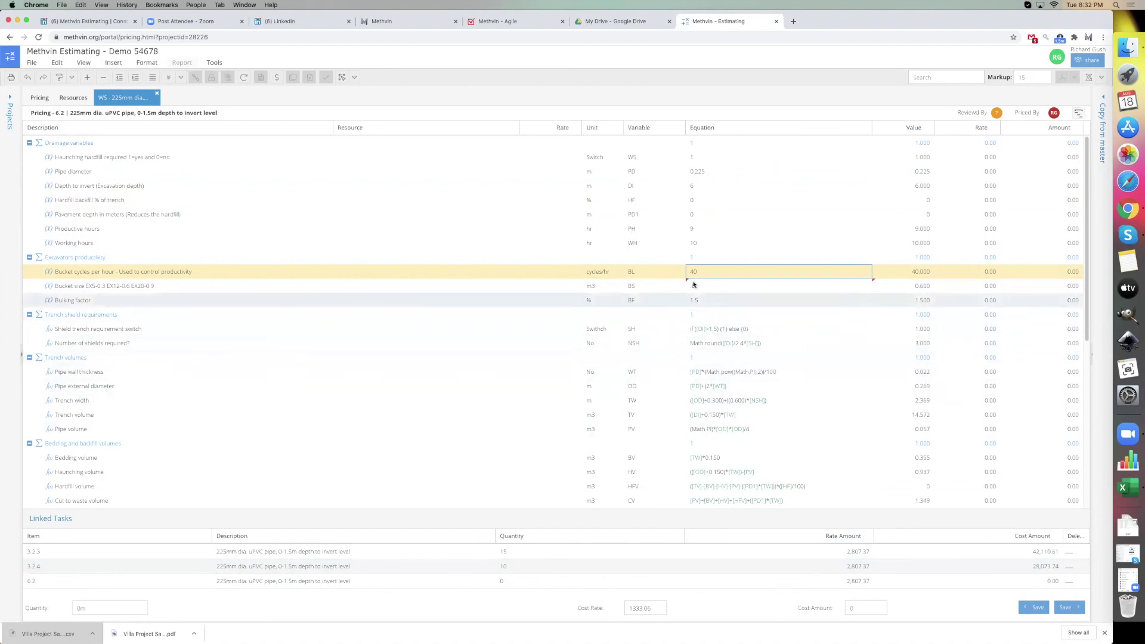
- Restore the bucket cycles per hour to 160 in item 6.2's worksheet
{"action": "double_click", "coordinate": [700, 273]}
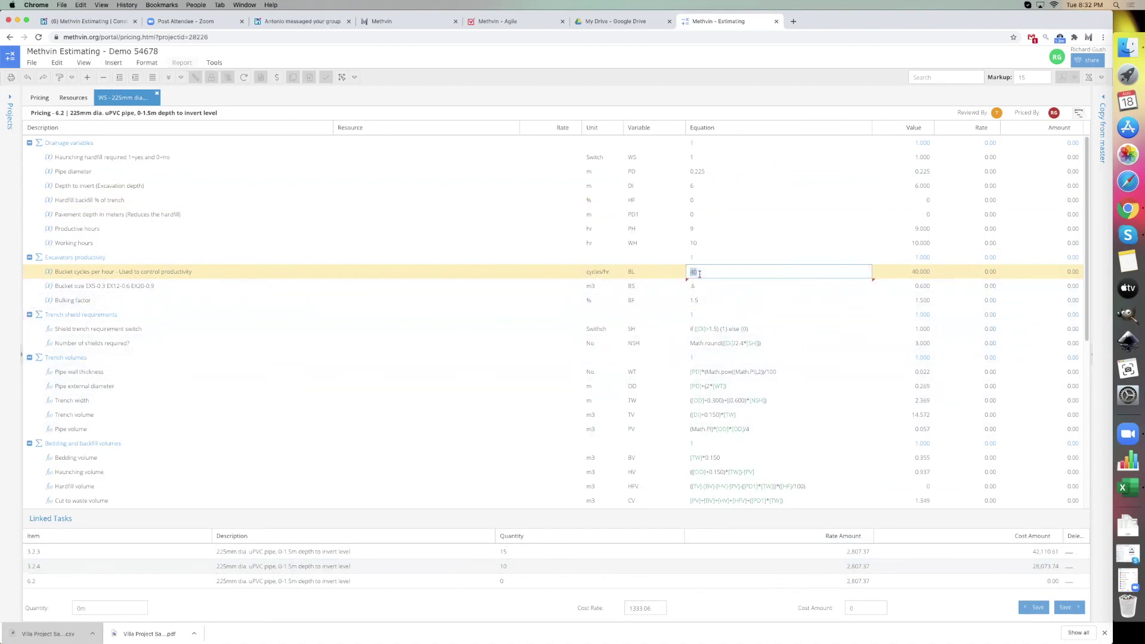
{"action": "type", "text": "160"}
{"action": "key", "text": "Return"}
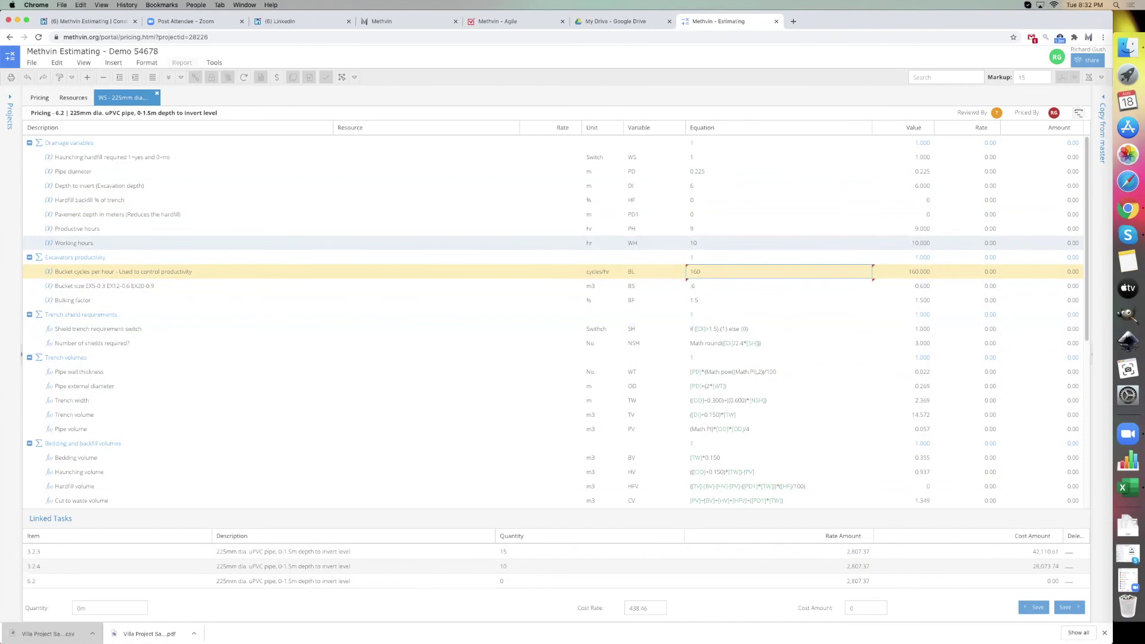
- Check the worksheet's cost rate, then close item 6.2's worksheet and save the formula changes
{"action": "left_click", "coordinate": [650, 608]}
{"action": "left_click_drag", "start_coordinate": [650, 609], "coordinate": [625, 608]}
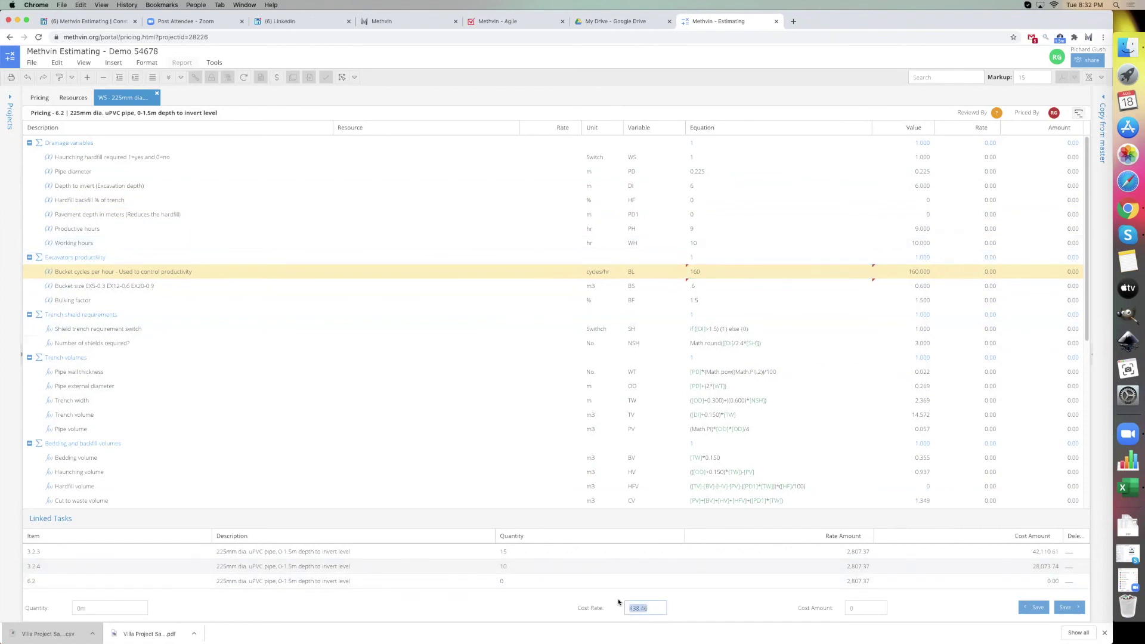
{"action": "left_click", "coordinate": [157, 94]}
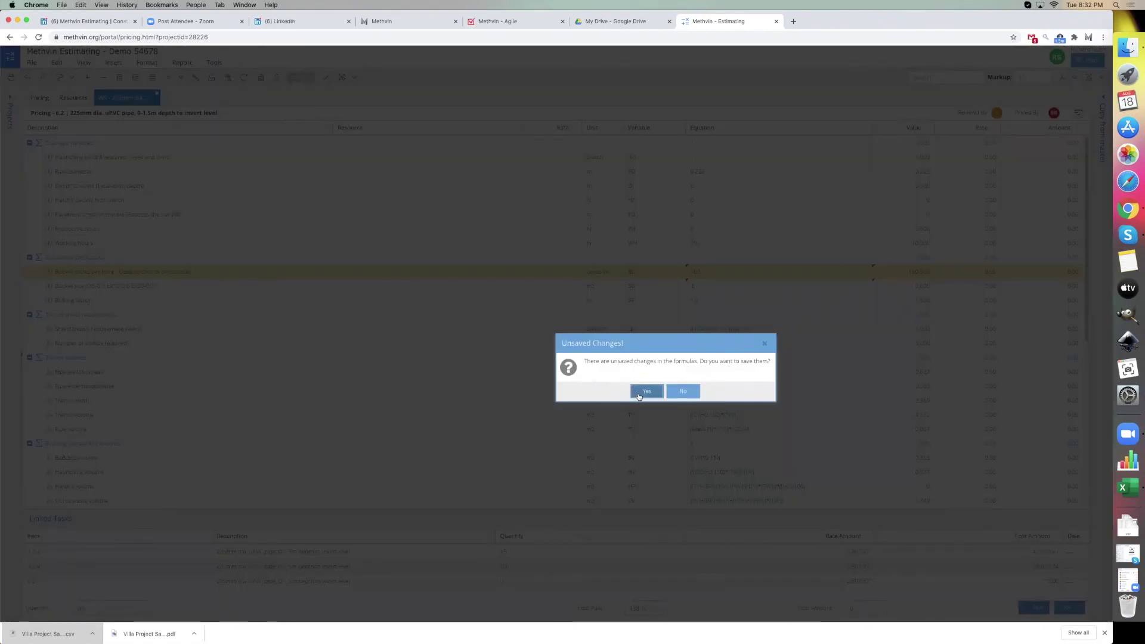
{"action": "left_click", "coordinate": [643, 393]}
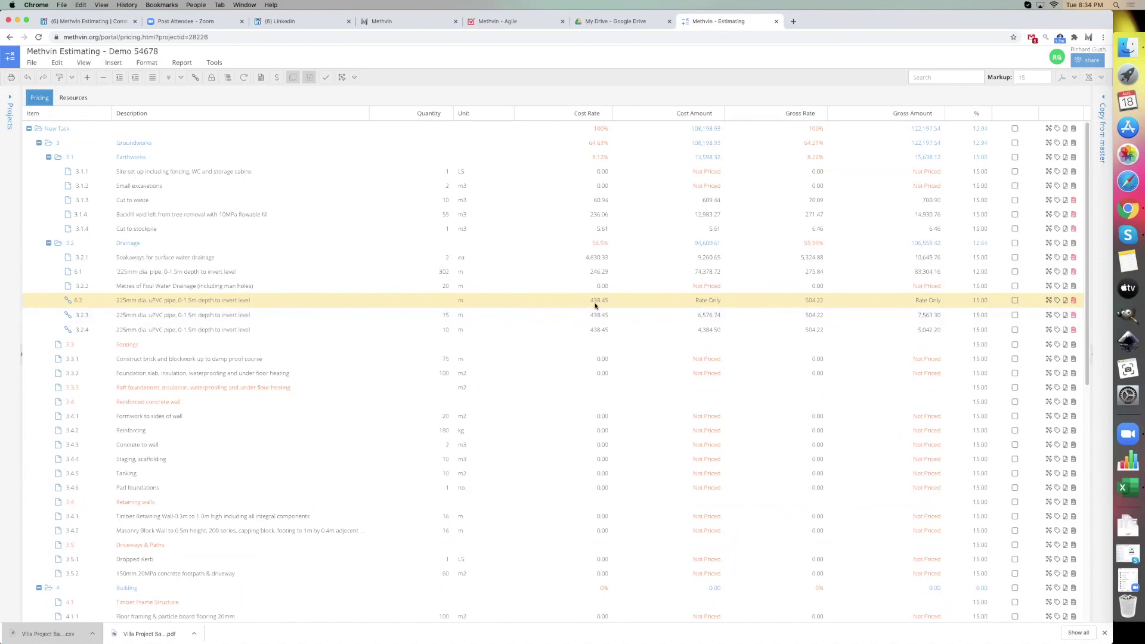
- Load the Geovert project as the master project to copy pricing from
{"action": "left_click", "coordinate": [1103, 117]}
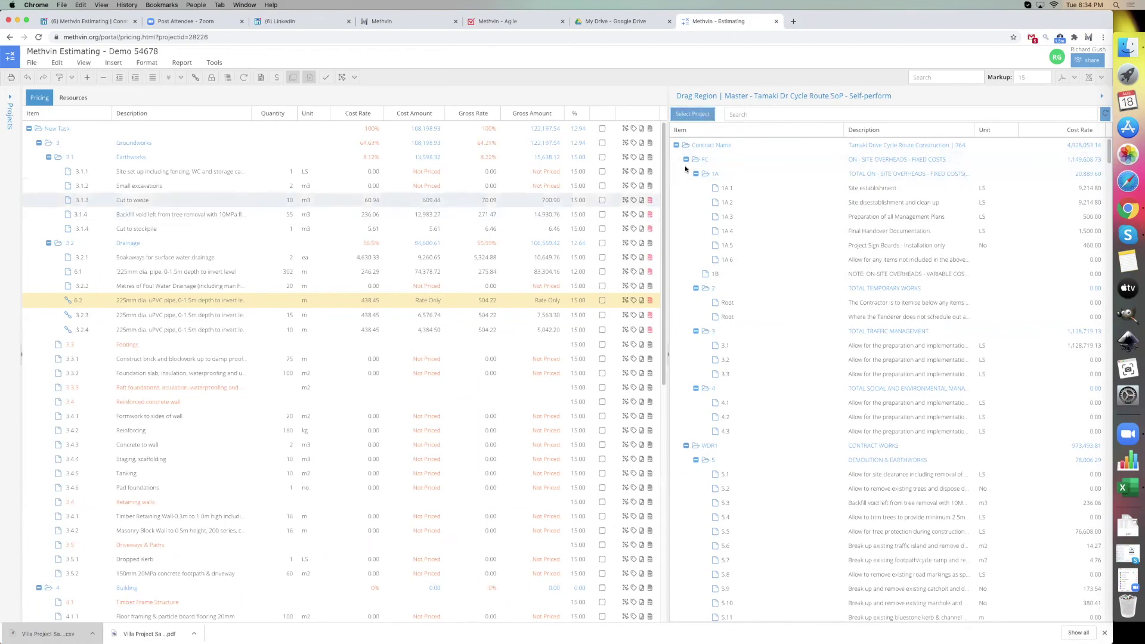
{"action": "left_click", "coordinate": [692, 114]}
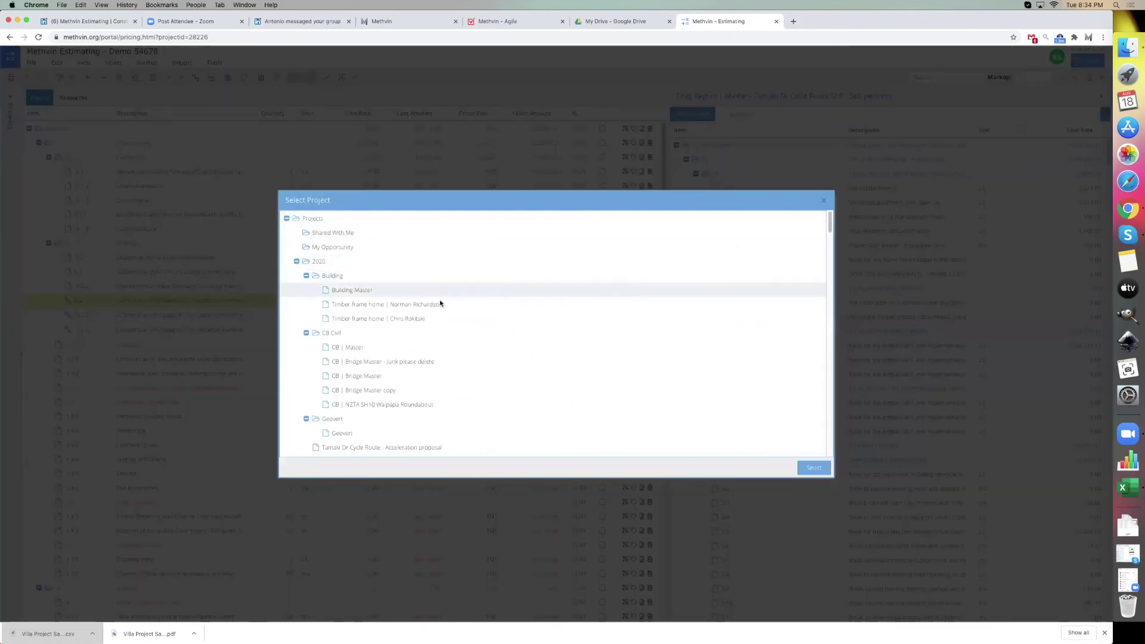
{"action": "scroll", "coordinate": [411, 342], "scroll_direction": "down", "scroll_amount": 1}
{"action": "scroll", "coordinate": [411, 342], "scroll_direction": "down", "scroll_amount": 3}
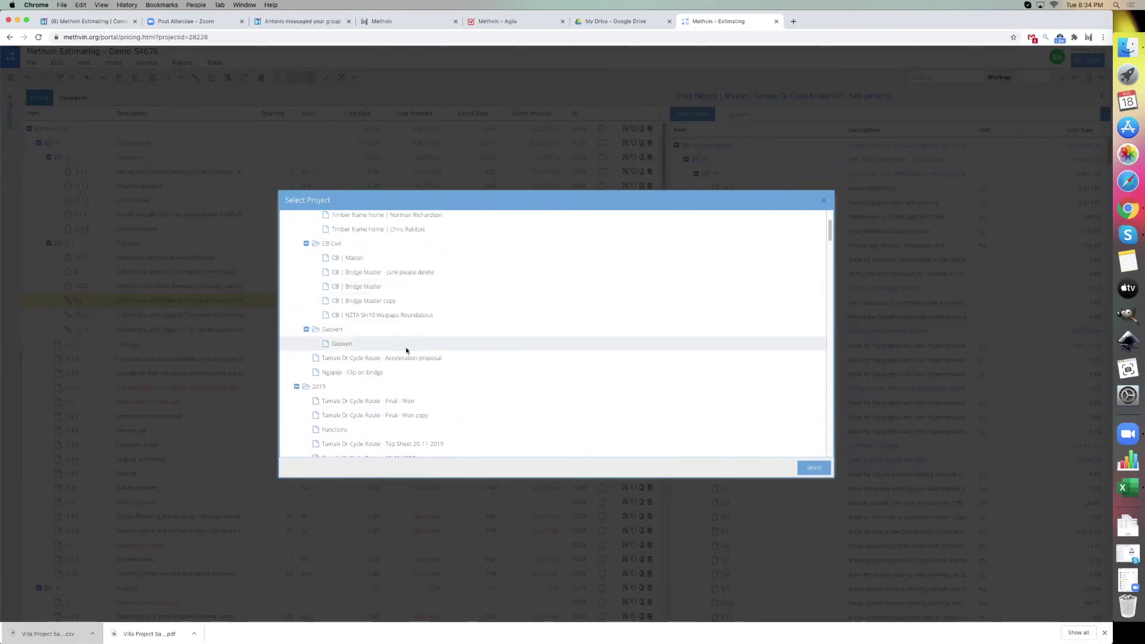
{"action": "double_click", "coordinate": [406, 345]}
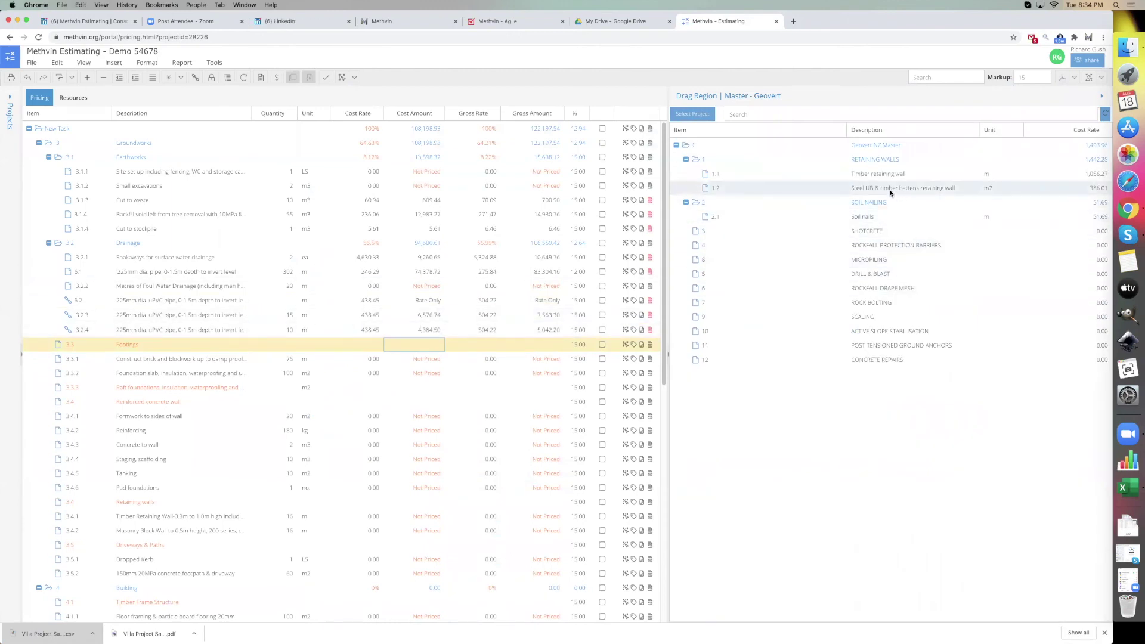
- Copy the Timber retaining wall item from the Geovert master to below item 3.3.1, and collapse the master project view
{"action": "left_click_drag", "start_coordinate": [885, 177], "coordinate": [427, 313]}
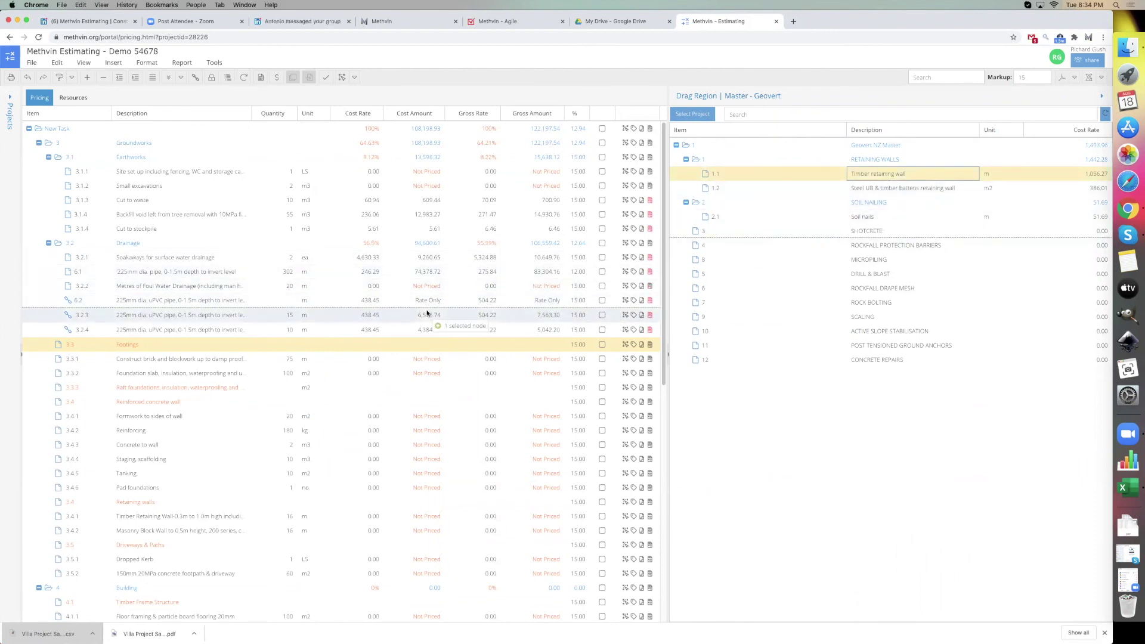
{"action": "left_click_drag", "start_coordinate": [427, 312], "coordinate": [354, 361]}
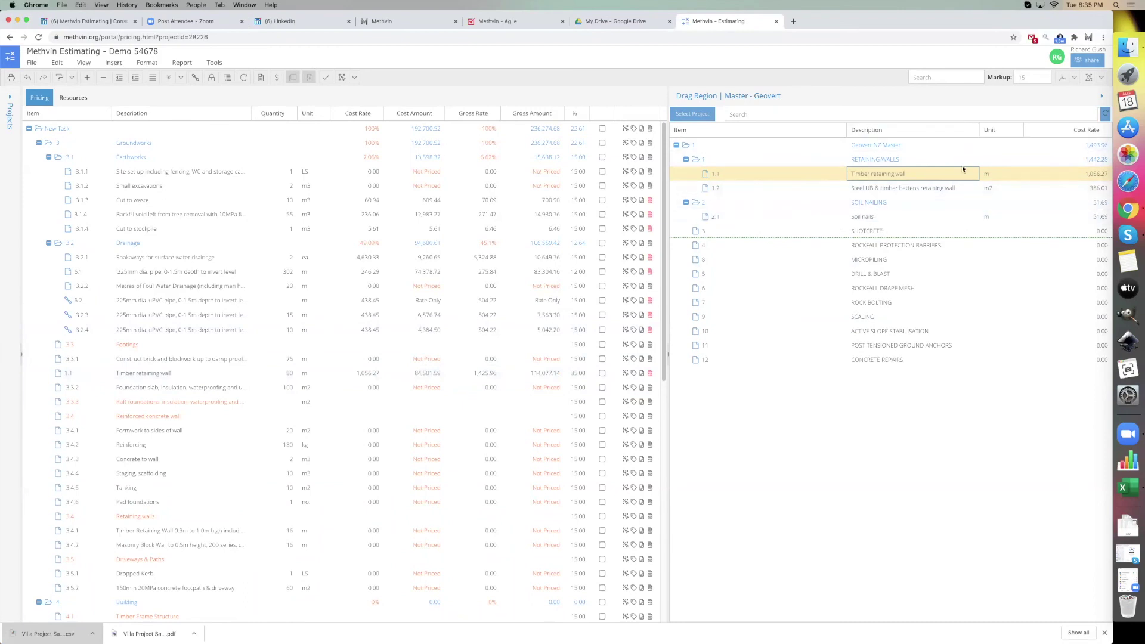
{"action": "left_click", "coordinate": [1102, 99]}
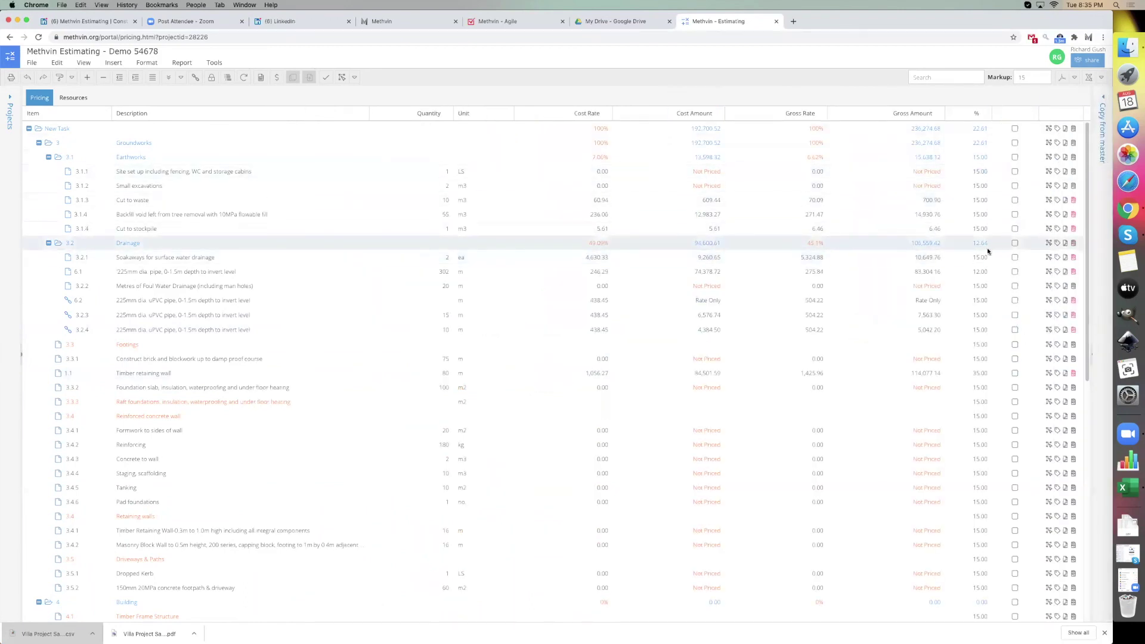
- Examine the Timber retaining wall's worksheet variables and cost rate, and close the worksheet
{"action": "double_click", "coordinate": [601, 376]}
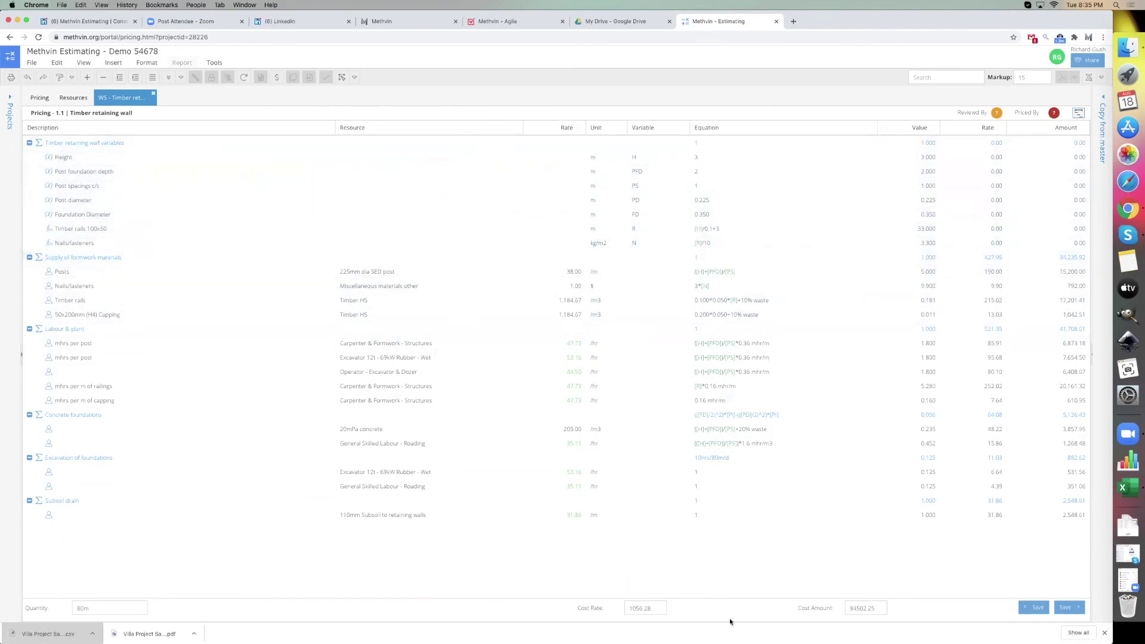
{"action": "left_click_drag", "start_coordinate": [652, 609], "coordinate": [633, 610]}
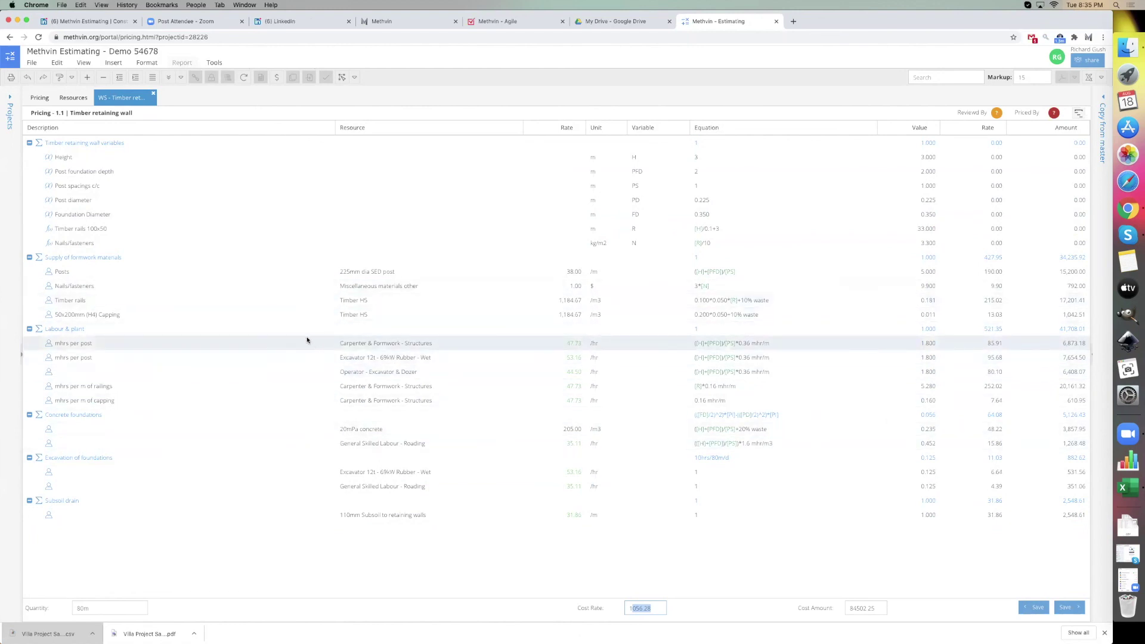
{"action": "left_click", "coordinate": [154, 99]}
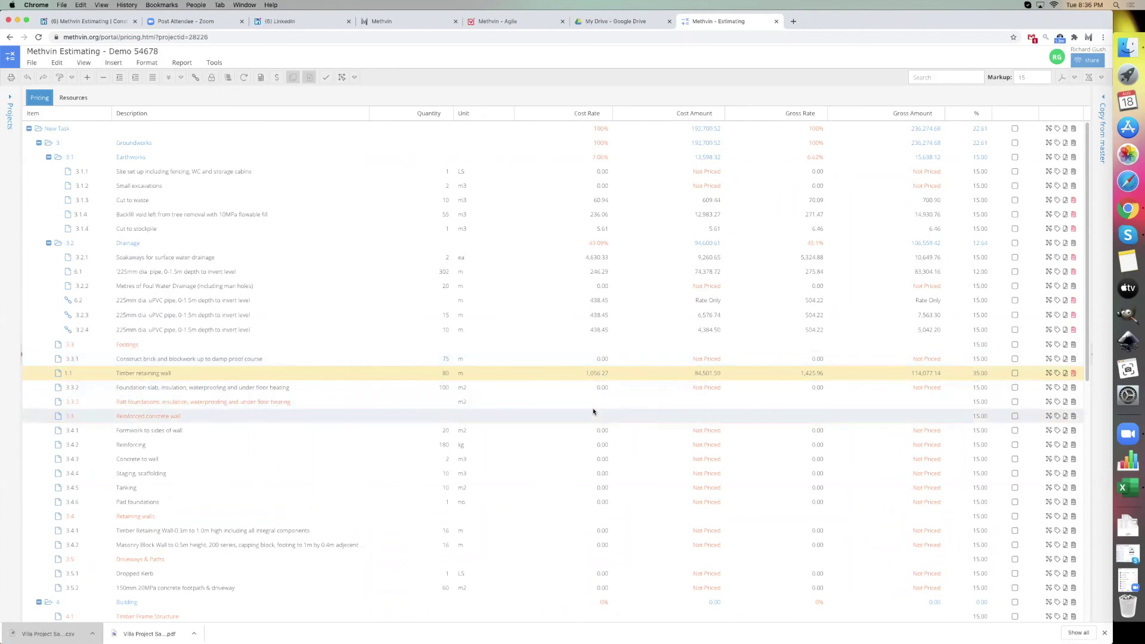
{"action": "scroll", "coordinate": [610, 430], "scroll_direction": "down", "scroll_amount": 3}
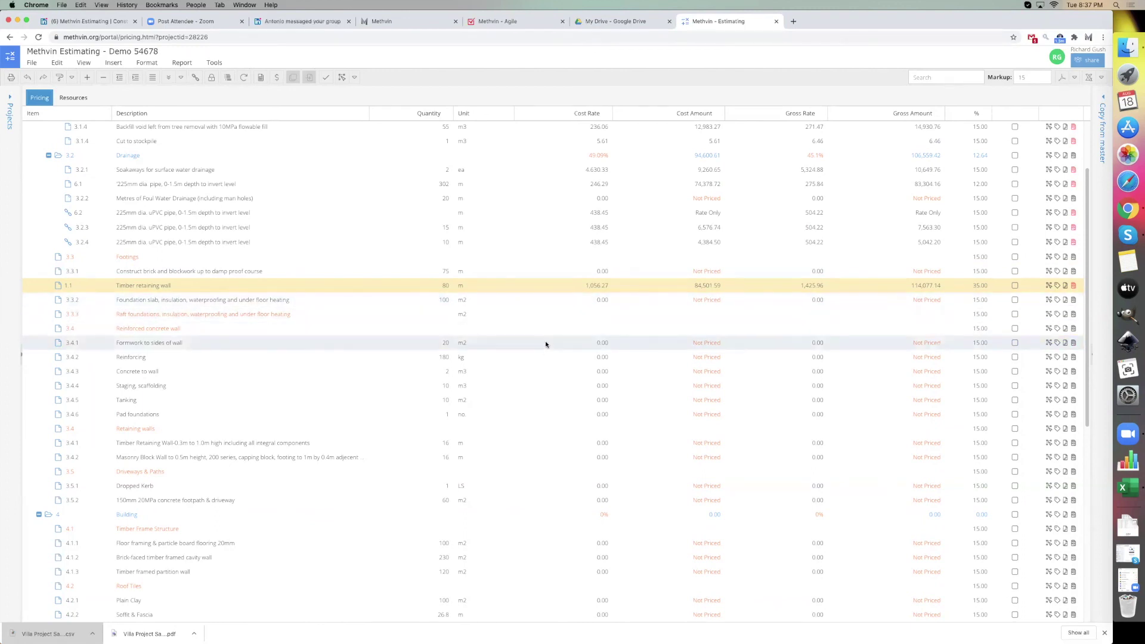
{"action": "scroll", "coordinate": [539, 356], "scroll_direction": "up", "scroll_amount": 3}
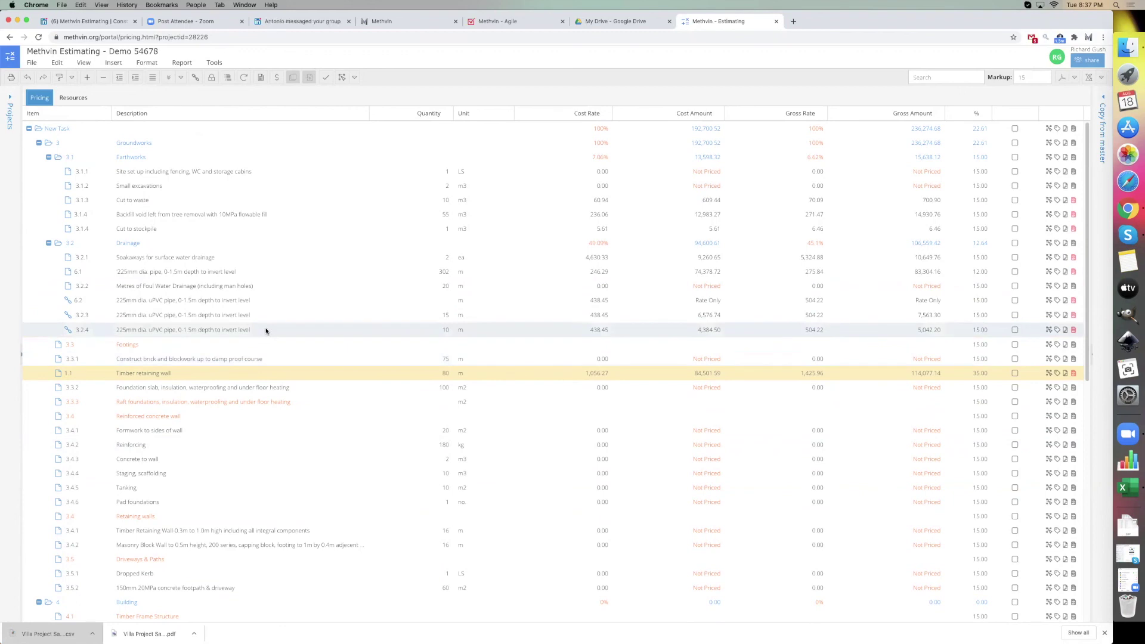
{"action": "right_click", "coordinate": [447, 271]}
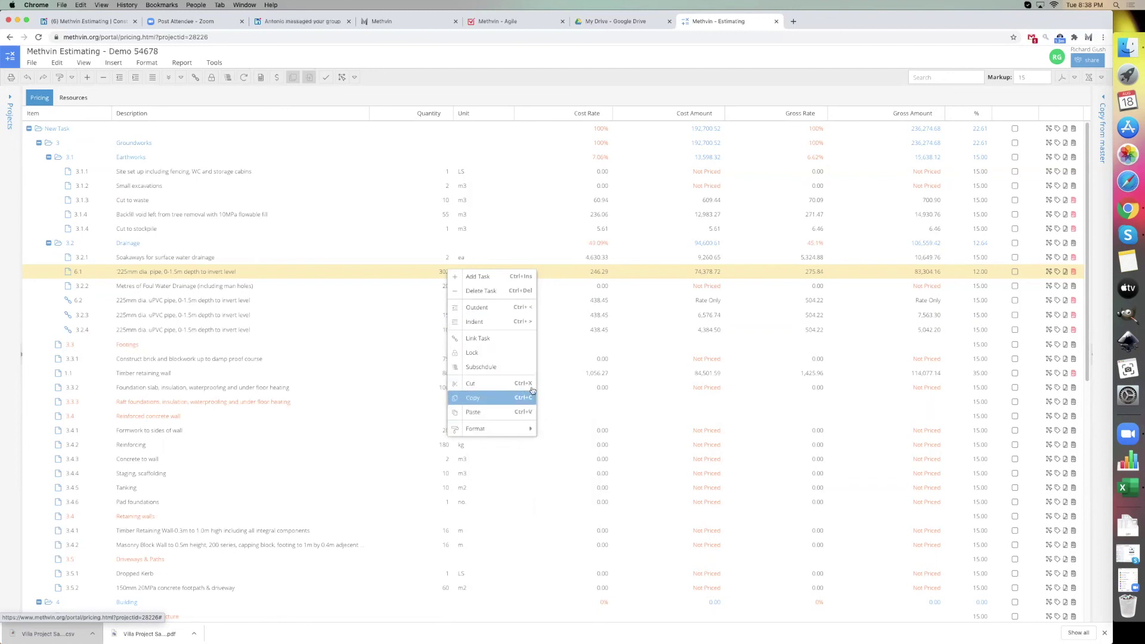
{"action": "left_click", "coordinate": [584, 336]}
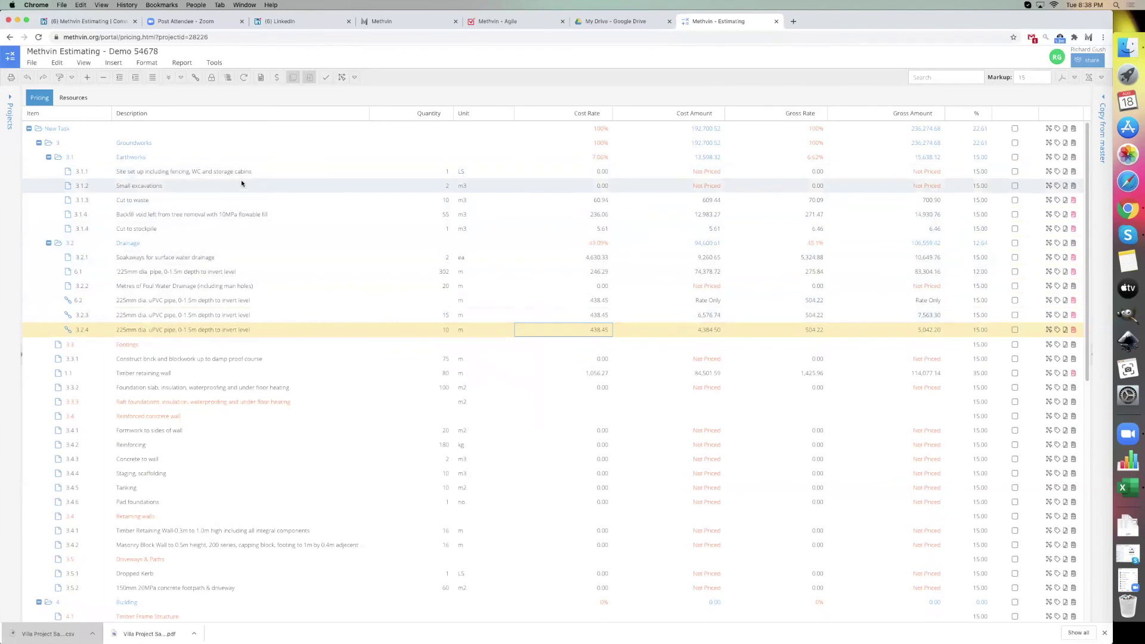
- Add a task under Earthworks described as Bridge, with quantity 1 and unit LS
{"action": "left_click", "coordinate": [133, 153]}
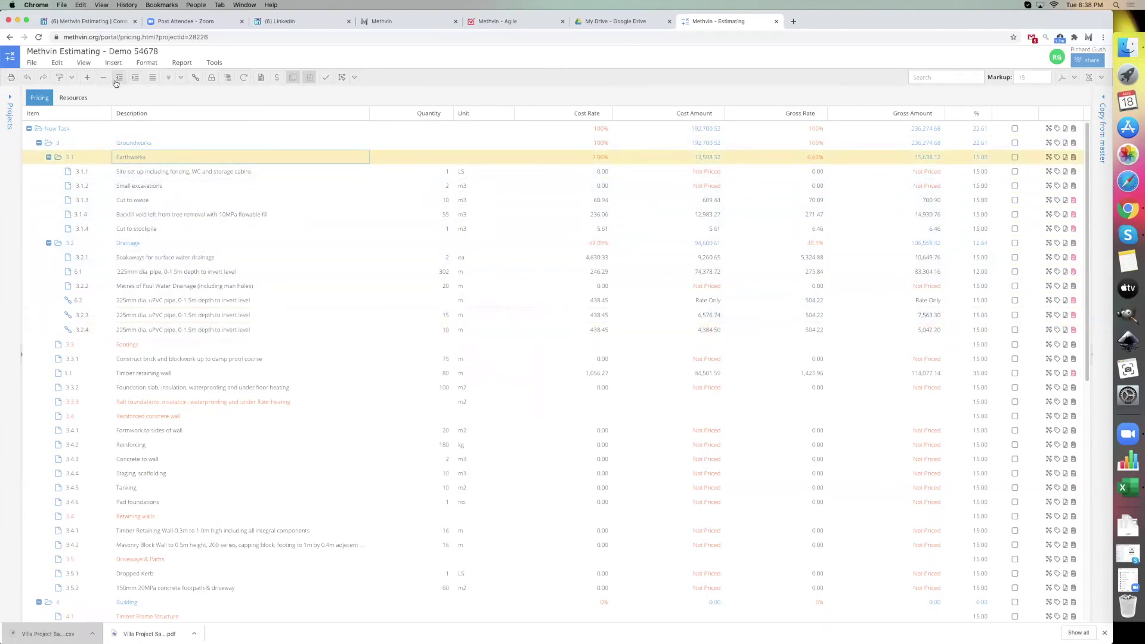
{"action": "left_click", "coordinate": [87, 77]}
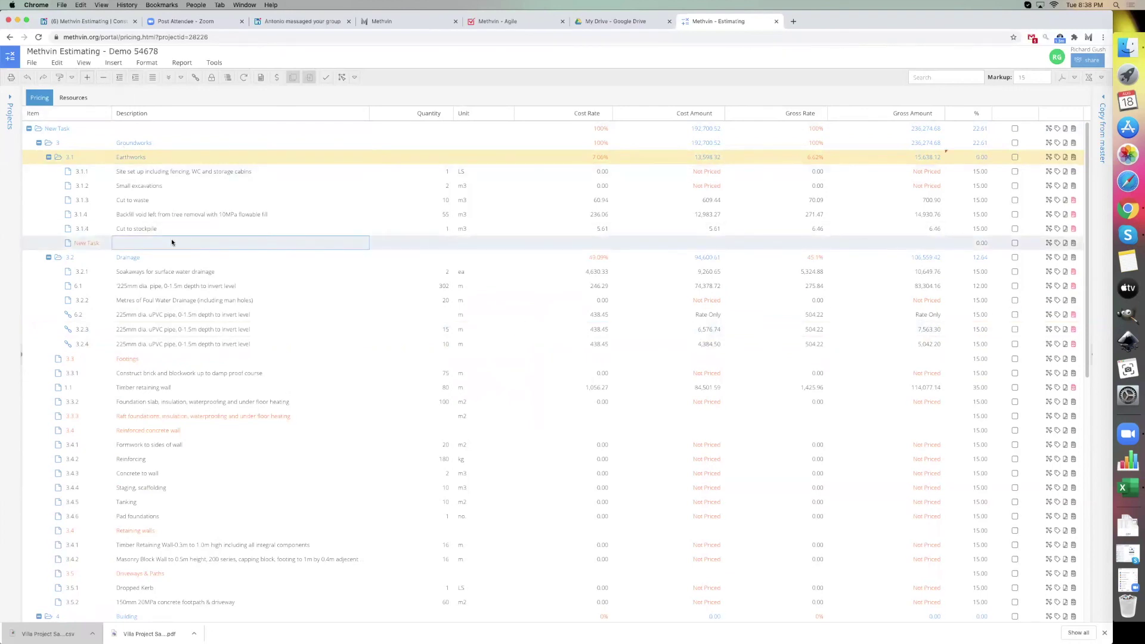
{"action": "left_click", "coordinate": [171, 241]}
{"action": "type", "text": "Bridge"}
{"action": "key", "text": "Return"}
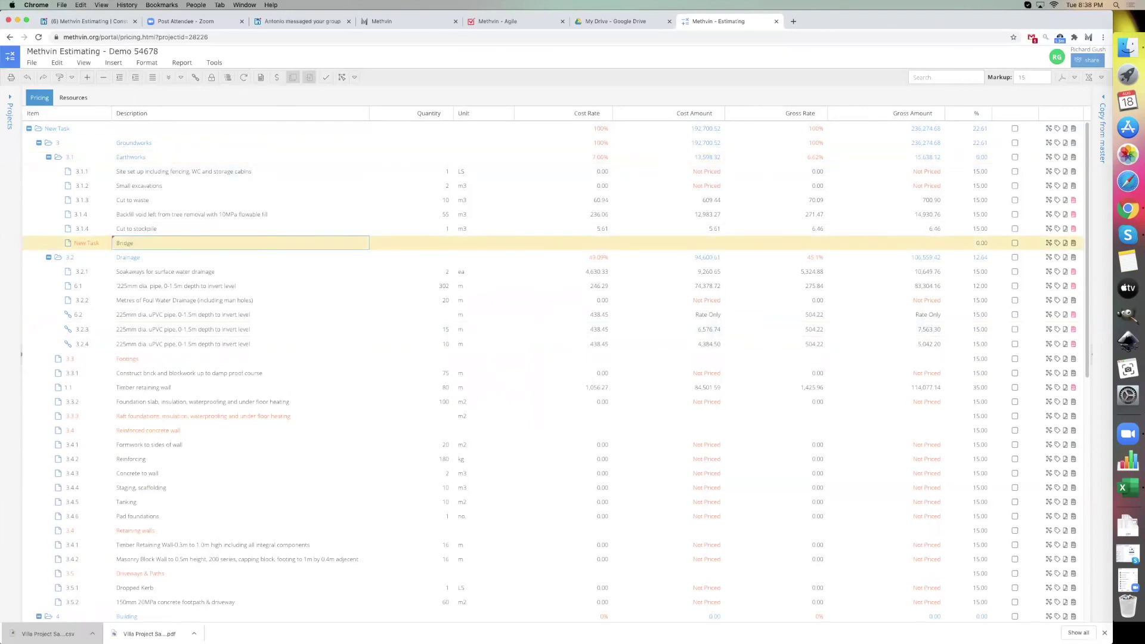
{"action": "key", "text": "Tab"}
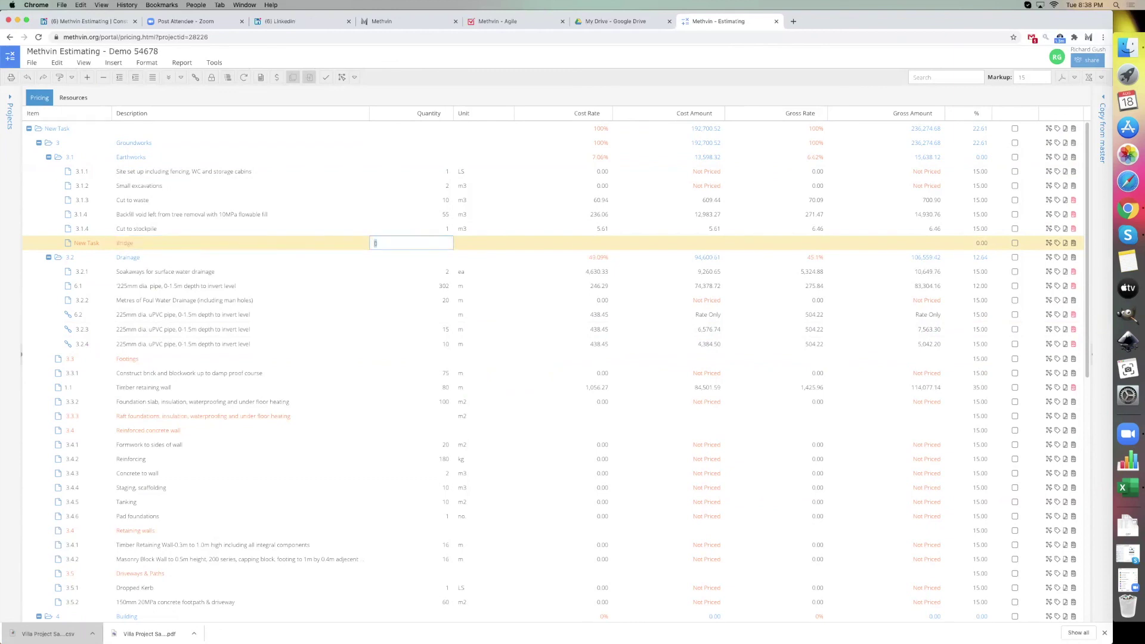
{"action": "key", "text": "Tab"}
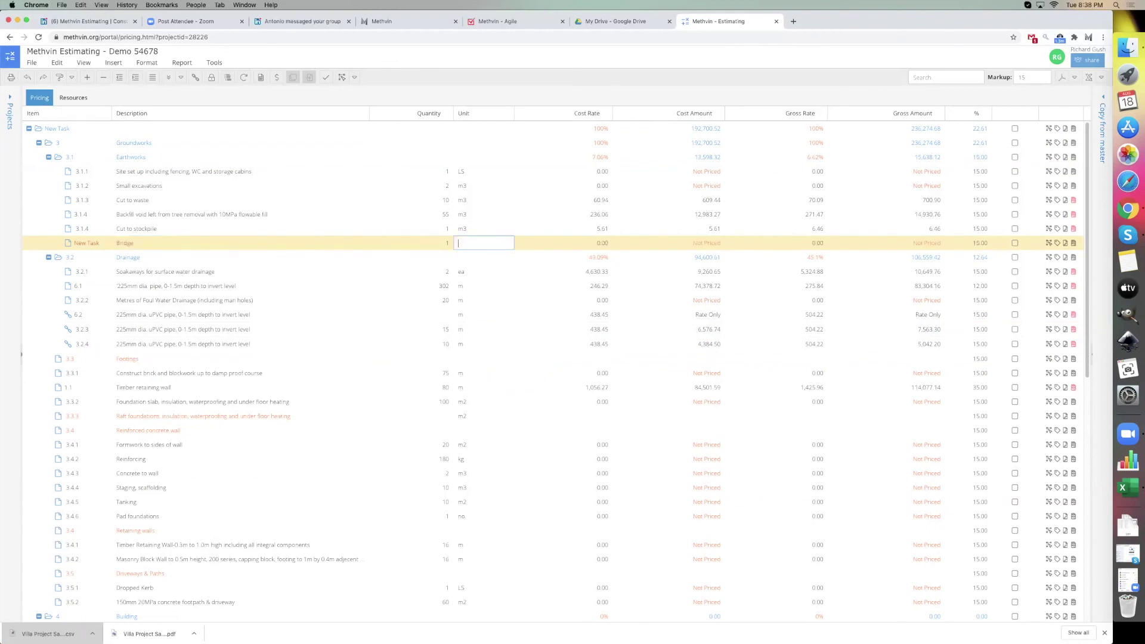
{"action": "type", "text": "LS"}
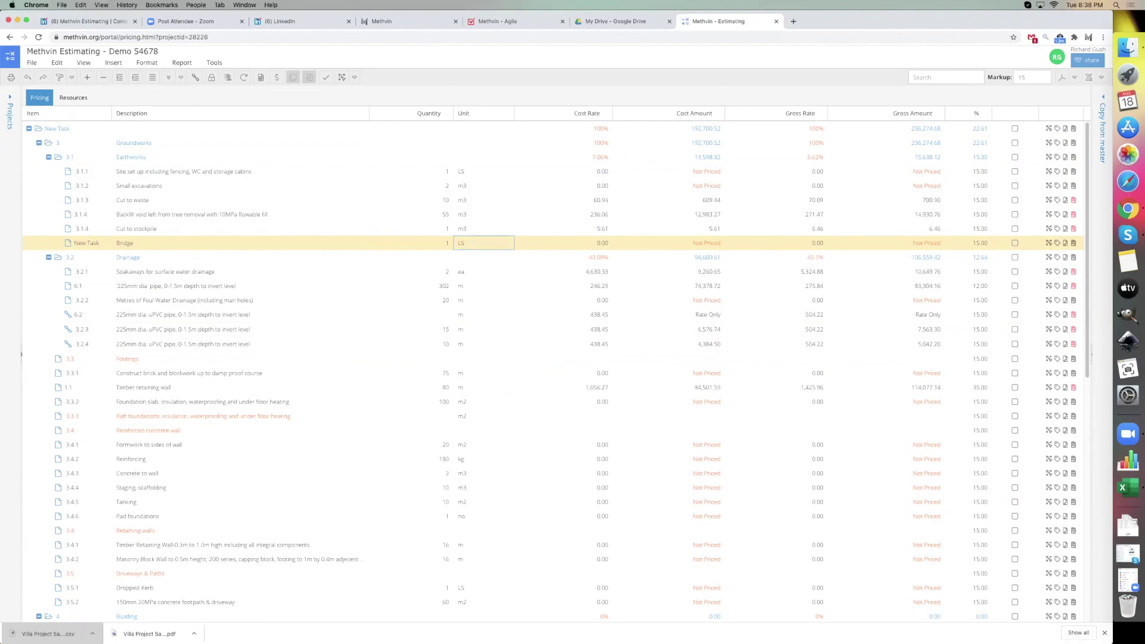
- Look at the Bridge task's worksheet and close it
{"action": "left_click", "coordinate": [94, 243]}
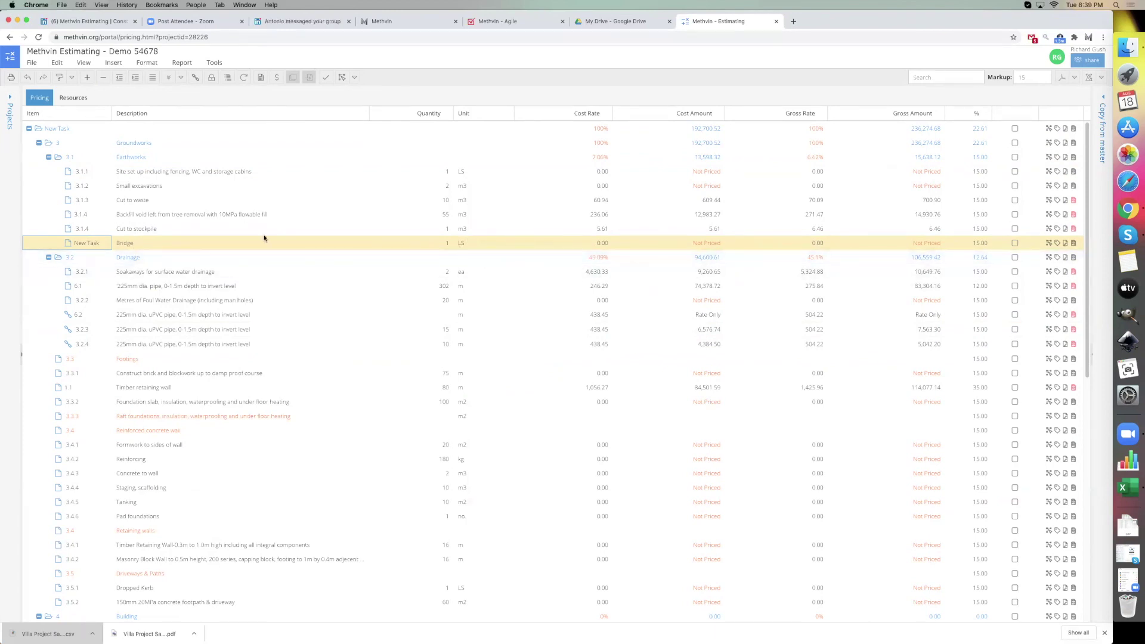
{"action": "left_click", "coordinate": [489, 243]}
{"action": "double_click", "coordinate": [592, 245]}
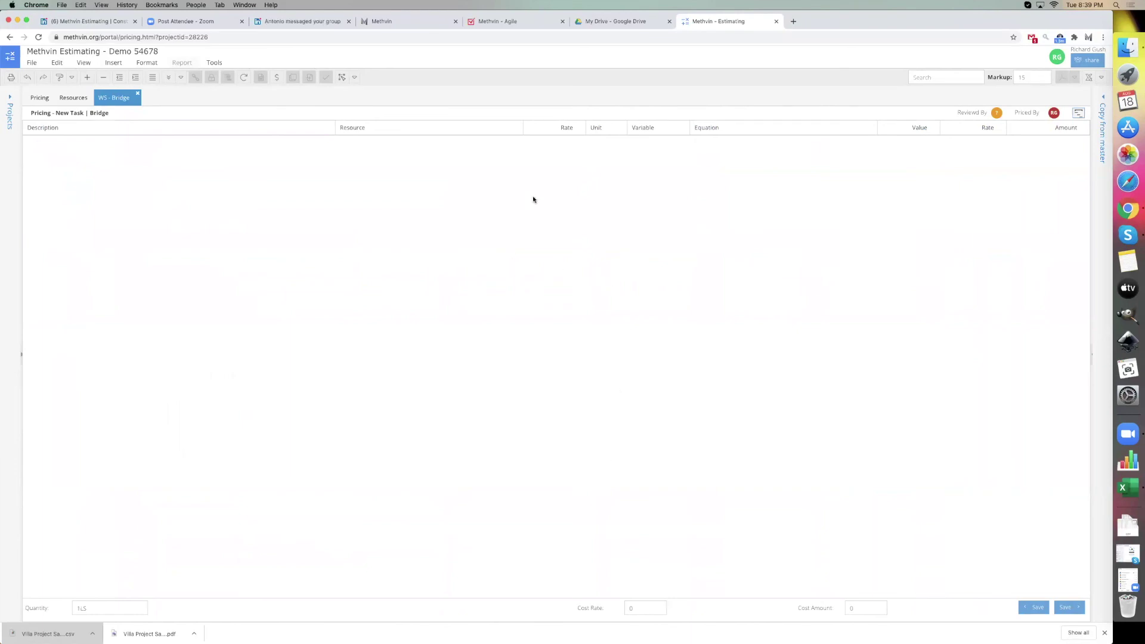
{"action": "left_click", "coordinate": [138, 96]}
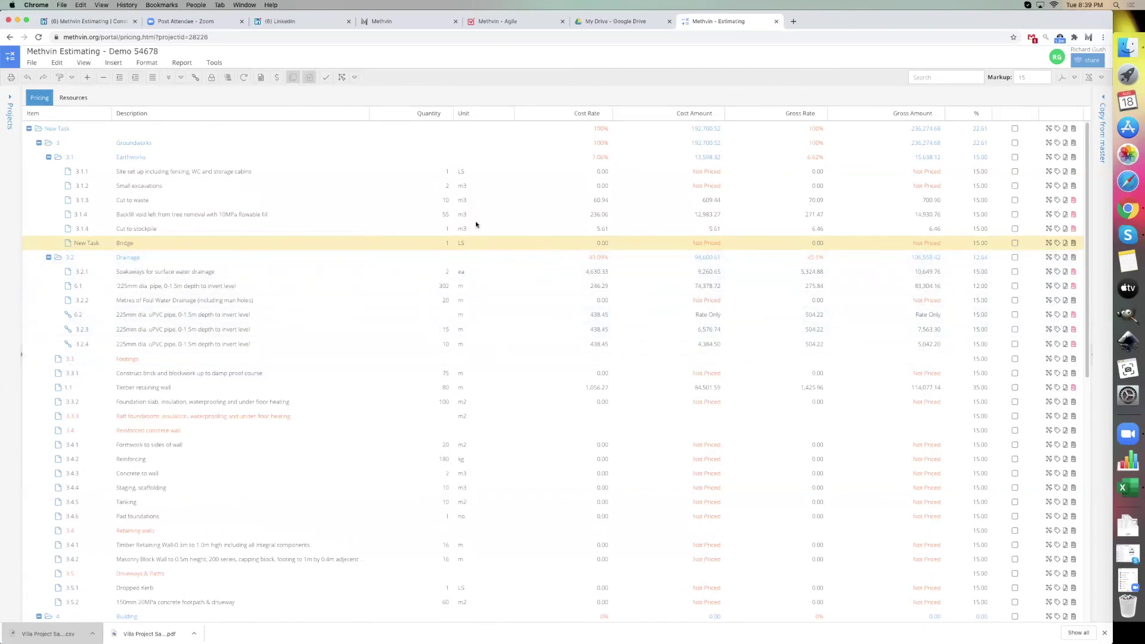
- Create a subschedule for the Bridge task and add two tasks beneath its first subschedule row
{"action": "left_click", "coordinate": [228, 78]}
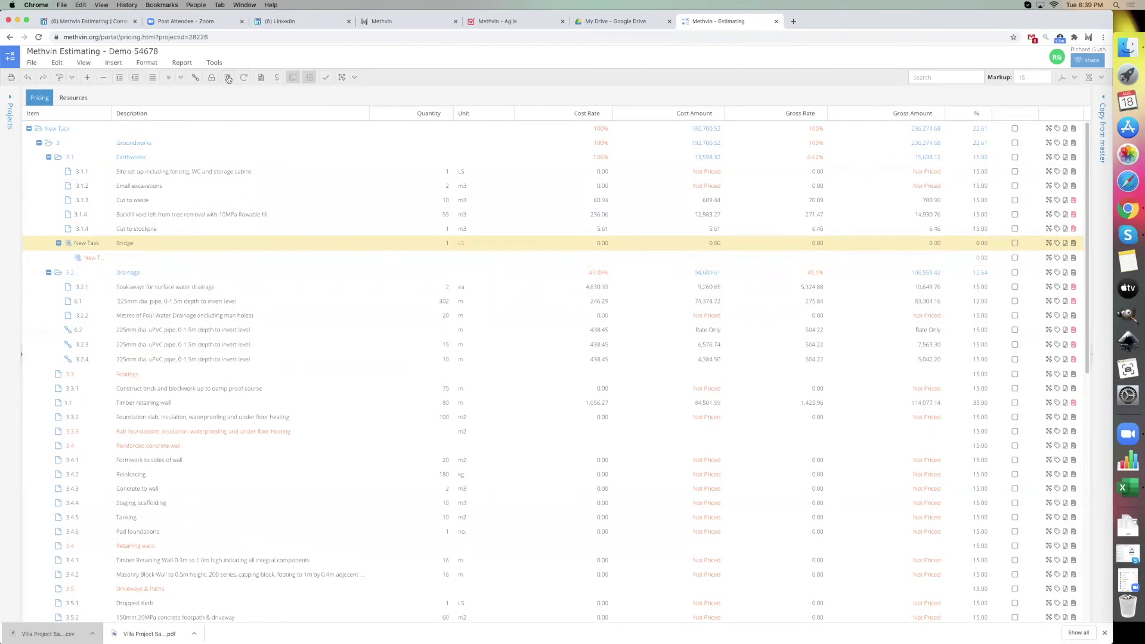
{"action": "left_click", "coordinate": [203, 259]}
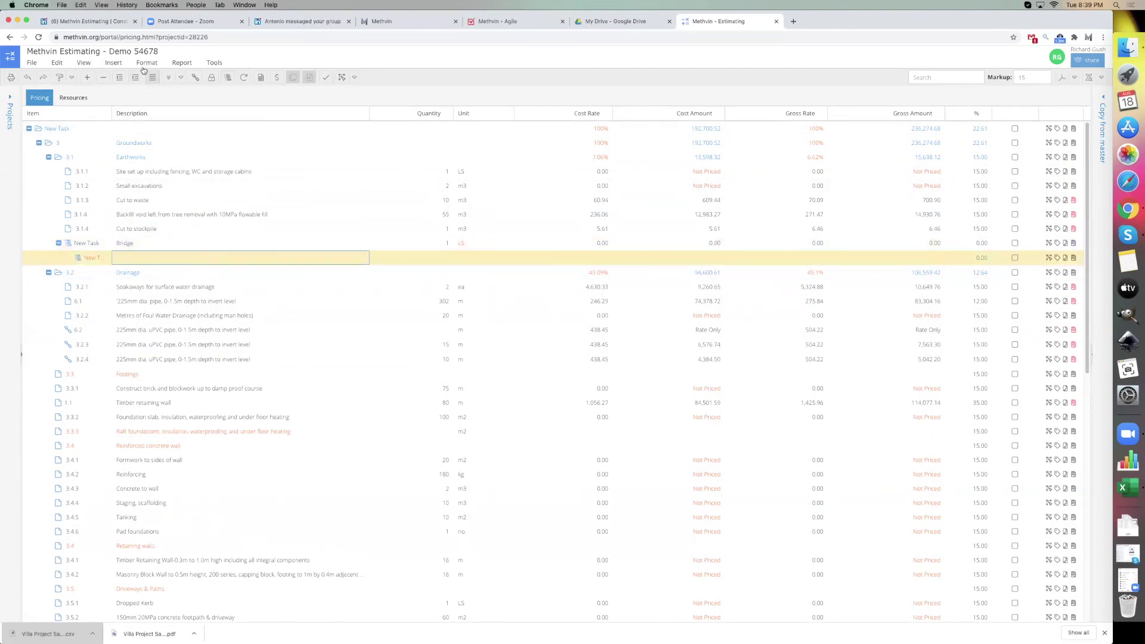
{"action": "left_click", "coordinate": [88, 78]}
{"action": "left_click", "coordinate": [88, 79]}
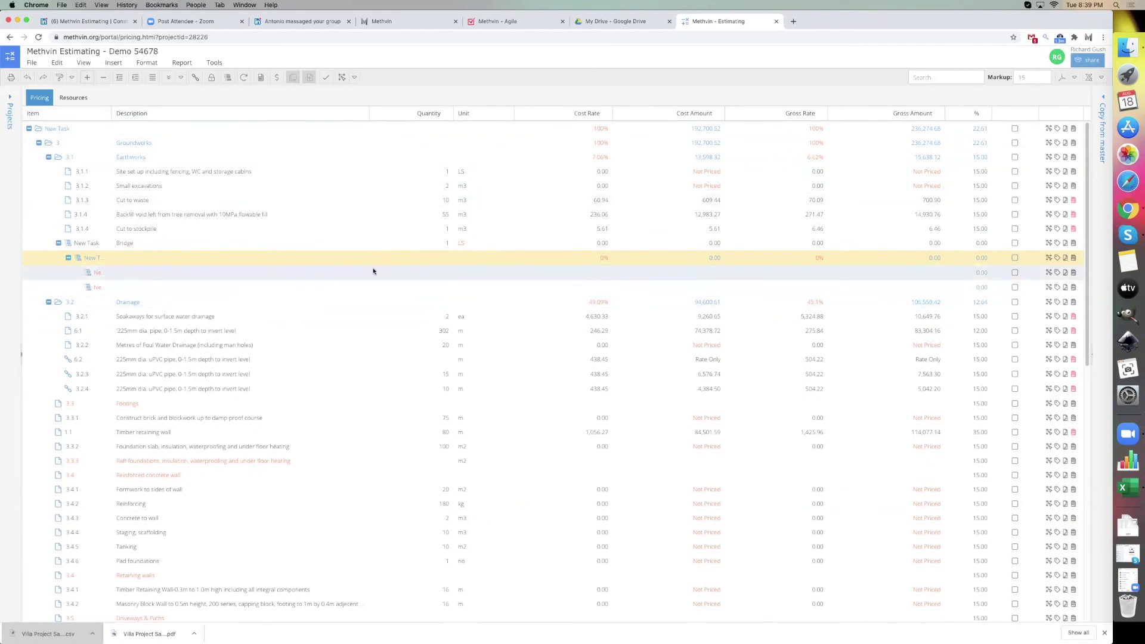
- Describe the first of the two lowest-level tasks in the Bridge subschedule as Piles
{"action": "left_click", "coordinate": [244, 271]}
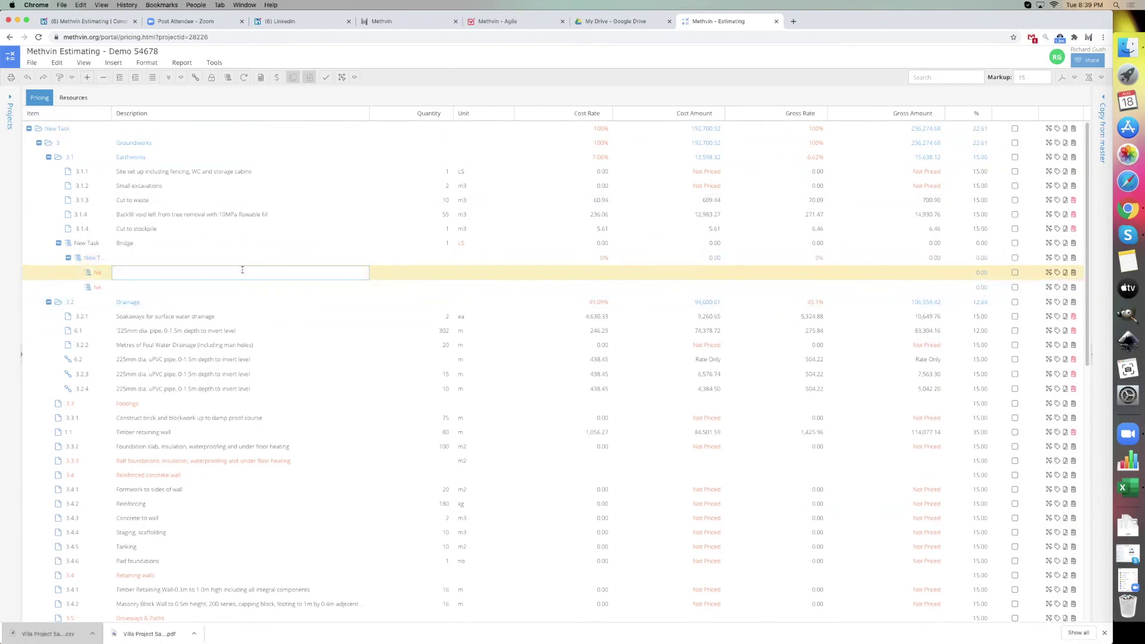
{"action": "type", "text": "Piles"}
{"action": "key", "text": "Return"}
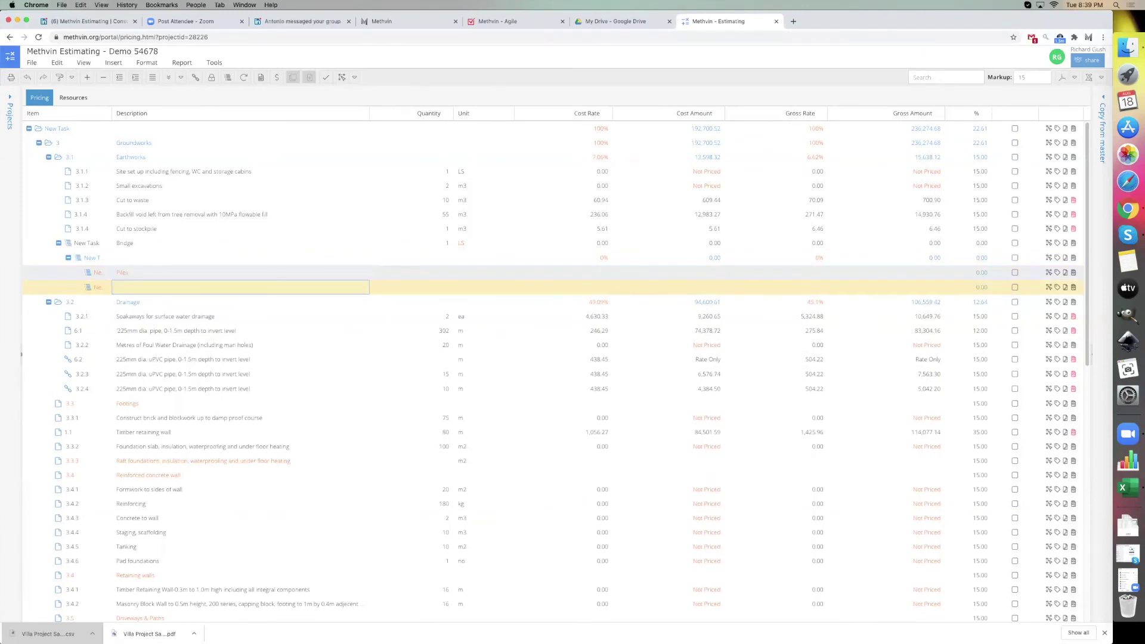
{"action": "left_click", "coordinate": [448, 274]}
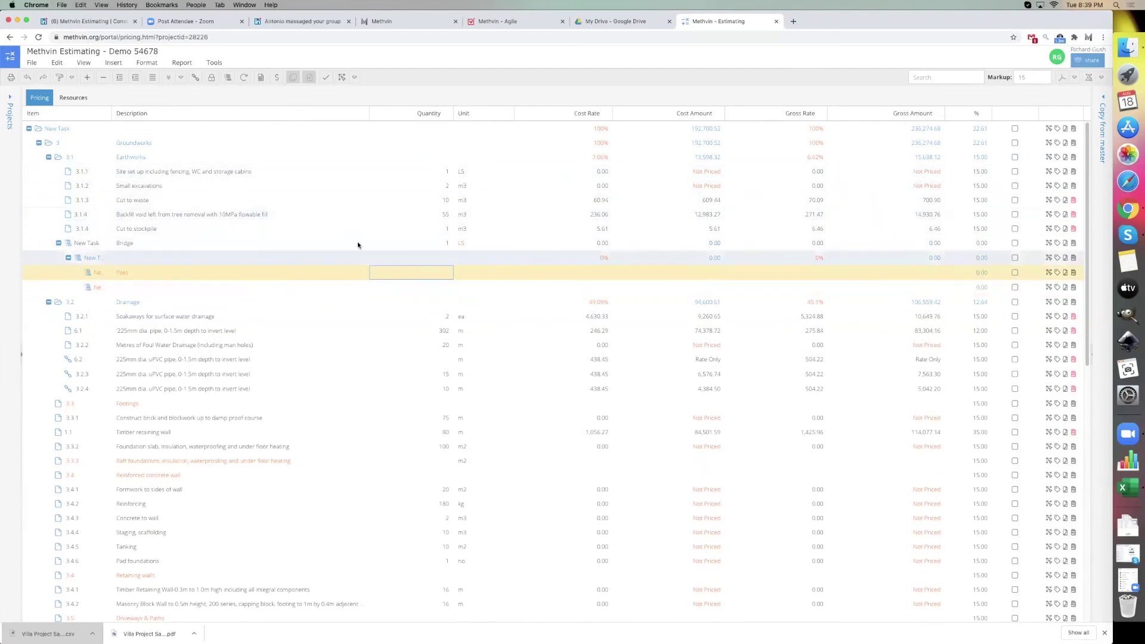
- Load the Tamaki Dr Cycle Route SoP - Self-perform project as the master project to copy from
{"action": "left_click", "coordinate": [1103, 98]}
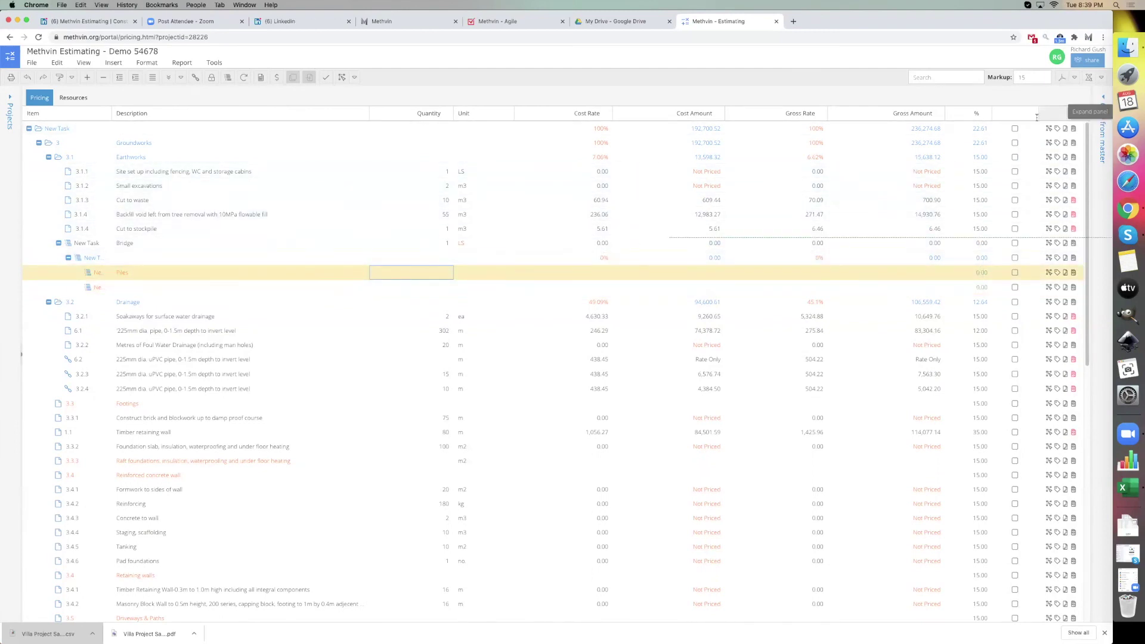
{"action": "left_click", "coordinate": [697, 121]}
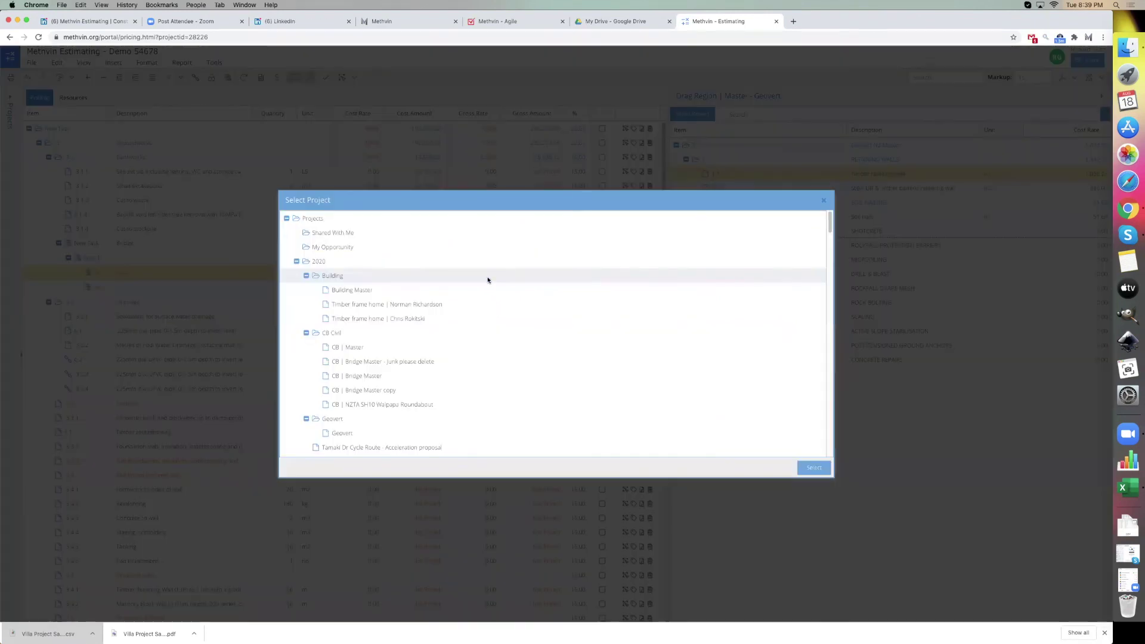
{"action": "scroll", "coordinate": [452, 312], "scroll_direction": "down", "scroll_amount": 3}
{"action": "scroll", "coordinate": [371, 325], "scroll_direction": "down", "scroll_amount": 10}
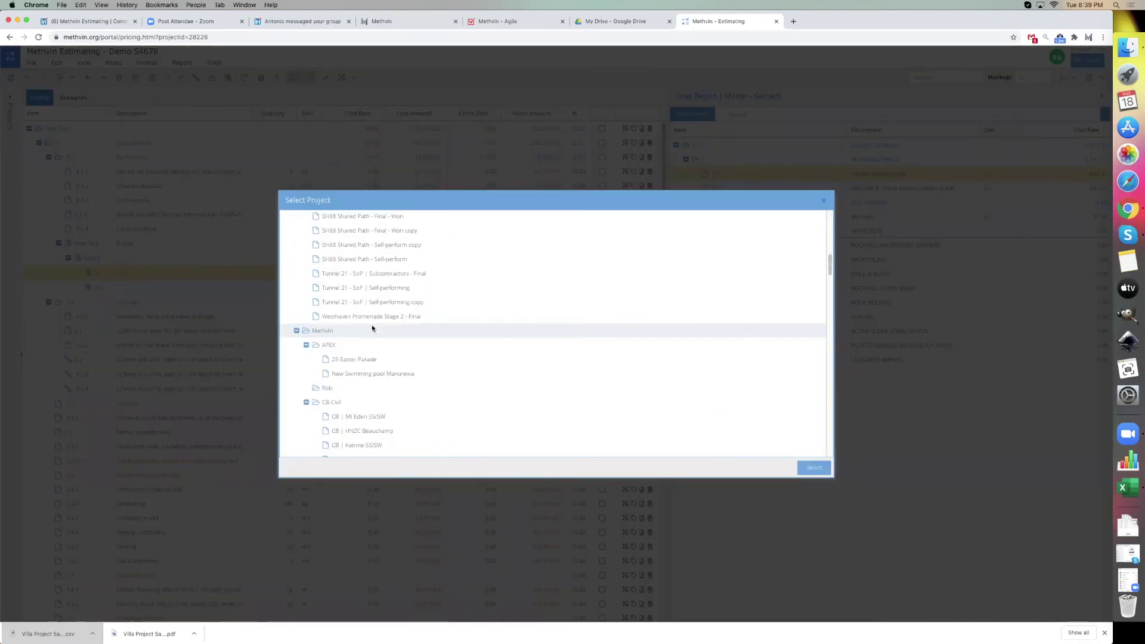
{"action": "scroll", "coordinate": [356, 371], "scroll_direction": "up", "scroll_amount": 5}
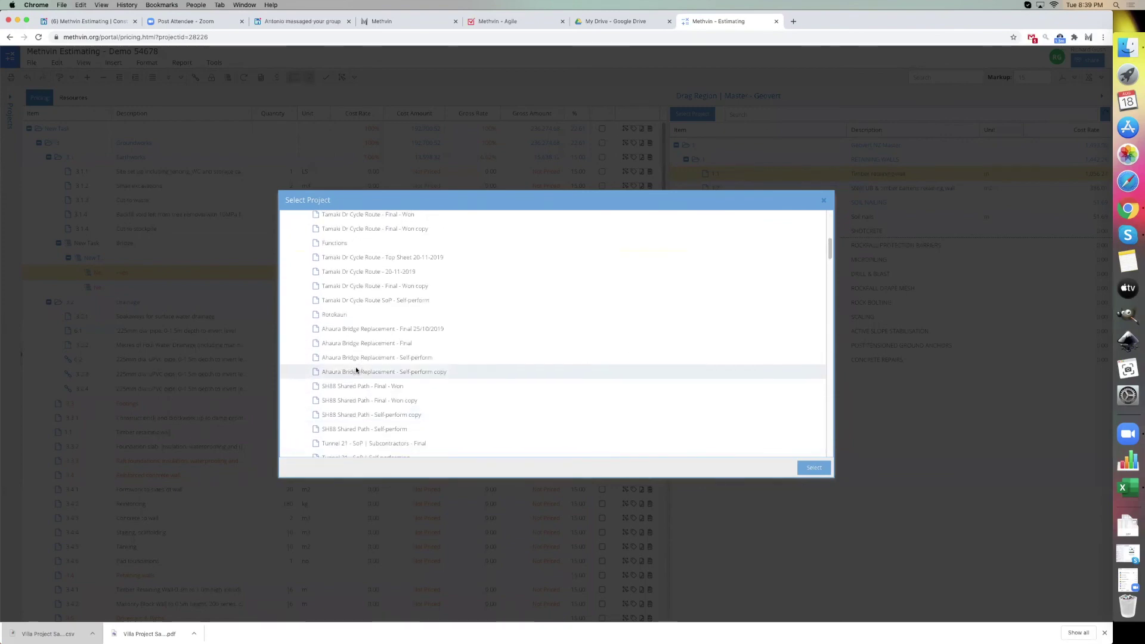
{"action": "scroll", "coordinate": [358, 369], "scroll_direction": "up", "scroll_amount": 2}
{"action": "left_click", "coordinate": [385, 370]}
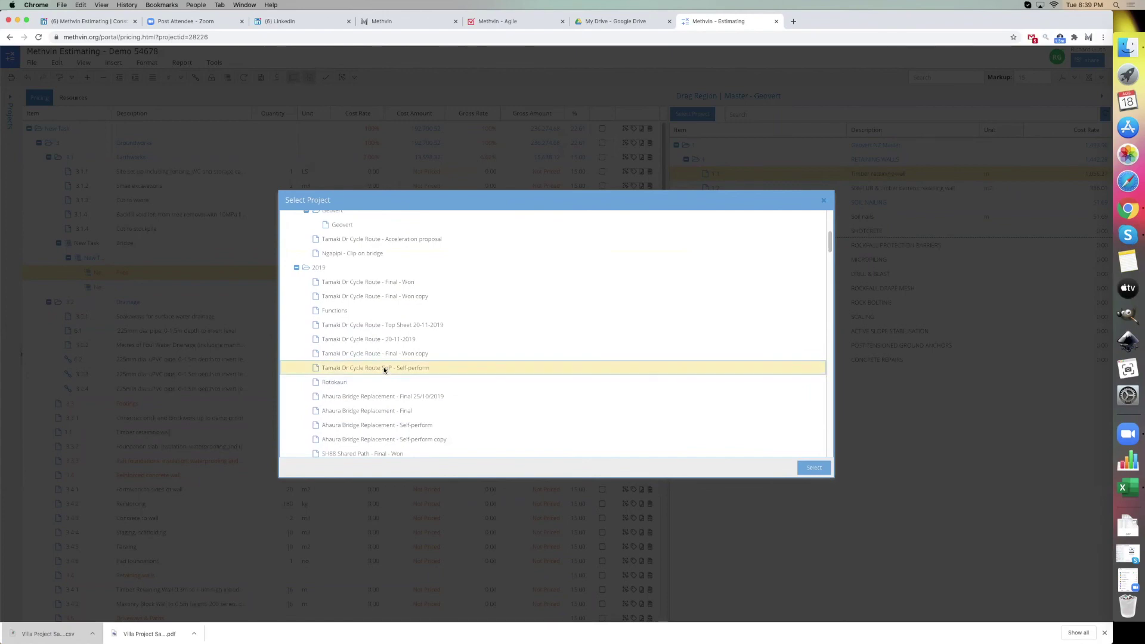
{"action": "double_click", "coordinate": [385, 370]}
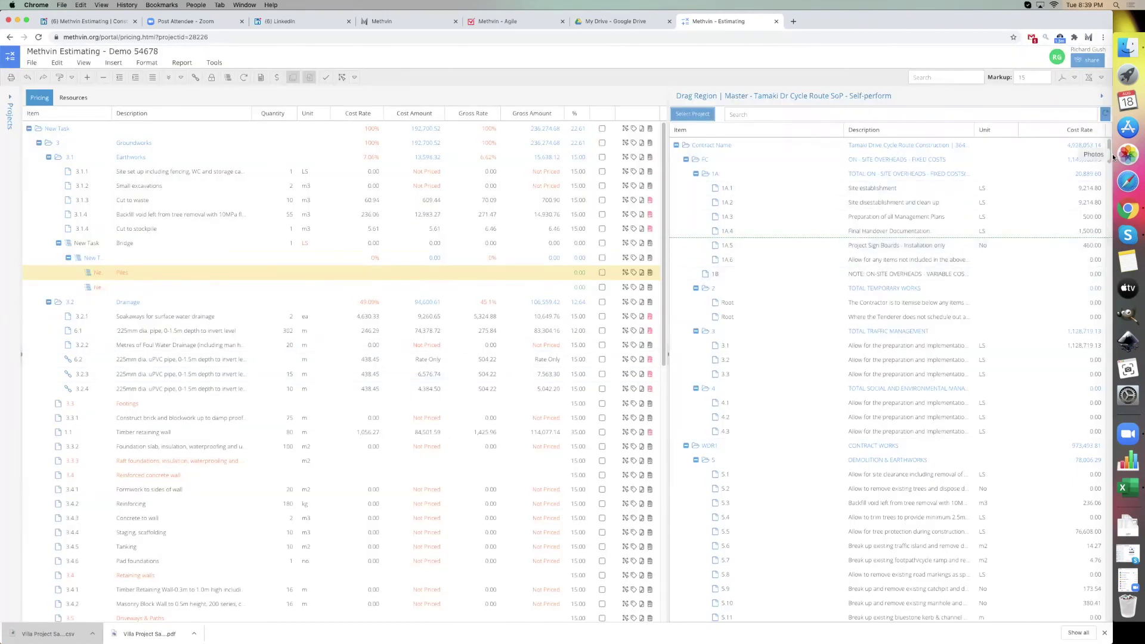
- Search the master project for "bridg" and copy the four items under Piling foundations into the Bridge subschedule, above the Piles task
{"action": "left_click", "coordinate": [970, 116]}
{"action": "type", "text": "bridge"}
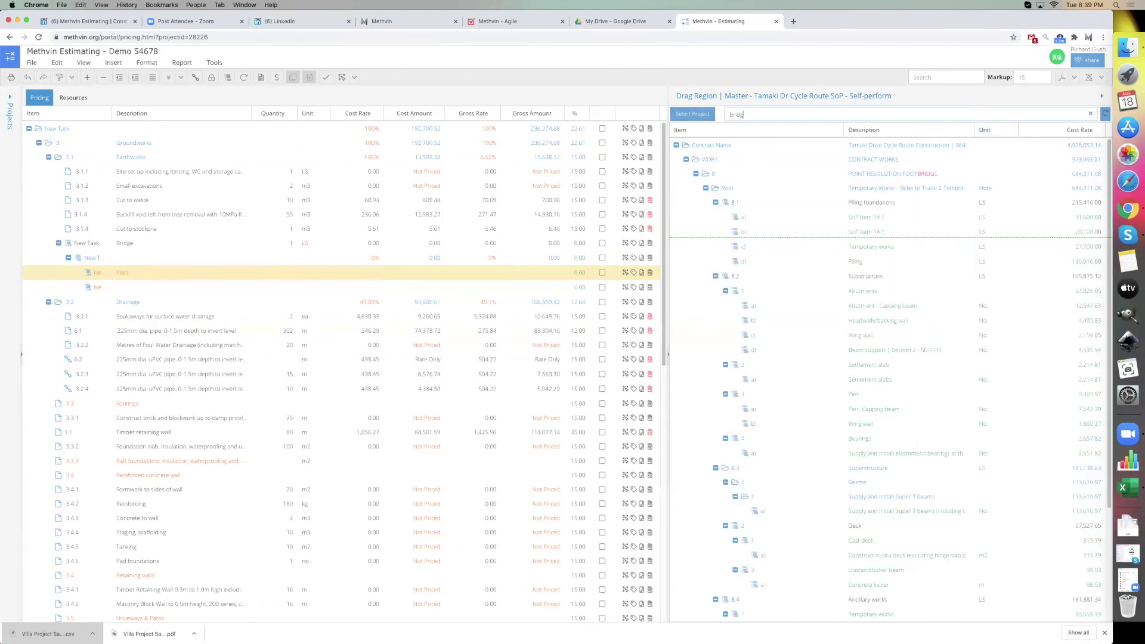
{"action": "left_click", "coordinate": [888, 217]}
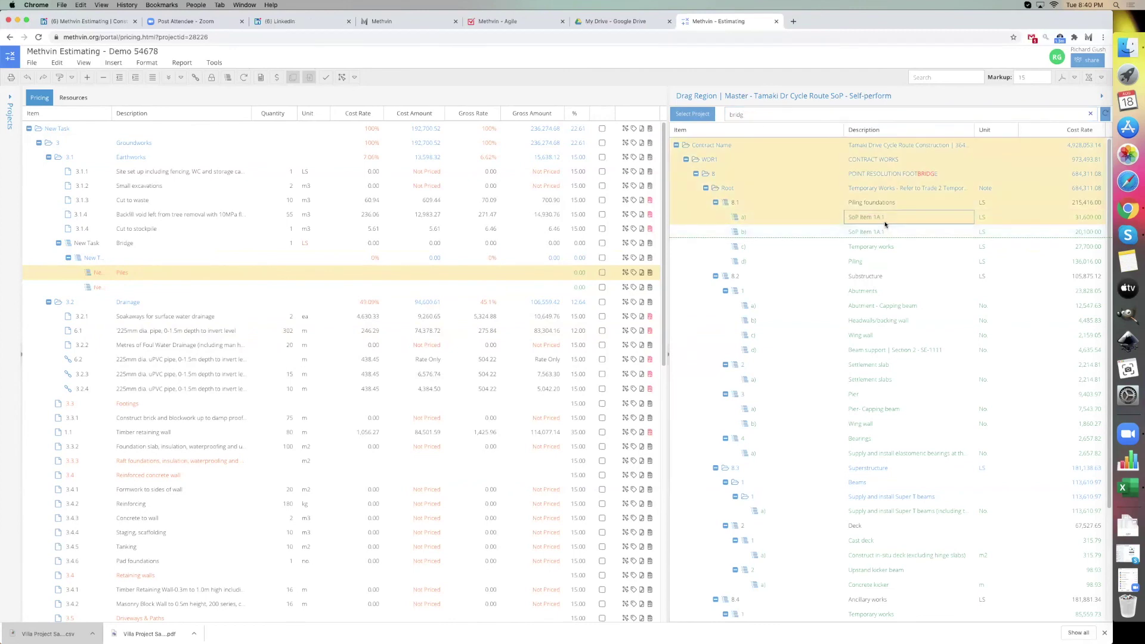
{"action": "left_click", "coordinate": [872, 261], "text": "super"}
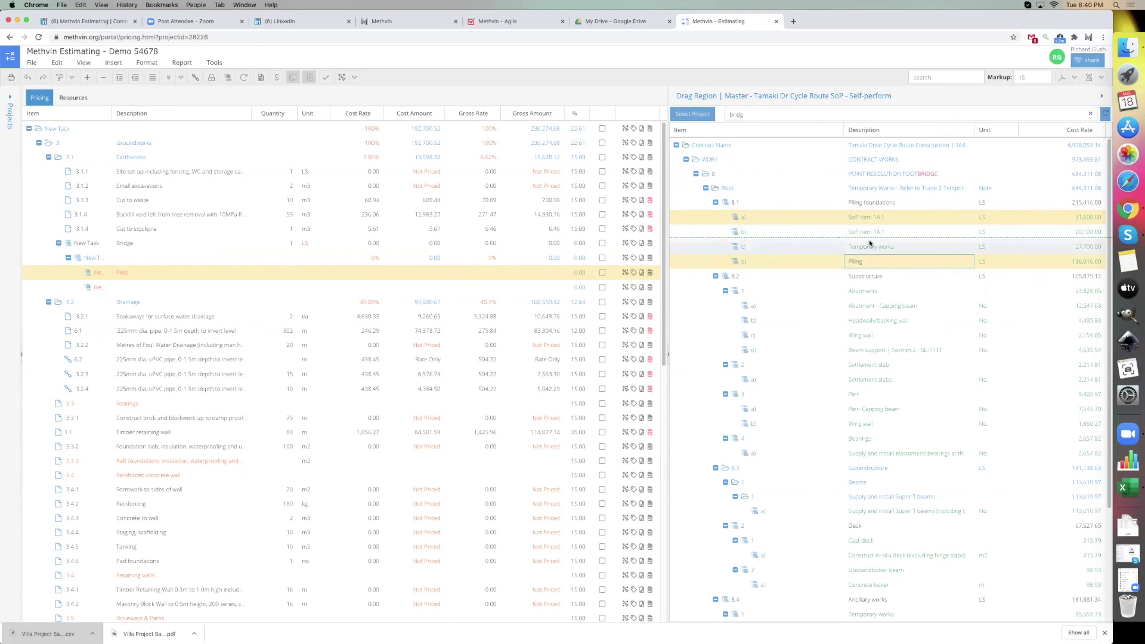
{"action": "left_click", "coordinate": [872, 230], "text": "super"}
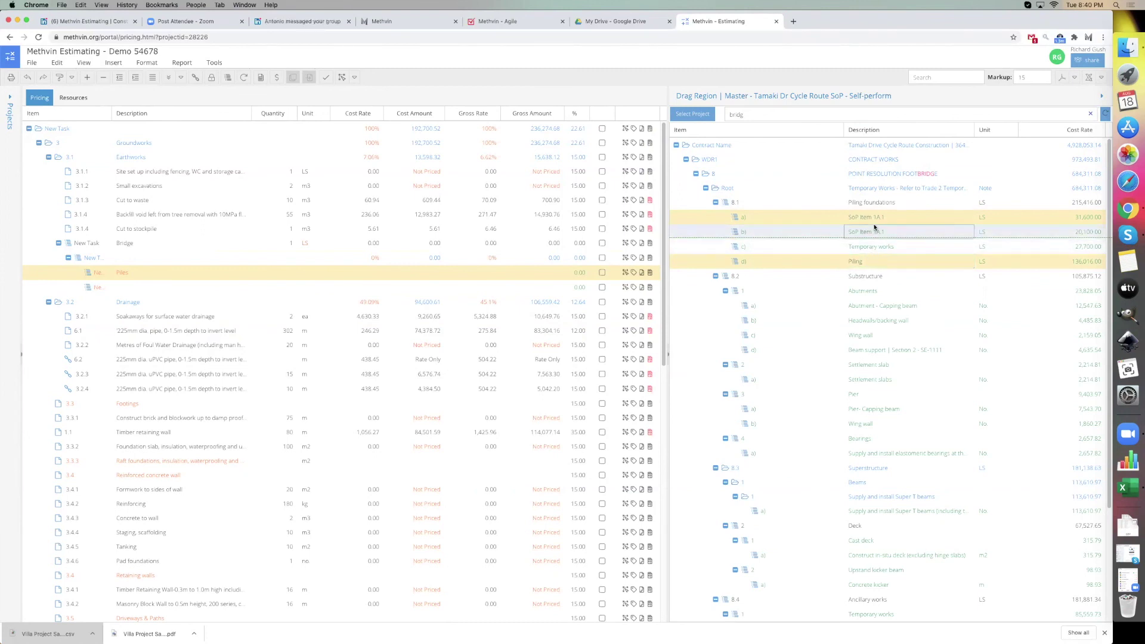
{"action": "left_click", "coordinate": [878, 263], "text": "shift"}
{"action": "left_click_drag", "start_coordinate": [872, 239], "coordinate": [382, 273]}
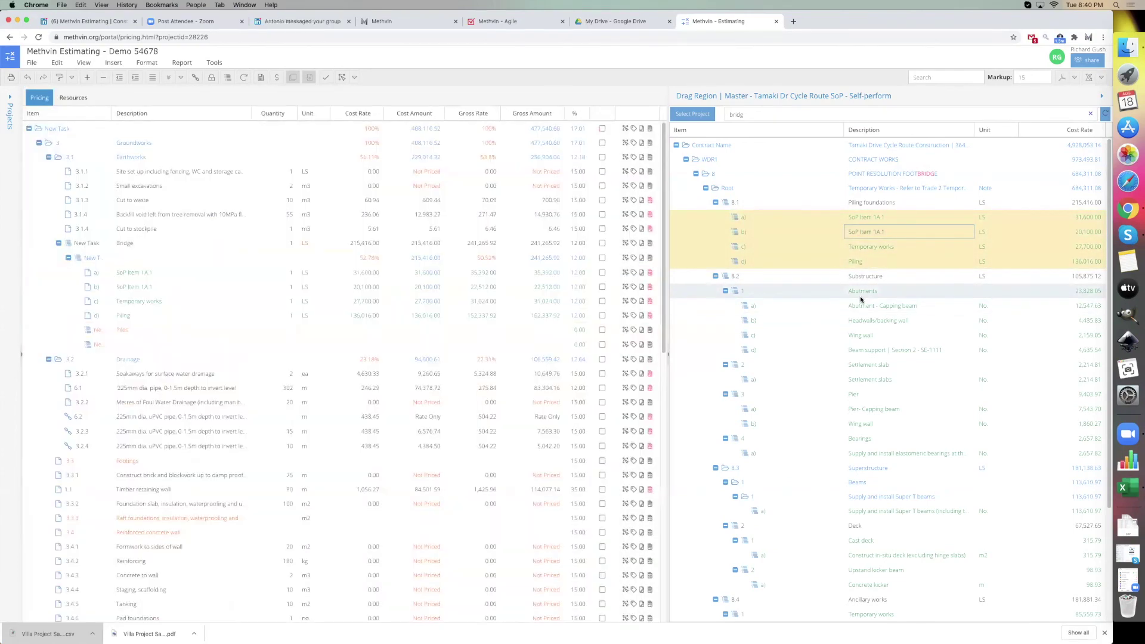
- Try to copy the Abutments parent row together with its first three child items into the Bridge subschedule
{"action": "left_click", "coordinate": [860, 293]}
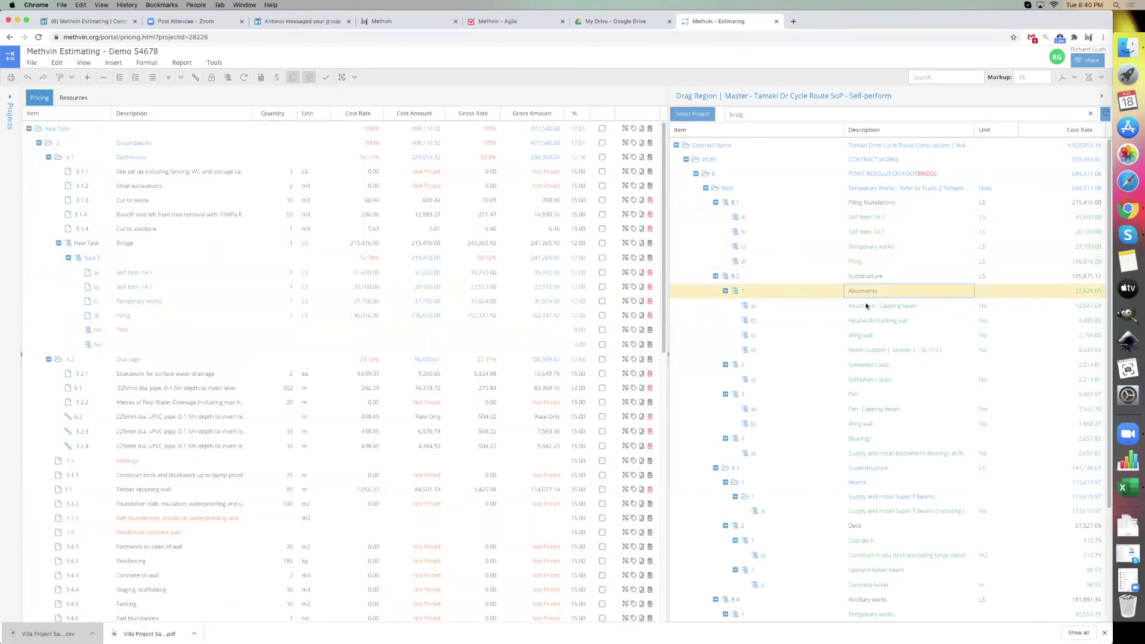
{"action": "left_click", "coordinate": [865, 334], "text": "shift"}
{"action": "left_click_drag", "start_coordinate": [873, 310], "coordinate": [182, 339]}
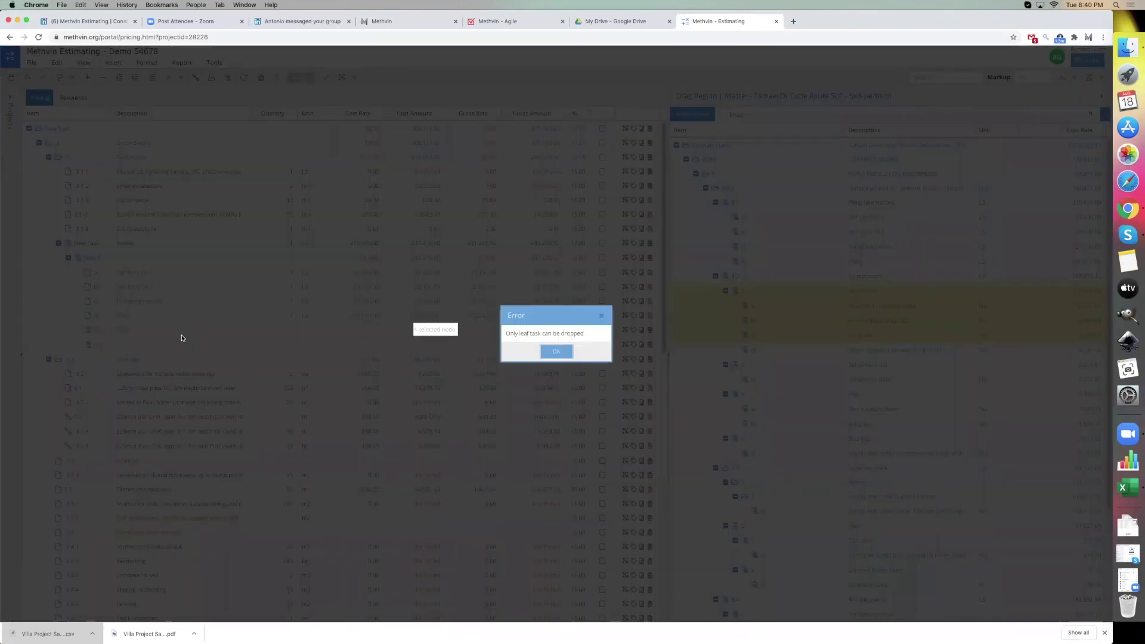
{"action": "left_click", "coordinate": [556, 351]}
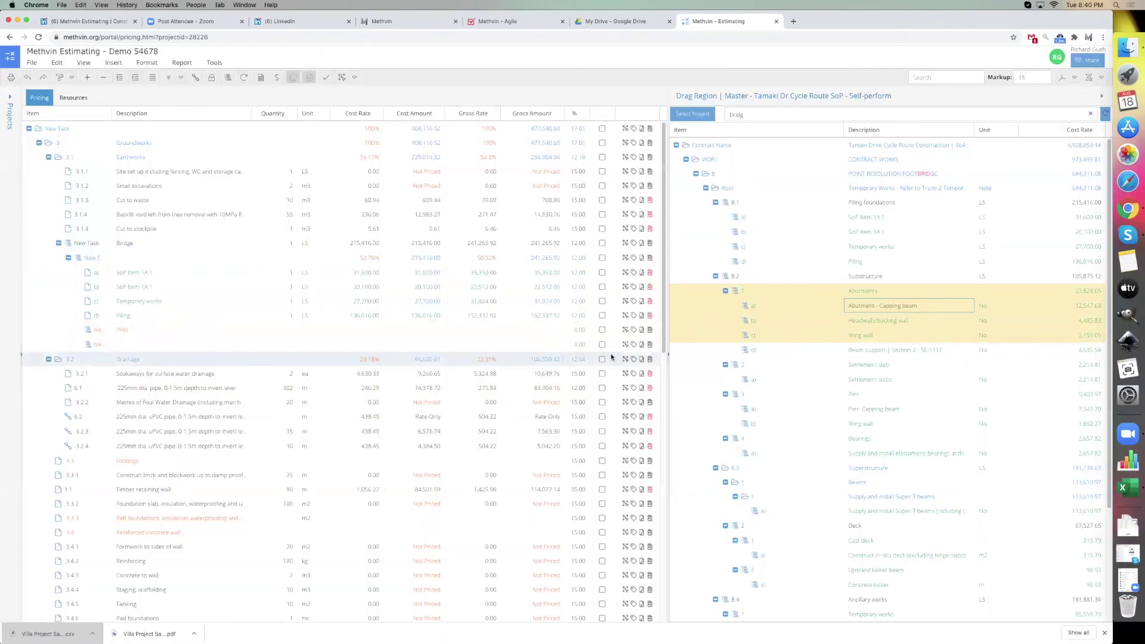
- Copy only the four child items under Abutments, from capping beam to beam support, below the Piles task and collapse the master project view
{"action": "left_click", "coordinate": [837, 350], "text": "shift"}
{"action": "left_click_drag", "start_coordinate": [850, 322], "coordinate": [256, 340]}
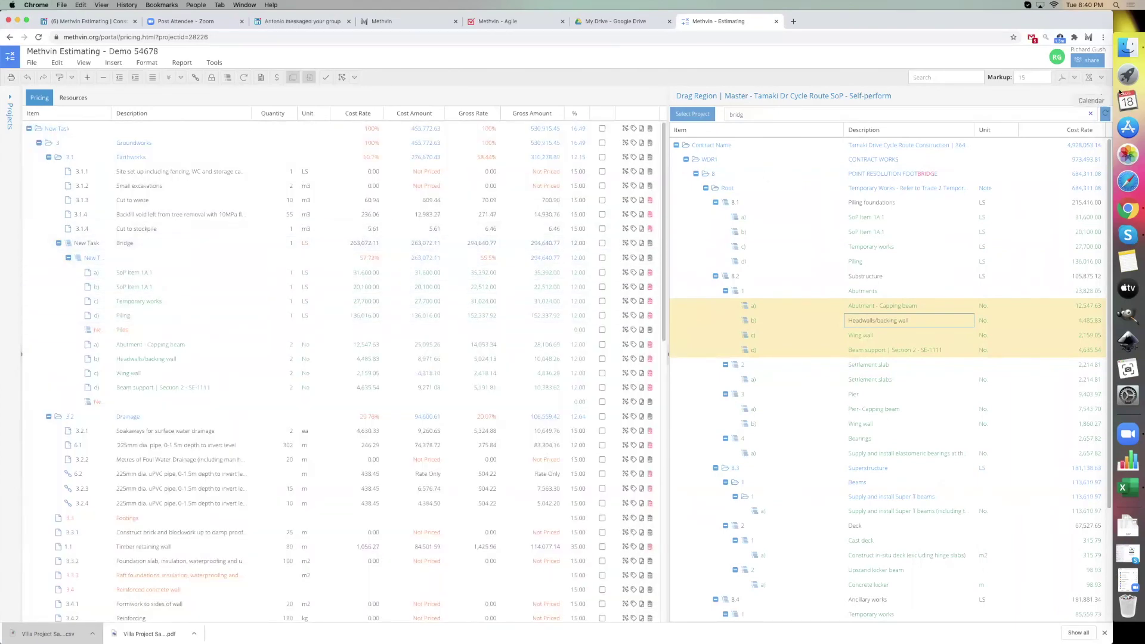
{"action": "left_click", "coordinate": [1101, 97]}
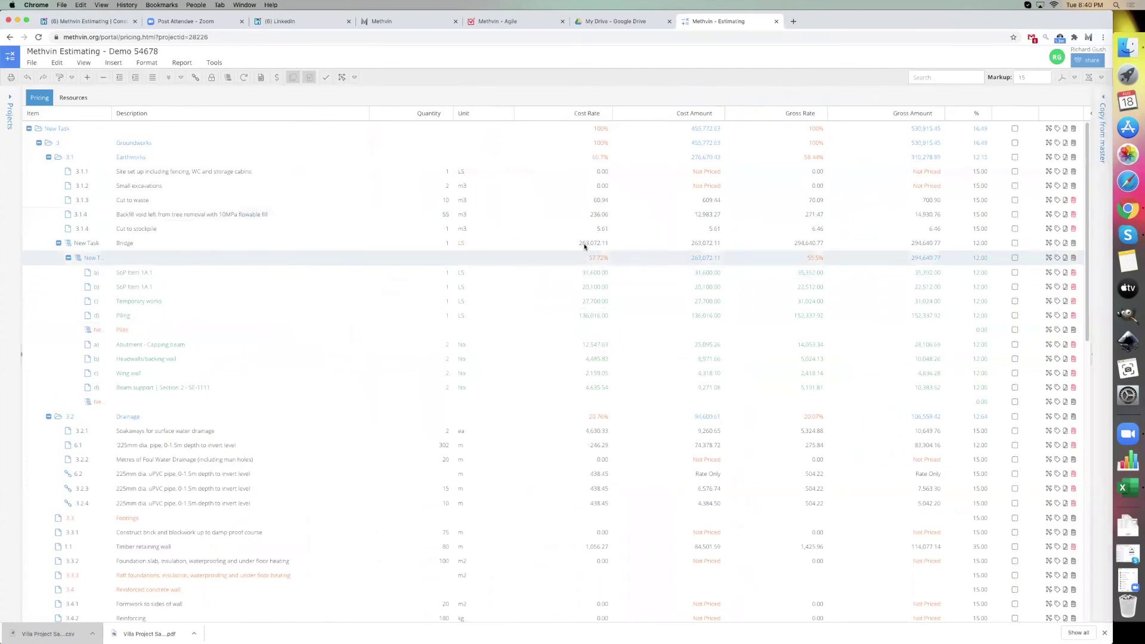
- Check the copied Temporary works item's worksheet, close it and look at the Bridge task's cost rate
{"action": "left_click", "coordinate": [599, 289]}
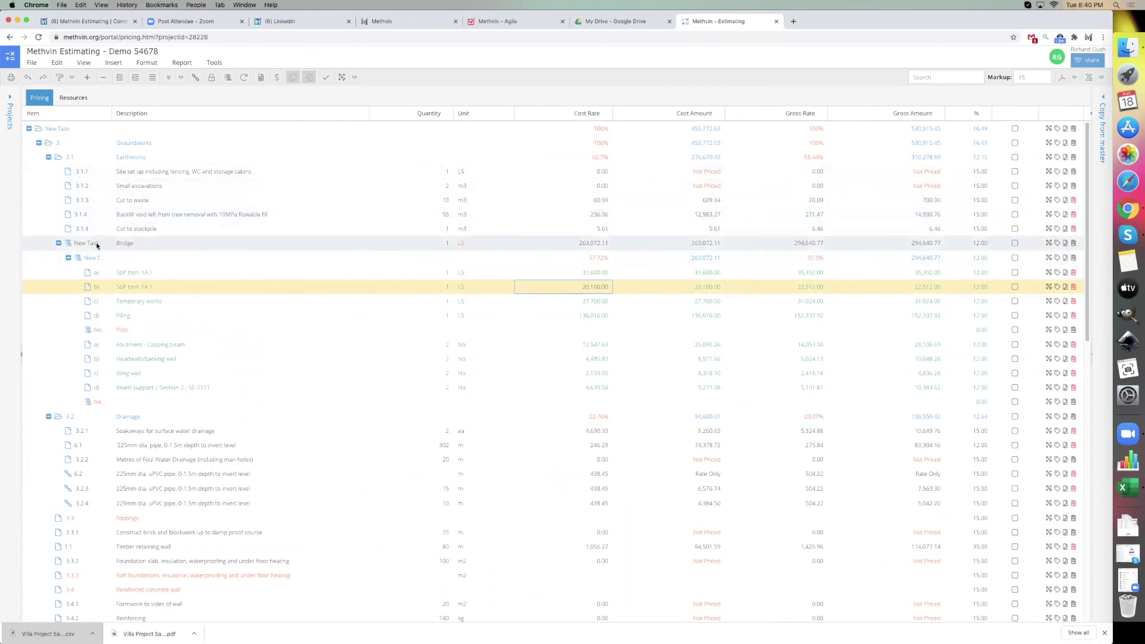
{"action": "left_click", "coordinate": [596, 301]}
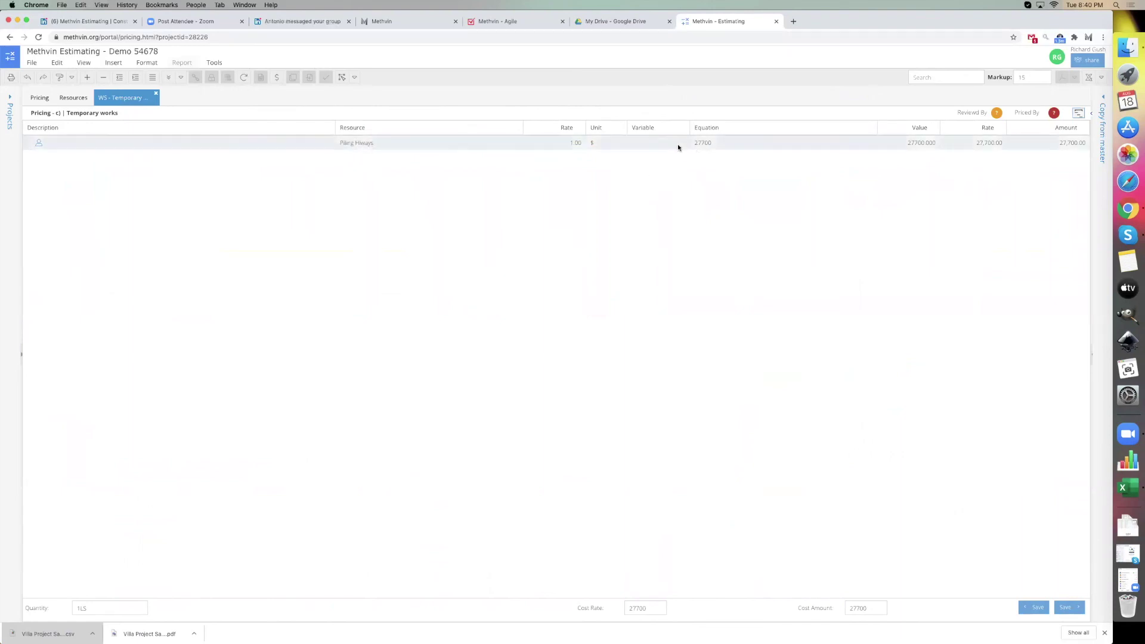
{"action": "left_click", "coordinate": [157, 93]}
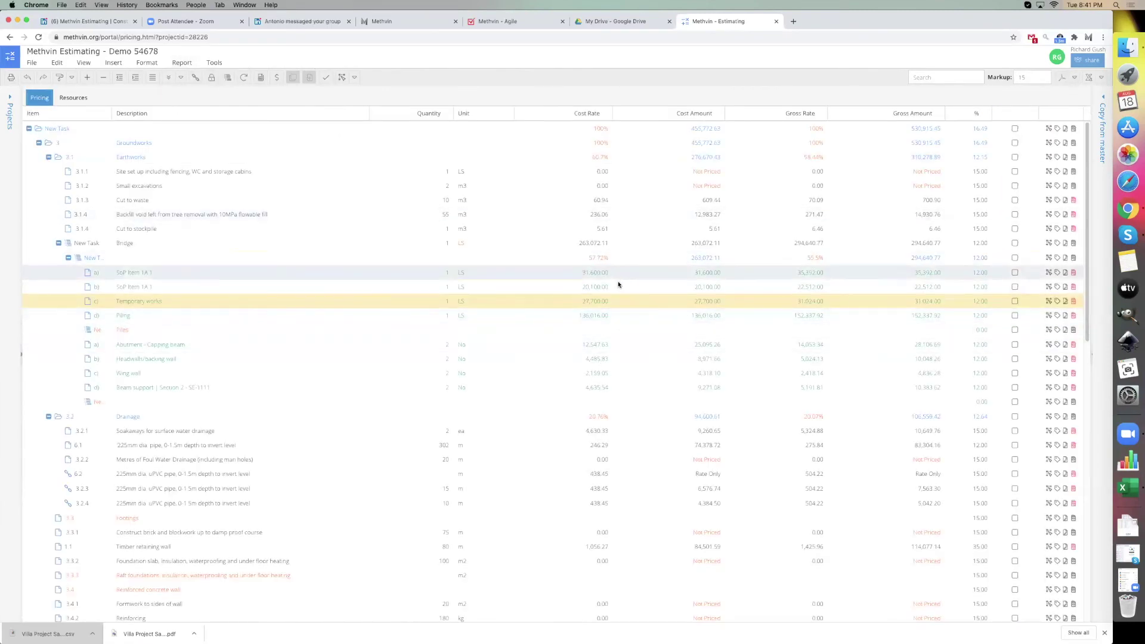
{"action": "left_click", "coordinate": [596, 245]}
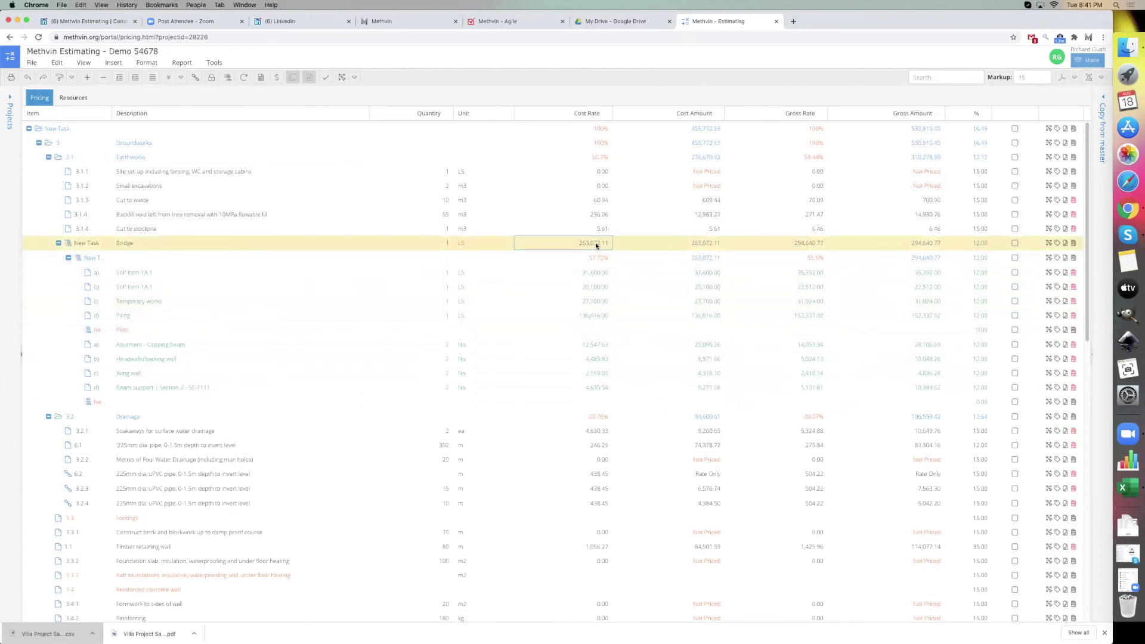
- Generate the Client's SoP report, check the Bridge line, export the report to Excel and close it
{"action": "left_click", "coordinate": [1076, 80]}
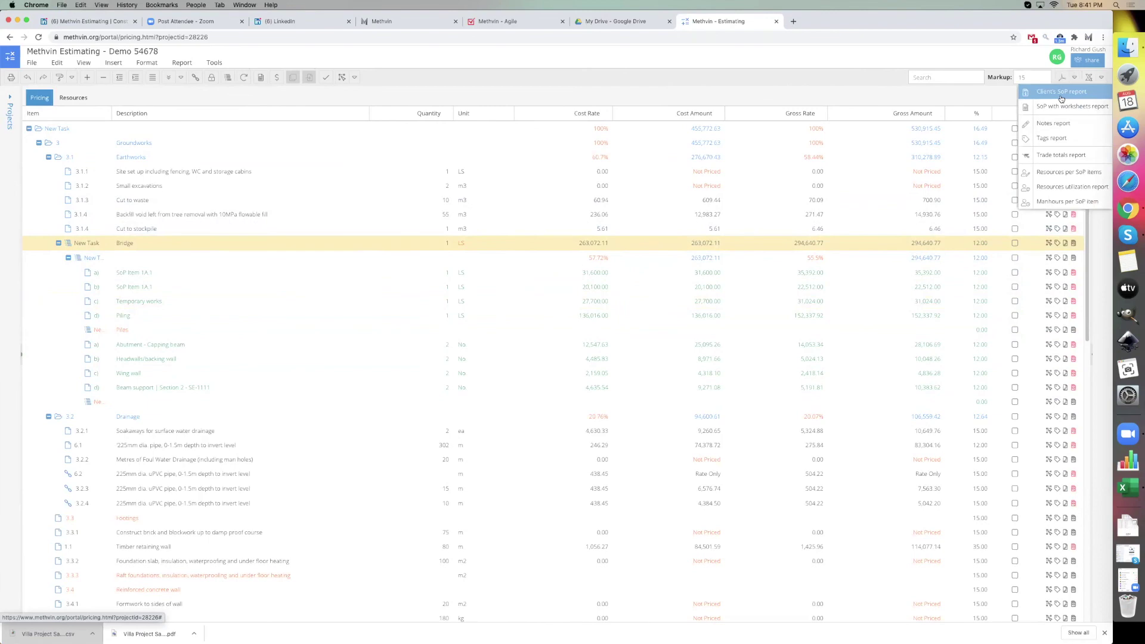
{"action": "left_click", "coordinate": [1060, 98]}
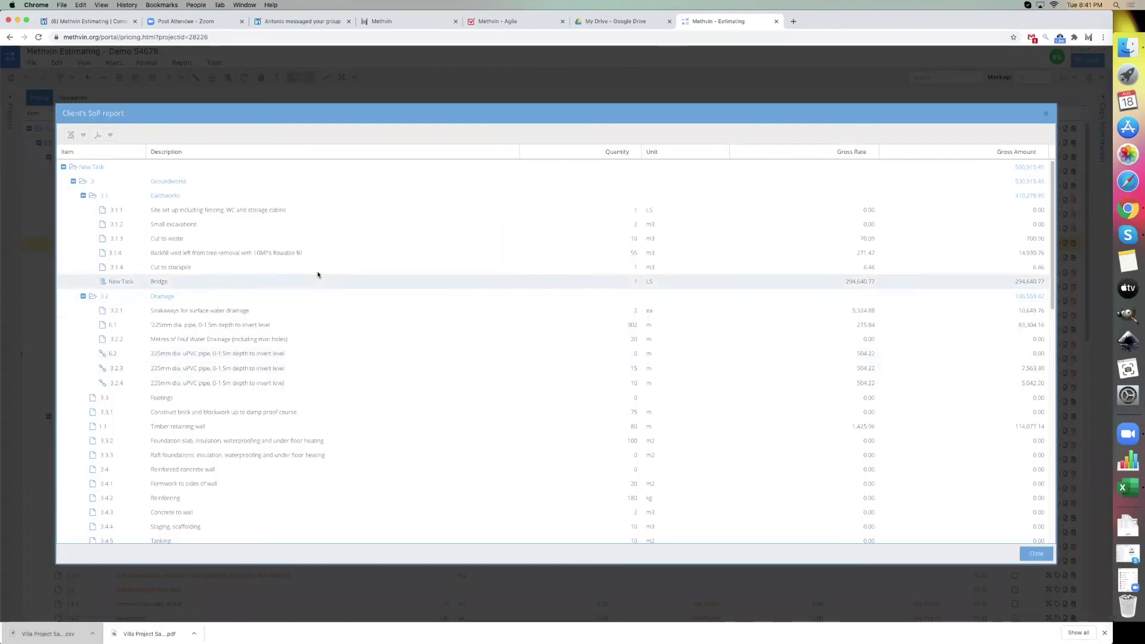
{"action": "left_click", "coordinate": [259, 279]}
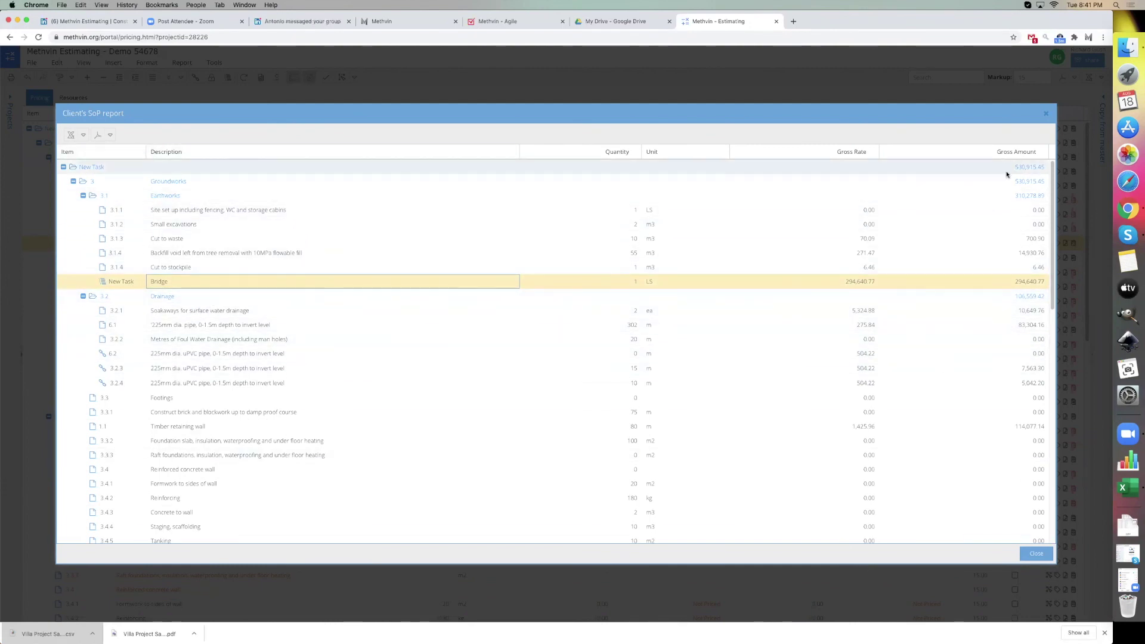
{"action": "left_click", "coordinate": [71, 136]}
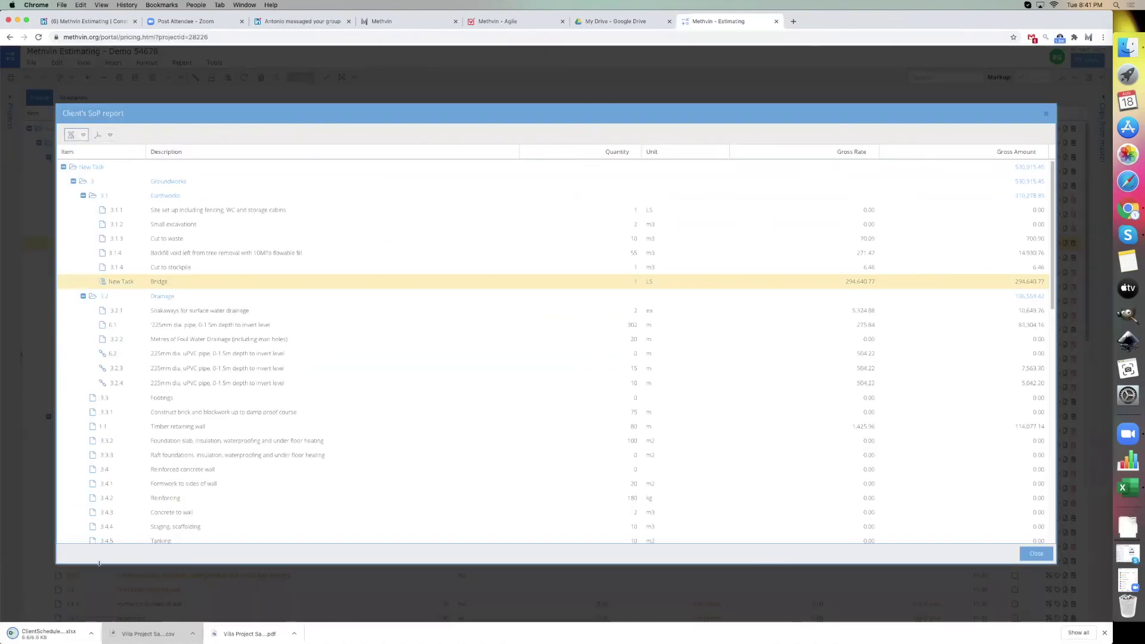
{"action": "left_click", "coordinate": [1045, 116]}
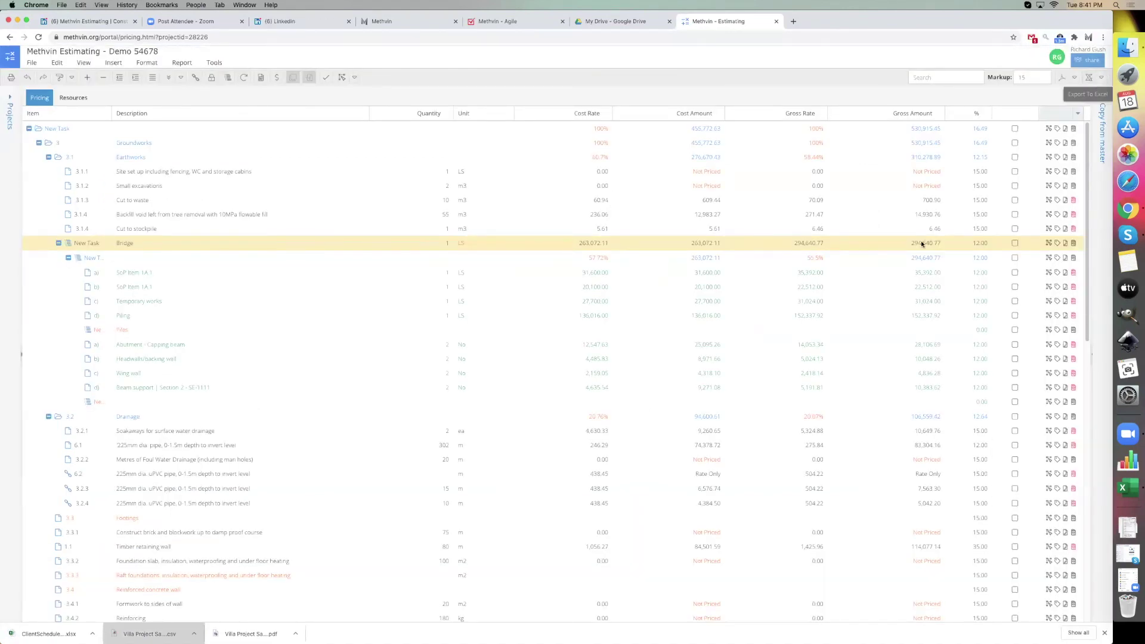
- Set the markup of item 6.1, the 225mm dia. pipe under Drainage, to 25%
{"action": "scroll", "coordinate": [655, 329], "scroll_direction": "down", "scroll_amount": 1}
{"action": "scroll", "coordinate": [655, 329], "scroll_direction": "up", "scroll_amount": 1}
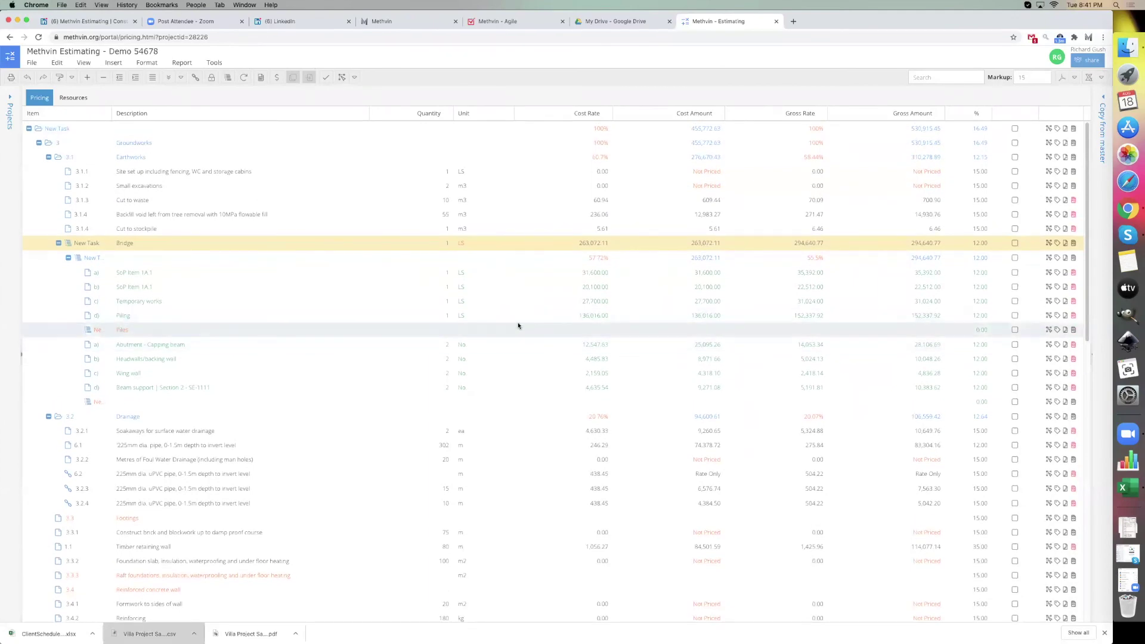
{"action": "scroll", "coordinate": [517, 325], "scroll_direction": "down", "scroll_amount": 10}
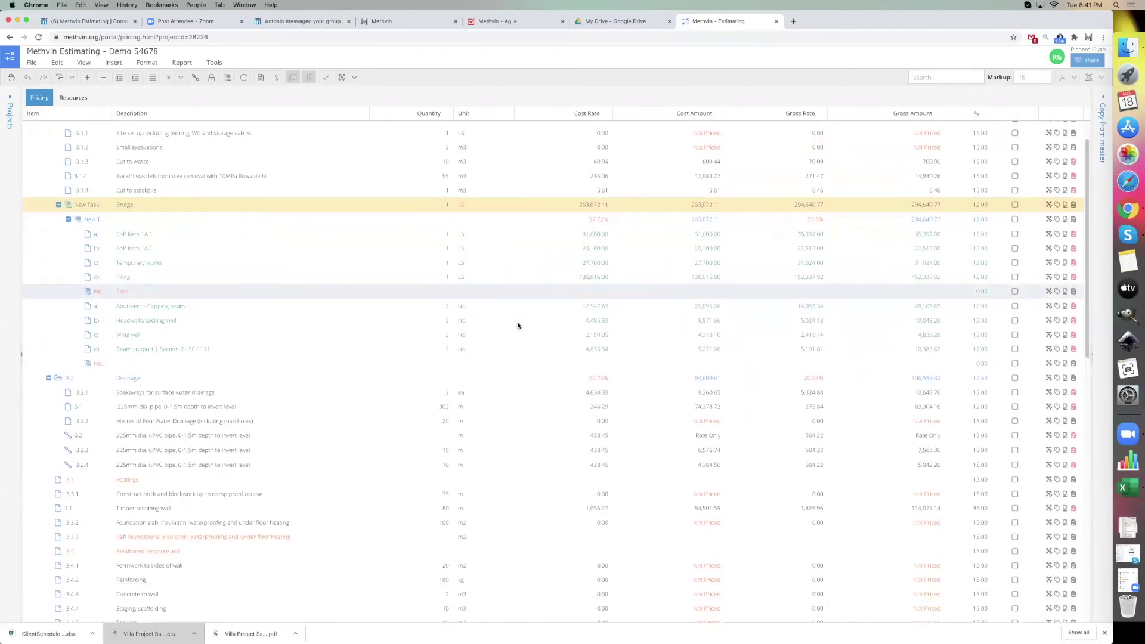
{"action": "scroll", "coordinate": [467, 290], "scroll_direction": "up", "scroll_amount": 1}
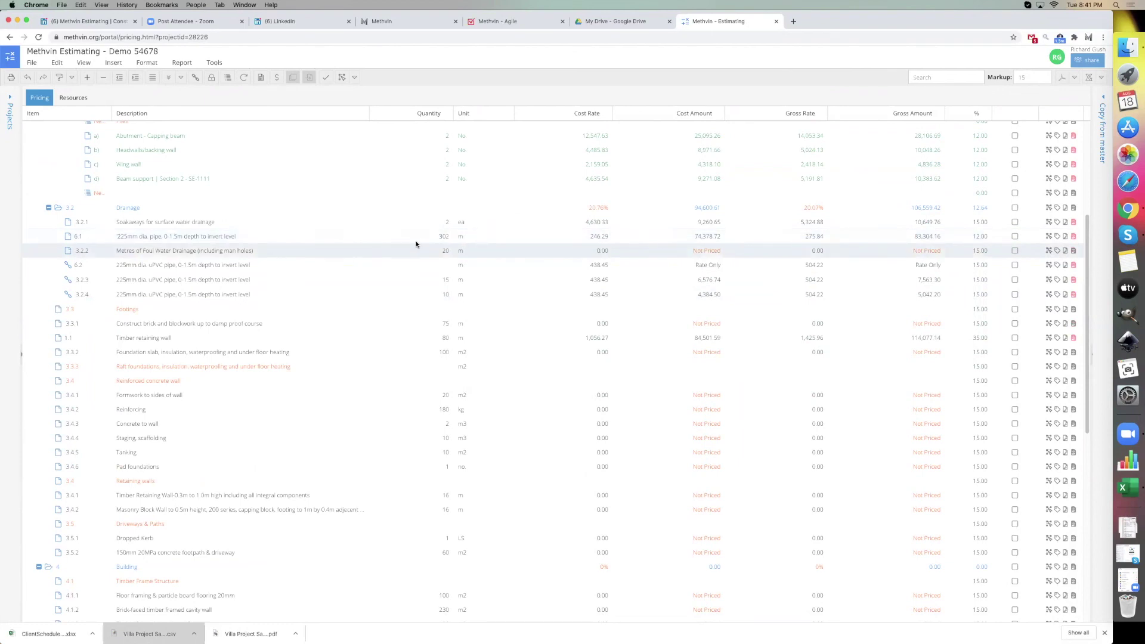
{"action": "left_click", "coordinate": [445, 237]}
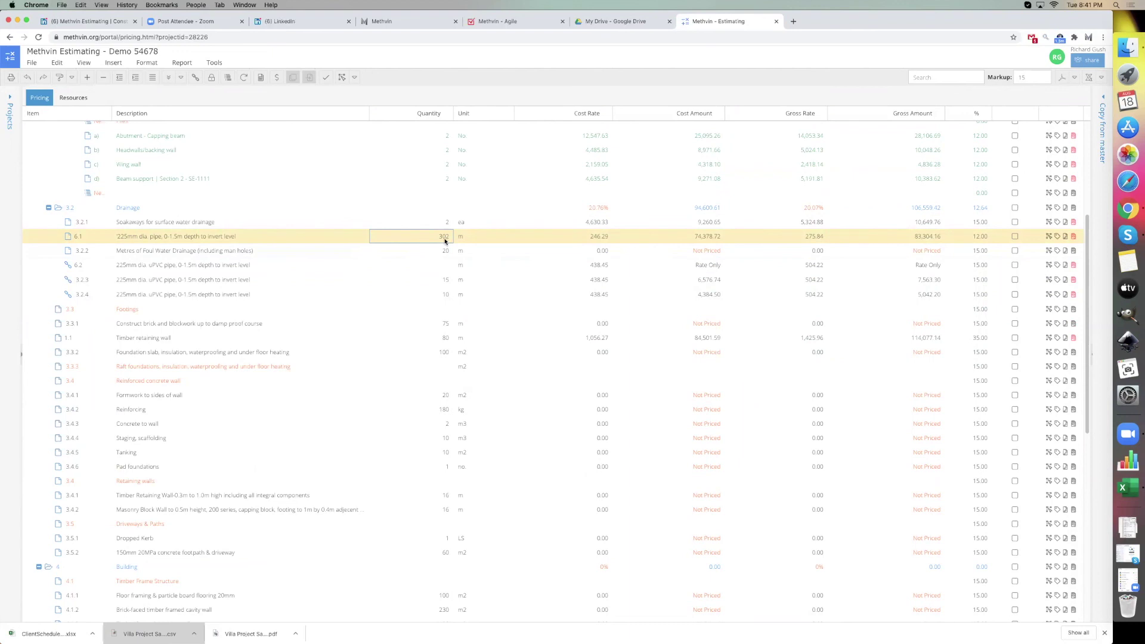
{"action": "scroll", "coordinate": [444, 244], "scroll_direction": "up", "scroll_amount": 1}
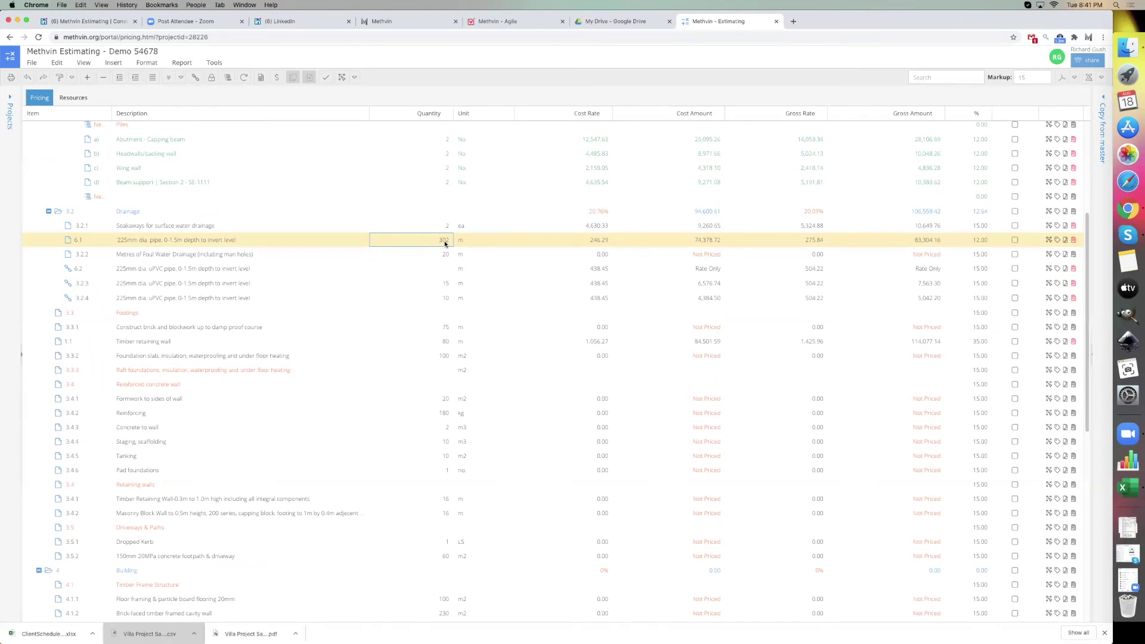
{"action": "scroll", "coordinate": [444, 245], "scroll_direction": "up", "scroll_amount": 2}
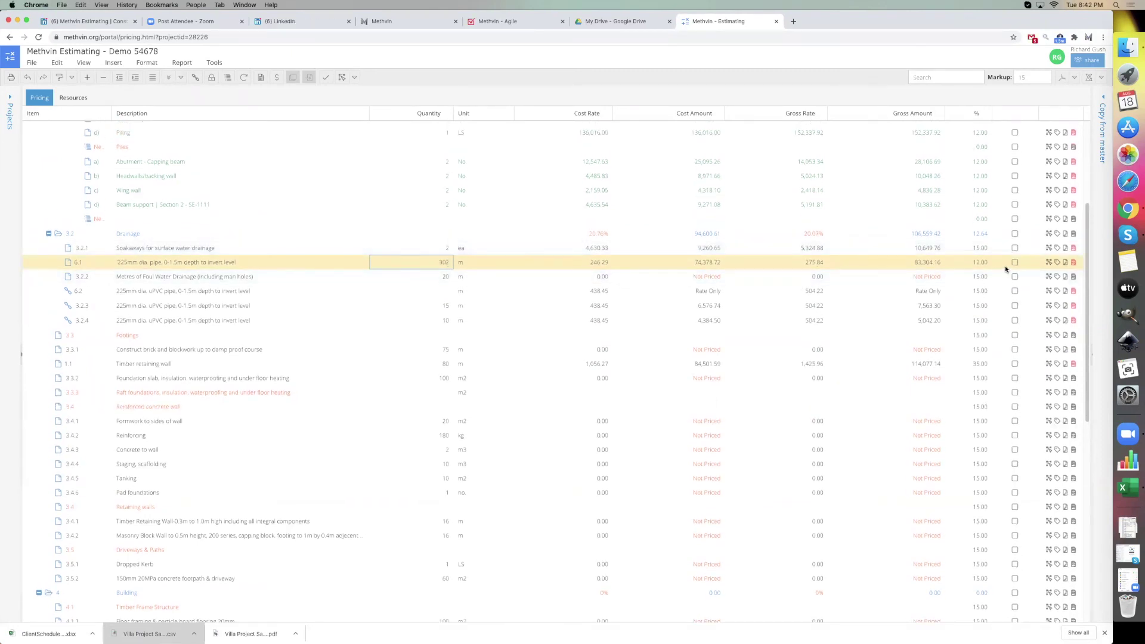
{"action": "left_click", "coordinate": [979, 263]}
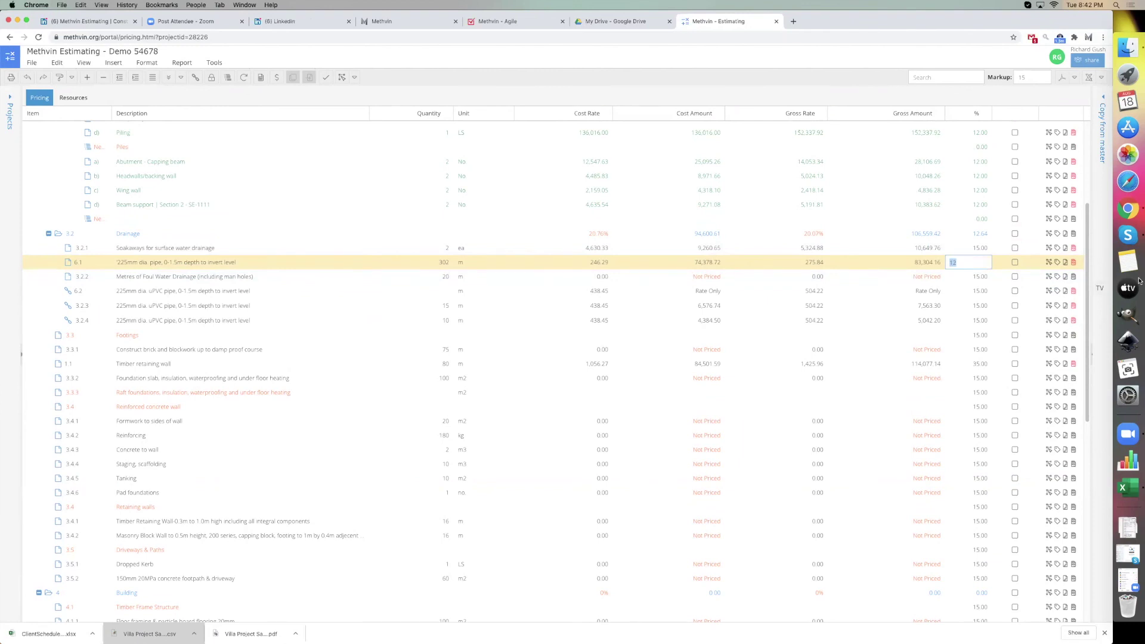
{"action": "type", "text": "2"}
{"action": "key", "text": "Return"}
- Set the gross rate of the 225mm dia. pipe item 6.1 to 350, accepting the change to the locked line
{"action": "key", "text": "Left"}
{"action": "key", "text": "Left"}
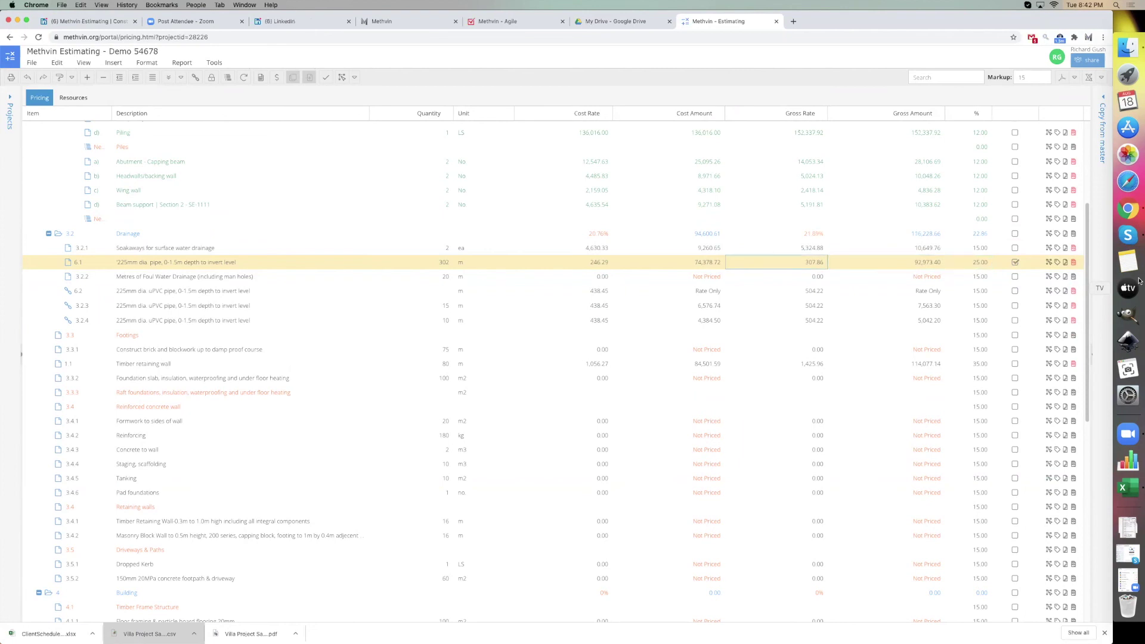
{"action": "key", "text": "Return"}
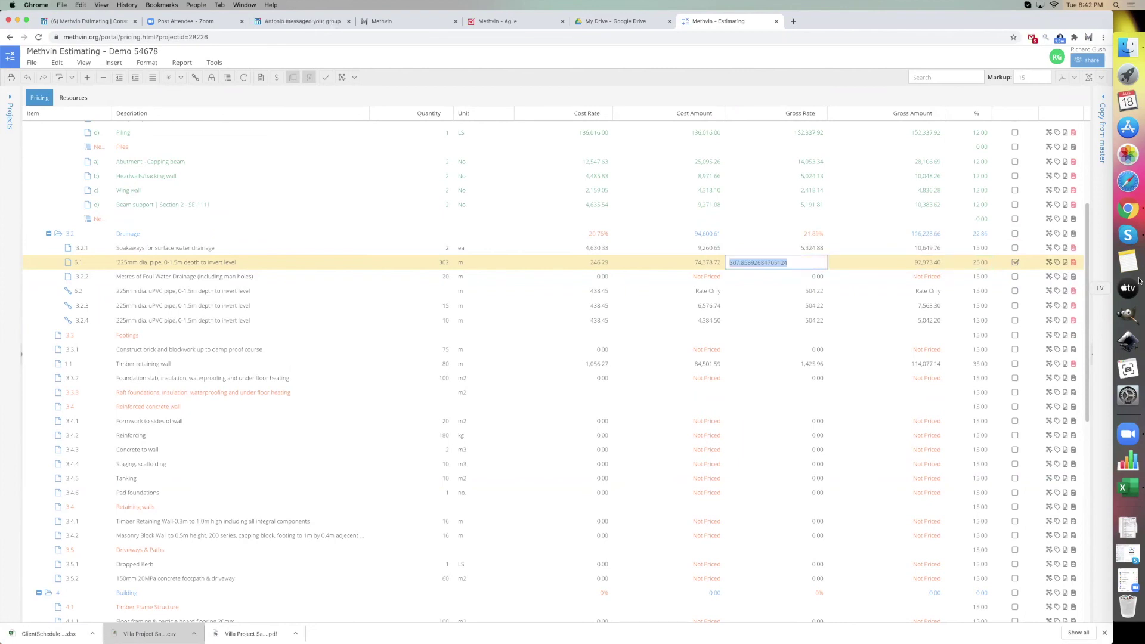
{"action": "type", "text": "300"}
{"action": "key", "text": "Return"}
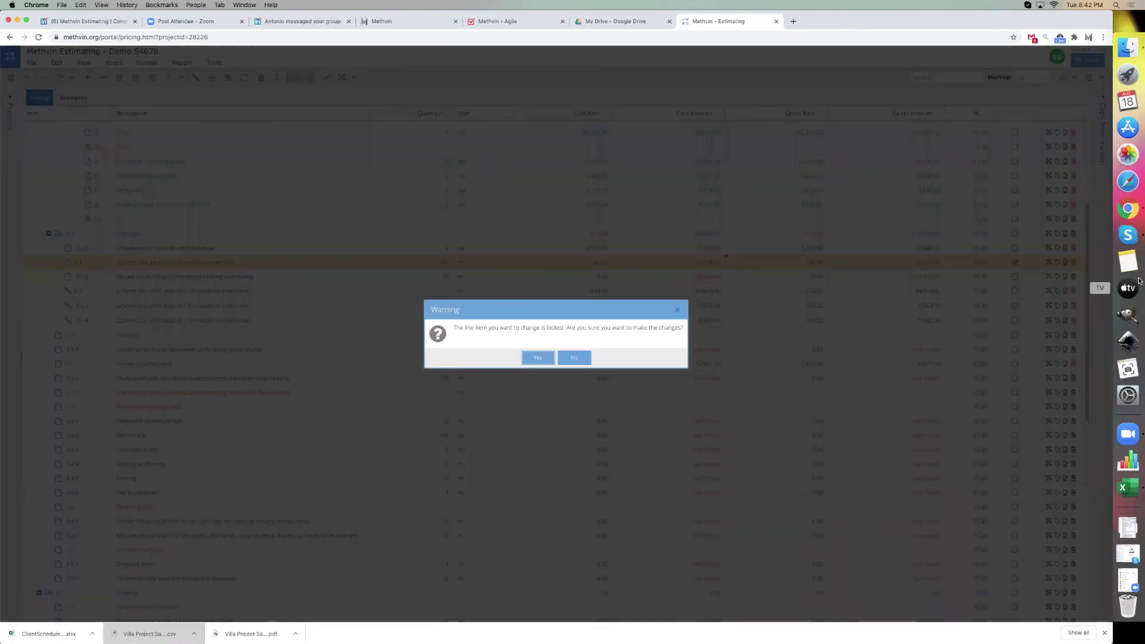
{"action": "left_click", "coordinate": [539, 358]}
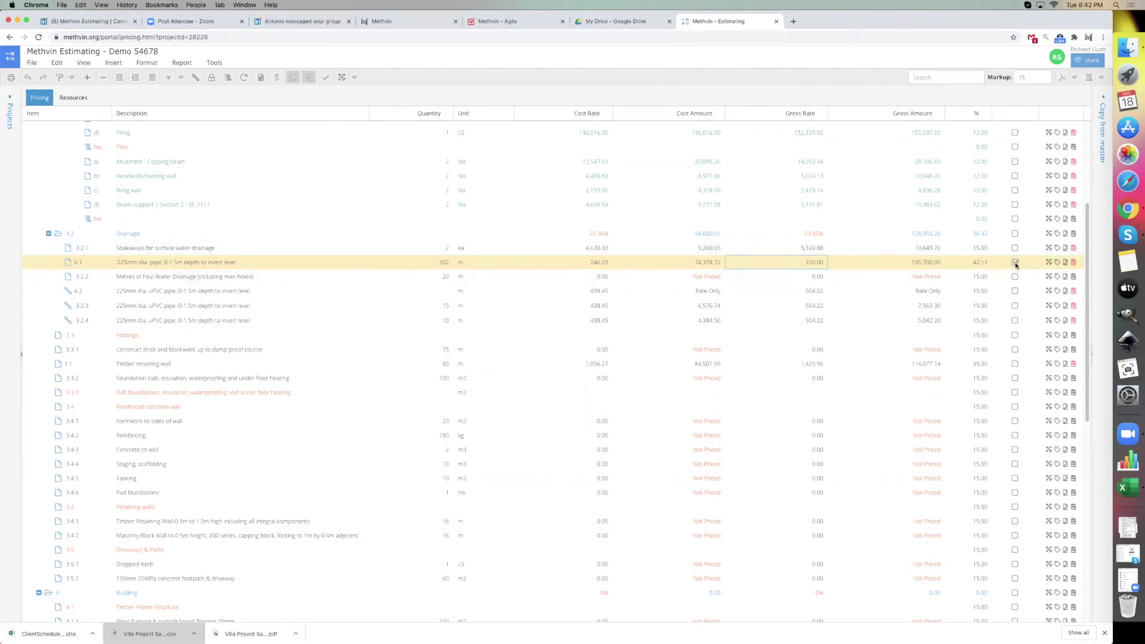
- Check the markup percentage on the estimate's top row and set the overall project markup to 7
{"action": "scroll", "coordinate": [1014, 257], "scroll_direction": "up", "scroll_amount": 4}
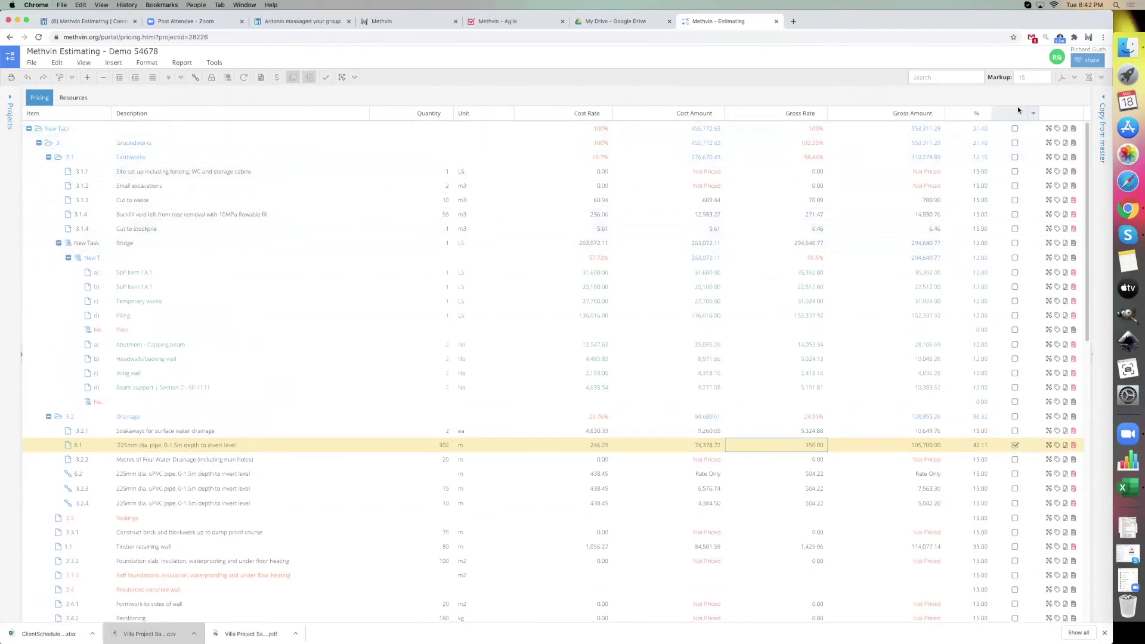
{"action": "left_click", "coordinate": [979, 129]}
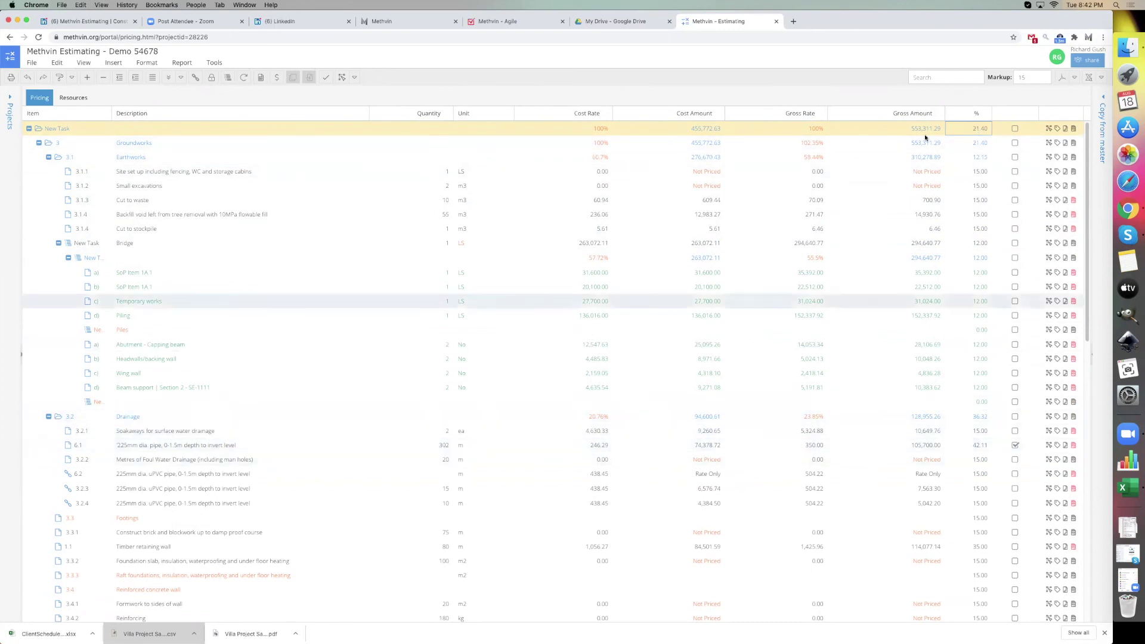
{"action": "left_click_drag", "start_coordinate": [1033, 78], "coordinate": [1000, 69]}
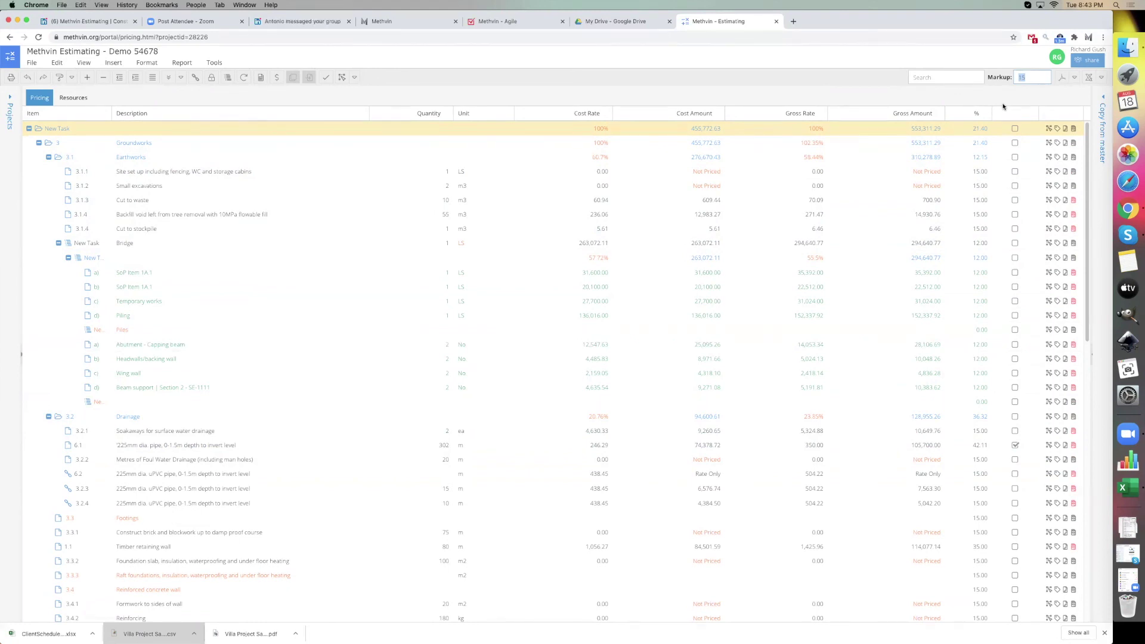
{"action": "type", "text": "7"}
{"action": "key", "text": "Return"}
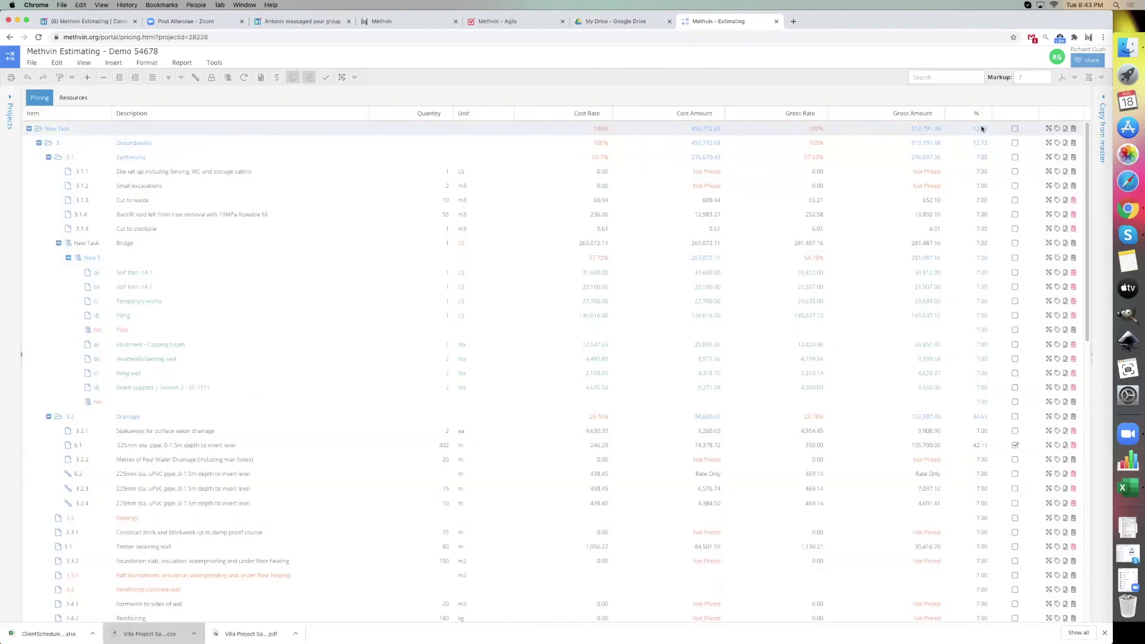
- Set the overall project markup to 8.5
{"action": "left_click", "coordinate": [1017, 77]}
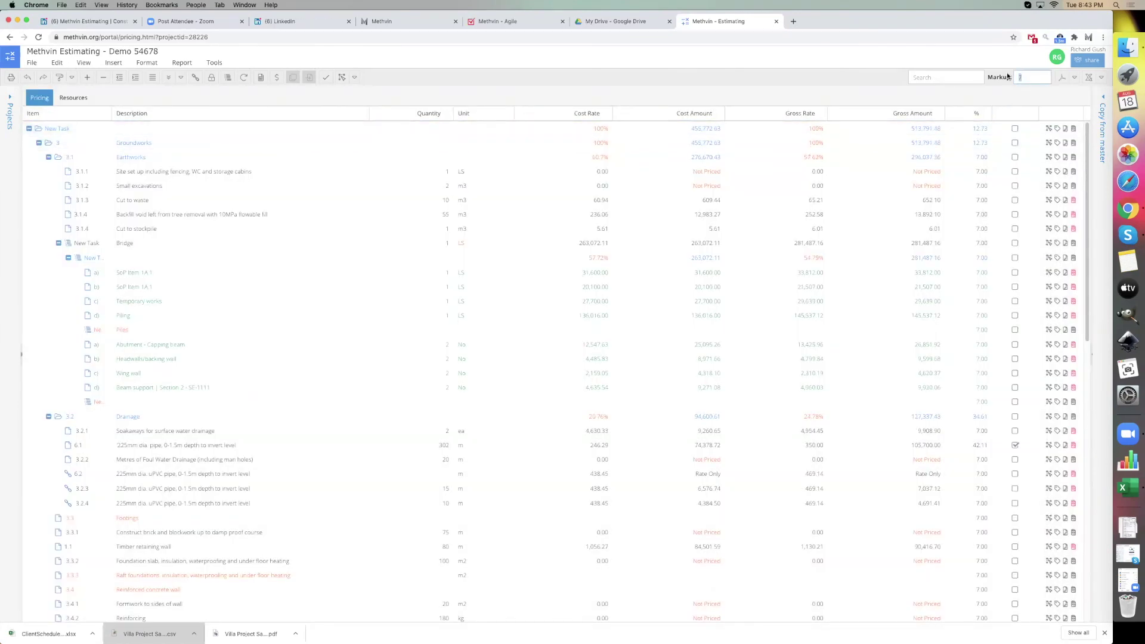
{"action": "type", "text": "8.5"}
{"action": "key", "text": "Return"}
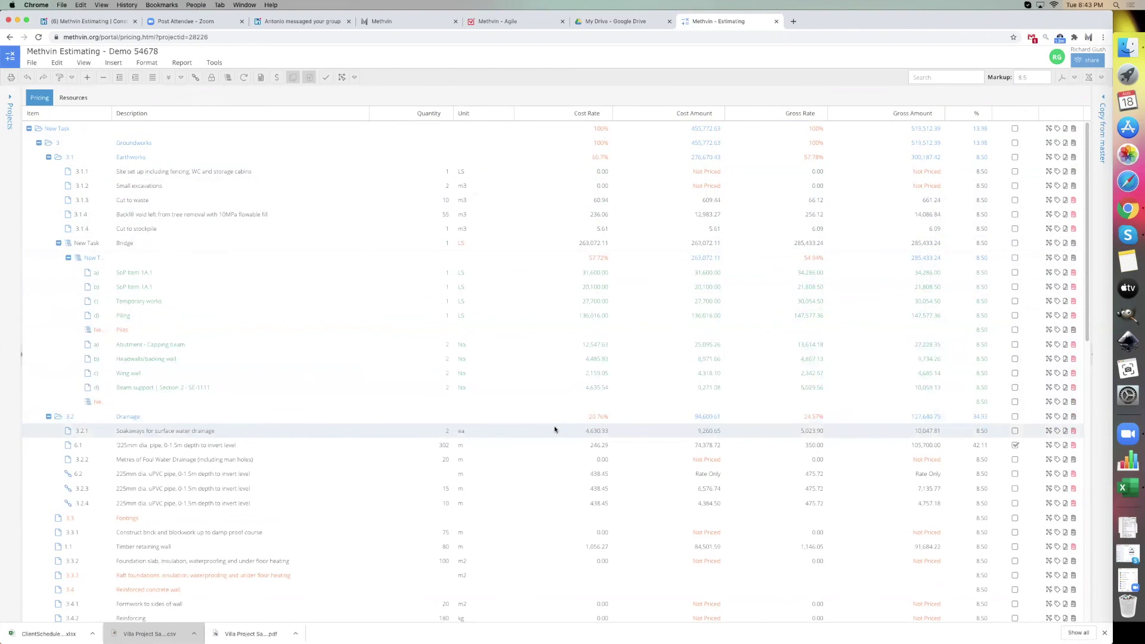
- Set the quantity of the 225mm dia. pipe item 6.1 to 3000, accepting the locked-line change, and check the top row's markup percentage
{"action": "scroll", "coordinate": [555, 429], "scroll_direction": "down", "scroll_amount": 2}
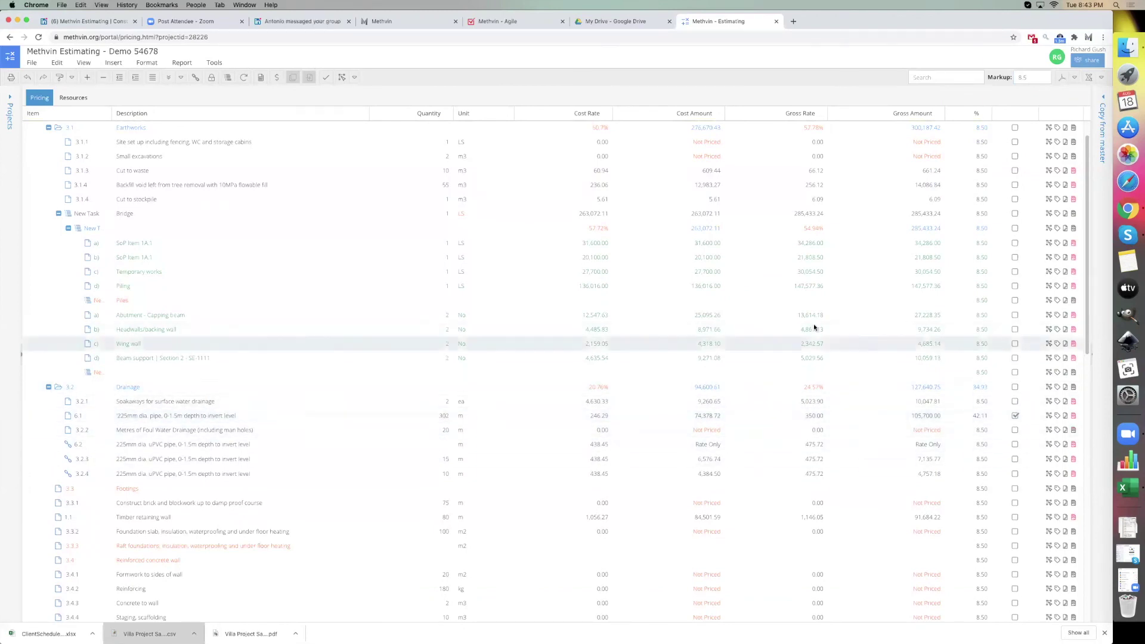
{"action": "left_click", "coordinate": [429, 417]}
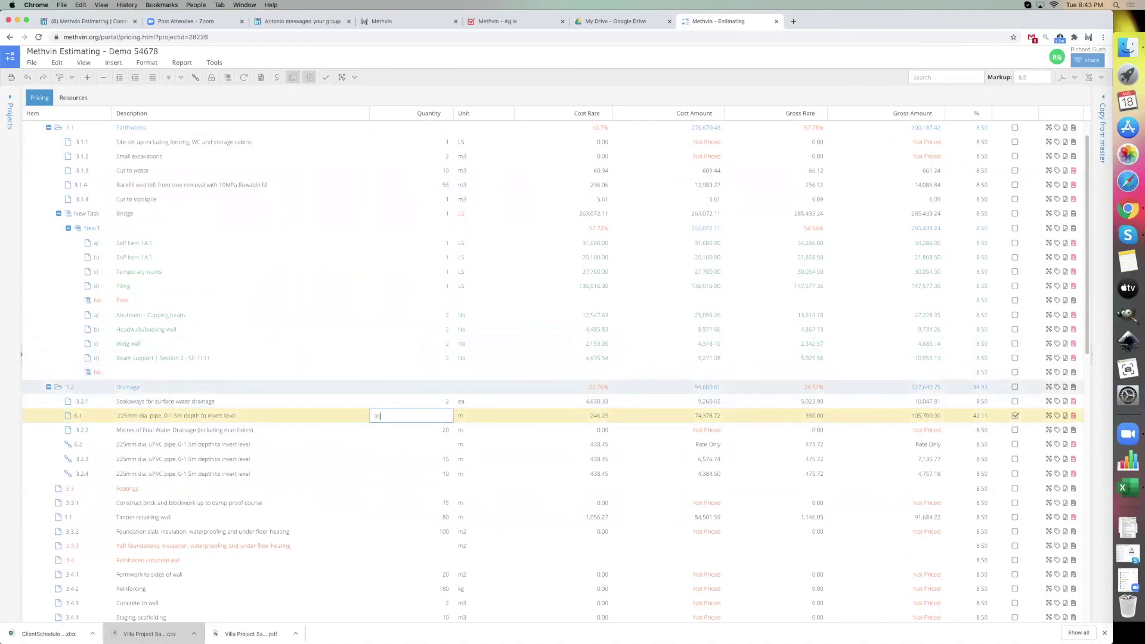
{"action": "type", "text": "3000"}
{"action": "key", "text": "Return"}
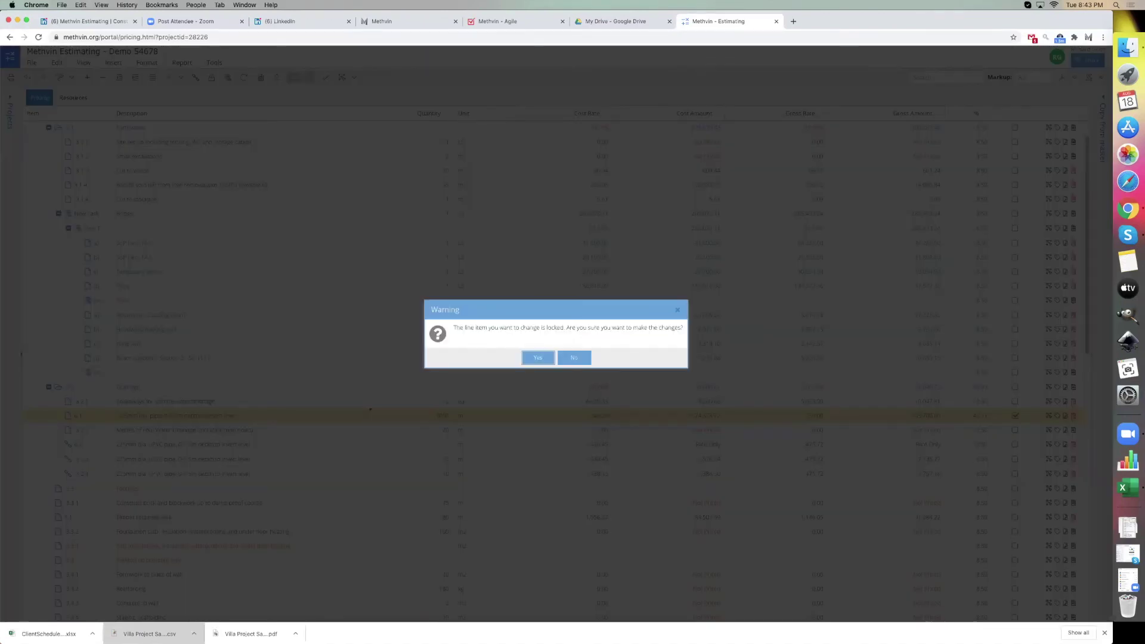
{"action": "left_click", "coordinate": [538, 358]}
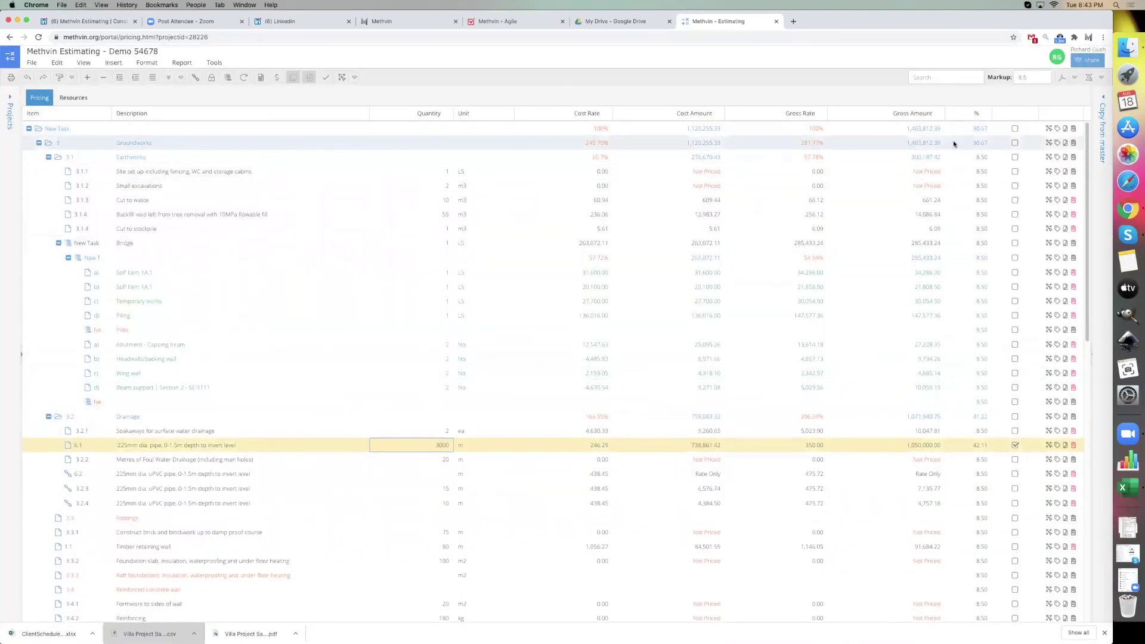
{"action": "left_click", "coordinate": [967, 131]}
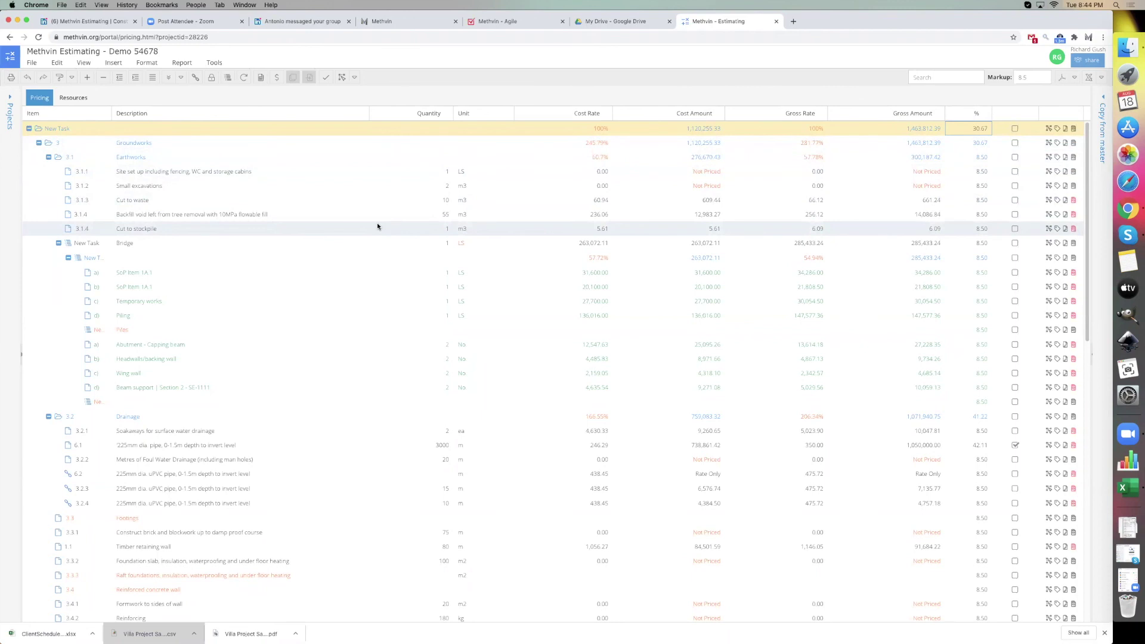
- Review the resource list and move the Exc 6 t resource into the Crews folder under Rates and Crews
{"action": "left_click", "coordinate": [72, 97]}
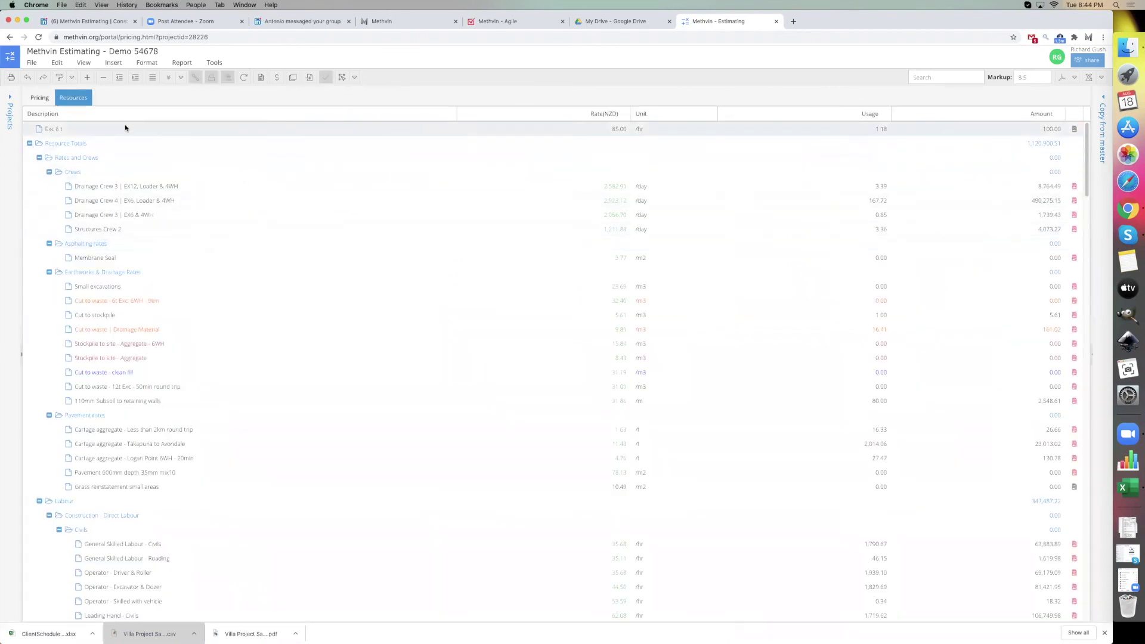
{"action": "scroll", "coordinate": [422, 263], "scroll_direction": "down", "scroll_amount": 10}
{"action": "scroll", "coordinate": [424, 266], "scroll_direction": "down", "scroll_amount": 15}
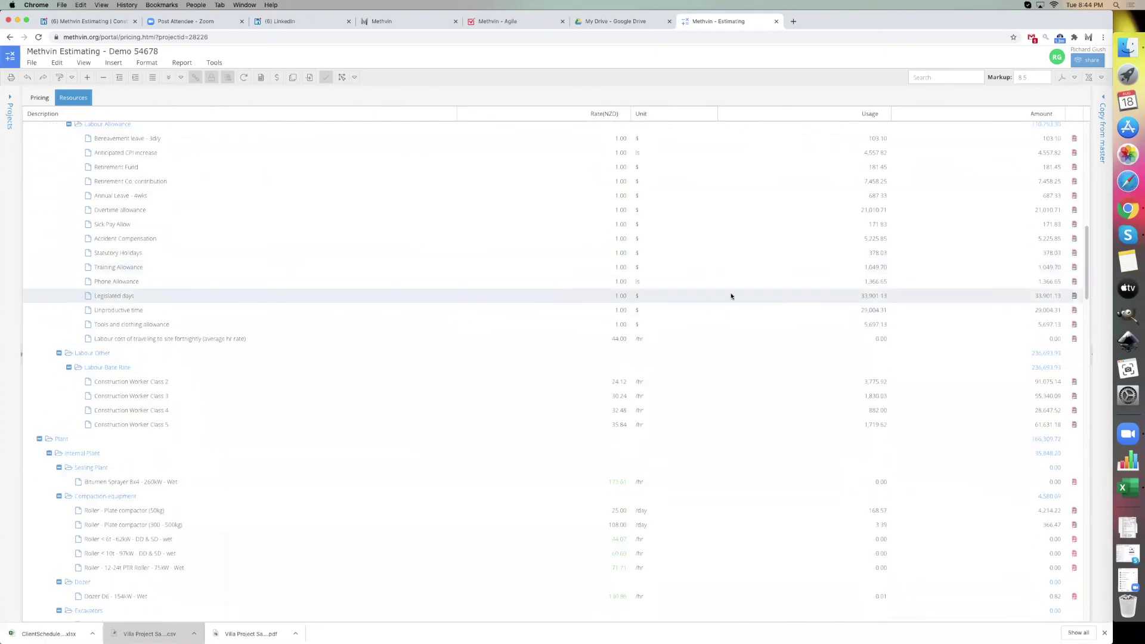
{"action": "scroll", "coordinate": [622, 283], "scroll_direction": "down", "scroll_amount": 15}
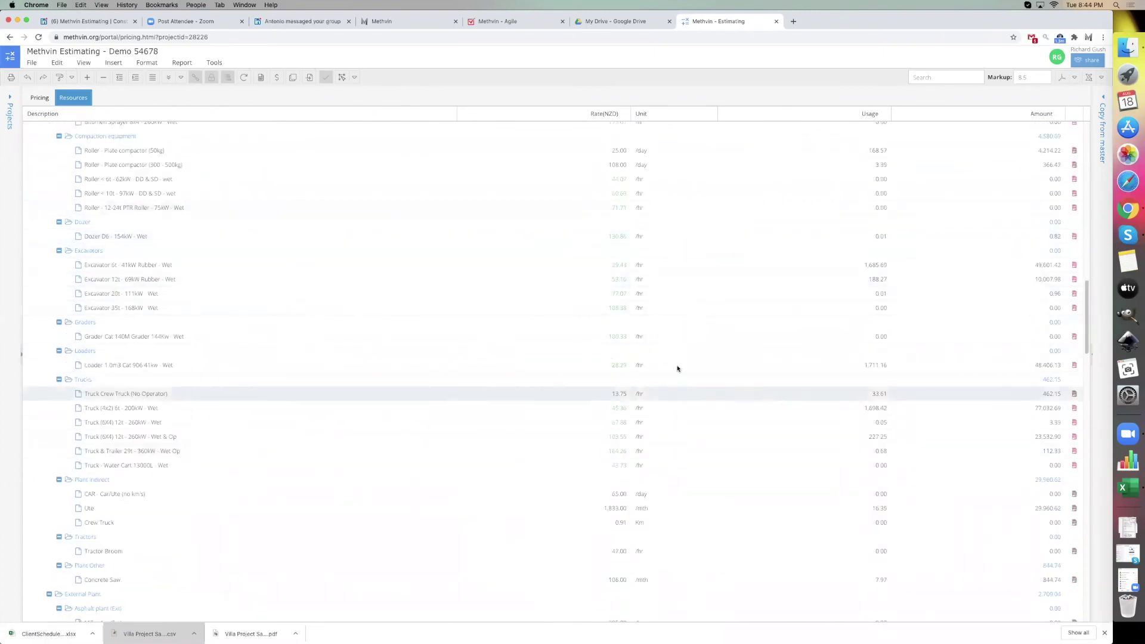
{"action": "scroll", "coordinate": [673, 341], "scroll_direction": "down", "scroll_amount": 15}
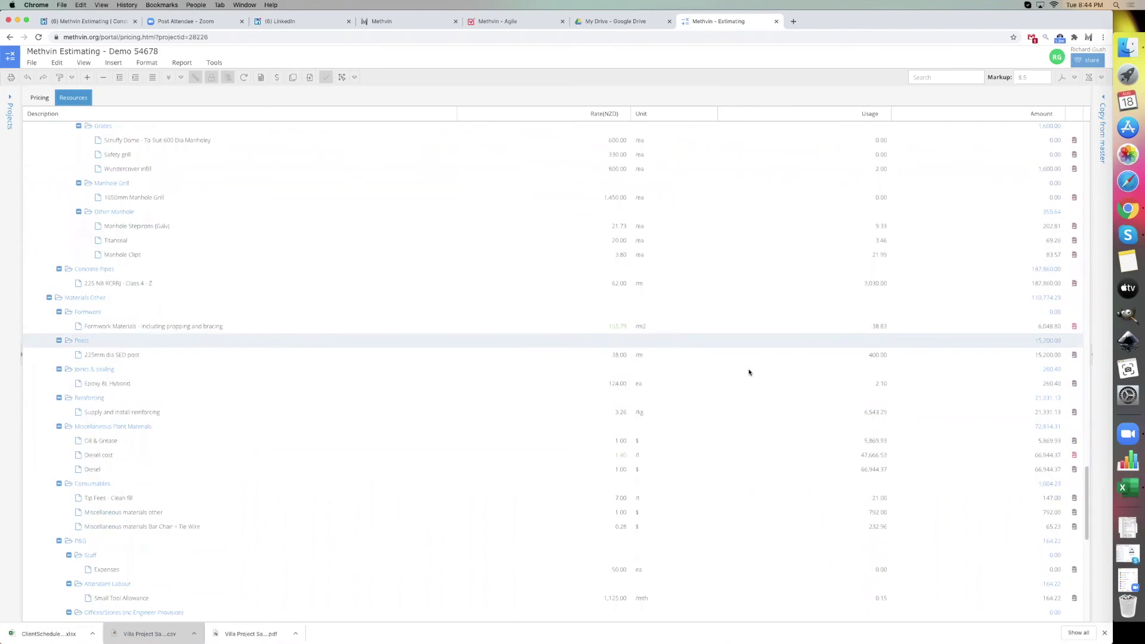
{"action": "scroll", "coordinate": [753, 210], "scroll_direction": "up", "scroll_amount": 20}
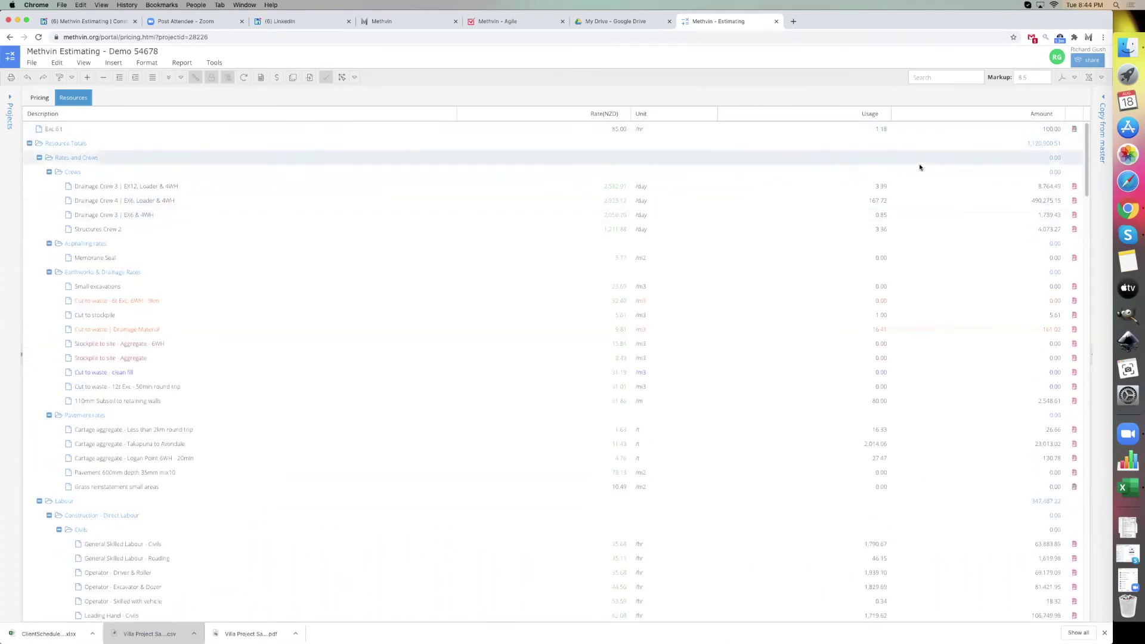
{"action": "left_click", "coordinate": [316, 129]}
{"action": "left_click_drag", "start_coordinate": [318, 151], "coordinate": [325, 197]}
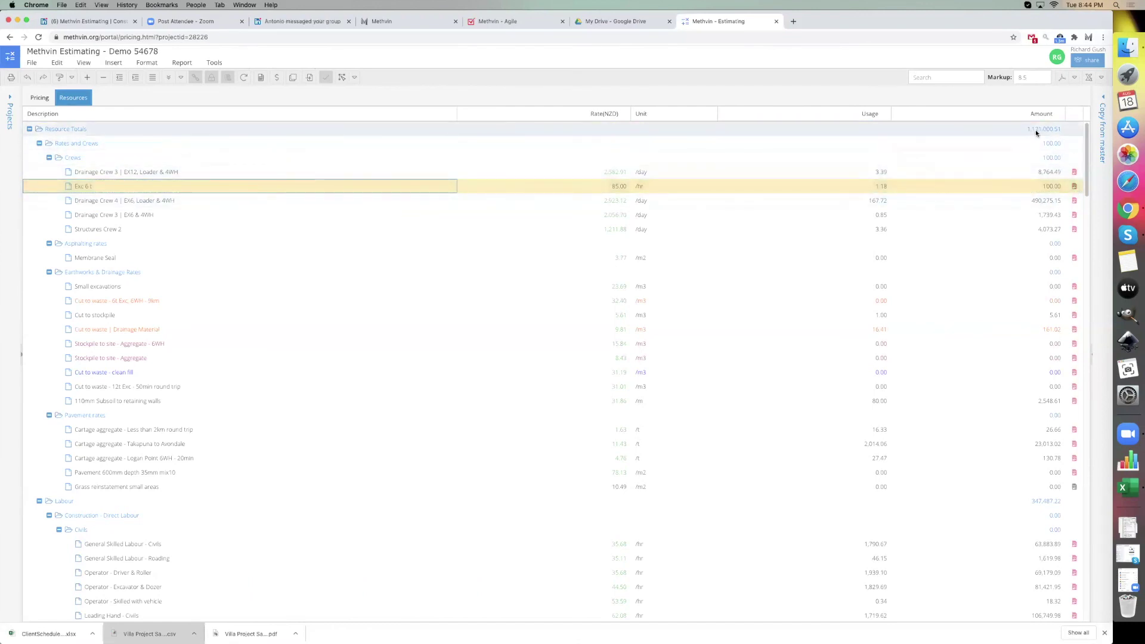
- Recalculate the estimate's pricing and compare its total cost amount with the Resource Totals amount
{"action": "left_click", "coordinate": [40, 97]}
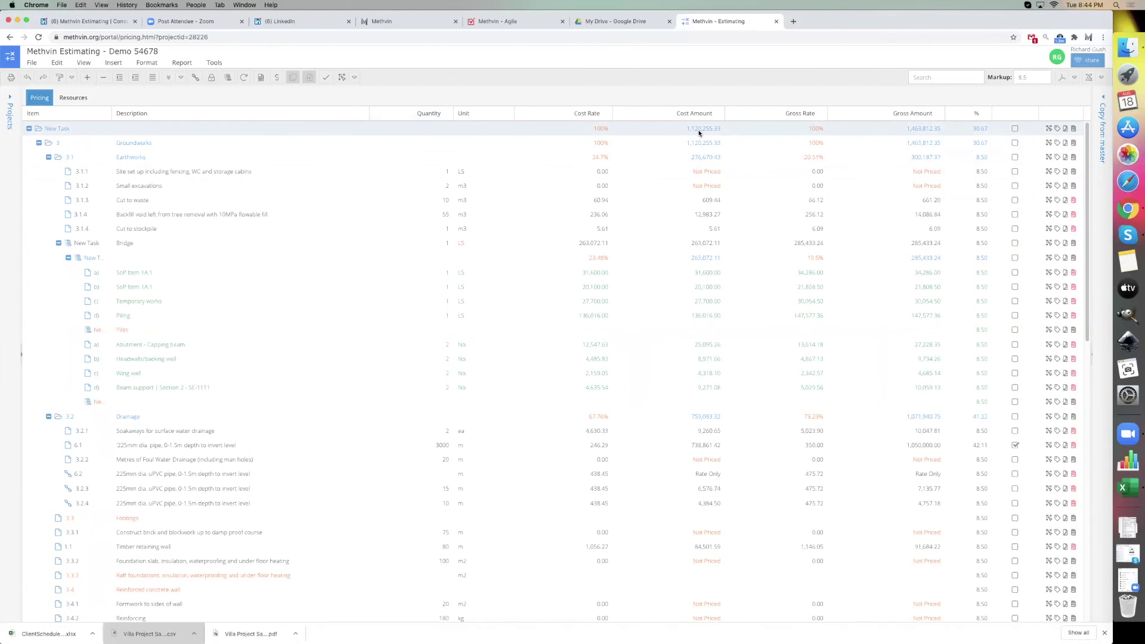
{"action": "left_click", "coordinate": [243, 80]}
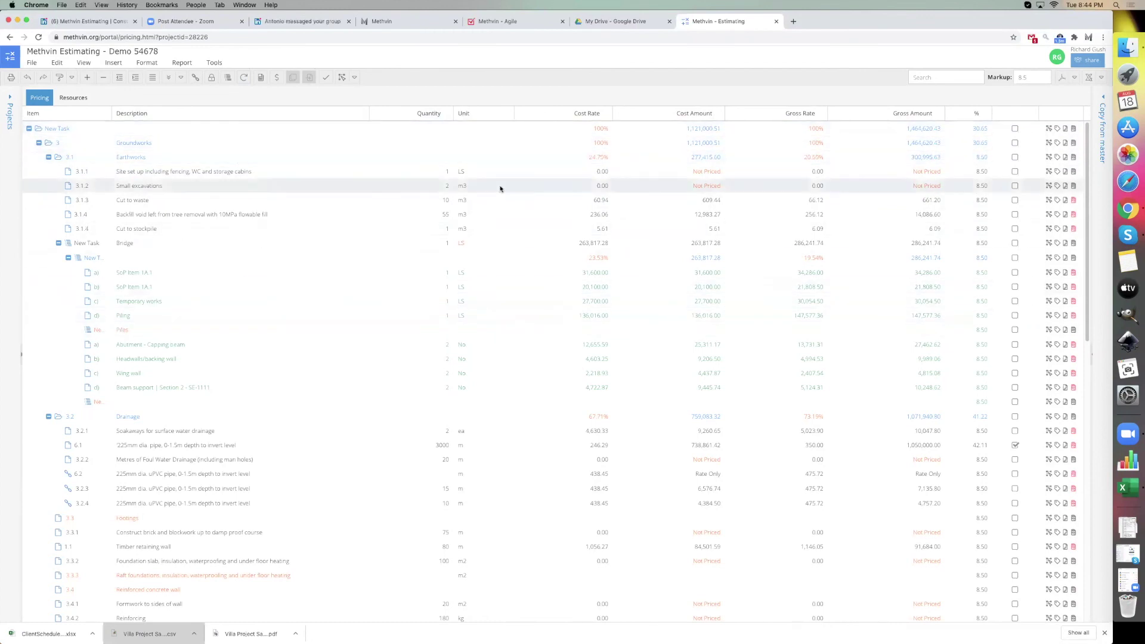
{"action": "left_click", "coordinate": [67, 99]}
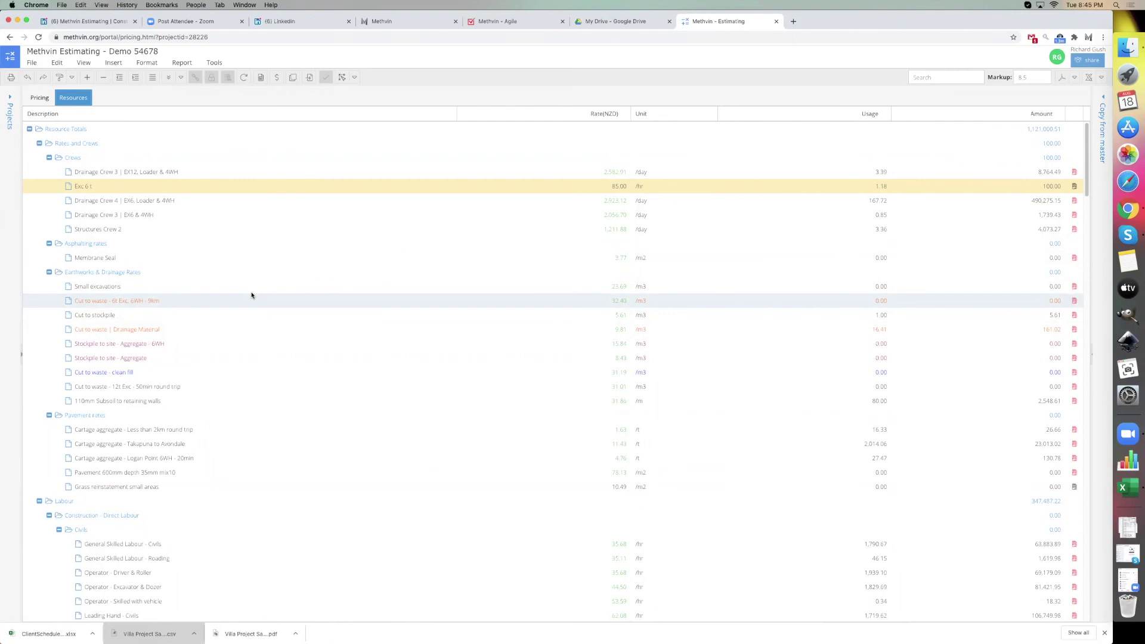
- Check the usage of the cut-to-waste and subsoil resources under Earthworks & Drainage Rates
{"action": "left_click", "coordinate": [189, 296]}
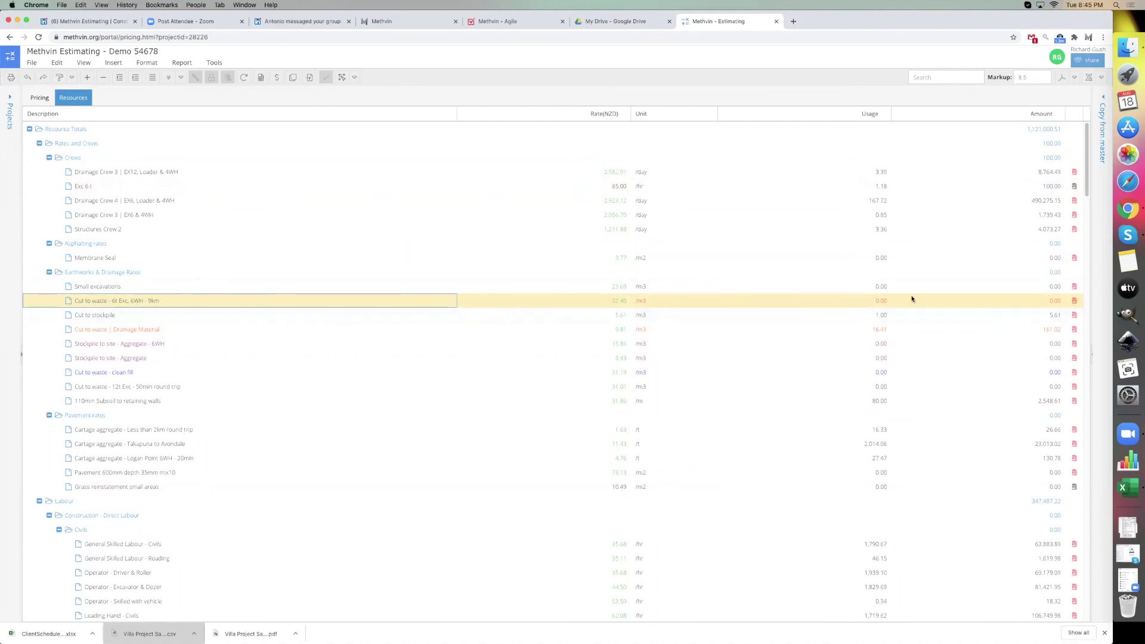
{"action": "scroll", "coordinate": [895, 331], "scroll_direction": "down", "scroll_amount": 1}
{"action": "left_click", "coordinate": [839, 374]}
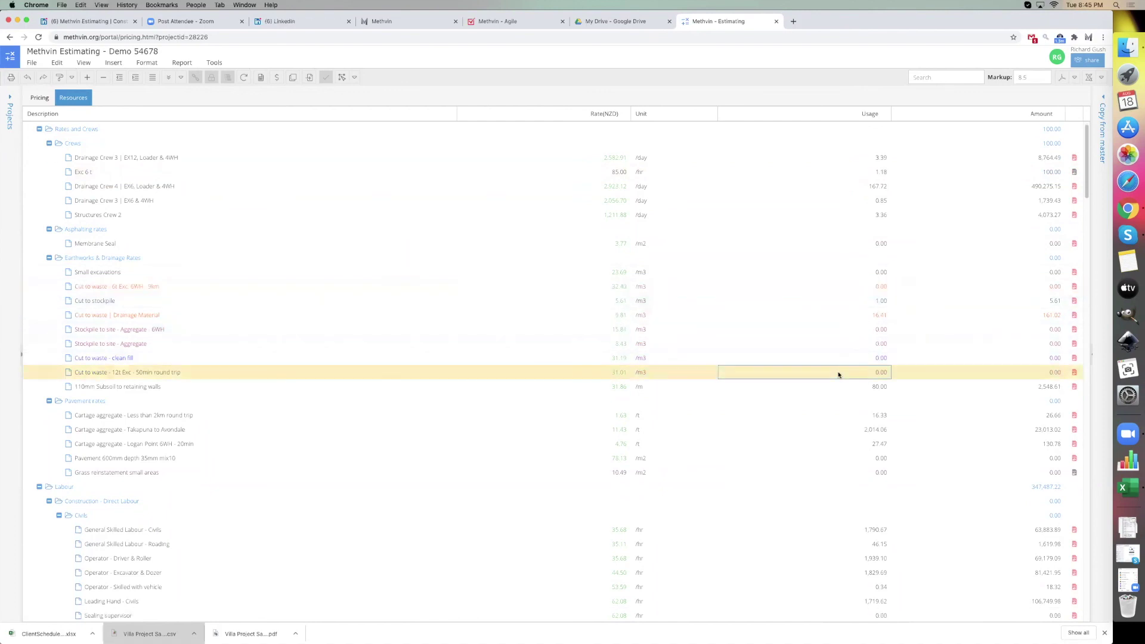
{"action": "key", "text": "Down"}
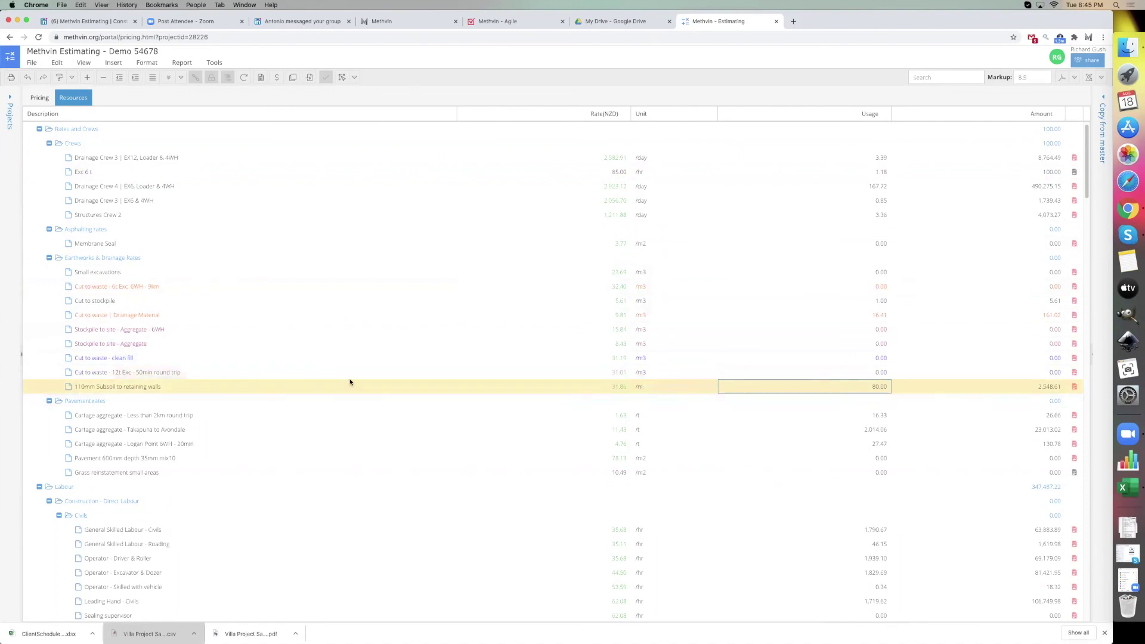
{"action": "left_click", "coordinate": [117, 317]}
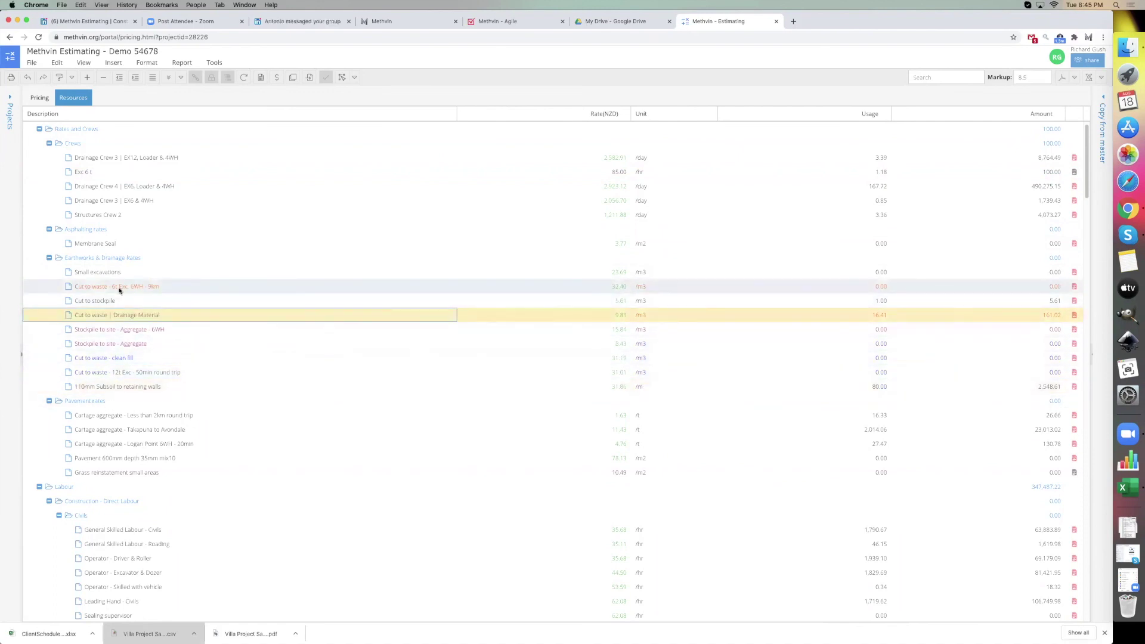
{"action": "right_click", "coordinate": [119, 290]}
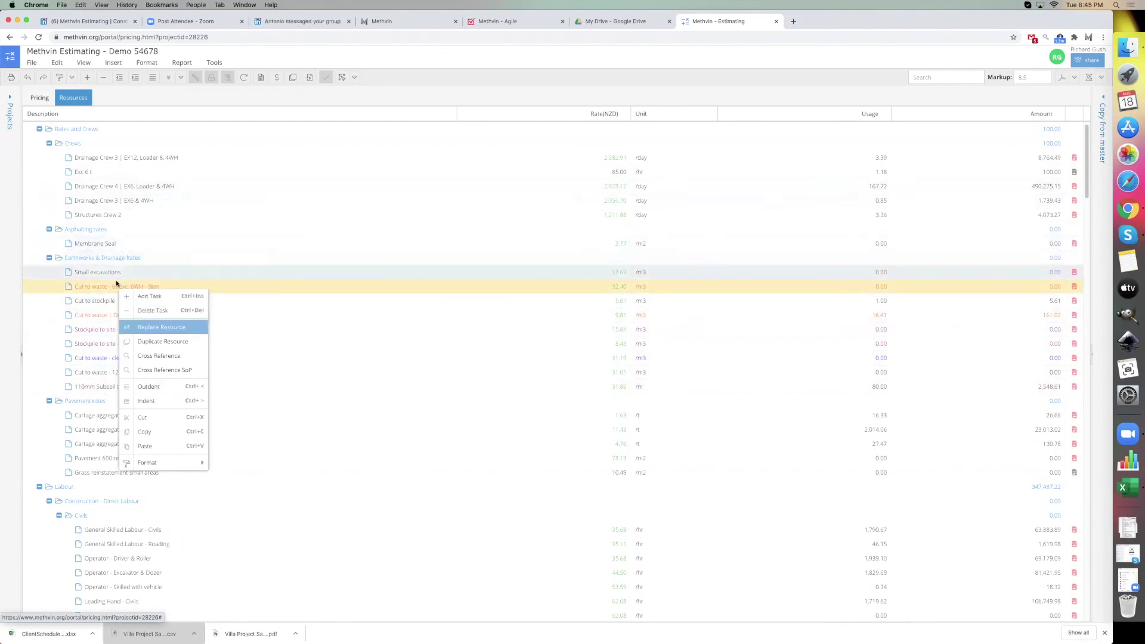
{"action": "left_click", "coordinate": [94, 305]}
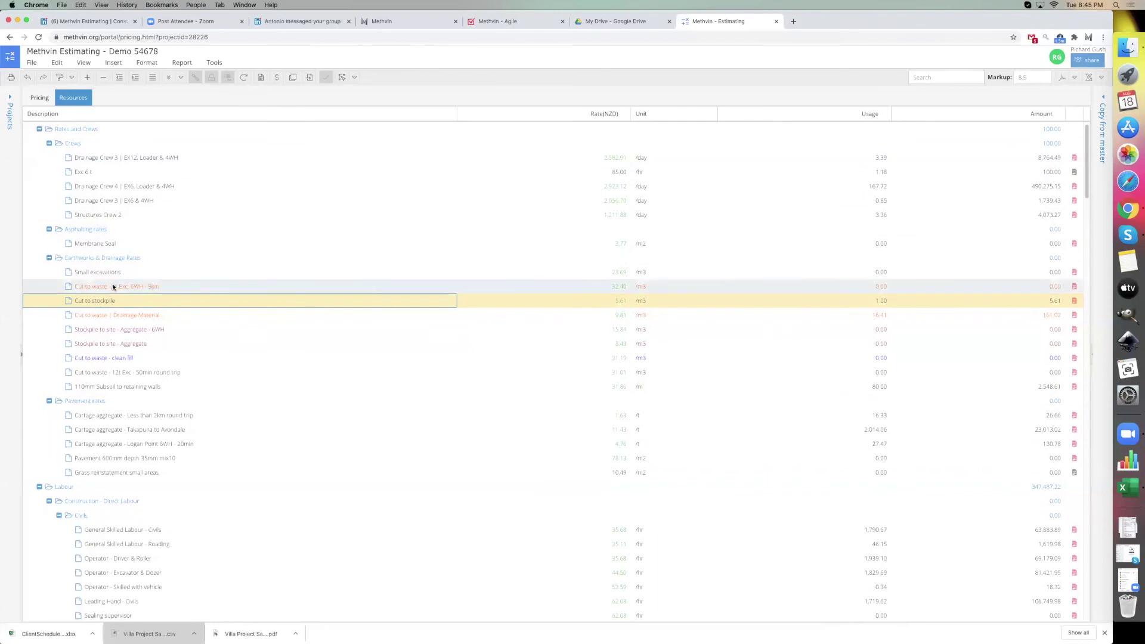
{"action": "right_click", "coordinate": [113, 289]}
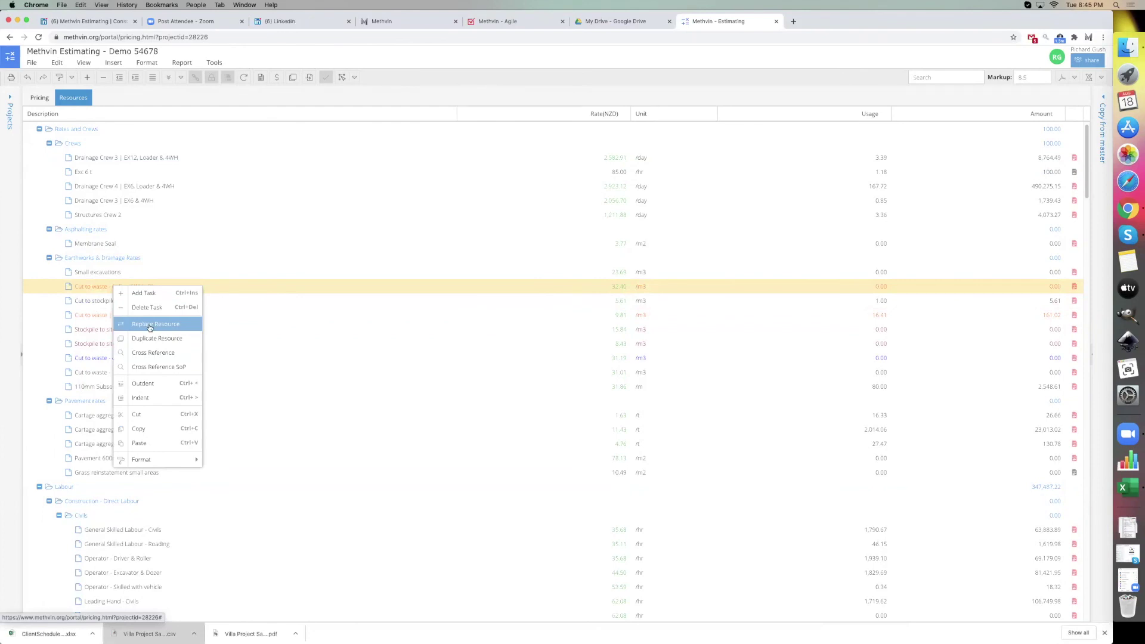
{"action": "left_click", "coordinate": [149, 325]}
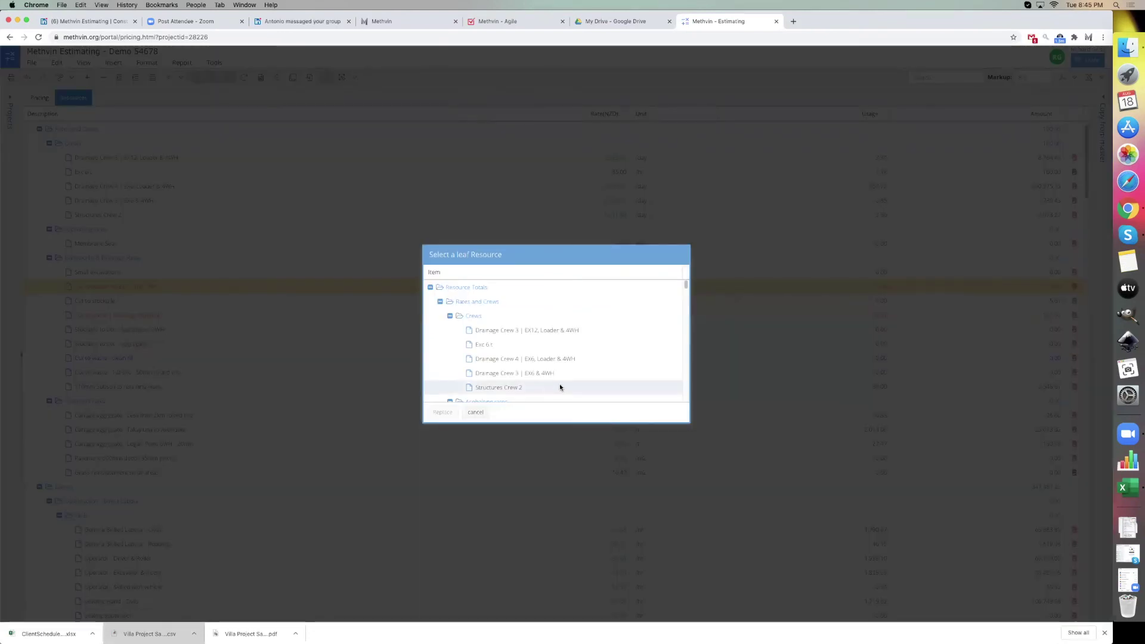
{"action": "left_click", "coordinate": [475, 412]}
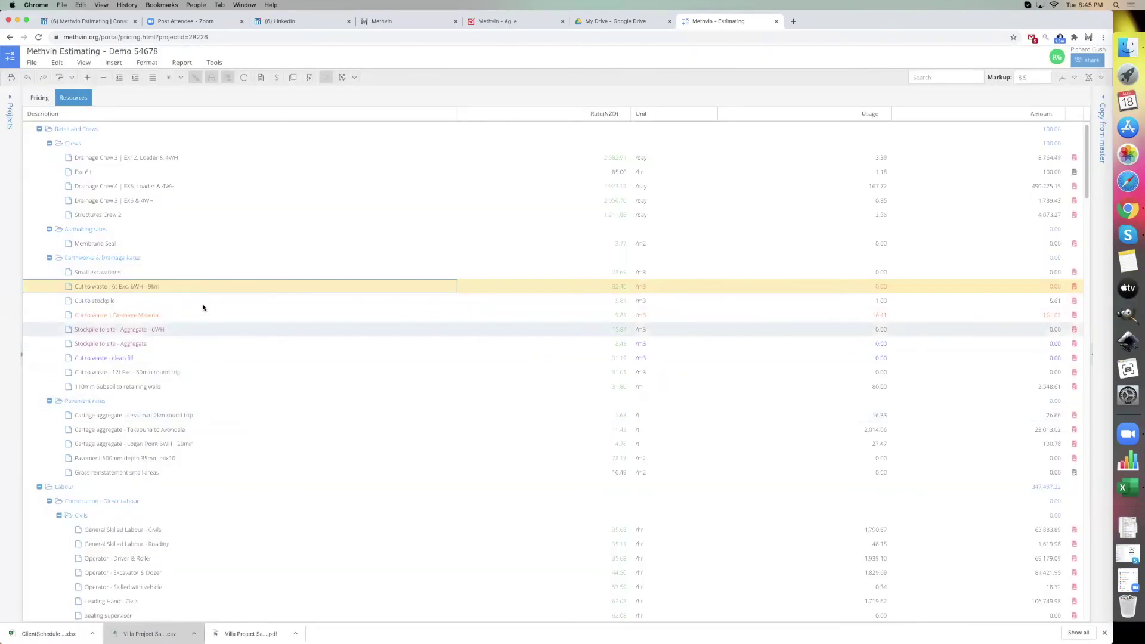
- Cross-reference the Cut to waste - 6t Exc resource against the schedule of prices and close the result
{"action": "right_click", "coordinate": [212, 287]}
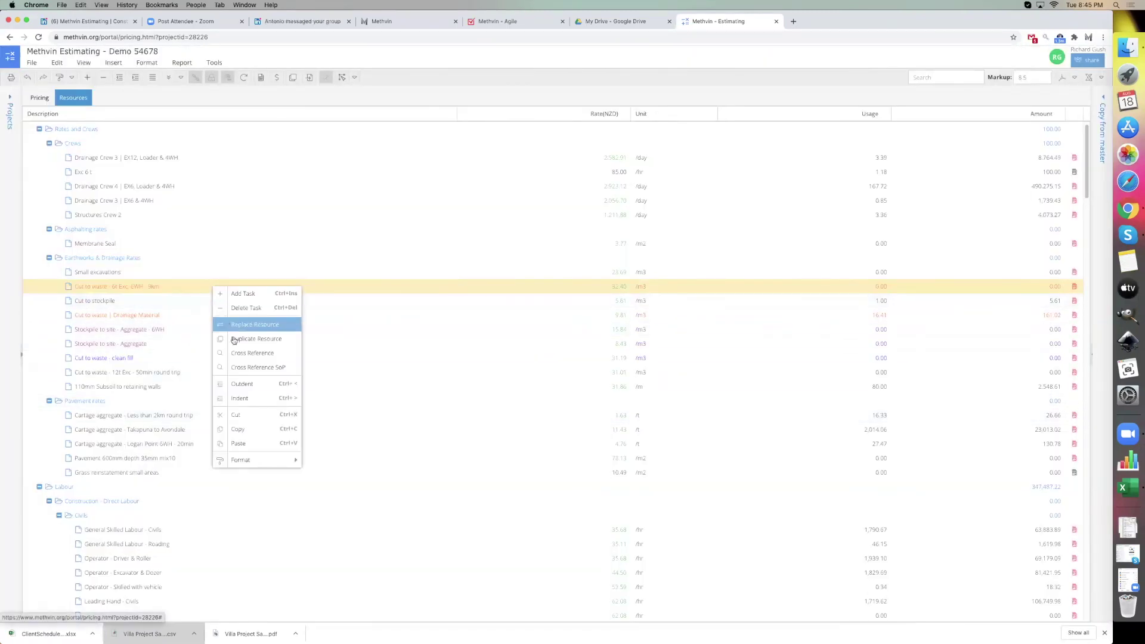
{"action": "left_click", "coordinate": [238, 369]}
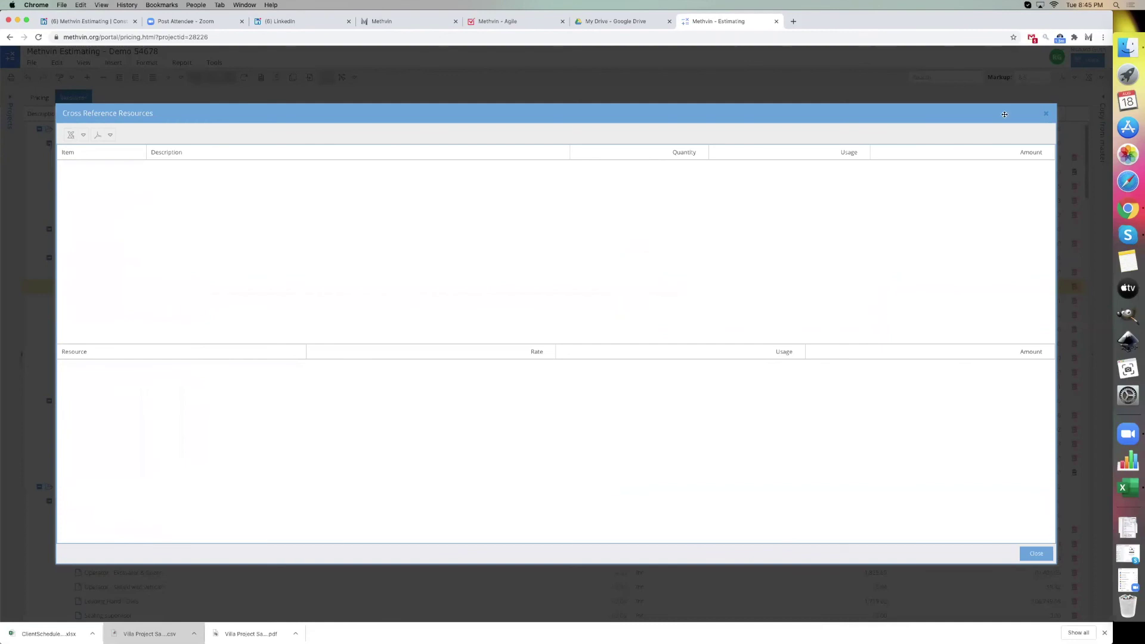
{"action": "left_click", "coordinate": [1044, 118]}
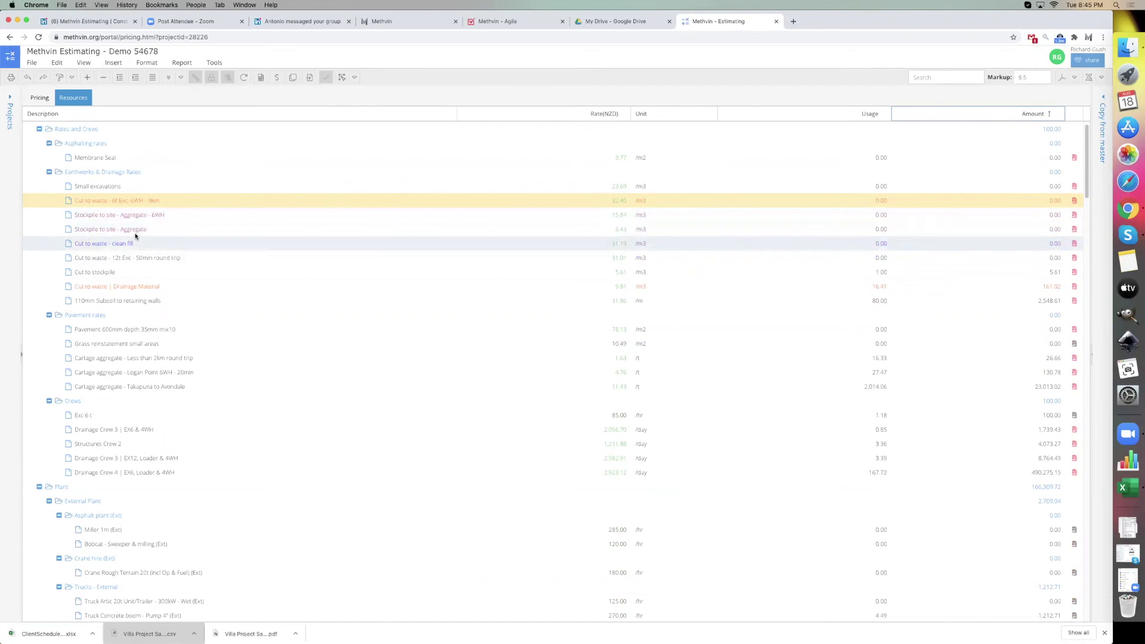
- Cross-reference the Cut to waste | Drainage Material resource and open the worksheet of the 225mm dia. pipe item 6.1 from the result
{"action": "scroll", "coordinate": [145, 270], "scroll_direction": "up", "scroll_amount": 1}
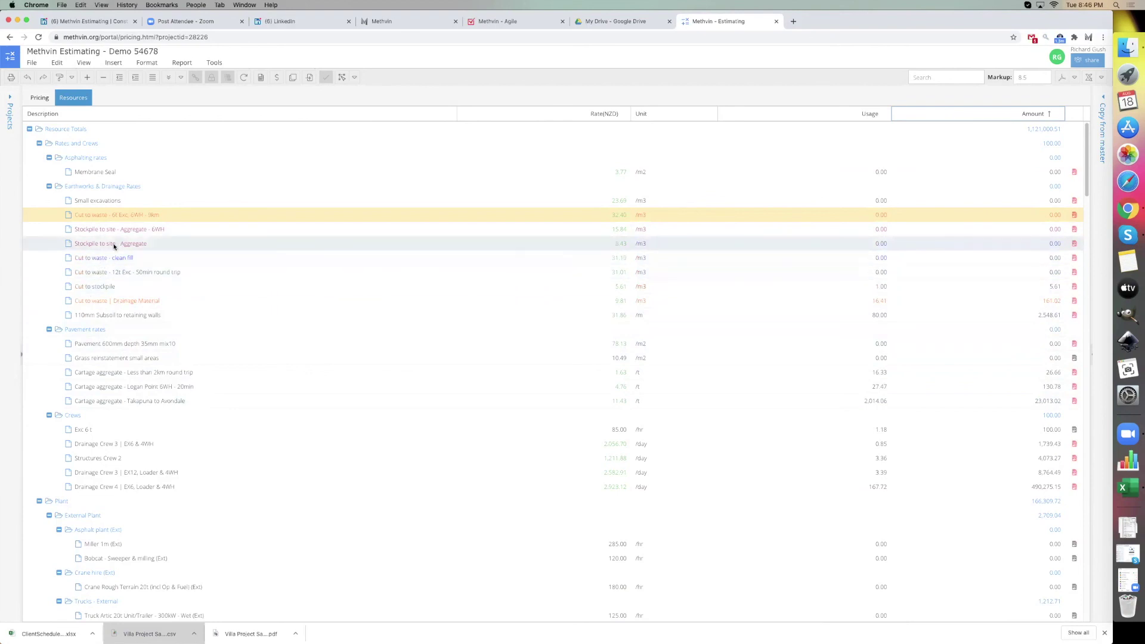
{"action": "left_click", "coordinate": [104, 301]}
{"action": "right_click", "coordinate": [104, 304]}
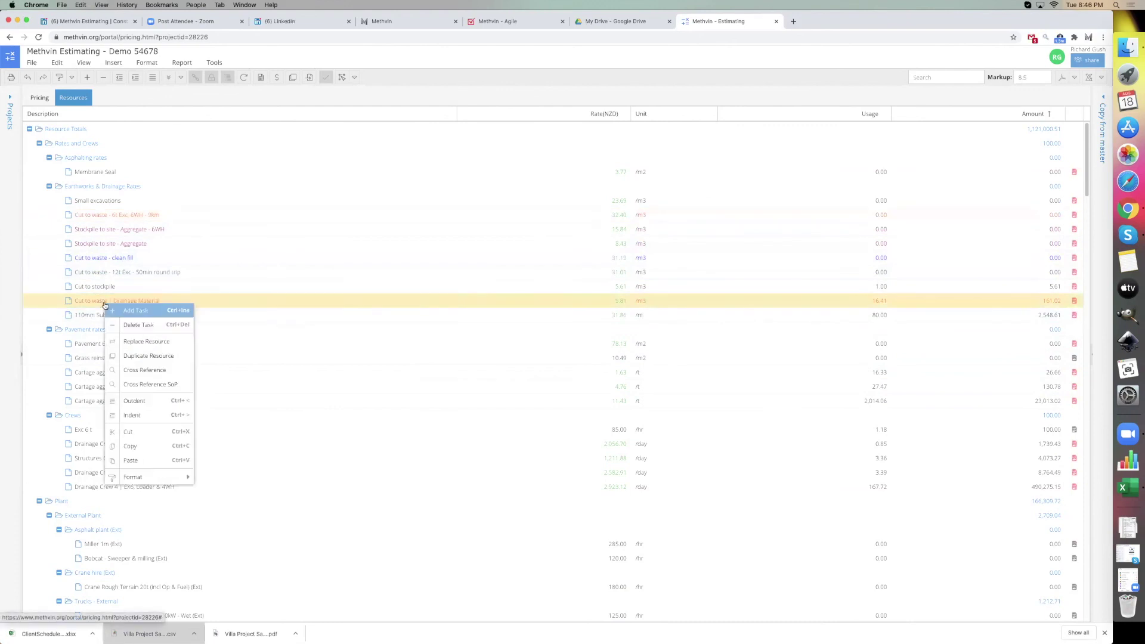
{"action": "left_click", "coordinate": [154, 373]}
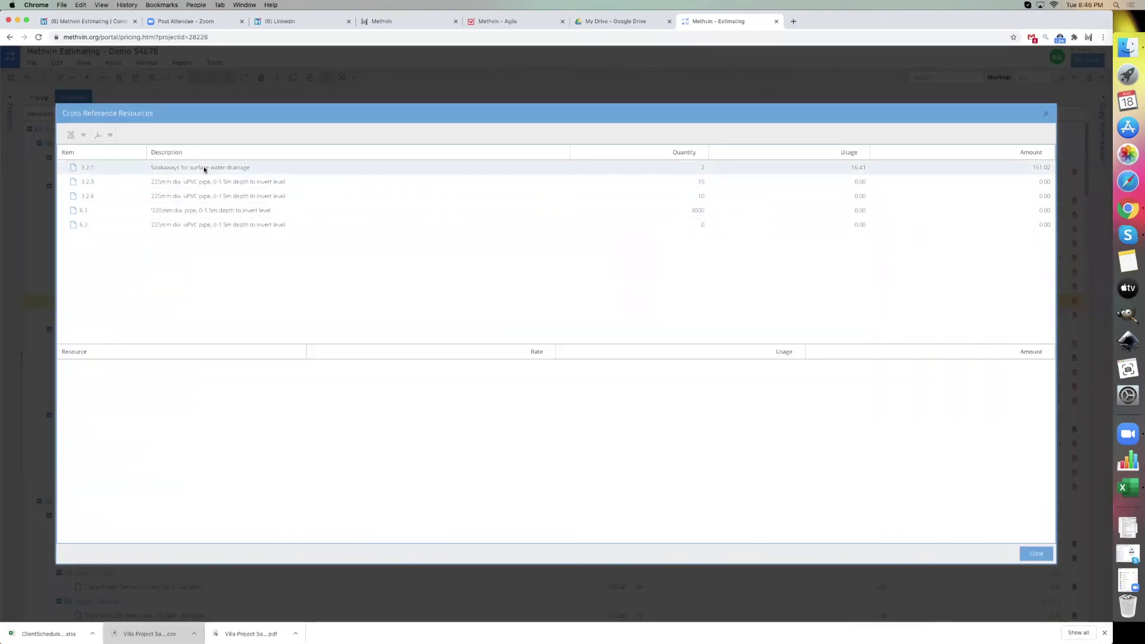
{"action": "double_click", "coordinate": [200, 212]}
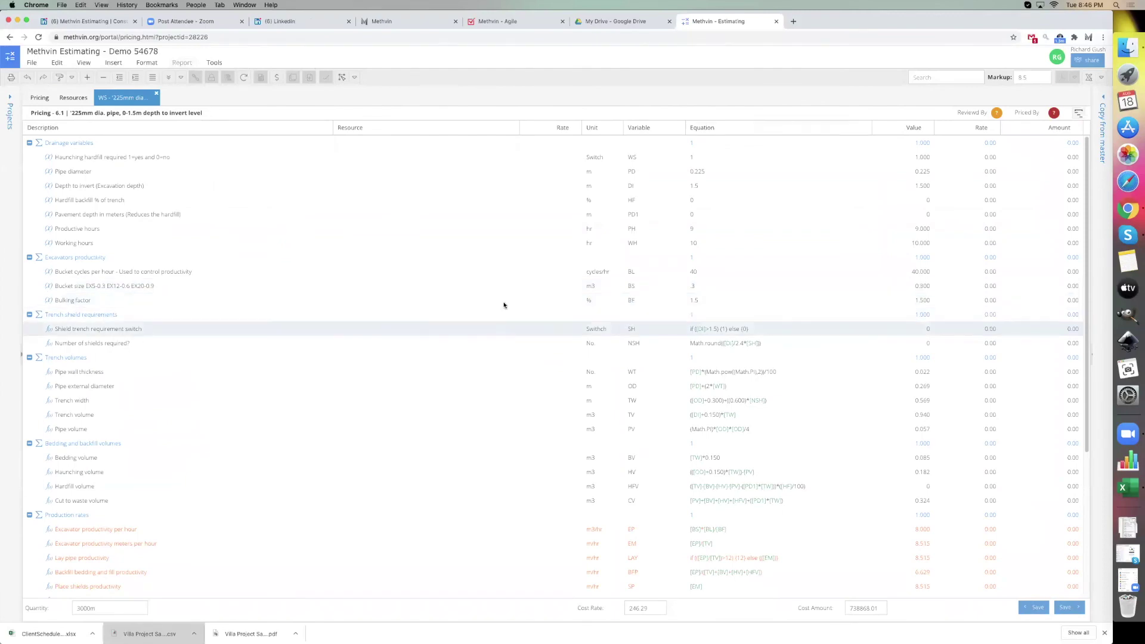
- Set the equation of the Cut to waste | Drainage Material line in the item 6.1 worksheet to [CV]
{"action": "scroll", "coordinate": [645, 326], "scroll_direction": "down", "scroll_amount": 5}
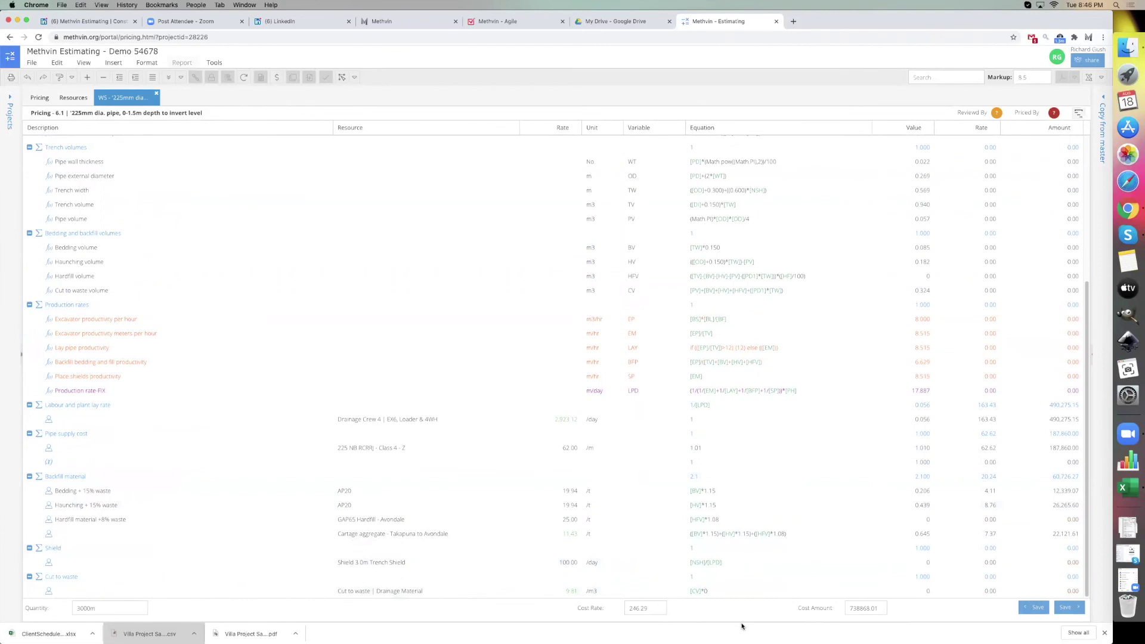
{"action": "left_click", "coordinate": [728, 593]}
{"action": "left_click", "coordinate": [725, 593]}
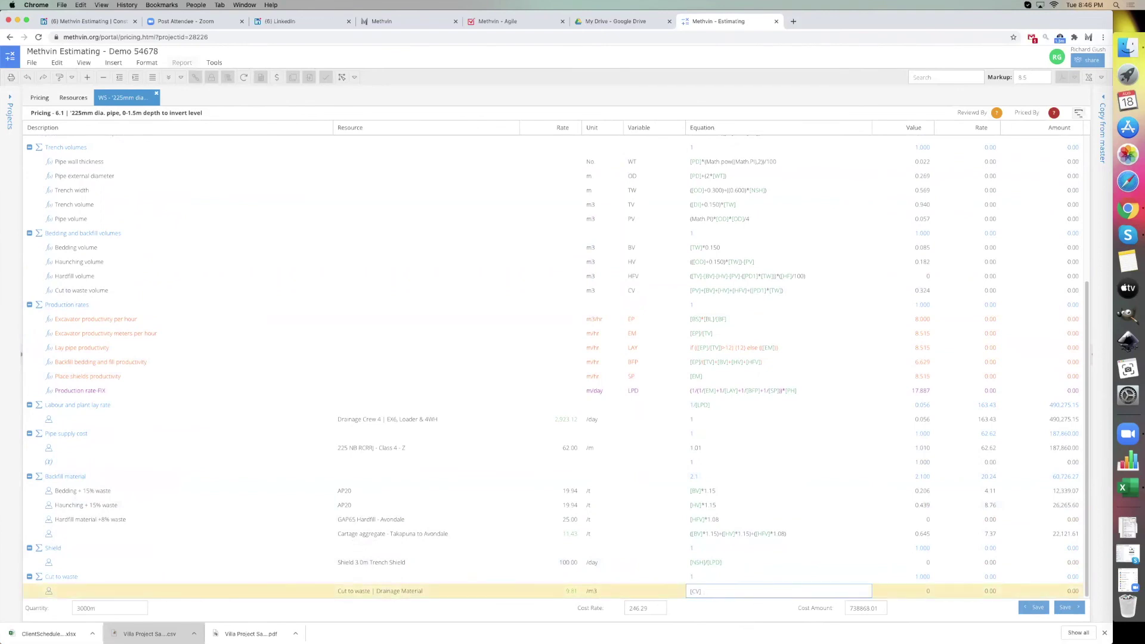
{"action": "key", "text": "Return"}
{"action": "left_click", "coordinate": [698, 533]}
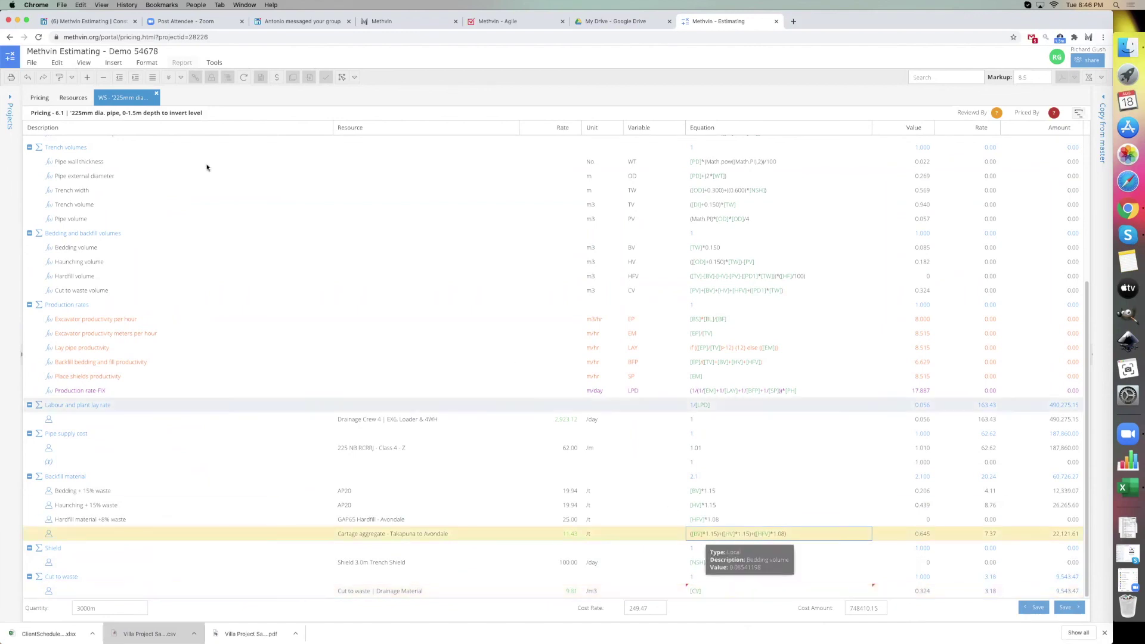
- Save and close the item 6.1 worksheet, and open the rate build-up of the Cut to waste | Drainage Material resource
{"action": "left_click", "coordinate": [157, 93]}
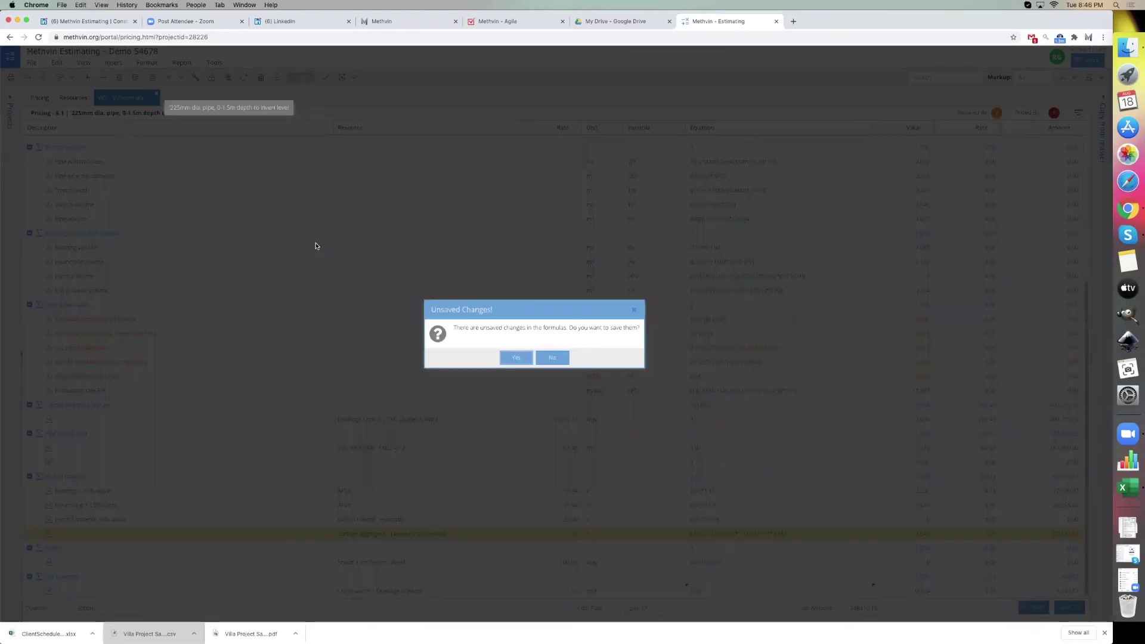
{"action": "left_click", "coordinate": [513, 356]}
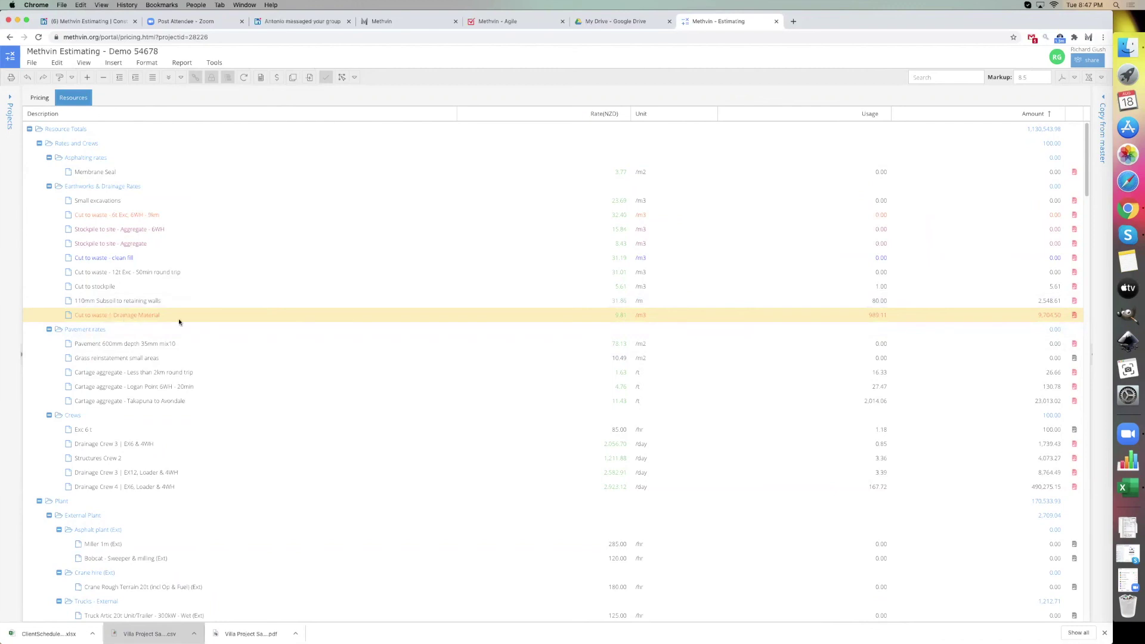
{"action": "left_click", "coordinate": [619, 316]}
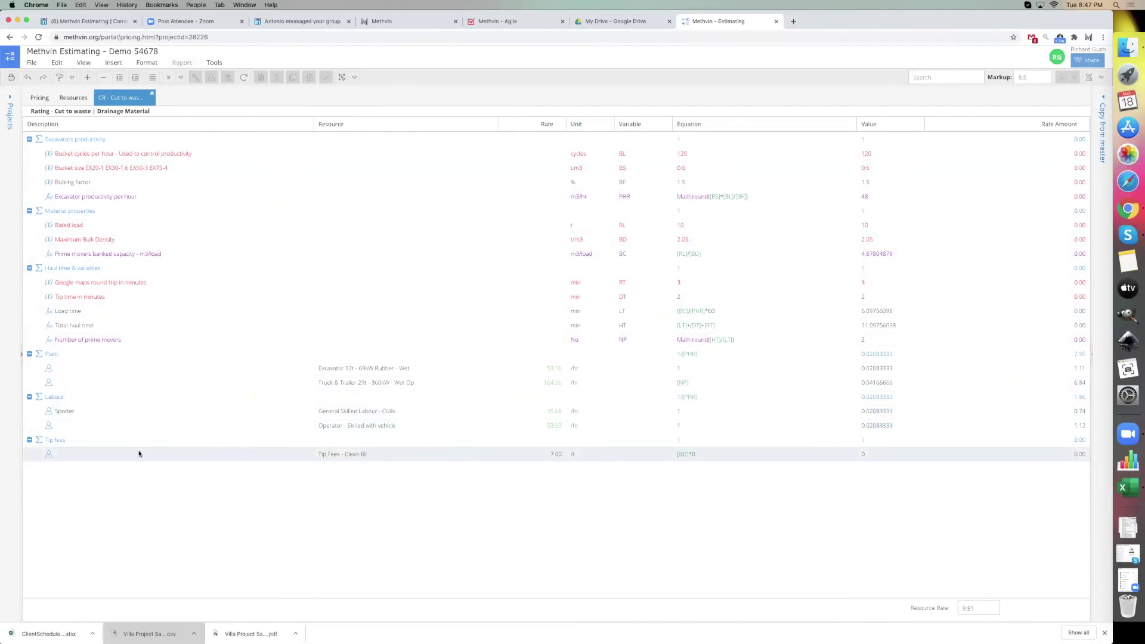
- Set the rate of the Tip Fees - Clean fill line to 25
{"action": "double_click", "coordinate": [548, 454]}
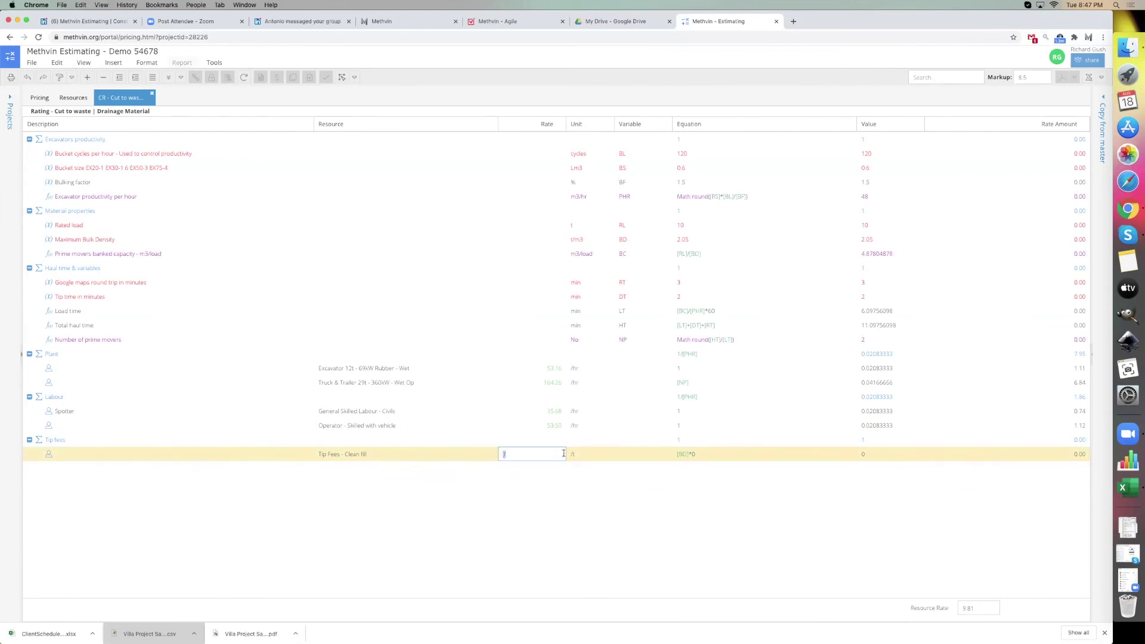
{"action": "type", "text": "25"}
{"action": "key", "text": "Return"}
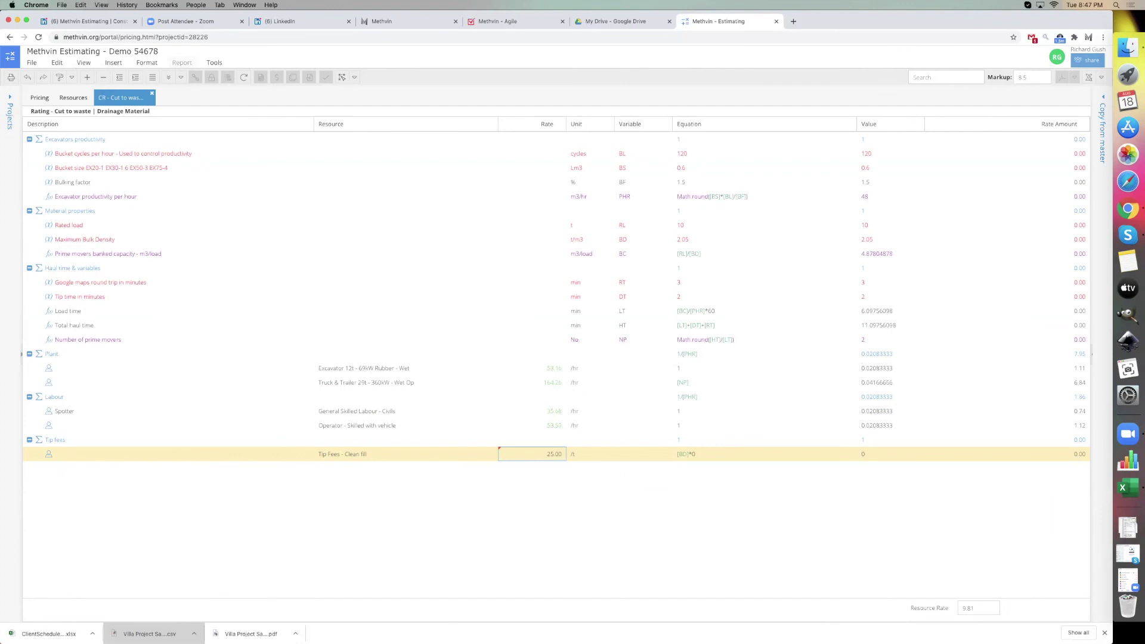
{"action": "left_click", "coordinate": [581, 457]}
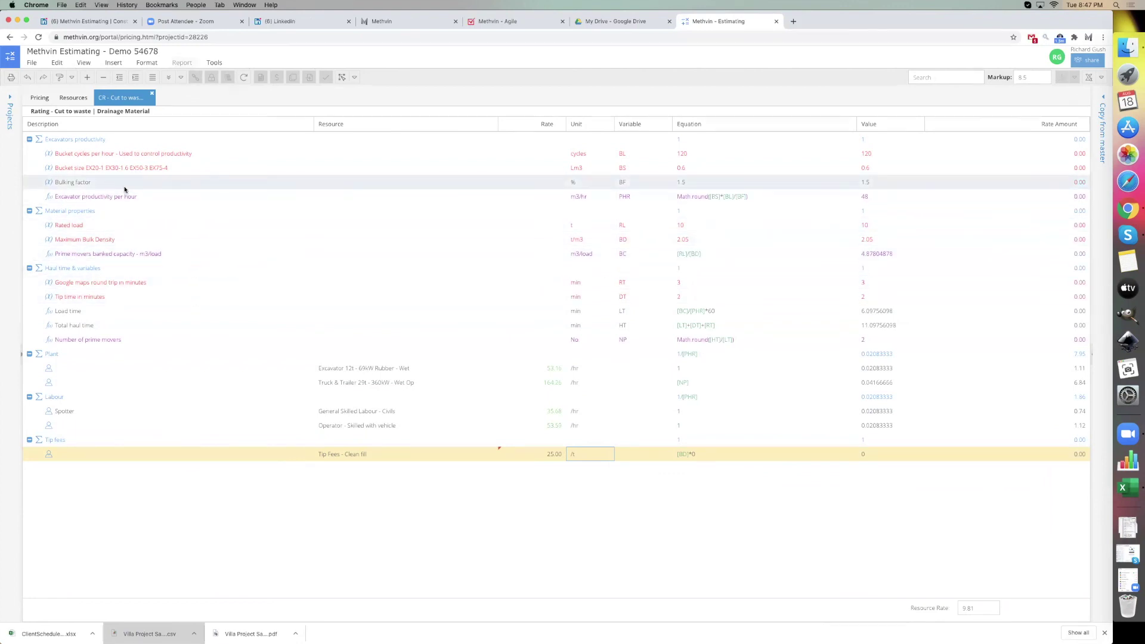
- Set the Google maps round trip to 45 minutes under Haul time & variables, and save and close the rate build-up
{"action": "left_click", "coordinate": [123, 227]}
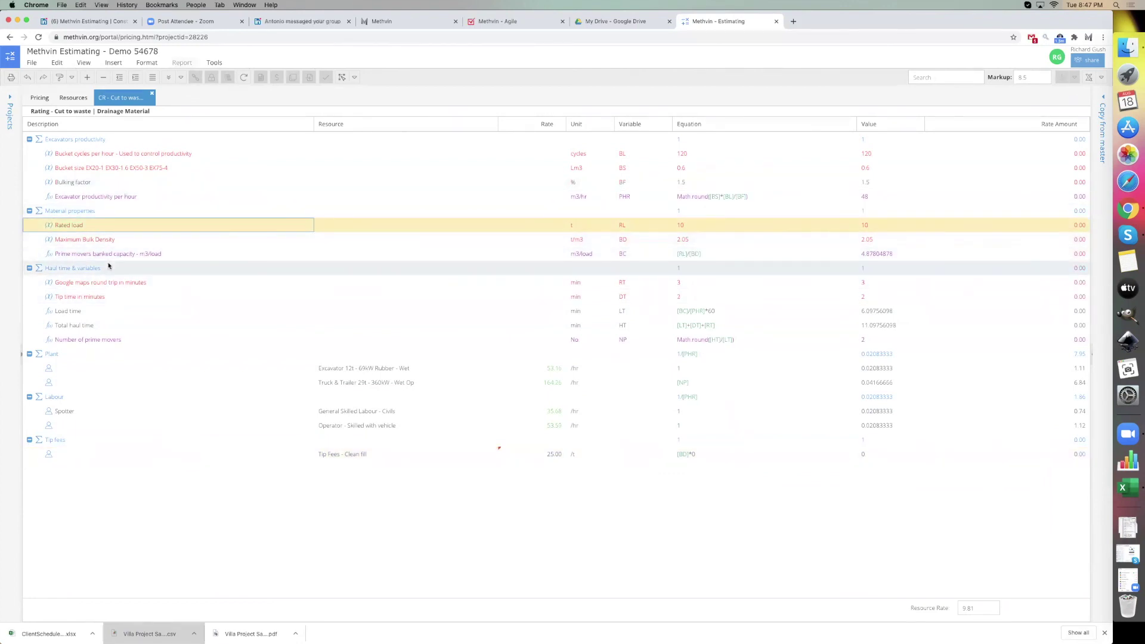
{"action": "left_click", "coordinate": [113, 282]}
{"action": "left_click", "coordinate": [710, 284]}
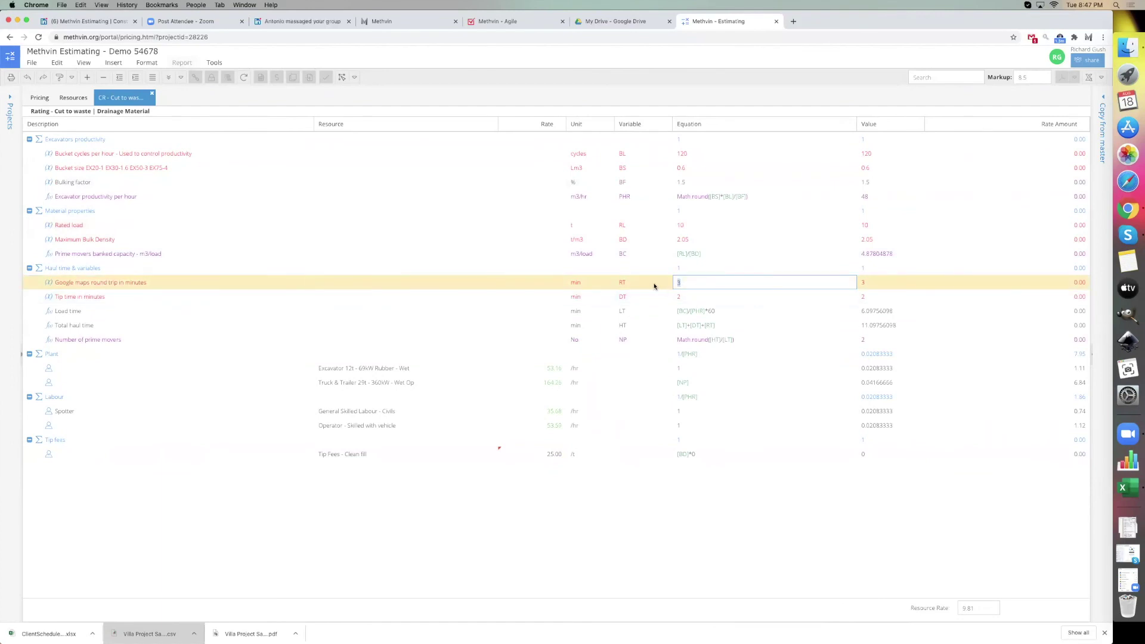
{"action": "type", "text": "45"}
{"action": "key", "text": "Return"}
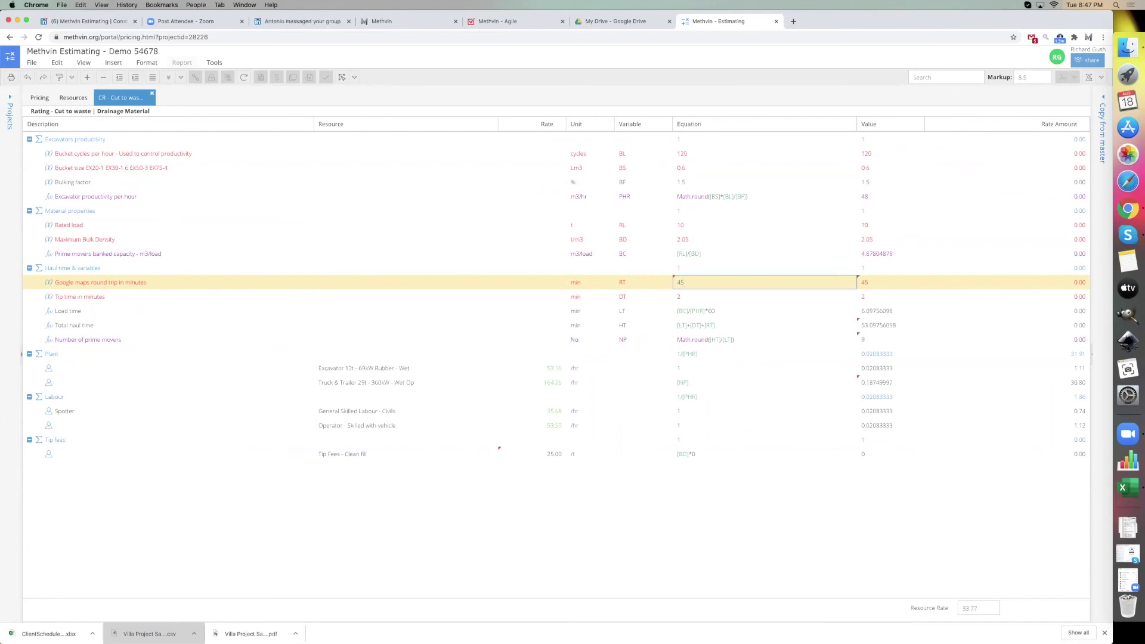
{"action": "left_click", "coordinate": [153, 94]}
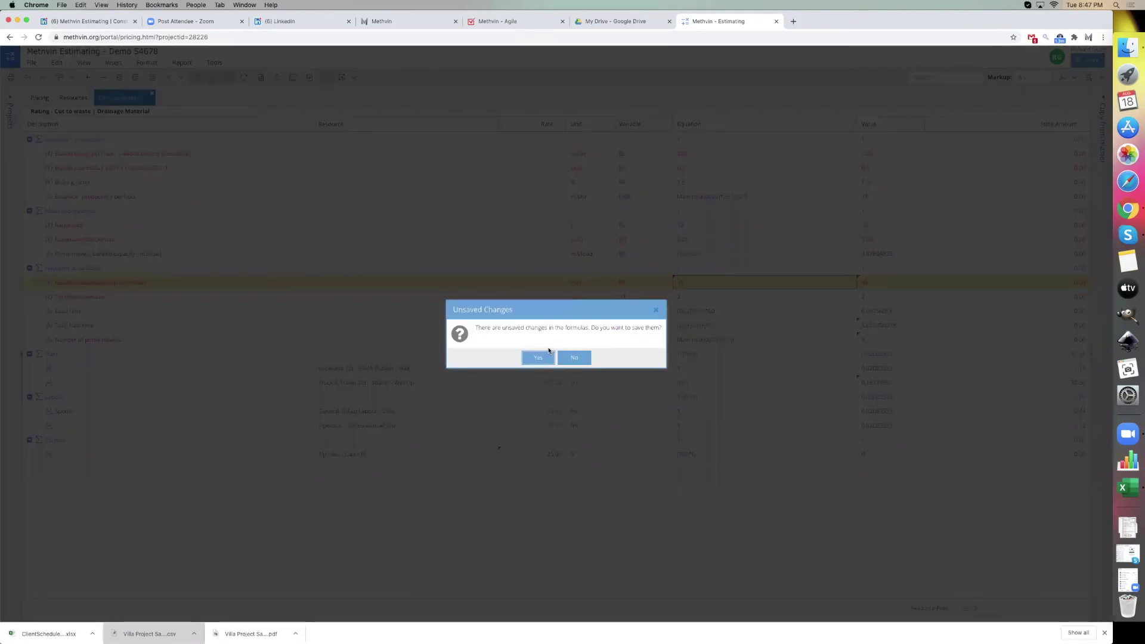
{"action": "left_click", "coordinate": [547, 356]}
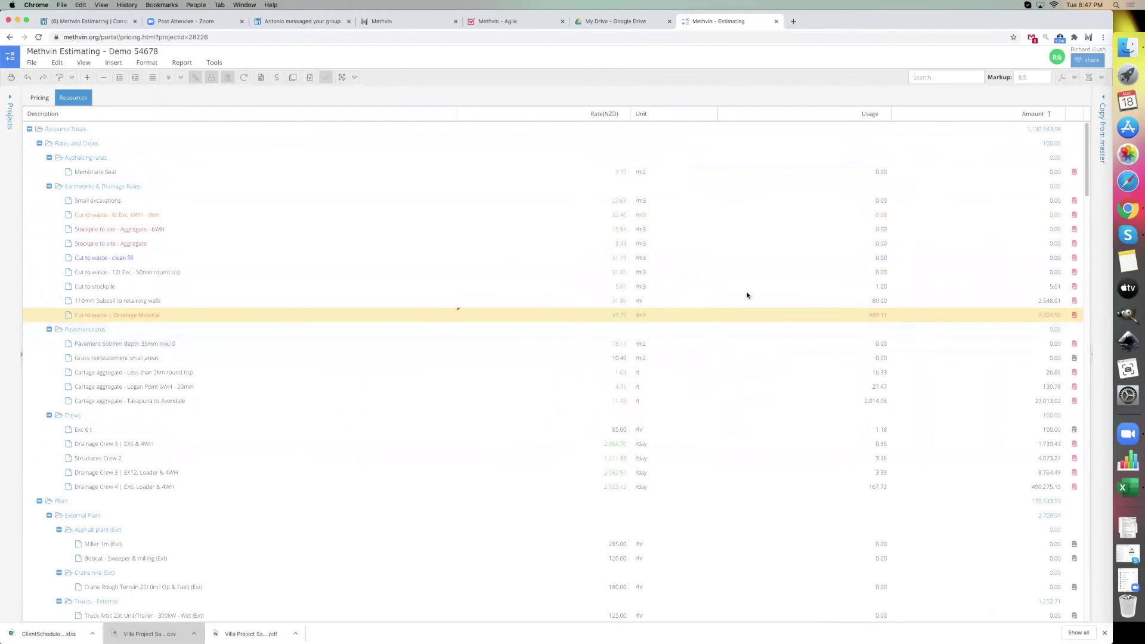
- Reopen the Cut to waste | Drainage Material rate build-up and set the Tip Fees - Clean fill rate to 7
{"action": "left_click", "coordinate": [613, 316]}
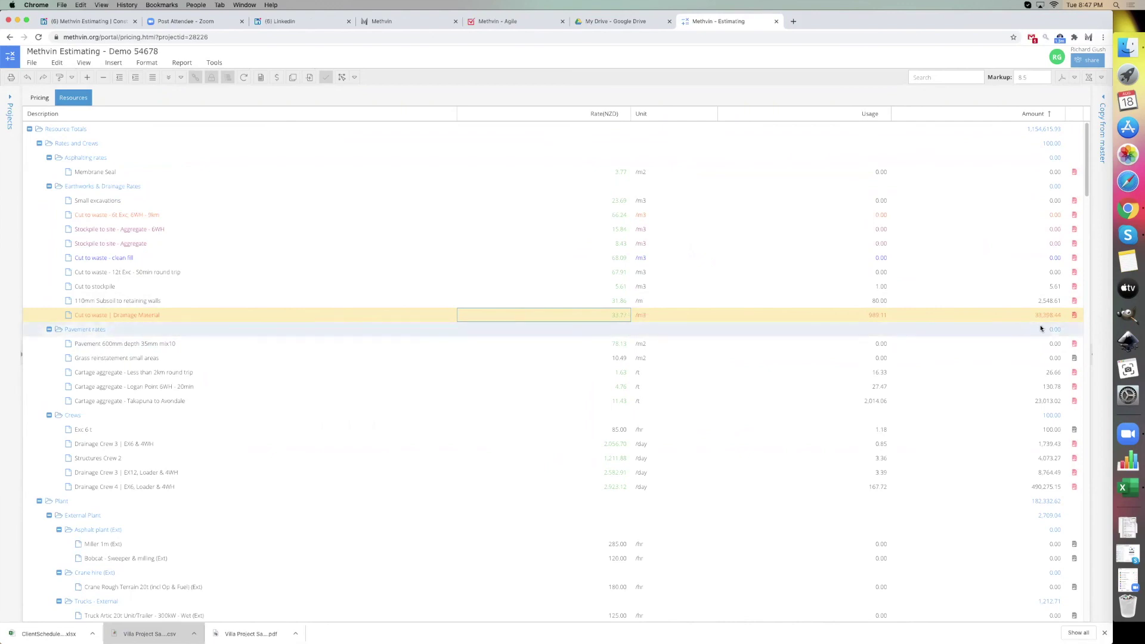
{"action": "double_click", "coordinate": [609, 316]}
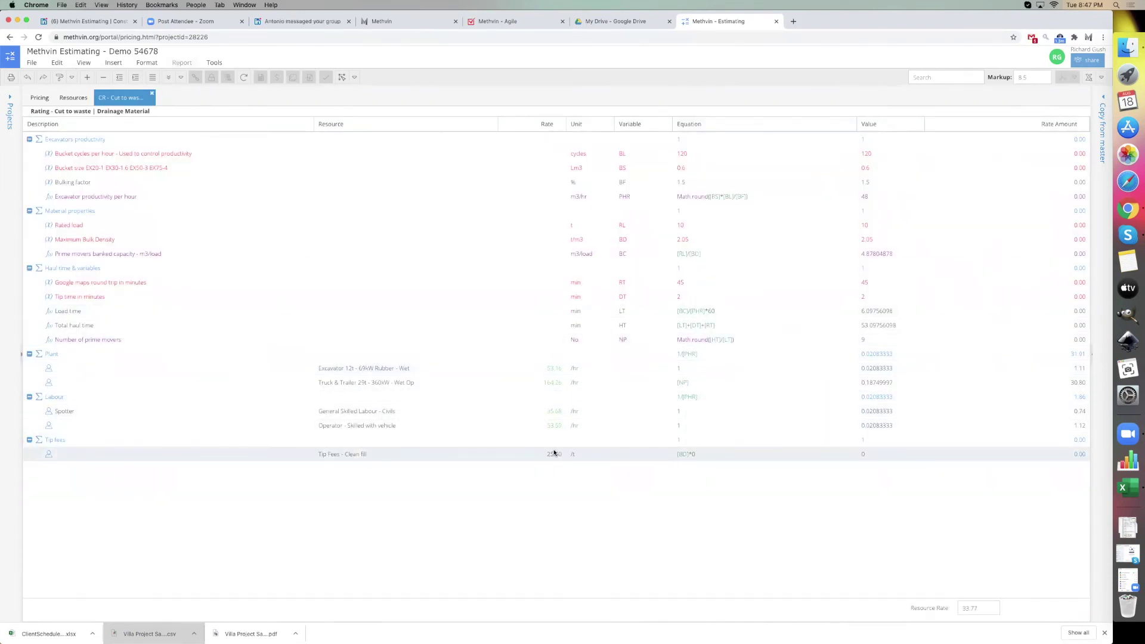
{"action": "left_click", "coordinate": [554, 452]}
{"action": "left_click", "coordinate": [554, 450]}
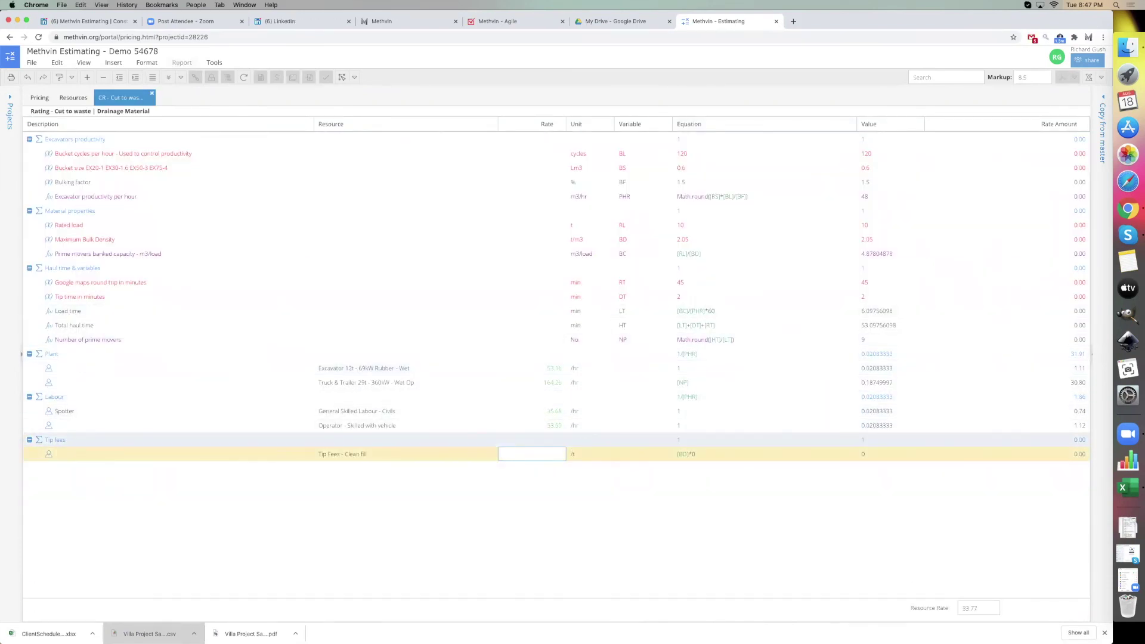
{"action": "type", "text": "7"}
{"action": "left_click", "coordinate": [496, 407]}
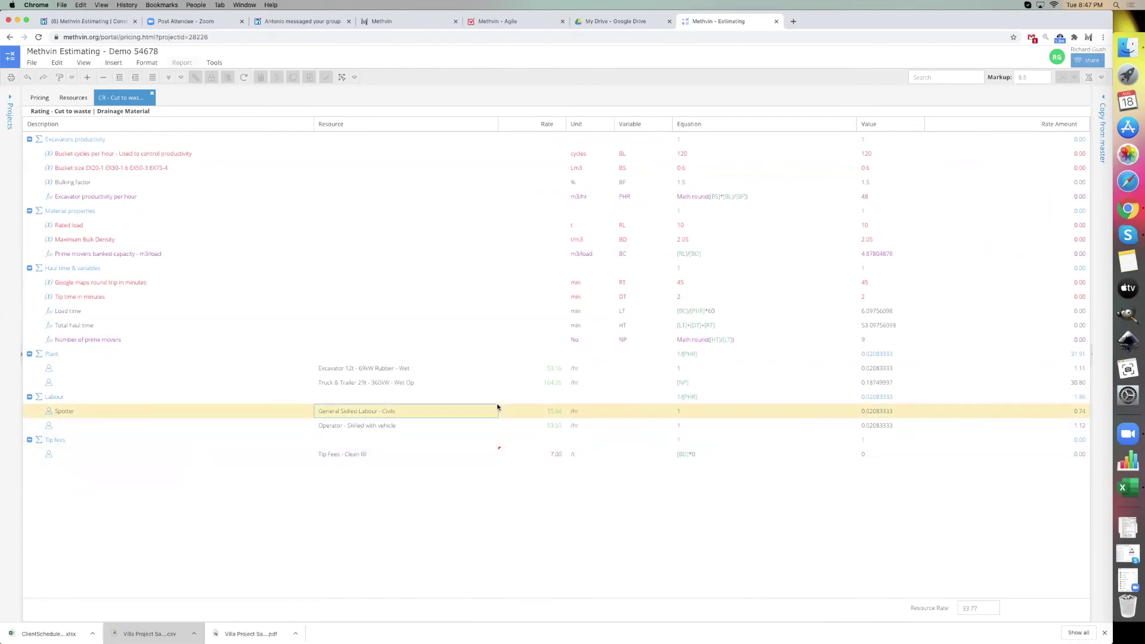
{"action": "left_click", "coordinate": [449, 452]}
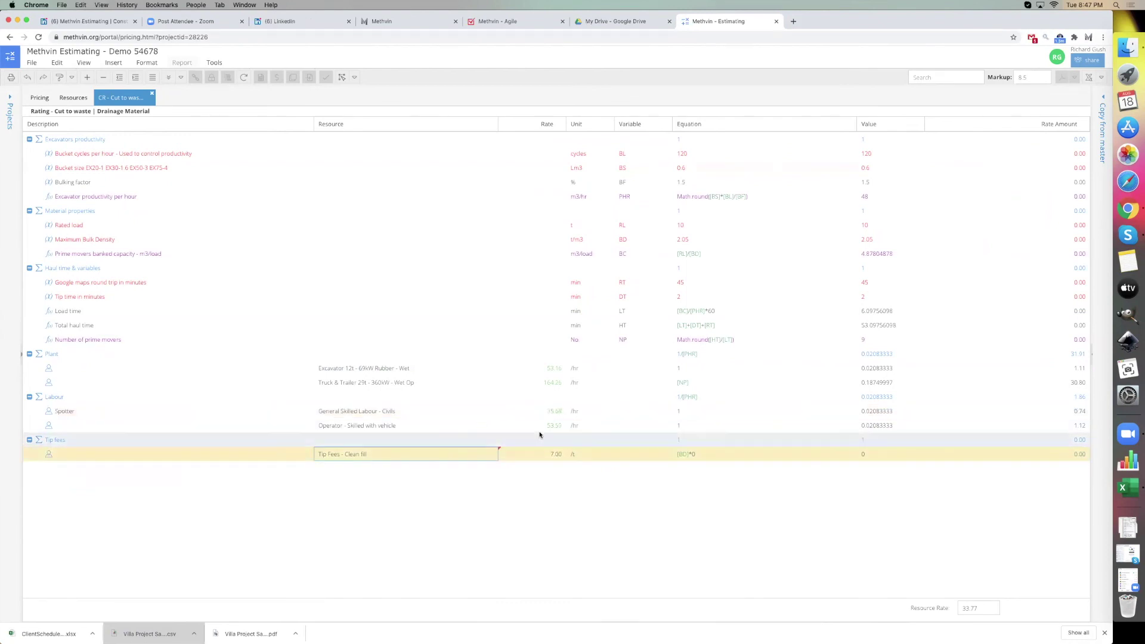
- Set the Google maps round trip to 3 minutes, and save and close the Cut to waste | Drainage Material rate build-up
{"action": "left_click", "coordinate": [697, 281]}
{"action": "left_click", "coordinate": [697, 282]}
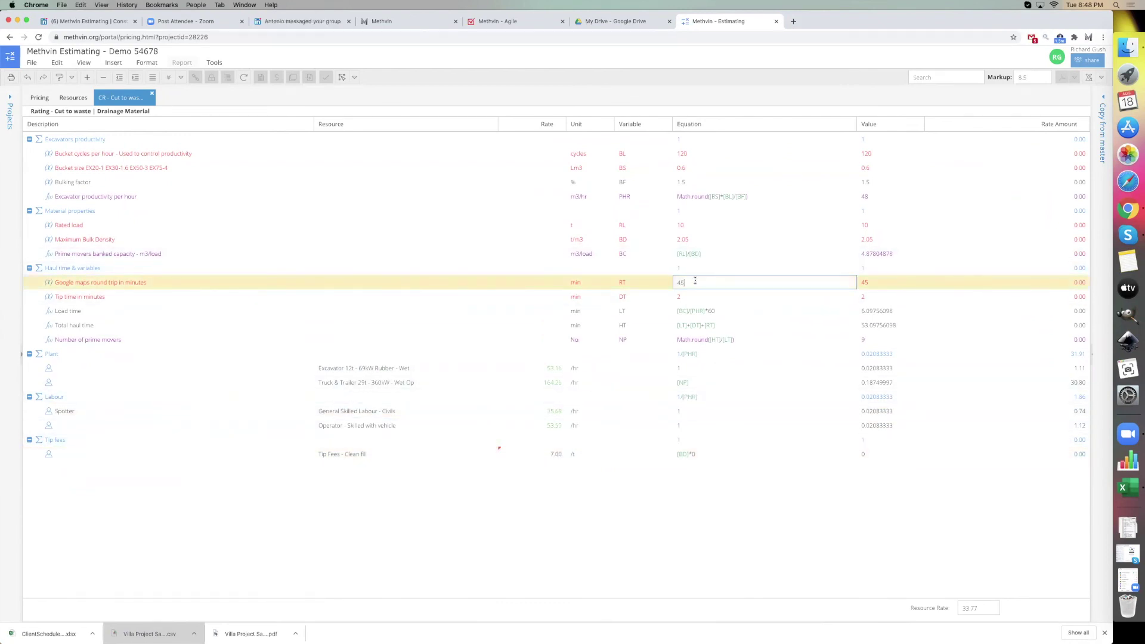
{"action": "type", "text": "3"}
{"action": "key", "text": "Return"}
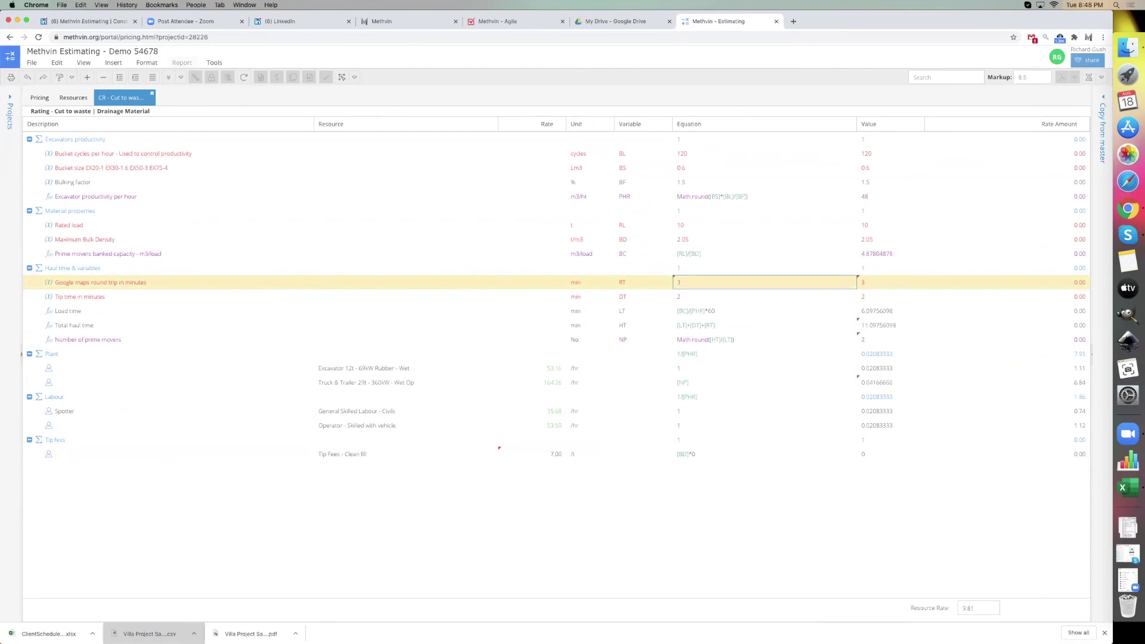
{"action": "left_click", "coordinate": [152, 93]}
{"action": "left_click", "coordinate": [538, 357]}
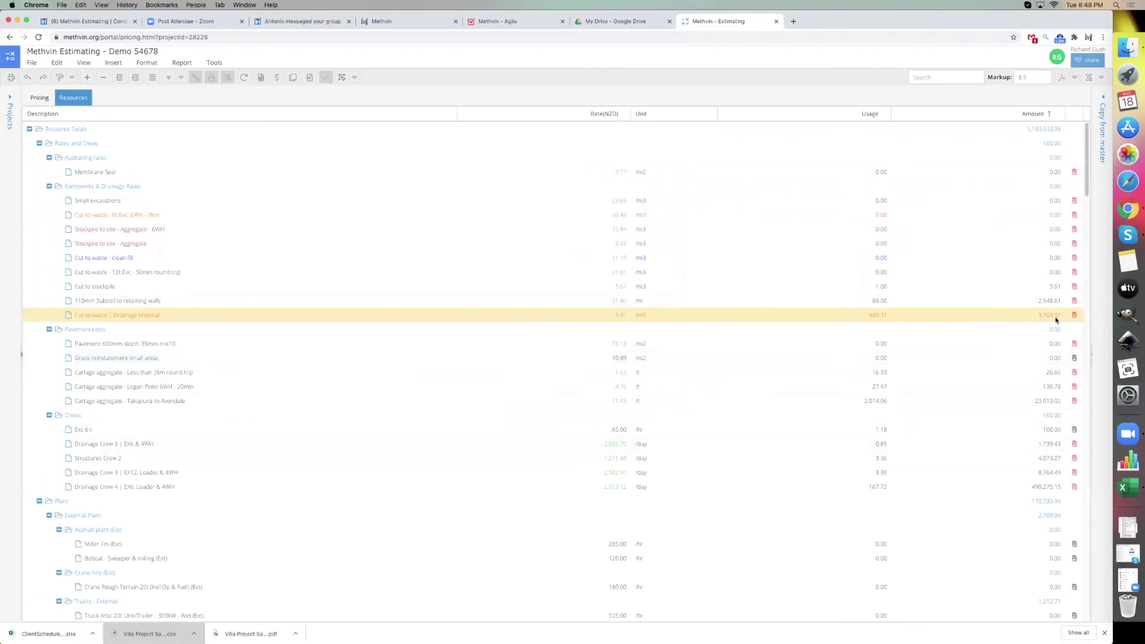
- Cross-reference the Cut to waste | Drainage Material resource to see its items, and close the result
{"action": "right_click", "coordinate": [553, 305]}
{"action": "right_click", "coordinate": [521, 315]}
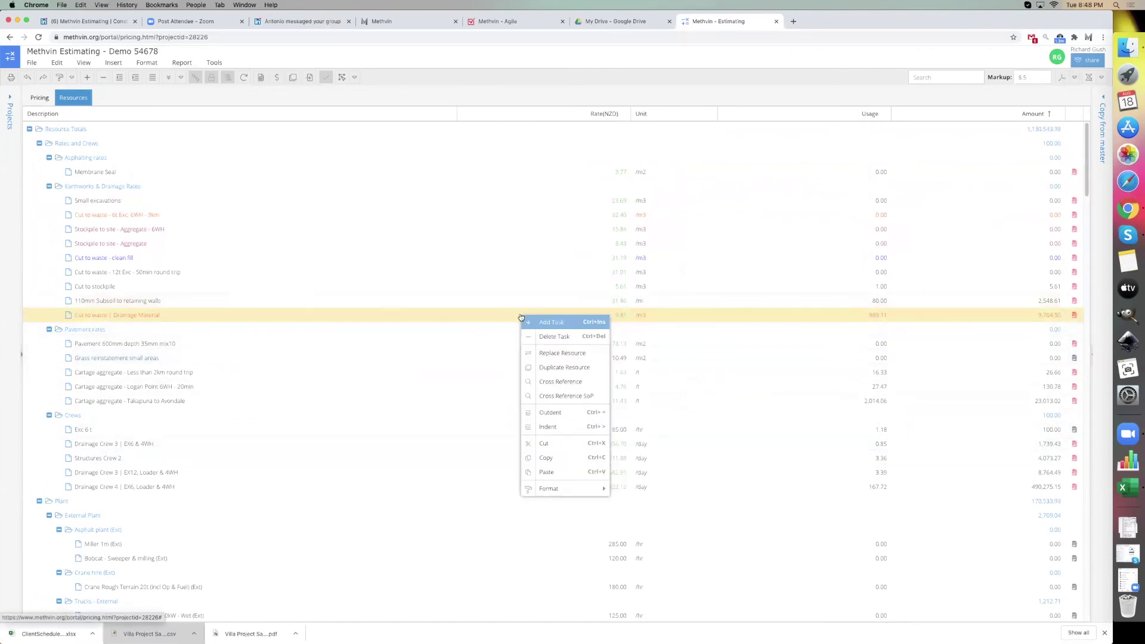
{"action": "left_click", "coordinate": [558, 384]}
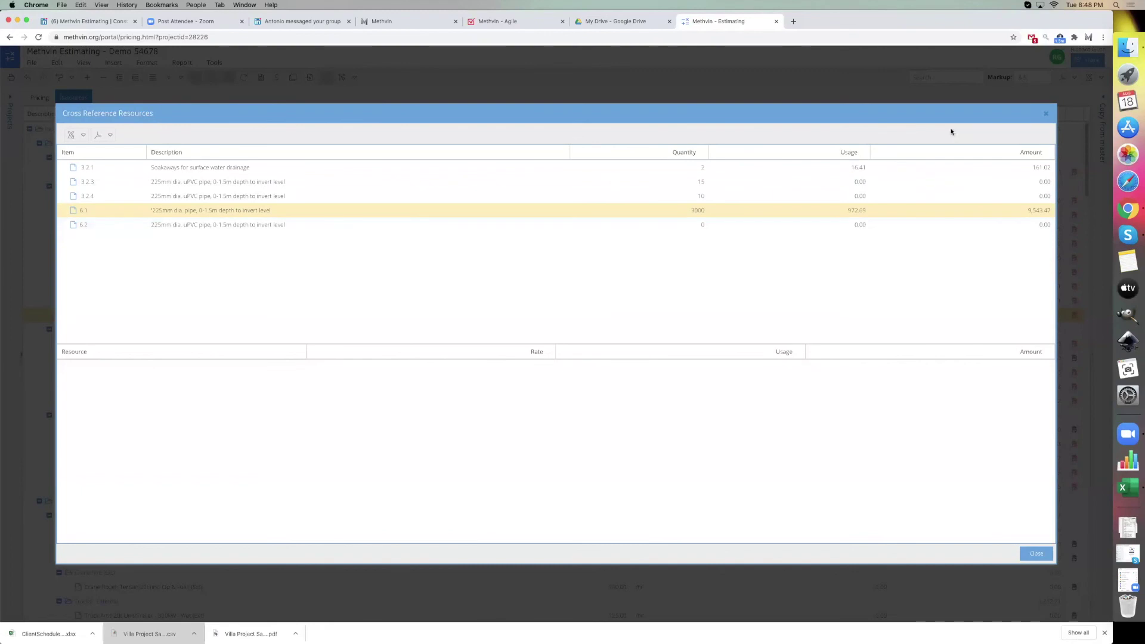
{"action": "left_click", "coordinate": [1046, 114]}
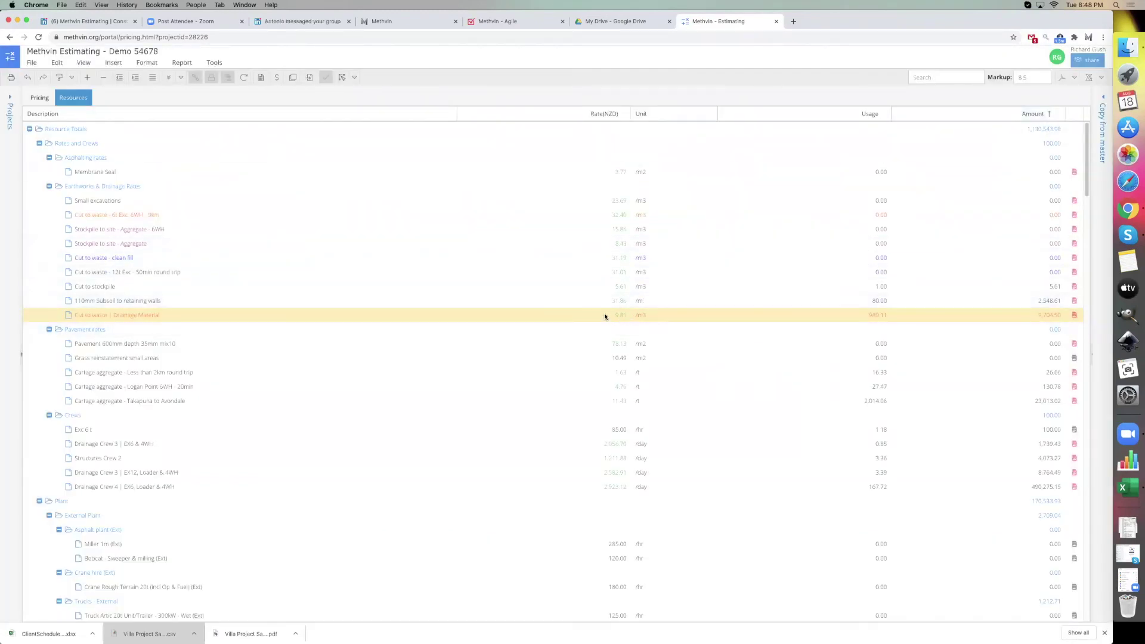
- Examine the rates and usage of the excavators under Internal Plant, particularly the Excavator 12t and Excavator 6t resources
{"action": "scroll", "coordinate": [622, 318], "scroll_direction": "down", "scroll_amount": 1}
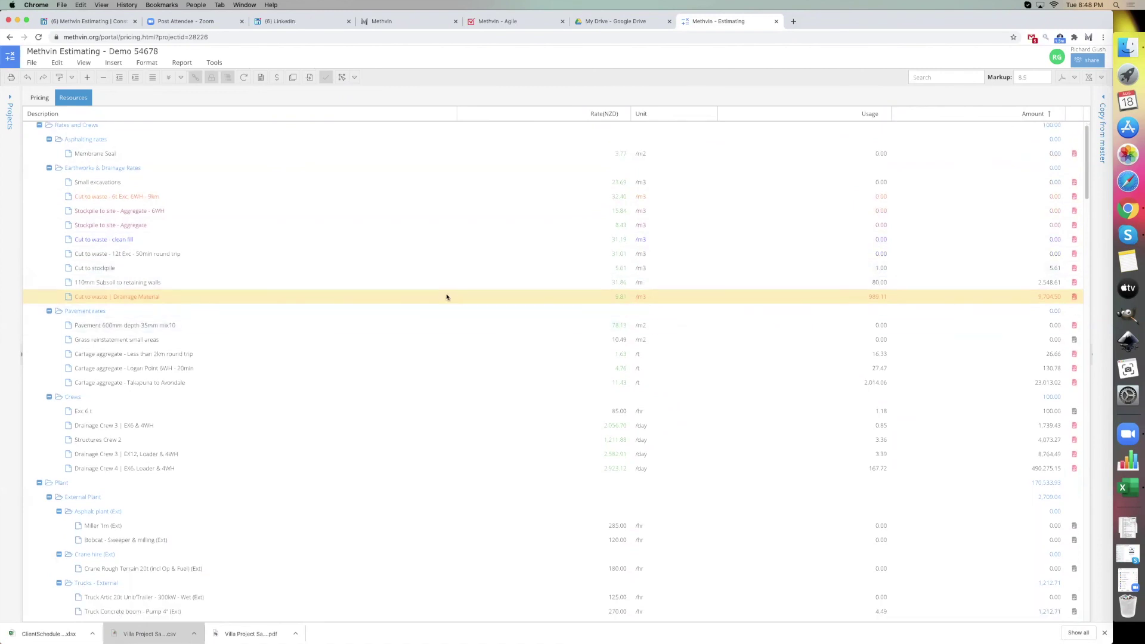
{"action": "scroll", "coordinate": [448, 289], "scroll_direction": "down", "scroll_amount": 5}
{"action": "scroll", "coordinate": [366, 389], "scroll_direction": "down", "scroll_amount": 5}
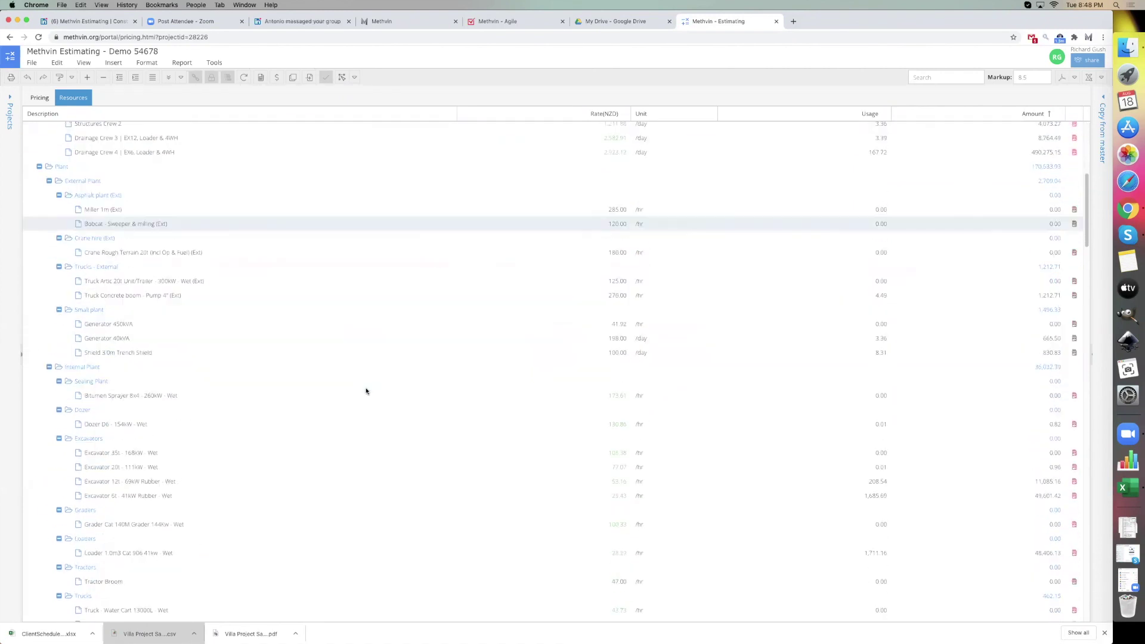
{"action": "scroll", "coordinate": [310, 430], "scroll_direction": "down", "scroll_amount": 1}
{"action": "left_click", "coordinate": [152, 445]}
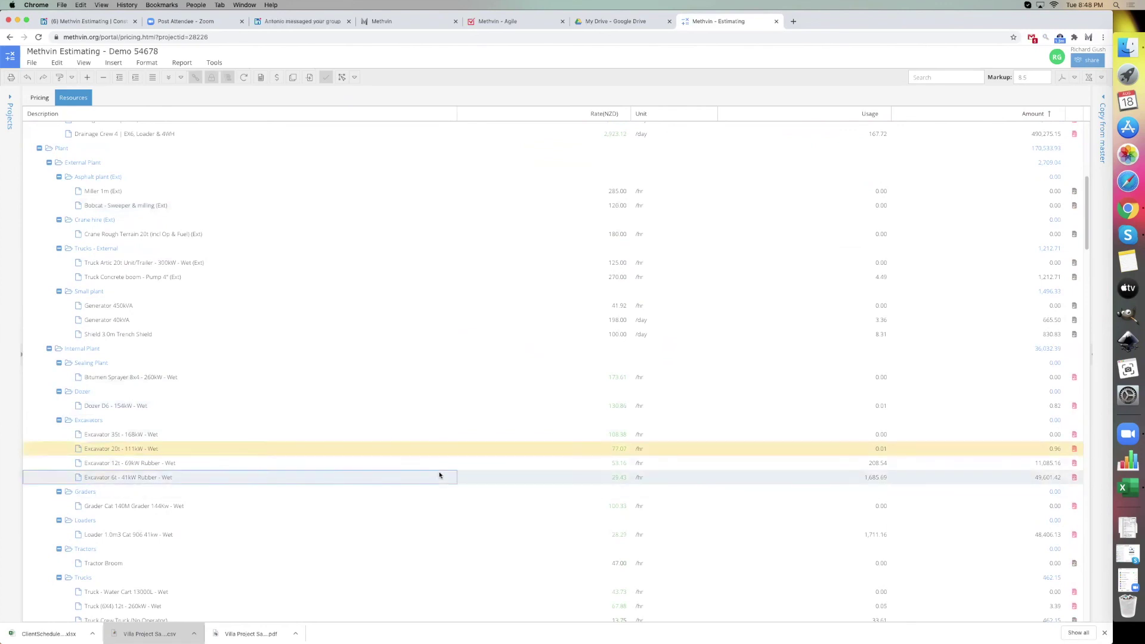
{"action": "left_click", "coordinate": [439, 475]}
{"action": "left_click", "coordinate": [439, 467]}
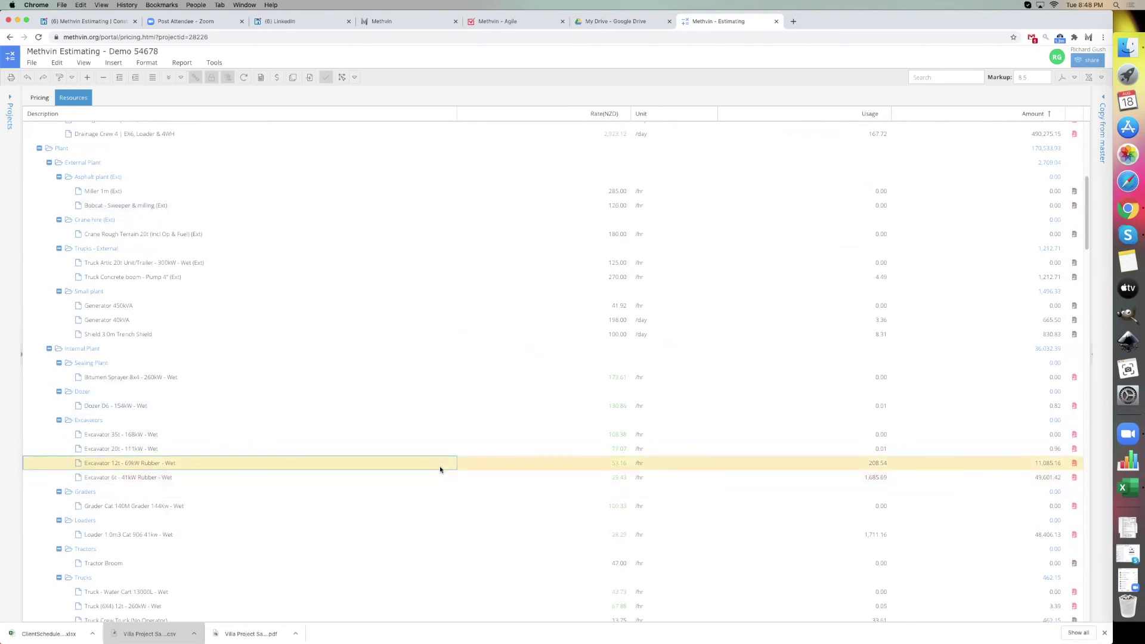
{"action": "left_click", "coordinate": [447, 480]}
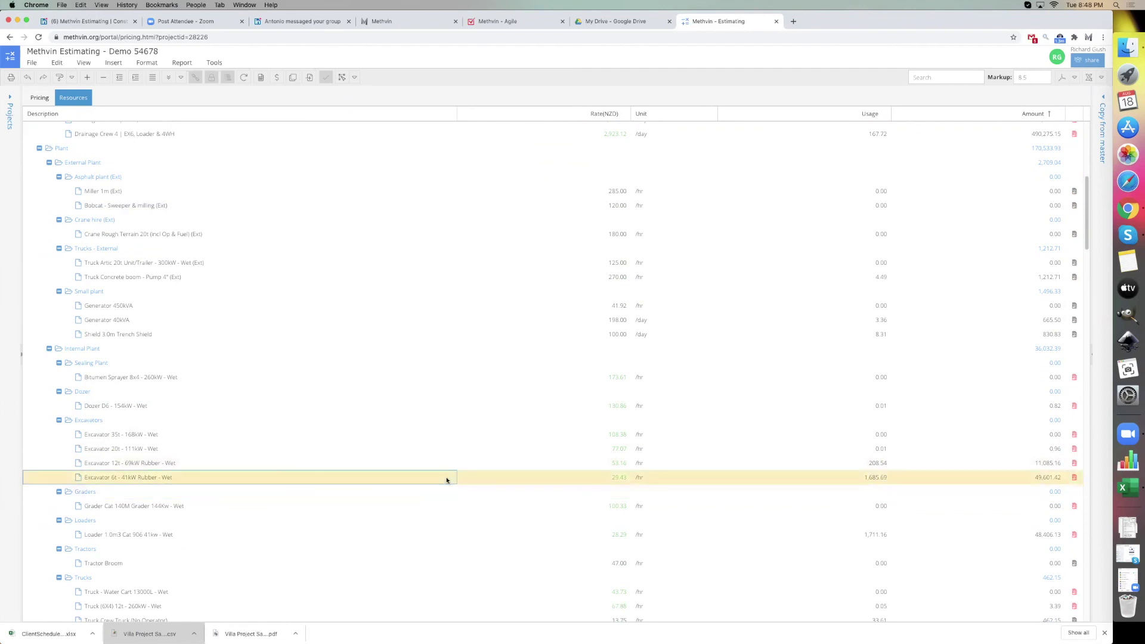
{"action": "scroll", "coordinate": [620, 471], "scroll_direction": "down", "scroll_amount": 2}
{"action": "left_click", "coordinate": [617, 414]}
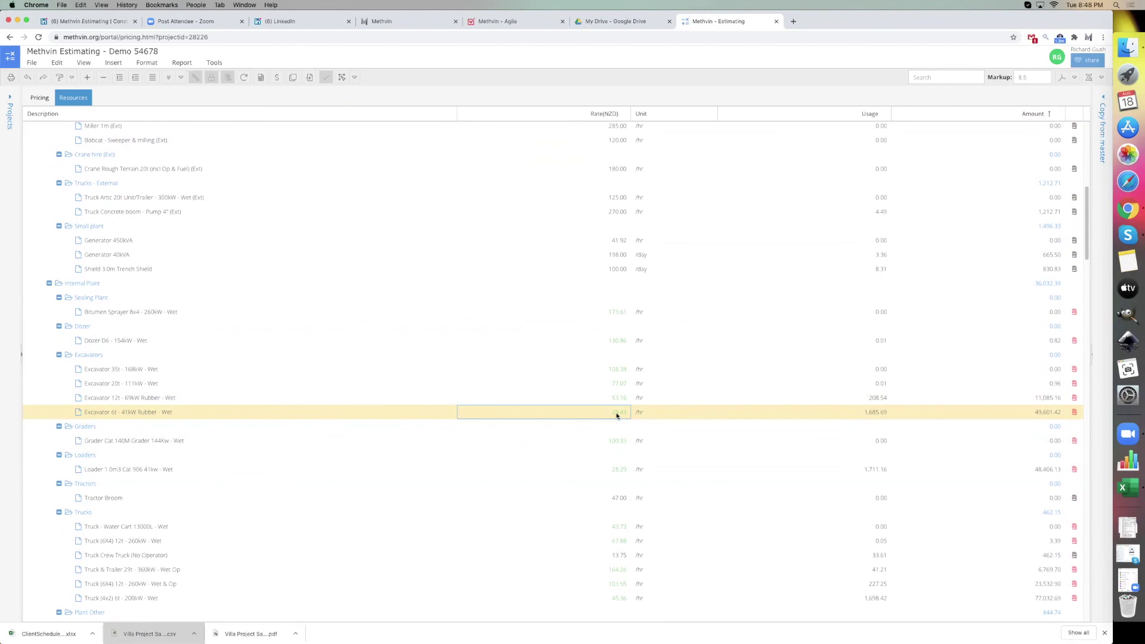
{"action": "scroll", "coordinate": [617, 415], "scroll_direction": "down", "scroll_amount": 3}
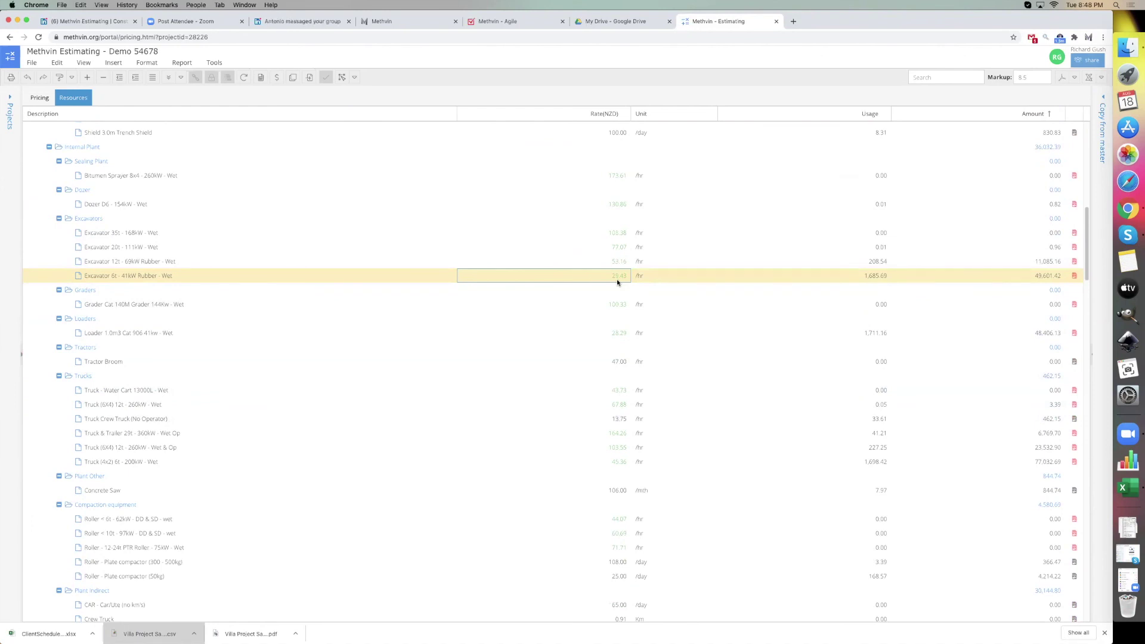
- Try to replace the Excavator 6t - 41kW Rubber - Wet resource with itself, and cancel the replacement
{"action": "right_click", "coordinate": [337, 272]}
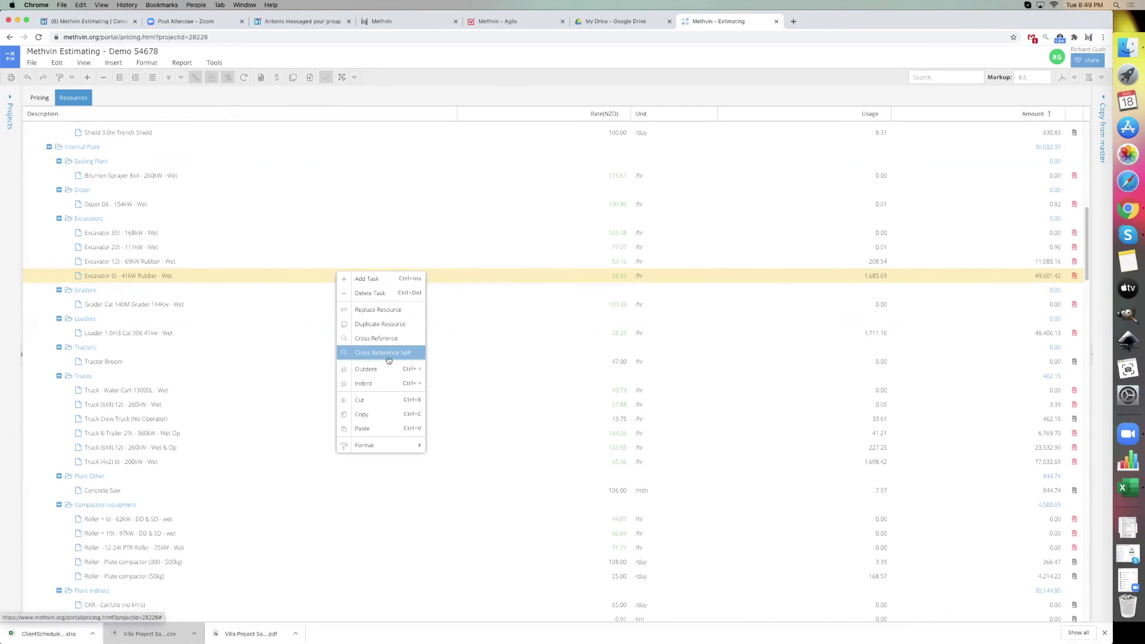
{"action": "left_click", "coordinate": [378, 311]}
{"action": "scroll", "coordinate": [536, 325], "scroll_direction": "down", "scroll_amount": 3}
{"action": "scroll", "coordinate": [534, 310], "scroll_direction": "down", "scroll_amount": 5}
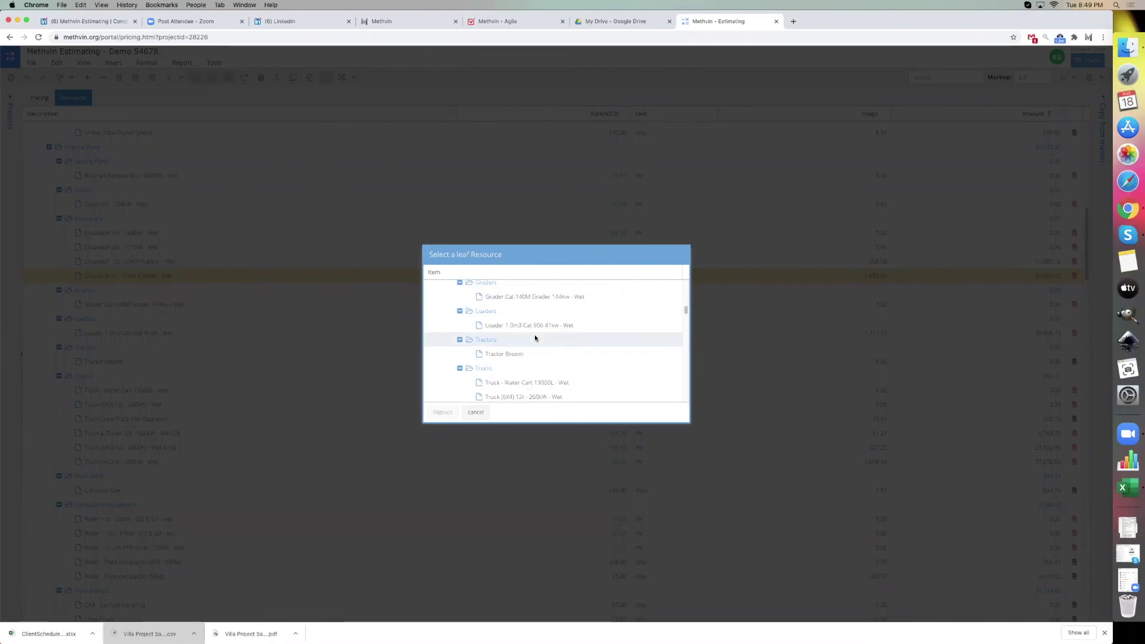
{"action": "scroll", "coordinate": [534, 321], "scroll_direction": "up", "scroll_amount": 2}
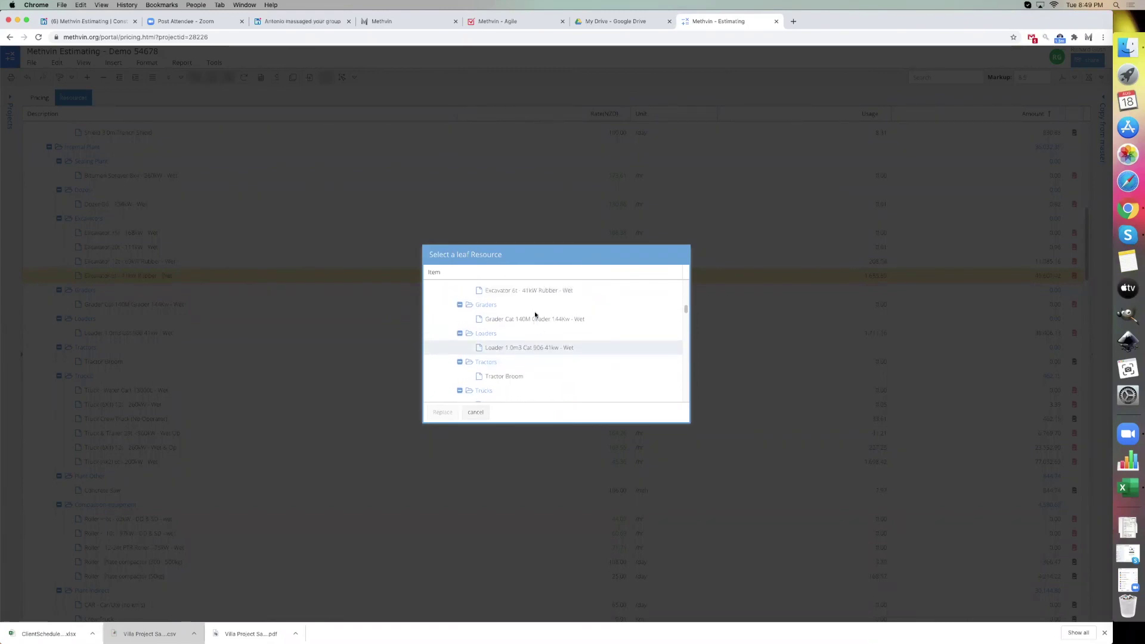
{"action": "left_click", "coordinate": [535, 291]}
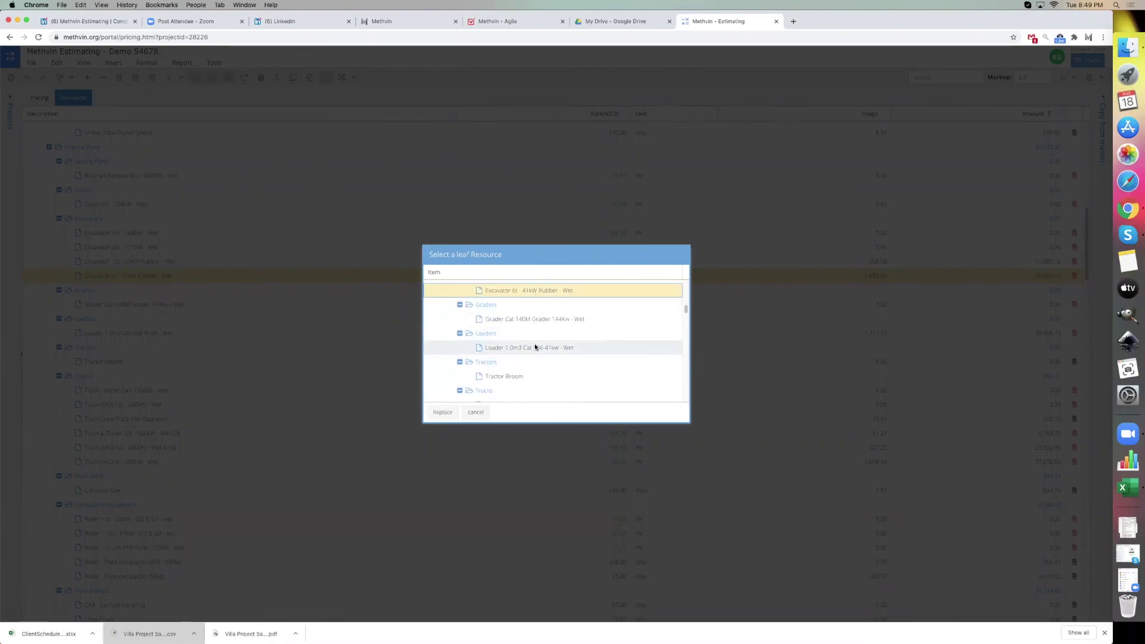
{"action": "left_click", "coordinate": [443, 412]}
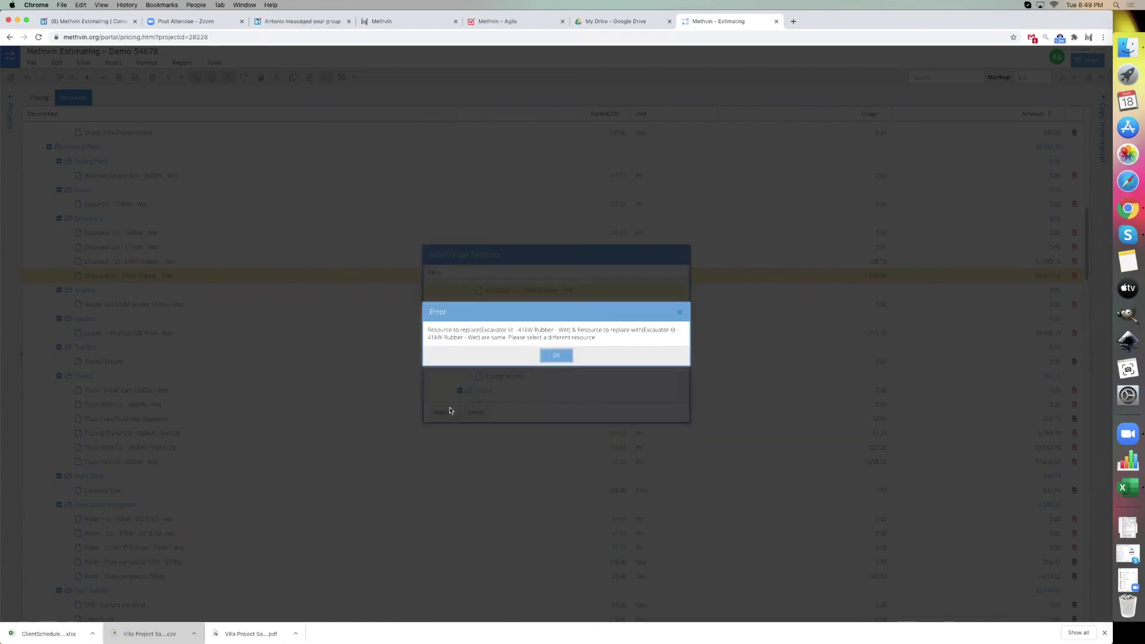
{"action": "left_click", "coordinate": [557, 356]}
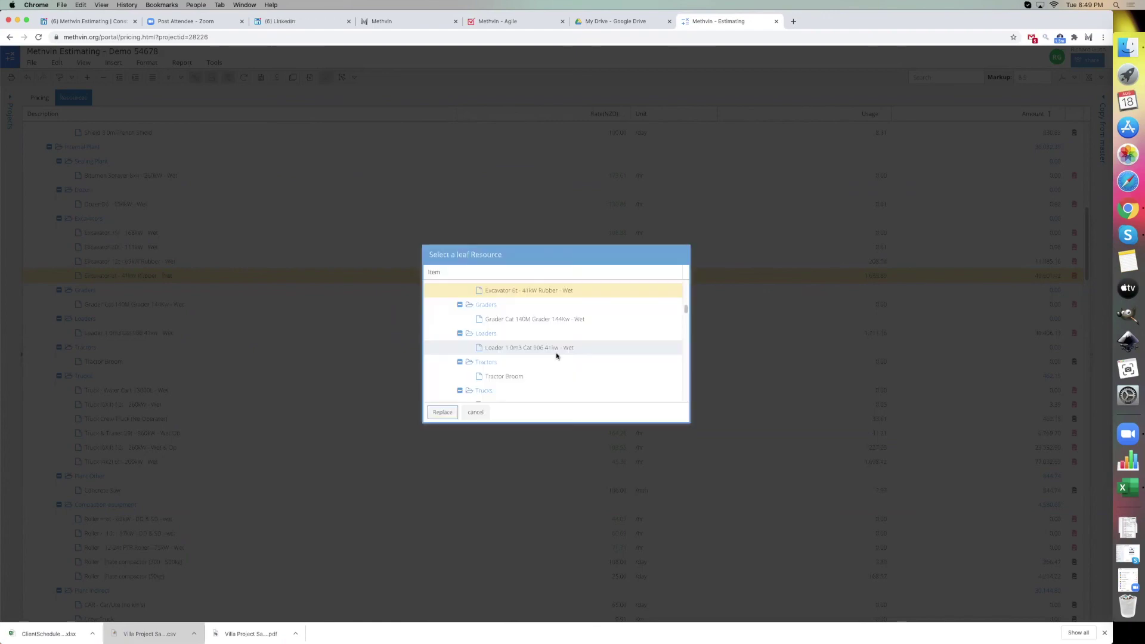
{"action": "left_click", "coordinate": [476, 412]}
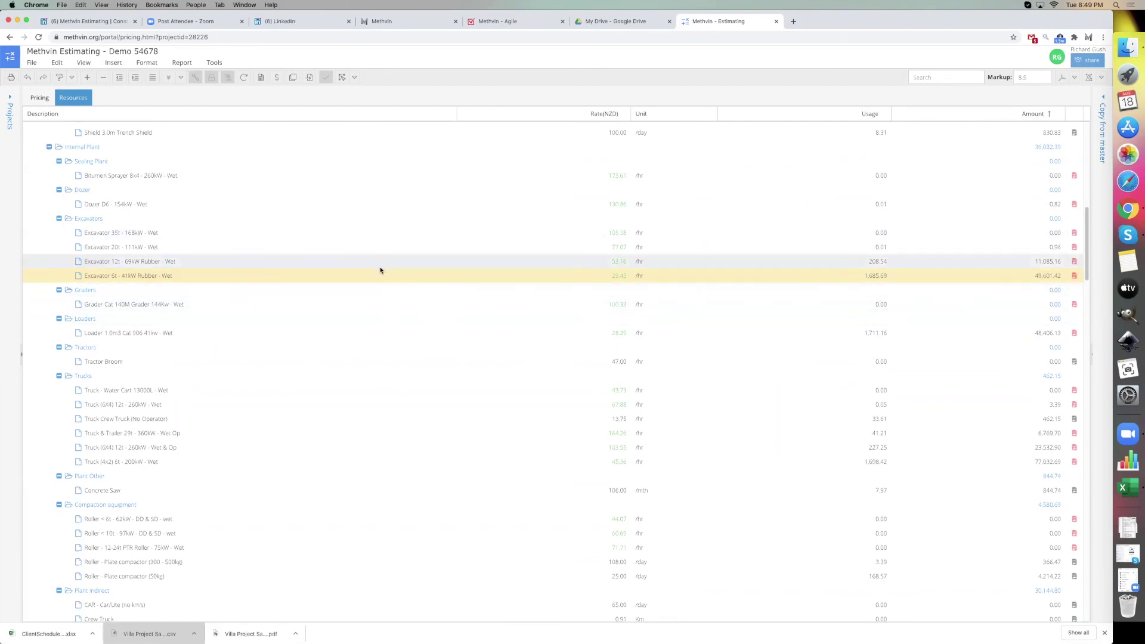
- Return to the pricing schedule and open the Trade totals report
{"action": "left_click", "coordinate": [263, 279]}
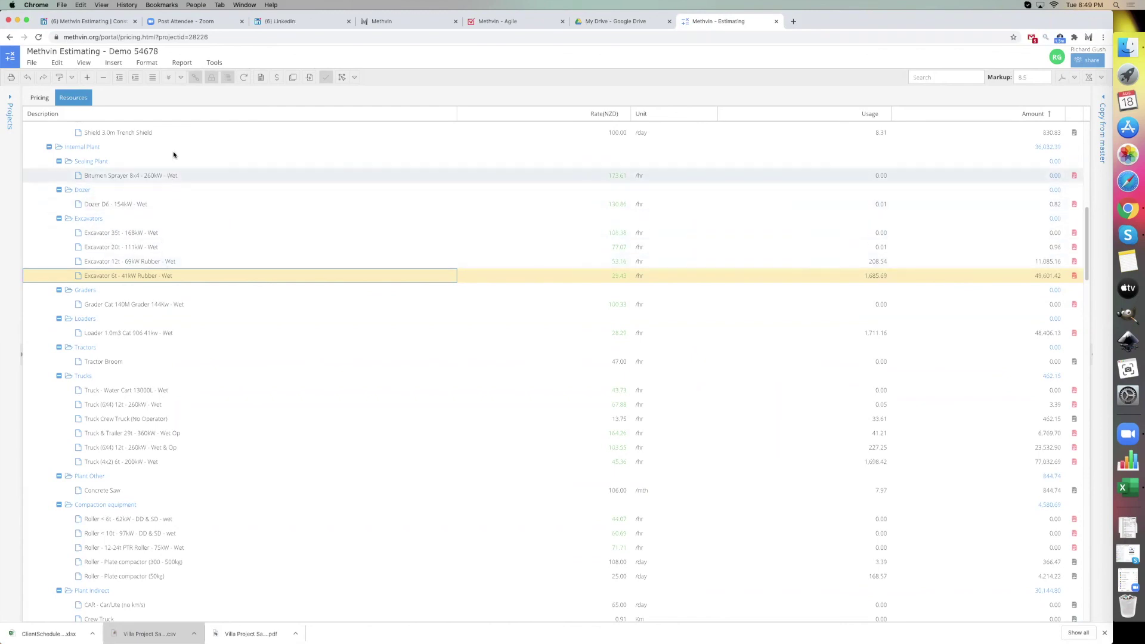
{"action": "scroll", "coordinate": [197, 167], "scroll_direction": "up", "scroll_amount": 6}
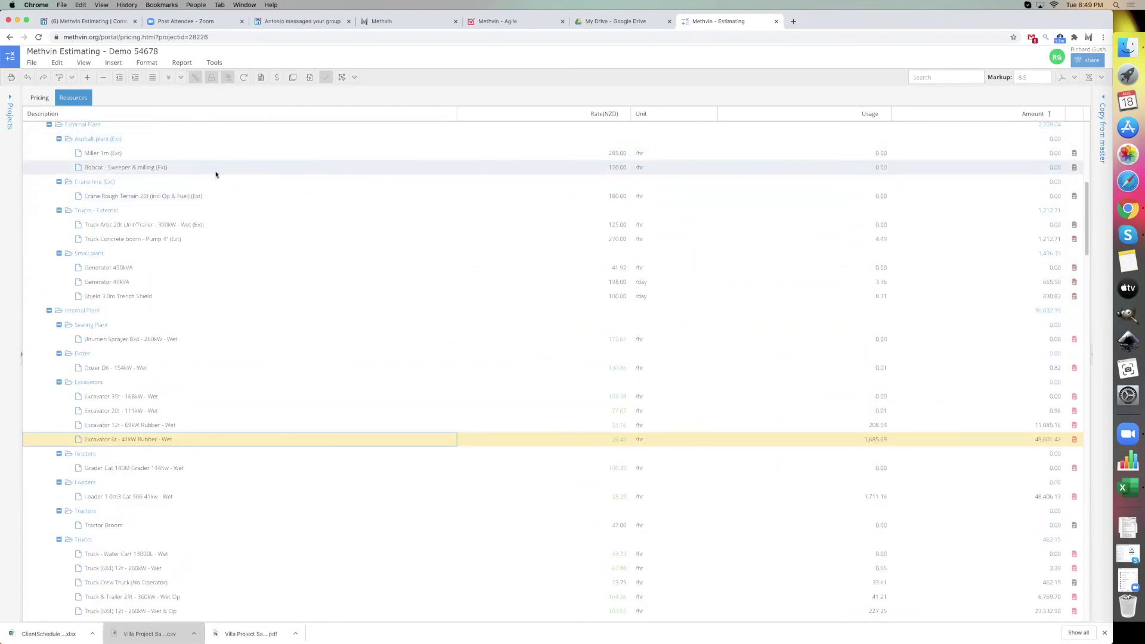
{"action": "scroll", "coordinate": [227, 184], "scroll_direction": "up", "scroll_amount": 4}
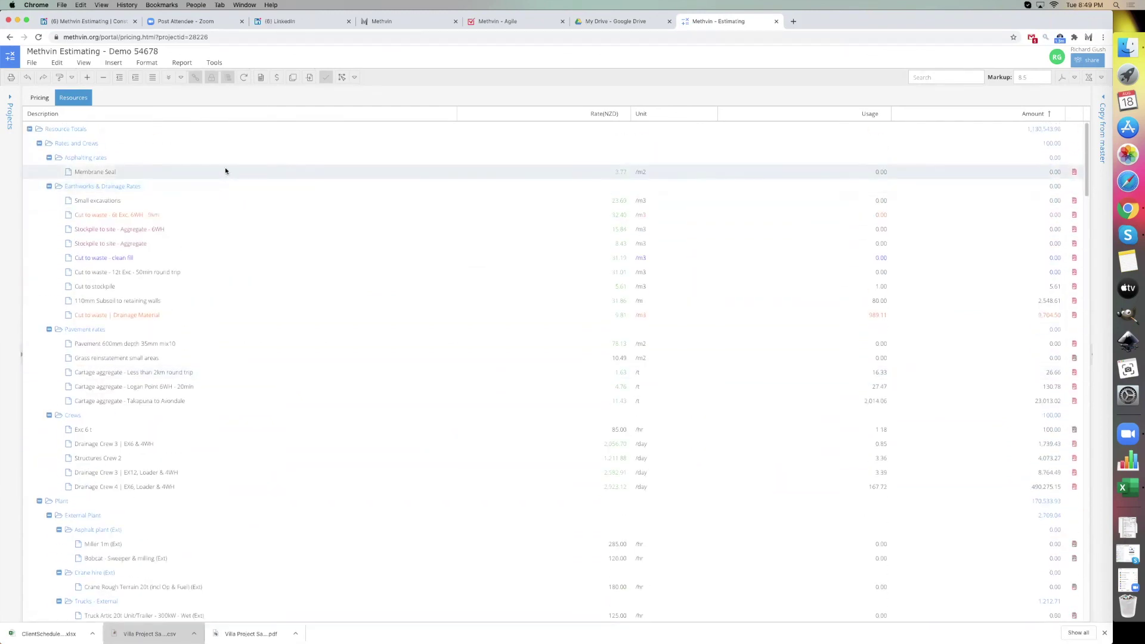
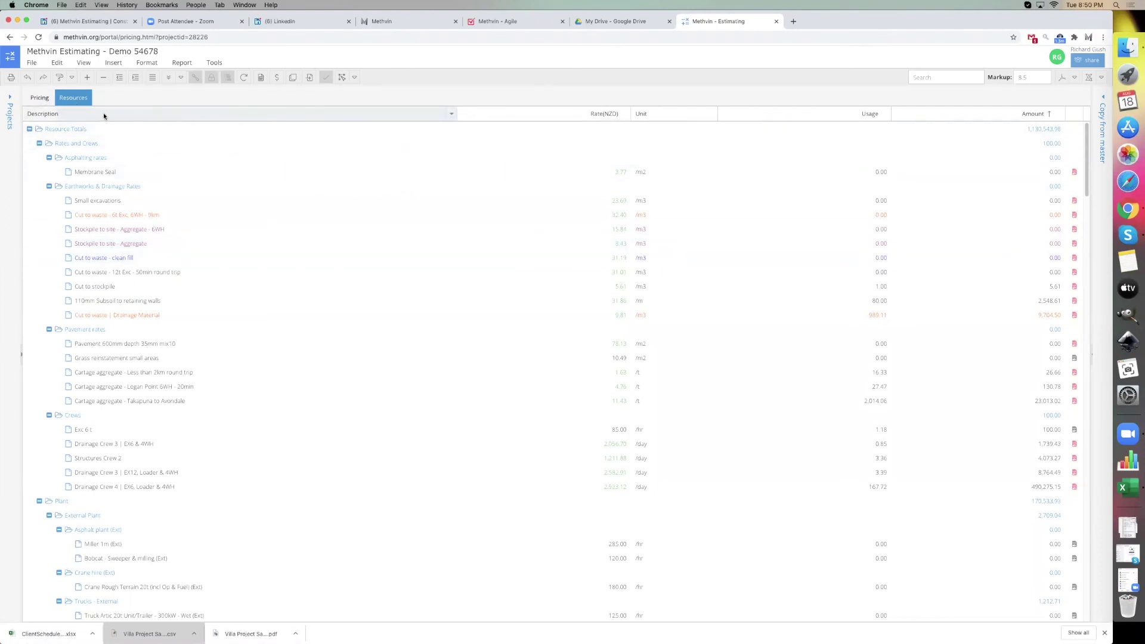
{"action": "left_click", "coordinate": [43, 99]}
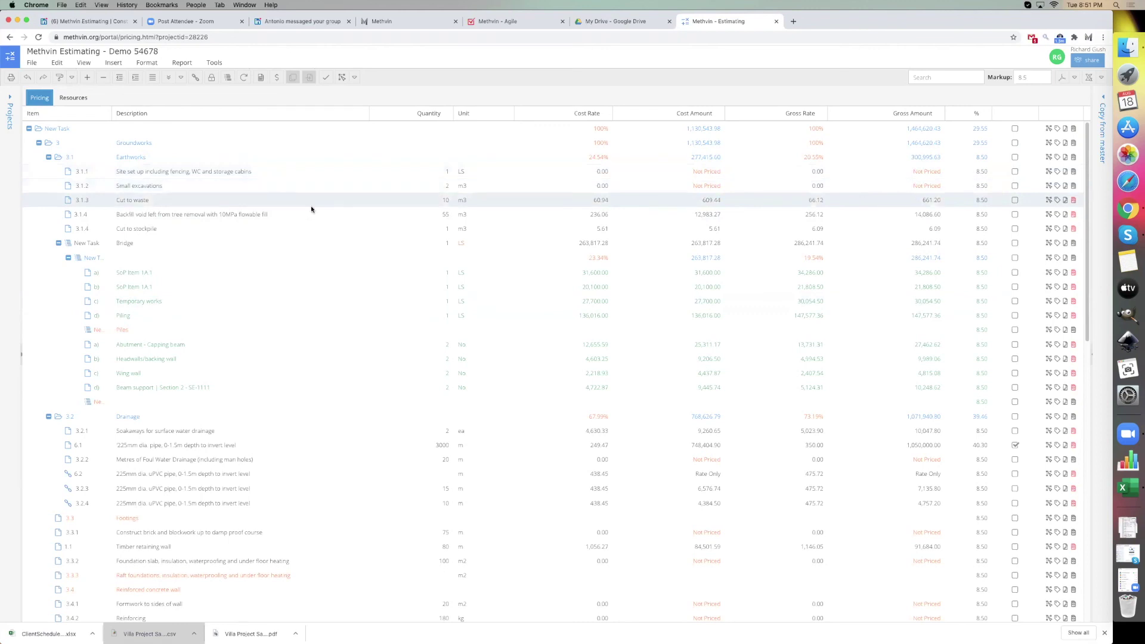
{"action": "left_click", "coordinate": [1076, 78]}
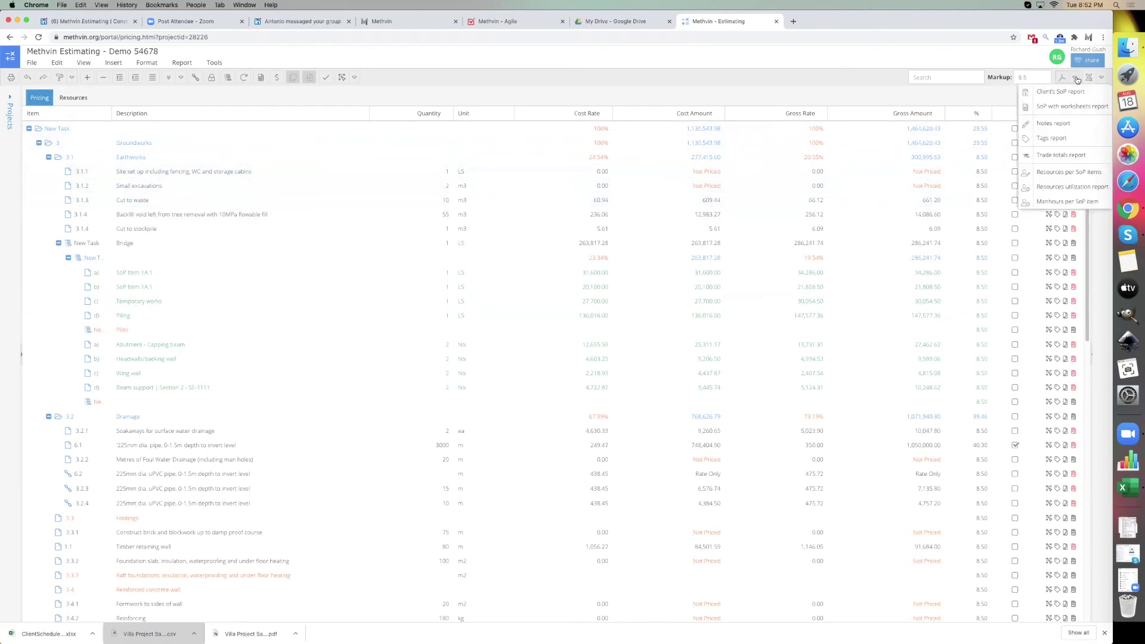
{"action": "left_click", "coordinate": [1064, 155]}
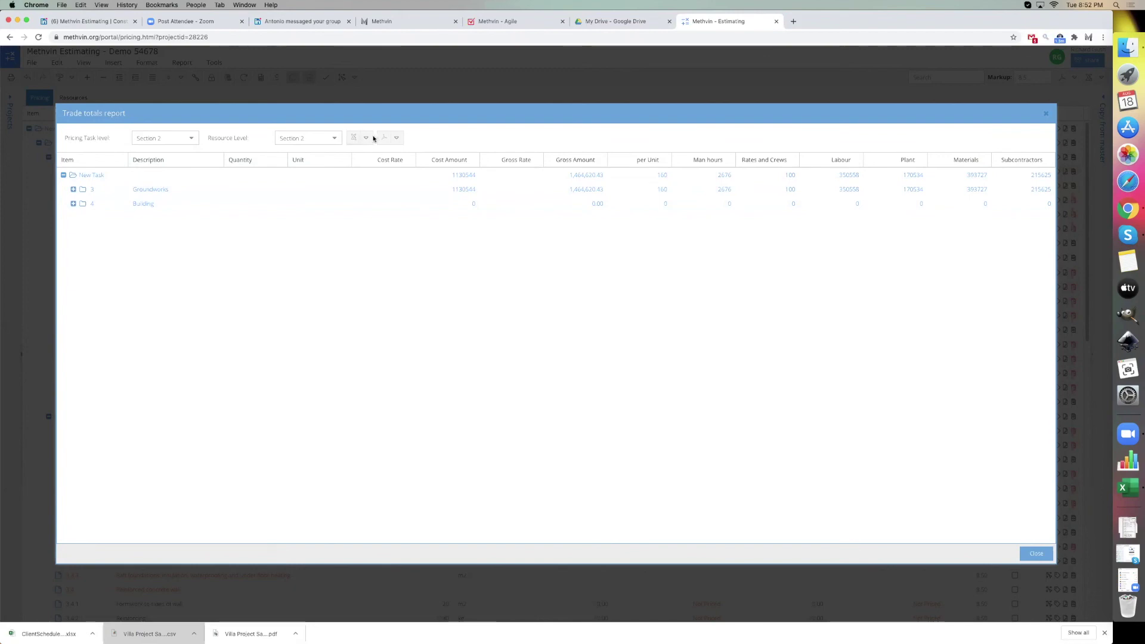
- Set the report's resource level to Section 3, widen the Watermains column, and compare the New Task and Groundworks amounts
{"action": "left_click", "coordinate": [331, 138]}
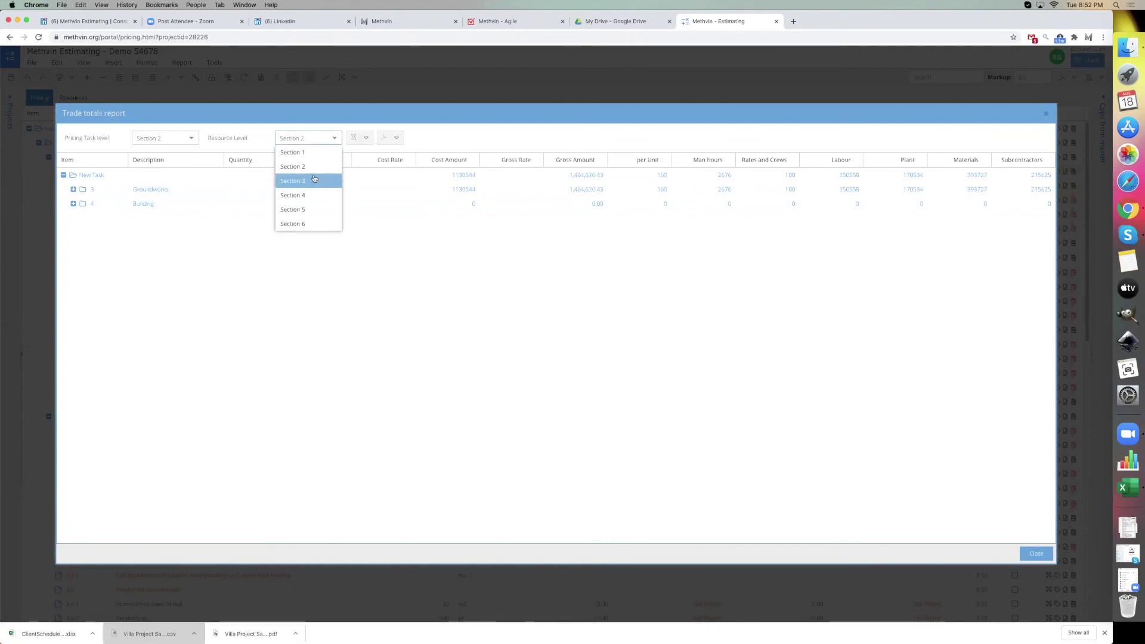
{"action": "left_click", "coordinate": [320, 181]}
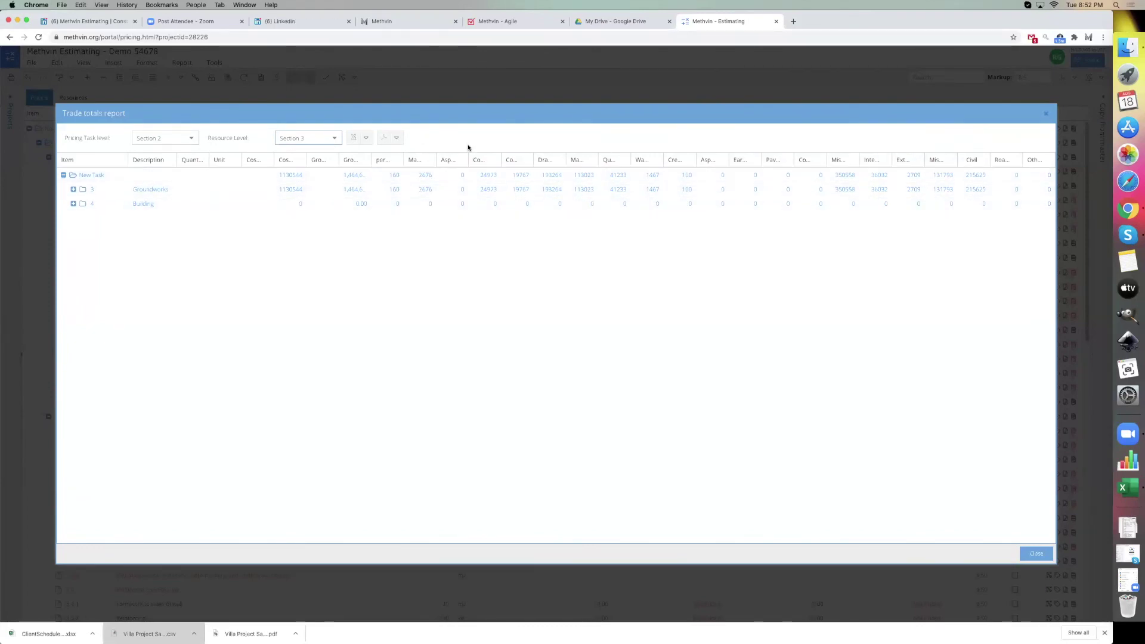
{"action": "left_click_drag", "start_coordinate": [663, 156], "coordinate": [701, 158]}
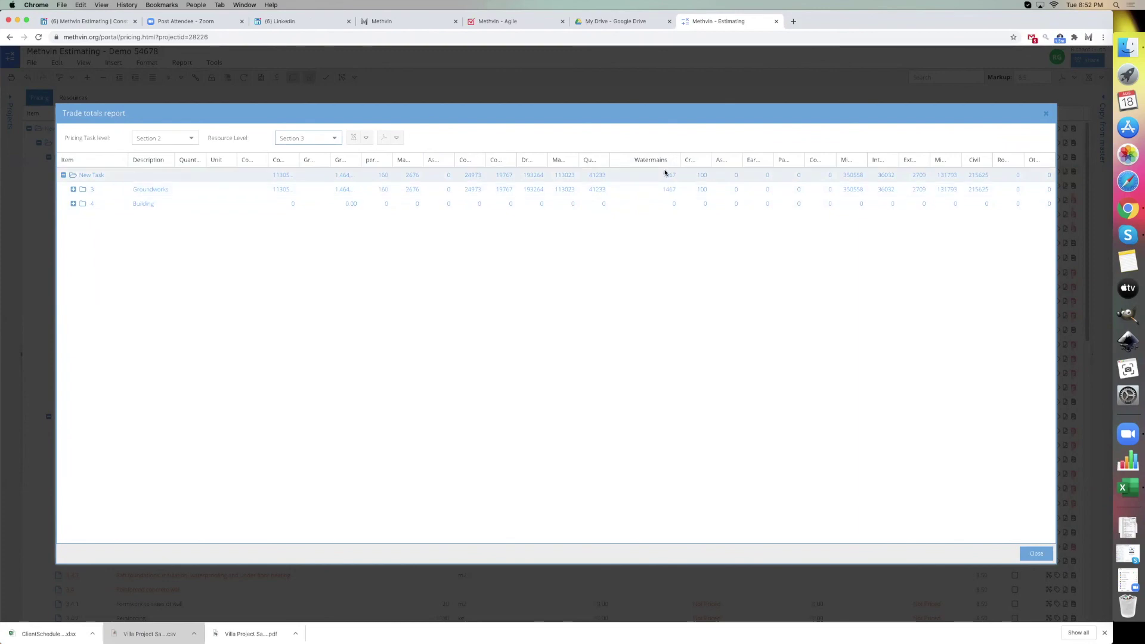
{"action": "left_click", "coordinate": [661, 189]}
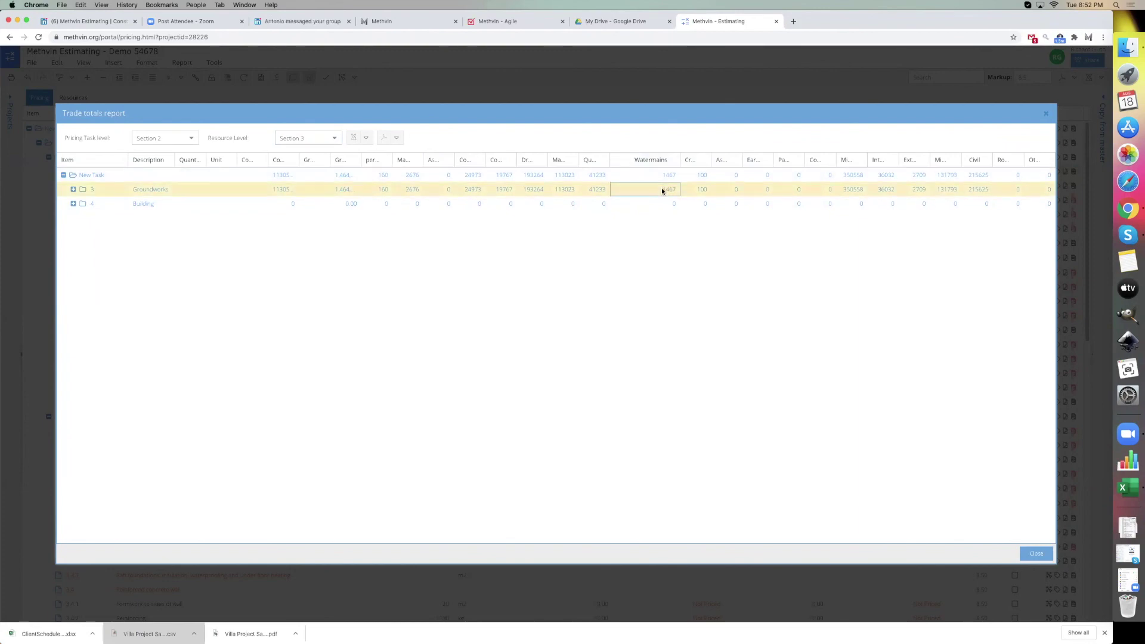
{"action": "left_click", "coordinate": [661, 178]}
{"action": "left_click", "coordinate": [665, 188]}
{"action": "left_click", "coordinate": [663, 180]}
{"action": "left_click", "coordinate": [665, 190]}
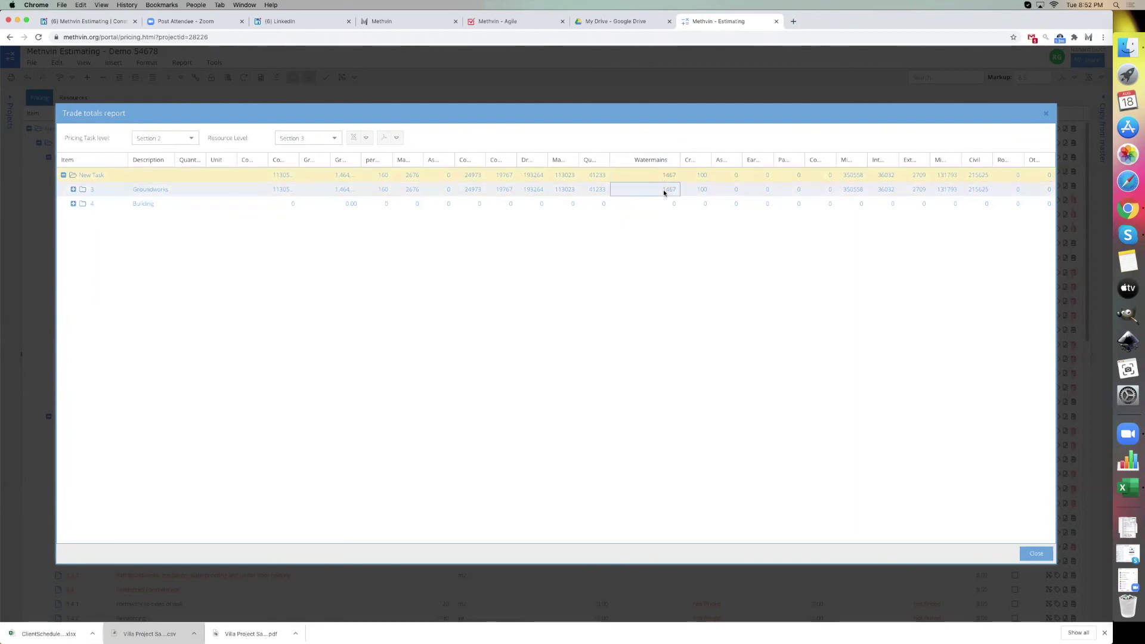
- Set the Trade totals report's resource level back to Section 2 and close the report
{"action": "left_click", "coordinate": [333, 139]}
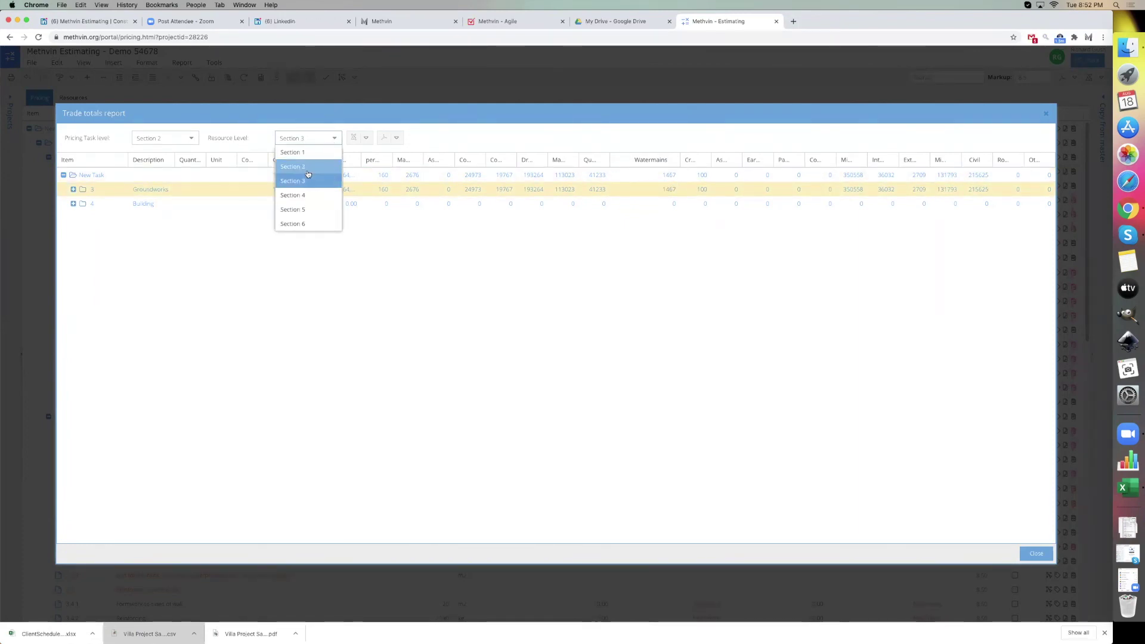
{"action": "left_click", "coordinate": [309, 167]}
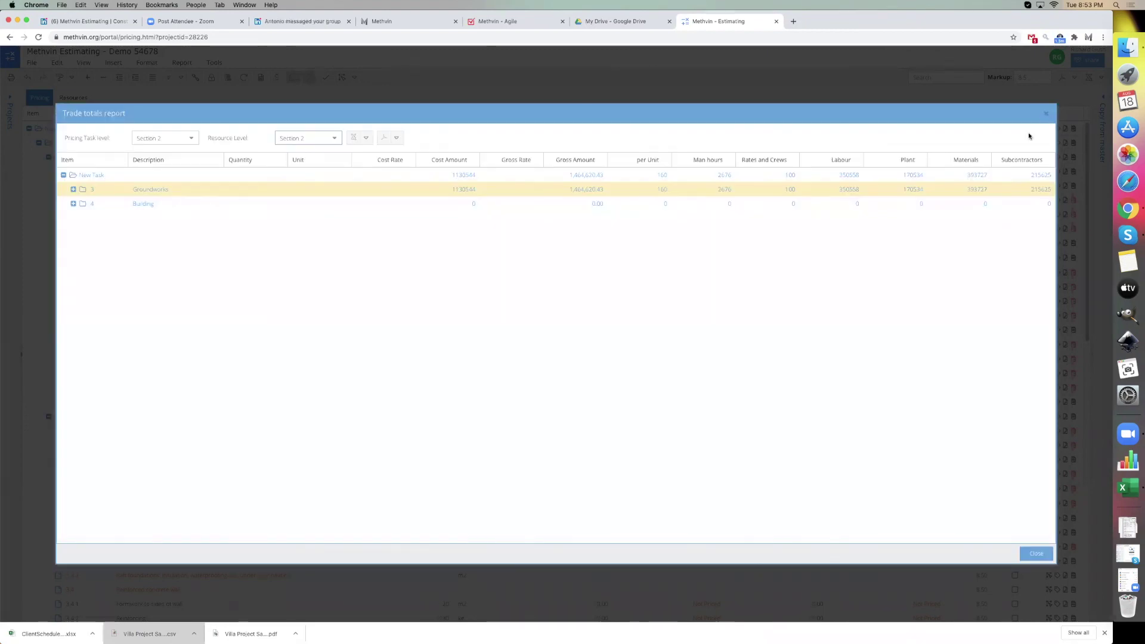
{"action": "left_click", "coordinate": [1046, 113]}
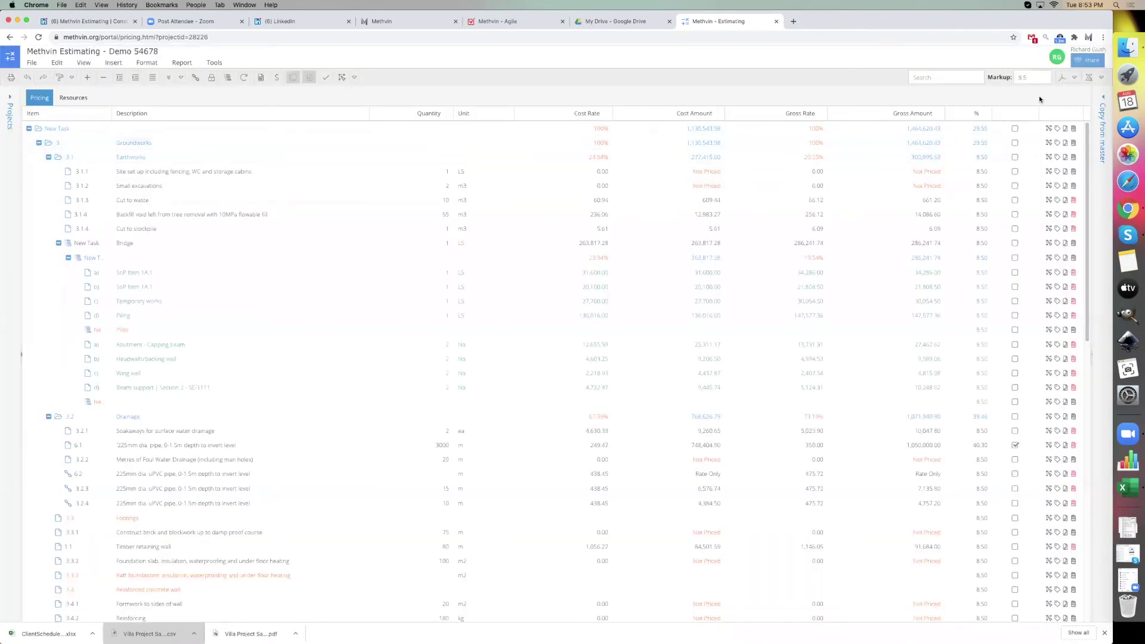
- Open the Resources utilization report and review the rates, usage and amounts of the used resources
{"action": "left_click", "coordinate": [1069, 78]}
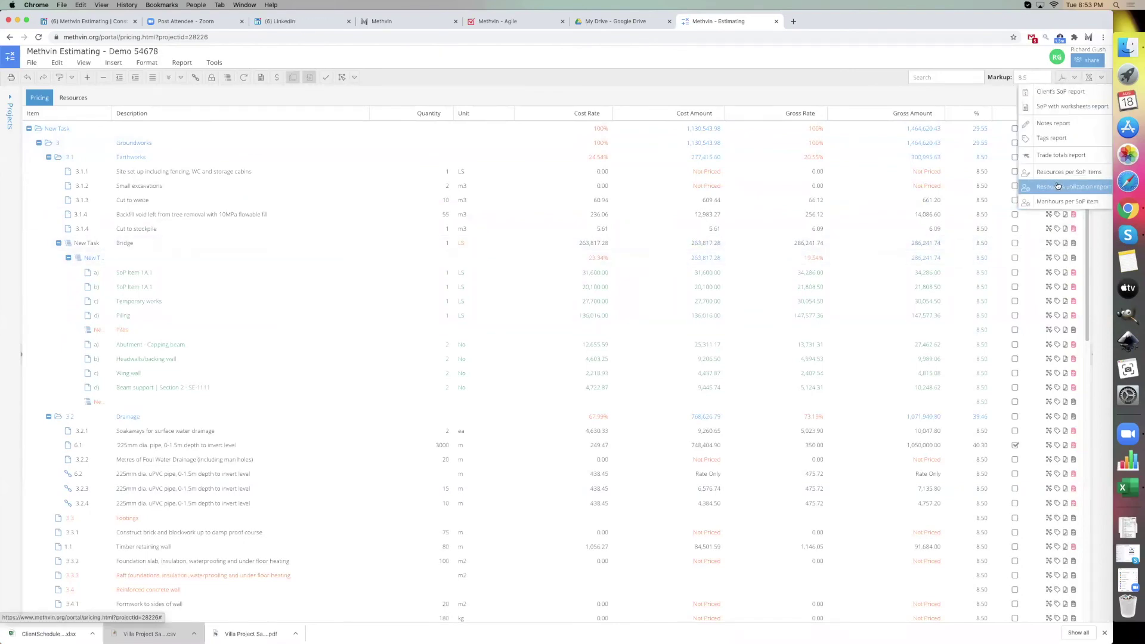
{"action": "left_click", "coordinate": [1057, 187]}
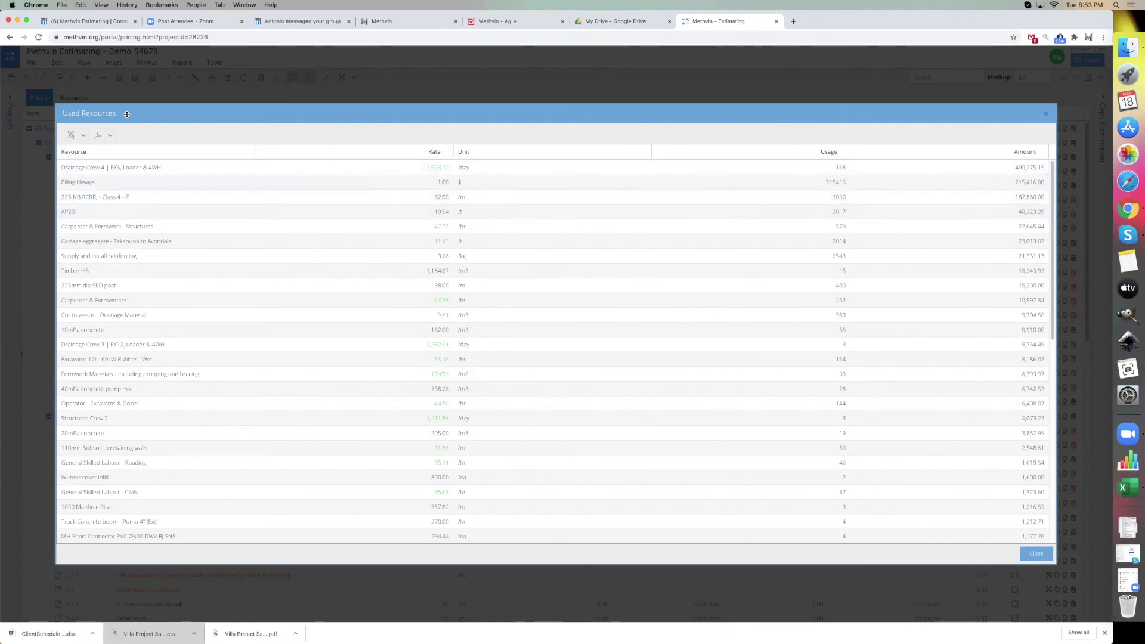
{"action": "left_click_drag", "start_coordinate": [127, 116], "coordinate": [128, 135]}
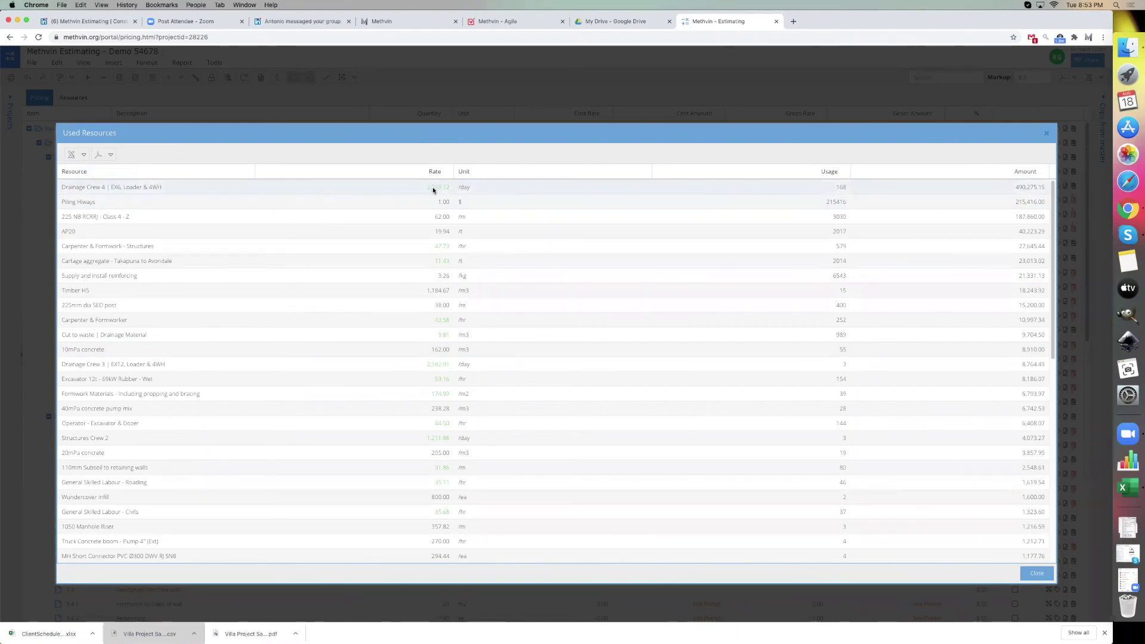
{"action": "scroll", "coordinate": [581, 421], "scroll_direction": "down", "scroll_amount": 5}
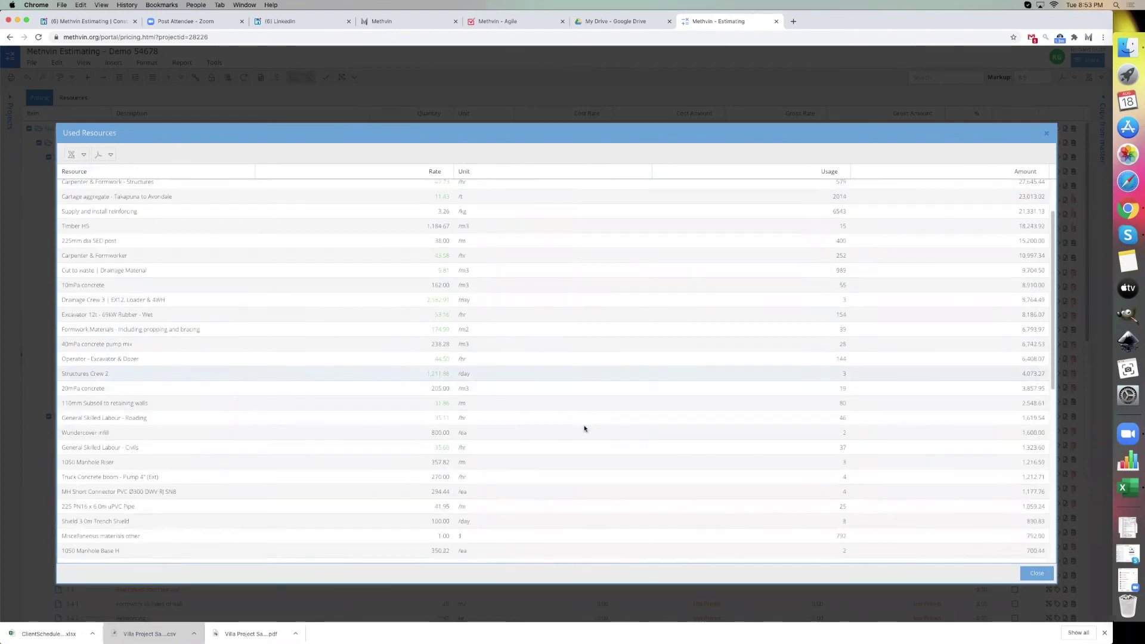
{"action": "scroll", "coordinate": [583, 431], "scroll_direction": "up", "scroll_amount": 5}
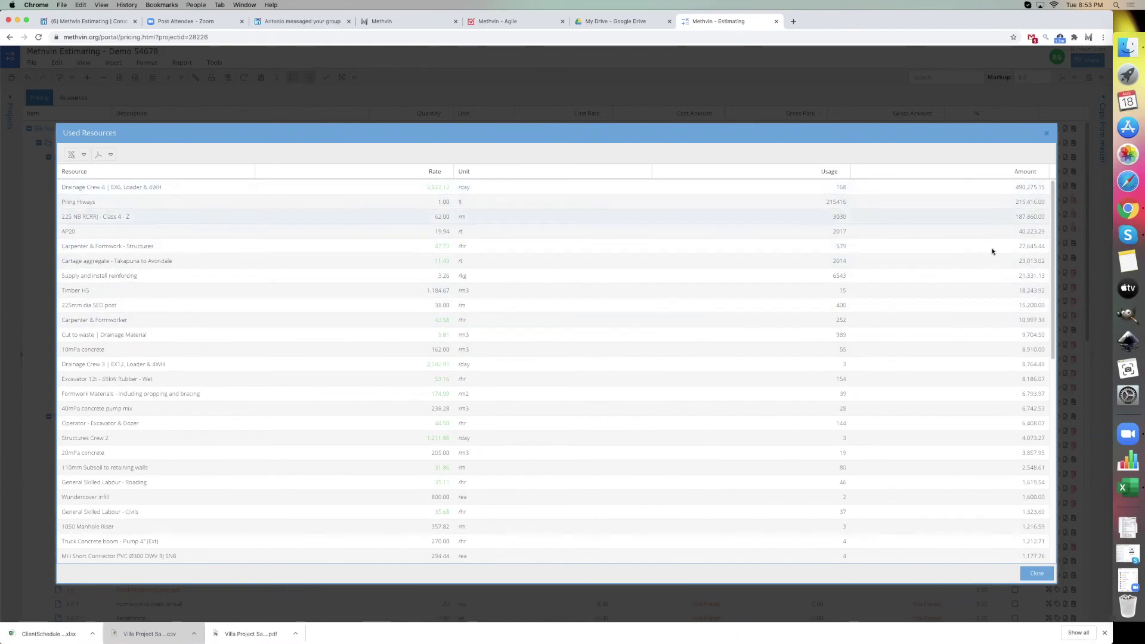
- Drill into the Carpenter & Formwork - Structures resource and open the worksheet of its Timber retaining wall item
{"action": "left_click", "coordinate": [136, 246]}
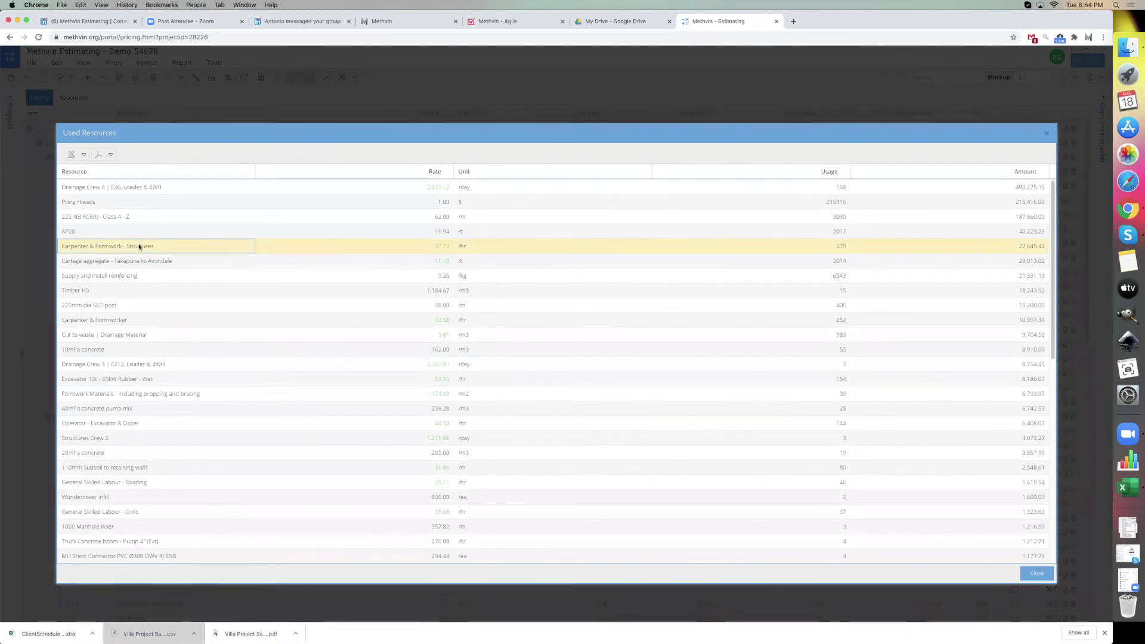
{"action": "double_click", "coordinate": [135, 247]}
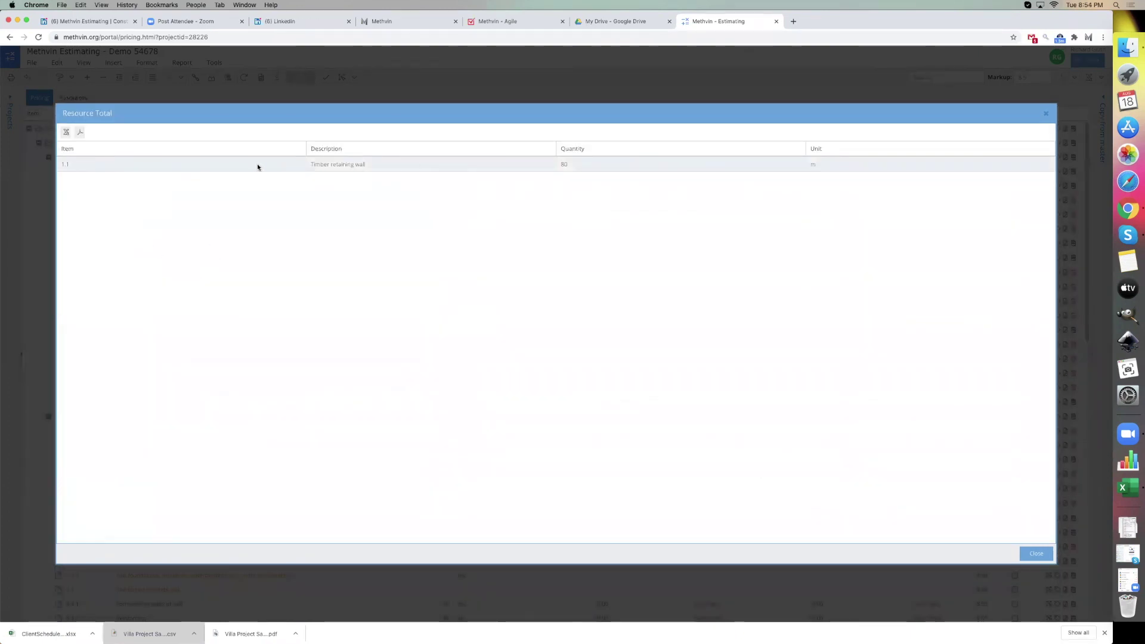
{"action": "left_click", "coordinate": [350, 167]}
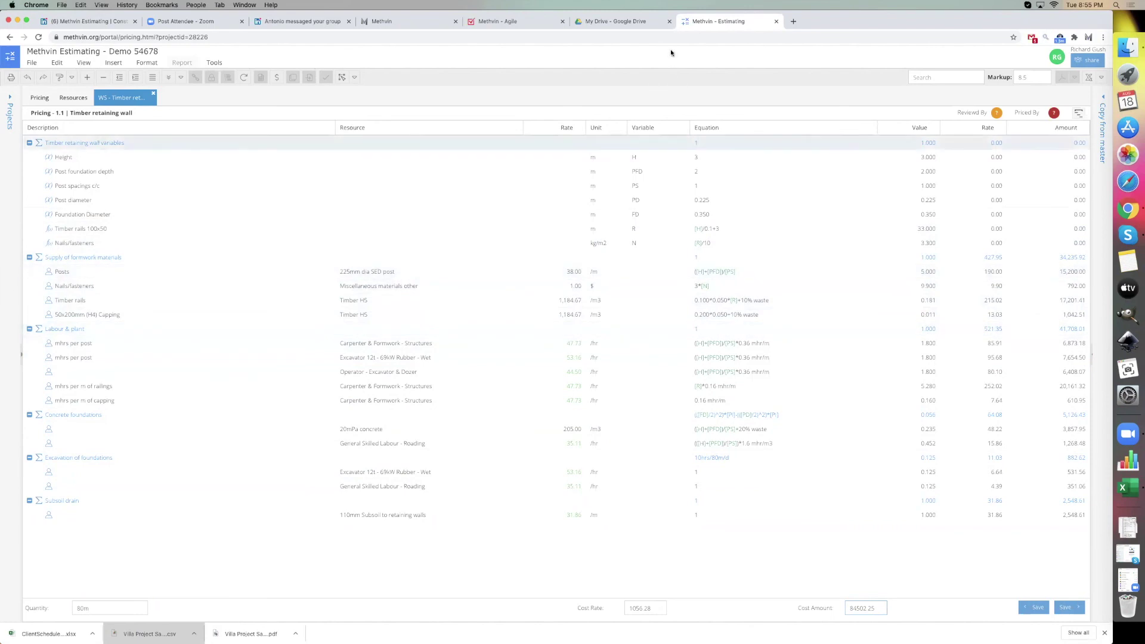
- Open the Methvin website in a new browser tab and go from its Contact Us page to the live demo booking page
{"action": "left_click", "coordinate": [792, 21]}
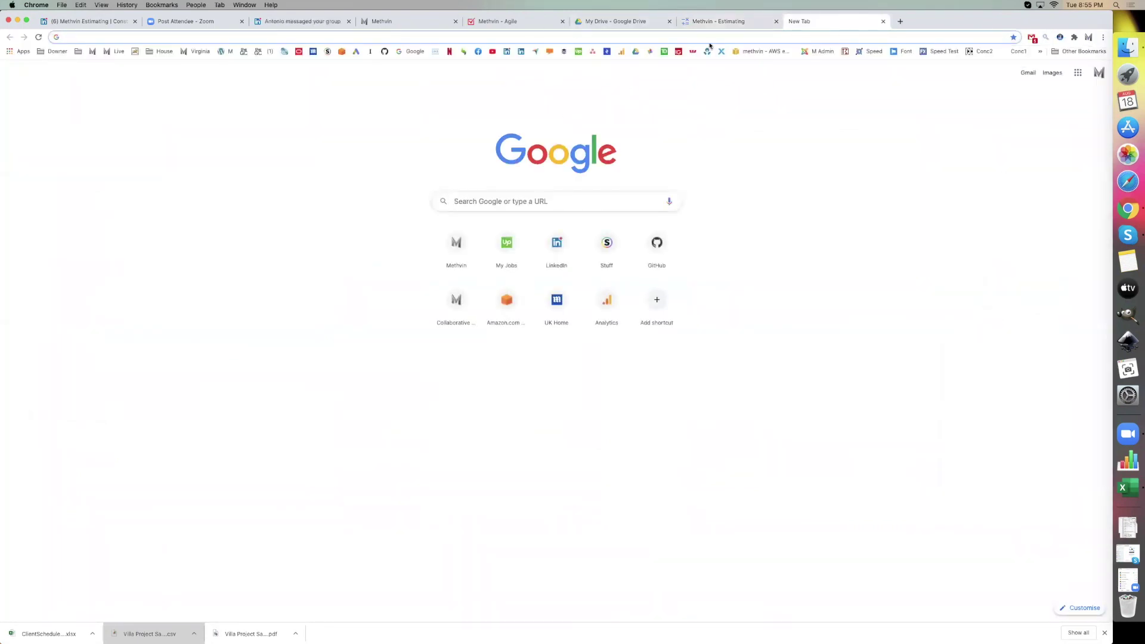
{"action": "left_click", "coordinate": [97, 52]}
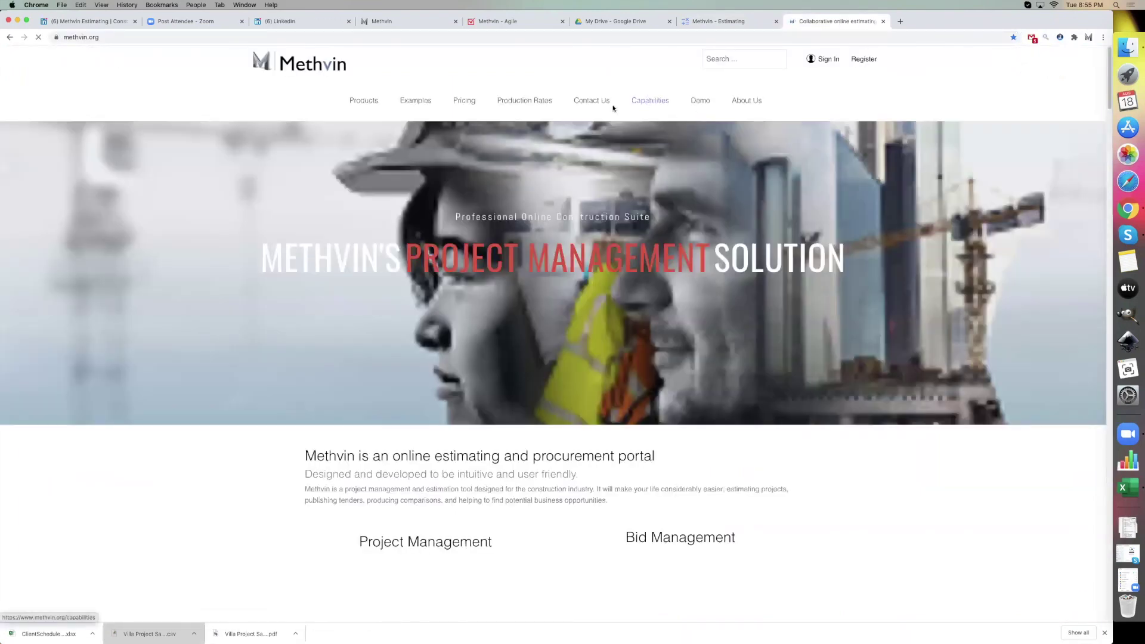
{"action": "left_click", "coordinate": [594, 106]}
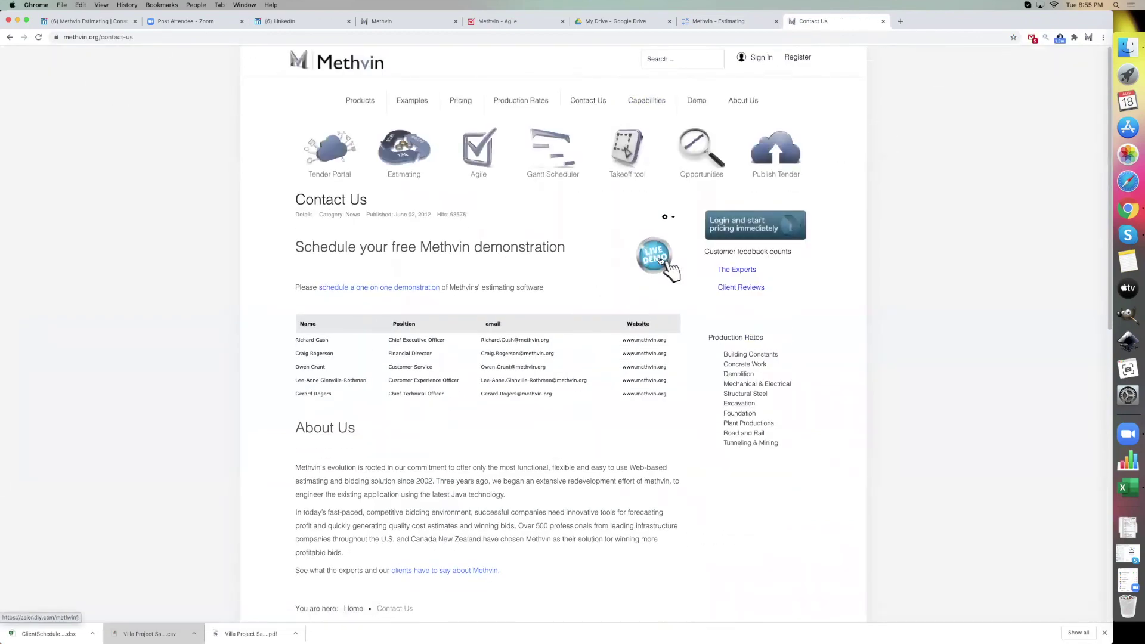
{"action": "left_click", "coordinate": [661, 261]}
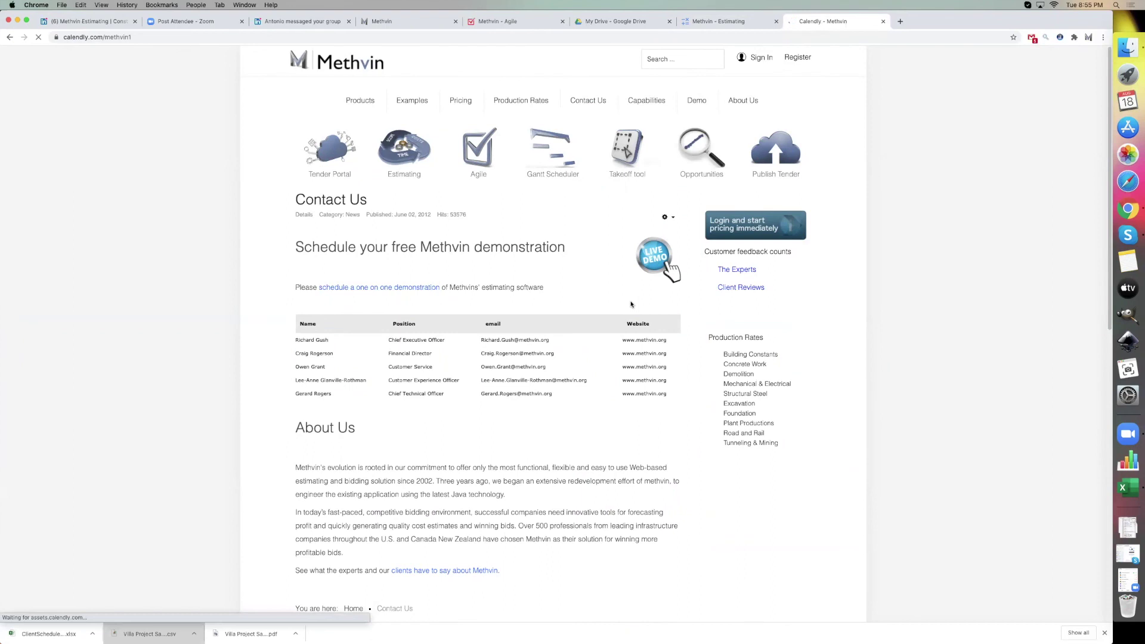